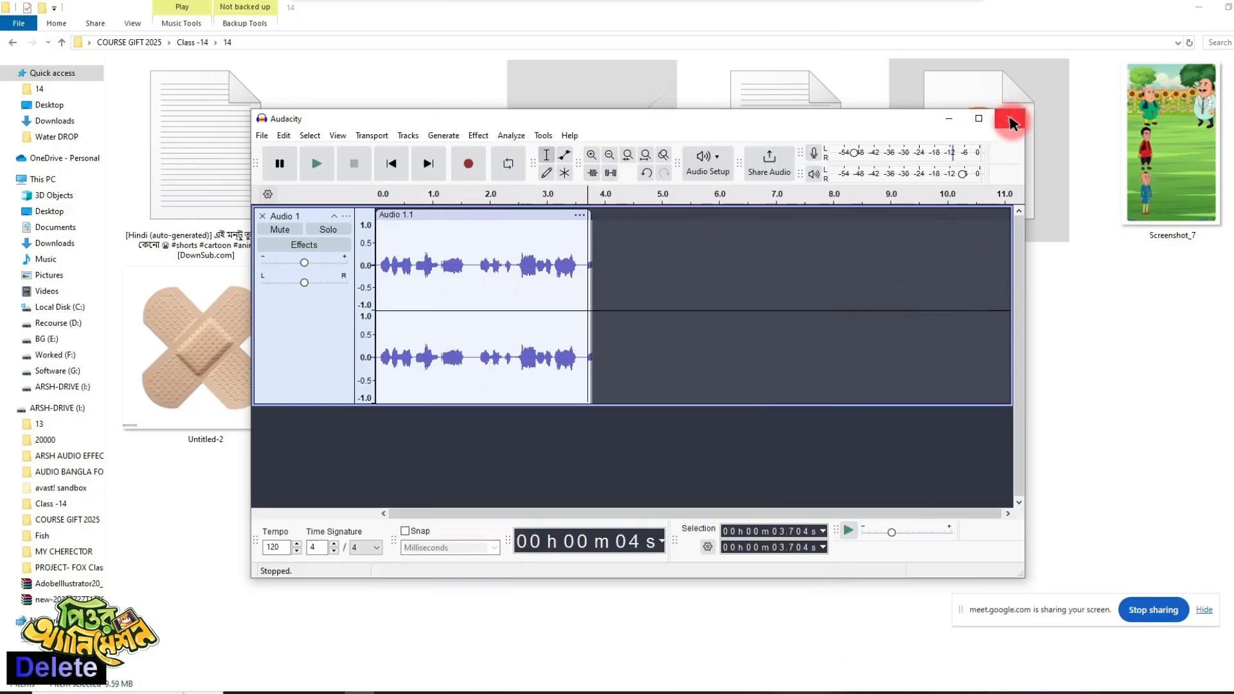
- Close the open audio project without saving and skip recovering the unsaved projects
{"action": "left_click", "coordinate": [1009, 119]}
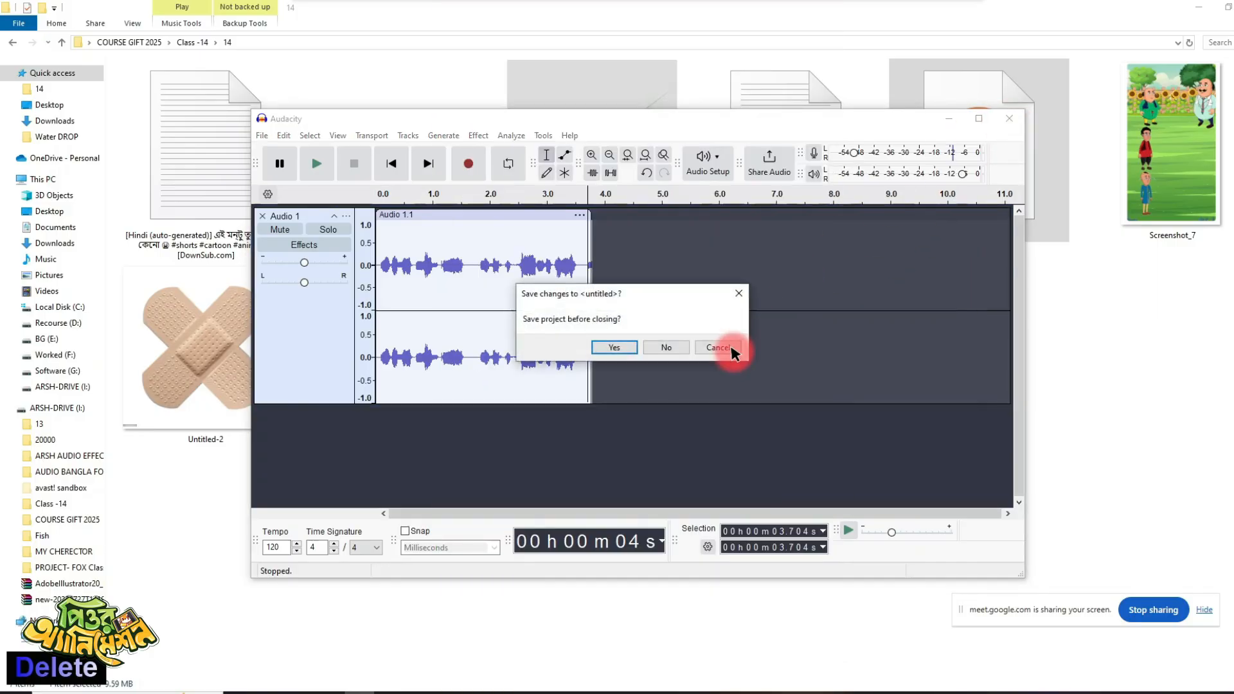
{"action": "left_click", "coordinate": [662, 347]}
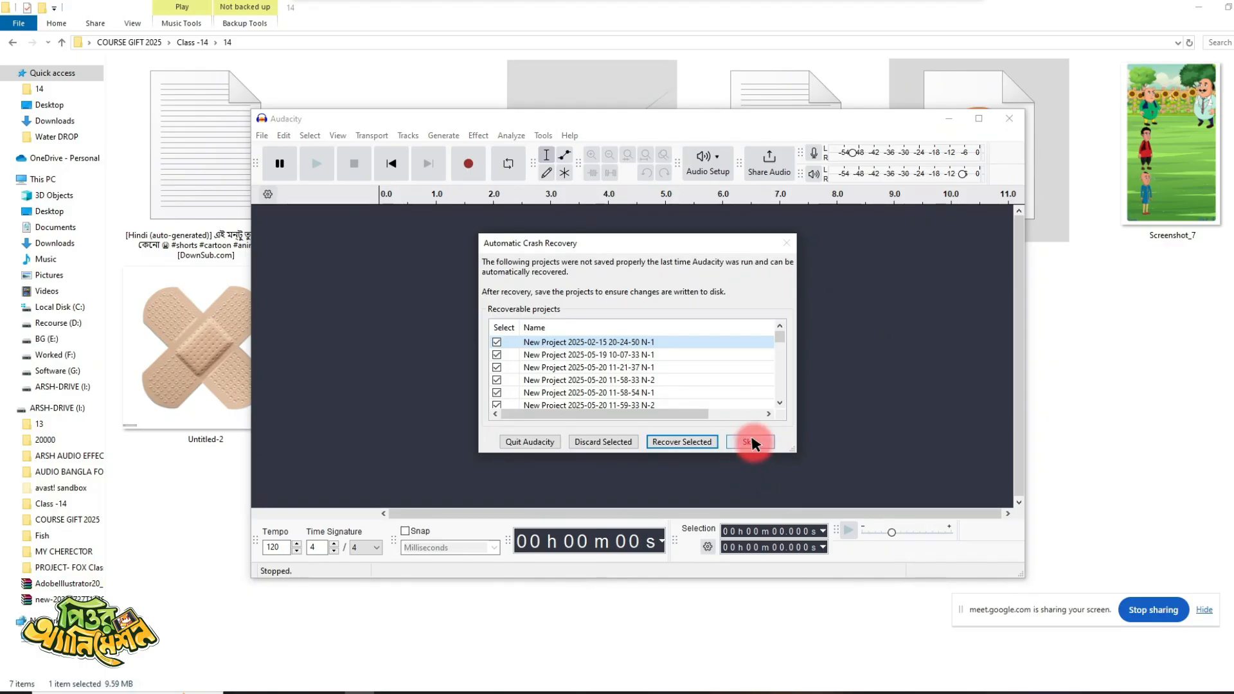
{"action": "left_click", "coordinate": [751, 442]}
- Import the RECODING VOICE file into the empty project and maximize the Audacity window
{"action": "left_click_drag", "start_coordinate": [759, 121], "coordinate": [532, 82]}
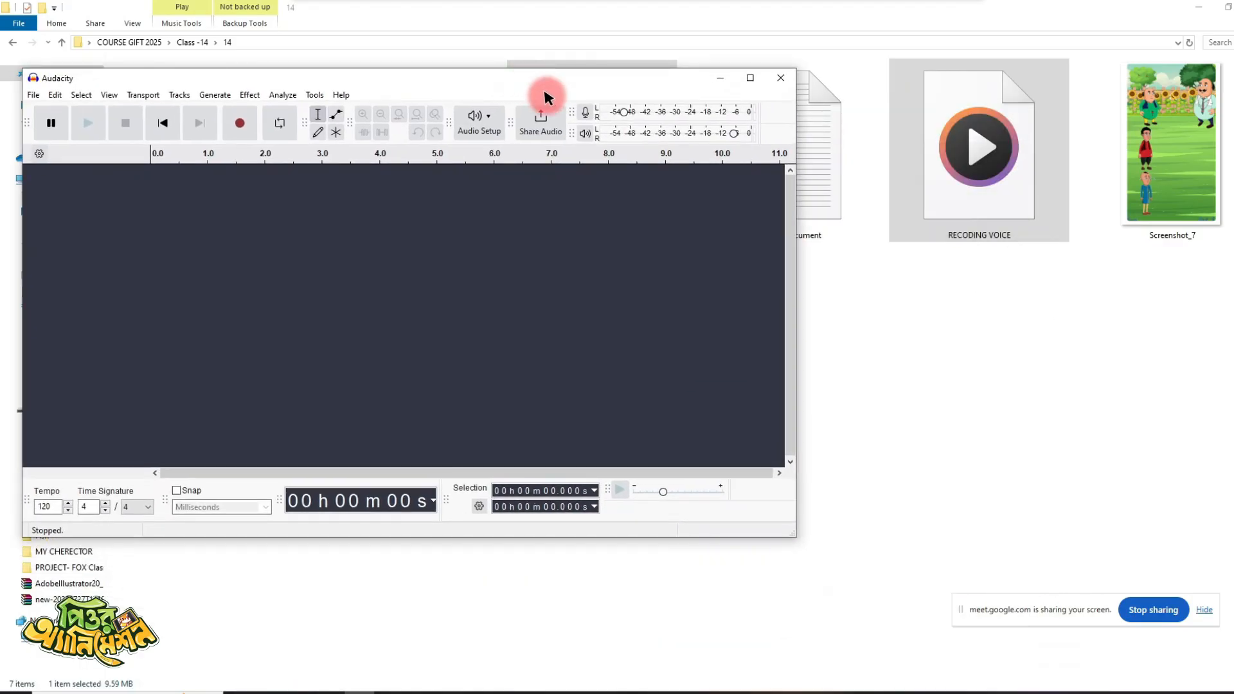
{"action": "left_click_drag", "start_coordinate": [977, 162], "coordinate": [471, 319]}
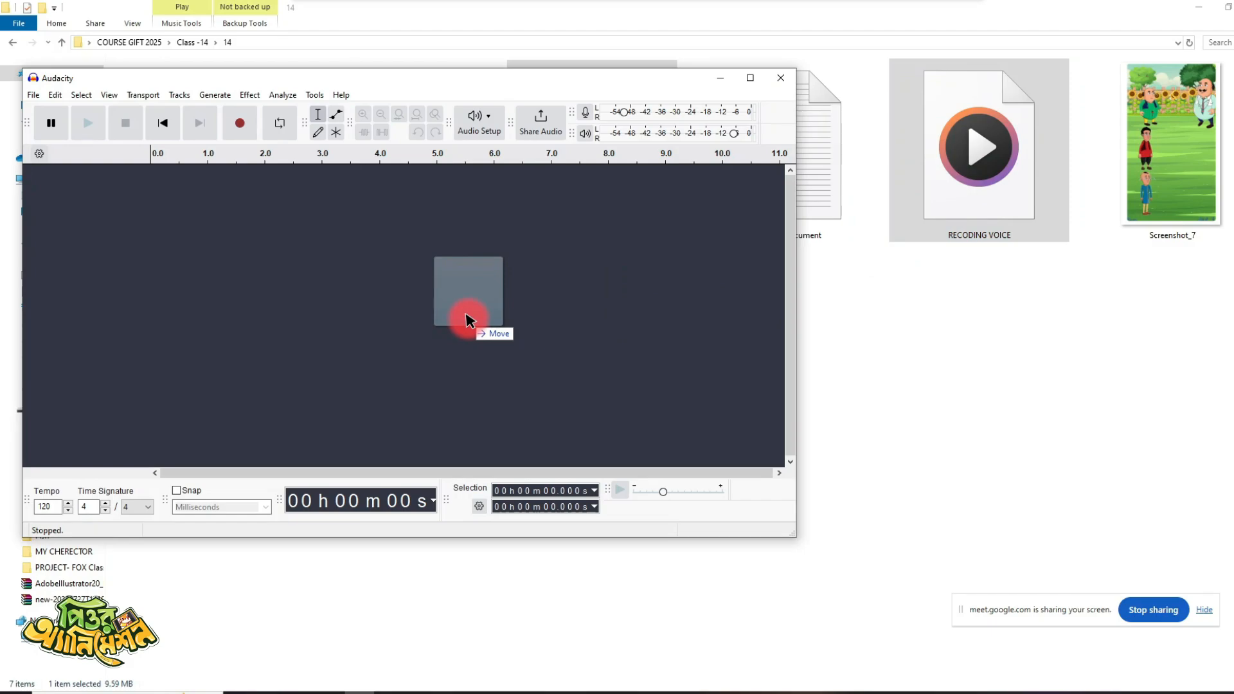
{"action": "left_click_drag", "start_coordinate": [468, 320], "coordinate": [469, 323]}
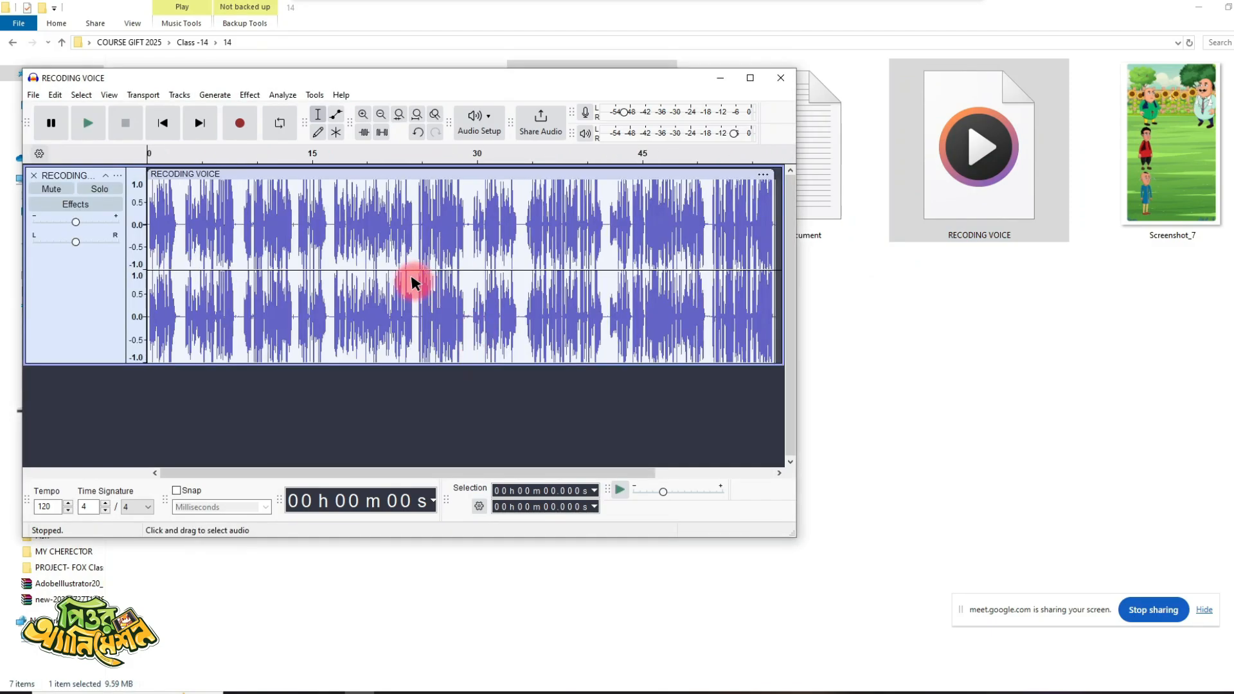
{"action": "left_click", "coordinate": [751, 79]}
{"action": "scroll", "coordinate": [353, 212], "scroll_direction": "up", "scroll_amount": 5, "text": "ctrl"}
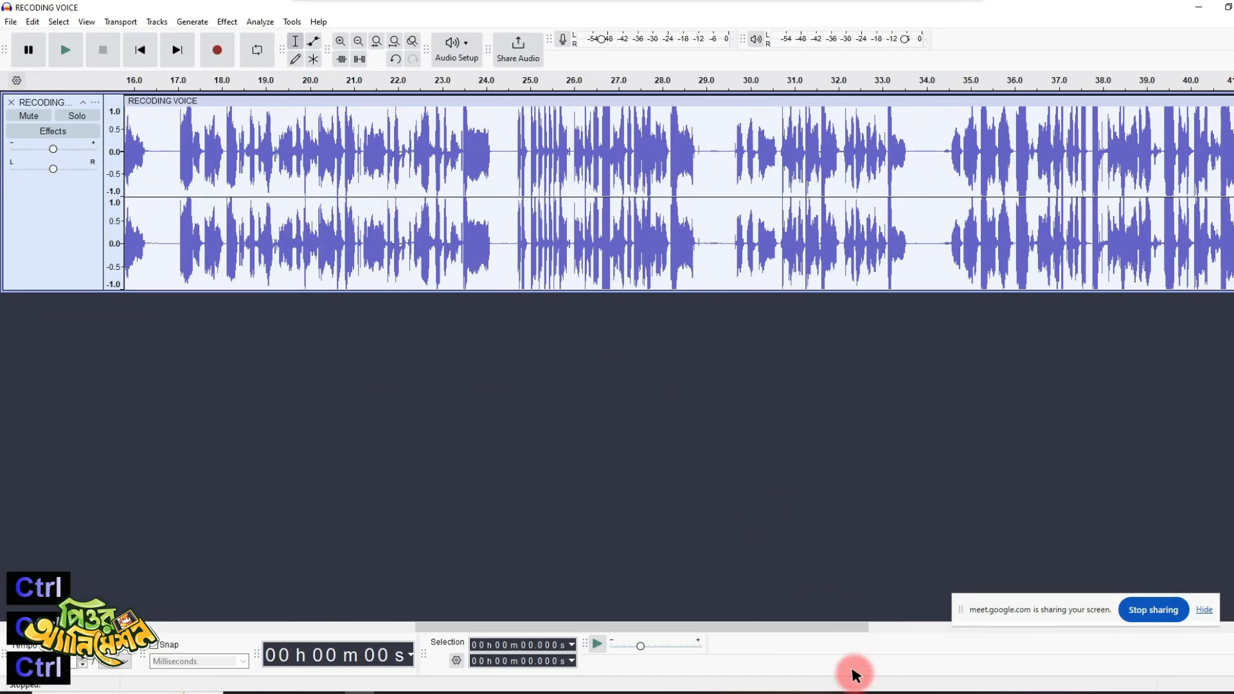
{"action": "left_click_drag", "start_coordinate": [640, 630], "coordinate": [273, 623]}
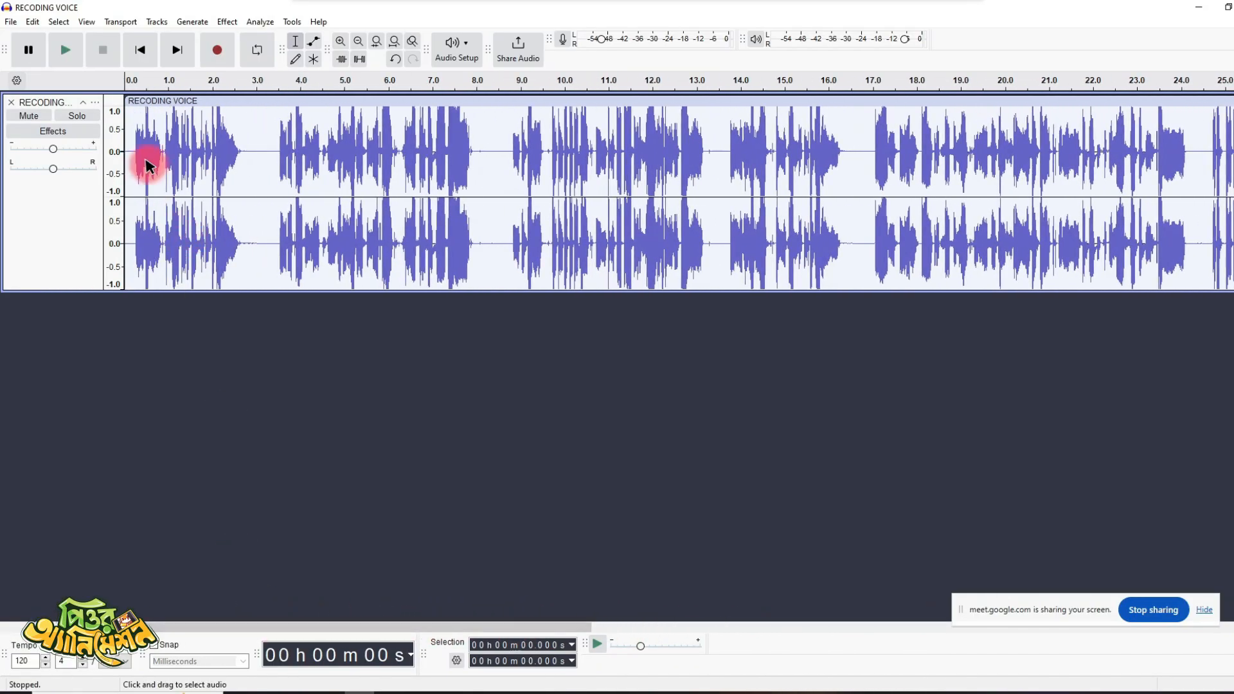
- Cut the first spoken phrase, from about 0.18 s to 2.91 s, and paste it into a new project
{"action": "left_click_drag", "start_coordinate": [146, 166], "coordinate": [183, 168]}
{"action": "left_click_drag", "start_coordinate": [272, 168], "coordinate": [705, 190]}
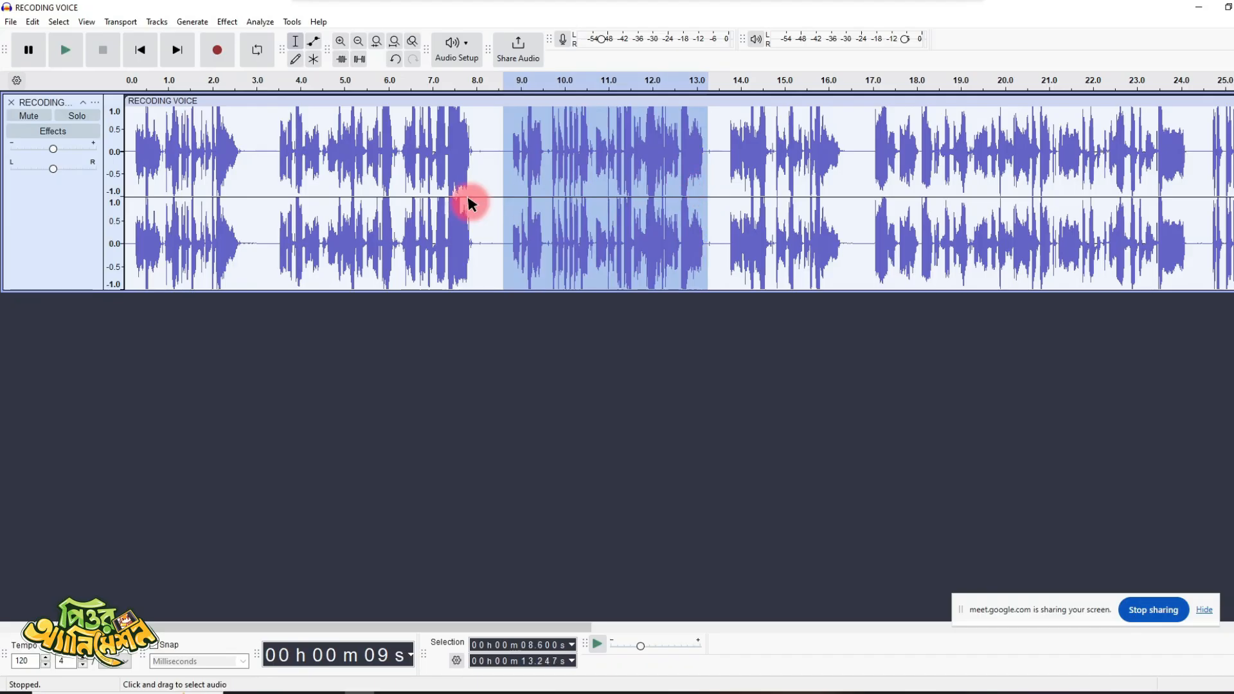
{"action": "left_click", "coordinate": [155, 170]}
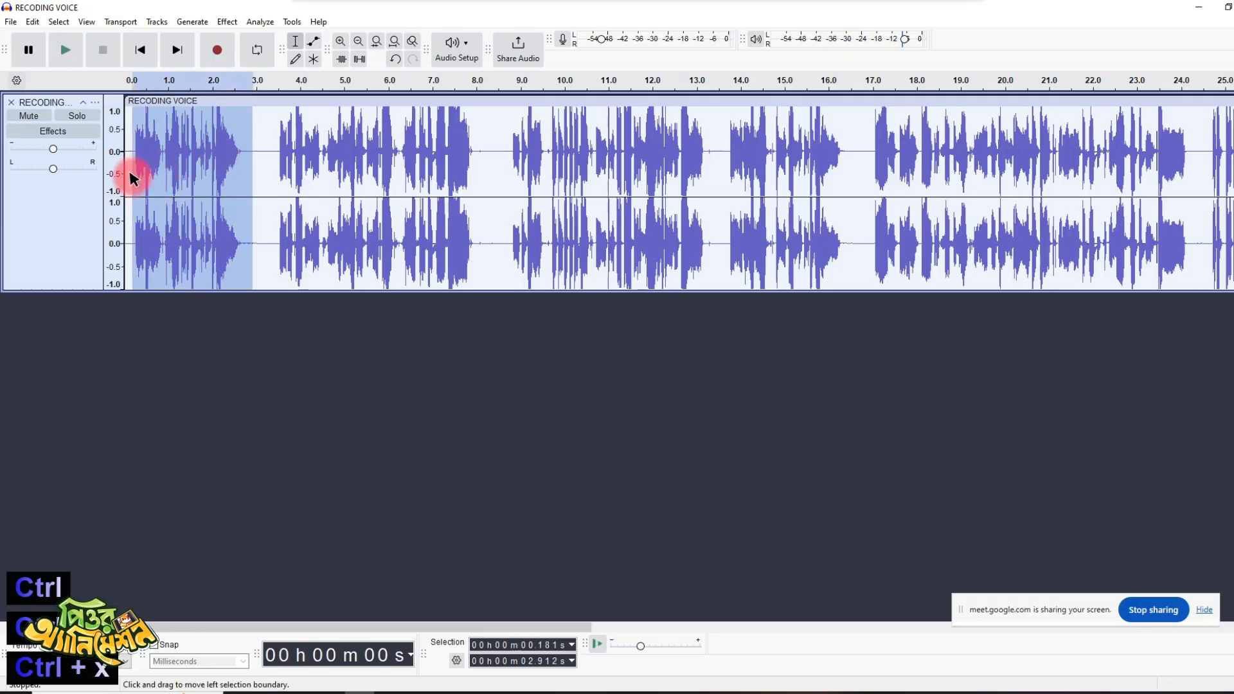
{"action": "key", "text": "ctrl+x"}
{"action": "key", "text": "ctrl+n"}
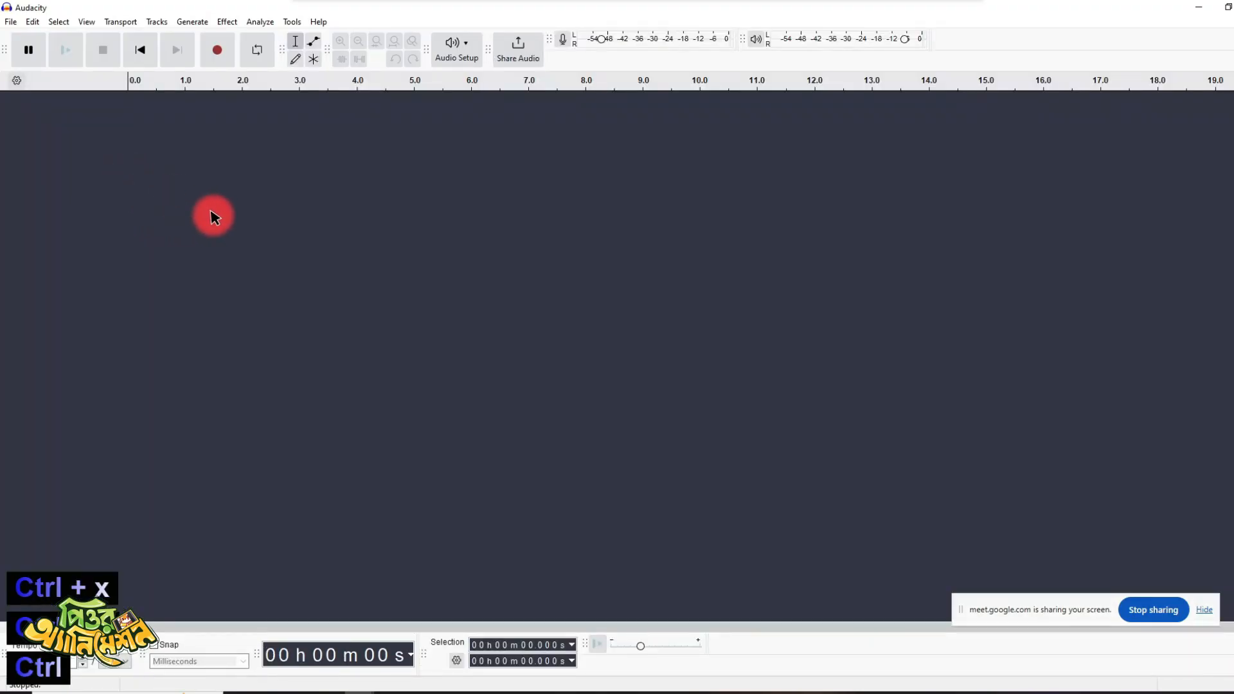
{"action": "key", "text": "ctrl+v"}
- Export the clip as WAV file 1 into a new Voice folder inside folder 14, and close its project without saving
{"action": "key", "text": "ctrl+shift+e"}
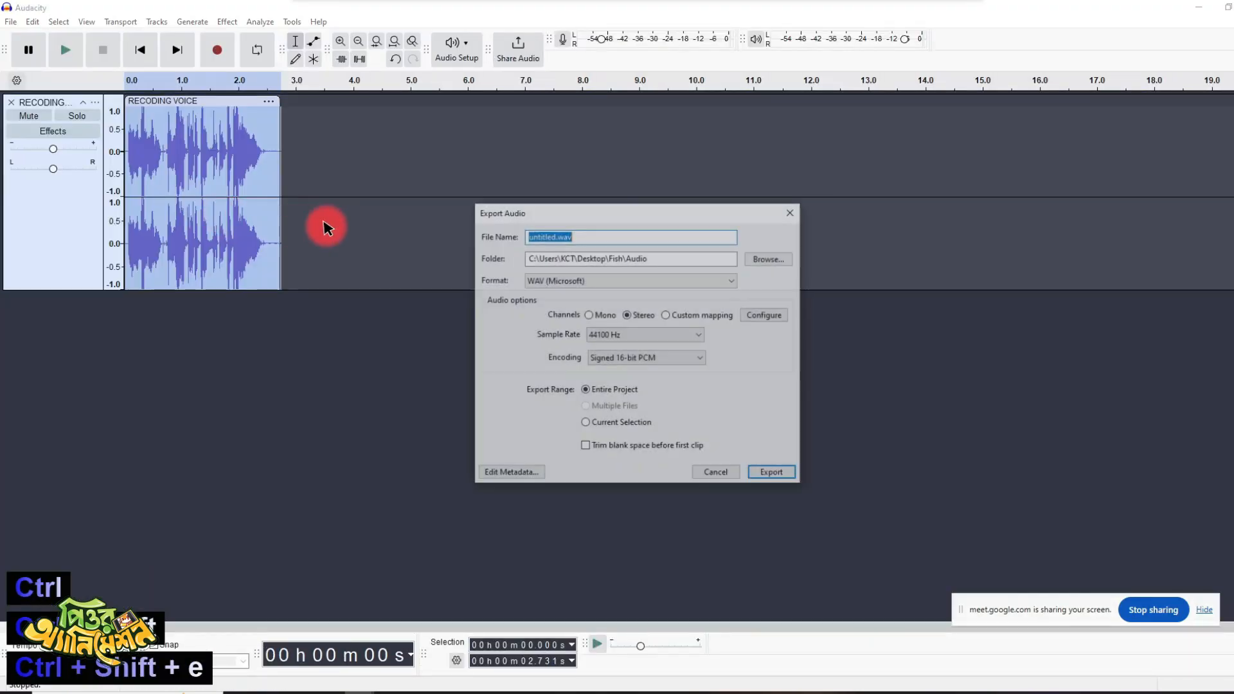
{"action": "left_click", "coordinate": [770, 257]}
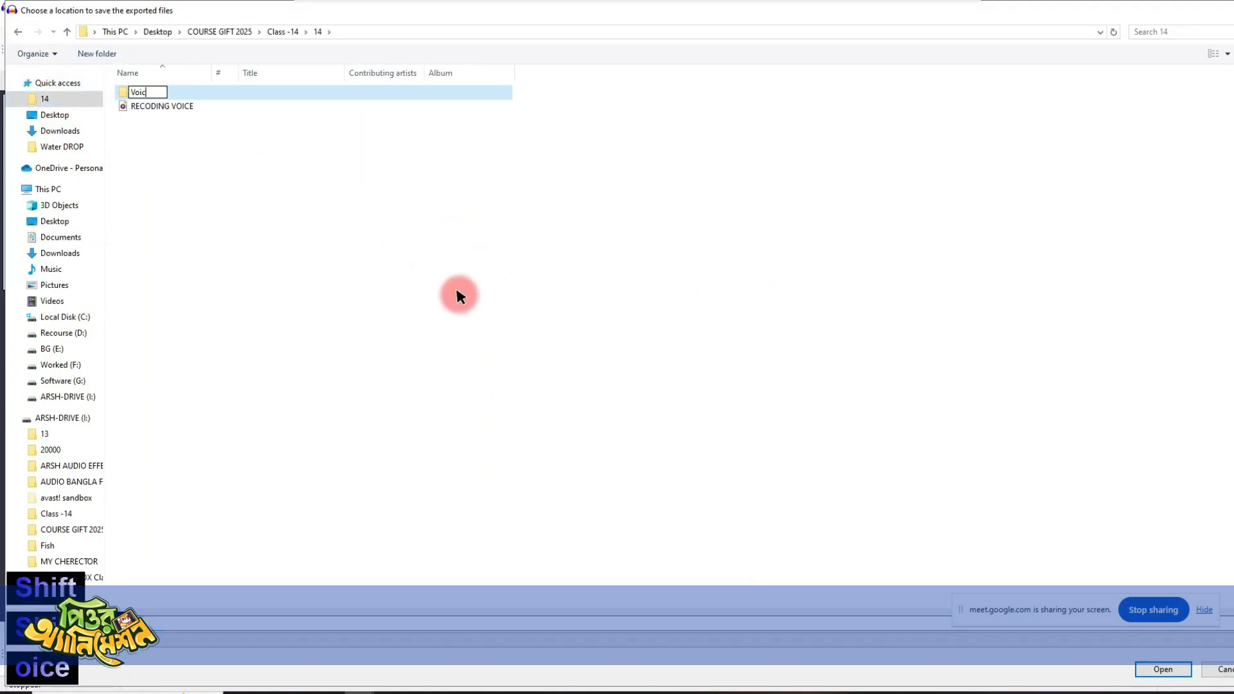
{"action": "key", "text": "Return"}
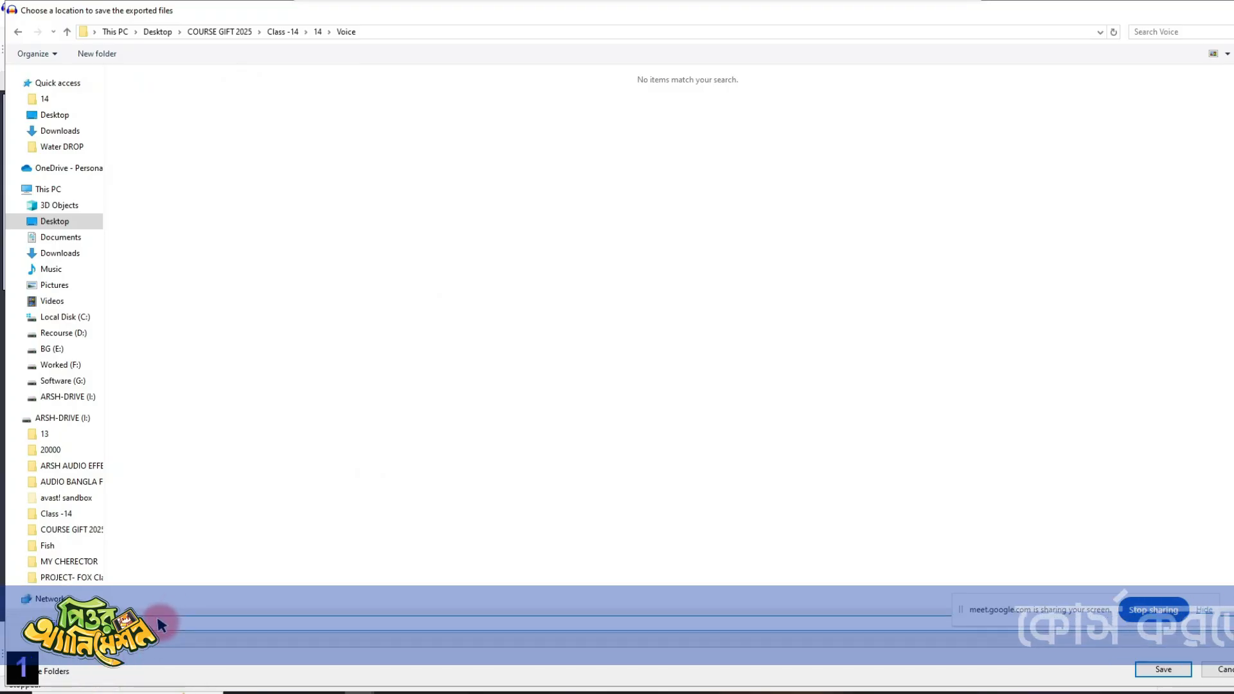
{"action": "key", "text": "Return"}
{"action": "left_click", "coordinate": [773, 472]}
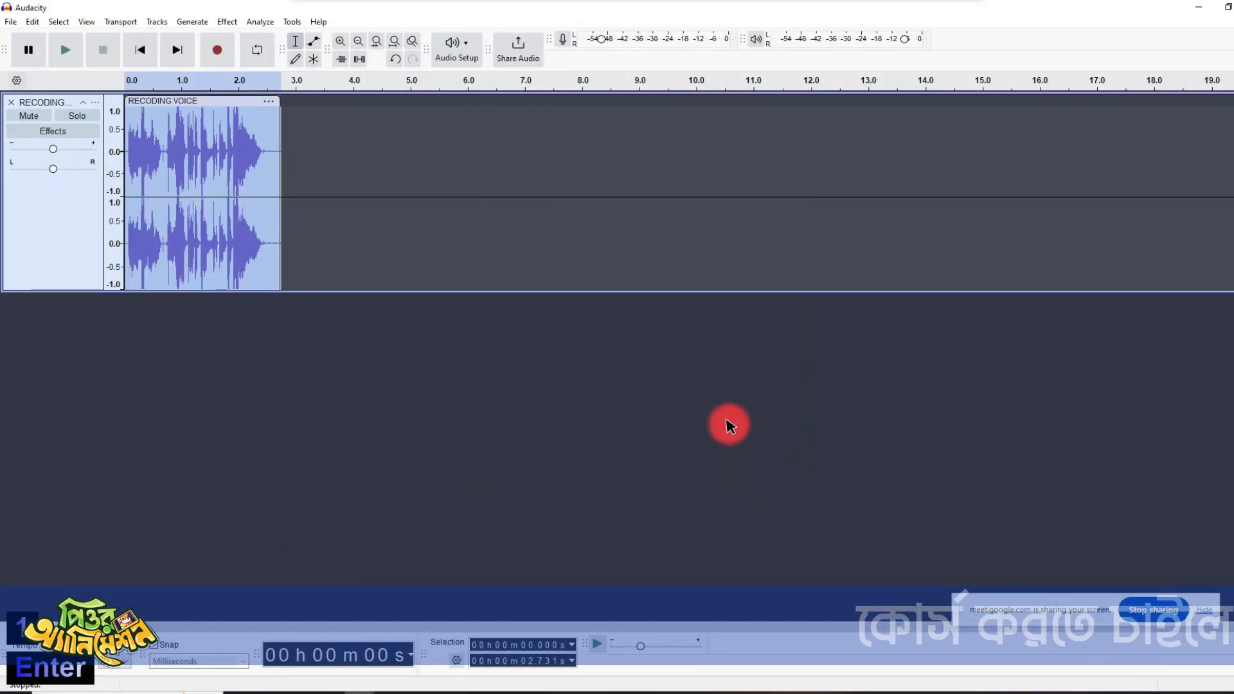
{"action": "left_click", "coordinate": [1233, 7]}
{"action": "left_click", "coordinate": [681, 350]}
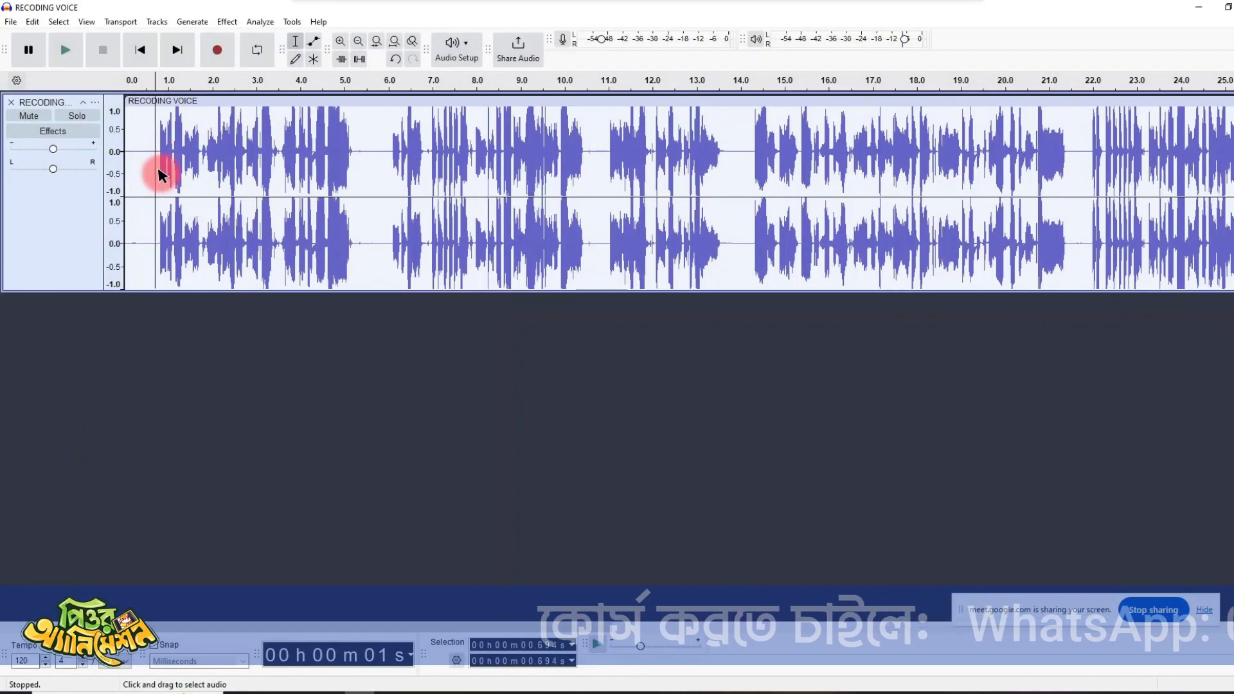
- Play the remaining recording, cut the phrase from about 0.71 s to 5.30 s, and paste it into a new project
{"action": "key", "text": "space"}
{"action": "key", "text": "space"}
{"action": "key", "text": "space"}
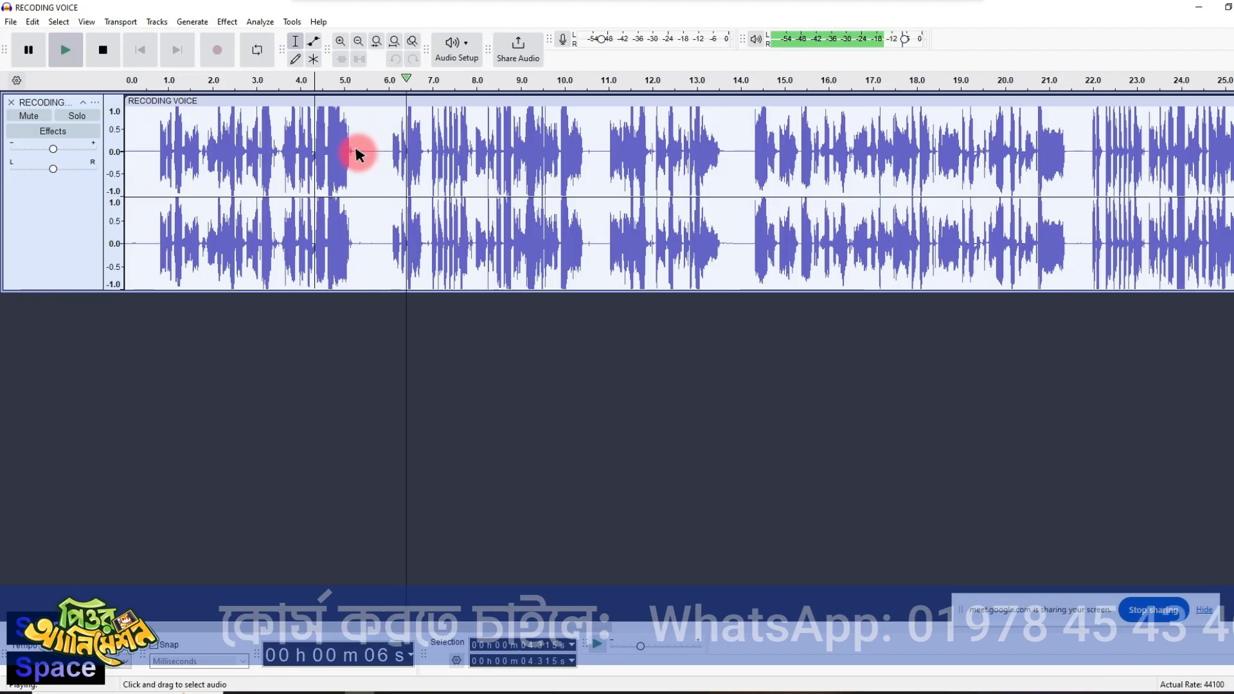
{"action": "left_click_drag", "start_coordinate": [357, 153], "coordinate": [155, 196]}
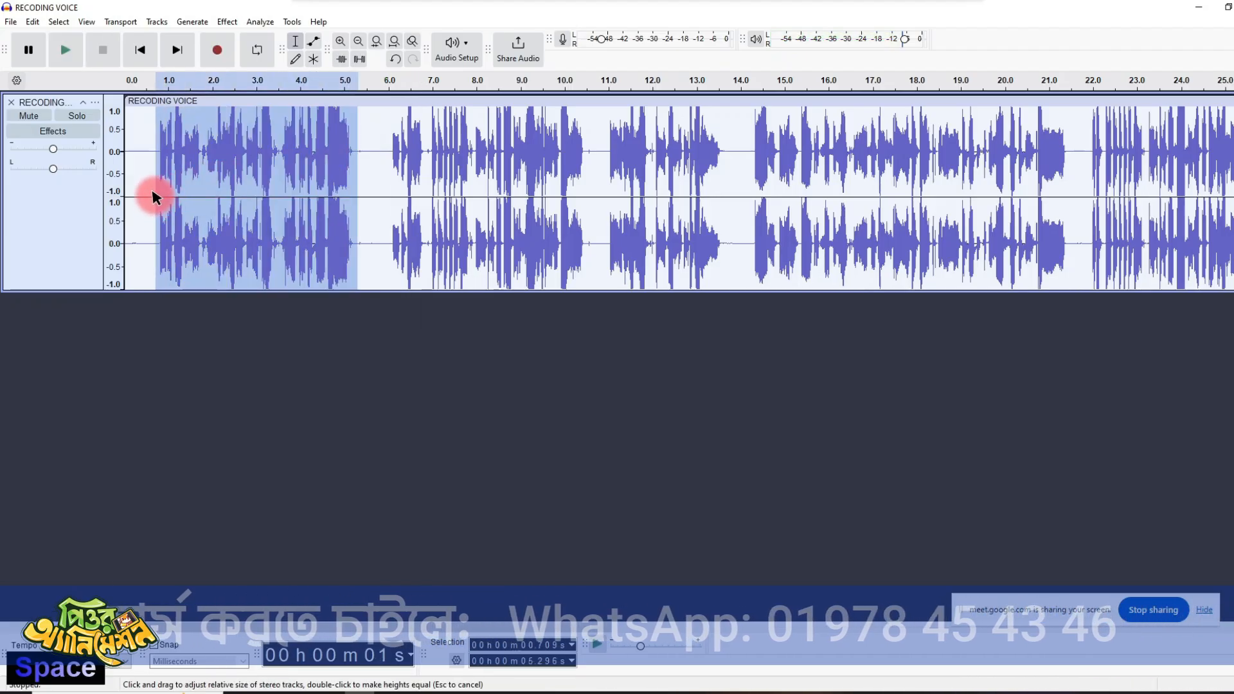
{"action": "key", "text": "ctrl+x"}
{"action": "key", "text": "ctrl+n"}
{"action": "key", "text": "ctrl+v"}
- Export the pasted clip as WAV file 2 in the Voice folder and close its project
{"action": "key", "text": "ctrl+shift+e"}
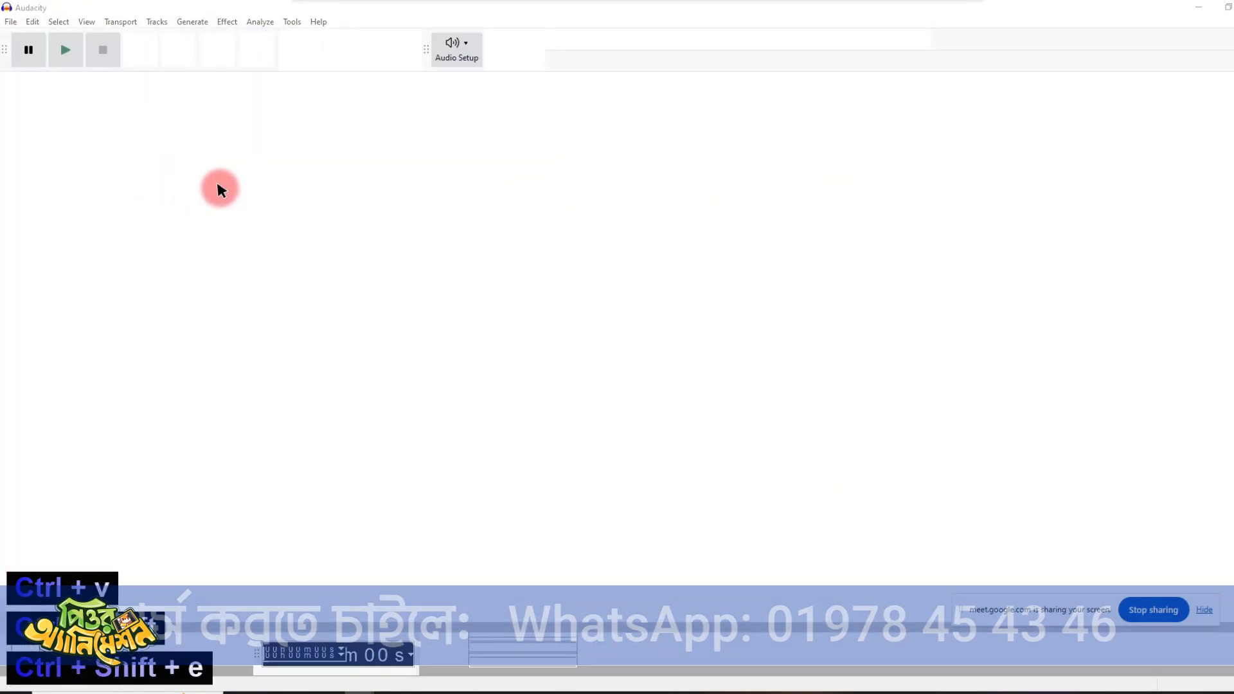
{"action": "type", "text": "2"}
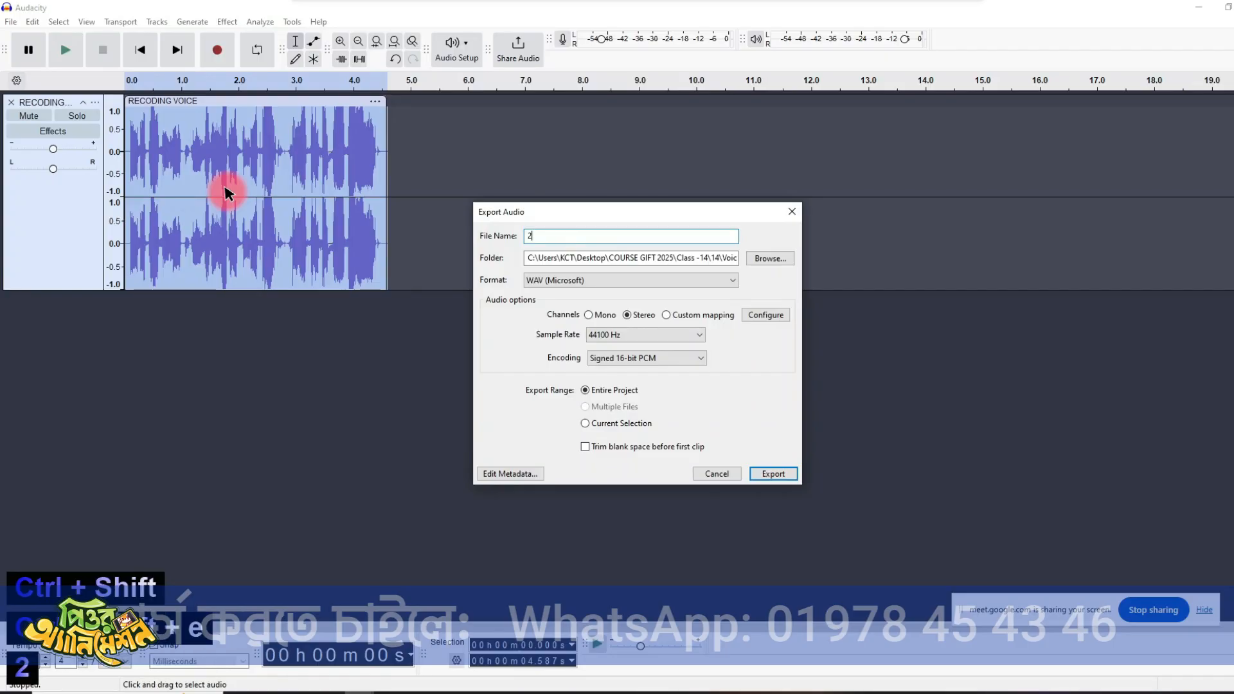
{"action": "key", "text": "Return"}
{"action": "left_click", "coordinate": [1199, 6]}
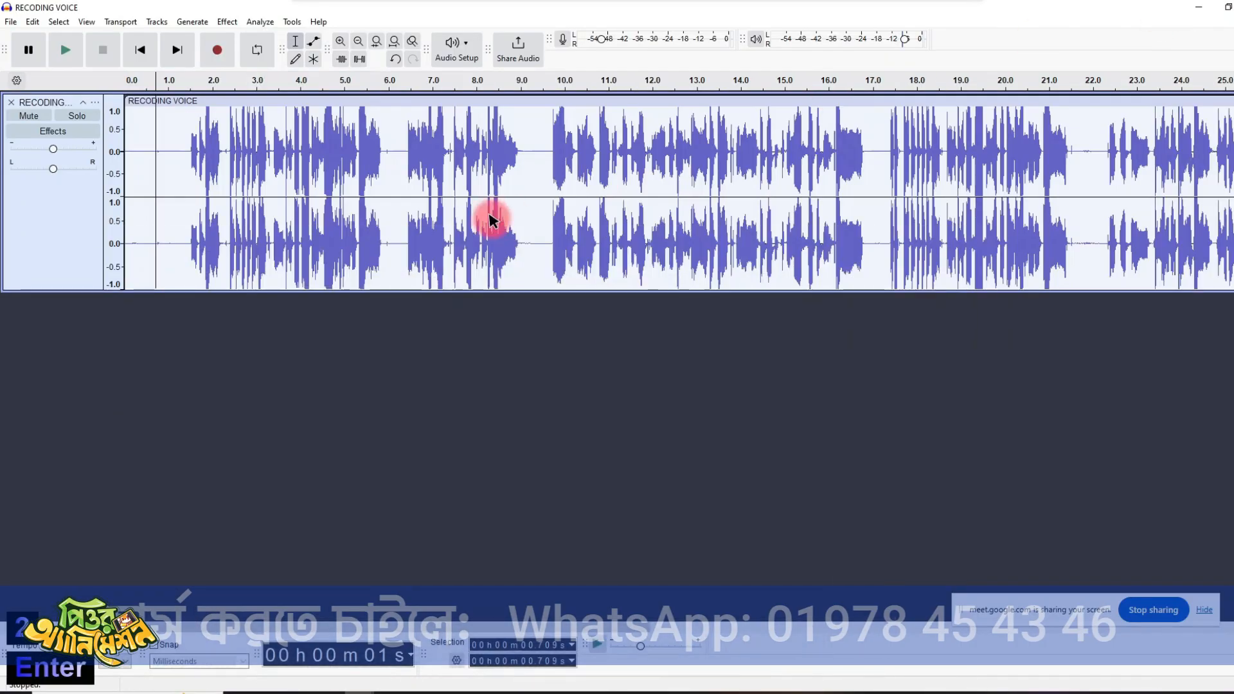
- Copy the silence from about 9.16 s to 9.51 s and paste it into the pause at about 6.10 s
{"action": "left_click", "coordinate": [286, 152]}
{"action": "key", "text": "space"}
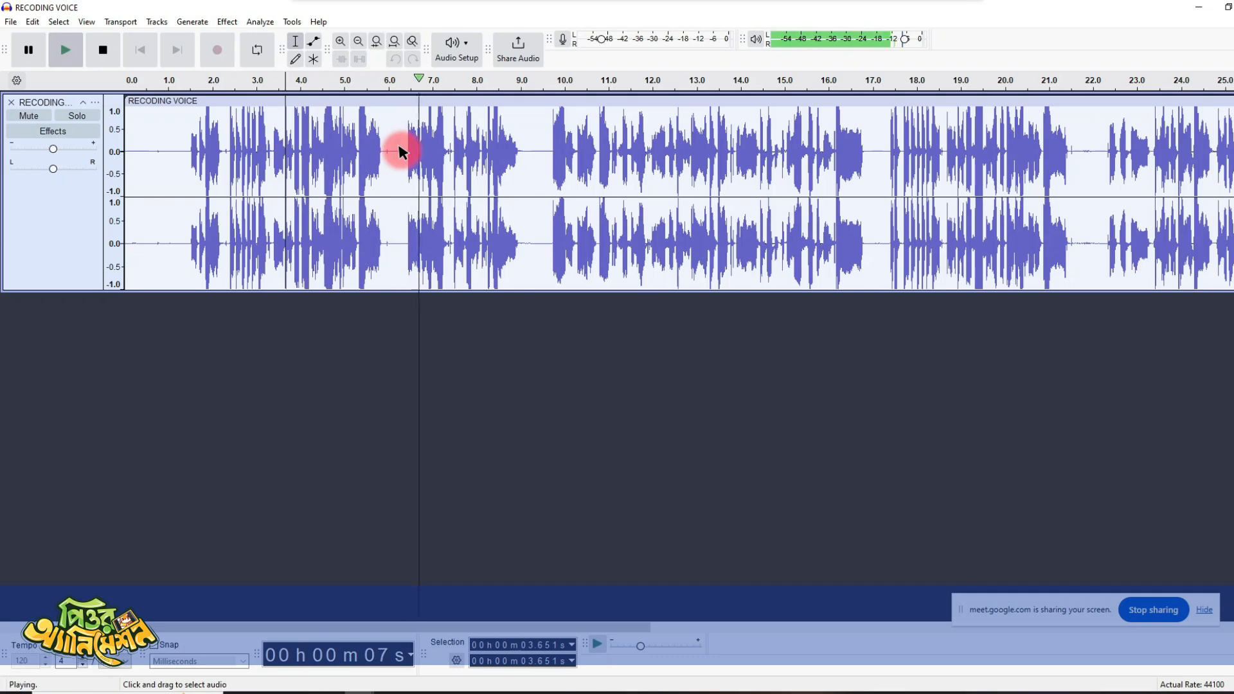
{"action": "key", "text": "space"}
{"action": "left_click", "coordinate": [543, 159]}
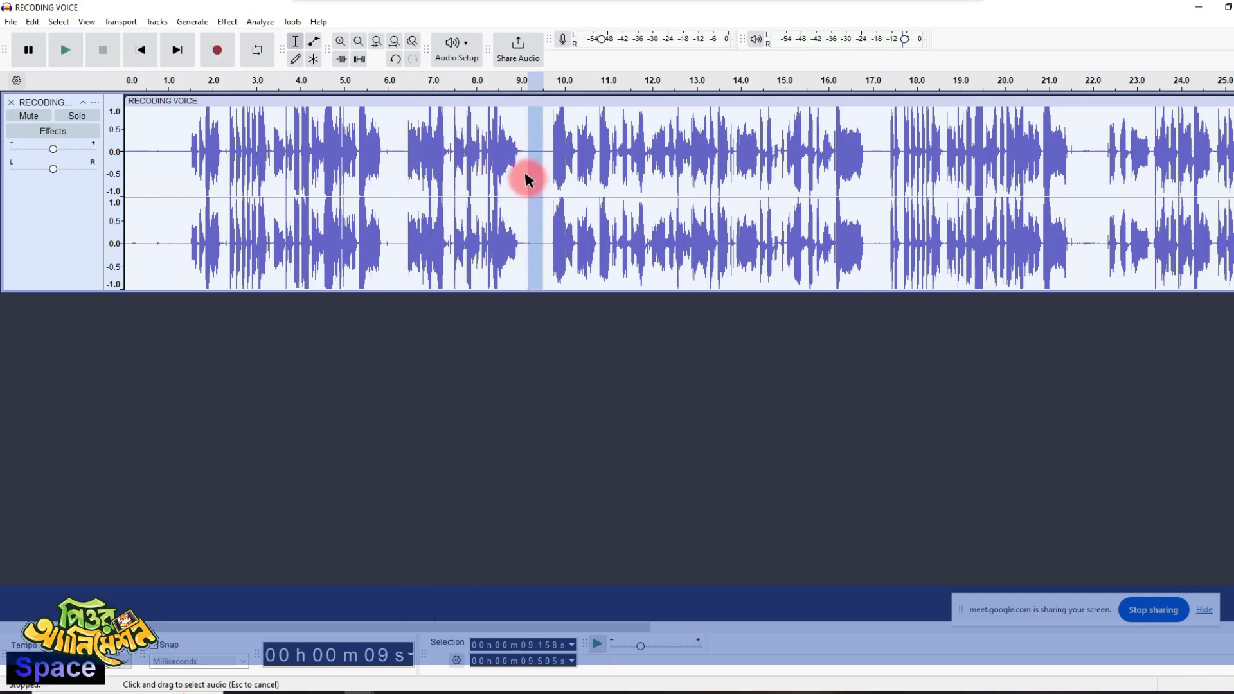
{"action": "left_click", "coordinate": [394, 160]}
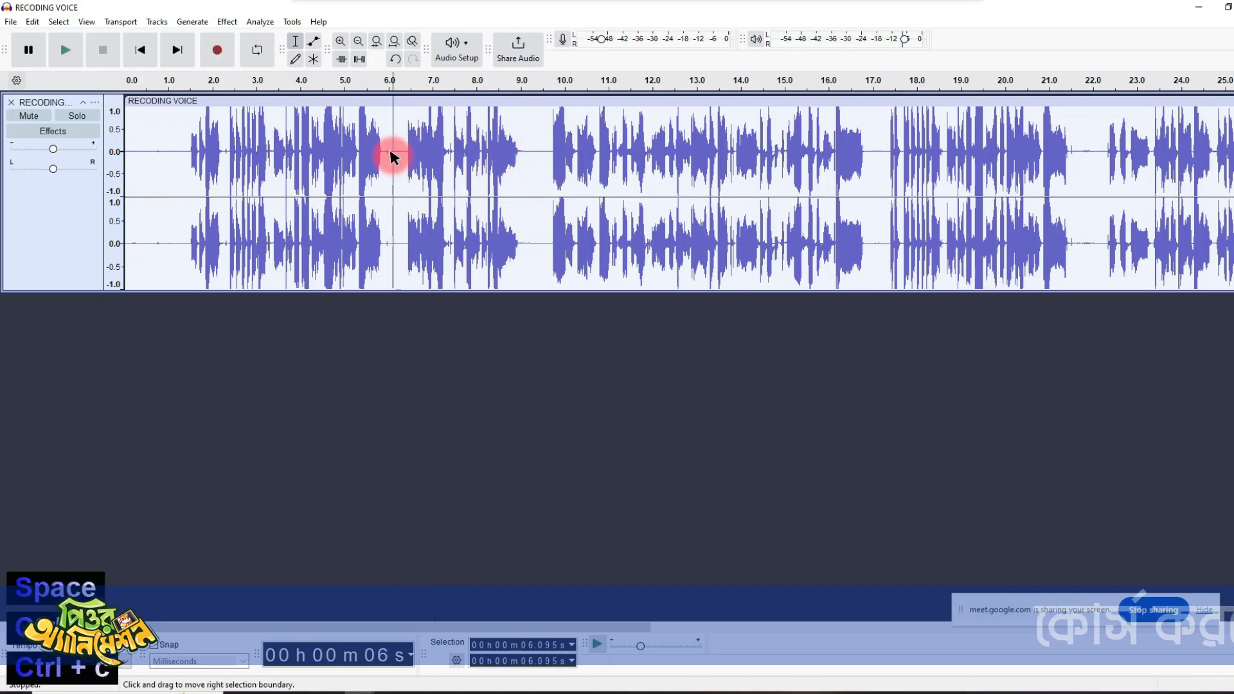
{"action": "key", "text": "ctrl+v"}
- Cut the next two phrases, starting at about 1.43 s, into a new project and export them as WAV file 3
{"action": "left_click_drag", "start_coordinate": [542, 151], "coordinate": [186, 205]}
{"action": "key", "text": "ctrl+x"}
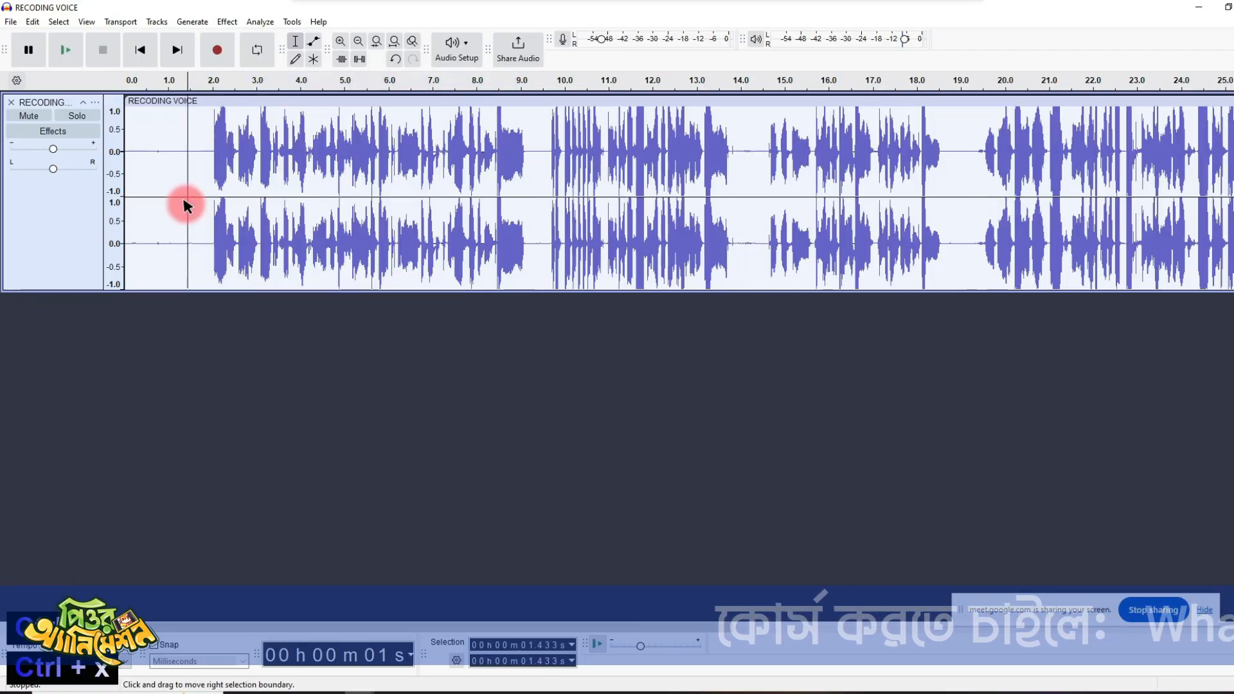
{"action": "key", "text": "ctrl+shift+e"}
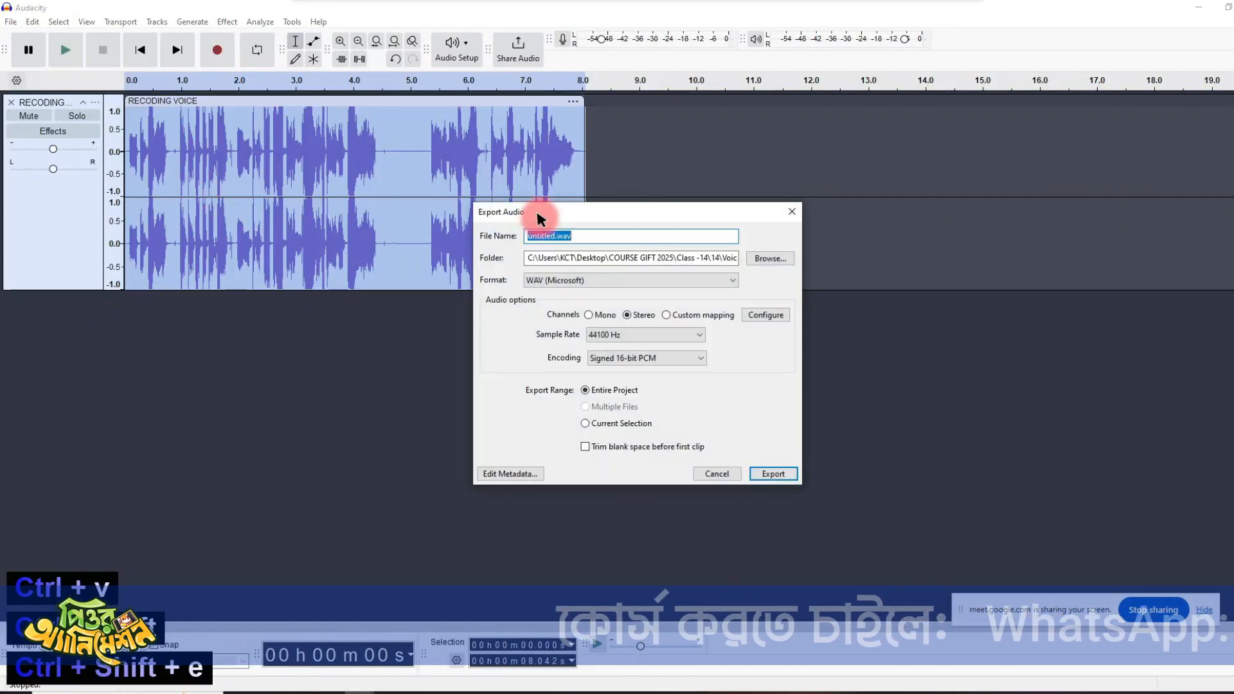
{"action": "key", "text": "Return"}
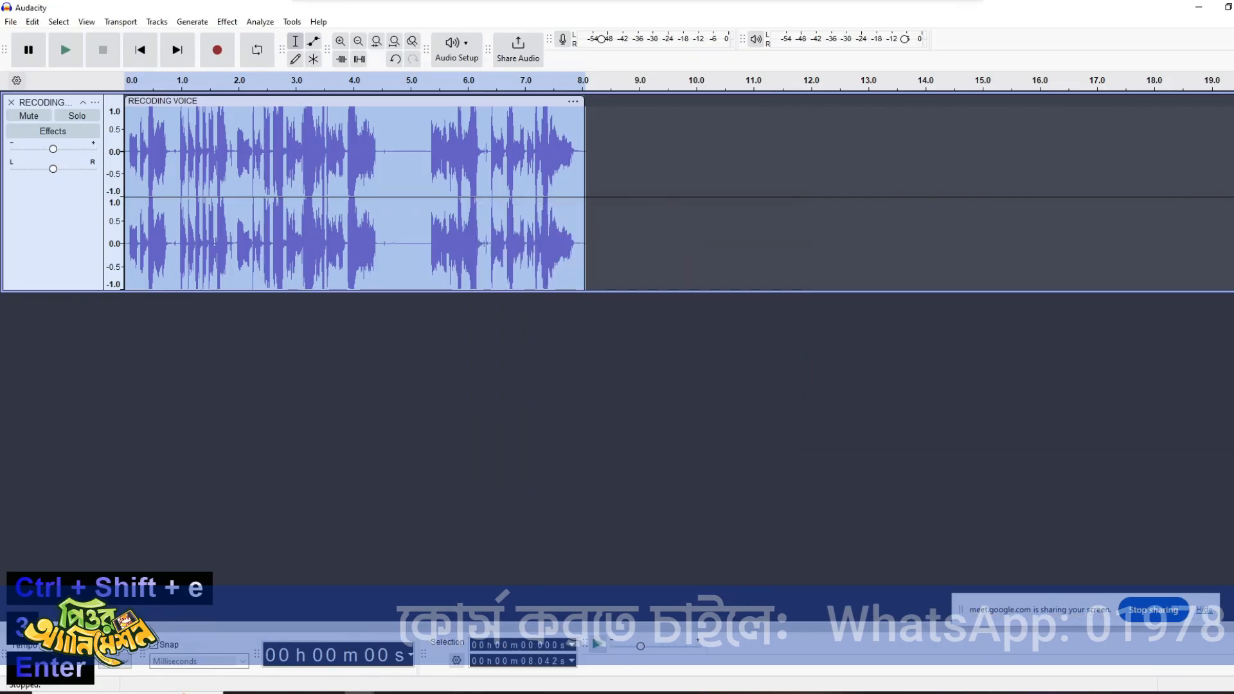
- Cut the next phrase, from about 1.96 s to 9.23 s, and paste it into a new project
{"action": "left_click", "coordinate": [343, 158]}
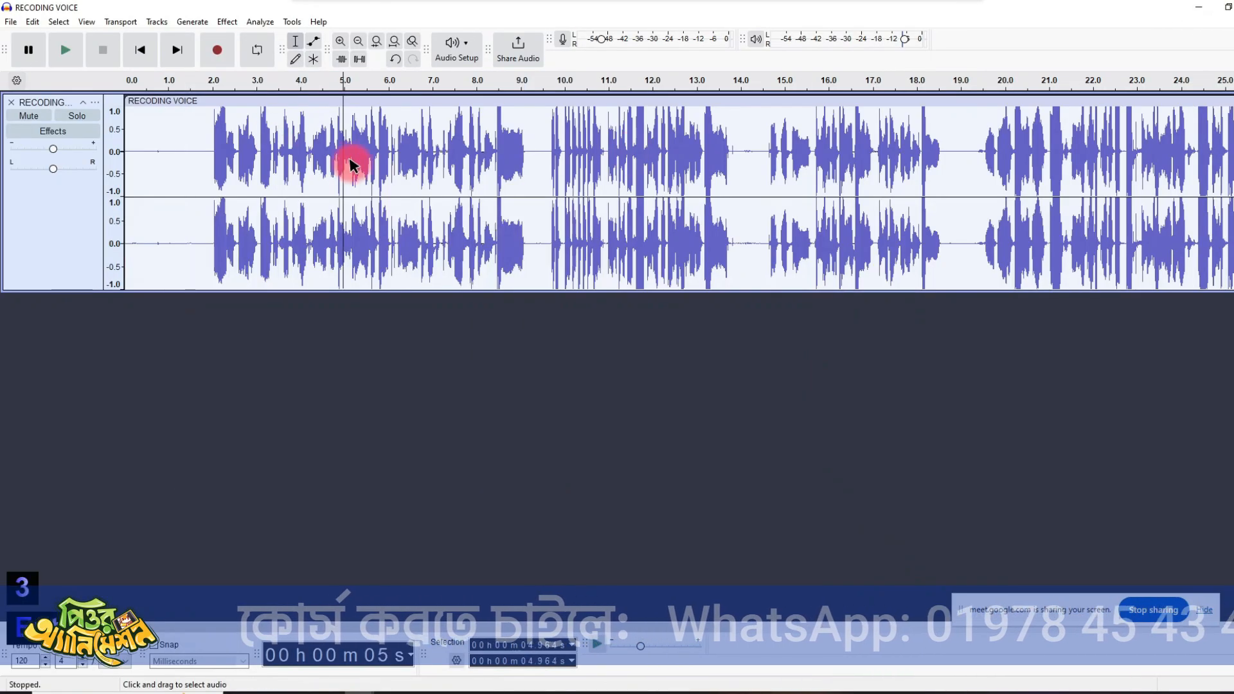
{"action": "key", "text": "space"}
{"action": "left_click_drag", "start_coordinate": [531, 158], "coordinate": [217, 191]}
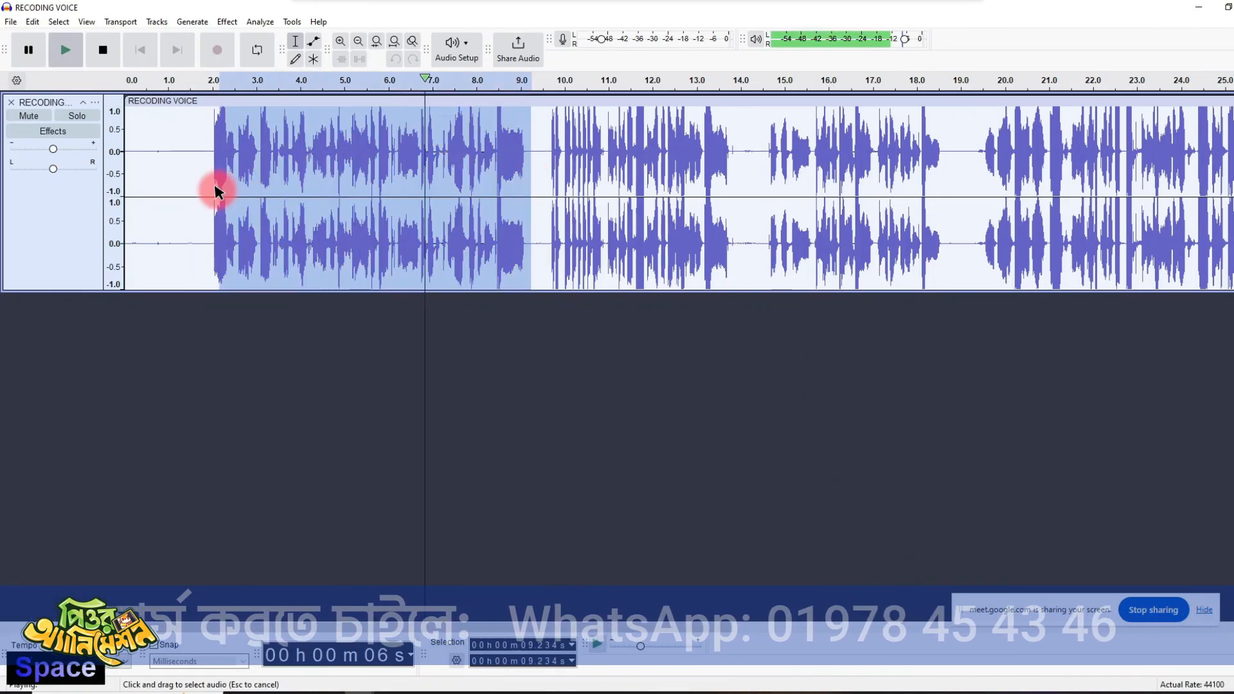
{"action": "key", "text": "ctrl+x"}
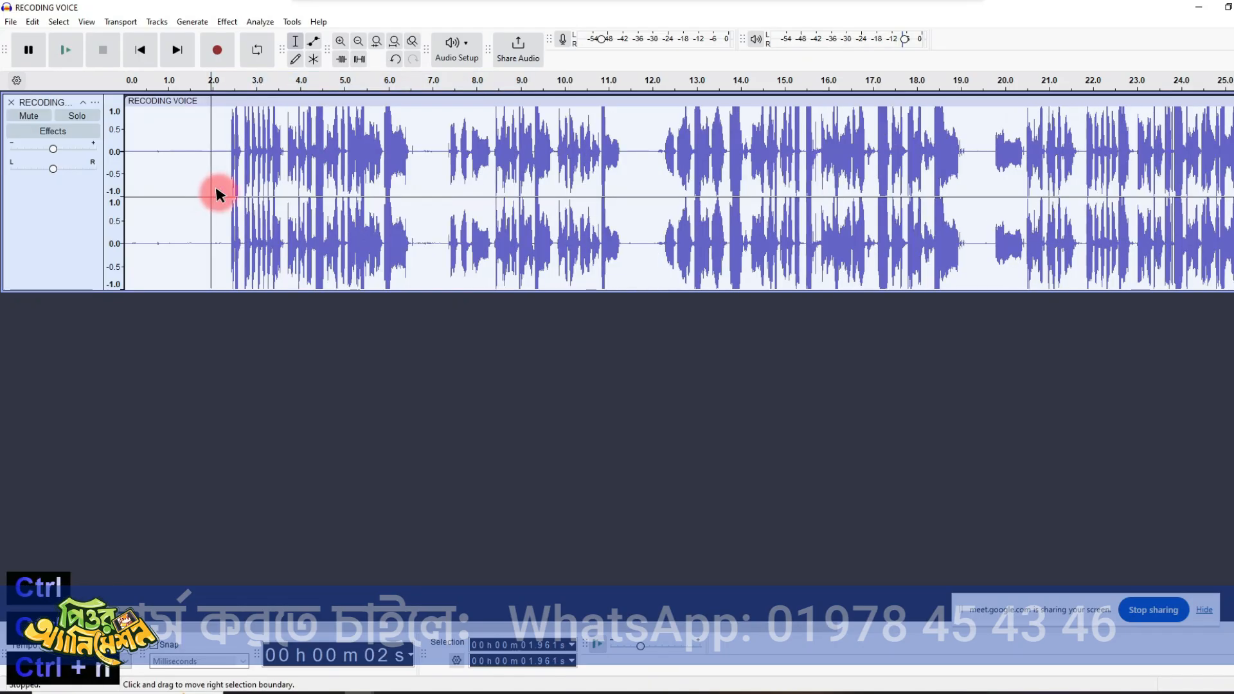
{"action": "key", "text": "ctrl+n"}
{"action": "key", "text": "ctrl+v"}
- Export the pasted clip as WAV file 4 in the Voice folder and close its project without saving
{"action": "key", "text": "ctrl+shift+e"}
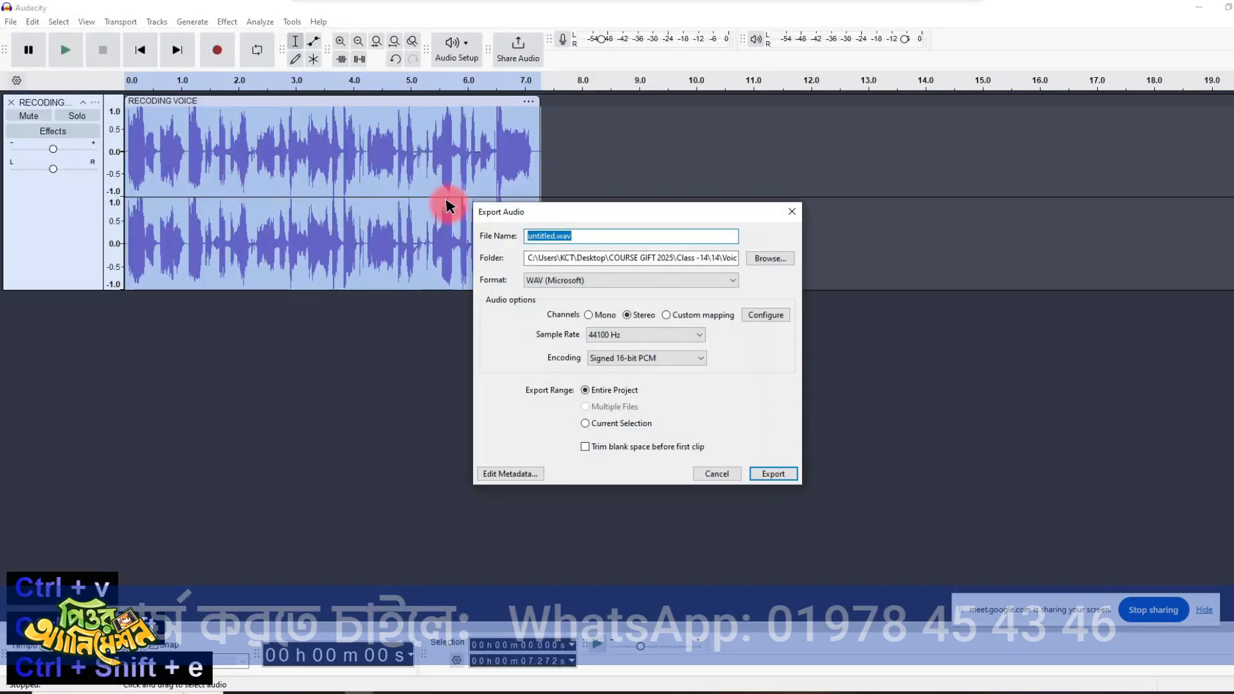
{"action": "type", "text": "4"}
{"action": "key", "text": "Return"}
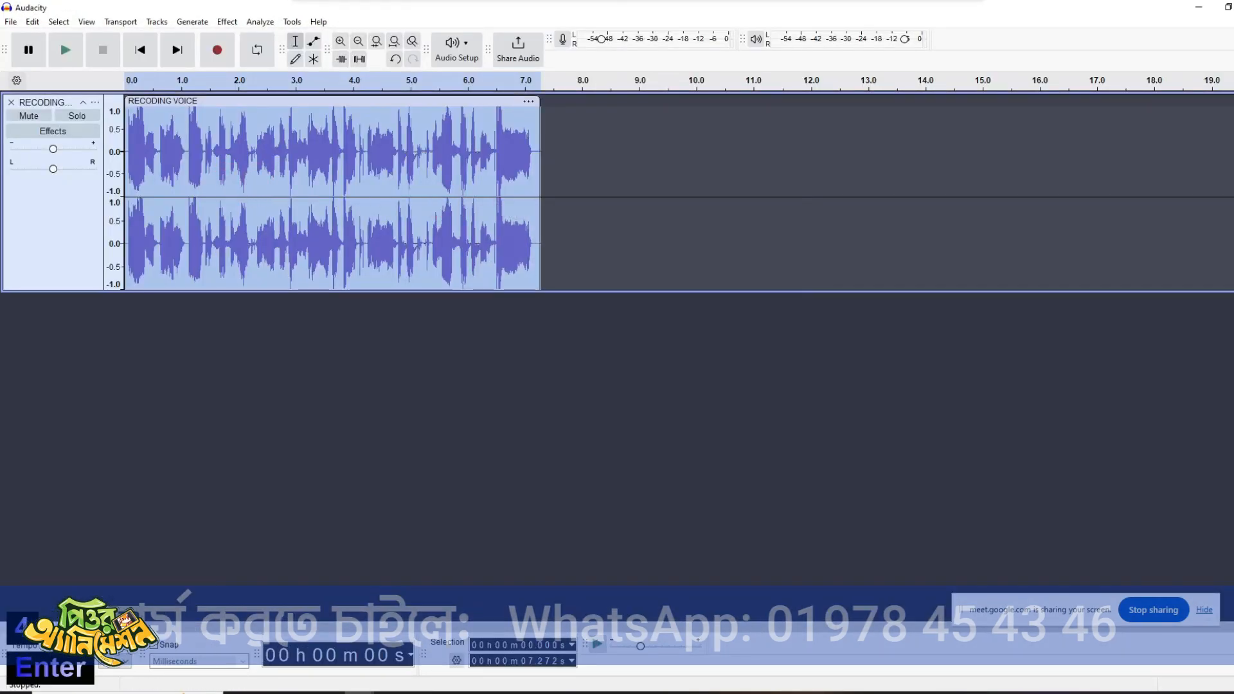
{"action": "key", "text": "ctrl+w"}
{"action": "left_click", "coordinate": [680, 349]}
- Copy the silence from about 11.47 s to 12.04 s and paste it into the pause at about 6.68 s
{"action": "left_click", "coordinate": [316, 167]}
{"action": "key", "text": "space"}
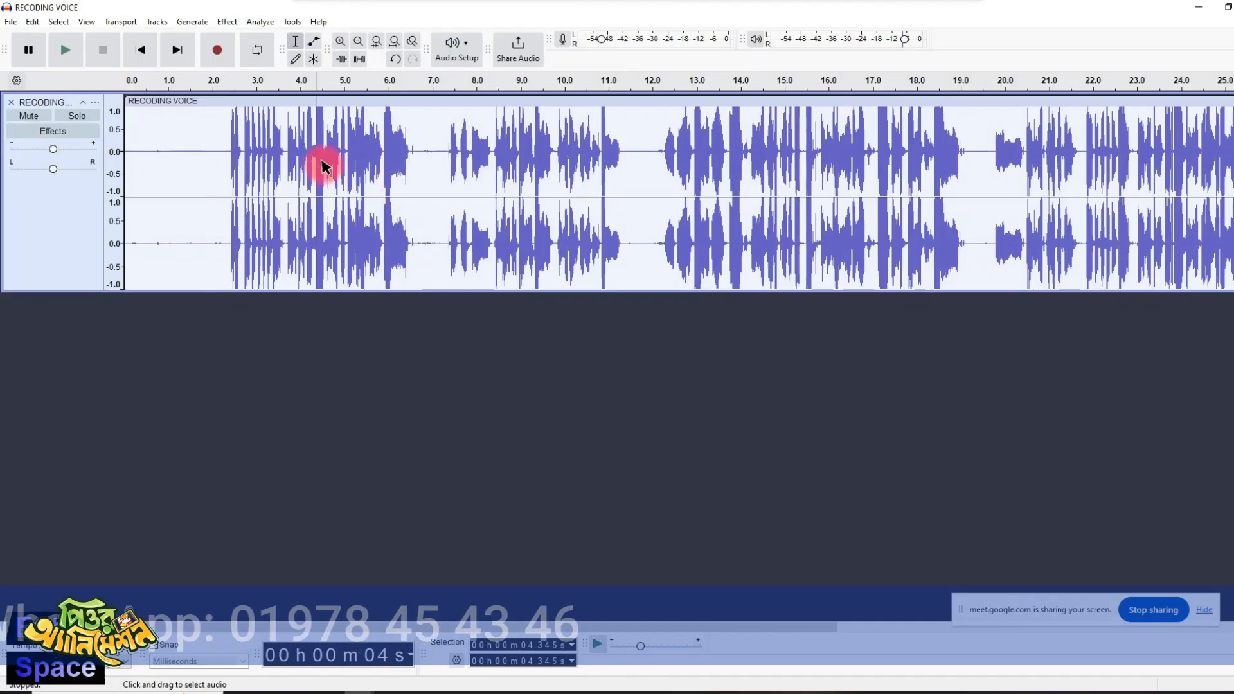
{"action": "left_click_drag", "start_coordinate": [416, 162], "coordinate": [224, 187]}
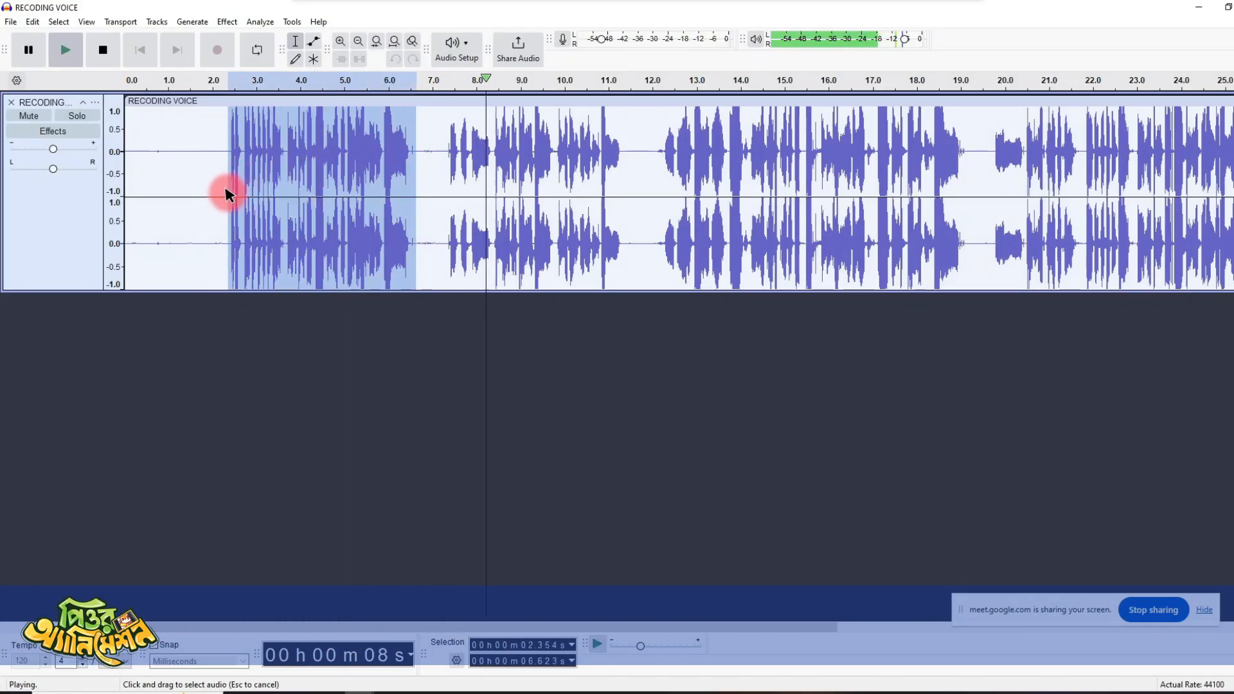
{"action": "key", "text": "space"}
{"action": "left_click", "coordinate": [654, 158]}
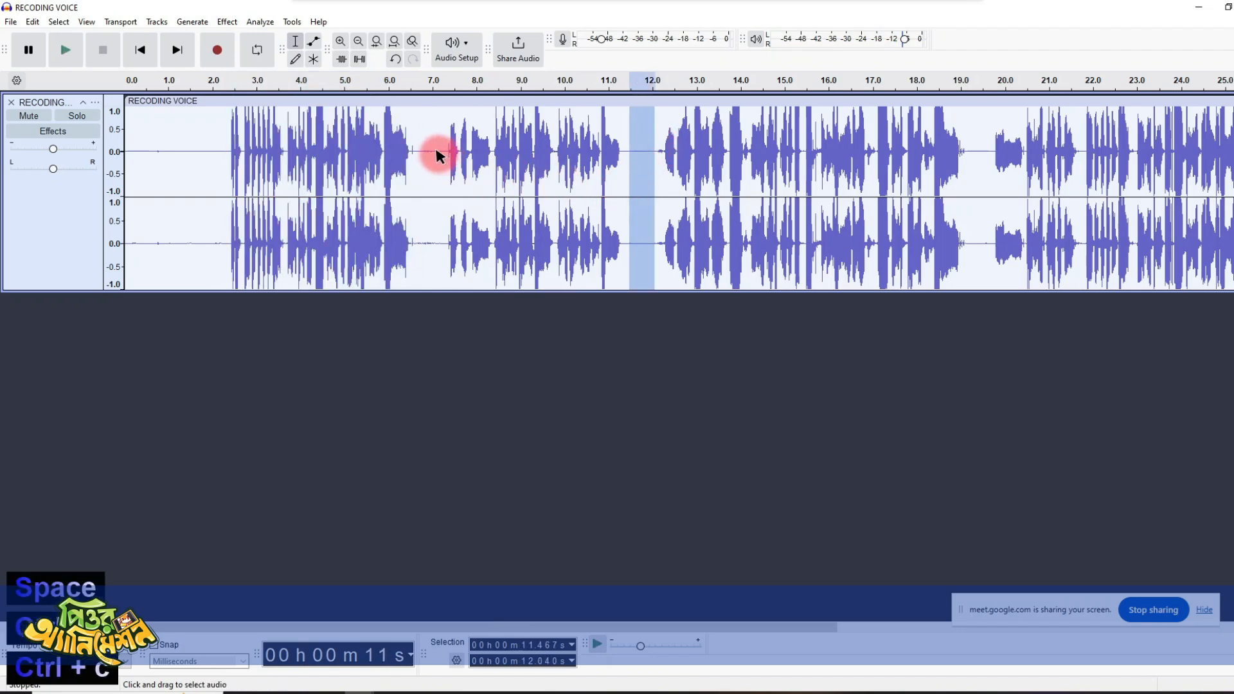
{"action": "left_click_drag", "start_coordinate": [439, 155], "coordinate": [418, 162]}
{"action": "key", "text": "ctrl+v"}
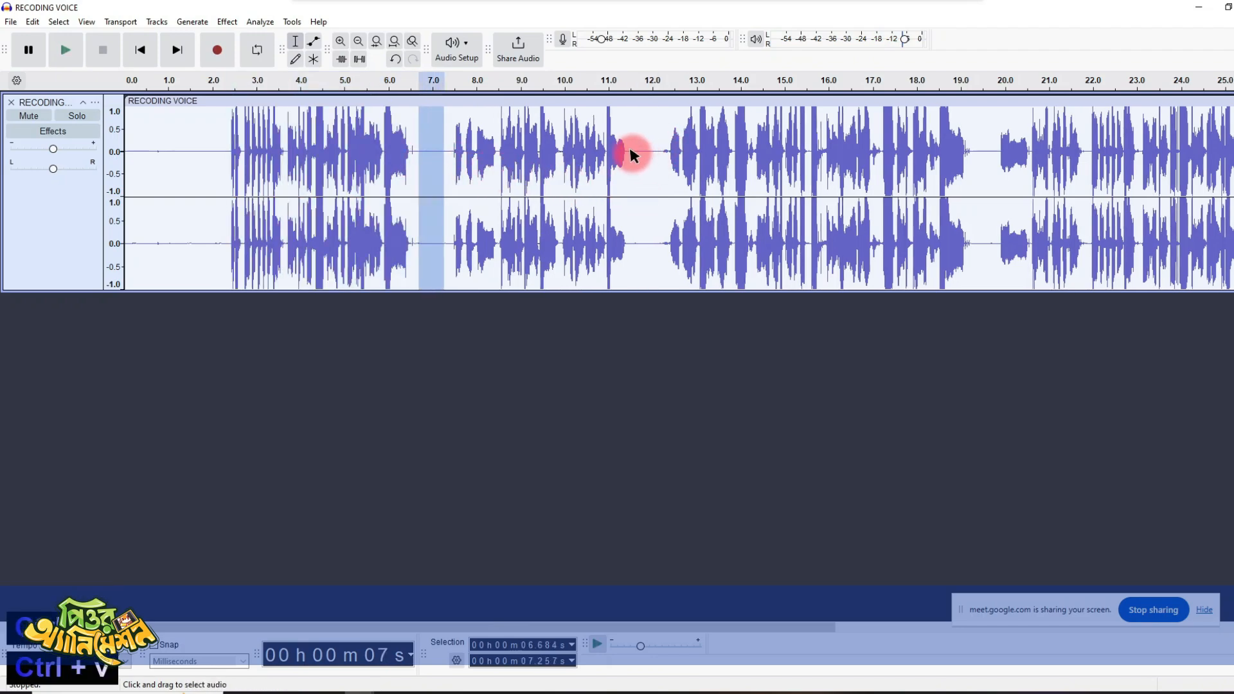
- Cut the next dialogue section, from about 2.28 s to 11.54 s, and paste it into a new project
{"action": "left_click_drag", "start_coordinate": [634, 154], "coordinate": [284, 178]}
{"action": "key", "text": "ctrl+x"}
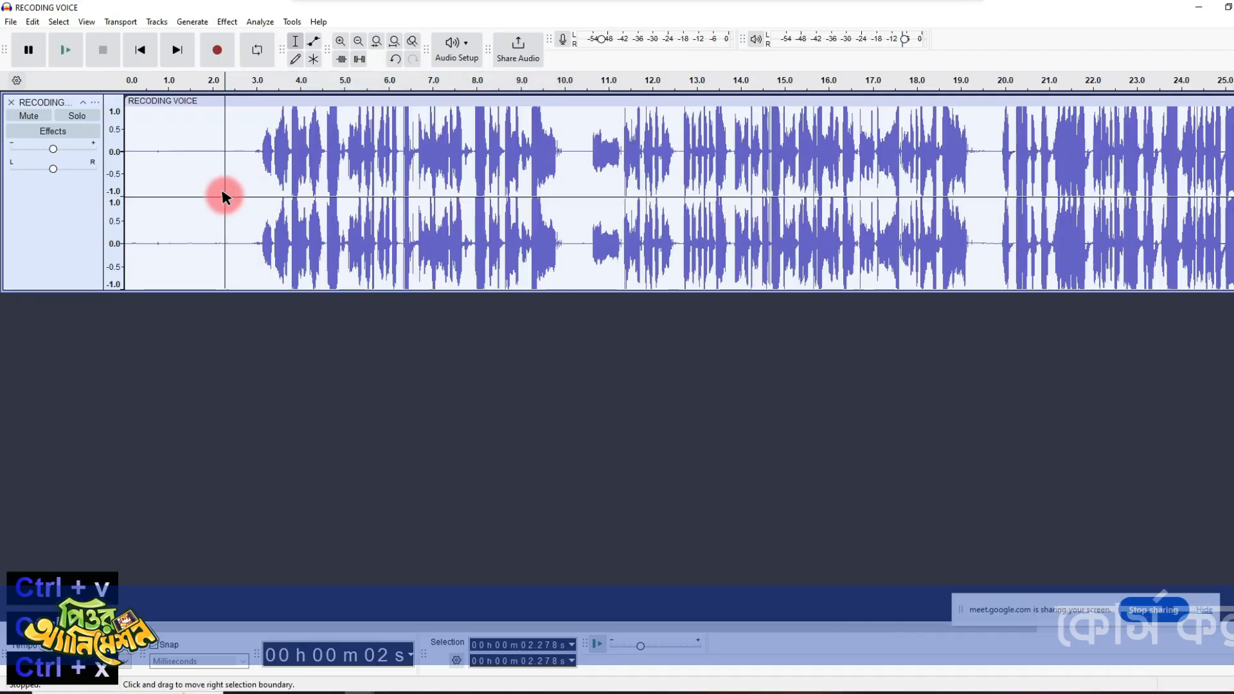
{"action": "key", "text": "ctrl+n"}
{"action": "key", "text": "ctrl+v"}
- Export the pasted clip as WAV file 5 in the Voice folder and close its project without saving
{"action": "key", "text": "ctrl+shift+e"}
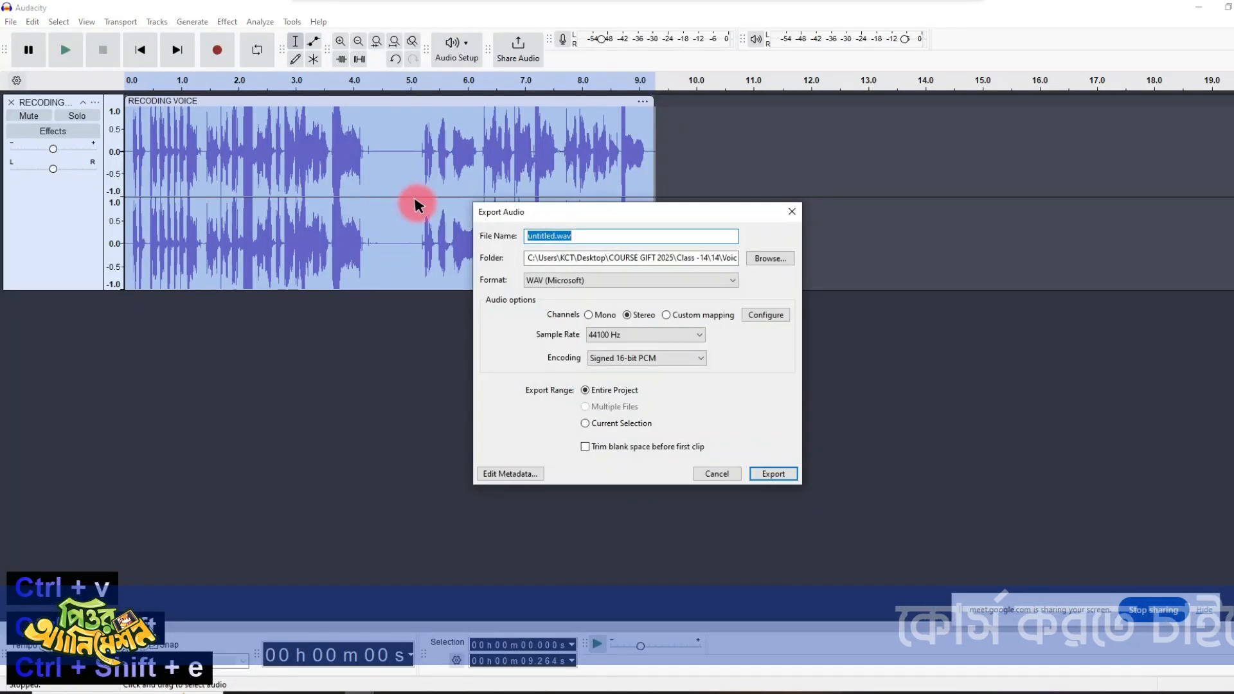
{"action": "type", "text": "5"}
{"action": "key", "text": "Return"}
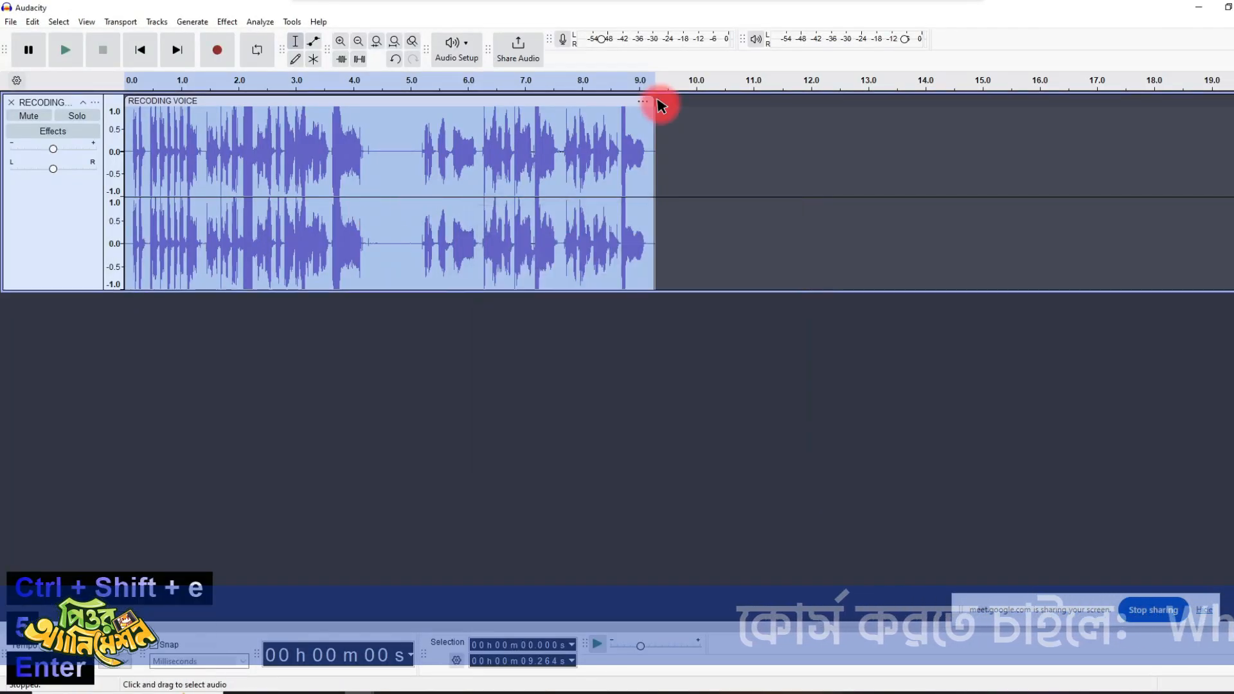
{"action": "left_click", "coordinate": [679, 349]}
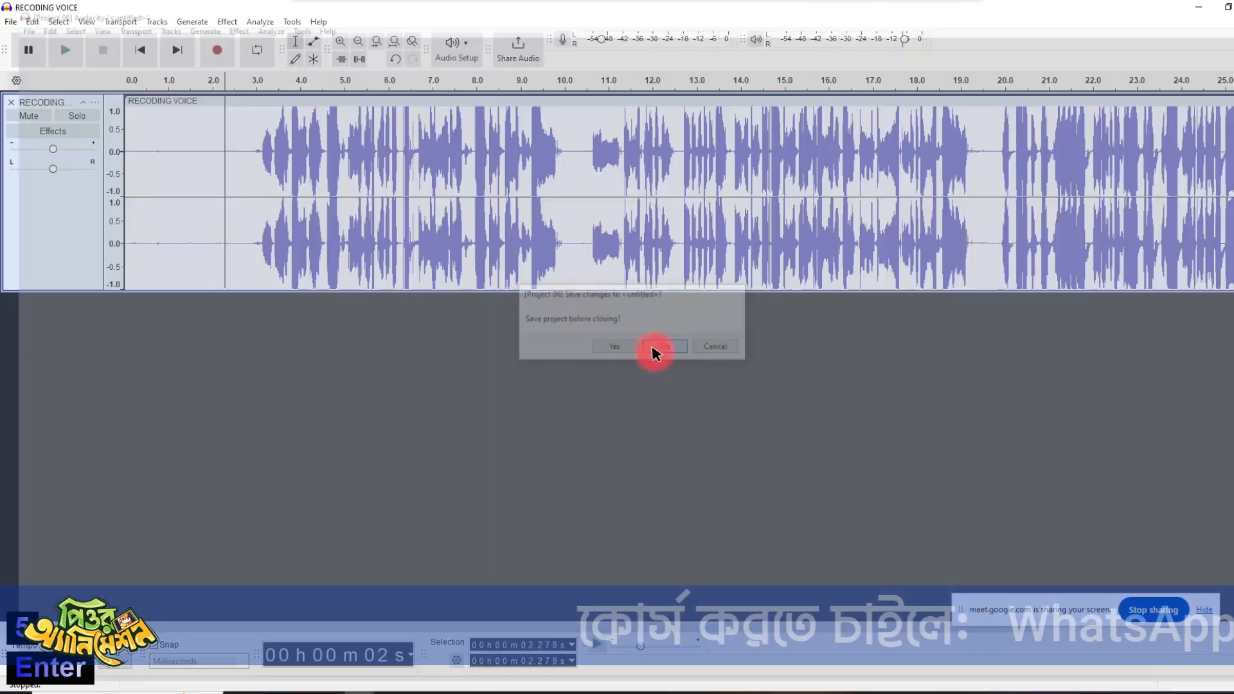
- Play back the next phrase, cut it from about 2.9 s to 9.99 s, and paste it into a new project
{"action": "left_click", "coordinate": [433, 155]}
{"action": "key", "text": "space"}
{"action": "left_click_drag", "start_coordinate": [564, 158], "coordinate": [250, 198]}
{"action": "key", "text": "ctrl+x"}
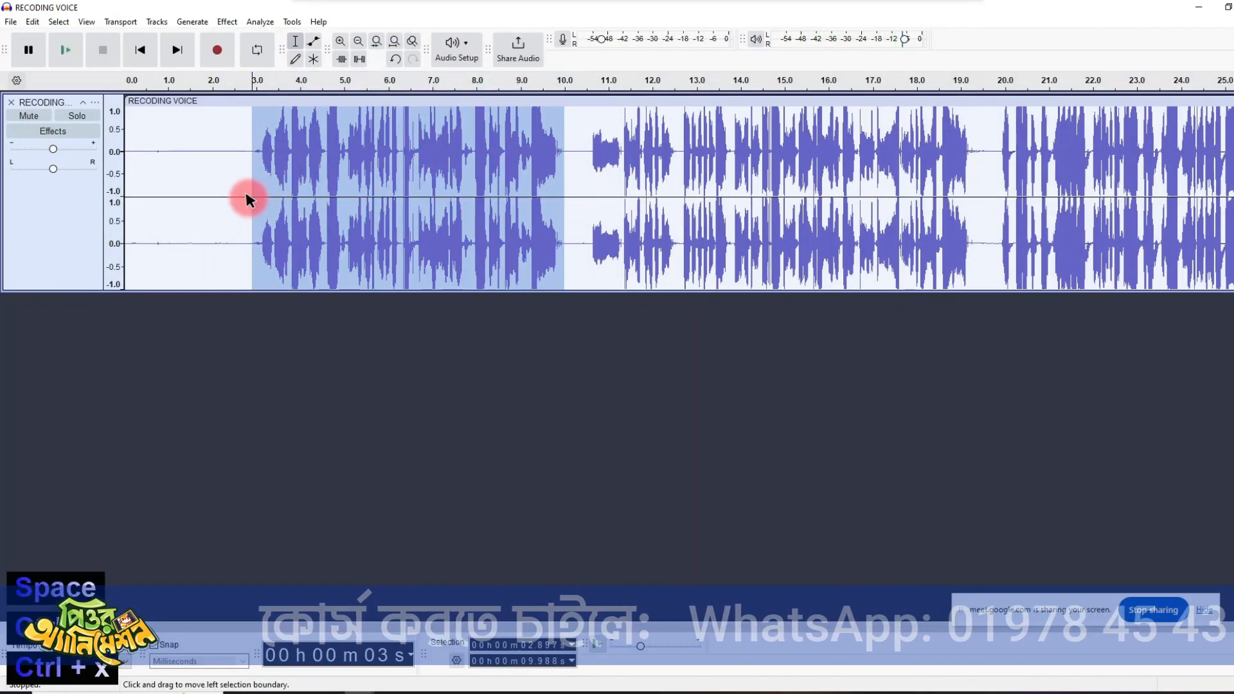
{"action": "key", "text": "ctrl+n"}
{"action": "key", "text": "ctrl+v"}
- Export the pasted clip as WAV file 7 in the Voice folder and close its project without saving
{"action": "key", "text": "ctrl+shift+e"}
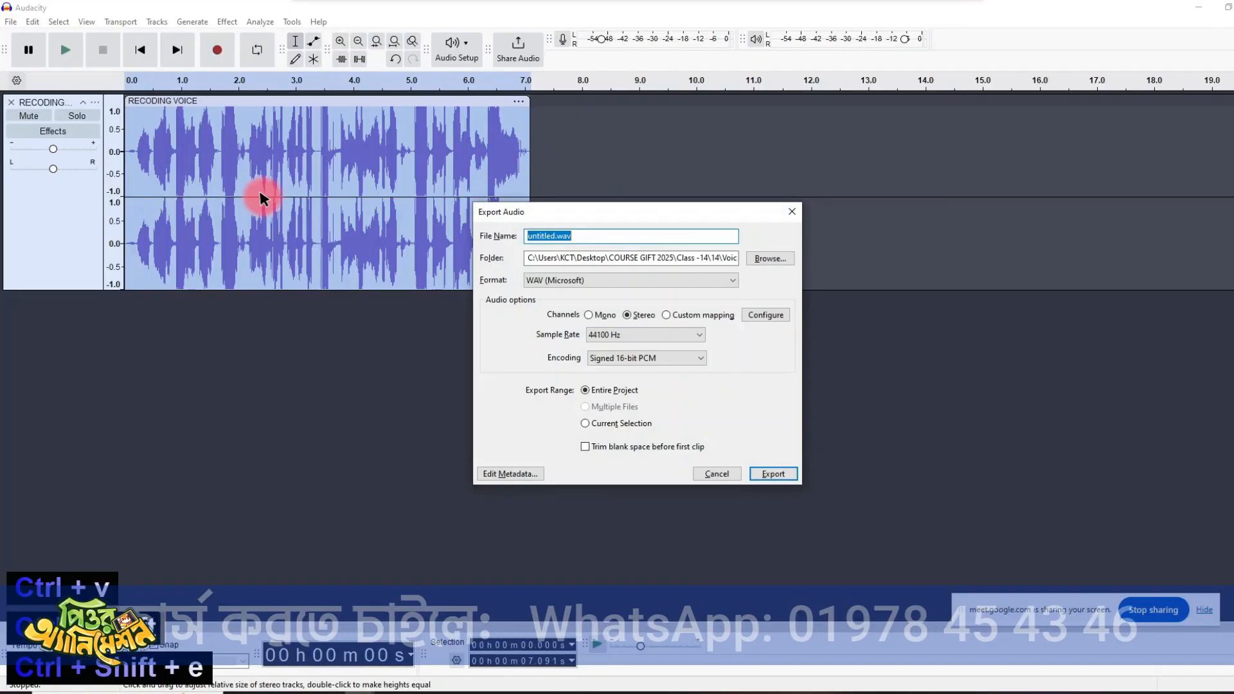
{"action": "type", "text": "7"}
{"action": "key", "text": "Return"}
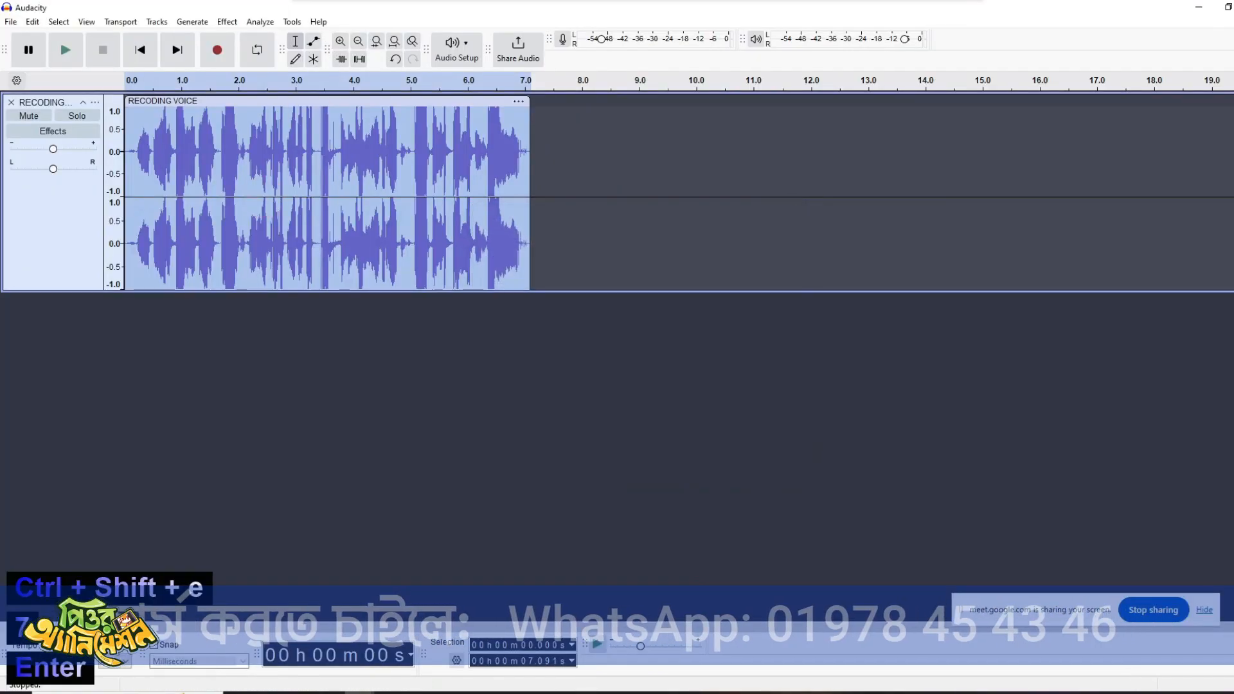
{"action": "key", "text": "ctrl+w"}
{"action": "left_click", "coordinate": [655, 344]}
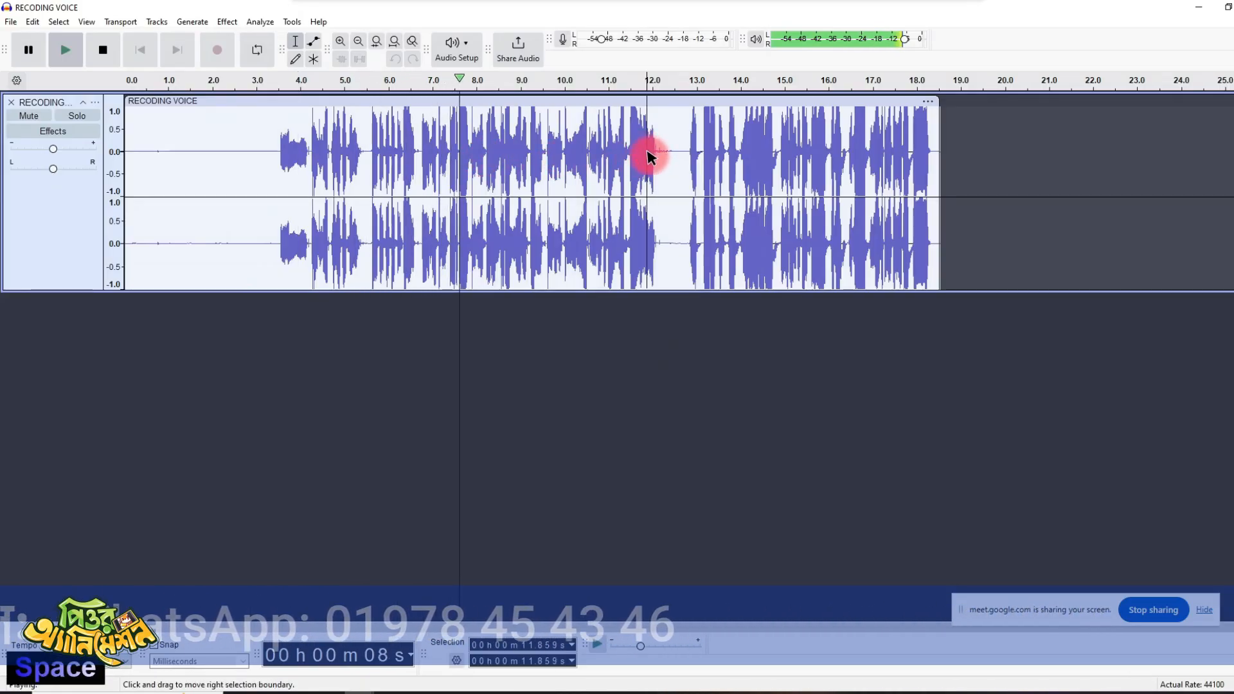
- Cut the next phrase, from about 3.33 s to 12.16 s, and paste it into a new project
{"action": "left_click", "coordinate": [647, 153]}
{"action": "left_click_drag", "start_coordinate": [659, 156], "coordinate": [276, 214]}
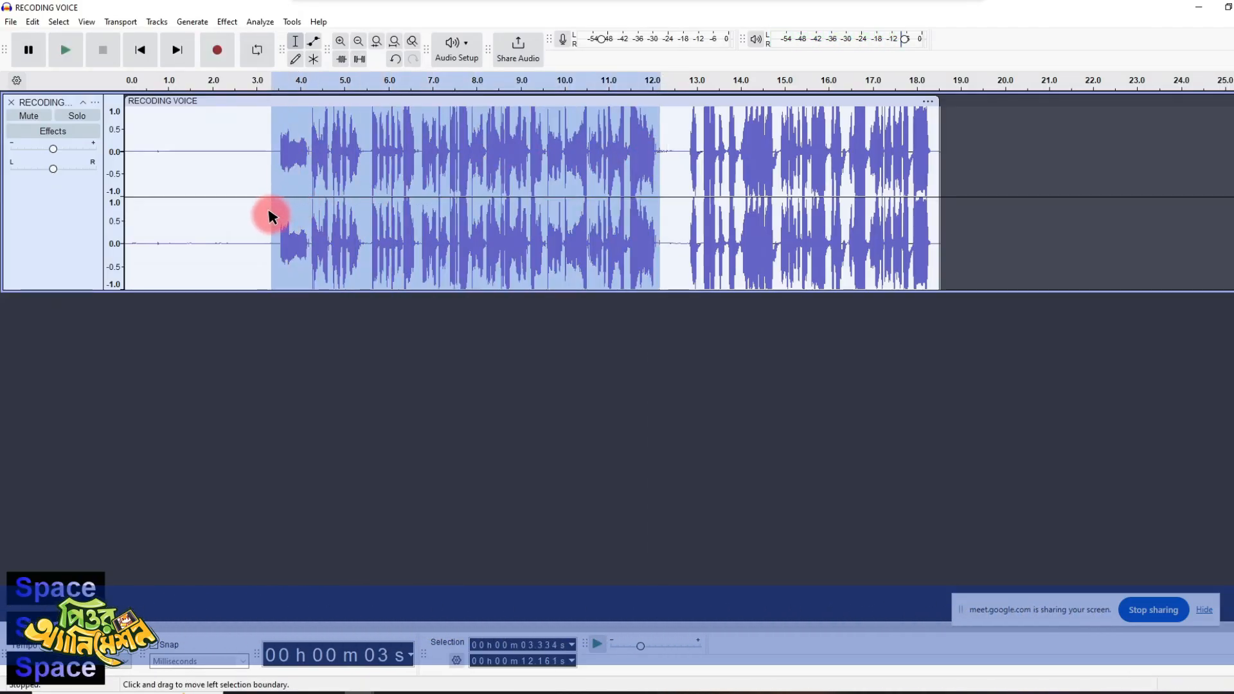
{"action": "key", "text": "ctrl+x"}
{"action": "key", "text": "ctrl+n"}
{"action": "key", "text": "ctrl+v"}
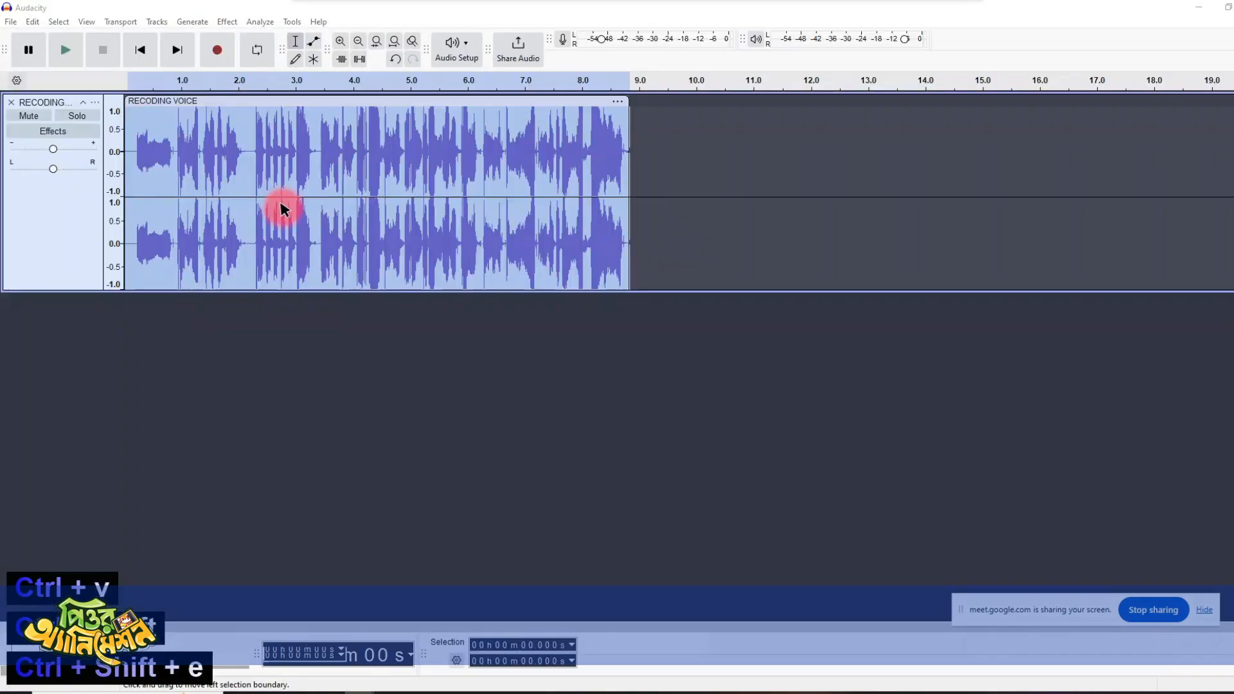
- Export the pasted clip as WAV file 8 in the Voice folder and close its project without saving
{"action": "key", "text": "ctrl+shift+e"}
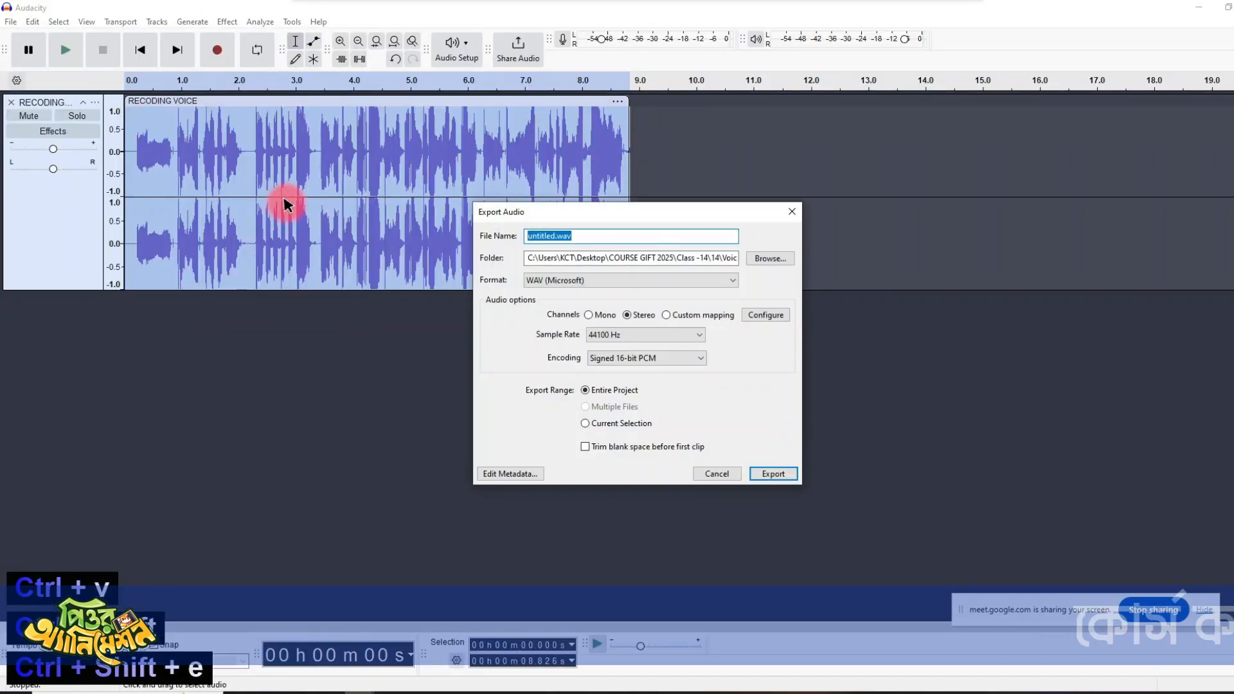
{"action": "key", "text": "Return"}
{"action": "left_click", "coordinate": [1233, 7]}
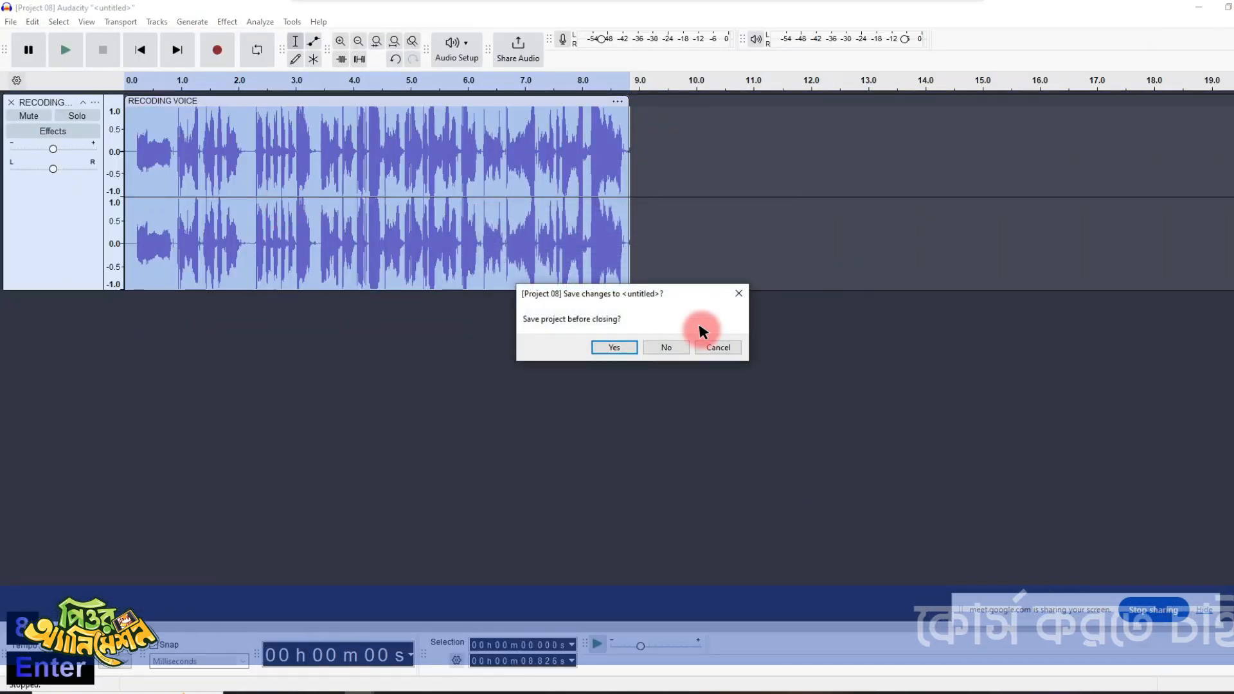
{"action": "left_click", "coordinate": [665, 347]}
- Cut the last phrase, from about 3.85 s to the end of the speech, and paste it into a new project
{"action": "left_click_drag", "start_coordinate": [293, 159], "coordinate": [543, 194]}
{"action": "key", "text": "ctrl+x"}
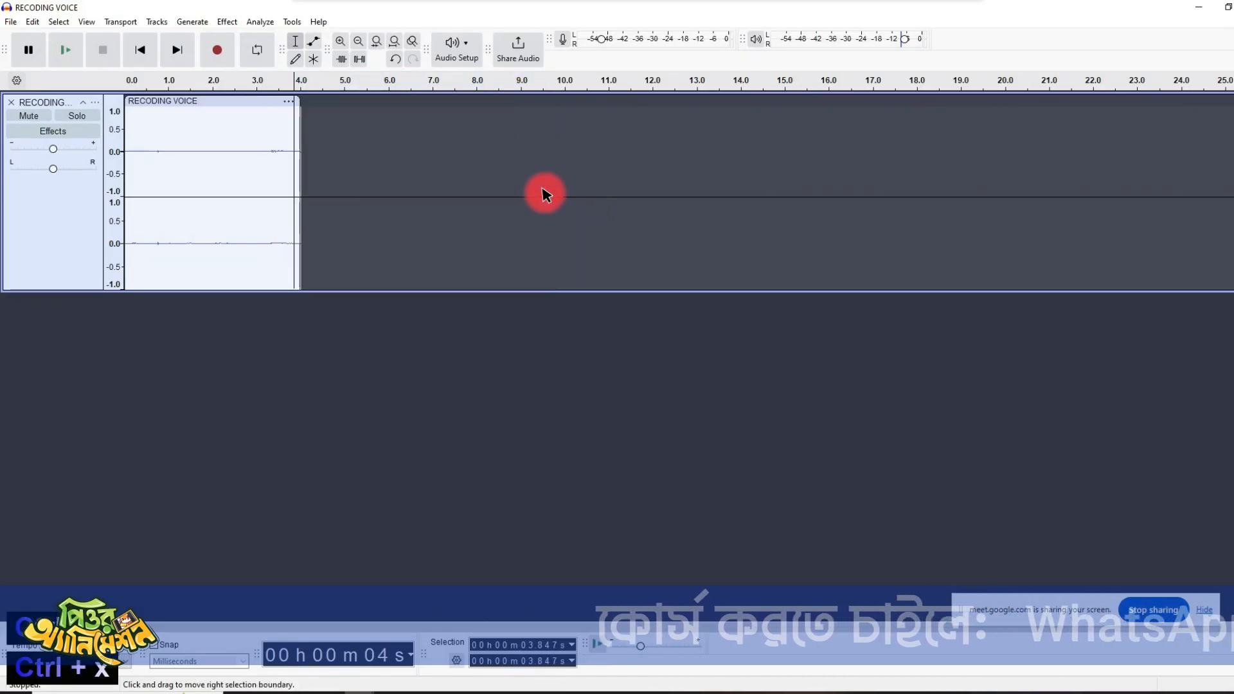
{"action": "key", "text": "ctrl+n"}
{"action": "key", "text": "ctrl+v"}
- Export the pasted clip as WAV file 9, and close its project and the RECODING VOICE project without saving
{"action": "key", "text": "ctrl+shift+e"}
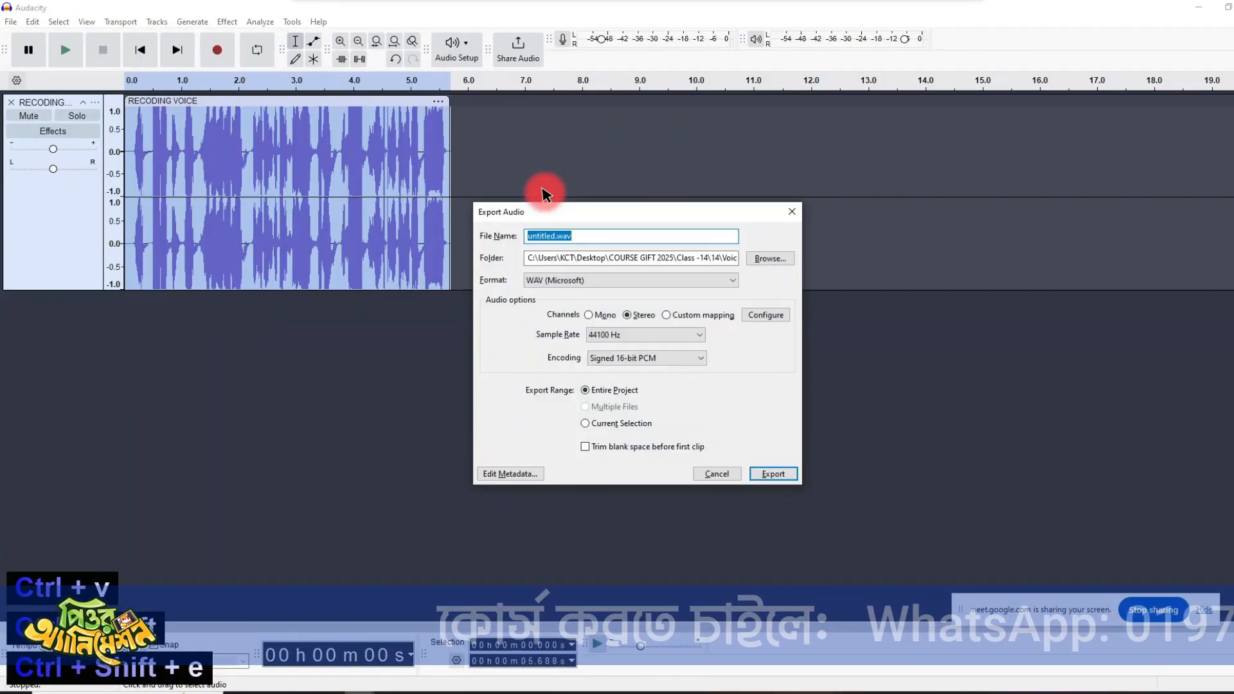
{"action": "type", "text": "9"}
{"action": "key", "text": "Return"}
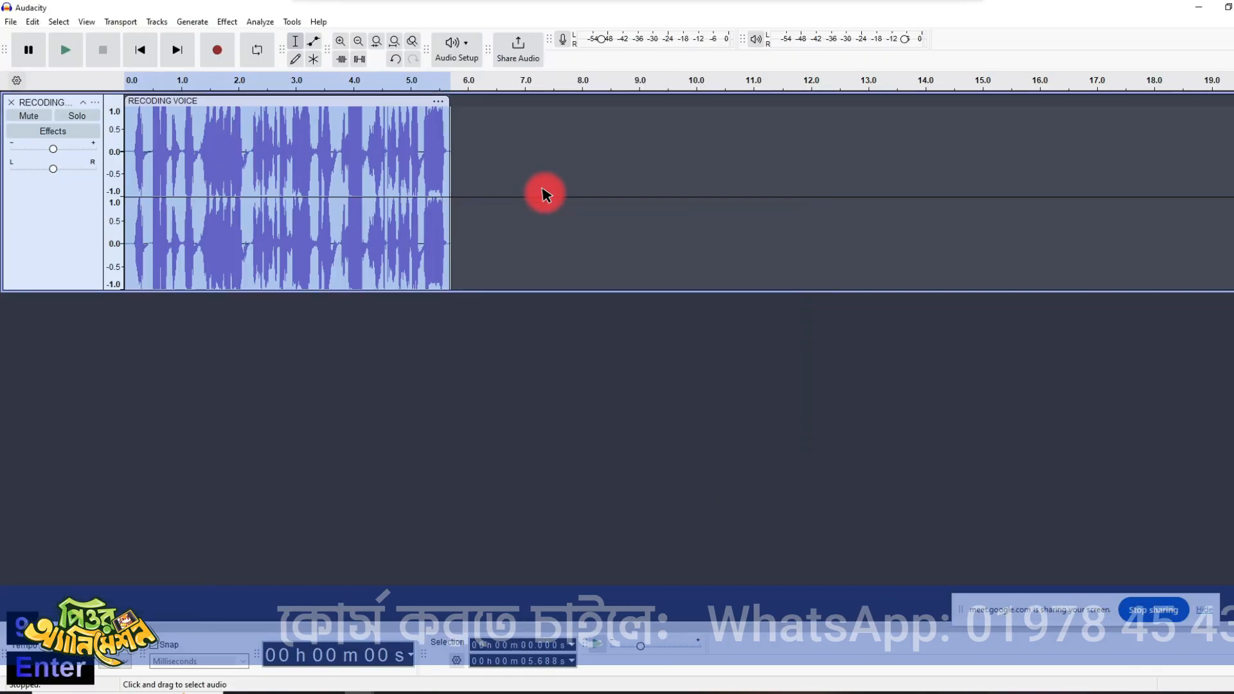
{"action": "left_click", "coordinate": [662, 349]}
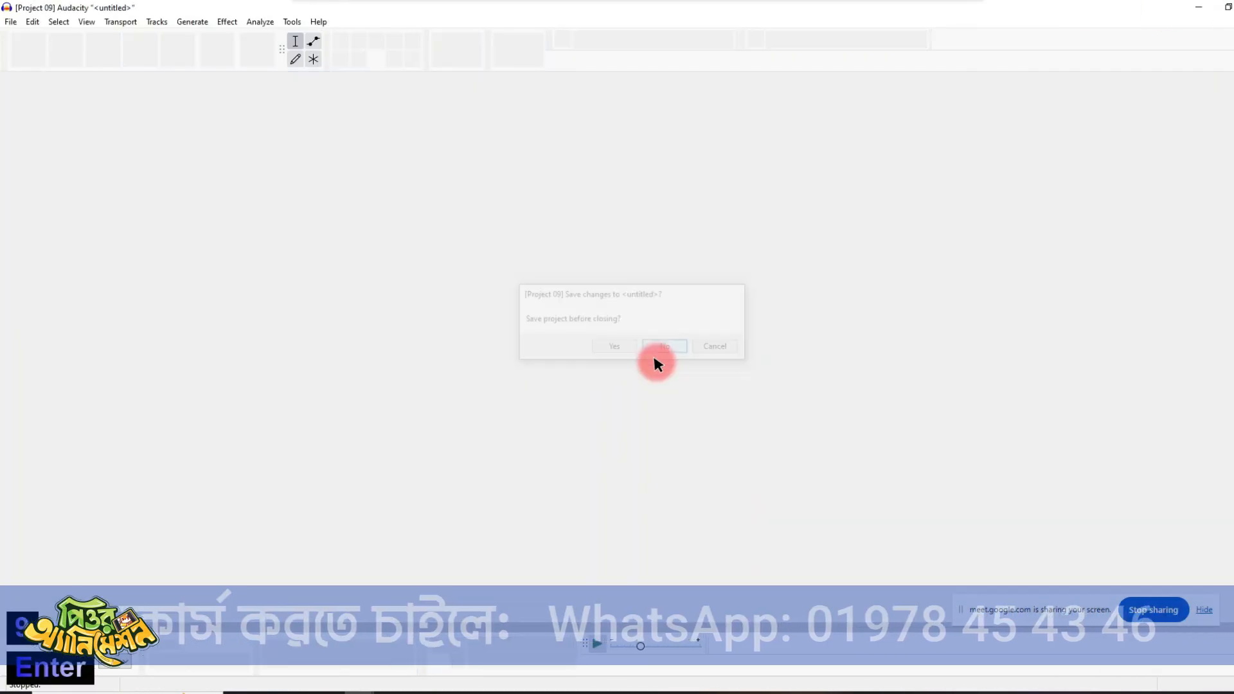
{"action": "key", "text": "ctrl+w"}
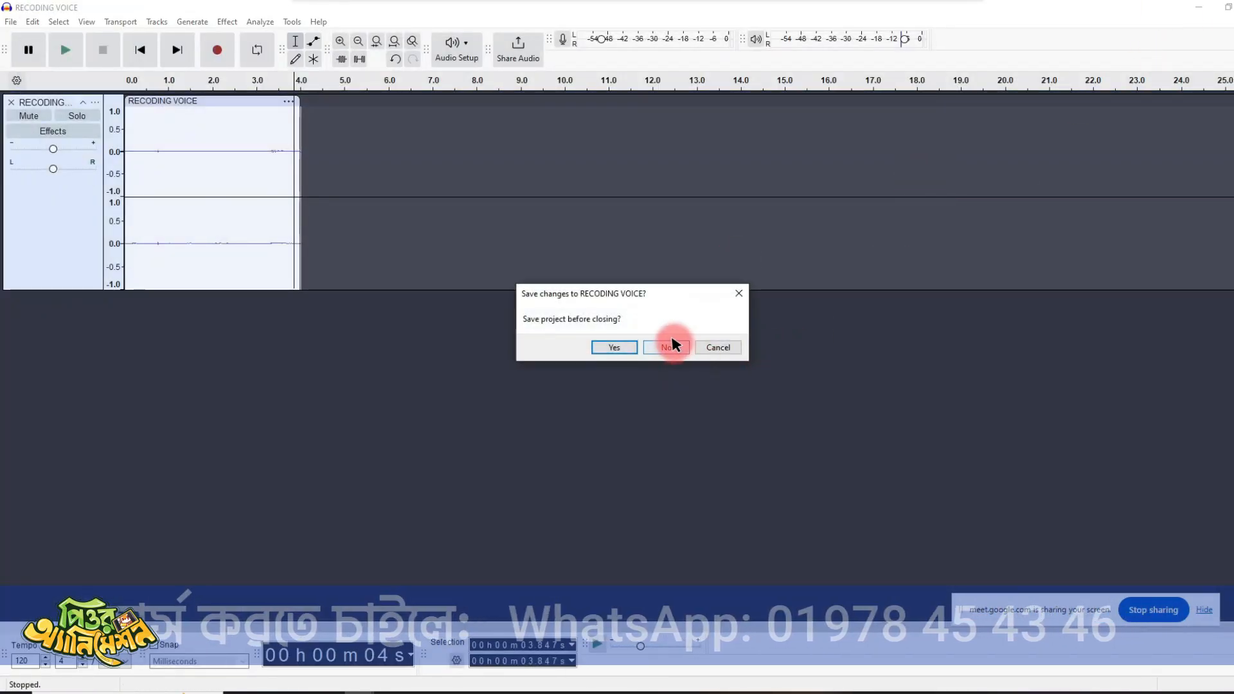
{"action": "left_click", "coordinate": [664, 345]}
- Check the exported clips in the Voice folder and return to the parent folder 14 to look at Screenshot_7
{"action": "double_click", "coordinate": [220, 196]}
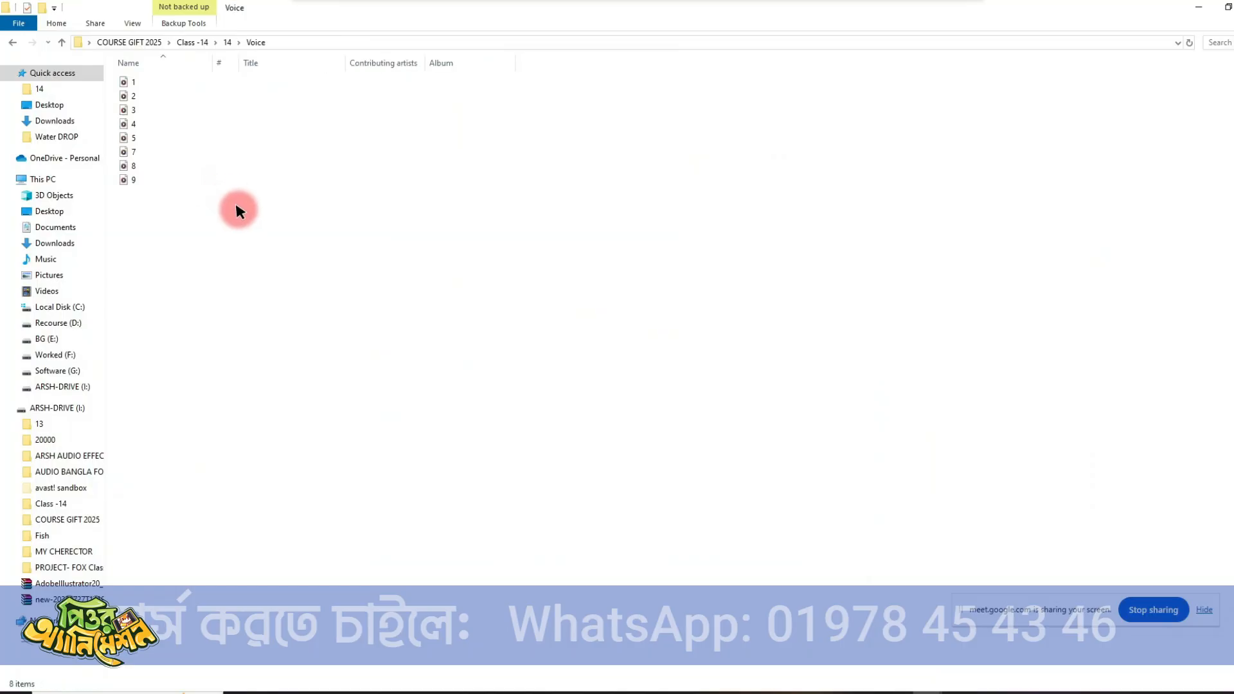
{"action": "left_click_drag", "start_coordinate": [201, 317], "coordinate": [92, 39]}
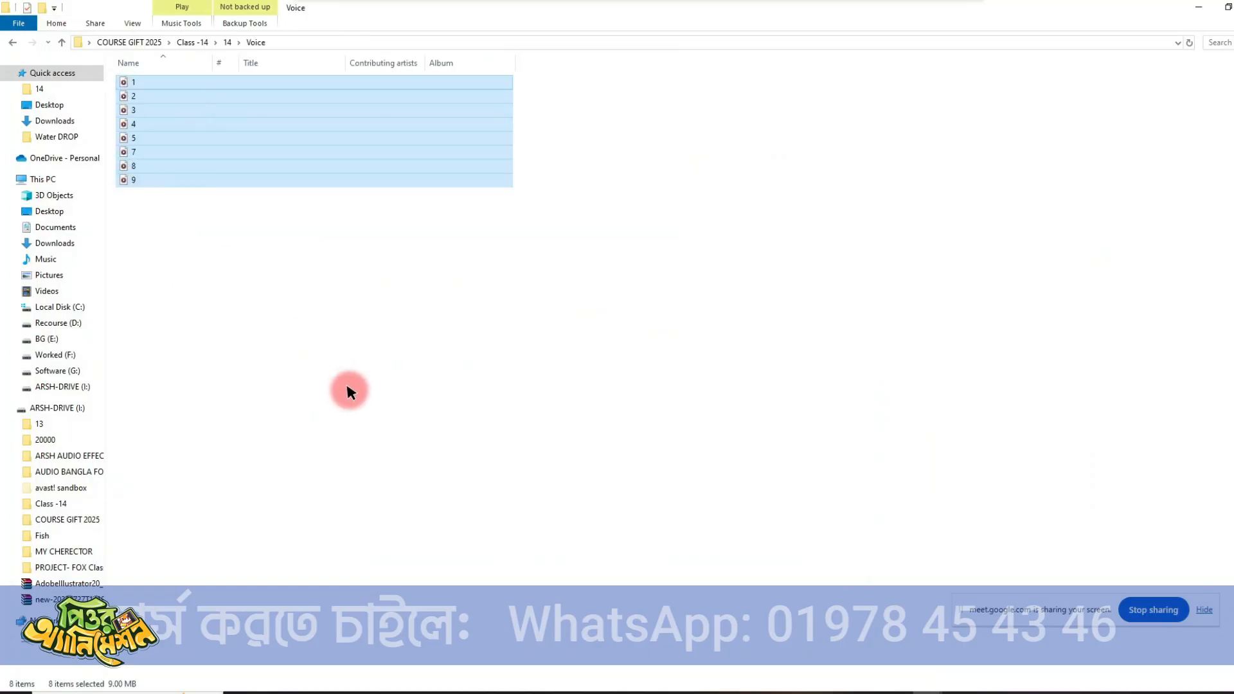
{"action": "left_click", "coordinate": [347, 386]}
{"action": "left_click", "coordinate": [60, 42]}
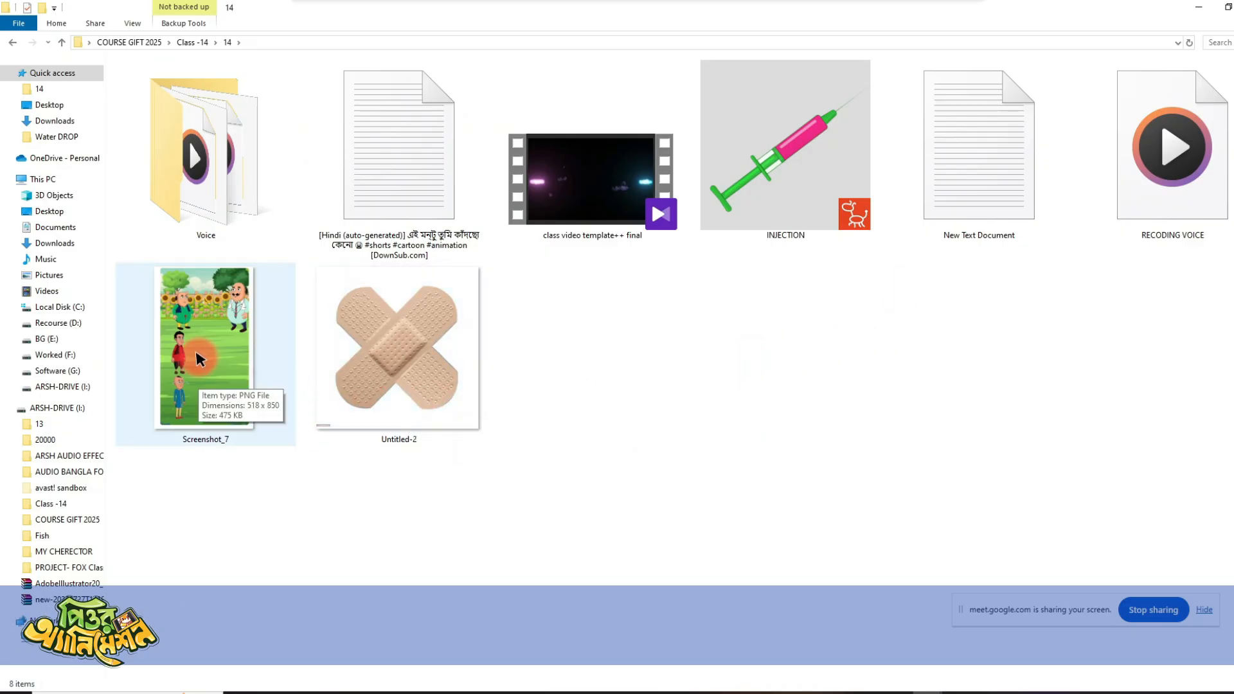
{"action": "left_click", "coordinate": [233, 402]}
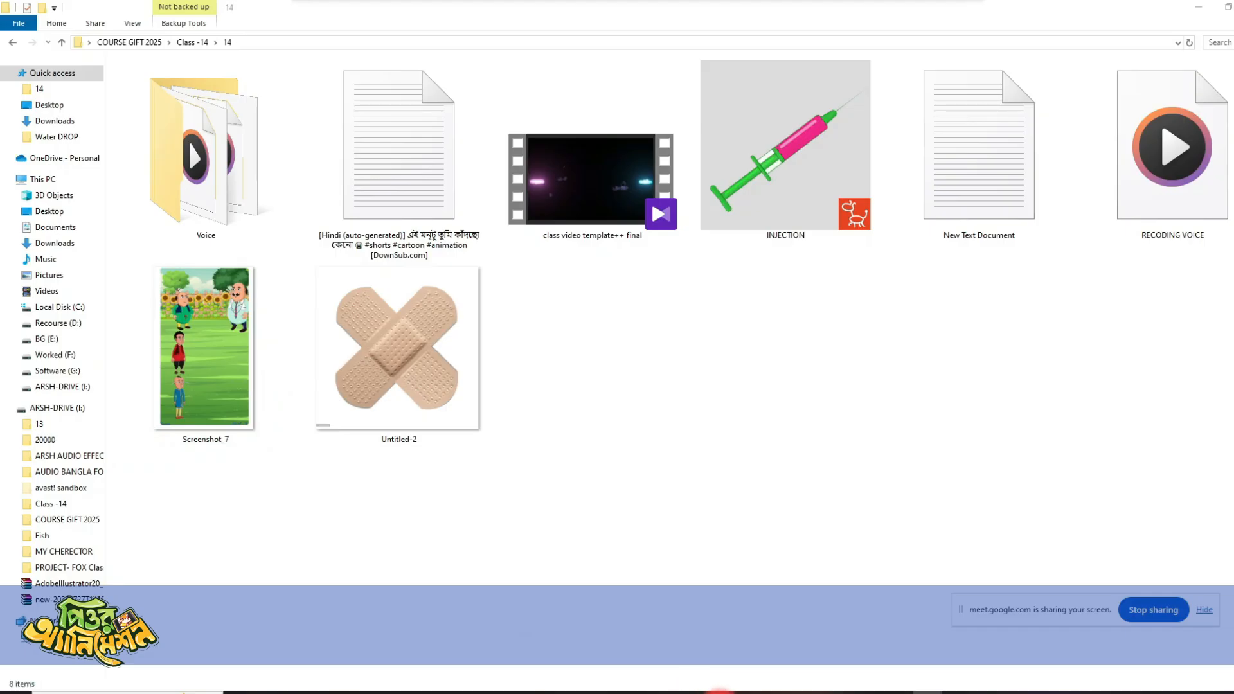
- Switch to Illustrator and create a new portrait document of 1080 x 1920 pt in RGB color
{"action": "left_click", "coordinate": [719, 693]}
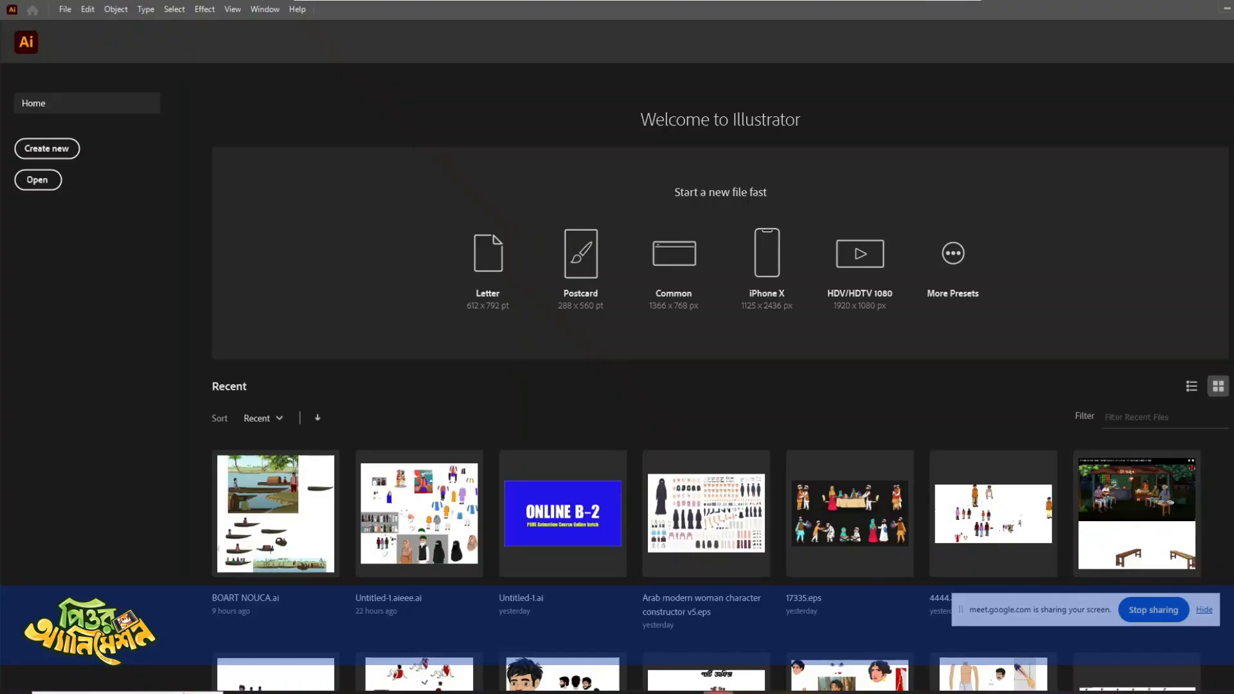
{"action": "left_click", "coordinate": [66, 9]}
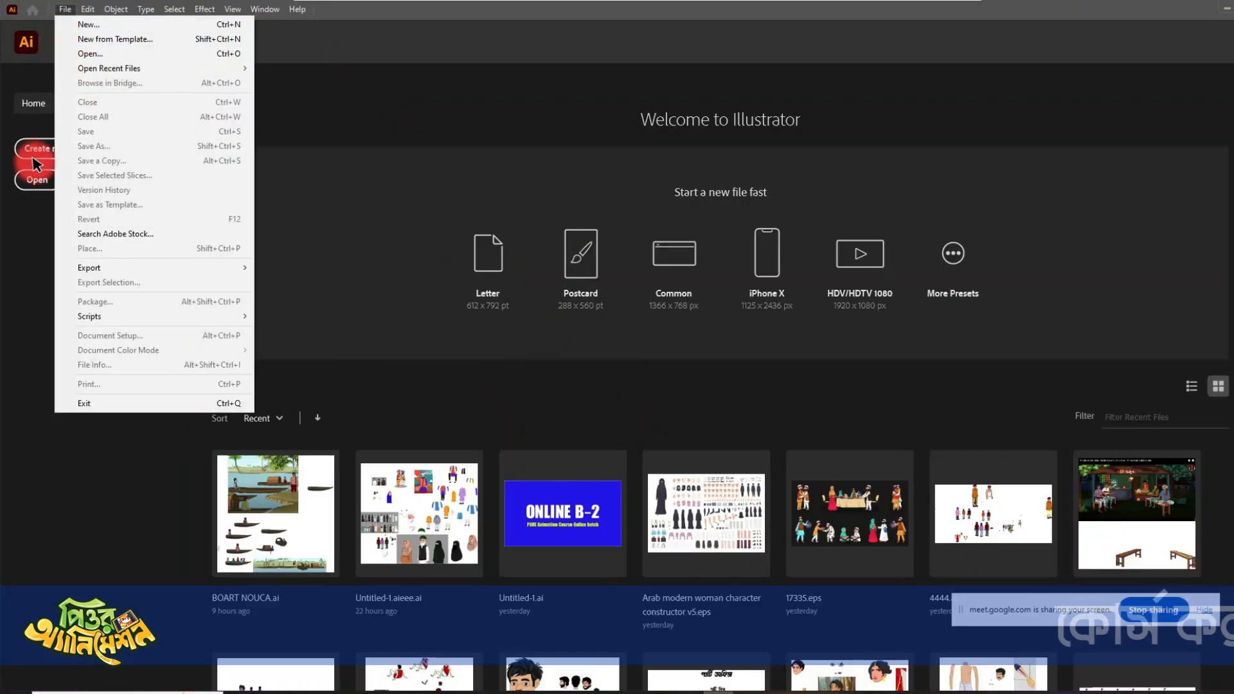
{"action": "left_click", "coordinate": [13, 240]}
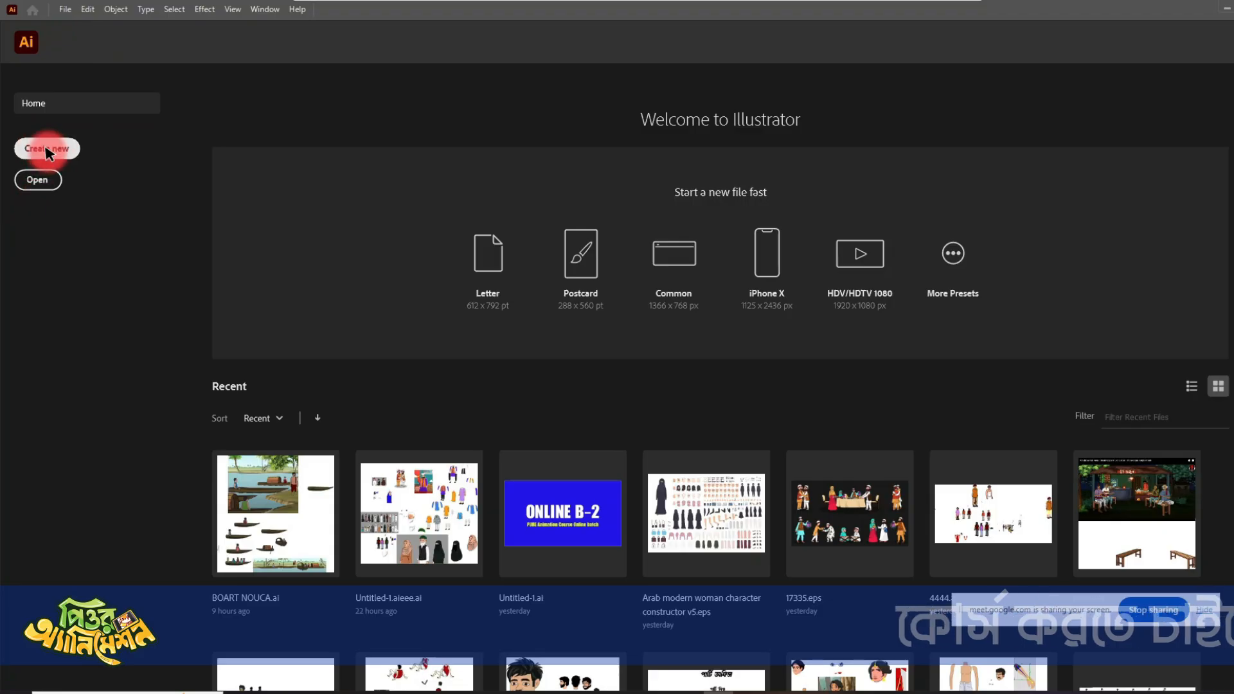
{"action": "left_click", "coordinate": [63, 156]}
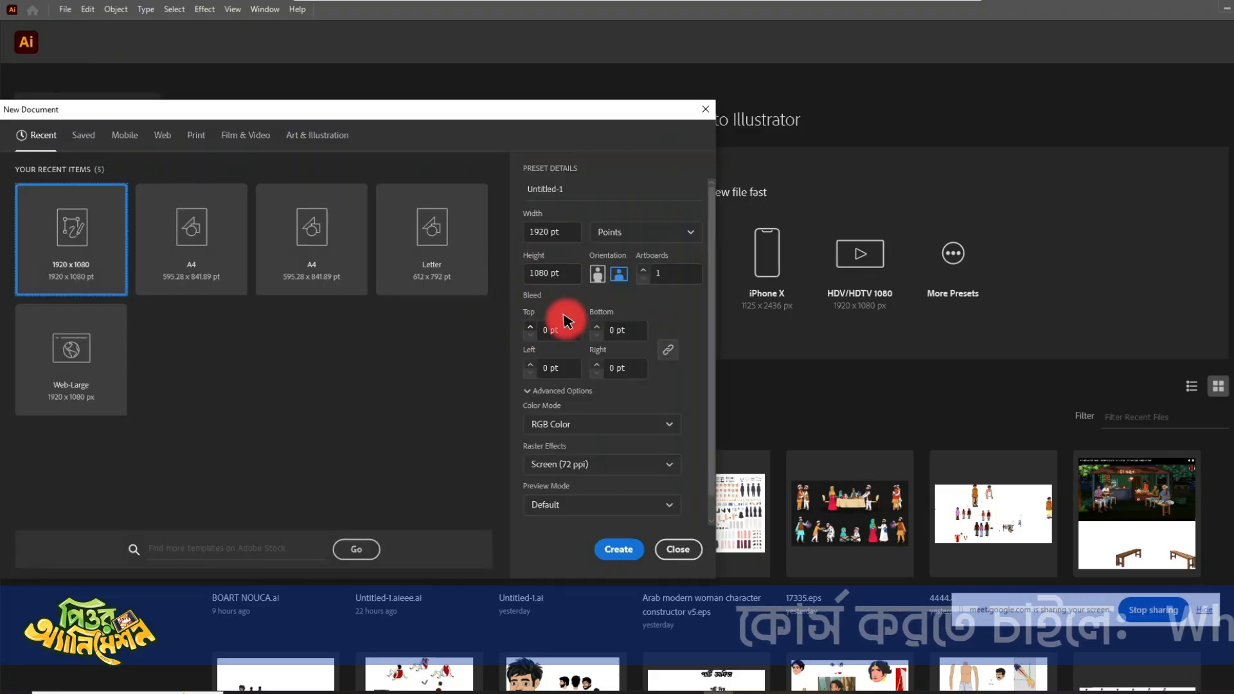
{"action": "left_click", "coordinate": [533, 276]}
{"action": "left_click", "coordinate": [540, 234]}
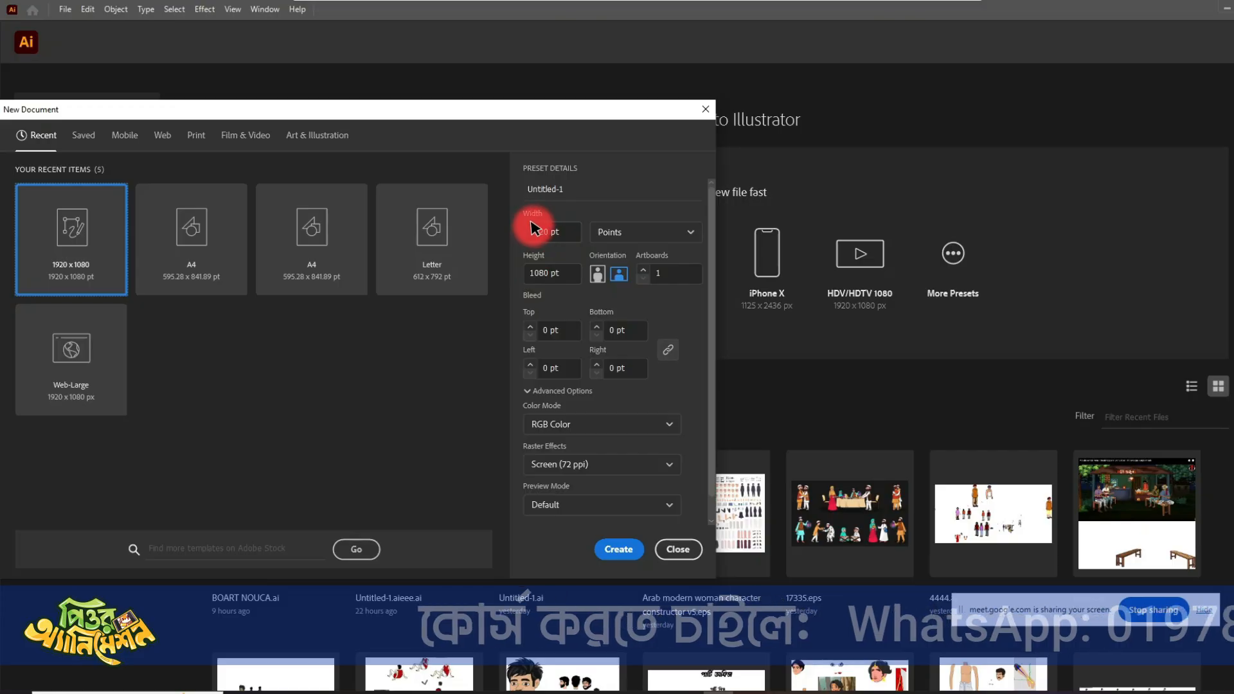
{"action": "left_click", "coordinate": [596, 278]}
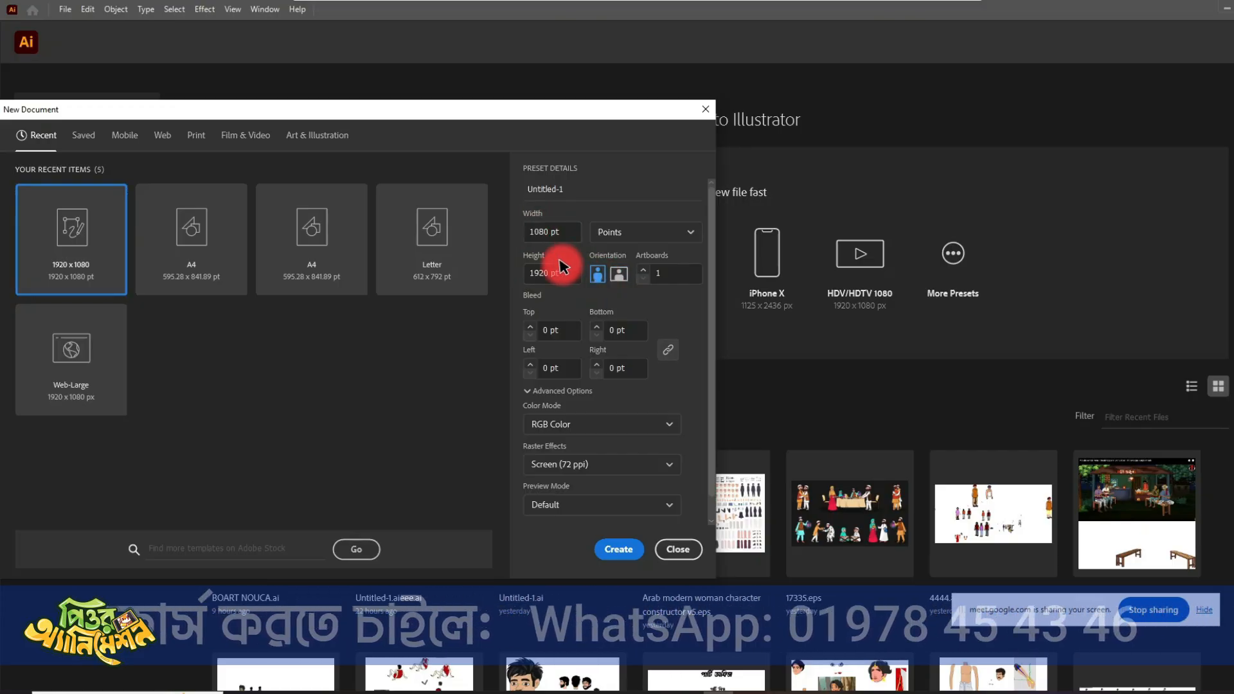
{"action": "left_click", "coordinate": [550, 235]}
{"action": "left_click", "coordinate": [609, 547]}
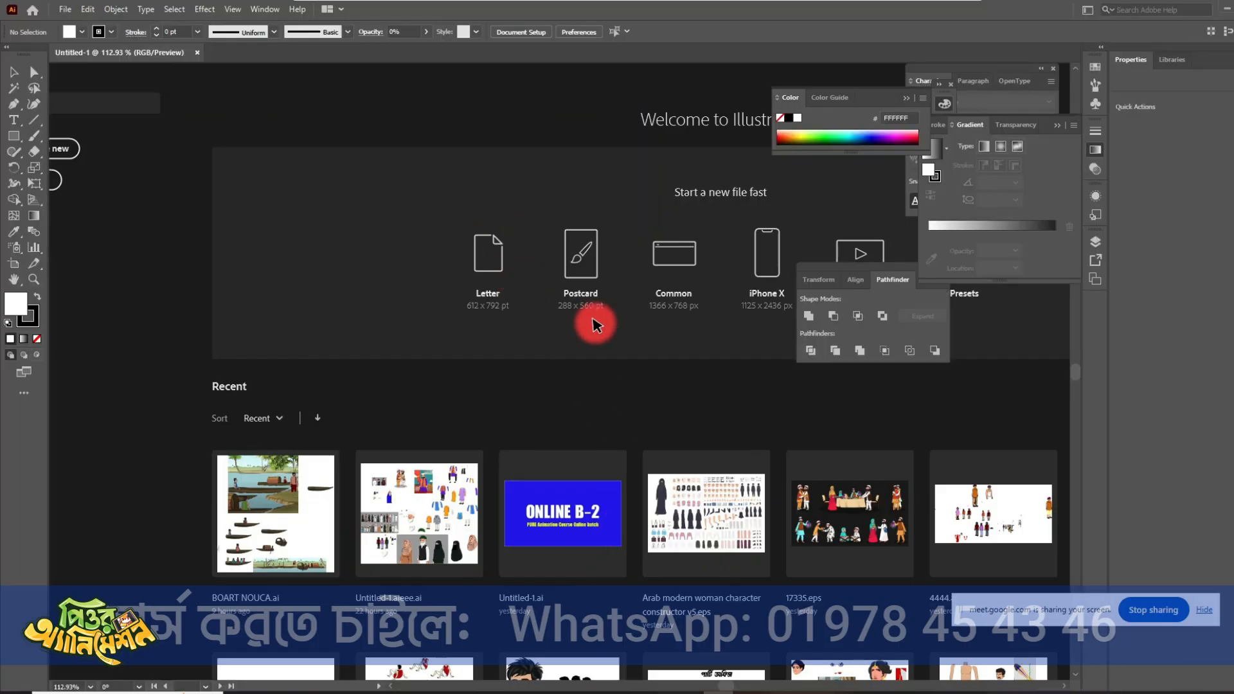
- Place Screenshot_7.png from folder 14 beside the artboard and enlarge it to about 1193 x 1958 pt
{"action": "key", "text": "ctrl+minus"}
{"action": "key", "text": "ctrl+minus"}
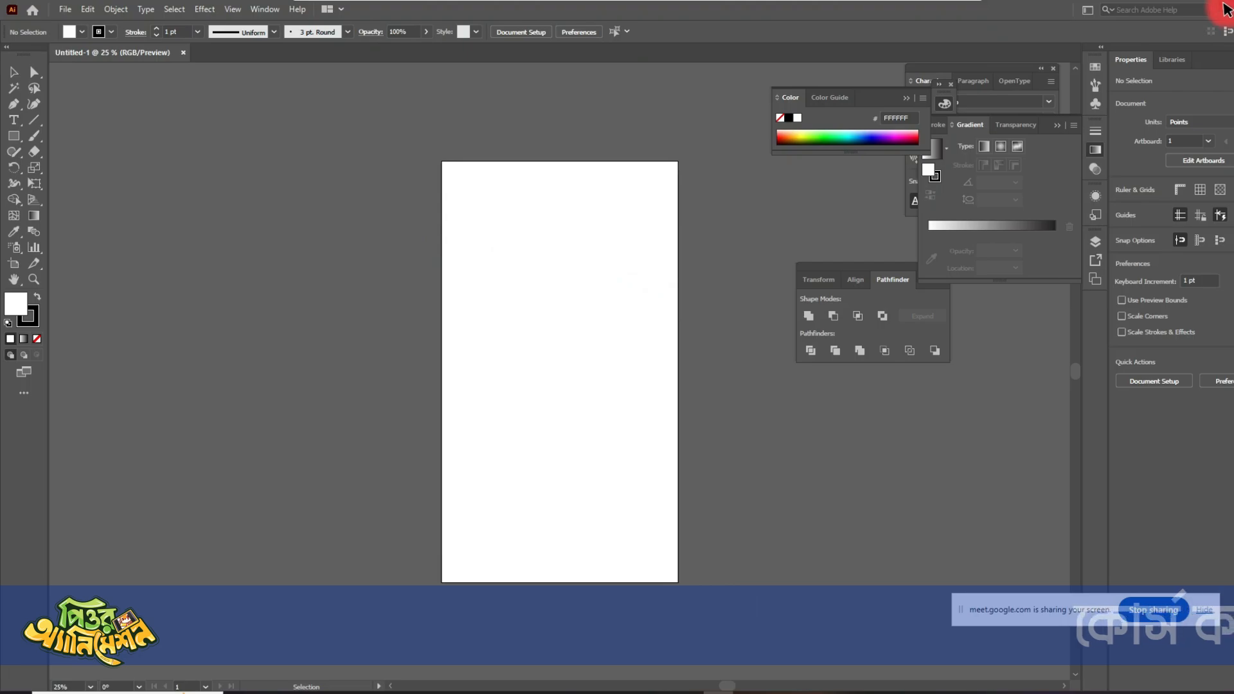
{"action": "left_click", "coordinate": [1225, 9]}
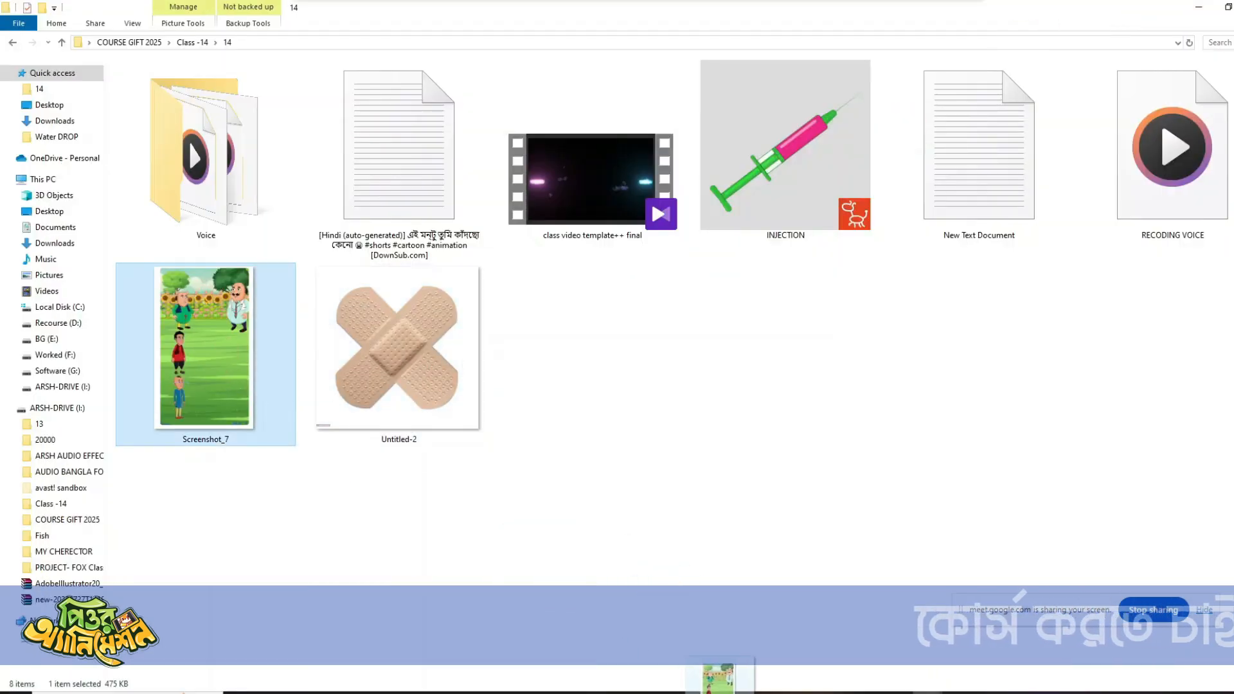
{"action": "left_click_drag", "start_coordinate": [719, 675], "coordinate": [322, 370]}
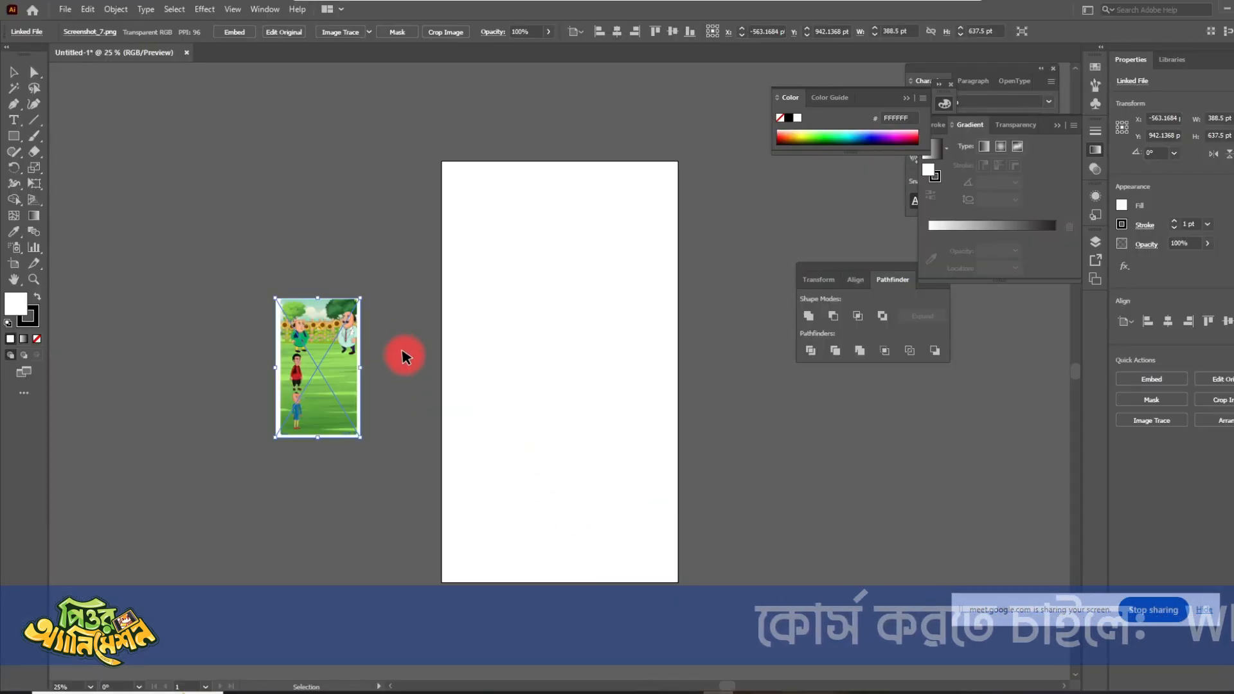
{"action": "left_click_drag", "start_coordinate": [357, 296], "coordinate": [329, 293]}
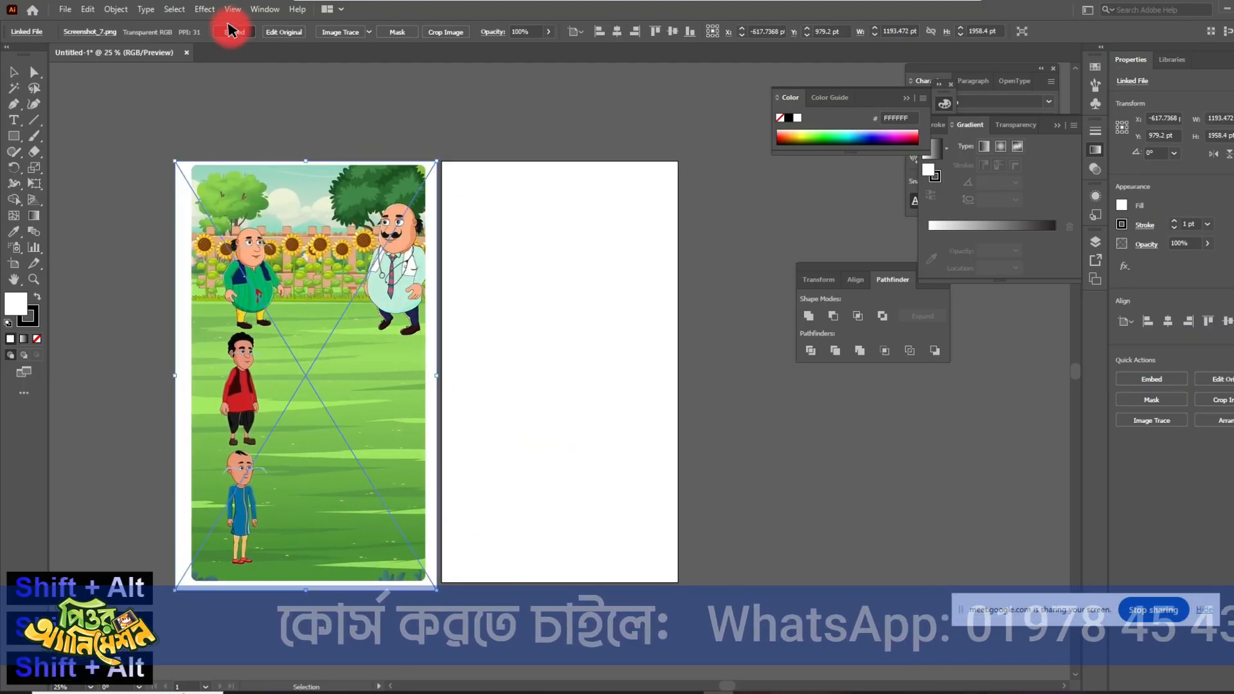
- Embed the placed Screenshot_7 image in the document and lock it beside the artboard
{"action": "left_click", "coordinate": [345, 102]}
{"action": "left_click", "coordinate": [263, 332]}
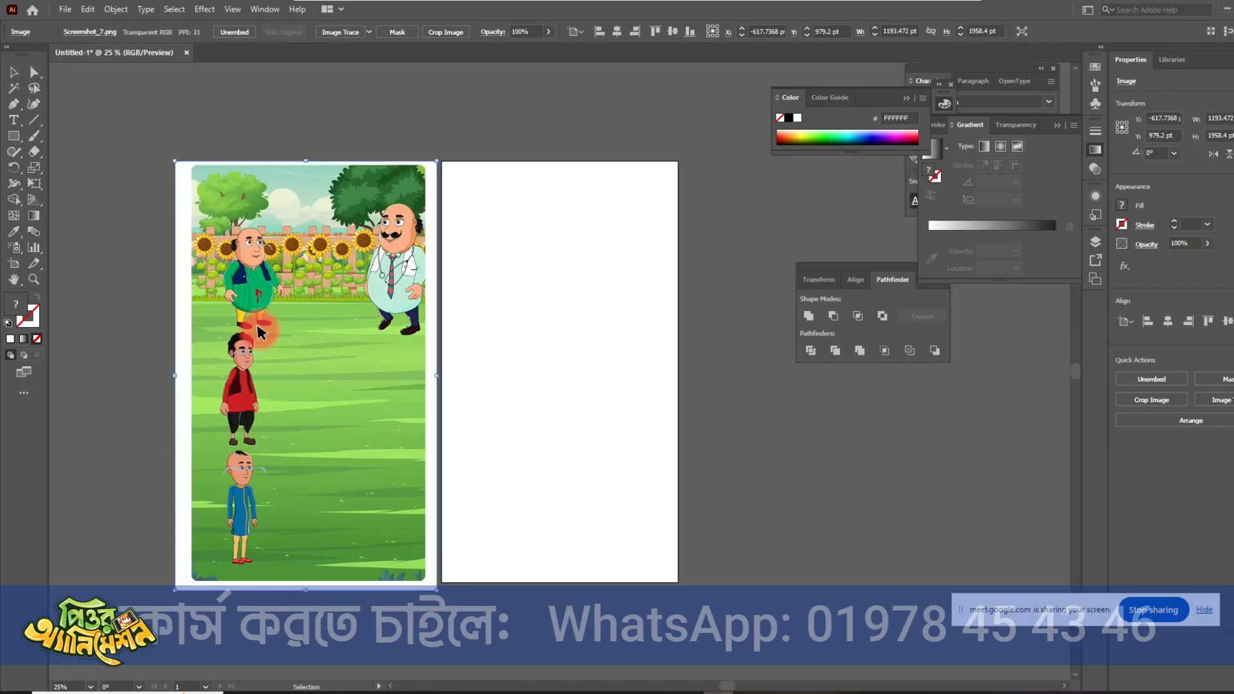
{"action": "key", "text": "ctrl+2"}
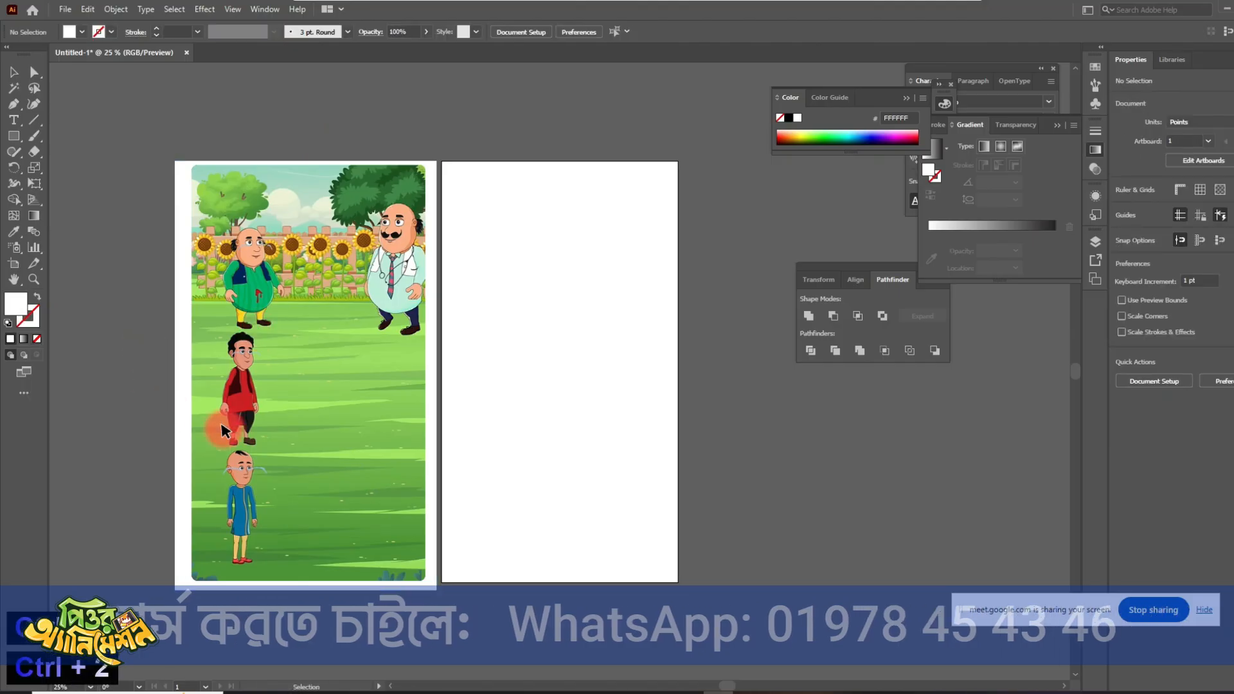
{"action": "scroll", "coordinate": [369, 355], "scroll_direction": "up", "scroll_amount": 1}
{"action": "scroll", "coordinate": [564, 259], "scroll_direction": "down", "scroll_amount": 1}
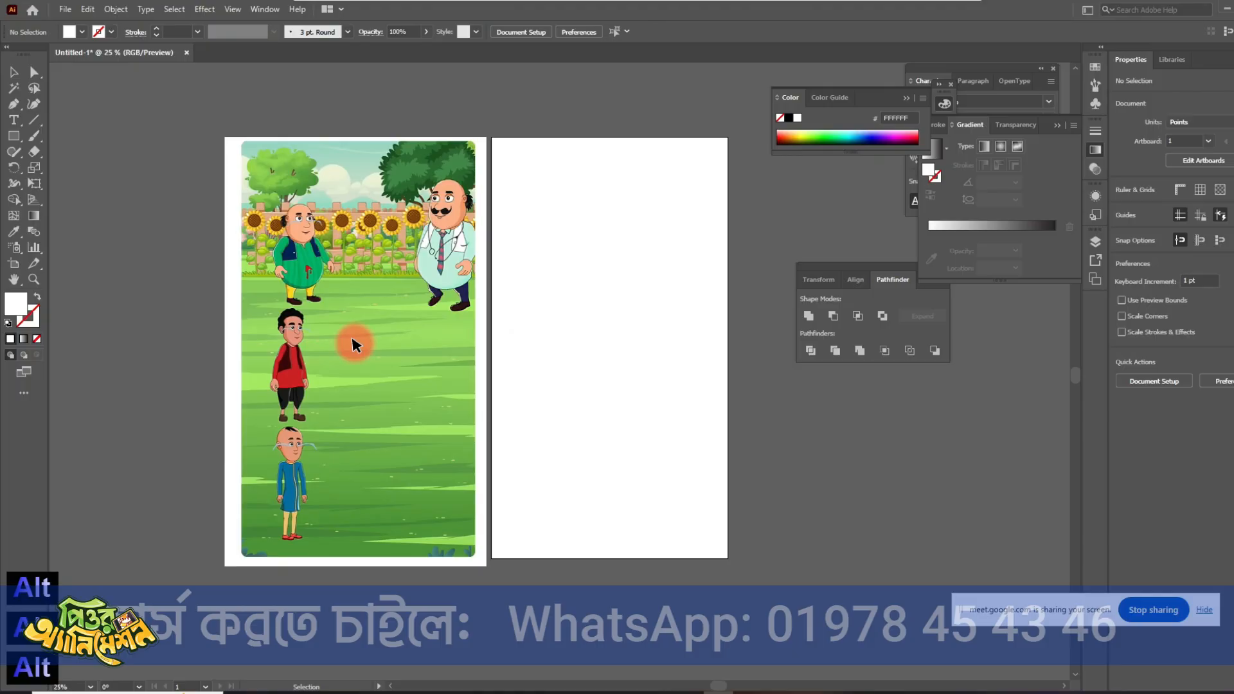
- Draw a rectangle about 1080 x 1366 pt over the lower part of the artboard and fill it with grass green sampled from the reference
{"action": "left_click", "coordinate": [13, 135]}
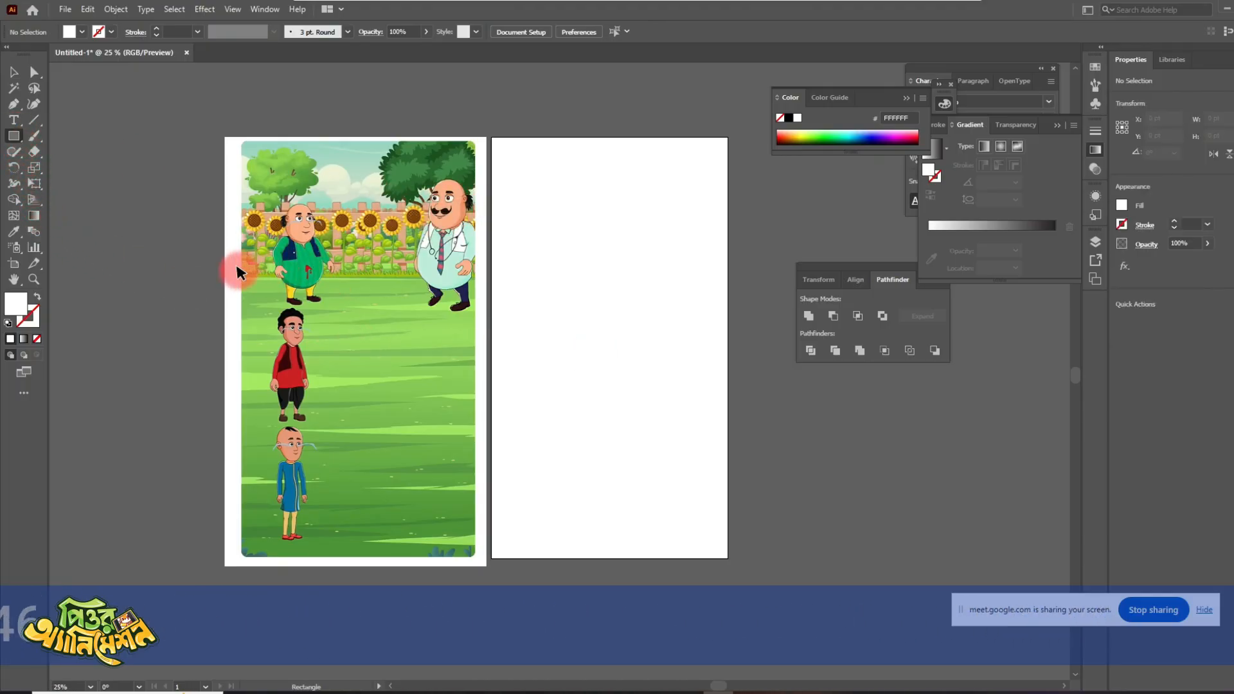
{"action": "left_click_drag", "start_coordinate": [239, 270], "coordinate": [471, 559]}
{"action": "key", "text": "ctrl+z"}
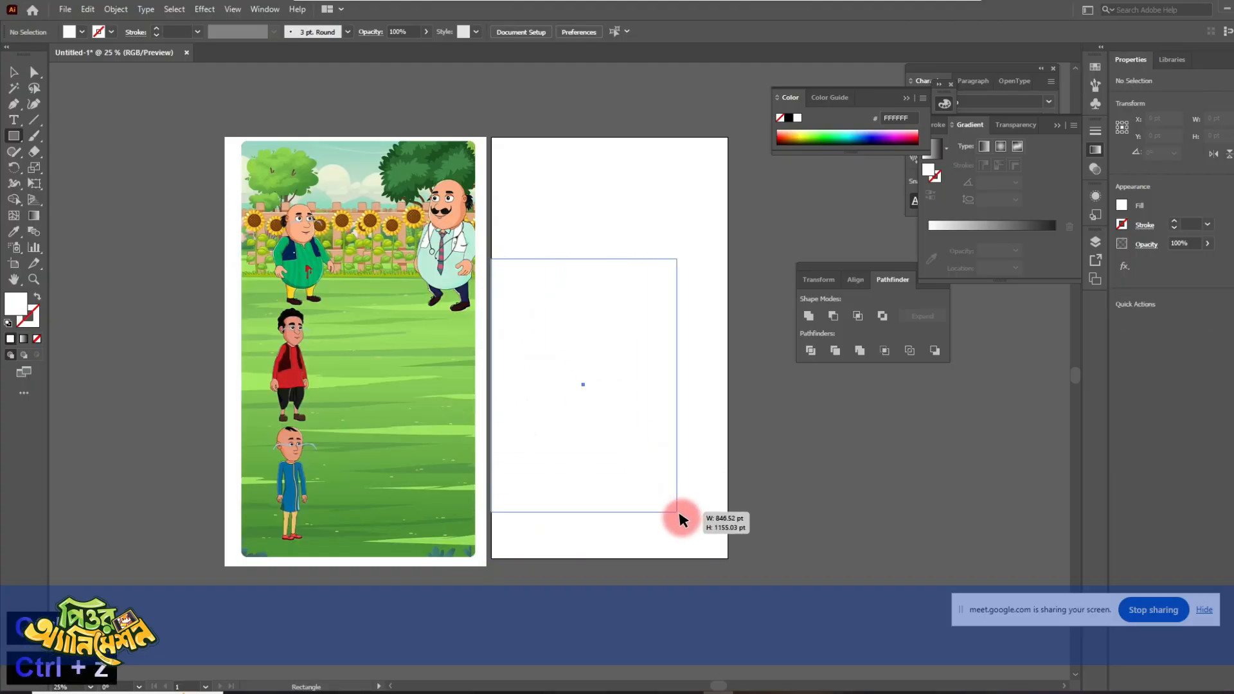
{"action": "left_click_drag", "start_coordinate": [728, 560], "coordinate": [724, 558]}
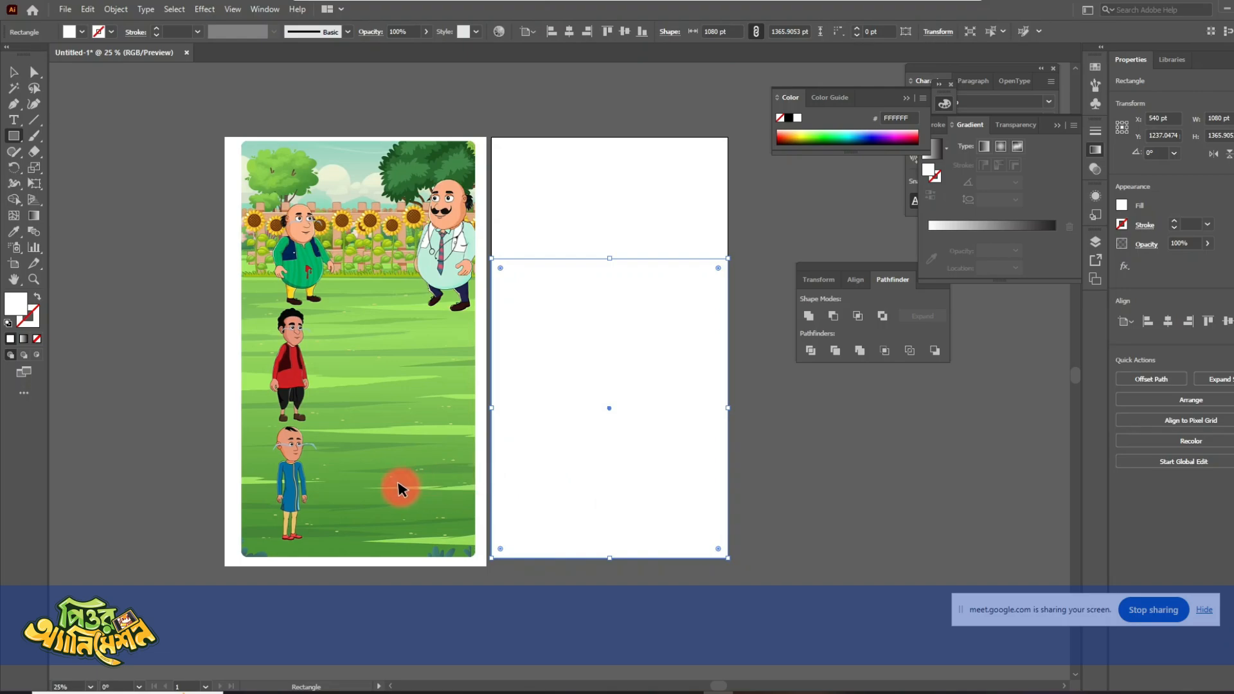
{"action": "left_click", "coordinate": [331, 411]}
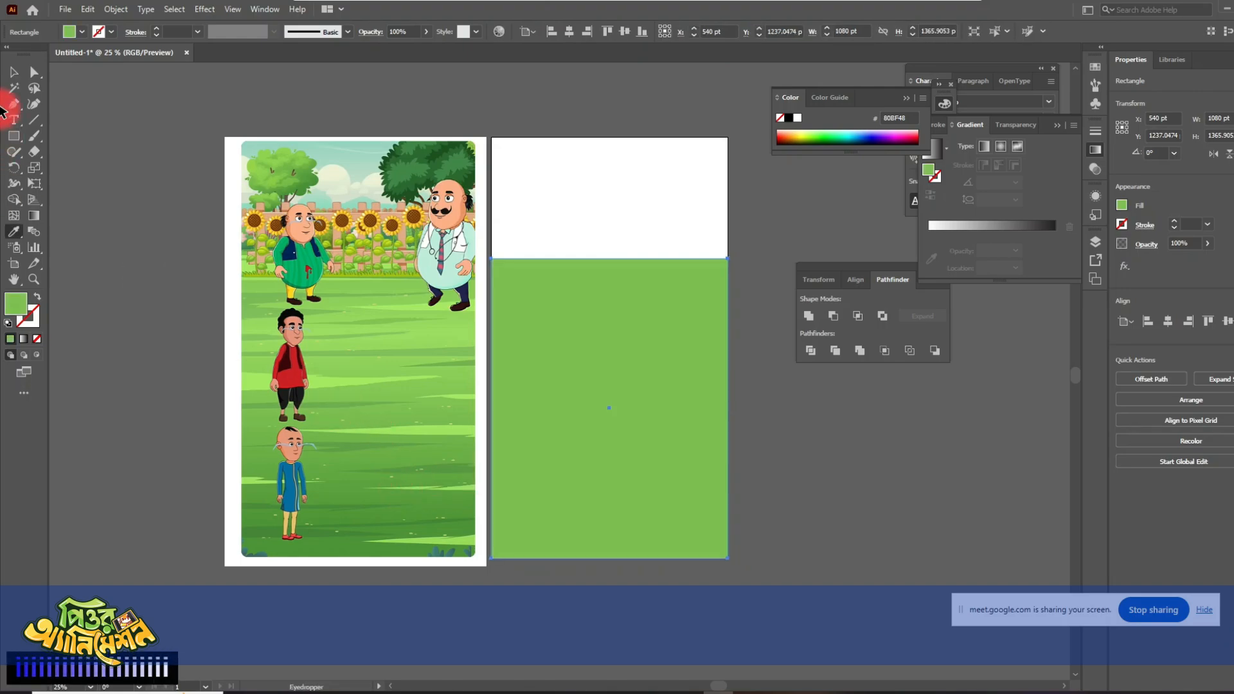
{"action": "left_click", "coordinate": [758, 511]}
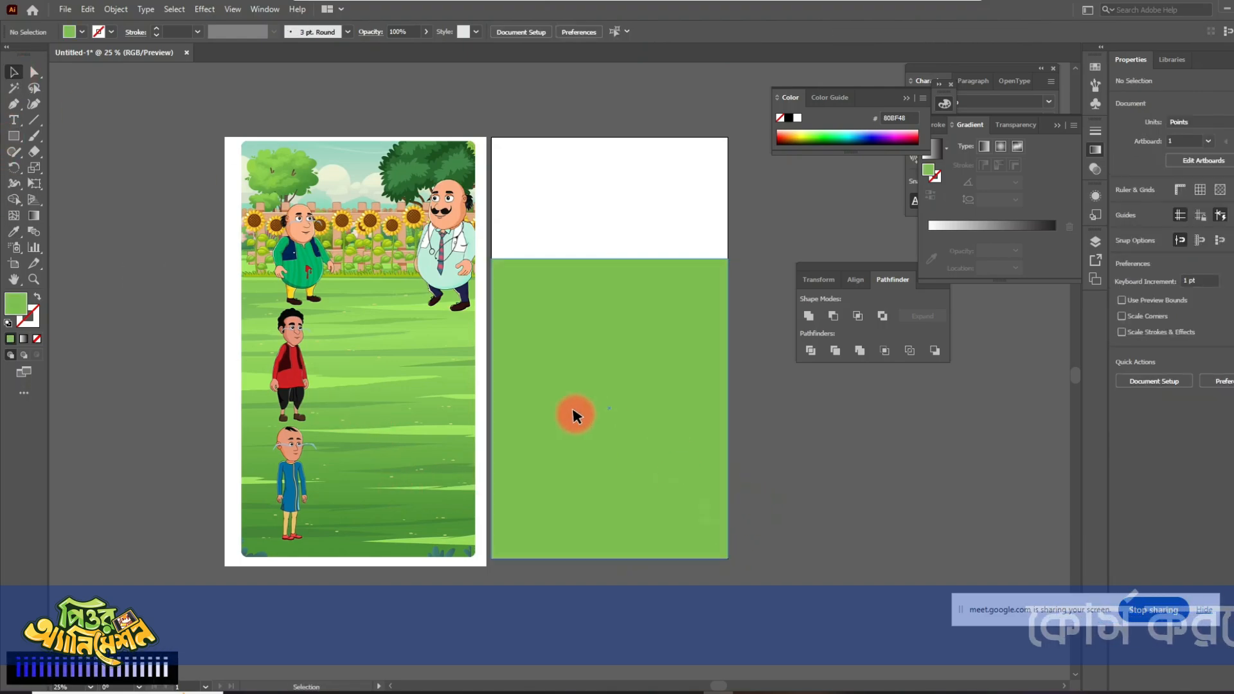
- Trace the lowest light-green grass streak of the reference as a closed Pen path, extending it to the image's outer edge
{"action": "scroll", "coordinate": [352, 402], "scroll_direction": "up", "scroll_amount": 2}
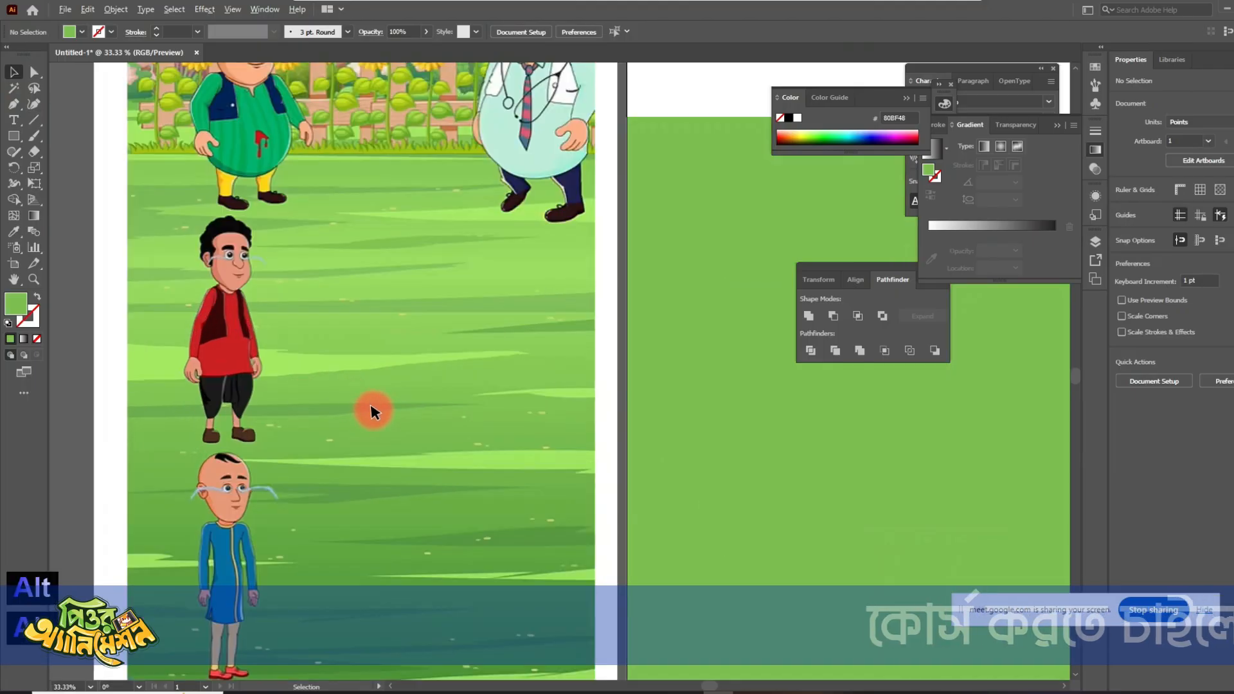
{"action": "left_click_drag", "start_coordinate": [399, 515], "coordinate": [461, 455]}
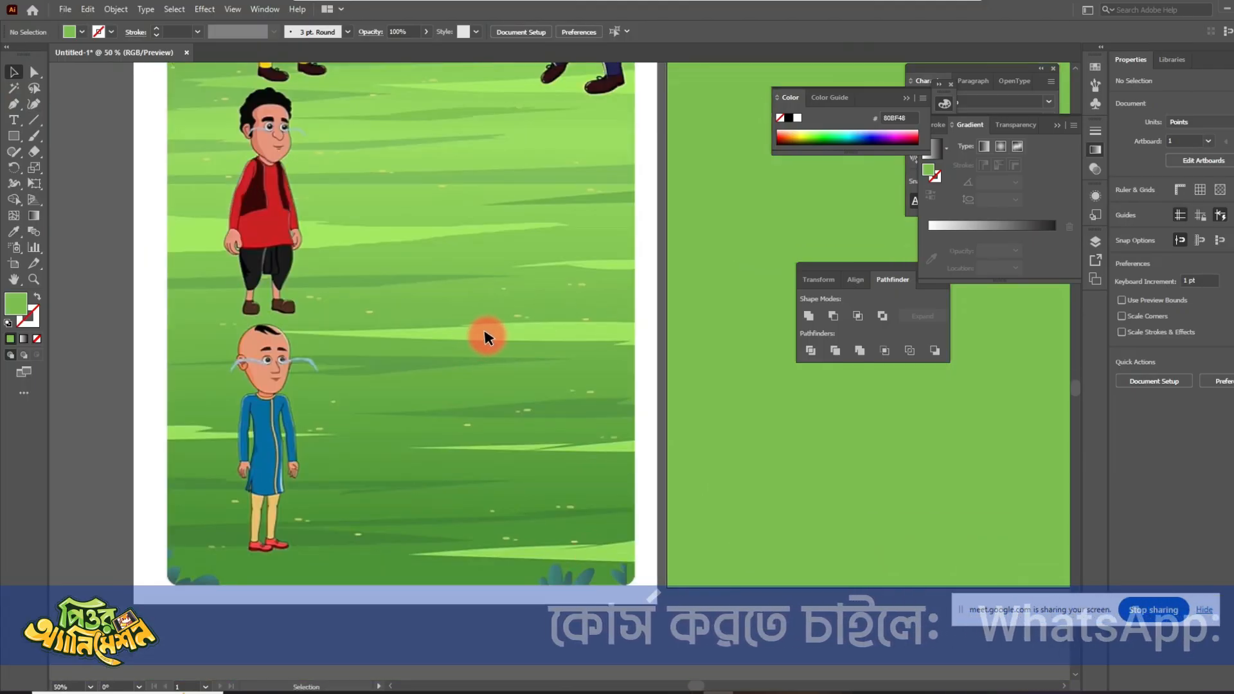
{"action": "key", "text": "p"}
{"action": "scroll", "coordinate": [650, 570], "scroll_direction": "up", "scroll_amount": 2}
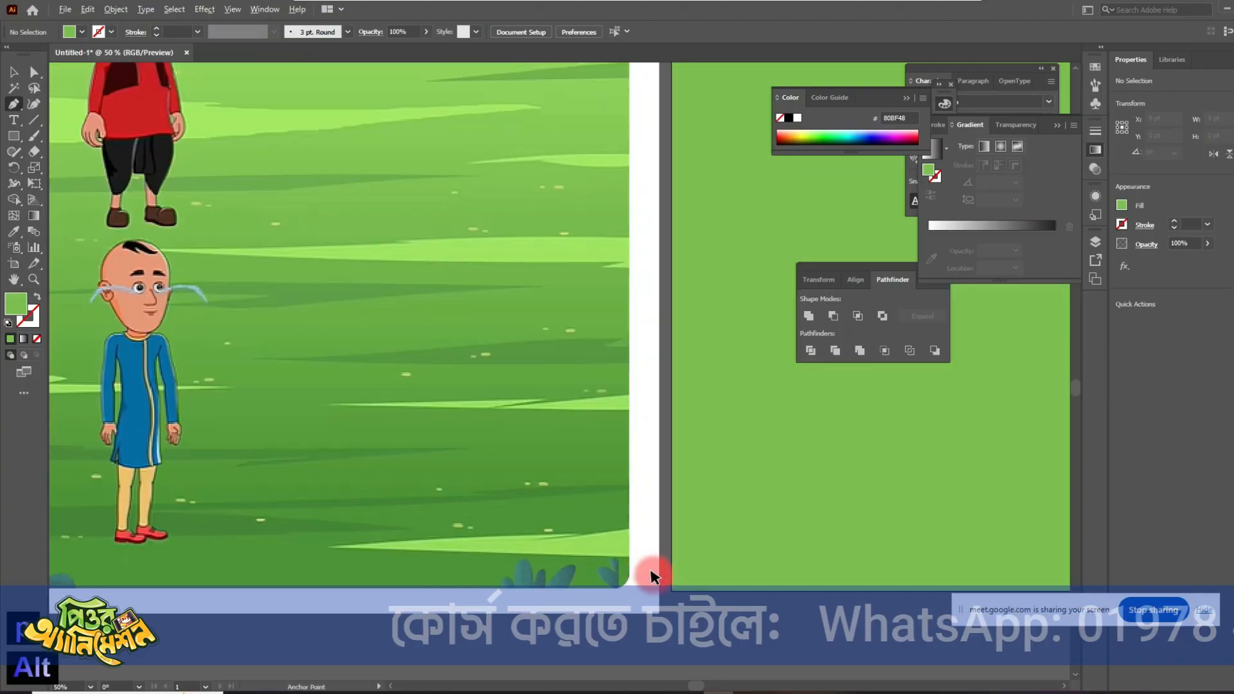
{"action": "left_click", "coordinate": [665, 534]}
{"action": "key", "text": "space"}
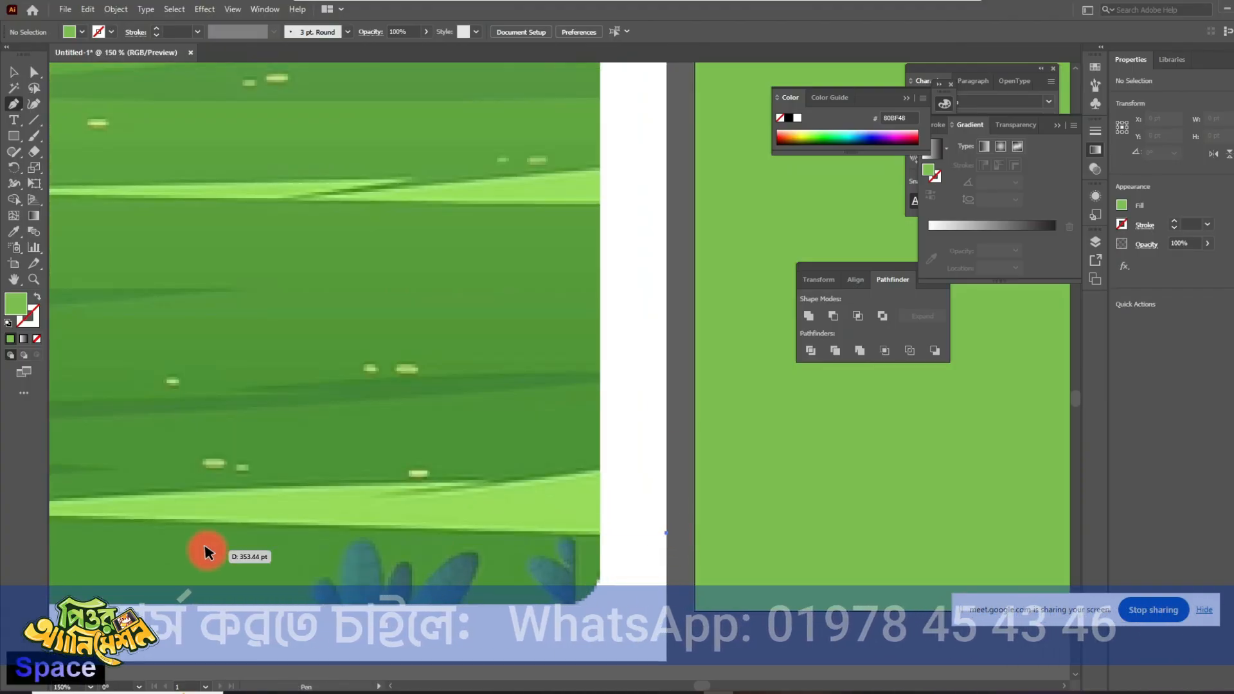
{"action": "left_click_drag", "start_coordinate": [201, 551], "coordinate": [352, 538]}
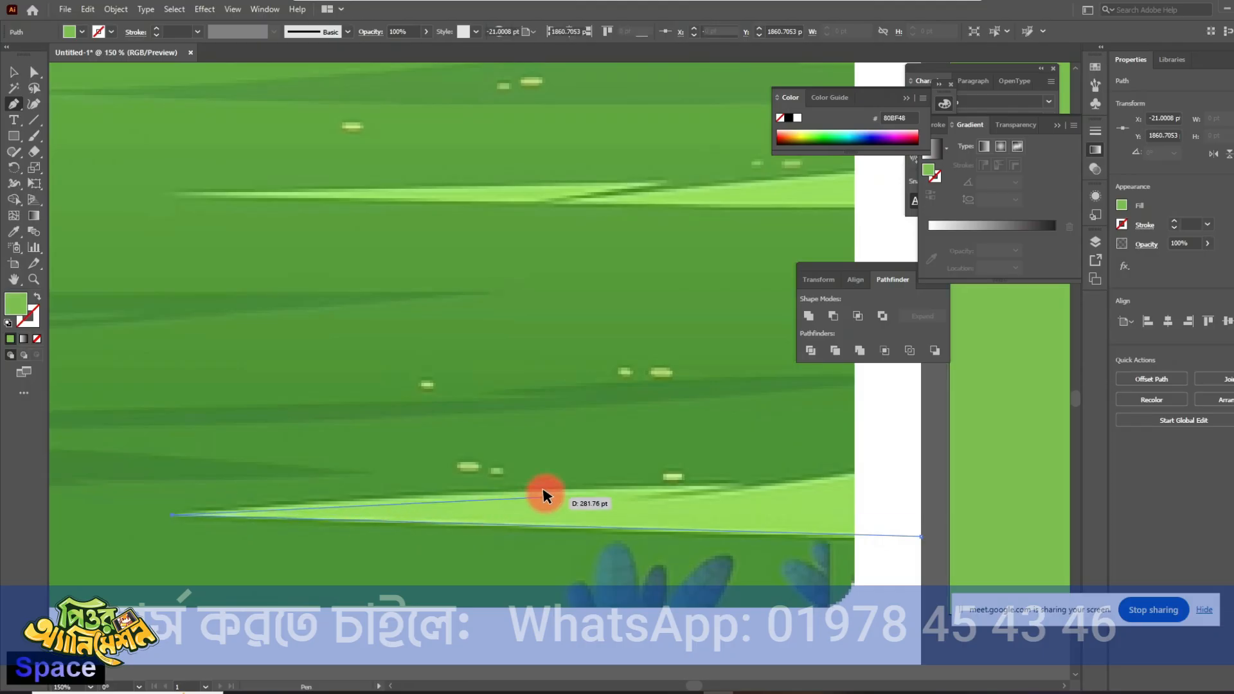
{"action": "left_click", "coordinate": [739, 482]}
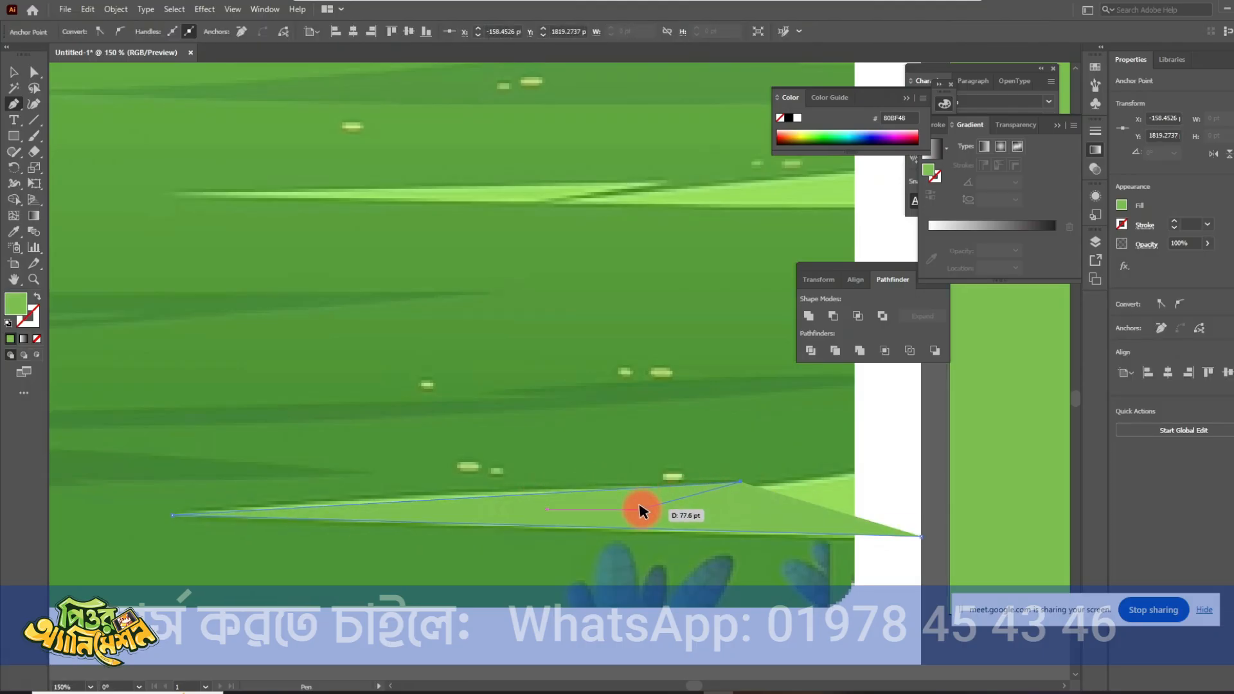
{"action": "left_click", "coordinate": [848, 470]}
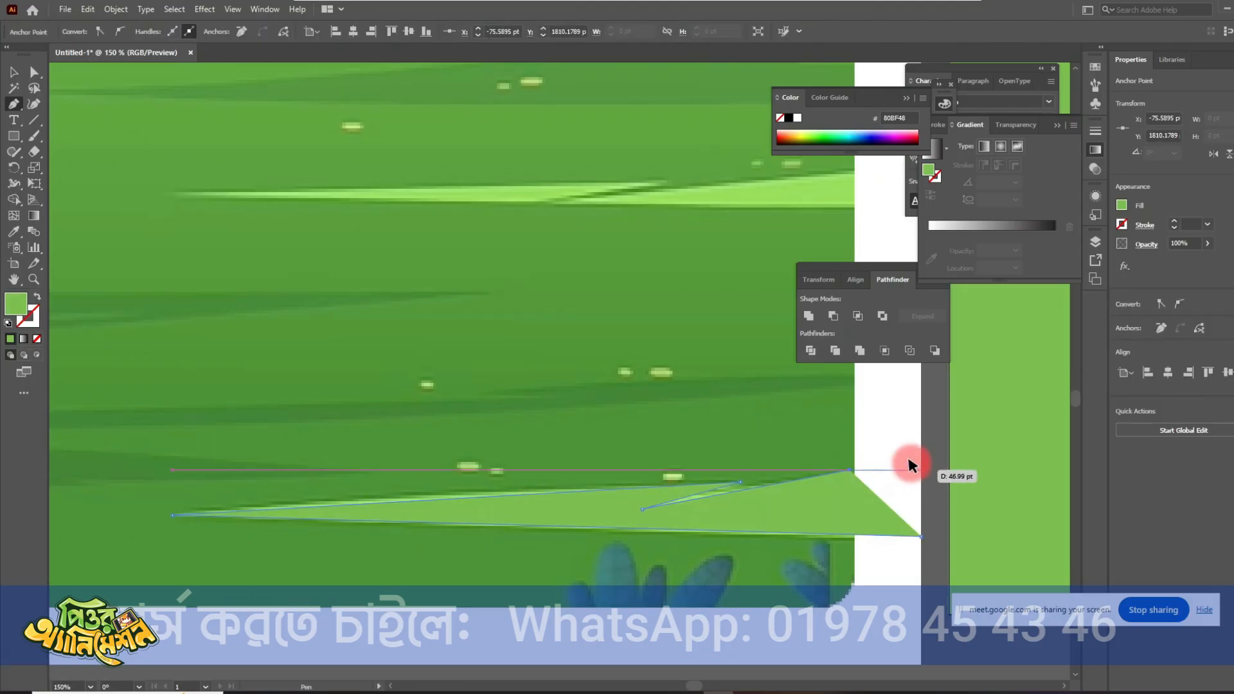
{"action": "left_click", "coordinate": [922, 450]}
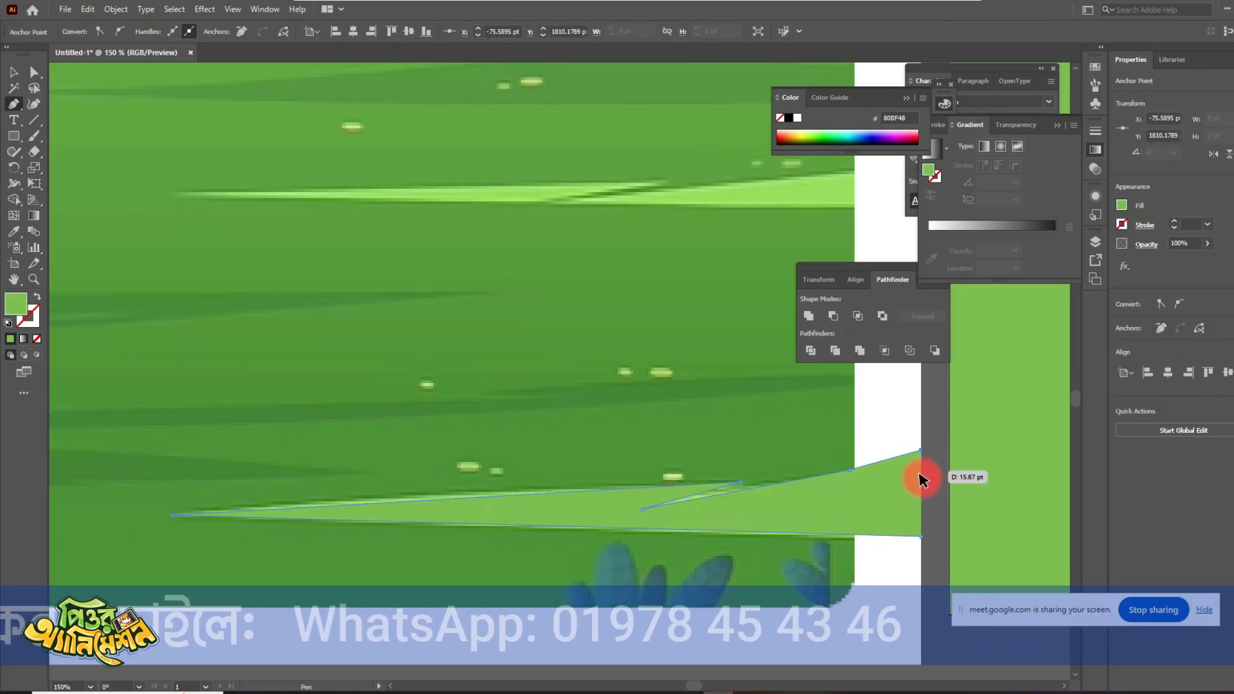
{"action": "left_click", "coordinate": [921, 536]}
- Fill the lowest traced streak with the light green sampled from the reference, without a stroke, and deselect it
{"action": "left_click", "coordinate": [39, 300]}
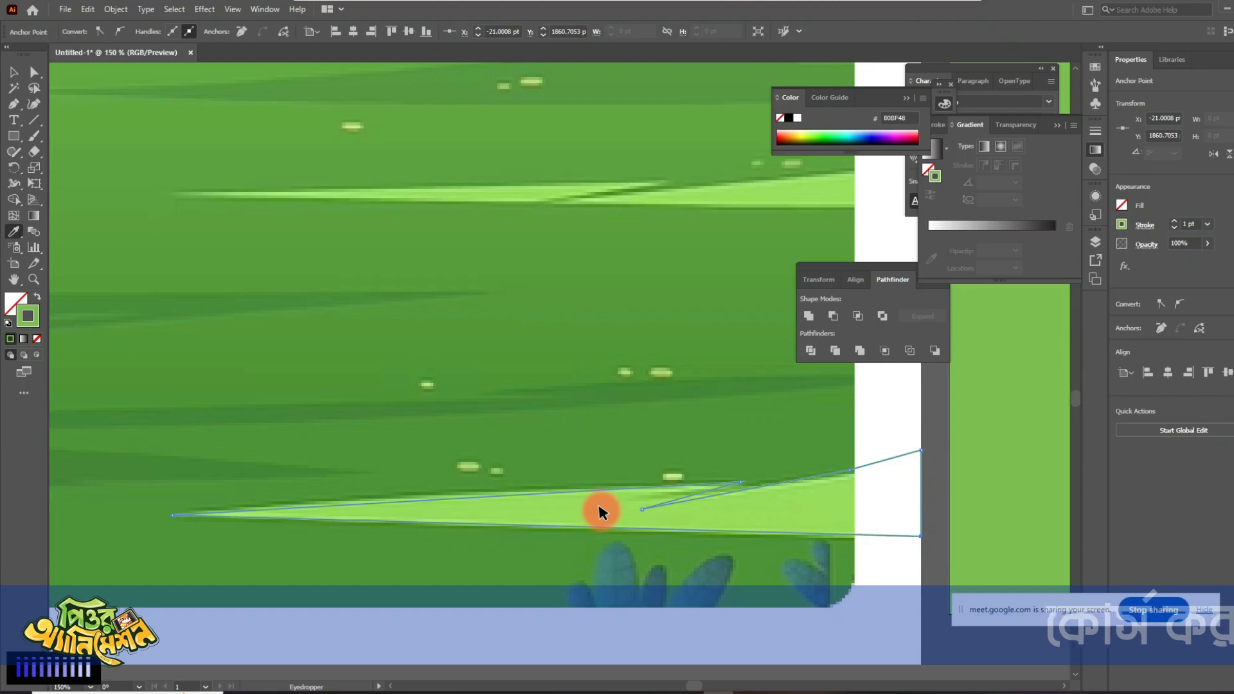
{"action": "left_click", "coordinate": [565, 518]}
{"action": "left_click", "coordinate": [11, 67]}
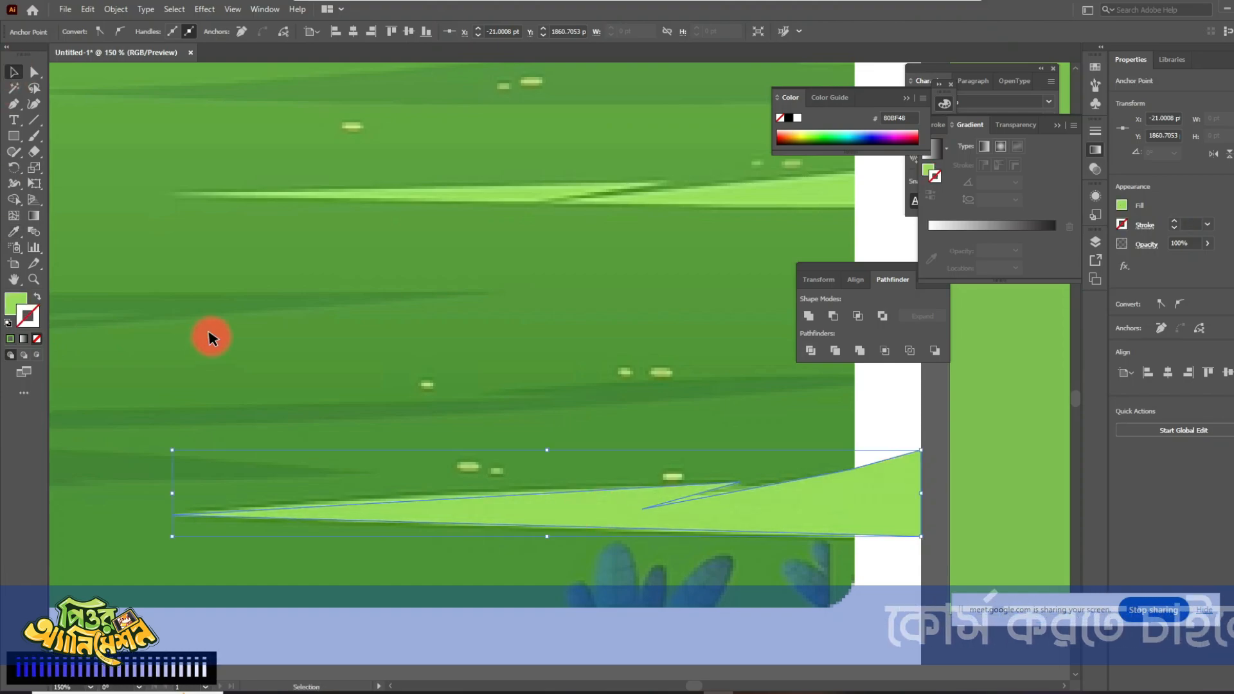
{"action": "left_click", "coordinate": [211, 336]}
- Trace the next narrow light-green streak above the lowest one as a closed Pen path reaching into the white margin
{"action": "scroll", "coordinate": [581, 558], "scroll_direction": "down", "scroll_amount": 3}
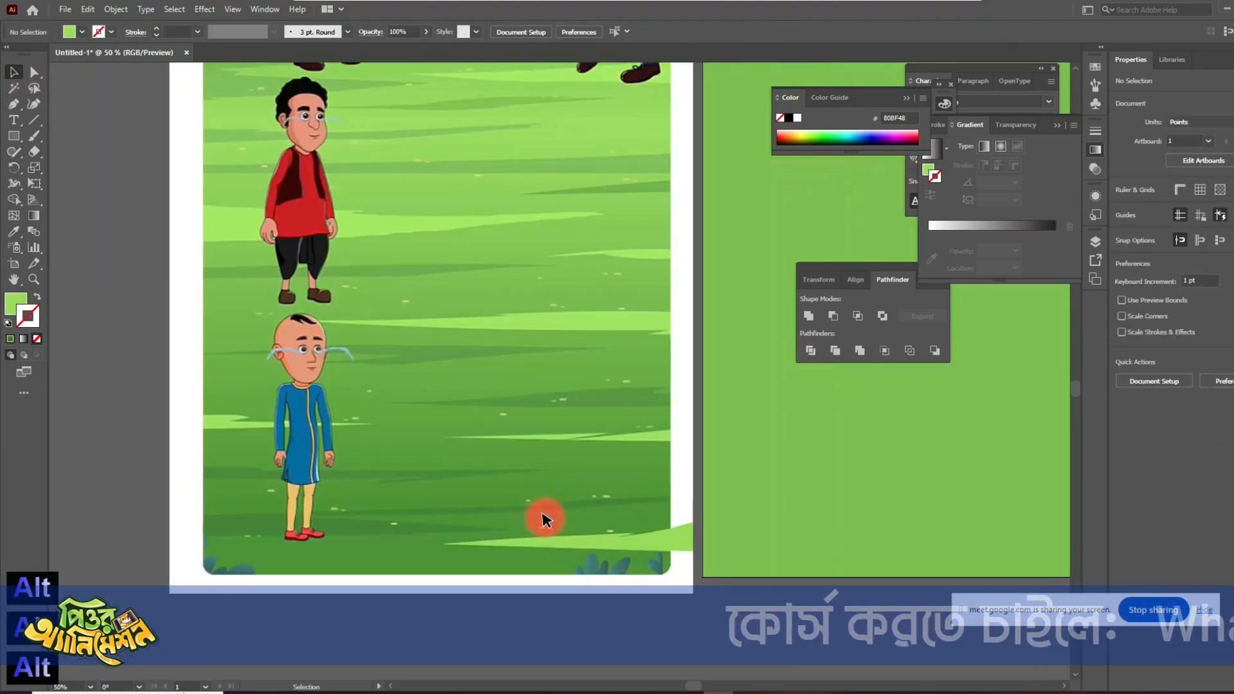
{"action": "scroll", "coordinate": [513, 450], "scroll_direction": "up", "scroll_amount": 1}
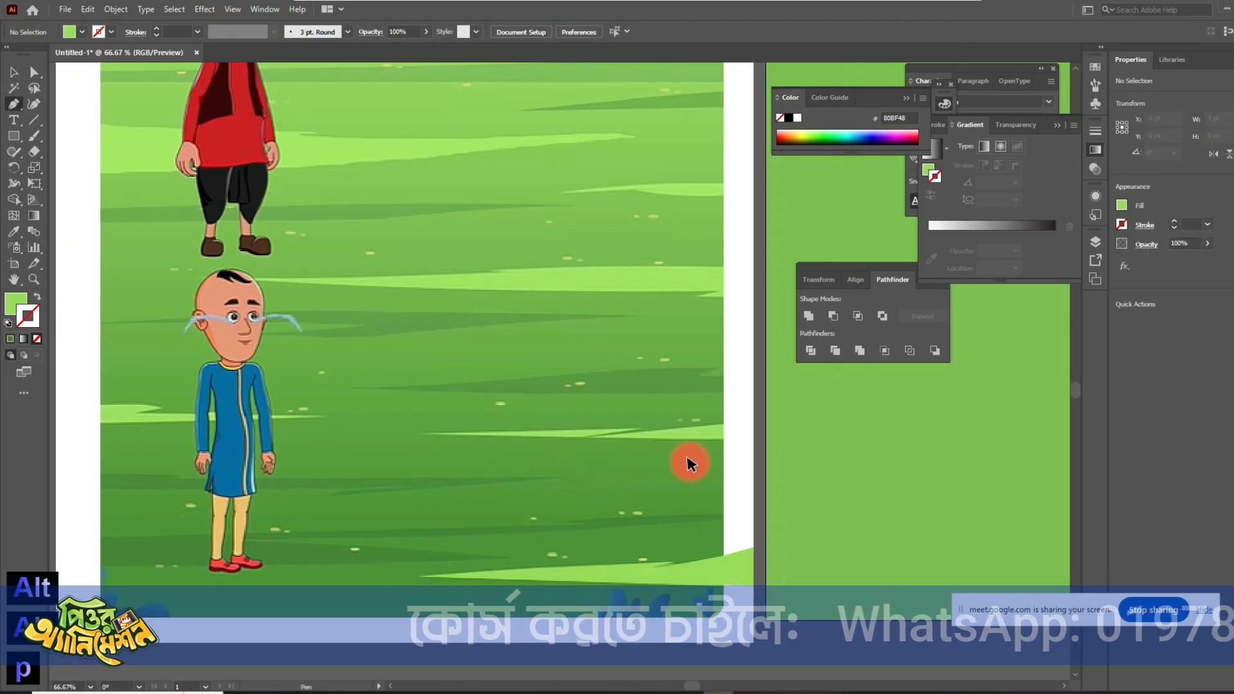
{"action": "scroll", "coordinate": [735, 432], "scroll_direction": "up", "scroll_amount": 1}
{"action": "key", "text": "p"}
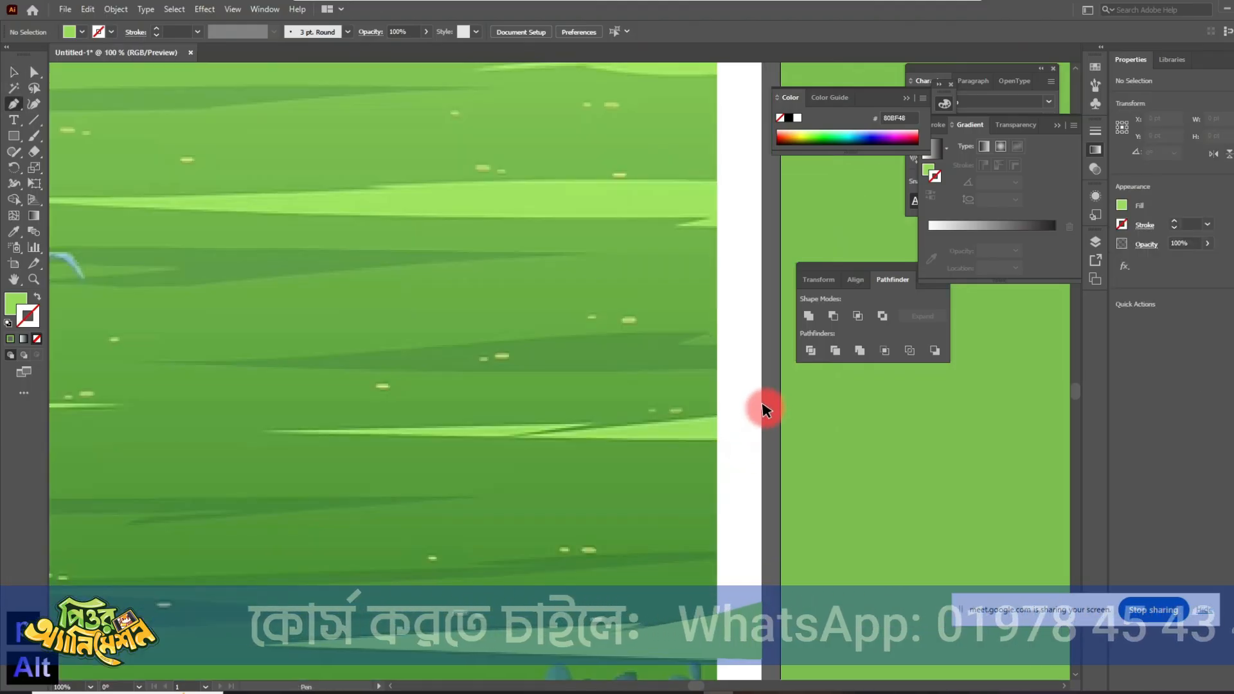
{"action": "left_click", "coordinate": [760, 410]}
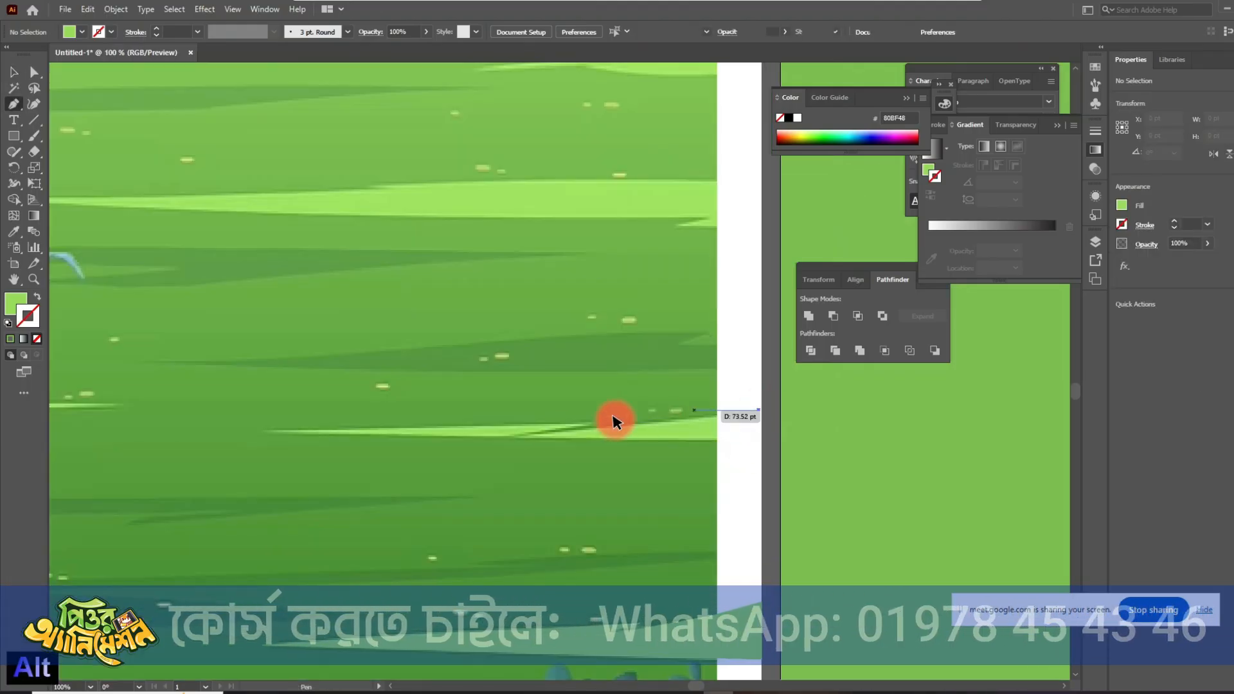
{"action": "left_click", "coordinate": [534, 435]}
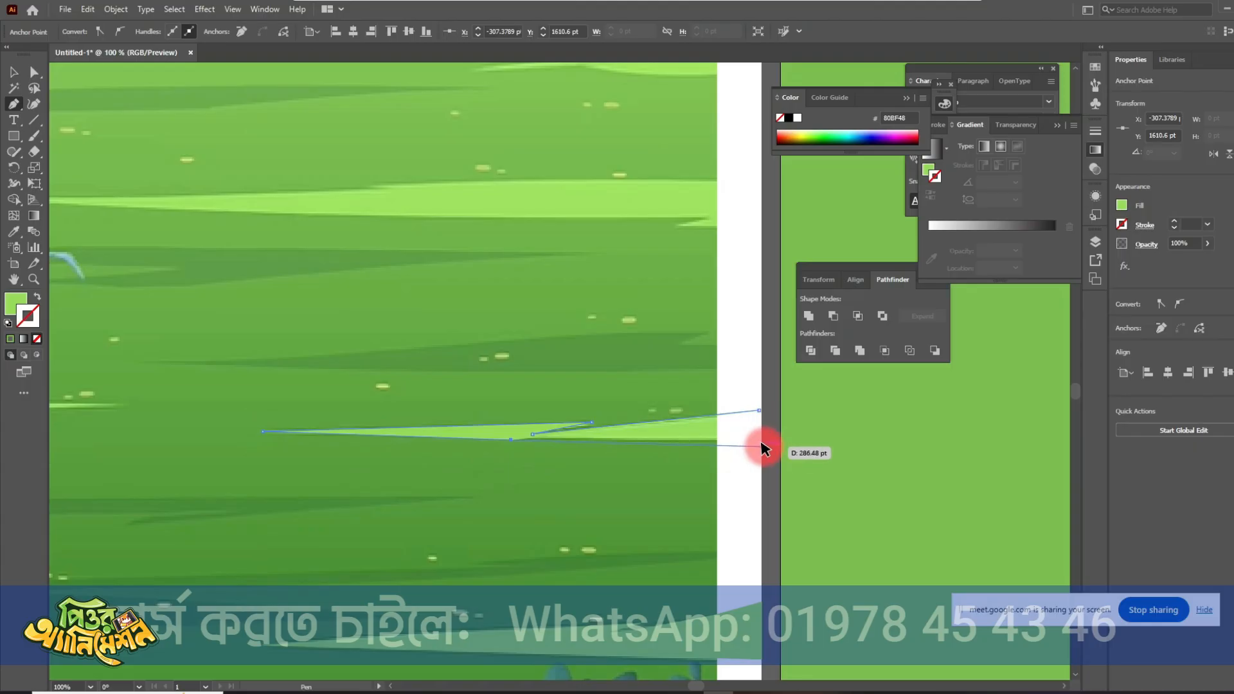
{"action": "left_click", "coordinate": [759, 410]}
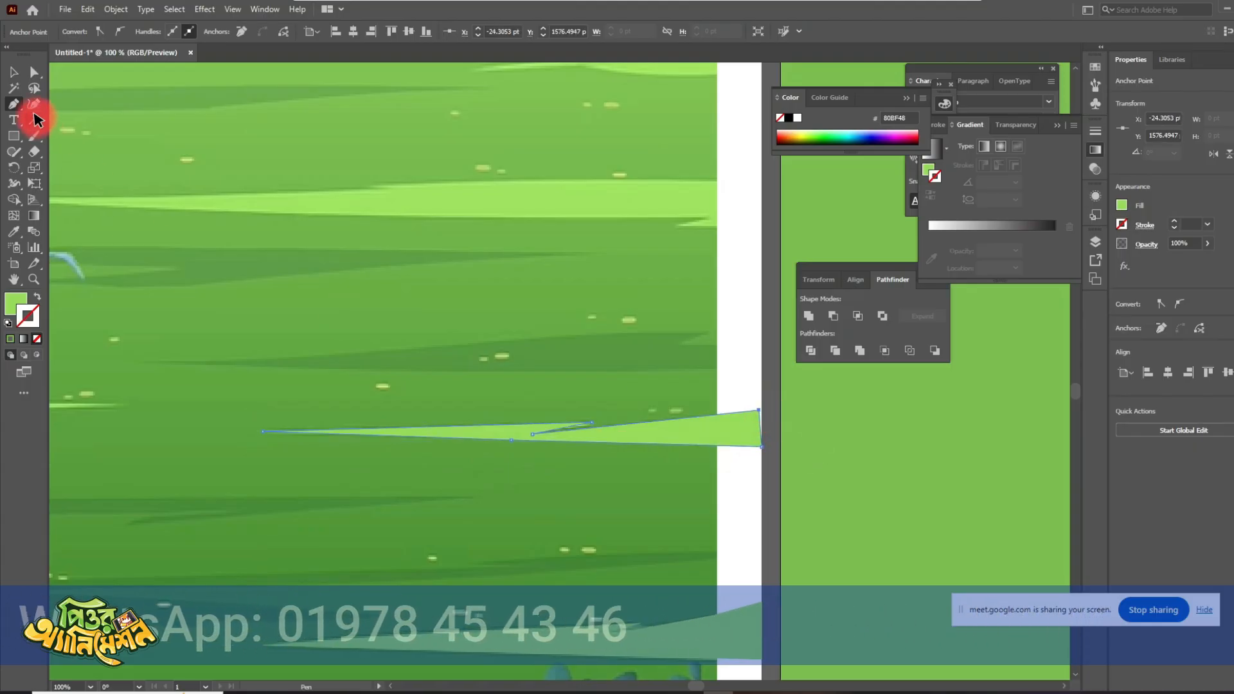
- Give the second traced streak the sampled light-green fill 9ADC50 with no stroke and deselect it
{"action": "left_click", "coordinate": [165, 175]}
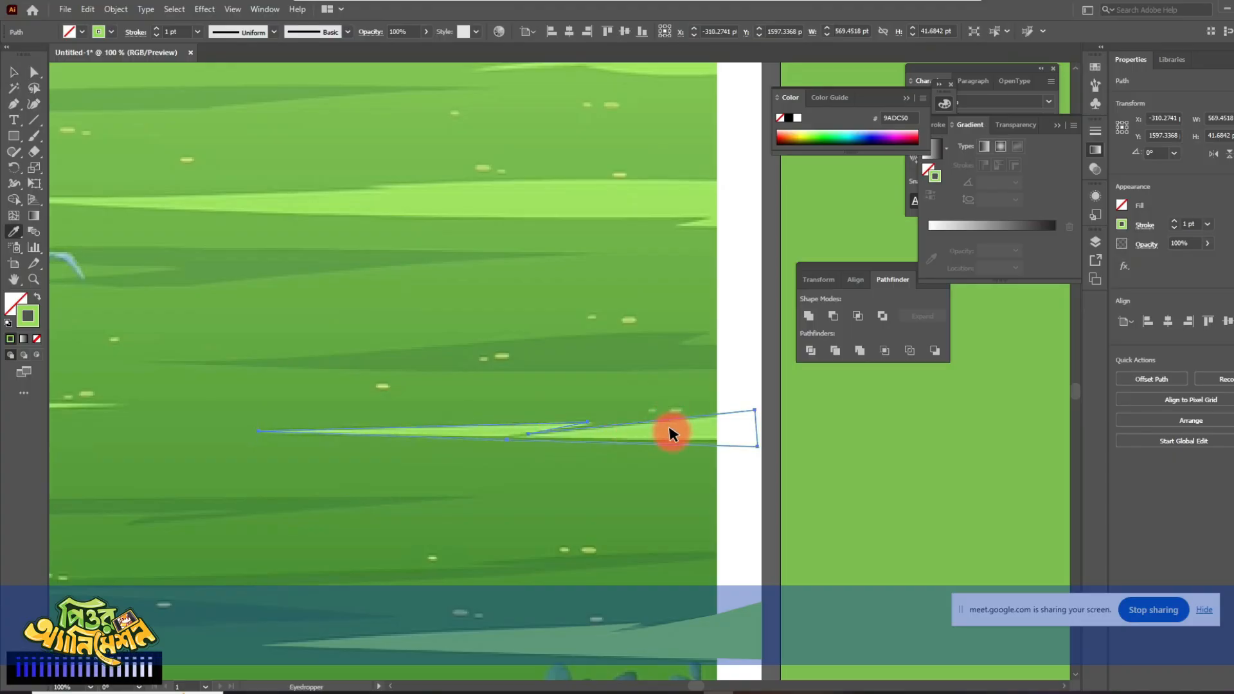
{"action": "left_click", "coordinate": [37, 294]}
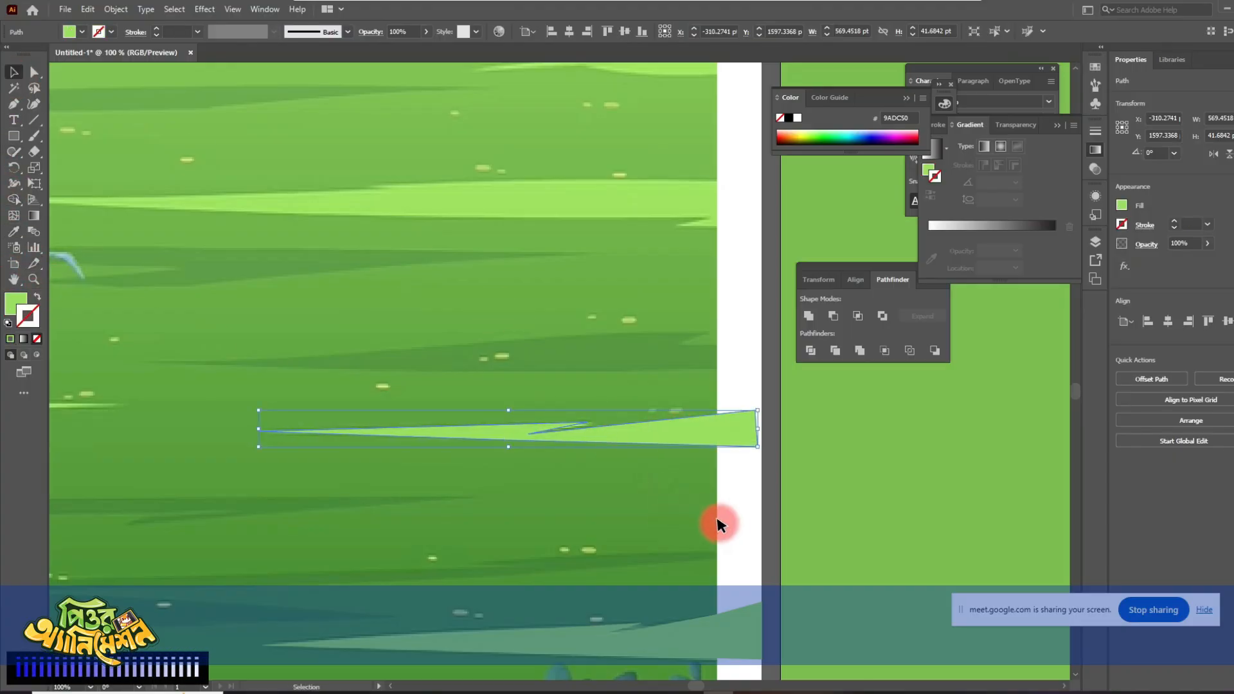
{"action": "left_click", "coordinate": [598, 476]}
- Trace the long light streak beside the blue-clothed character's head with the Pen tool and fill it with the sampled light green 9CDF55
{"action": "scroll", "coordinate": [598, 477], "scroll_direction": "down", "scroll_amount": 2}
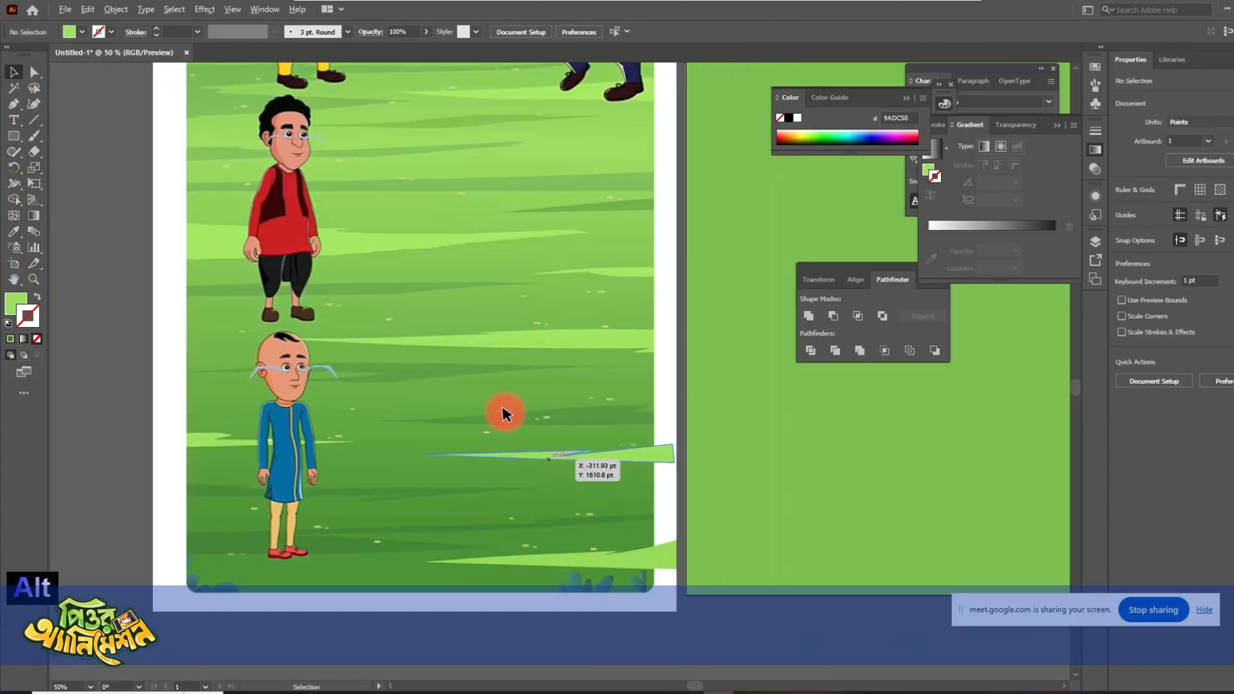
{"action": "left_click", "coordinate": [340, 363]}
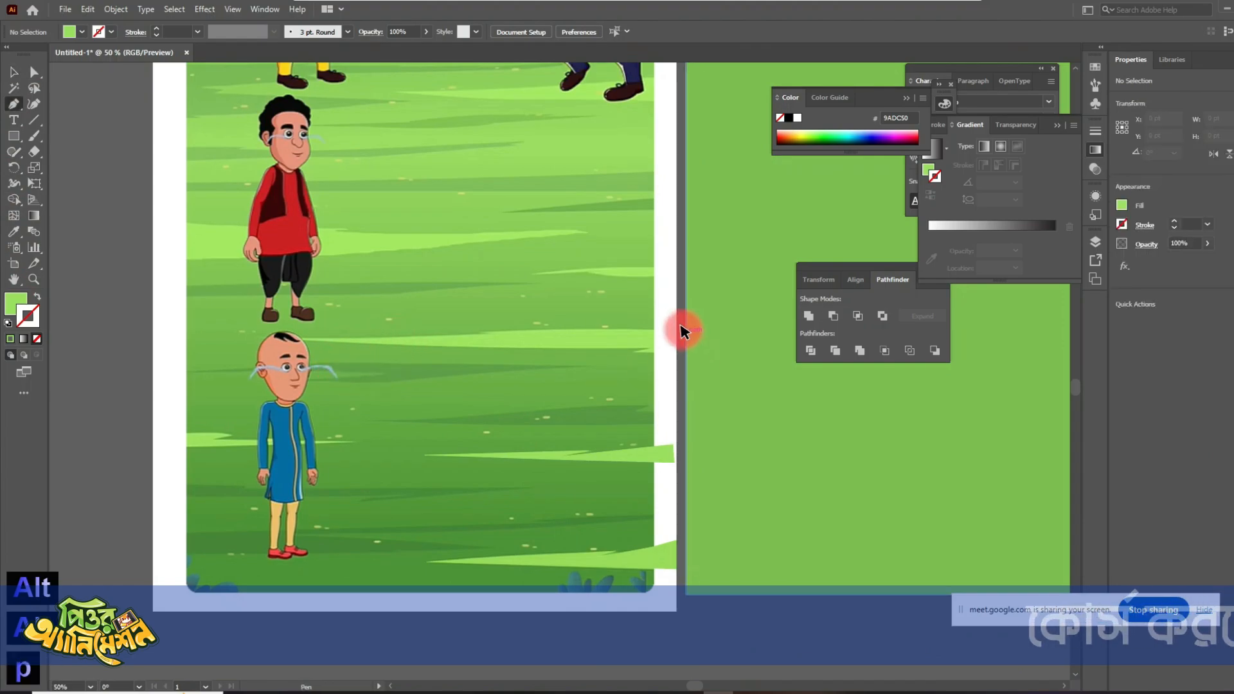
{"action": "left_click_drag", "start_coordinate": [490, 332], "coordinate": [466, 333]}
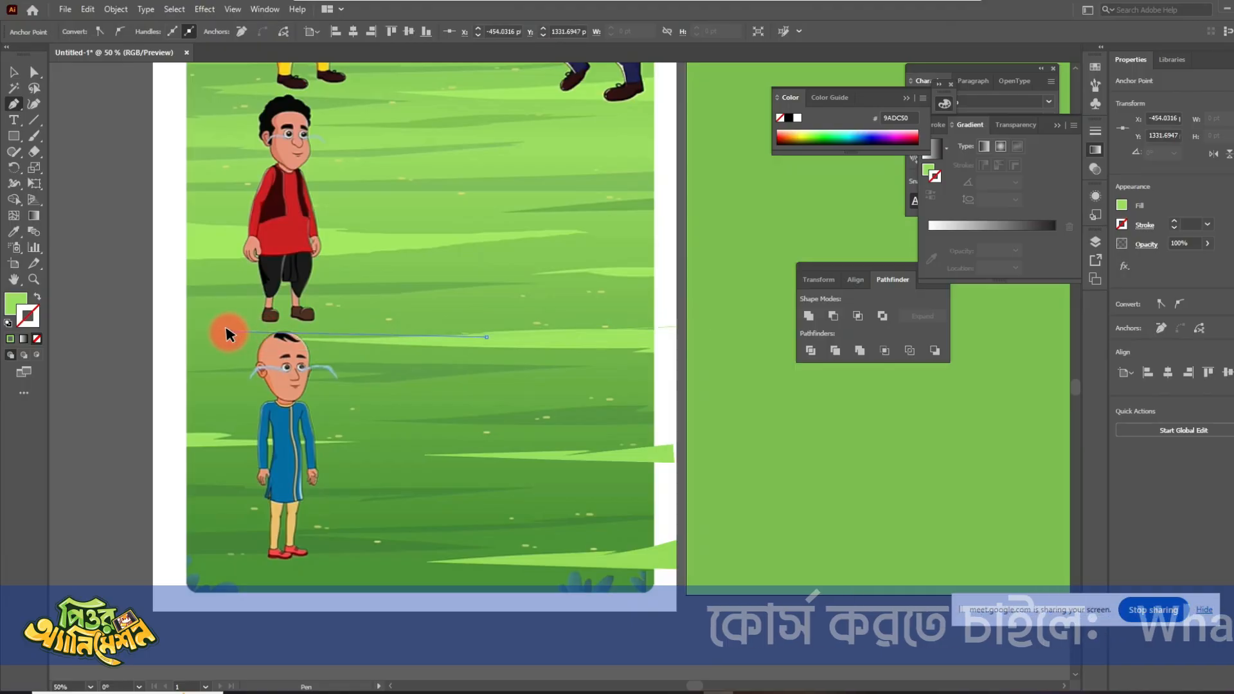
{"action": "left_click_drag", "start_coordinate": [229, 332], "coordinate": [680, 362]}
{"action": "left_click", "coordinate": [653, 345]}
{"action": "left_click", "coordinate": [676, 358]}
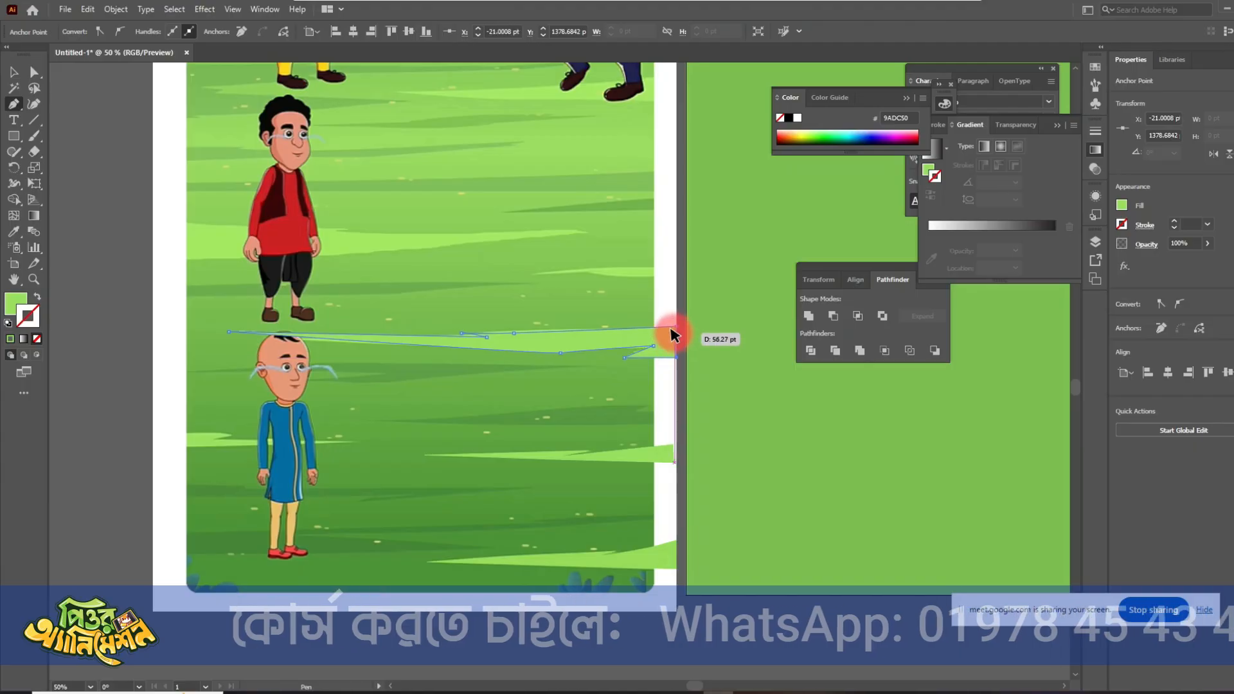
{"action": "left_click", "coordinate": [677, 328]}
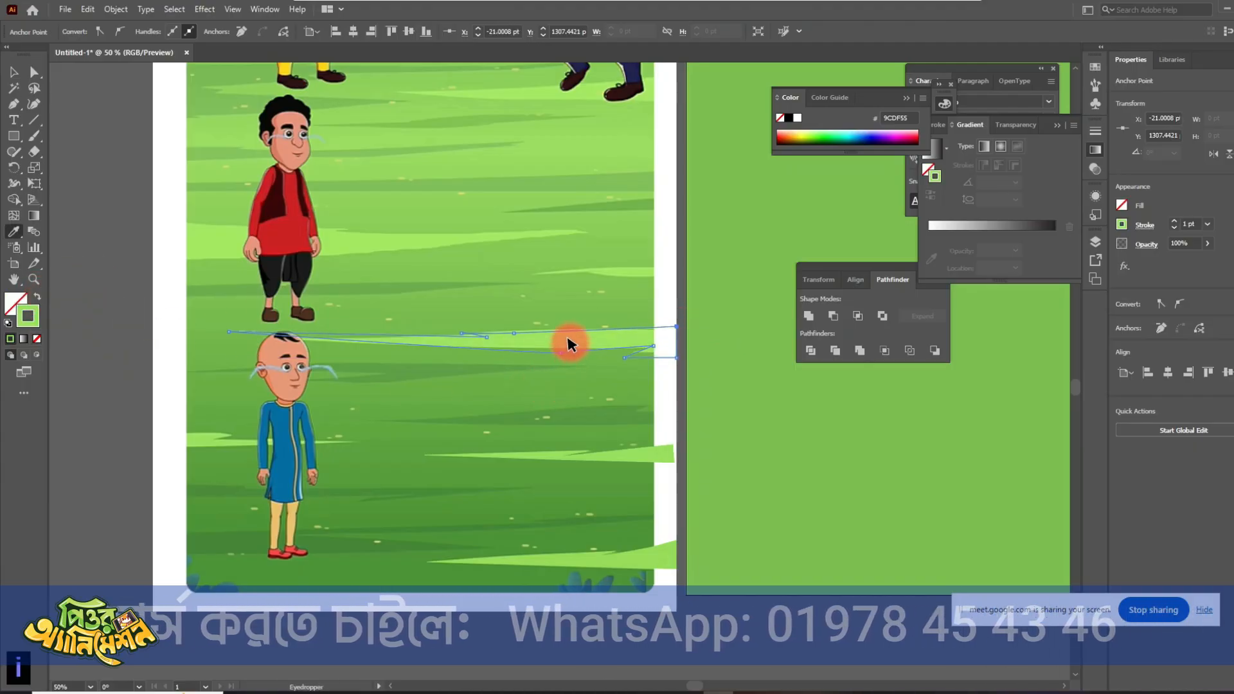
{"action": "left_click", "coordinate": [14, 72]}
{"action": "left_click", "coordinate": [321, 264]}
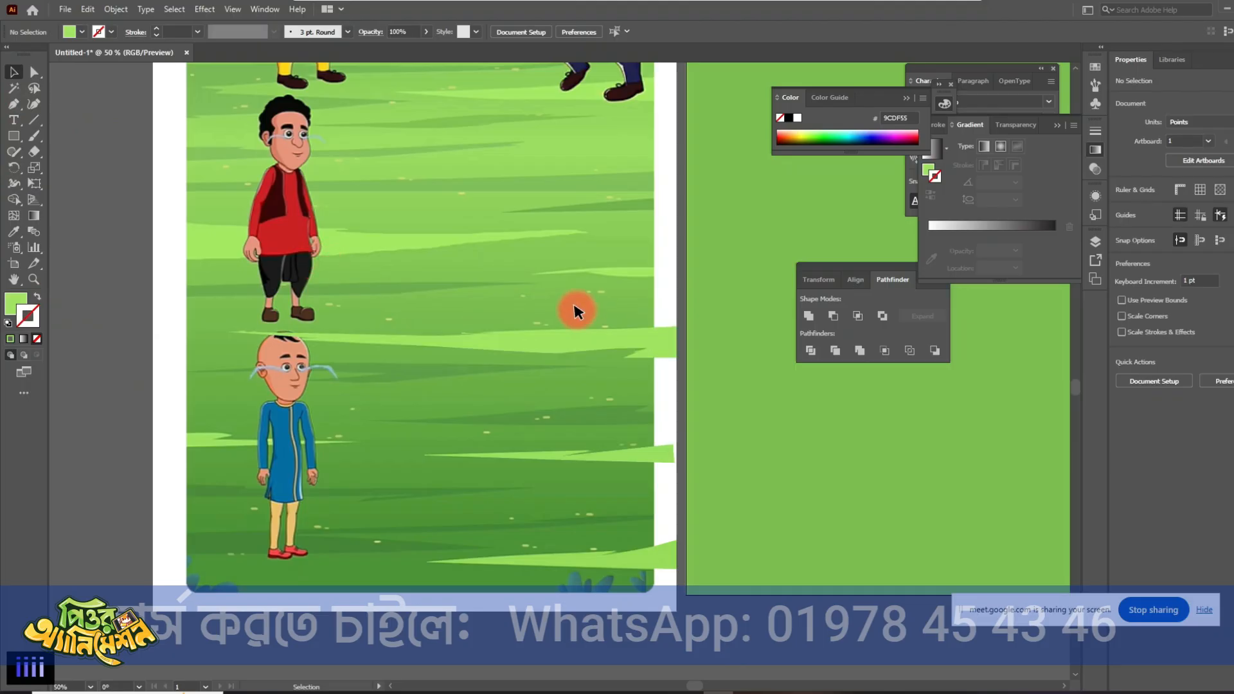
- Trace the short light-green streak level with the red-shirted character's legs as a Pen shape extending into the white margin
{"action": "key", "text": "p"}
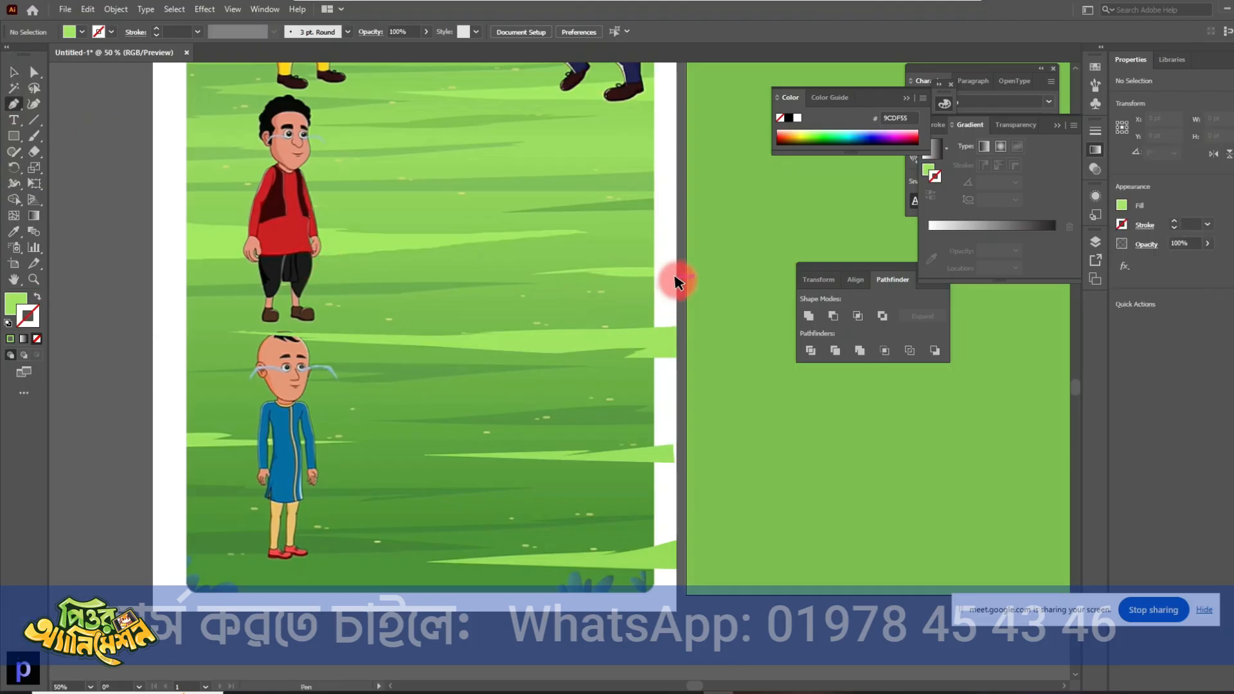
{"action": "left_click_drag", "start_coordinate": [676, 281], "coordinate": [604, 279]}
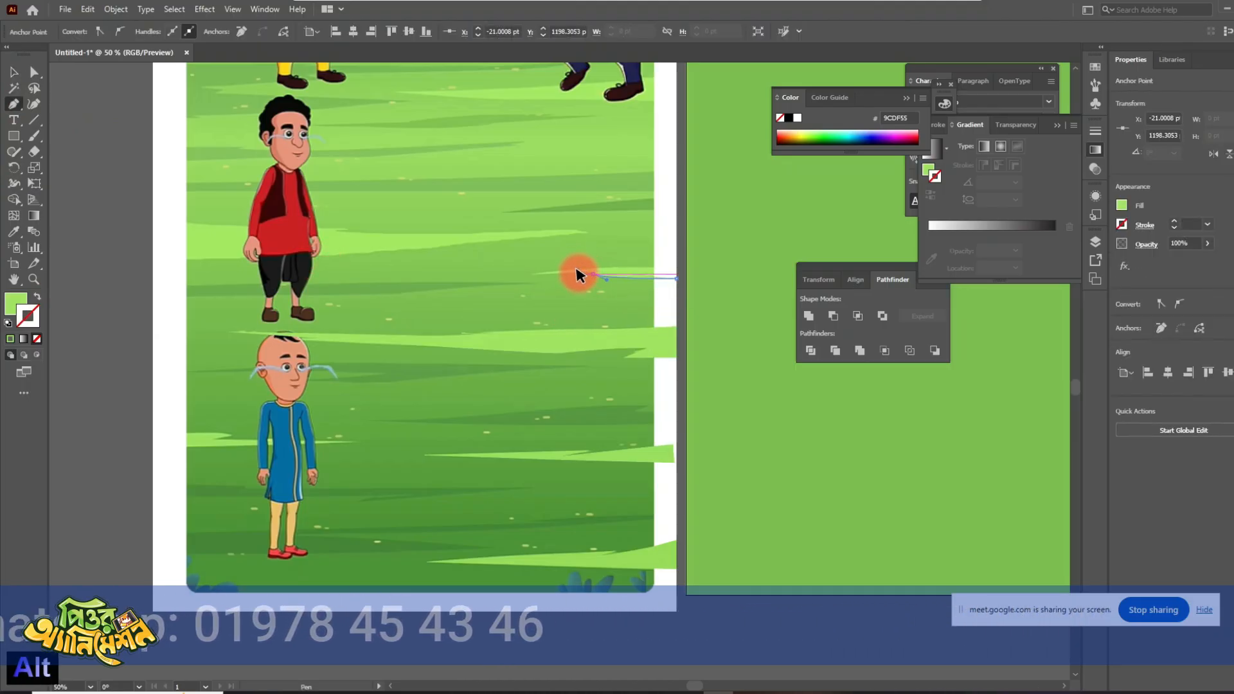
{"action": "left_click", "coordinate": [592, 275]}
{"action": "left_click", "coordinate": [522, 282]}
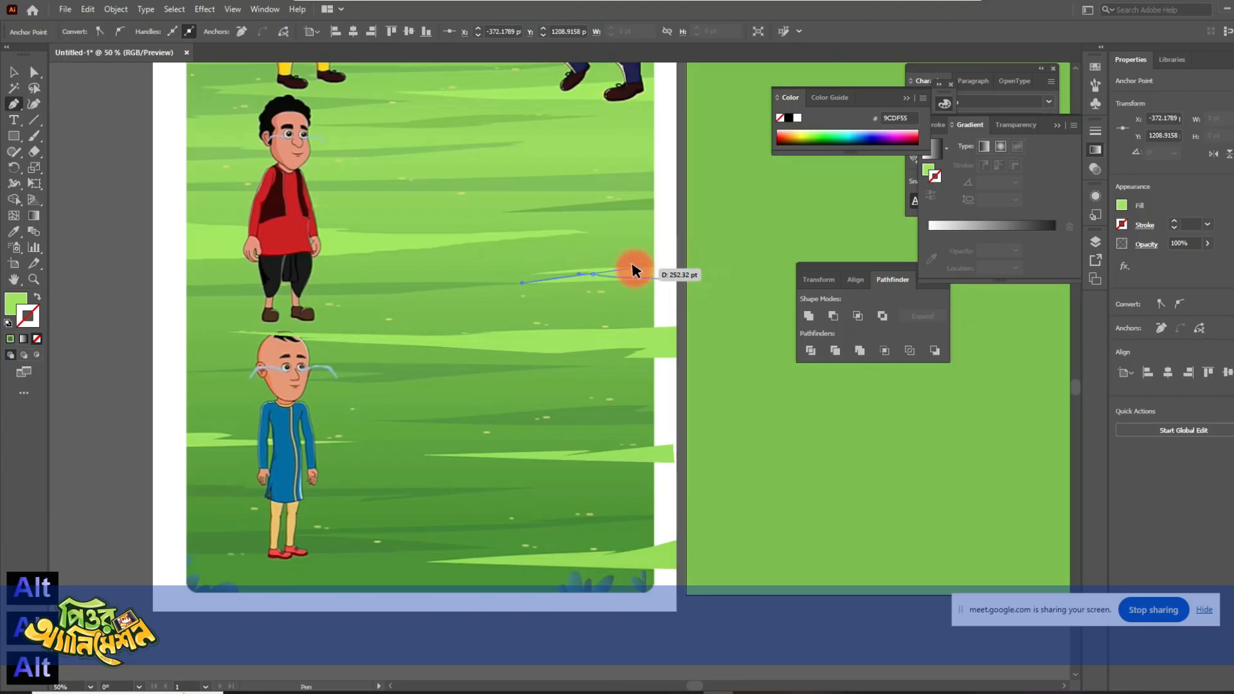
{"action": "left_click_drag", "start_coordinate": [525, 276], "coordinate": [675, 267]}
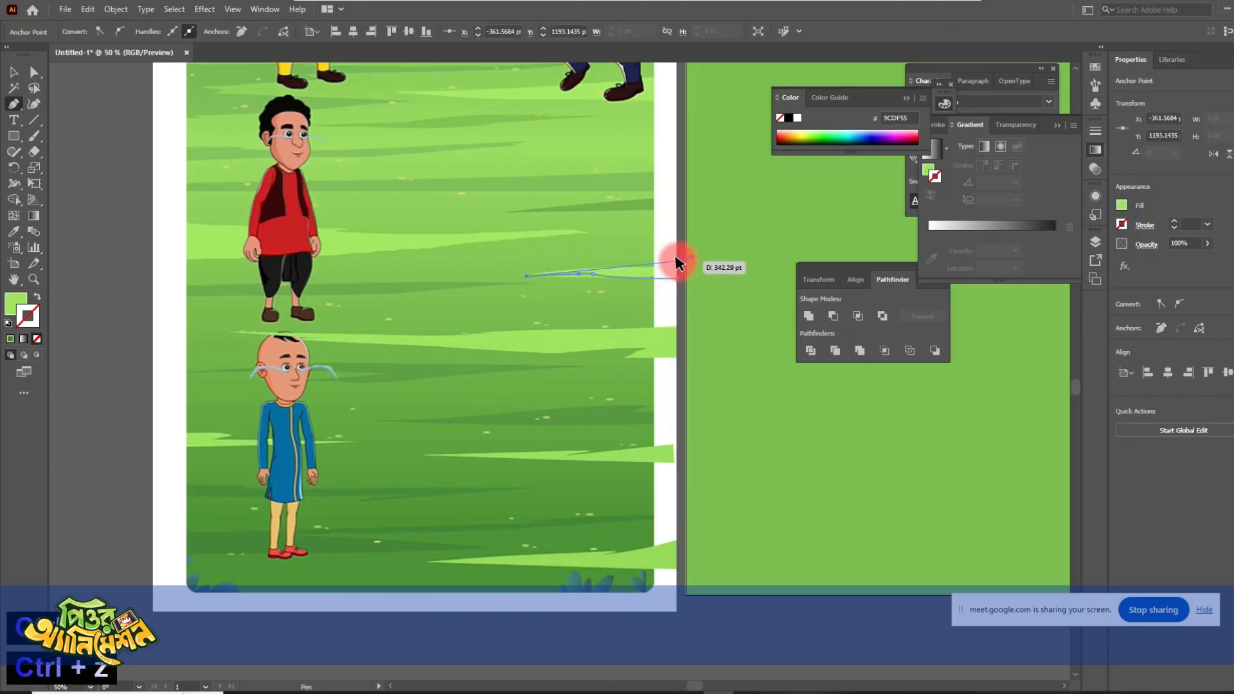
{"action": "left_click", "coordinate": [504, 379], "text": "ctrl"}
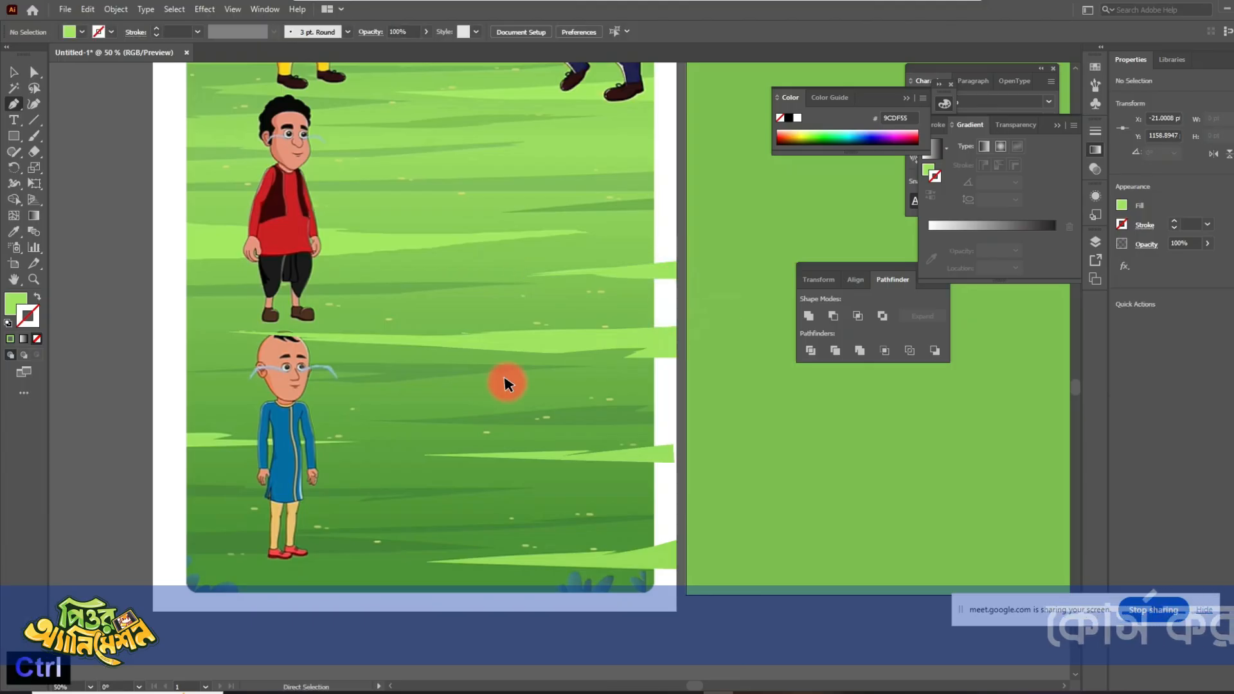
{"action": "left_click_drag", "start_coordinate": [446, 272], "coordinate": [454, 369]}
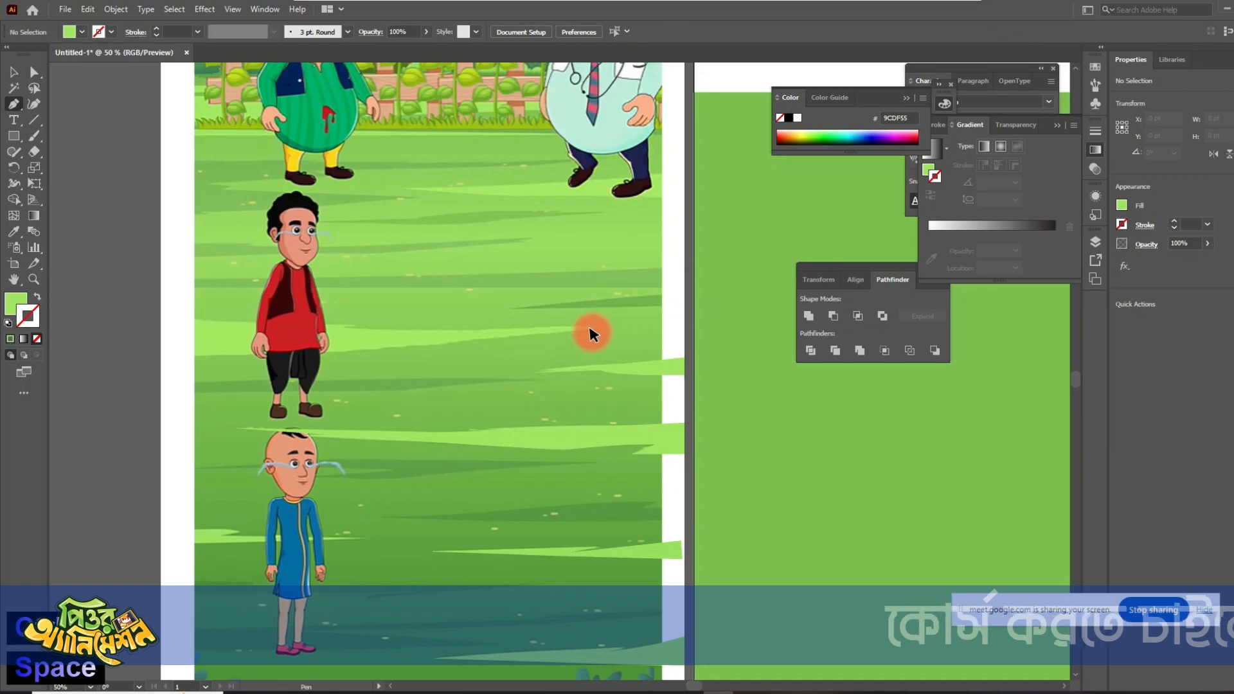
- Trace the long streak crossing the red-shirted character's chest and the narrow one at head level with the Pen tool, filling both mid-green 84C055
{"action": "left_click_drag", "start_coordinate": [689, 287], "coordinate": [214, 290]}
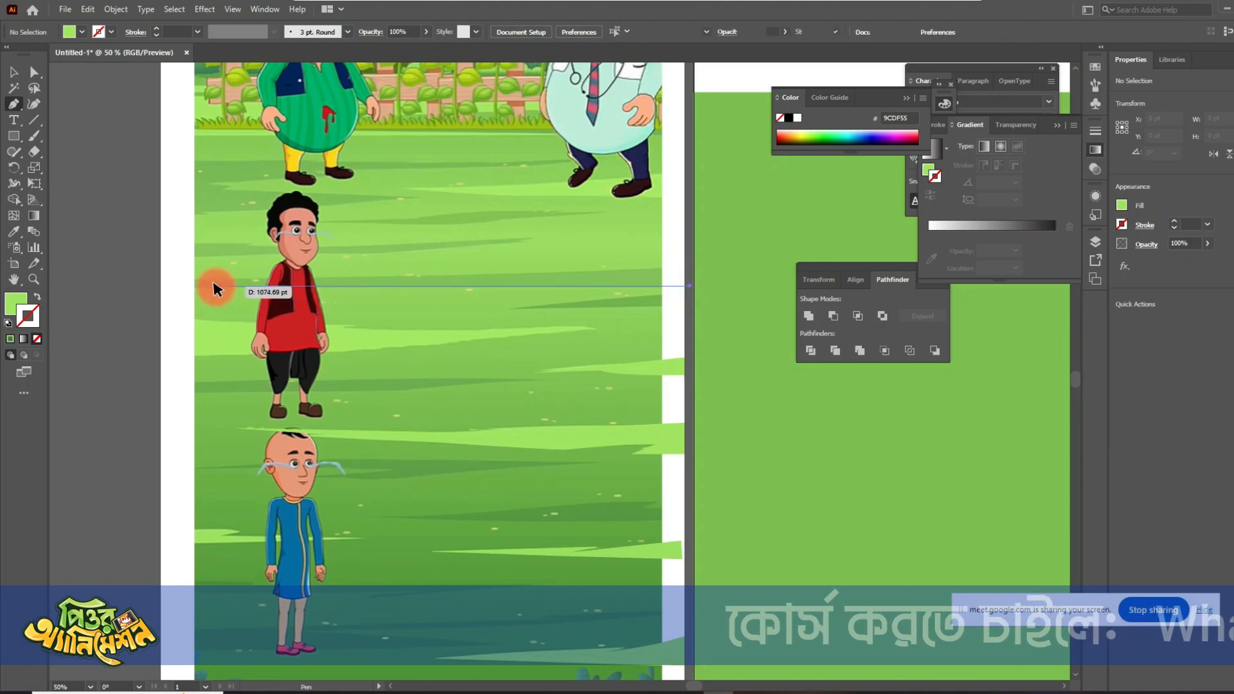
{"action": "left_click_drag", "start_coordinate": [422, 290], "coordinate": [408, 289]}
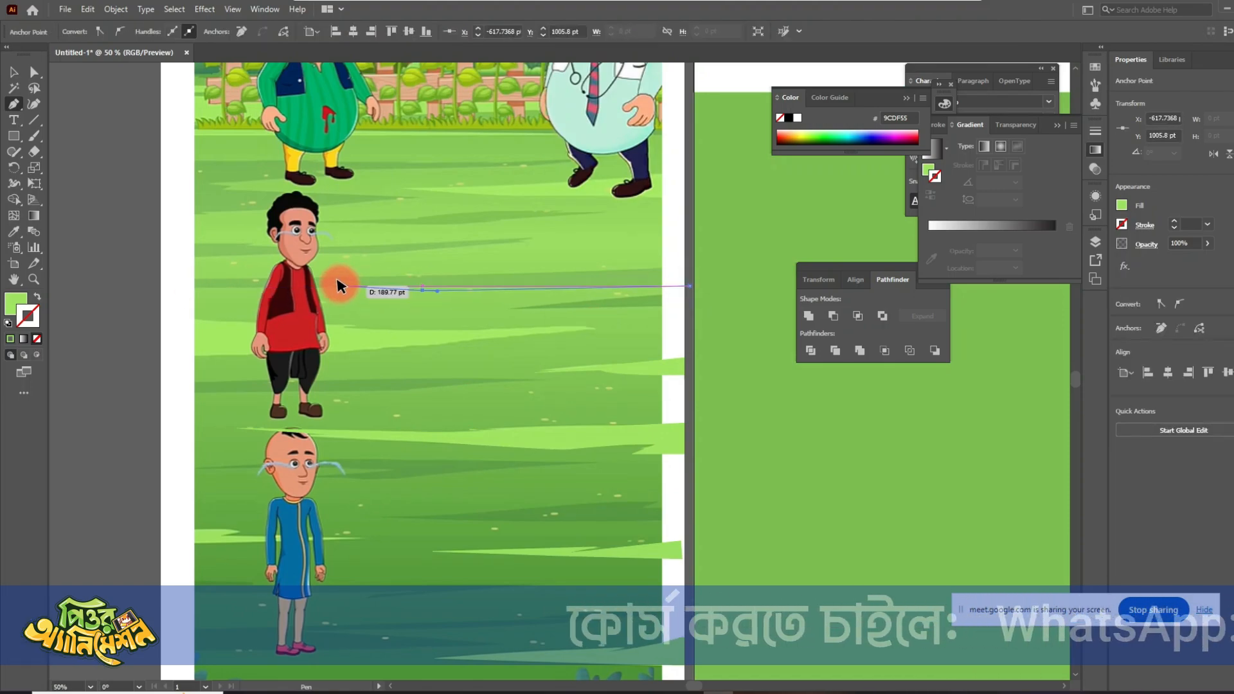
{"action": "left_click", "coordinate": [339, 286]}
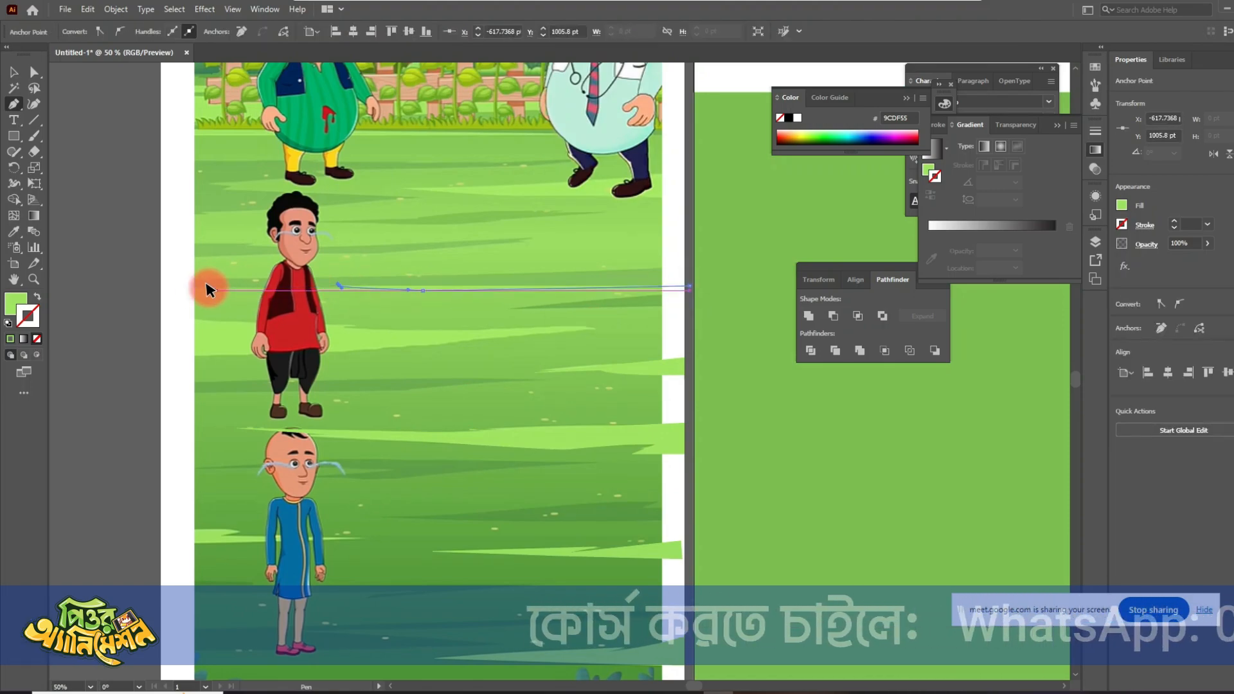
{"action": "left_click", "coordinate": [159, 284]}
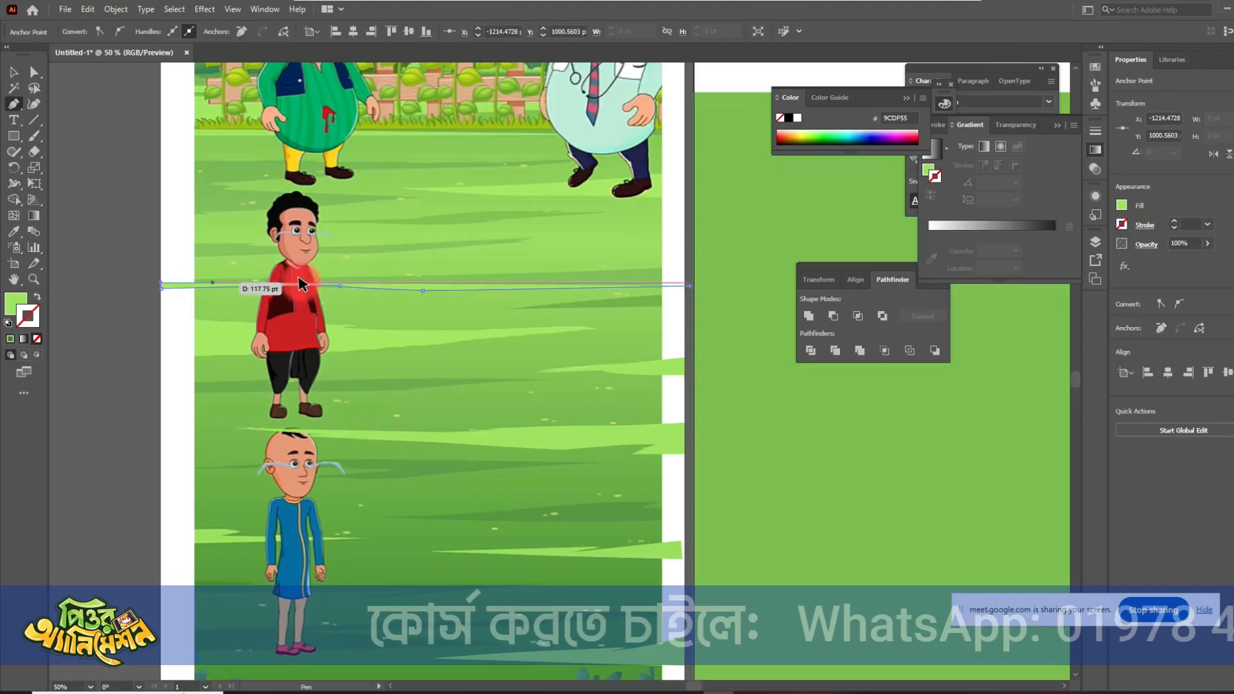
{"action": "left_click", "coordinate": [683, 267]}
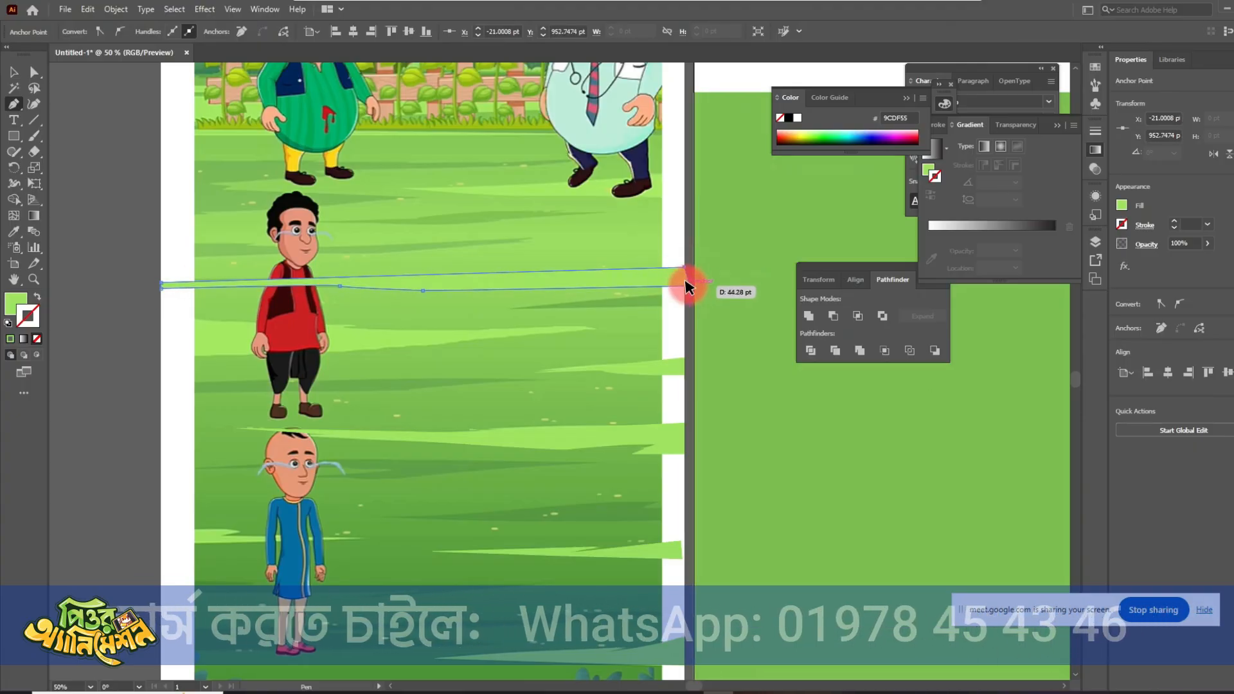
{"action": "left_click", "coordinate": [686, 286]}
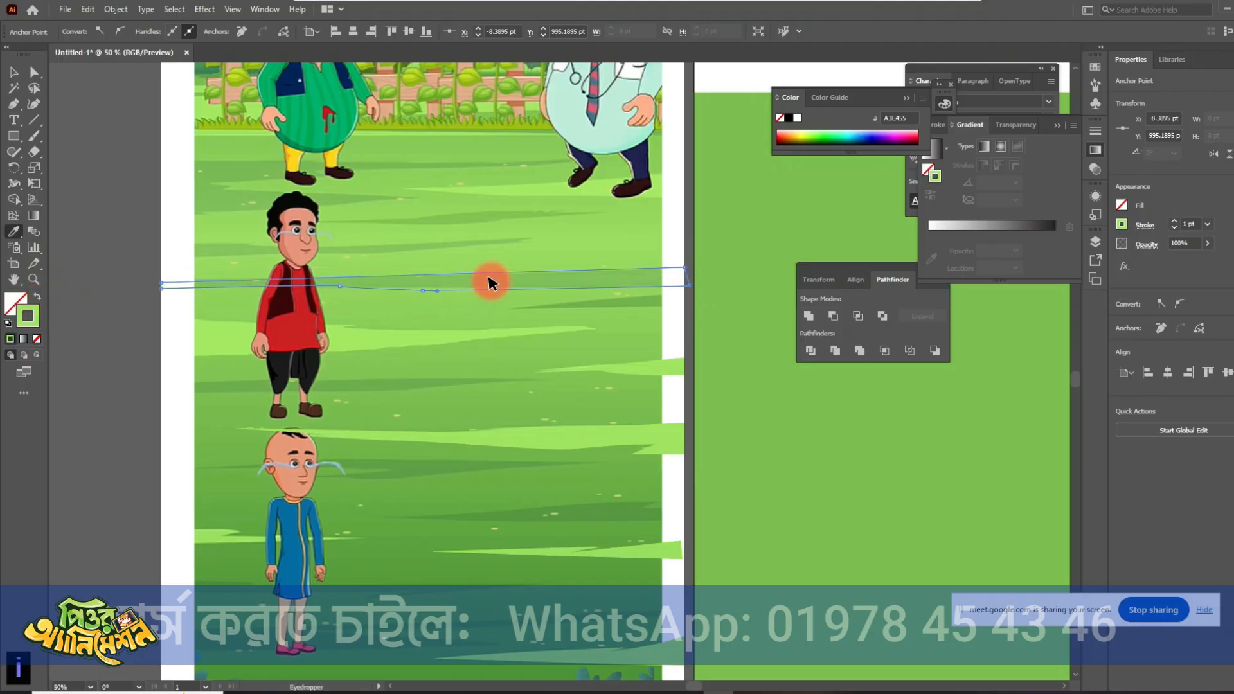
{"action": "left_click", "coordinate": [78, 120]}
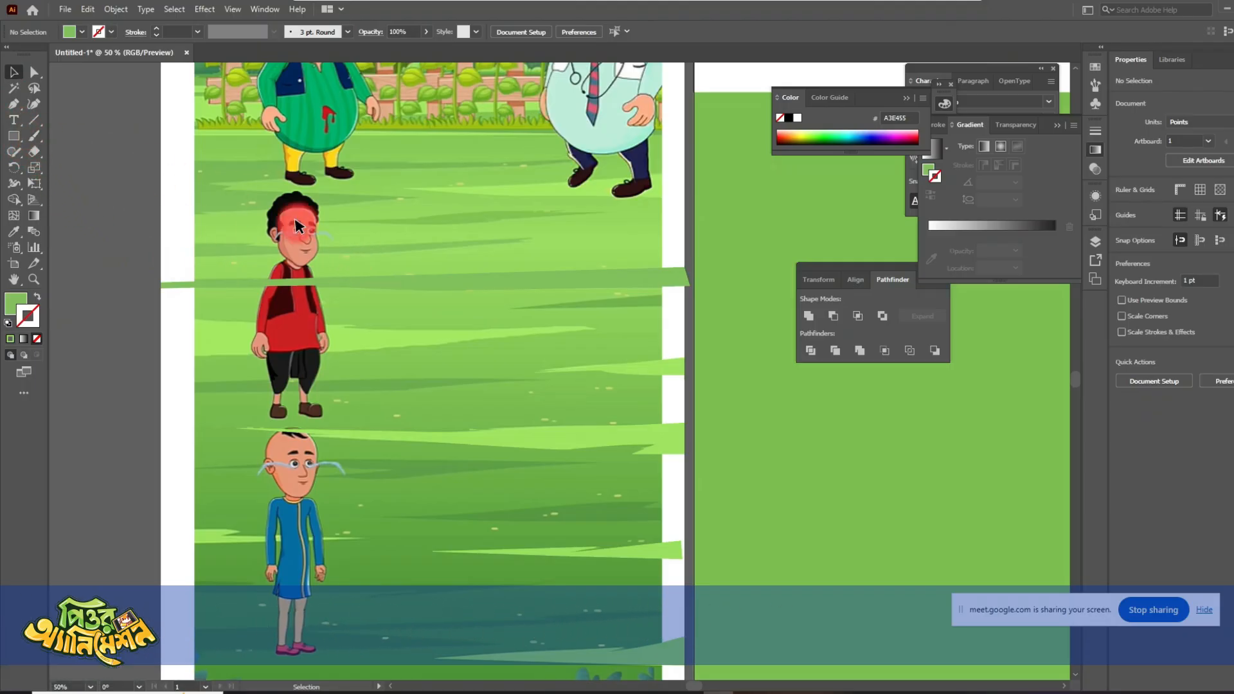
{"action": "key", "text": "p"}
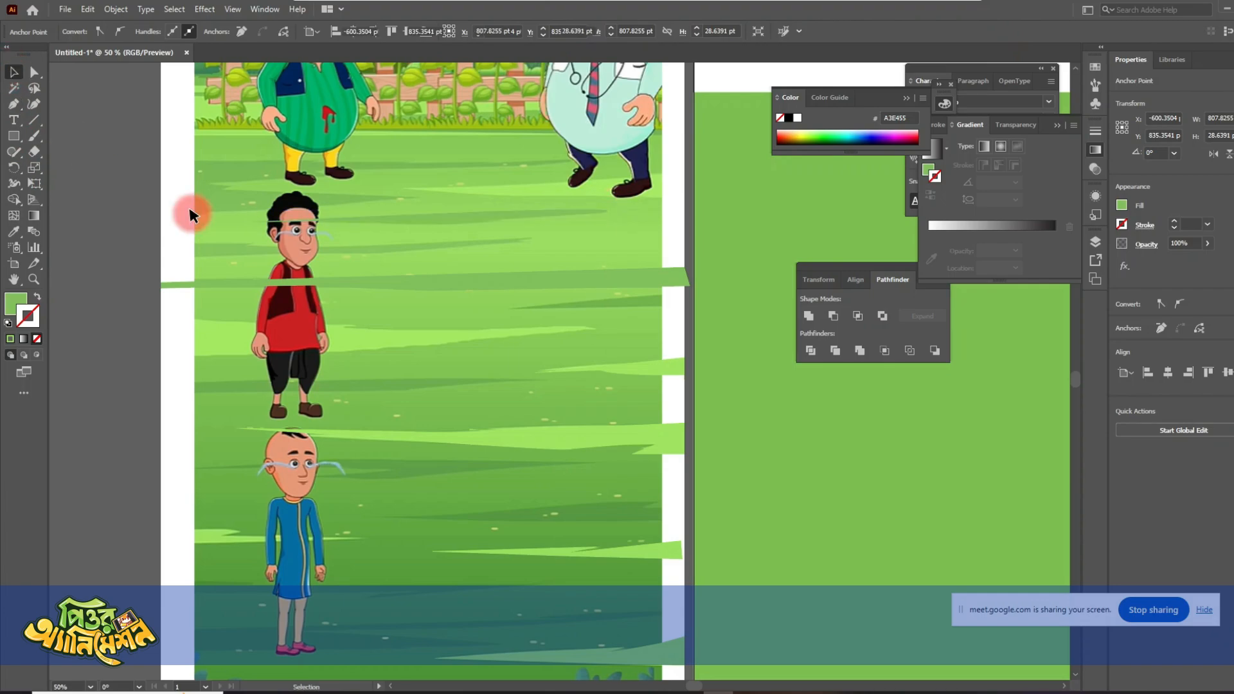
- Move all the traced grass streaks together from the reference picture onto the green ground of the second artboard and deselect them
{"action": "scroll", "coordinate": [478, 363], "scroll_direction": "down", "scroll_amount": 2}
{"action": "left_click_drag", "start_coordinate": [471, 488], "coordinate": [440, 461]}
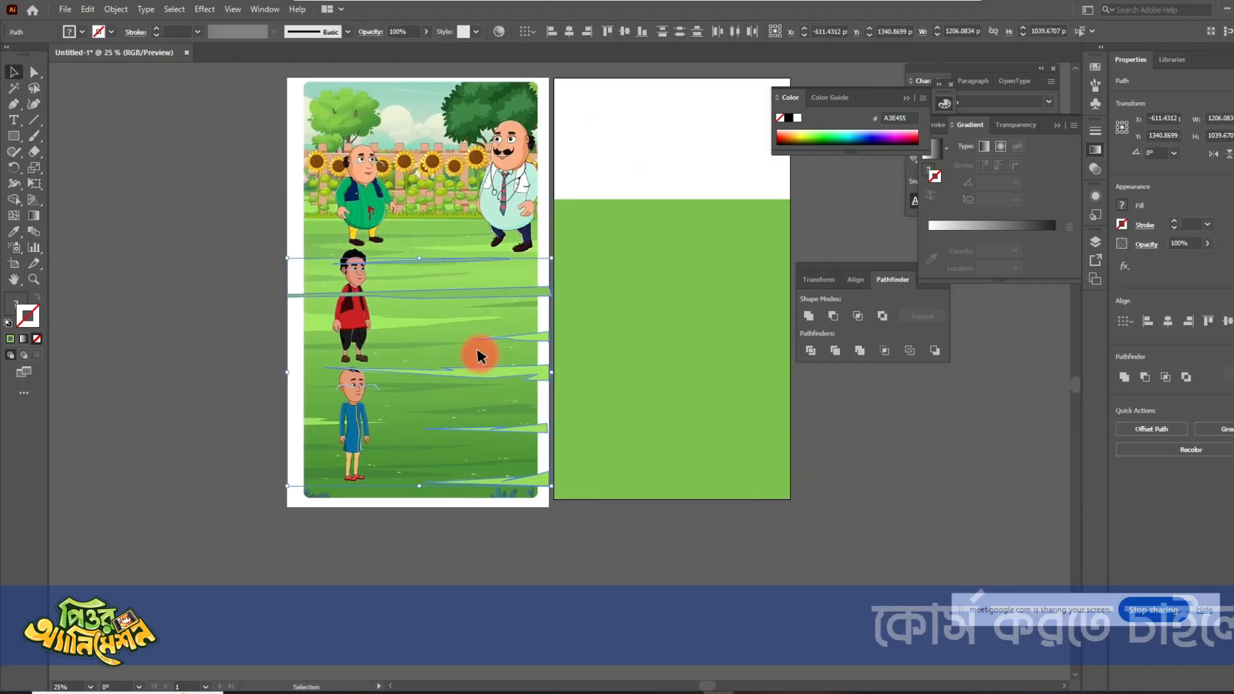
{"action": "left_click_drag", "start_coordinate": [479, 295], "coordinate": [722, 289]}
{"action": "left_click_drag", "start_coordinate": [784, 469], "coordinate": [631, 496]}
{"action": "scroll", "coordinate": [655, 437], "scroll_direction": "up", "scroll_amount": 1}
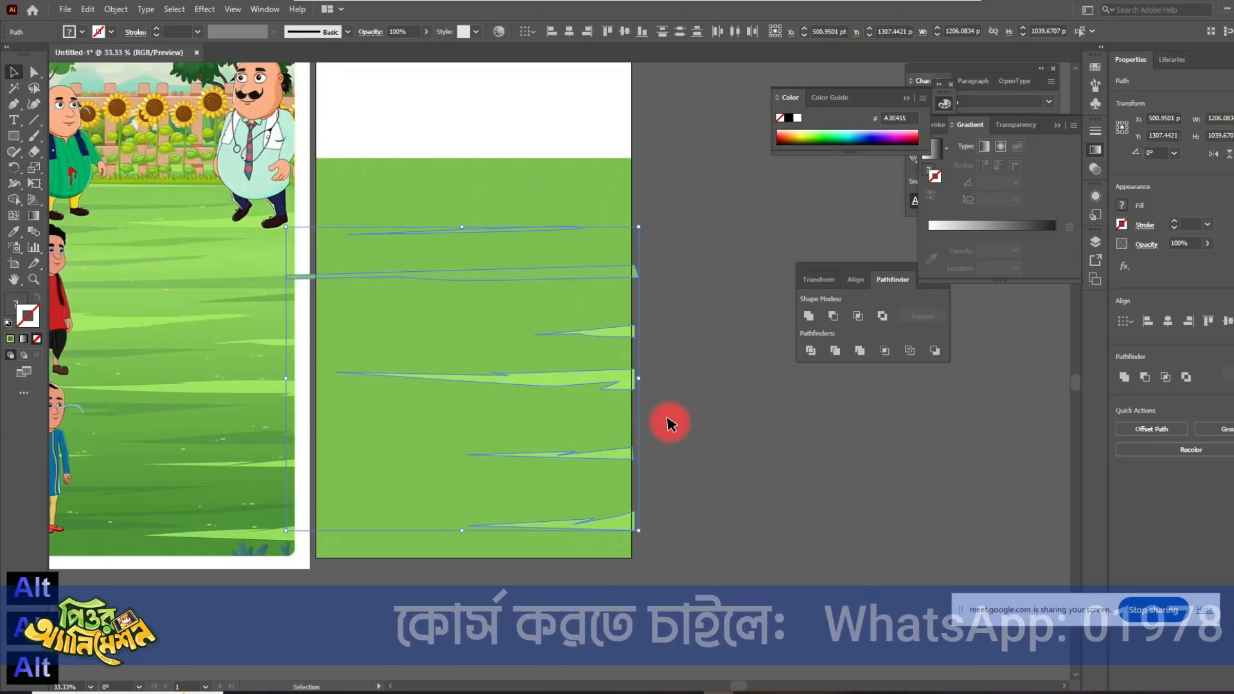
{"action": "left_click", "coordinate": [678, 283]}
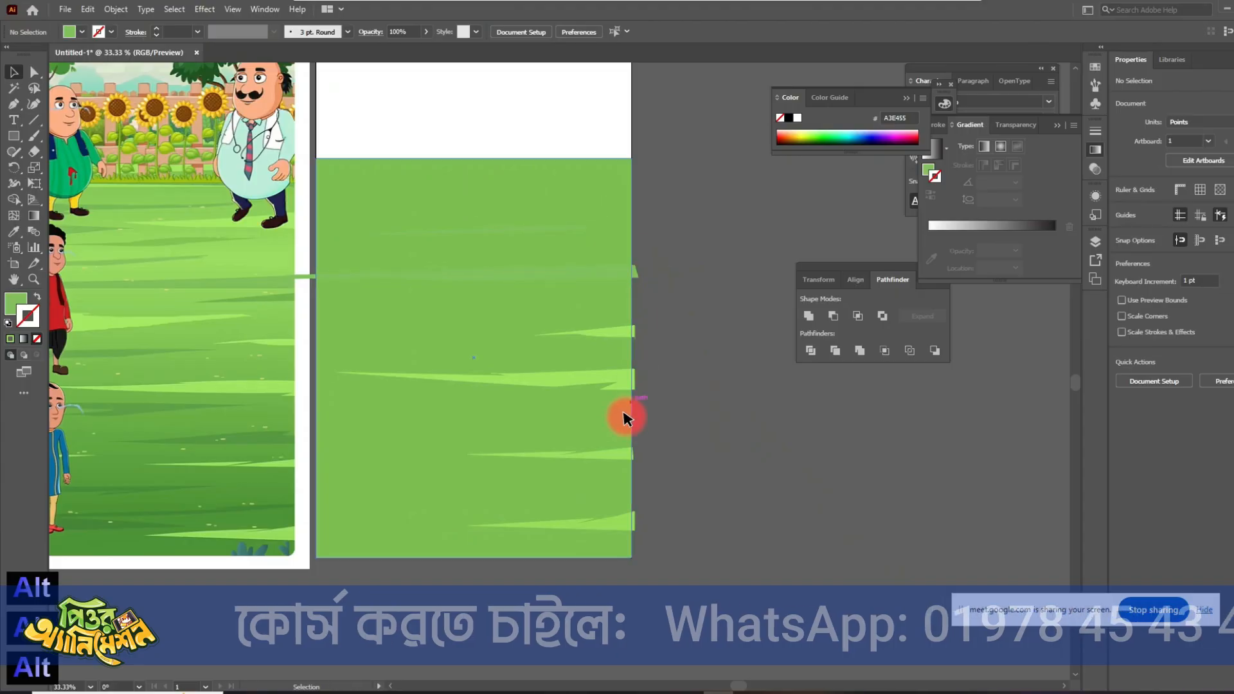
- Recolor the two uppermost streaks on the ground to the darker green 6A9B40 and deselect them
{"action": "scroll", "coordinate": [630, 384], "scroll_direction": "up", "scroll_amount": 5}
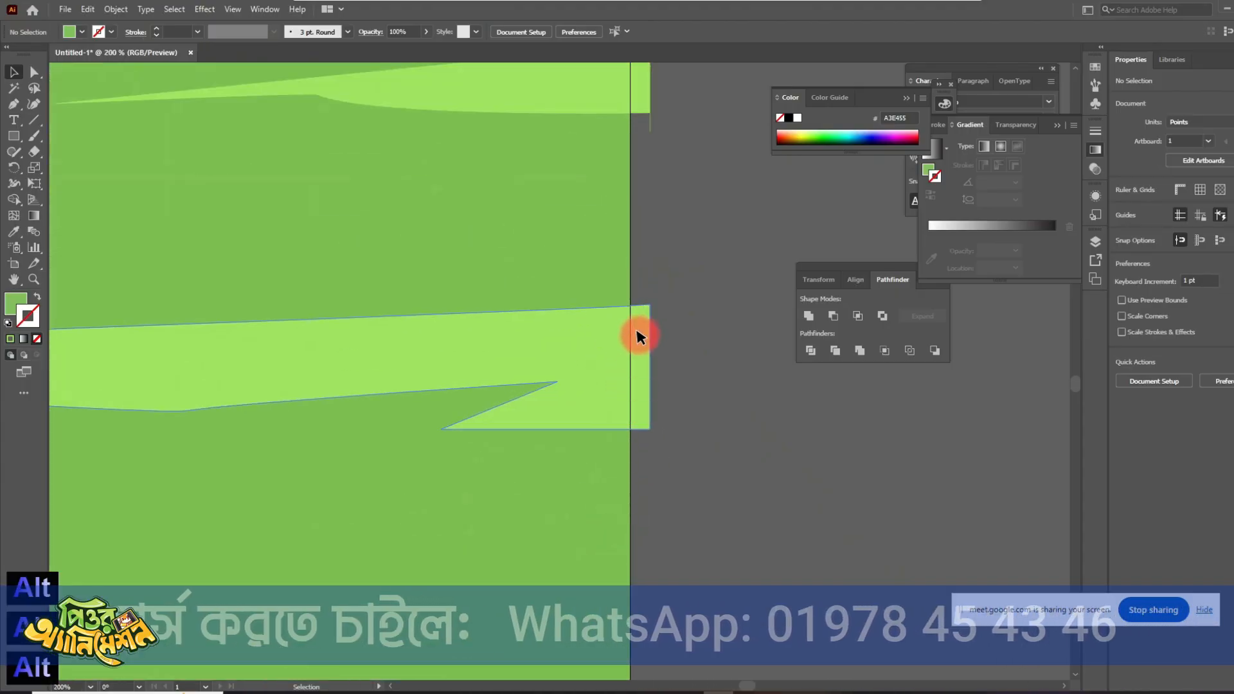
{"action": "scroll", "coordinate": [655, 500], "scroll_direction": "down", "scroll_amount": 3}
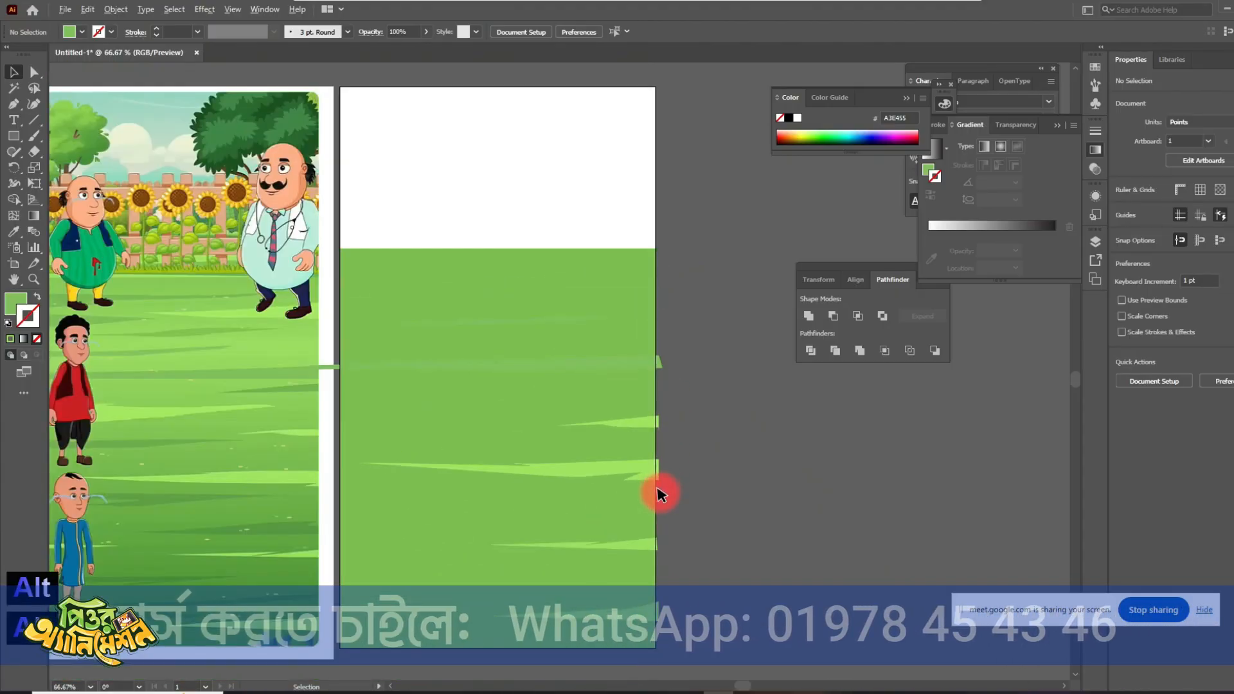
{"action": "scroll", "coordinate": [641, 432], "scroll_direction": "down", "scroll_amount": 2}
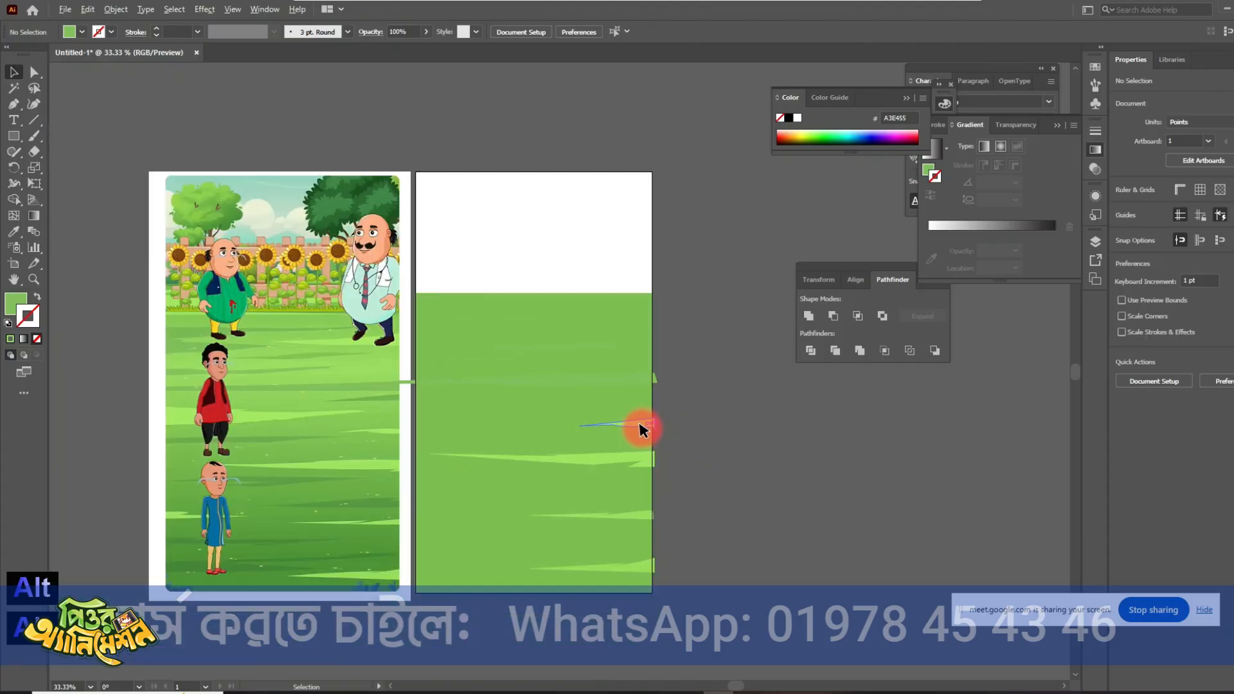
{"action": "scroll", "coordinate": [639, 441], "scroll_direction": "up", "scroll_amount": 3}
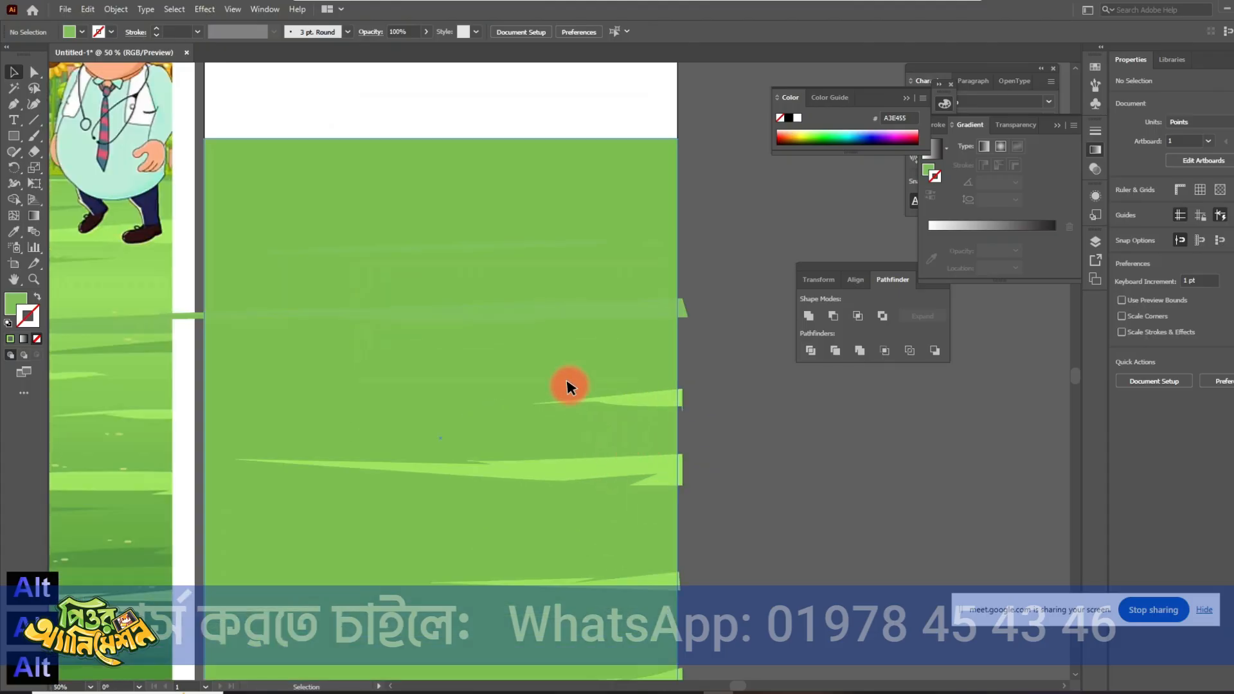
{"action": "left_click", "coordinate": [511, 310]}
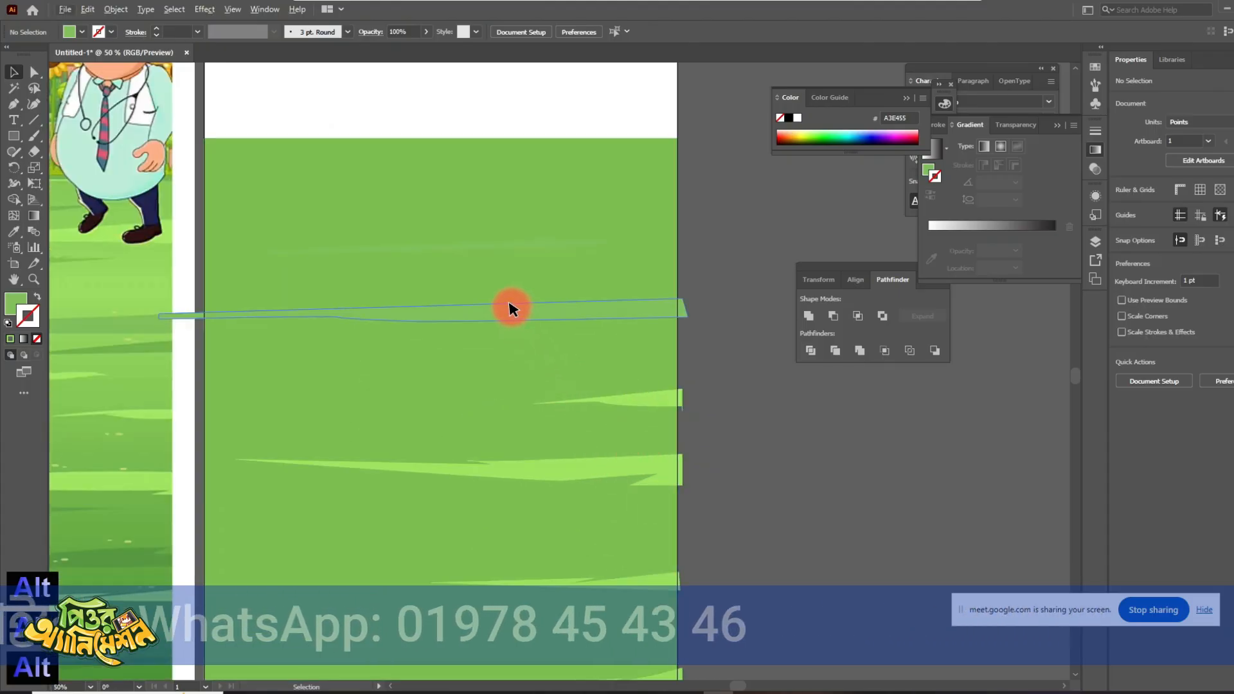
{"action": "left_click", "coordinate": [469, 246], "text": "shift"}
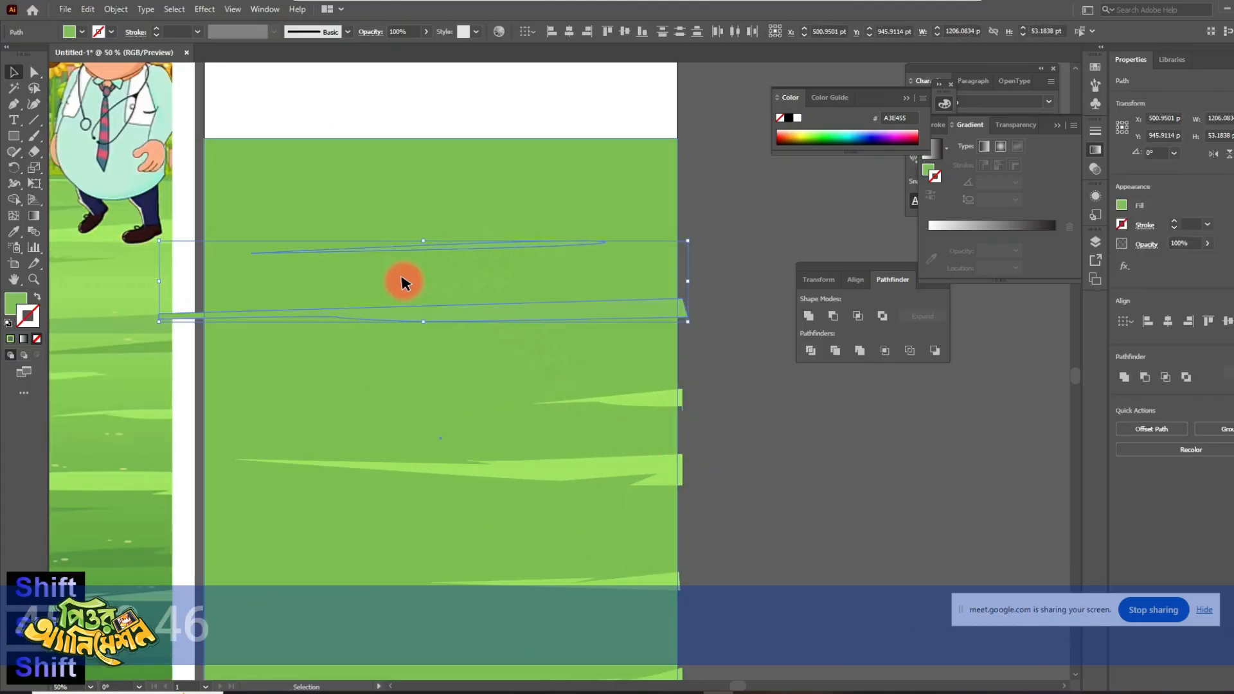
{"action": "double_click", "coordinate": [18, 297]}
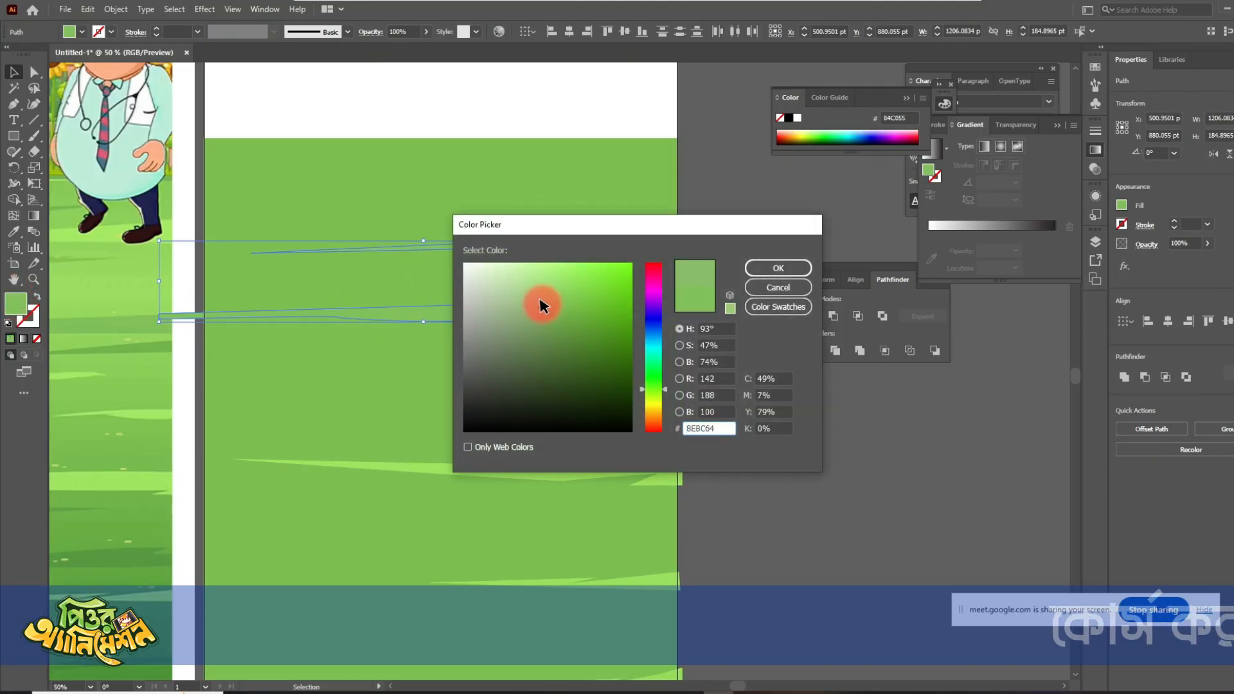
{"action": "left_click", "coordinate": [775, 278]}
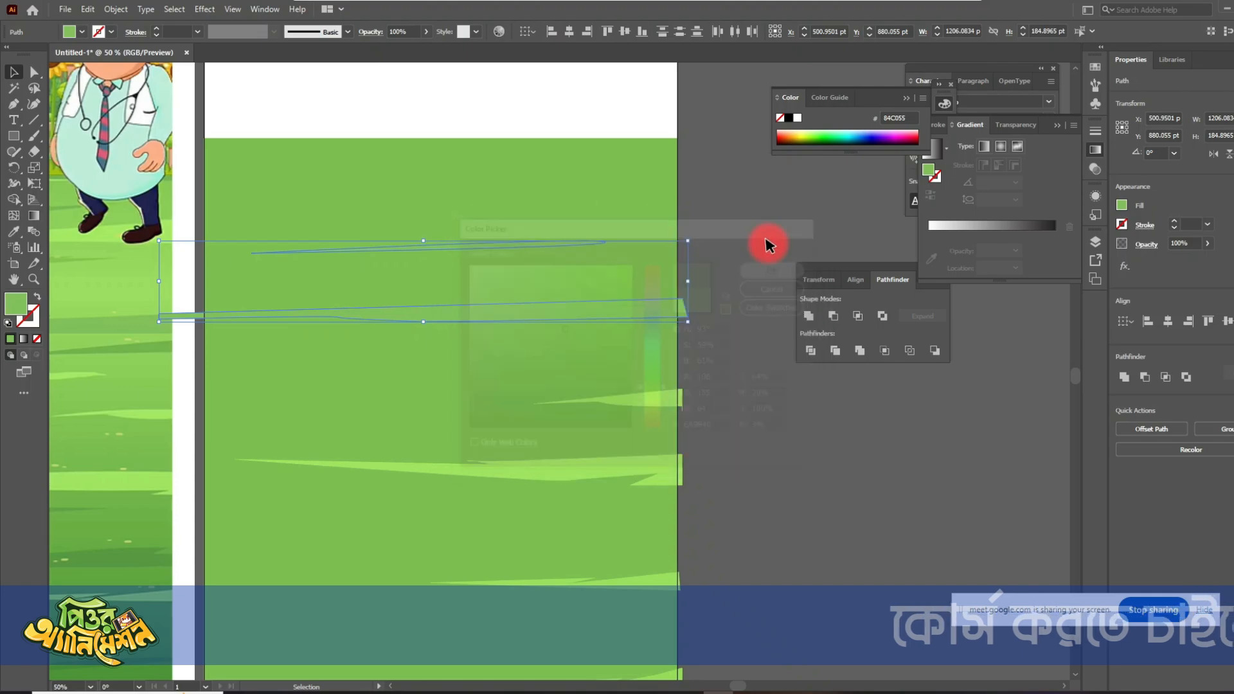
{"action": "left_click", "coordinate": [756, 234]}
- Lock the green ground rectangle on the second artboard
{"action": "scroll", "coordinate": [565, 441], "scroll_direction": "down", "scroll_amount": 3}
{"action": "scroll", "coordinate": [608, 520], "scroll_direction": "up", "scroll_amount": 2}
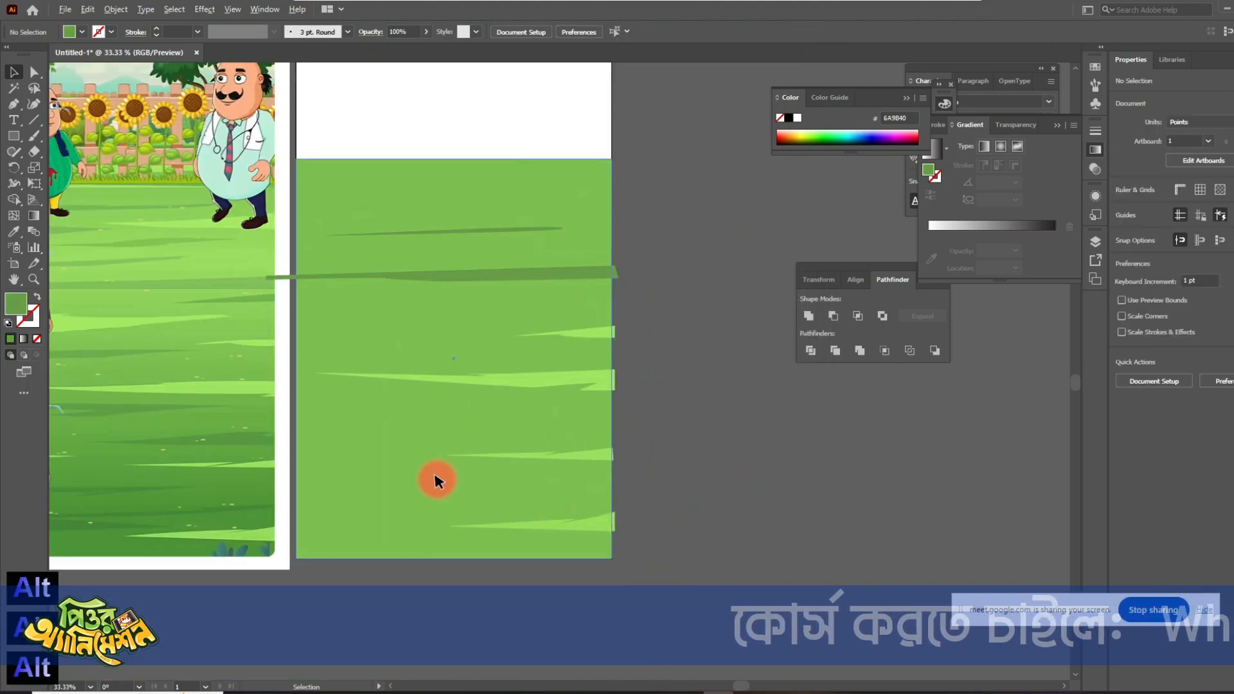
{"action": "left_click", "coordinate": [351, 443], "text": "ctrl"}
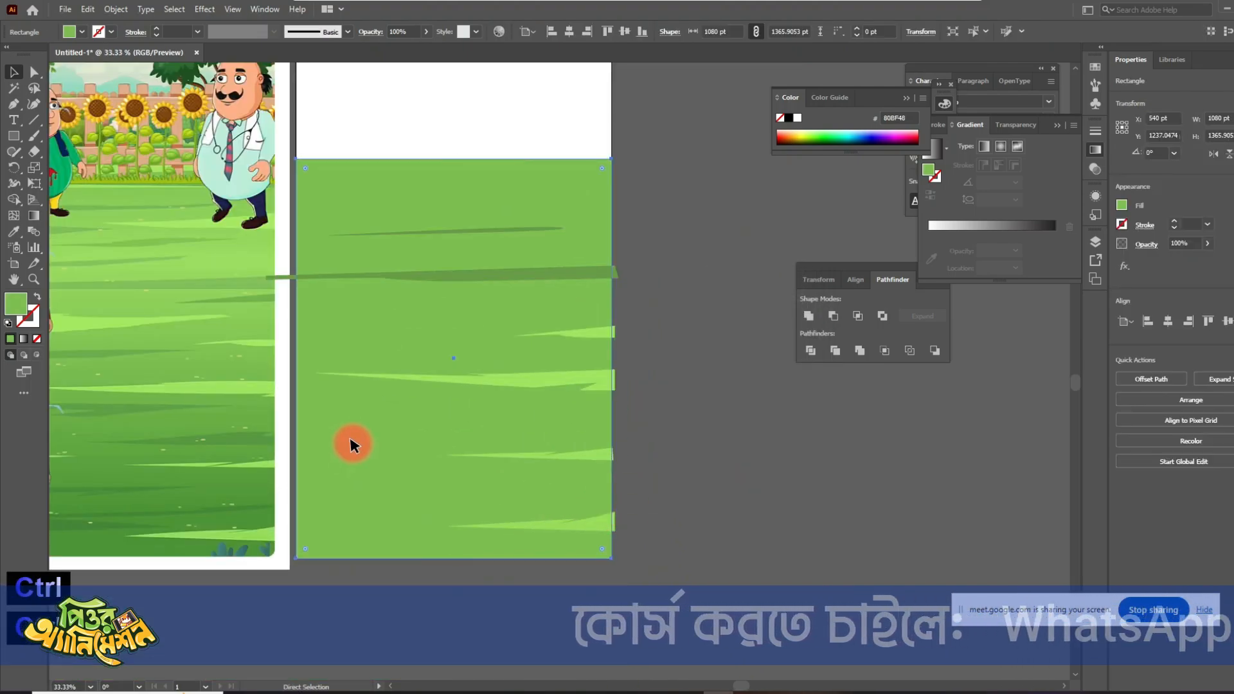
{"action": "key", "text": "ctrl+z"}
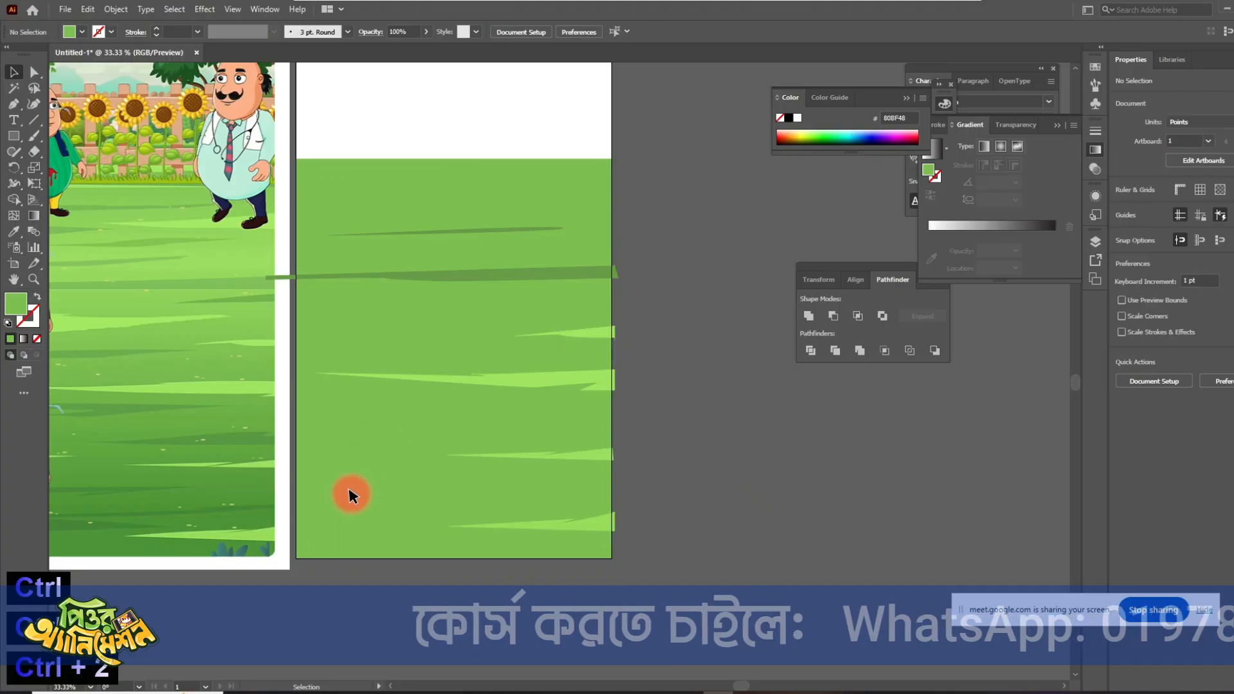
- Duplicate all the grass streaks, rotate the copy 180°, and place it so its streaks start at the ground's left edge
{"action": "key", "text": "alt"}
{"action": "key", "text": "alt"}
{"action": "key", "text": "alt"}
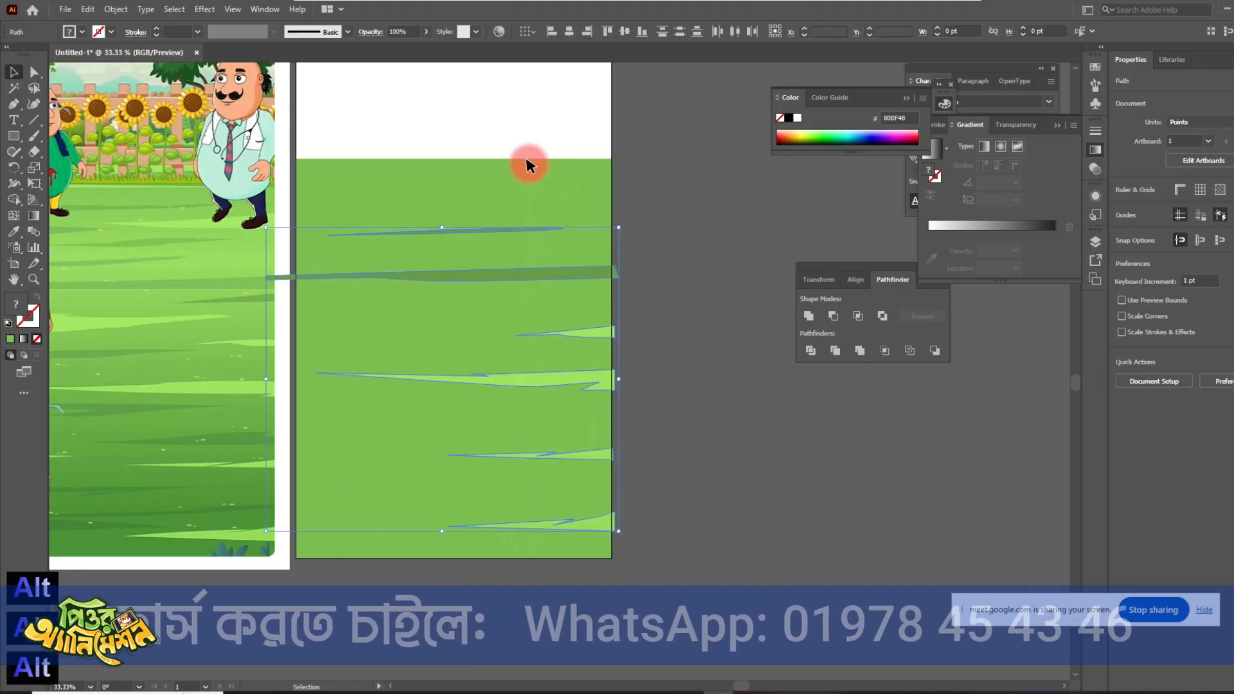
{"action": "left_click", "coordinate": [521, 270]}
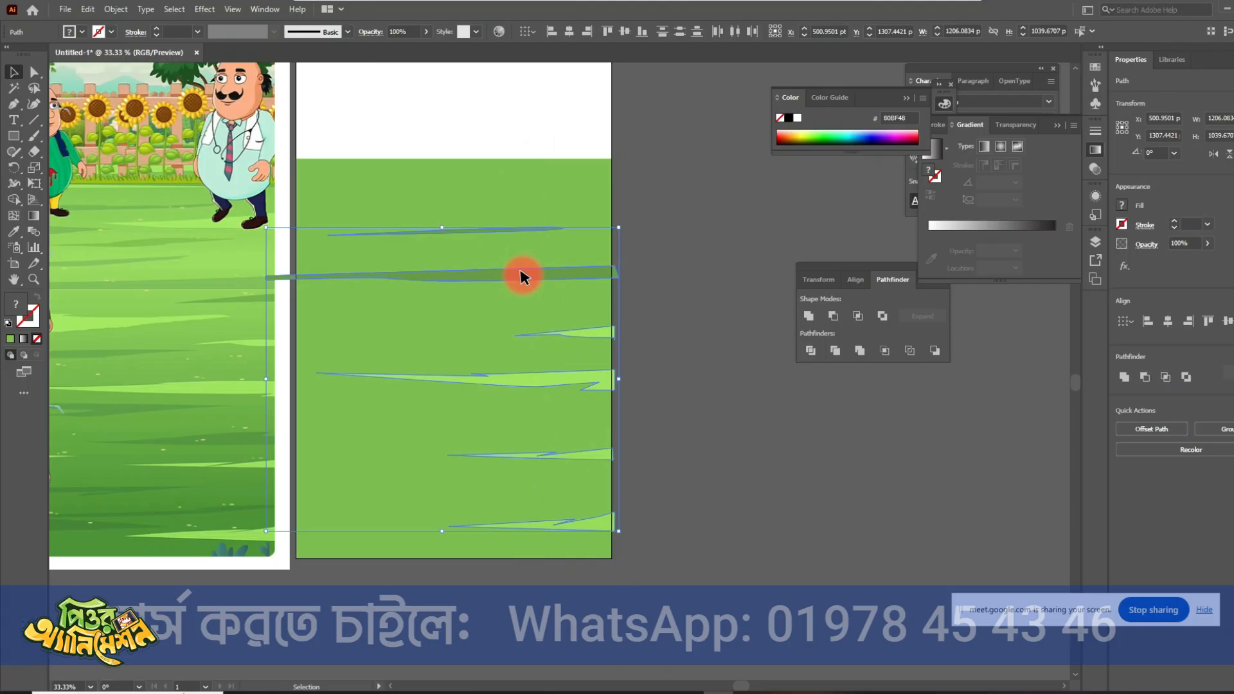
{"action": "left_click_drag", "start_coordinate": [521, 276], "coordinate": [574, 346]}
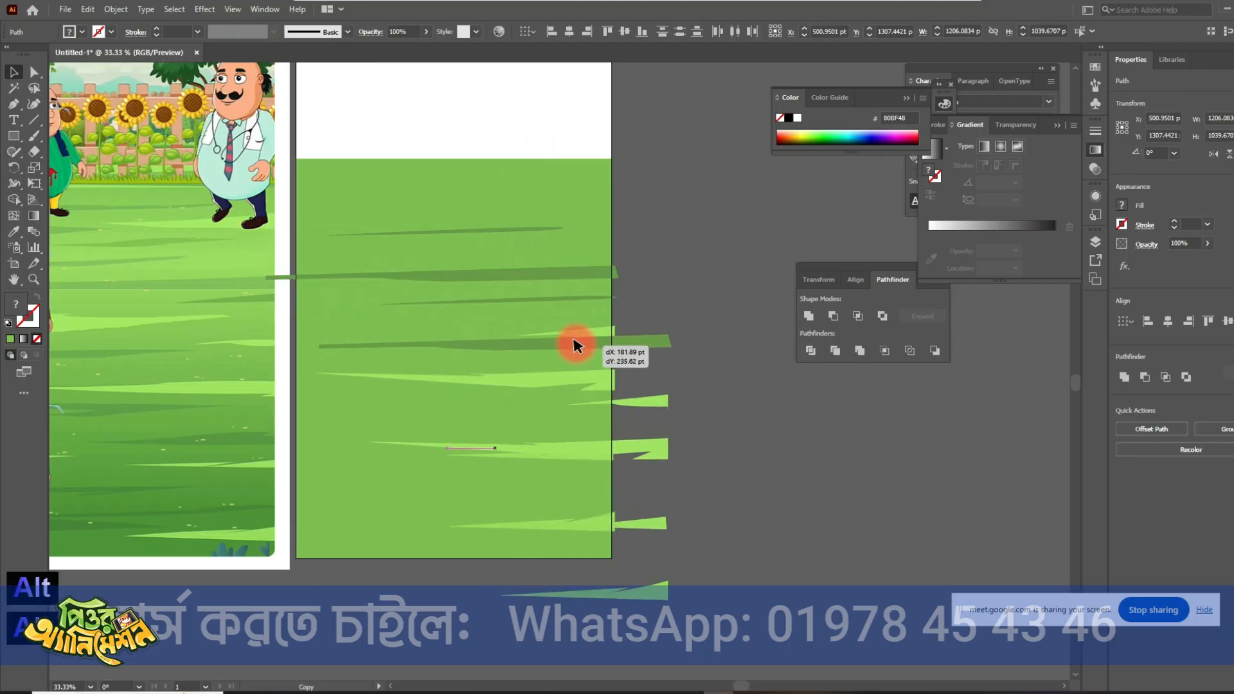
{"action": "mouse_move", "coordinate": [678, 453]}
{"action": "left_mouse_down"}
{"action": "mouse_move", "coordinate": [413, 165]}
{"action": "mouse_move", "coordinate": [162, 445]}
{"action": "left_mouse_up"}
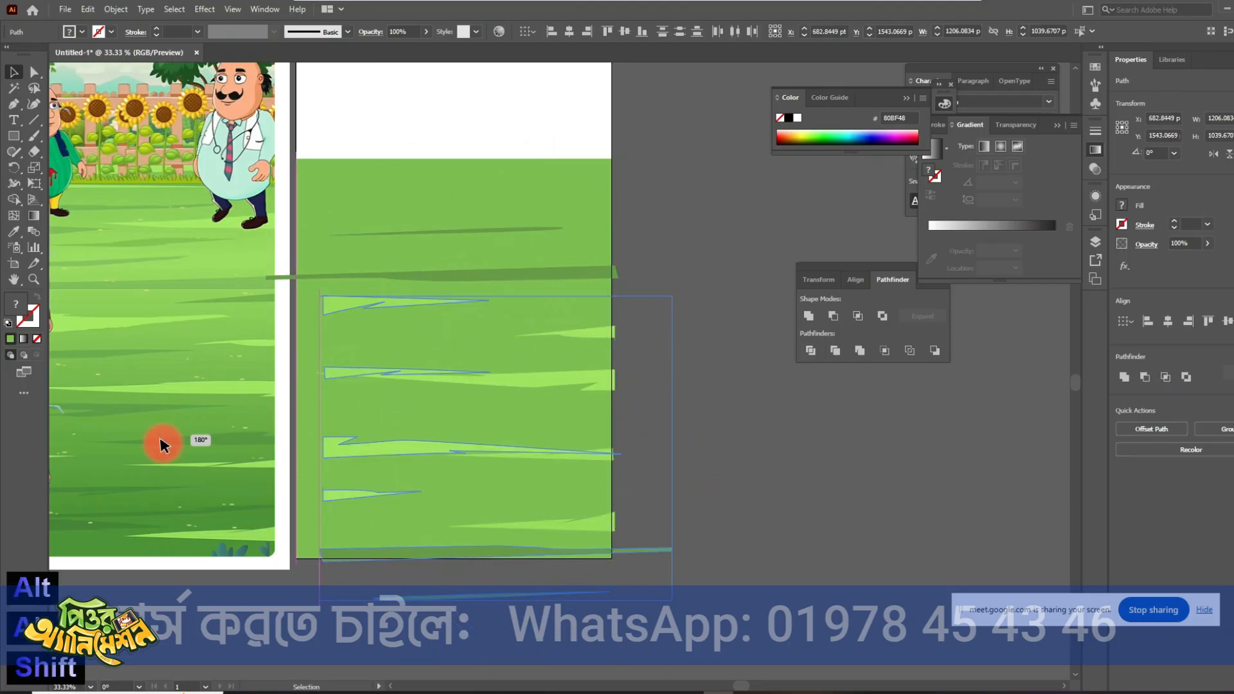
{"action": "mouse_move", "coordinate": [341, 375]}
{"action": "left_mouse_down"}
{"action": "mouse_move", "coordinate": [308, 268]}
{"action": "mouse_move", "coordinate": [281, 261]}
{"action": "mouse_move", "coordinate": [283, 308]}
{"action": "mouse_move", "coordinate": [300, 316]}
{"action": "left_mouse_up"}
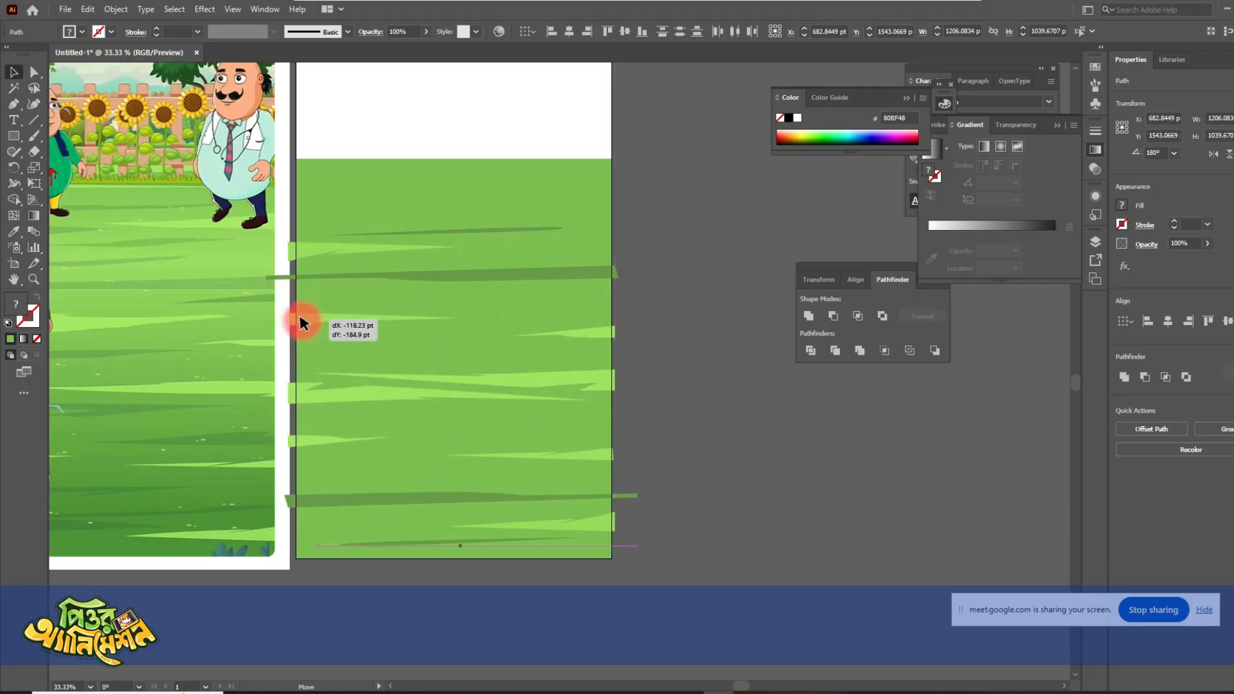
{"action": "left_click", "coordinate": [659, 399]}
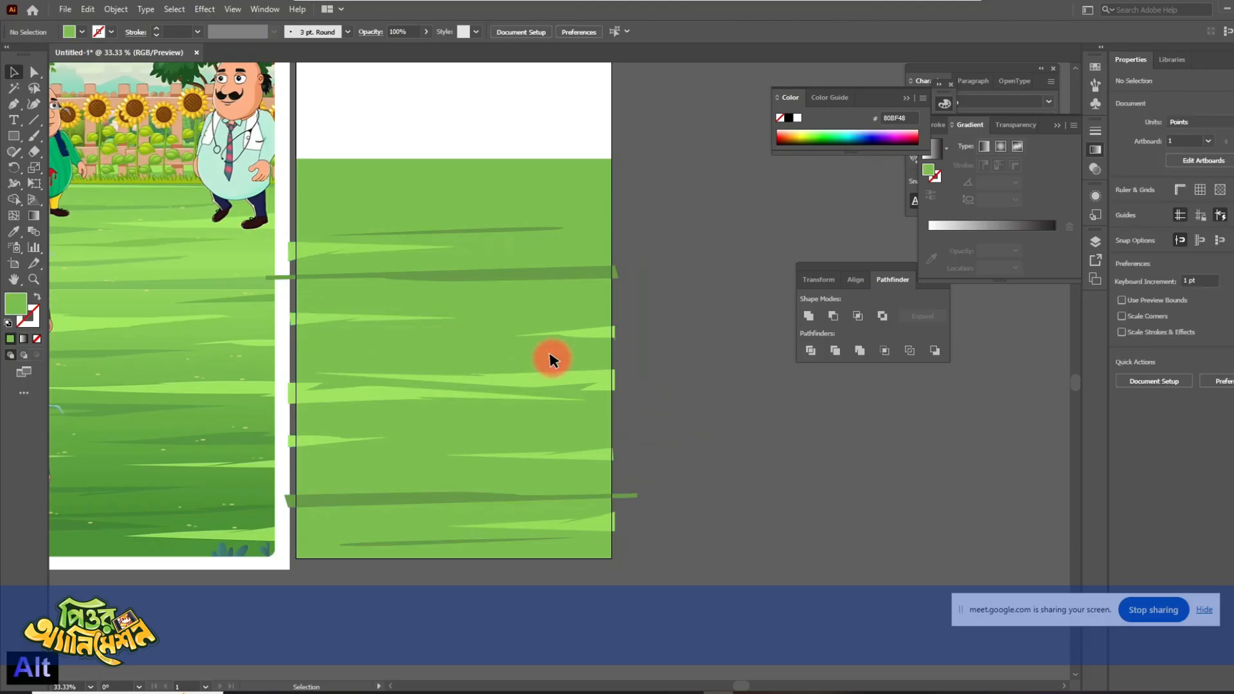
- Give the large rotated streak at the ground's left edge and the short streak at its right edge the sampled dark green 6A9B40
{"action": "scroll", "coordinate": [551, 358], "scroll_direction": "up", "scroll_amount": 2, "text": "alt"}
{"action": "left_click", "coordinate": [339, 169]}
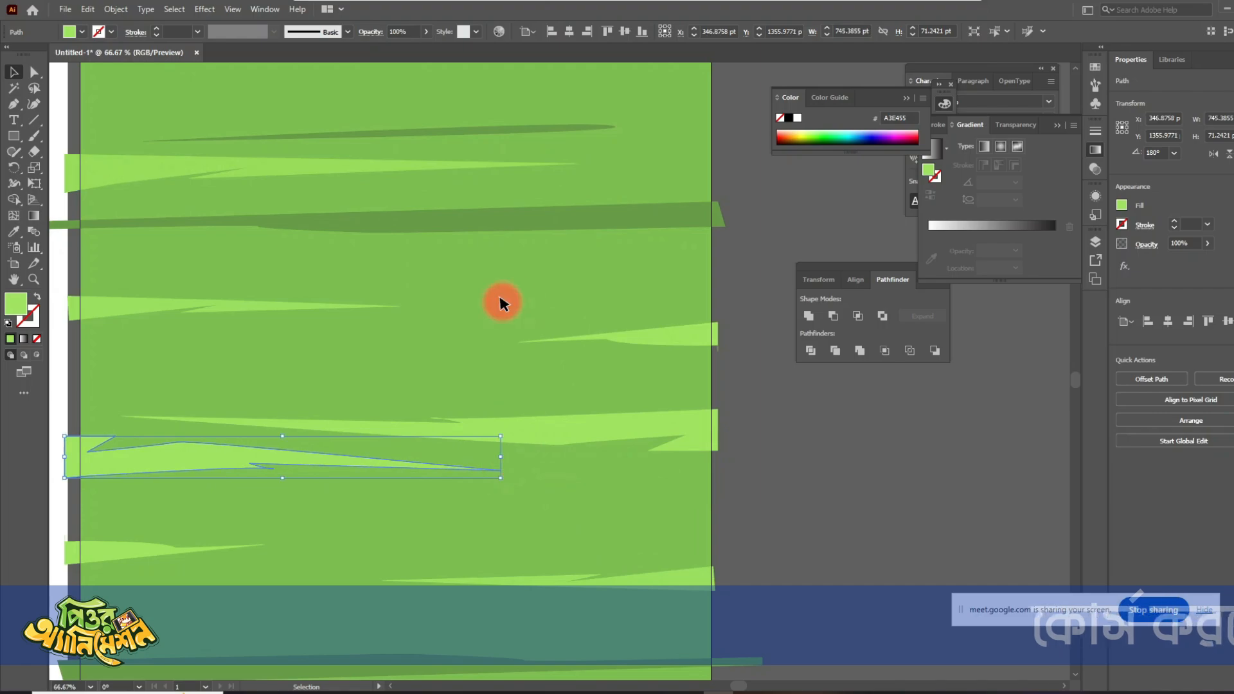
{"action": "key", "text": "i"}
{"action": "left_click", "coordinate": [525, 226]}
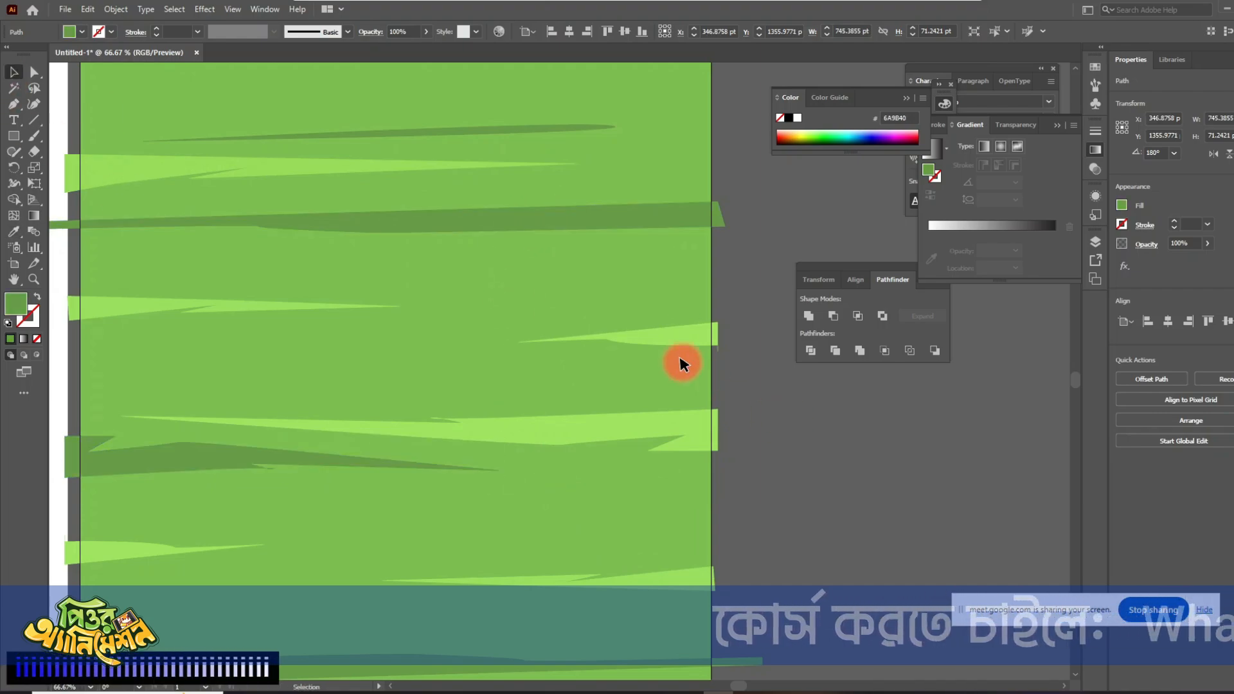
{"action": "left_click", "coordinate": [677, 331], "text": "ctrl"}
{"action": "left_click", "coordinate": [620, 218]}
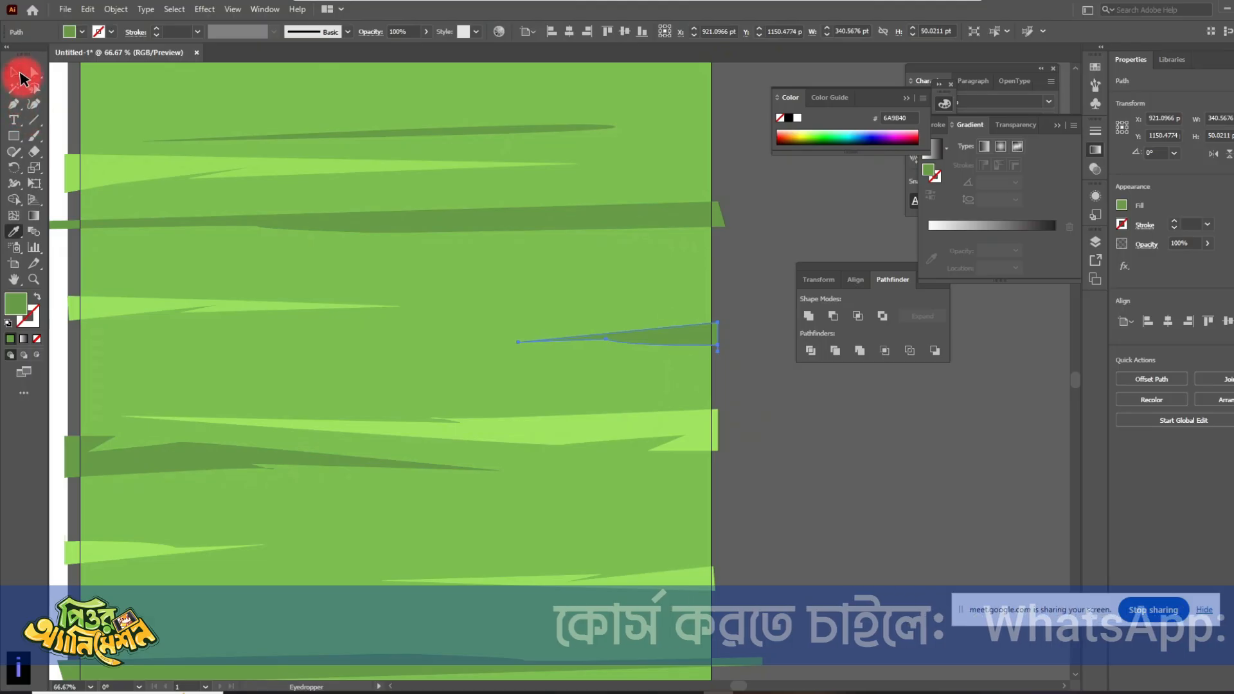
{"action": "left_click", "coordinate": [13, 72]}
{"action": "left_click", "coordinate": [746, 463]}
- Copy the long light streak to just below the ground's upper edge and the dark left-edge streak onto that edge
{"action": "scroll", "coordinate": [578, 425], "scroll_direction": "down", "scroll_amount": 2}
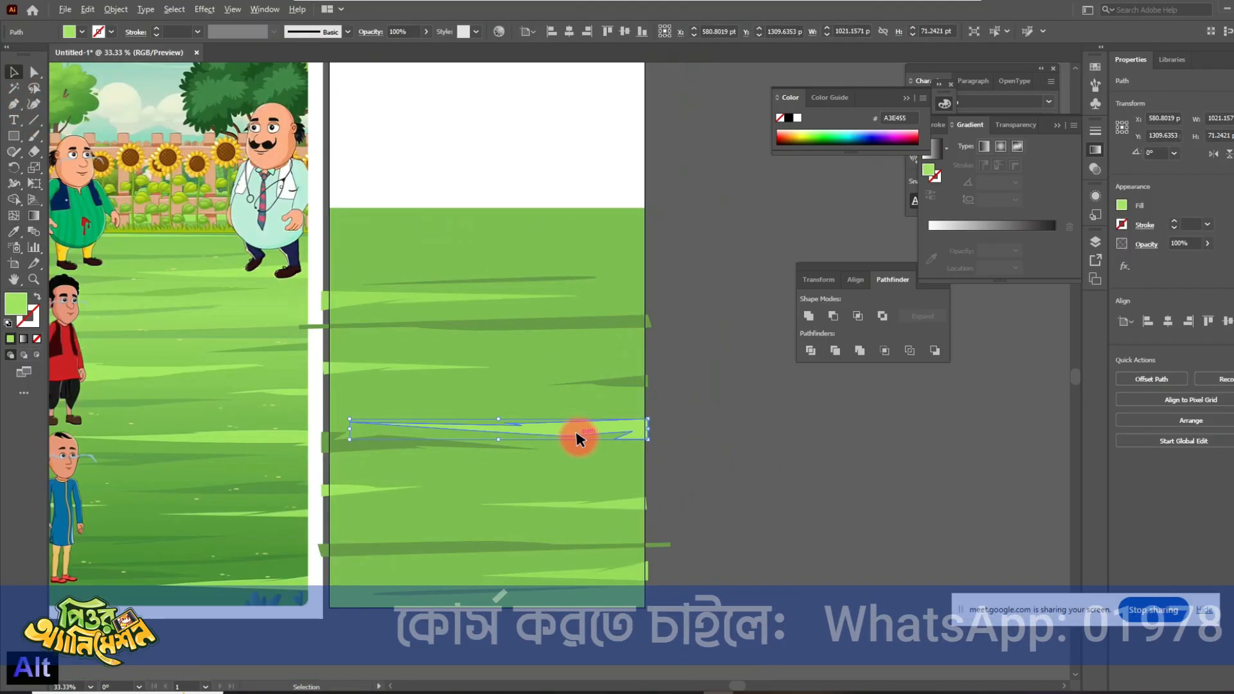
{"action": "left_click_drag", "start_coordinate": [579, 435], "coordinate": [576, 251]}
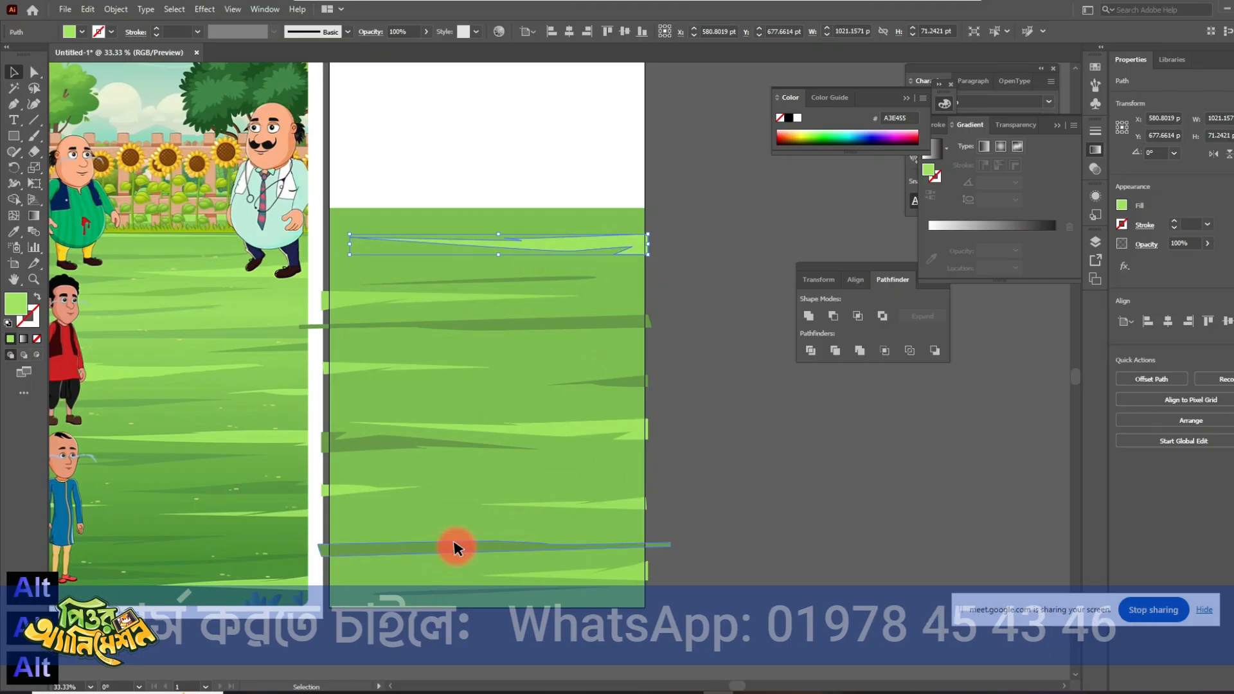
{"action": "left_click_drag", "start_coordinate": [457, 337], "coordinate": [494, 210]}
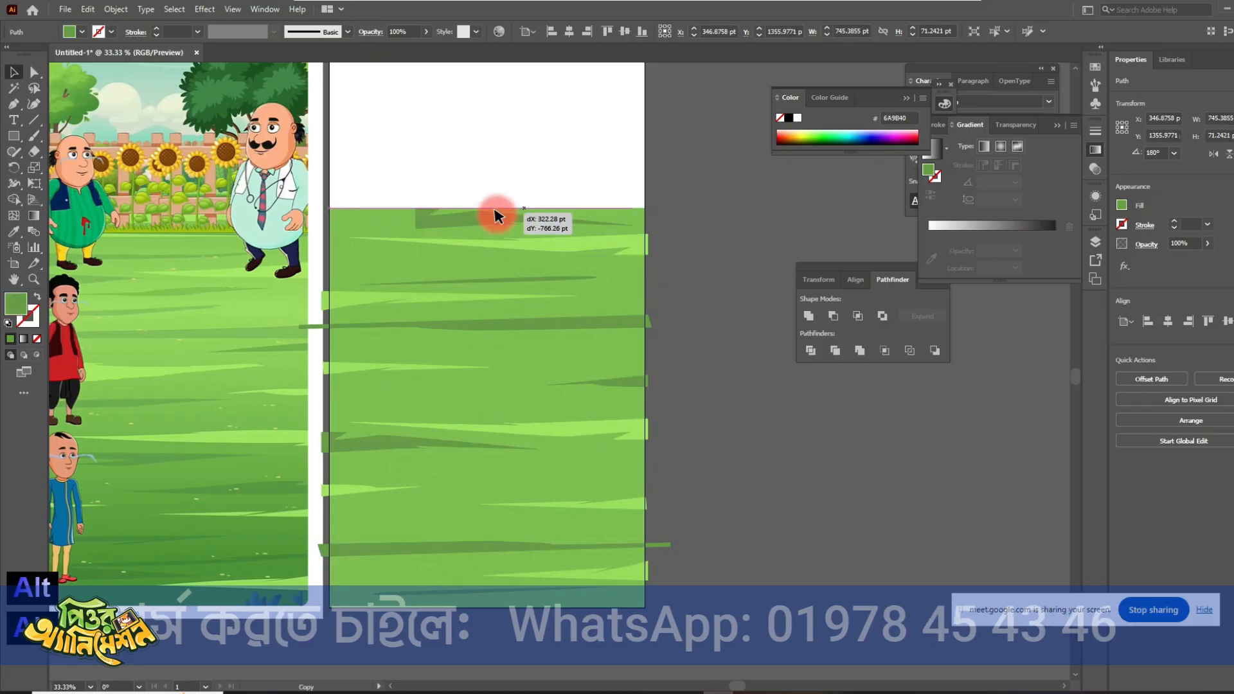
{"action": "left_click", "coordinate": [691, 460]}
{"action": "scroll", "coordinate": [622, 529], "scroll_direction": "down", "scroll_amount": 2}
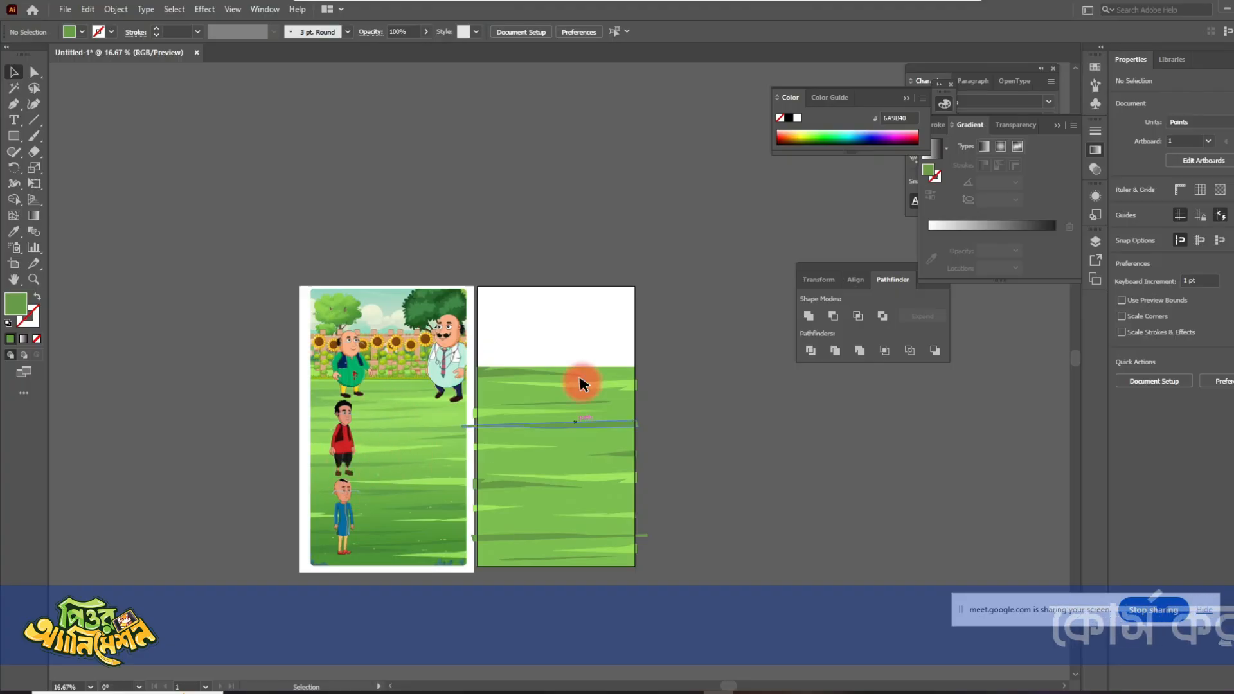
- Group all the grass streaks on the ground into one object, keeping the group in its place
{"action": "scroll", "coordinate": [572, 476], "scroll_direction": "up", "scroll_amount": 1, "text": "alt"}
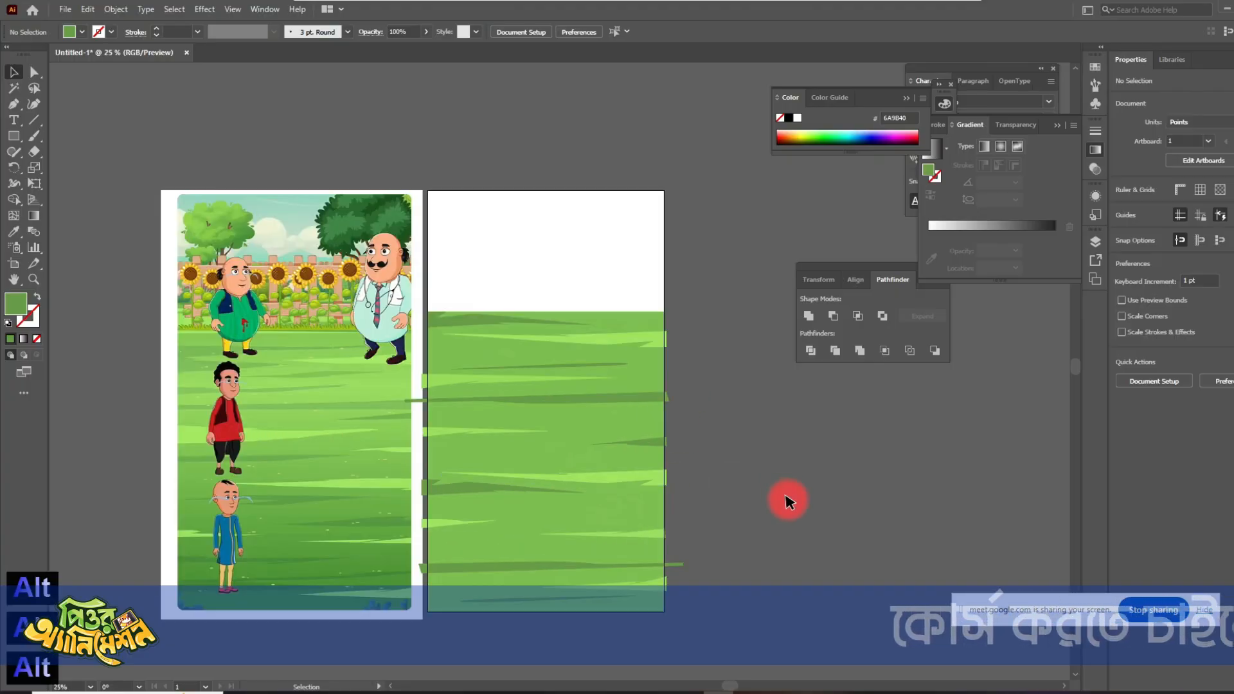
{"action": "left_click", "coordinate": [459, 243]}
{"action": "key", "text": "ctrl+g"}
{"action": "left_click", "coordinate": [771, 534]}
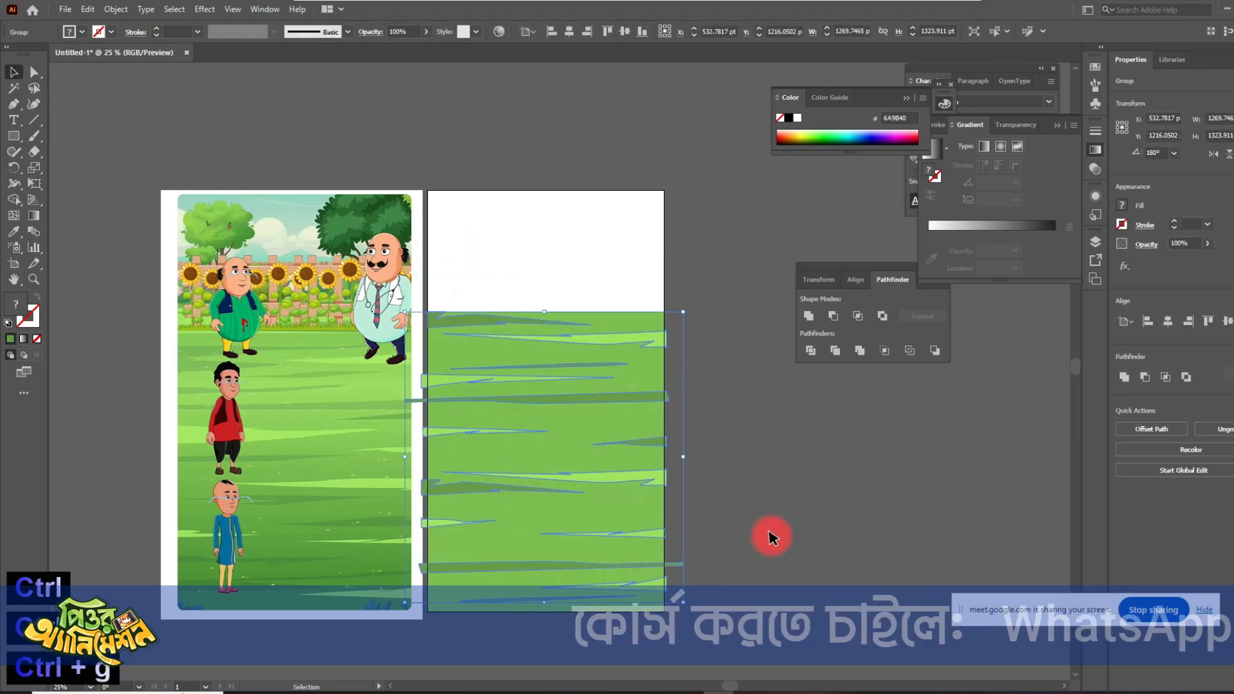
{"action": "left_click_drag", "start_coordinate": [605, 403], "coordinate": [774, 435]}
{"action": "key", "text": "ctrl+z"}
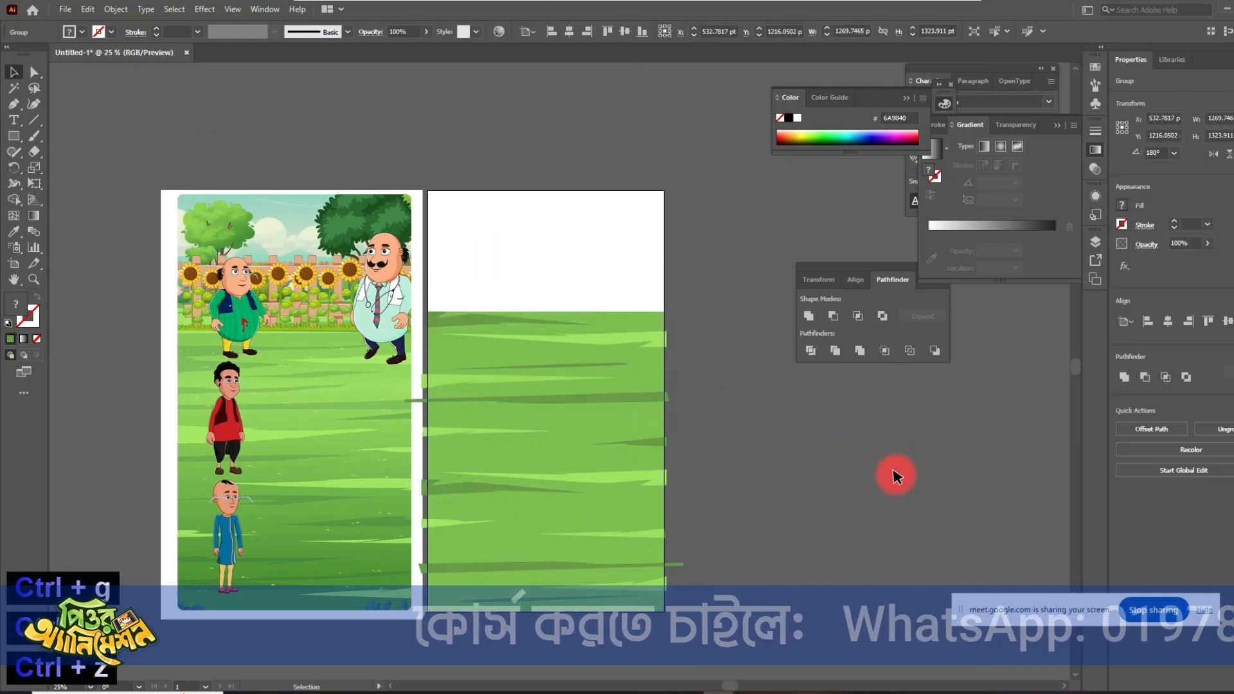
- Draw two rectangles, about 21 × 10 pt and 11 × 8 pt, over the reference picture's grass specks in light green 9CDF57
{"action": "scroll", "coordinate": [572, 453], "scroll_direction": "up", "scroll_amount": 2, "text": "alt"}
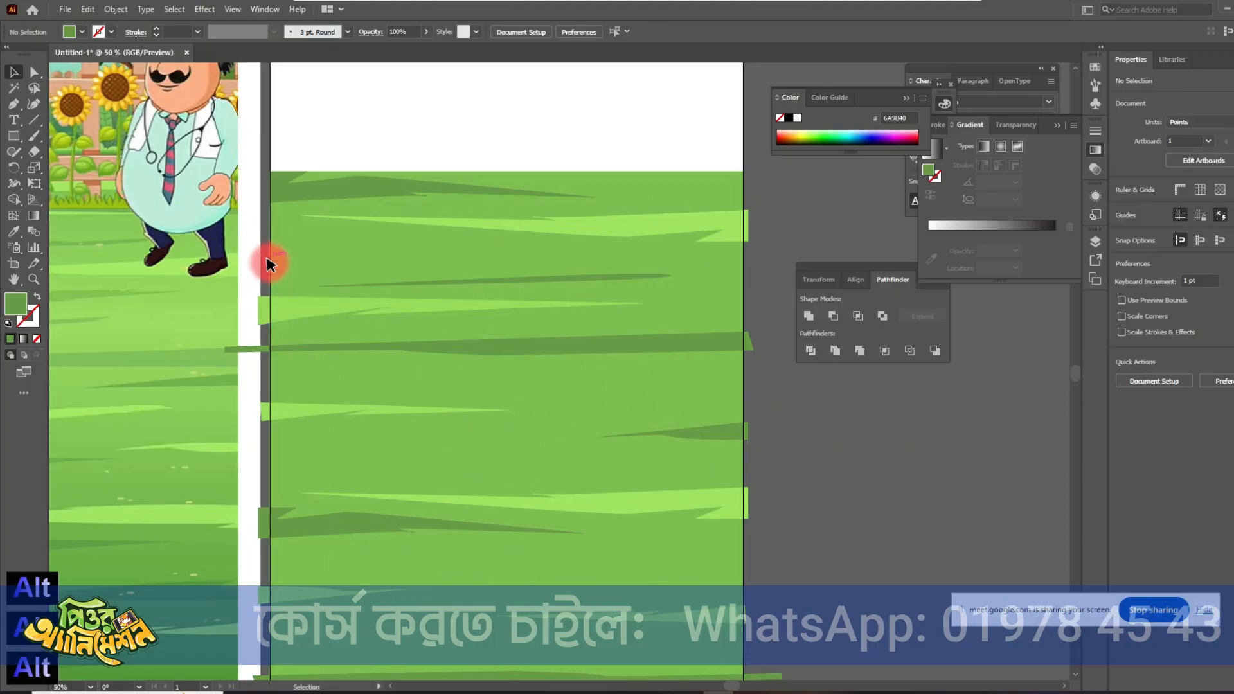
{"action": "scroll", "coordinate": [258, 428], "scroll_direction": "up", "scroll_amount": 1, "text": "alt"}
{"action": "scroll", "coordinate": [405, 463], "scroll_direction": "down", "scroll_amount": 2, "text": "alt"}
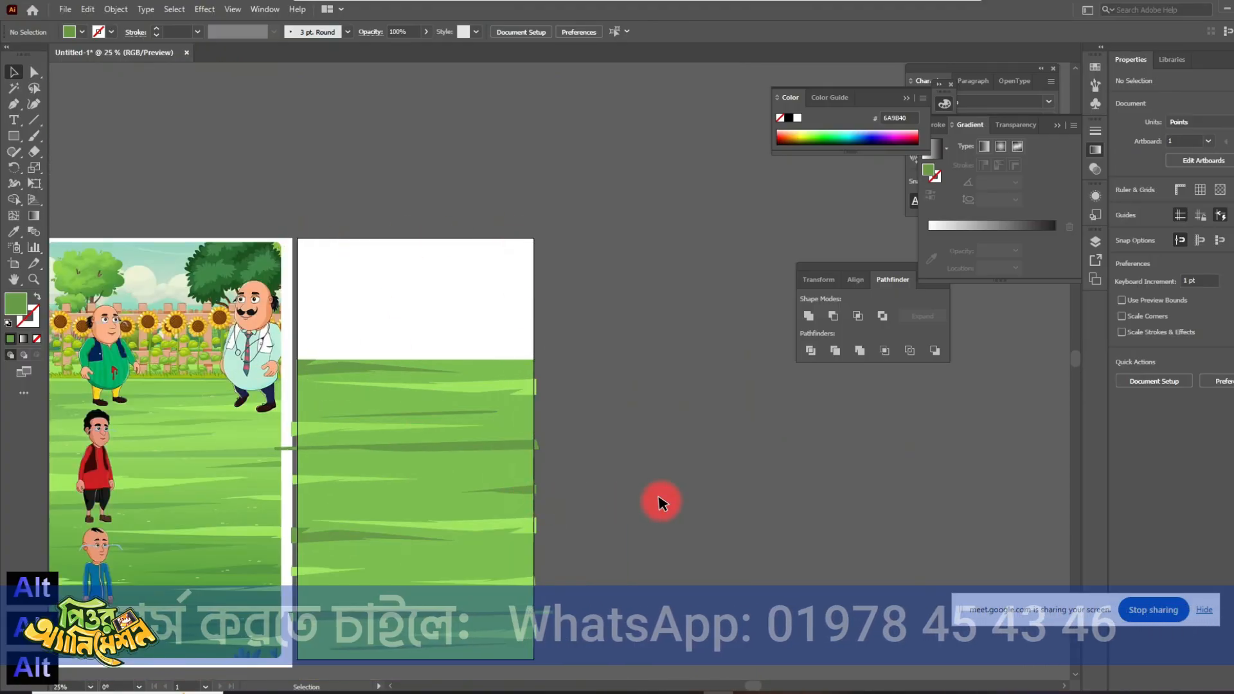
{"action": "scroll", "coordinate": [427, 435], "scroll_direction": "up", "scroll_amount": 4, "text": "alt"}
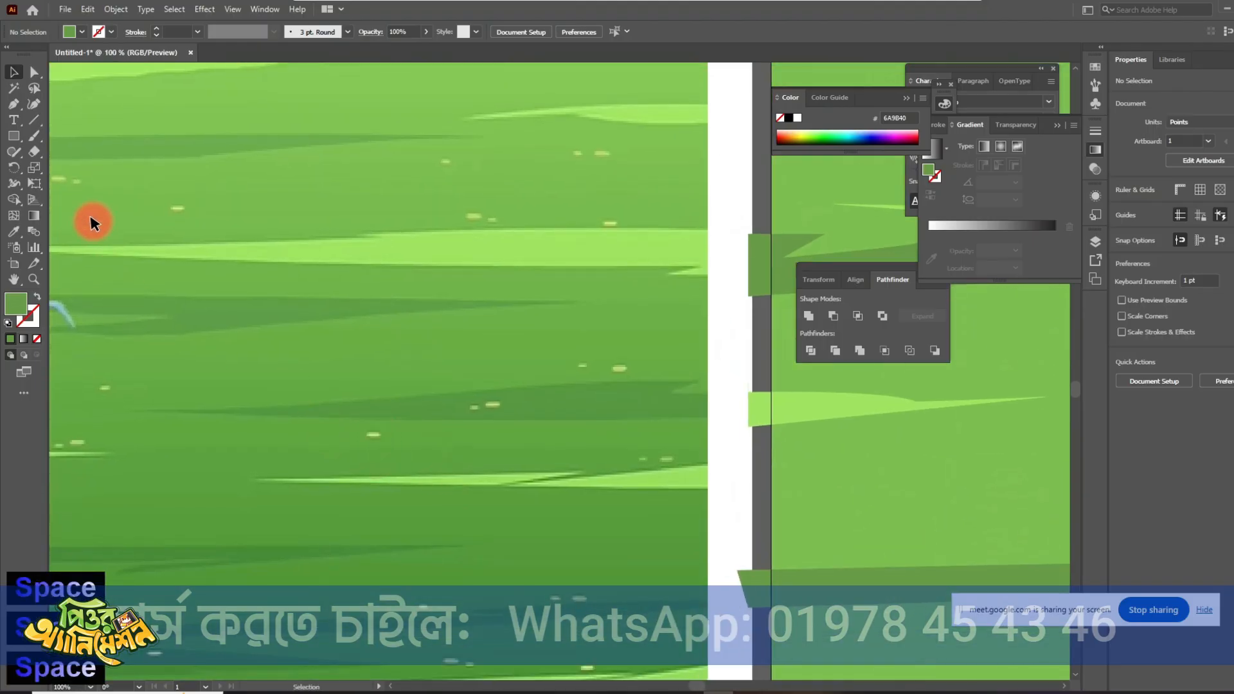
{"action": "left_click", "coordinate": [14, 135]}
{"action": "scroll", "coordinate": [607, 379], "scroll_direction": "up", "scroll_amount": 2, "text": "alt"}
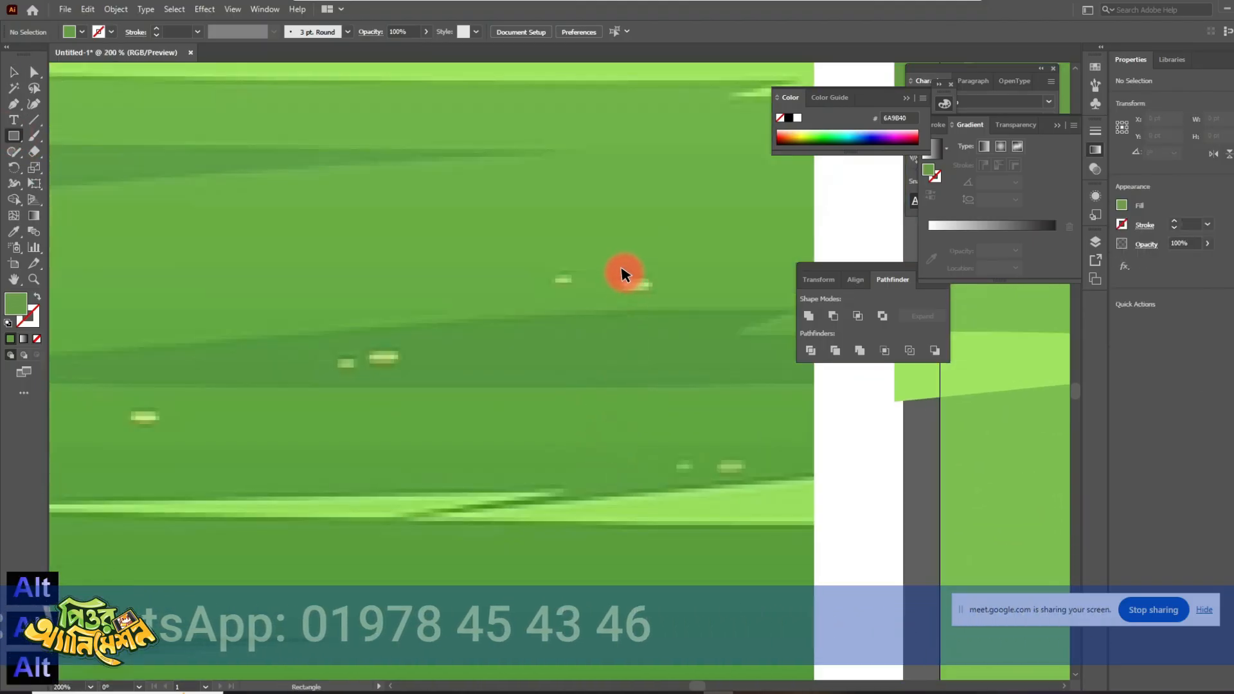
{"action": "left_click_drag", "start_coordinate": [630, 283], "coordinate": [656, 293]}
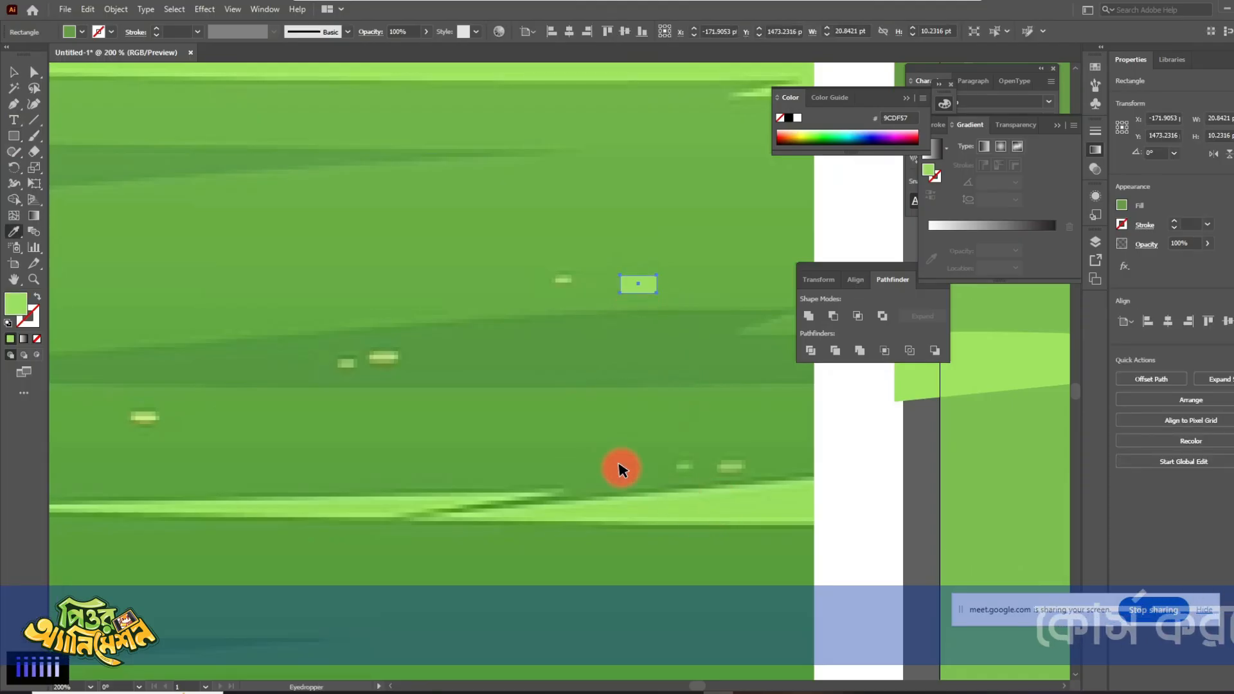
{"action": "left_click", "coordinate": [7, 134]}
{"action": "left_click_drag", "start_coordinate": [553, 273], "coordinate": [572, 283]}
- Draw two flat ellipses above the rectangular specks, the one farther right about 36 × 6 pt
{"action": "left_click_drag", "start_coordinate": [13, 136], "coordinate": [57, 169]}
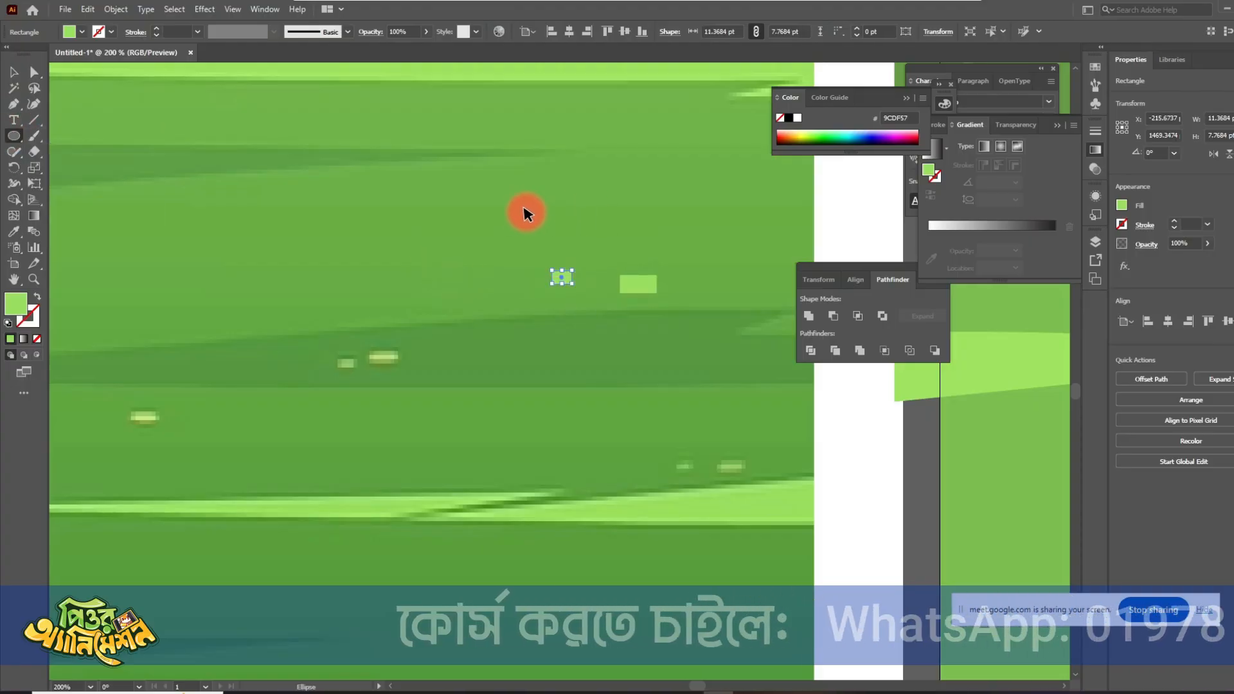
{"action": "left_click_drag", "start_coordinate": [524, 209], "coordinate": [553, 224]}
{"action": "left_click_drag", "start_coordinate": [690, 254], "coordinate": [754, 263]}
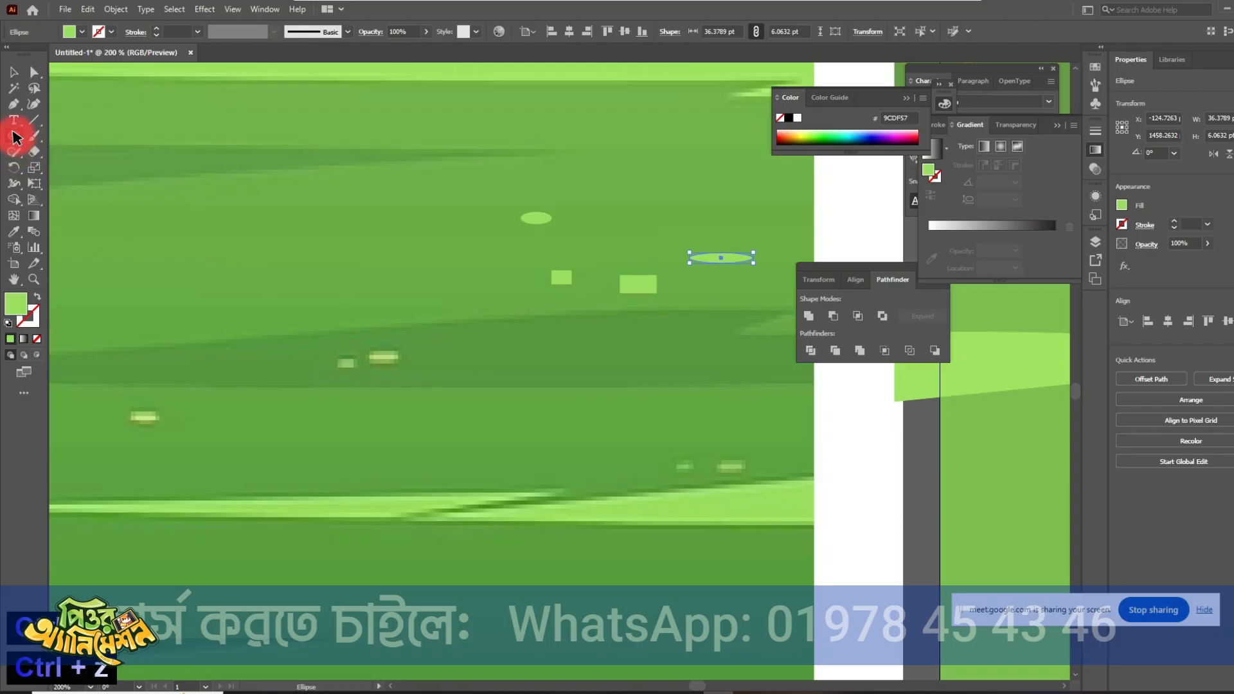
- Draw two rounded rectangles, about 15 × 9 pt and 12 × 6 pt, over the pair of specks on the dark streak
{"action": "left_click_drag", "start_coordinate": [17, 137], "coordinate": [64, 151]}
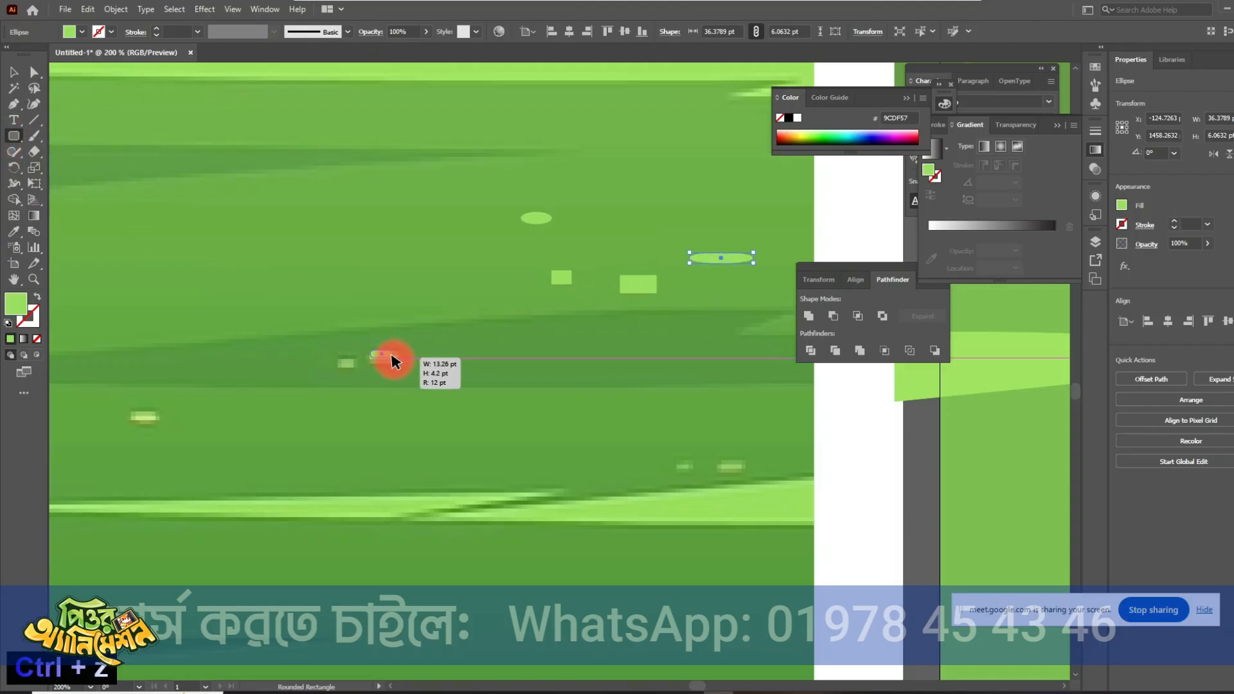
{"action": "left_click_drag", "start_coordinate": [395, 368], "coordinate": [395, 369]}
{"action": "left_click_drag", "start_coordinate": [336, 357], "coordinate": [355, 371]}
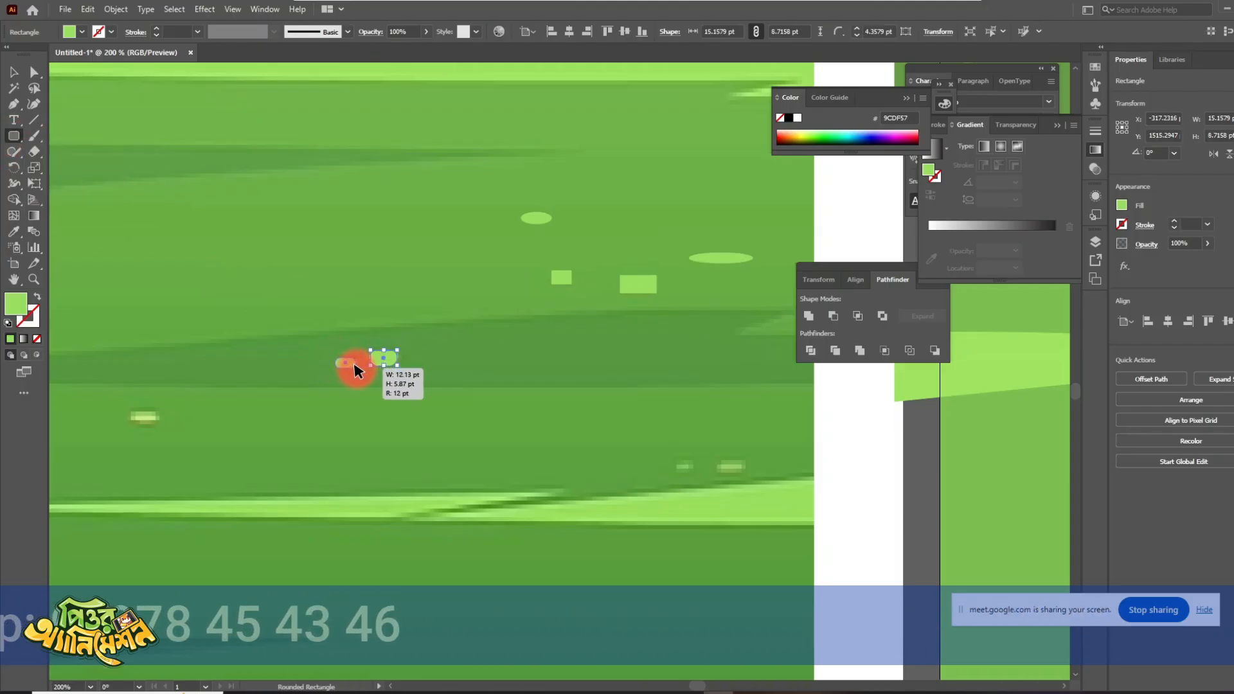
- Recolor the larger rounded rectangle, the larger rectangle and the shorter ellipse to the lighter green B6ED77
{"action": "left_click", "coordinate": [142, 118]}
{"action": "left_click", "coordinate": [394, 358]}
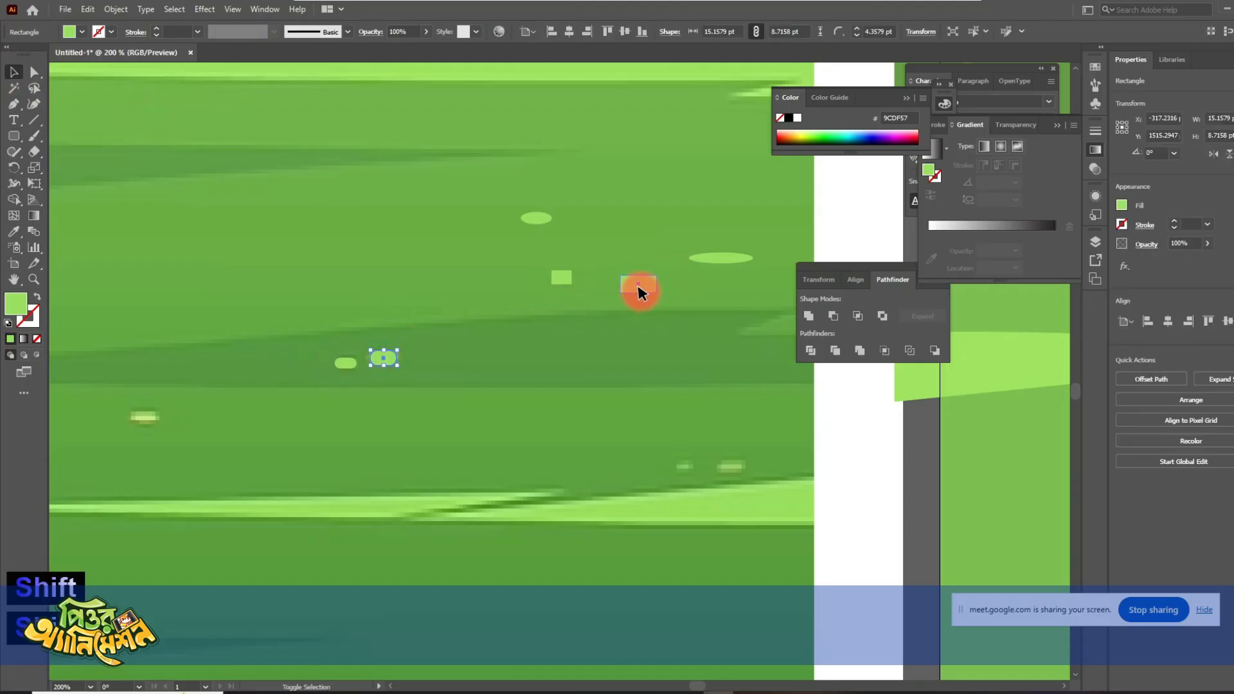
{"action": "left_click", "coordinate": [638, 286], "text": "shift"}
{"action": "double_click", "coordinate": [17, 302]}
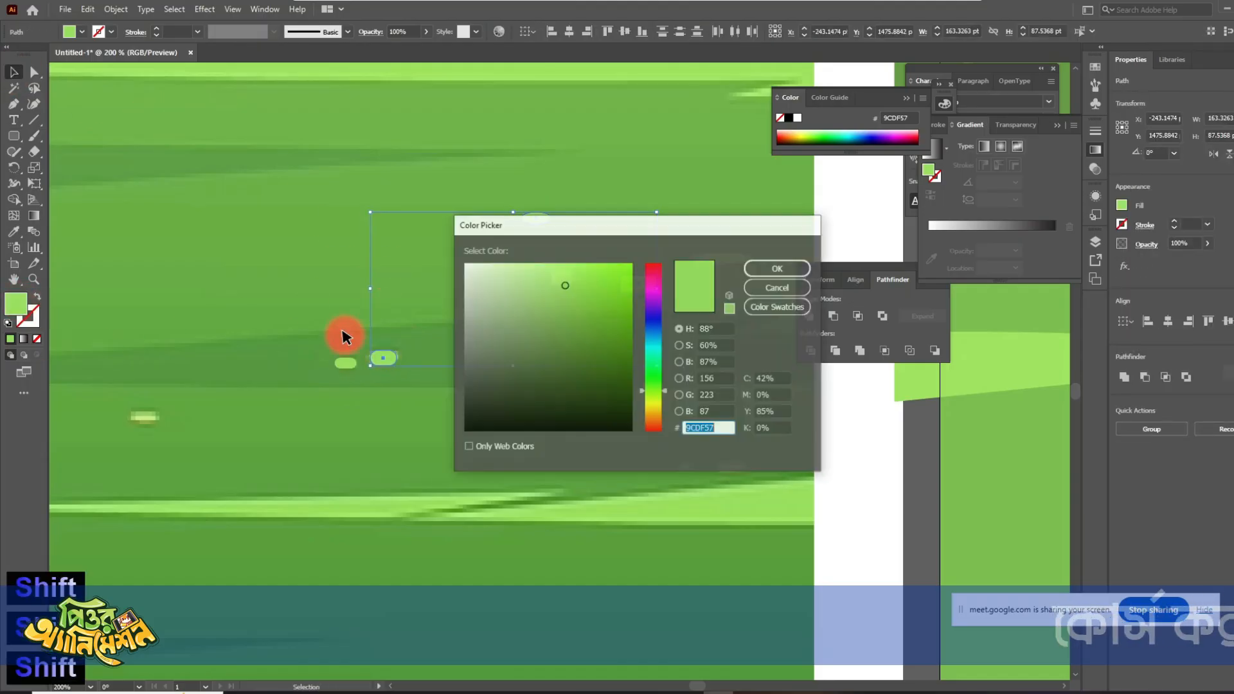
{"action": "left_click", "coordinate": [548, 275]}
{"action": "left_click", "coordinate": [797, 268]}
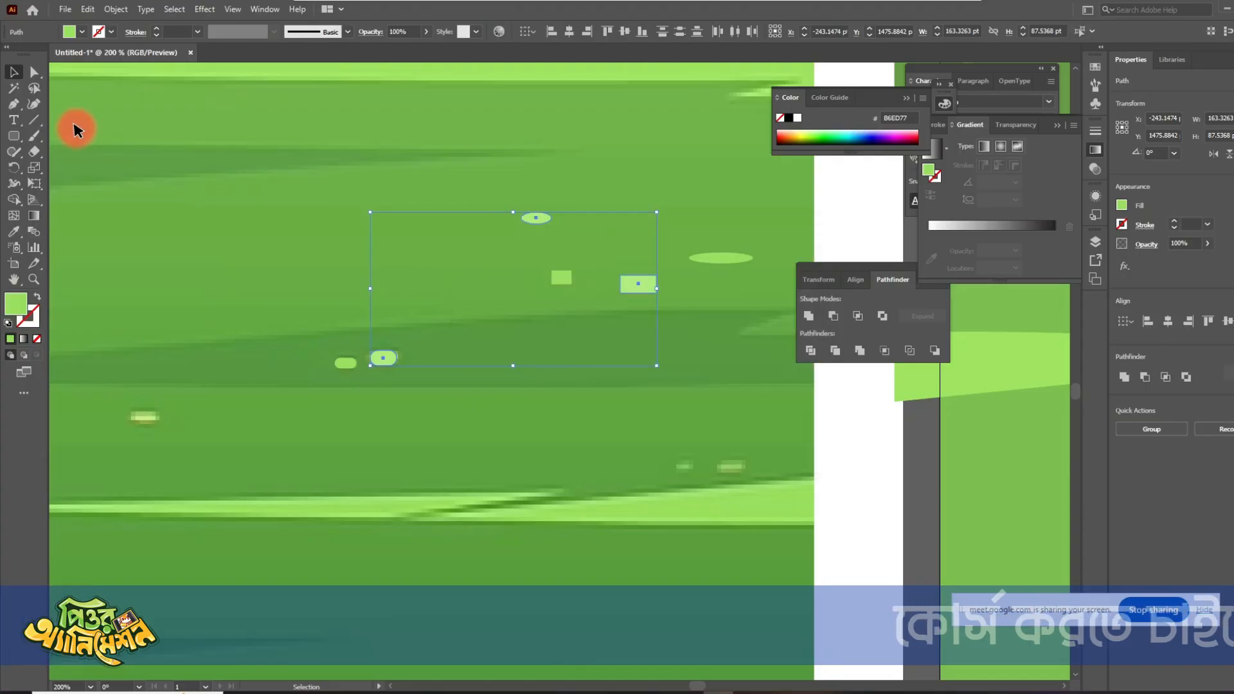
- Group the six drawn grass specks into one object
{"action": "left_click", "coordinate": [14, 72]}
{"action": "left_click", "coordinate": [303, 187]}
{"action": "scroll", "coordinate": [357, 257], "scroll_direction": "down", "scroll_amount": 2}
{"action": "left_click_drag", "start_coordinate": [321, 208], "coordinate": [593, 351]}
{"action": "key", "text": "ctrl+g"}
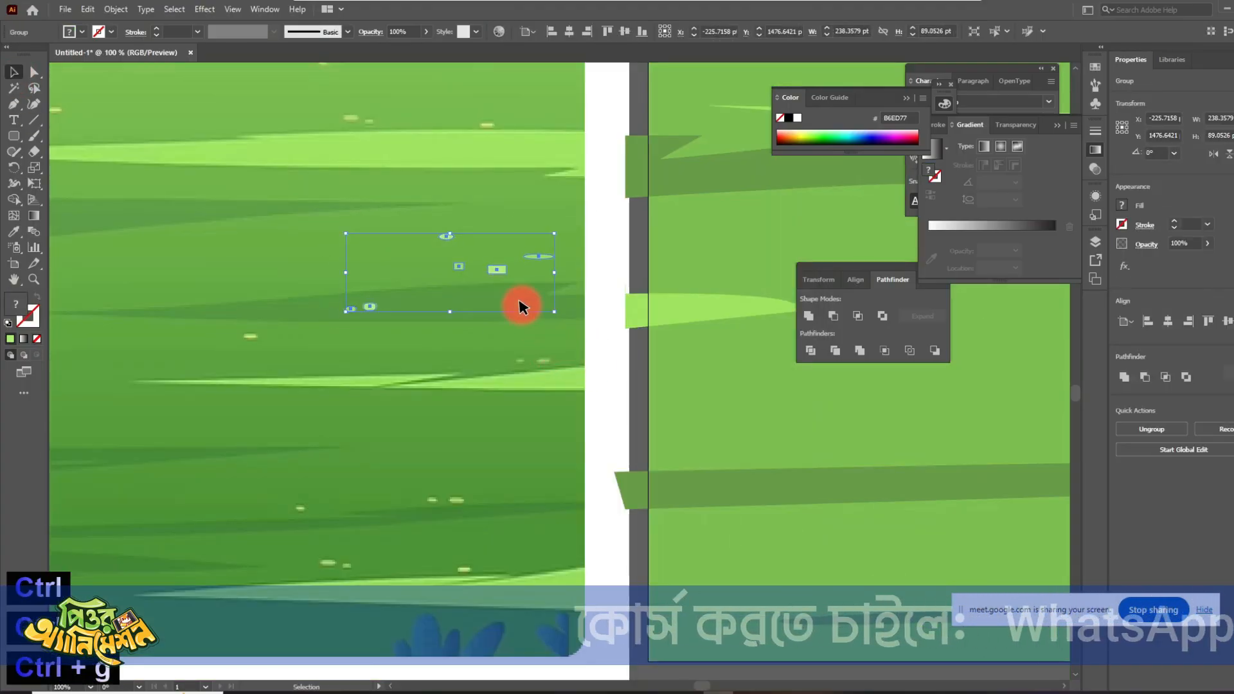
- Move the speck group onto the green ground and scatter copies of it across the whole area
{"action": "scroll", "coordinate": [523, 322], "scroll_direction": "down", "scroll_amount": 2}
{"action": "left_click_drag", "start_coordinate": [523, 322], "coordinate": [590, 173]}
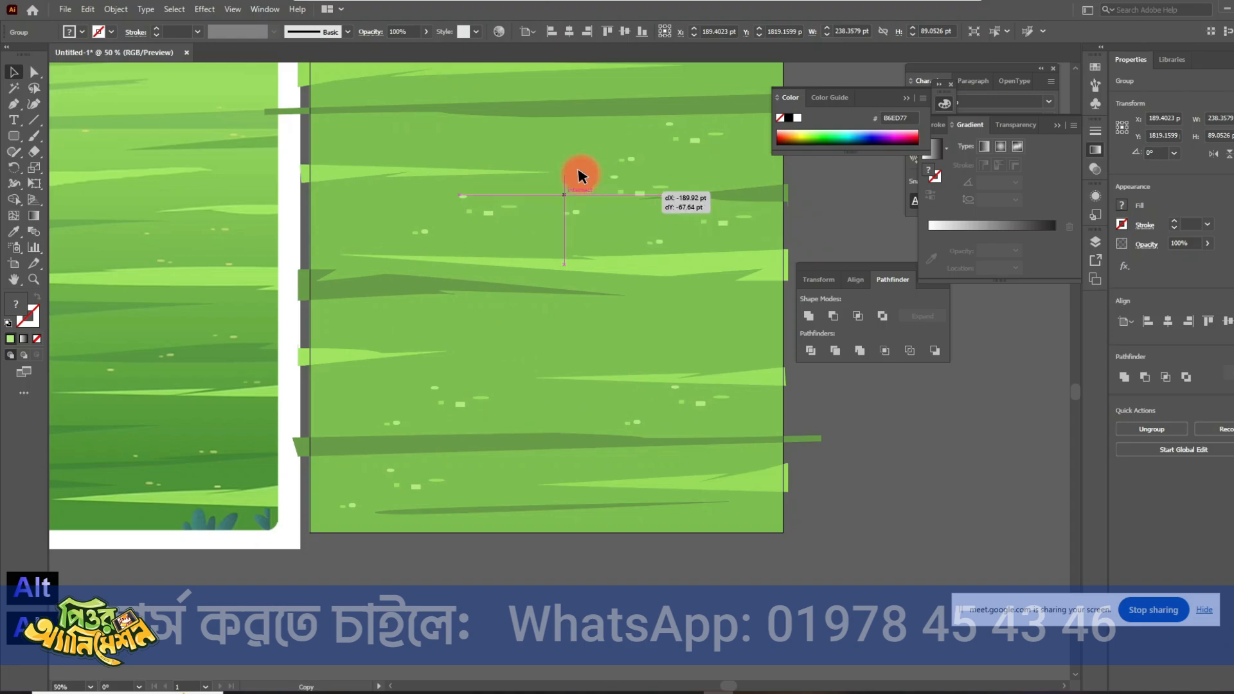
{"action": "left_click_drag", "start_coordinate": [528, 177], "coordinate": [516, 464]}
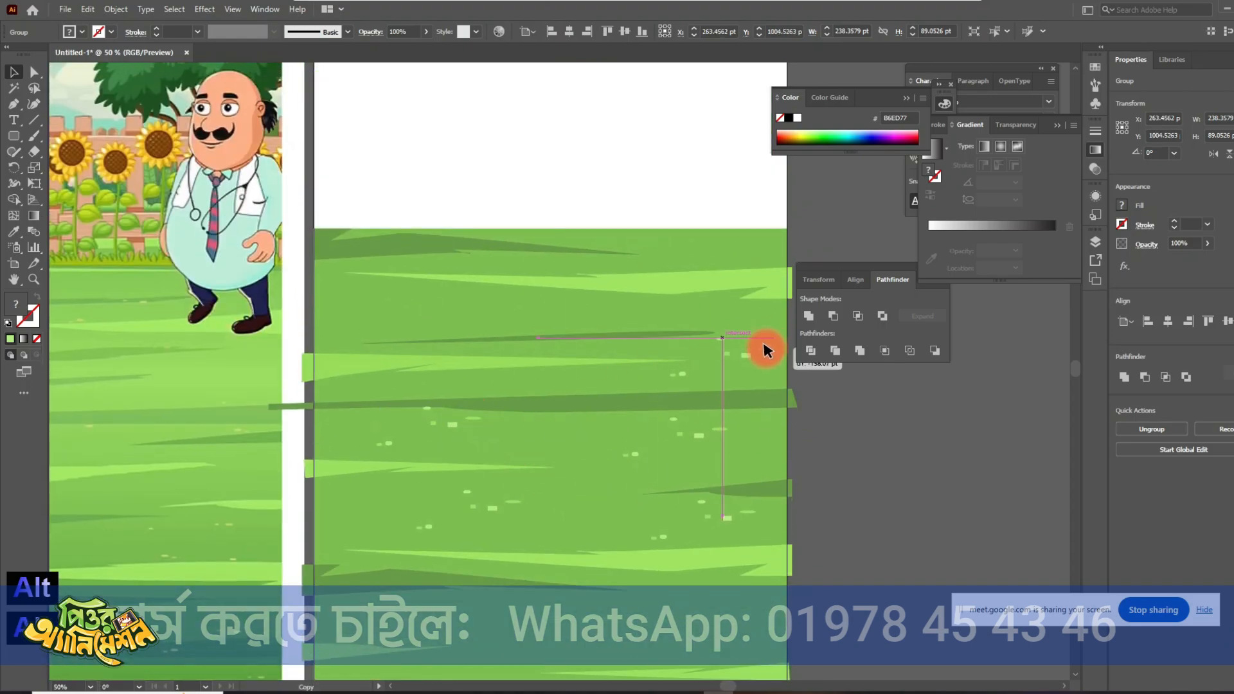
{"action": "left_click_drag", "start_coordinate": [475, 306], "coordinate": [723, 245]}
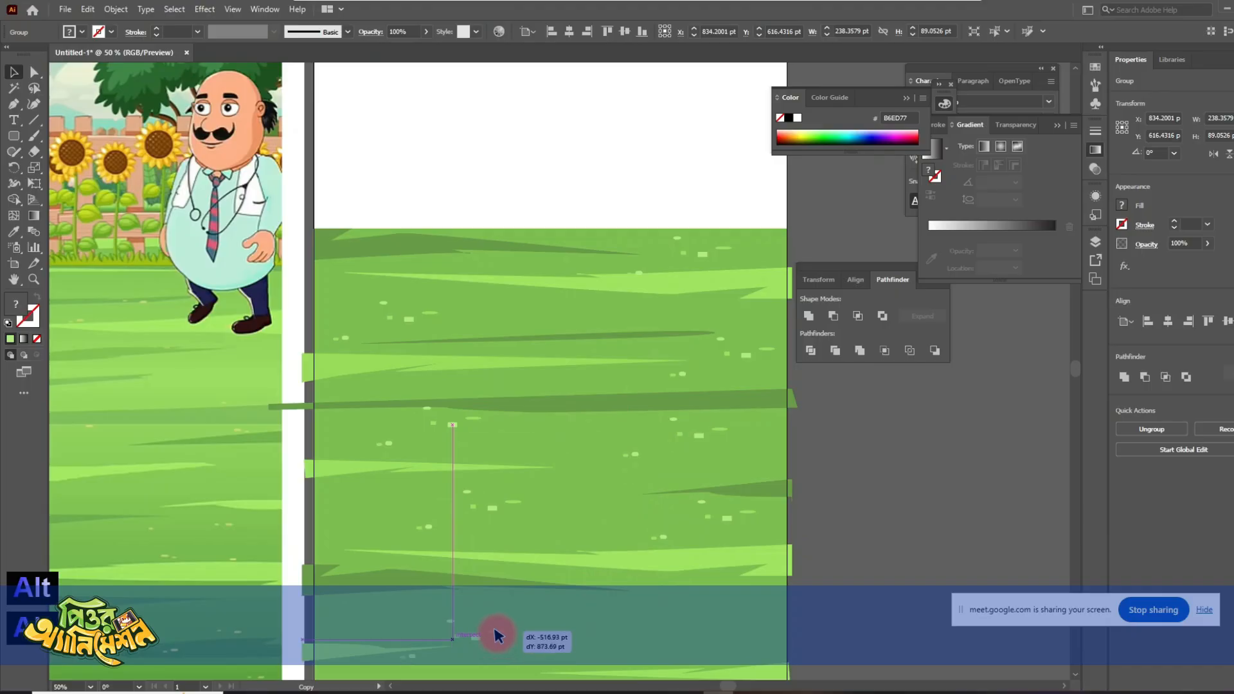
{"action": "left_click_drag", "start_coordinate": [495, 631], "coordinate": [495, 631]}
{"action": "left_click_drag", "start_coordinate": [590, 631], "coordinate": [567, 314]}
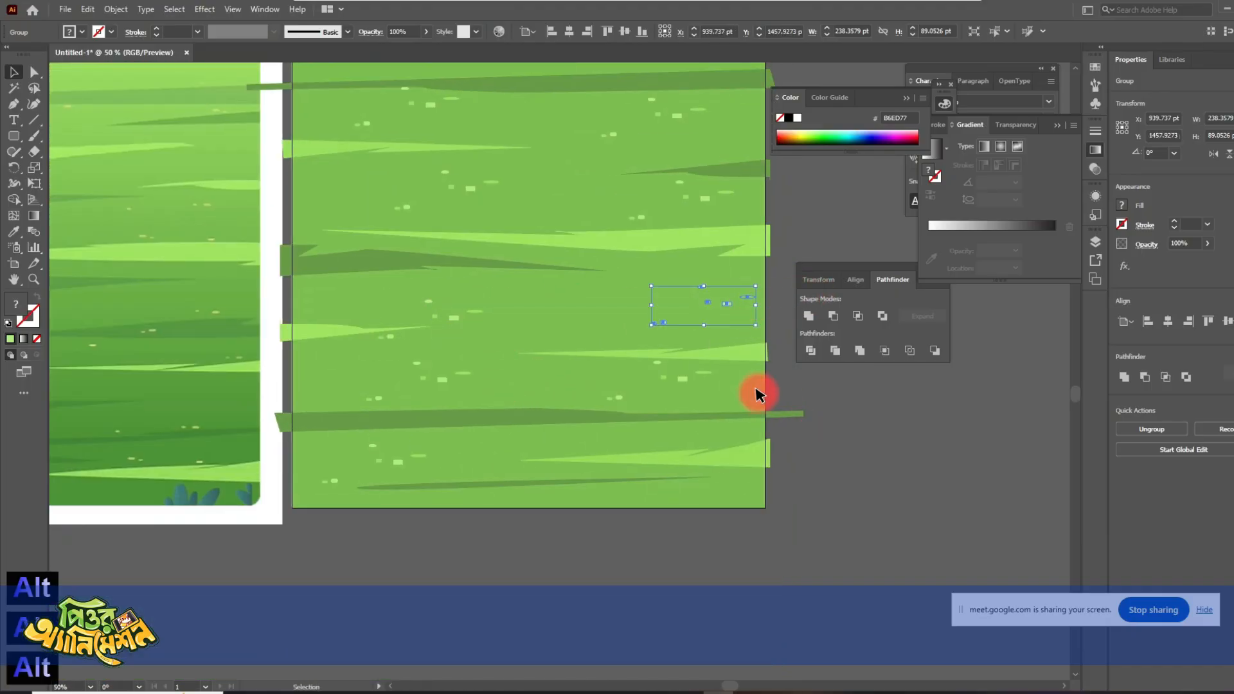
{"action": "left_click", "coordinate": [839, 467]}
{"action": "scroll", "coordinate": [830, 482], "scroll_direction": "down", "scroll_amount": 1}
{"action": "left_click_drag", "start_coordinate": [842, 547], "coordinate": [678, 544]}
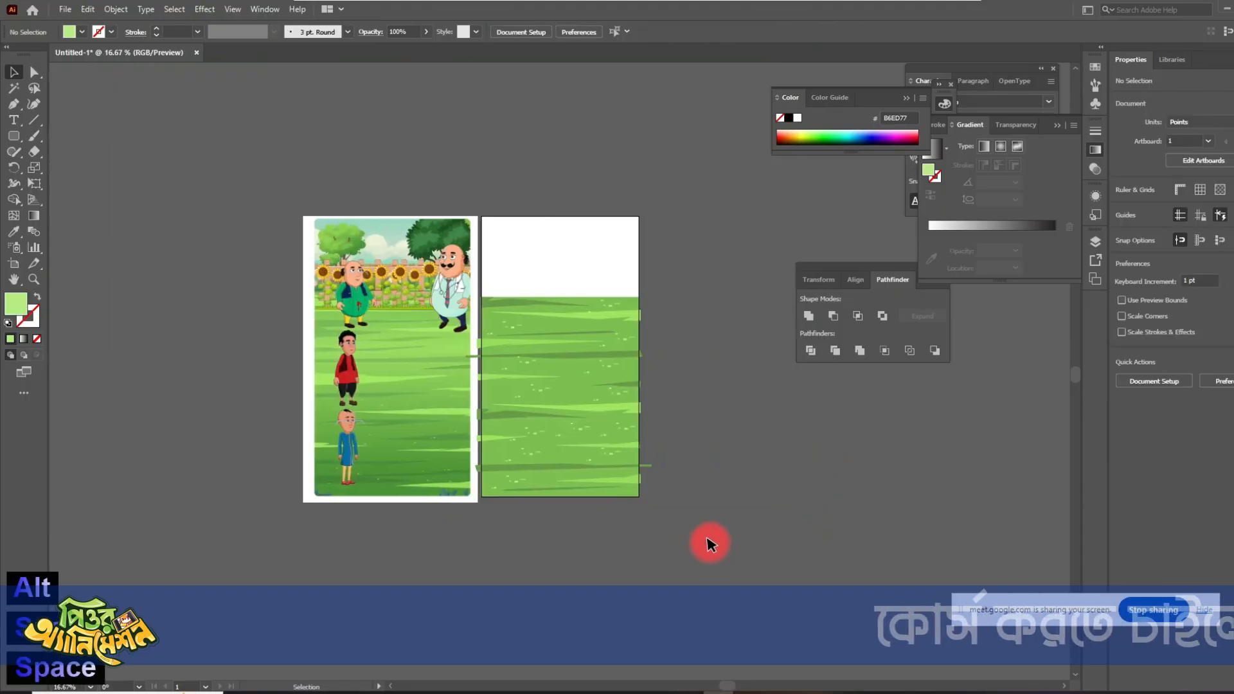
{"action": "scroll", "coordinate": [707, 508], "scroll_direction": "up", "scroll_amount": 1}
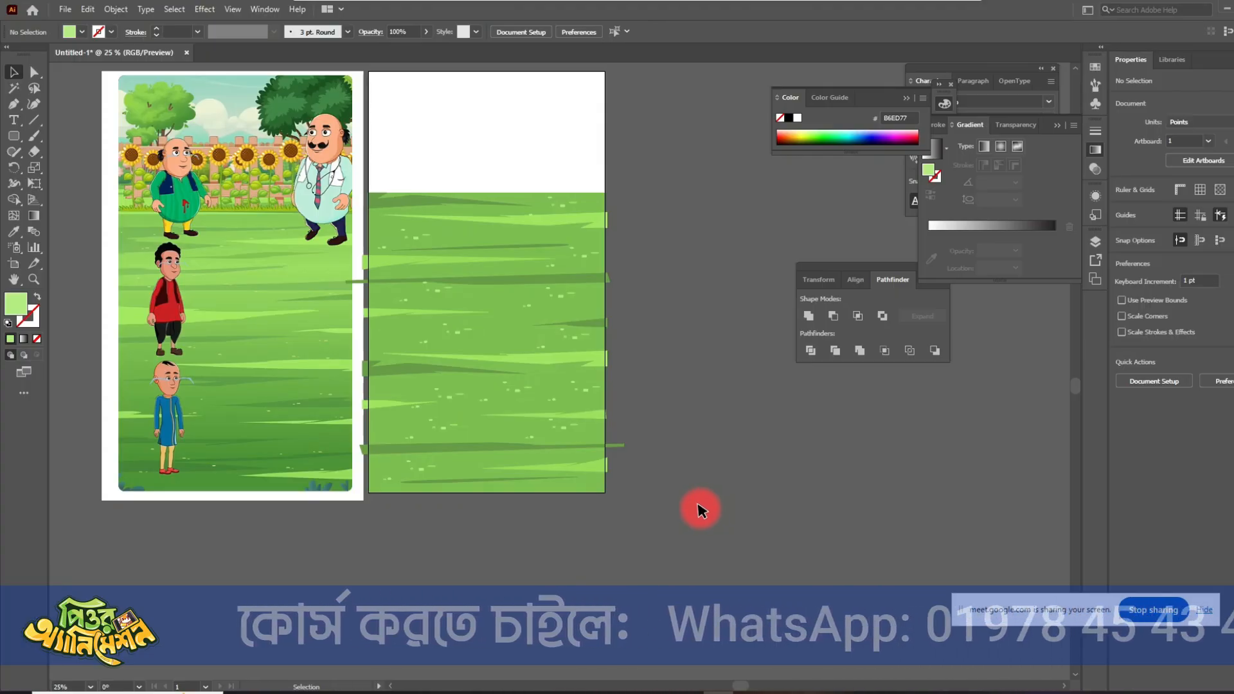
{"action": "left_click_drag", "start_coordinate": [653, 537], "coordinate": [390, 148]}
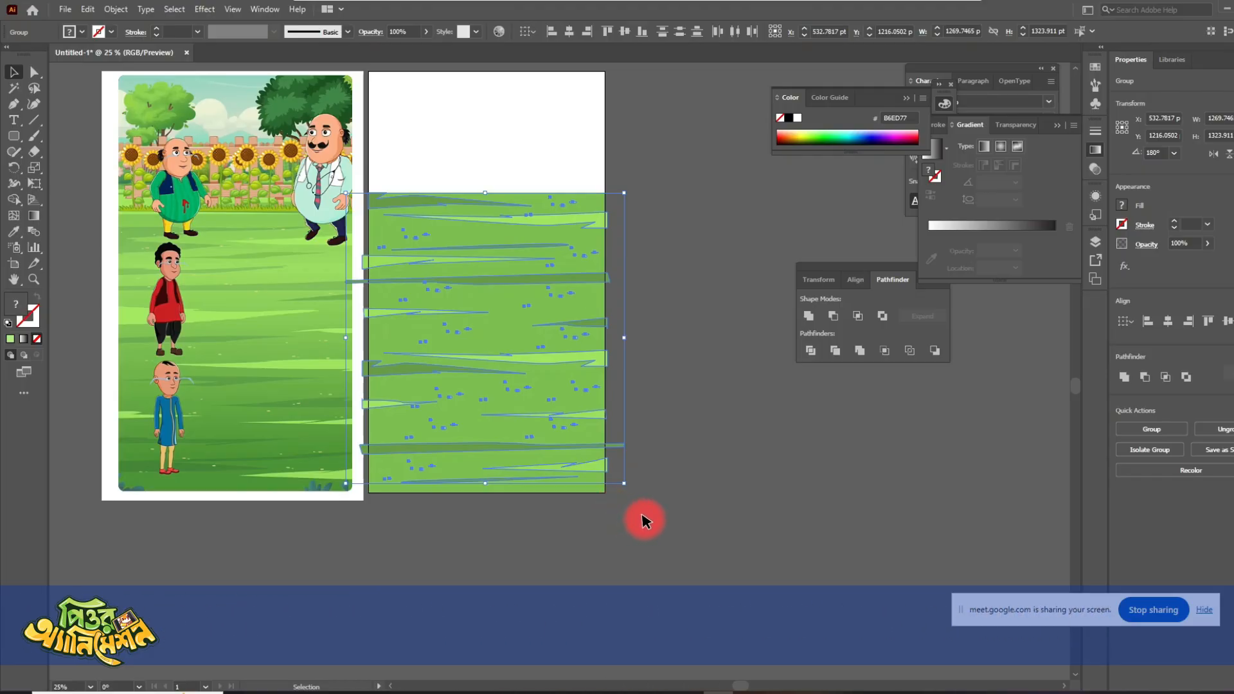
{"action": "left_click", "coordinate": [697, 524]}
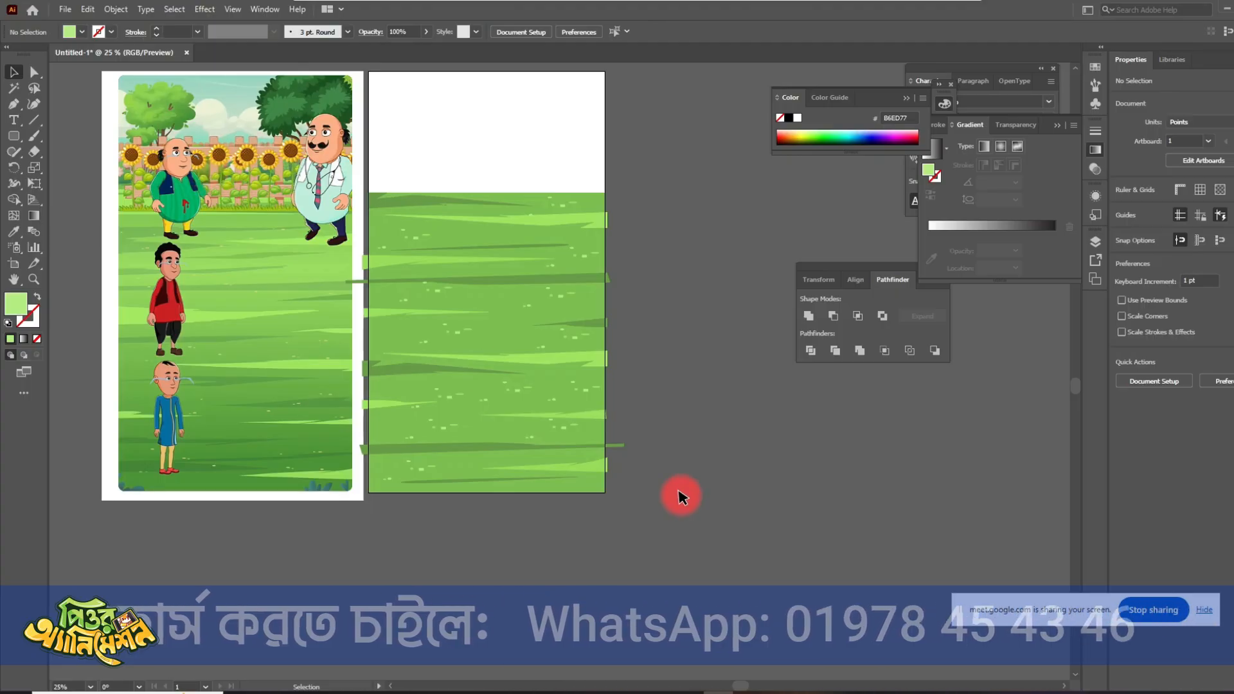
{"action": "key", "text": "space"}
{"action": "left_click_drag", "start_coordinate": [714, 449], "coordinate": [637, 508]}
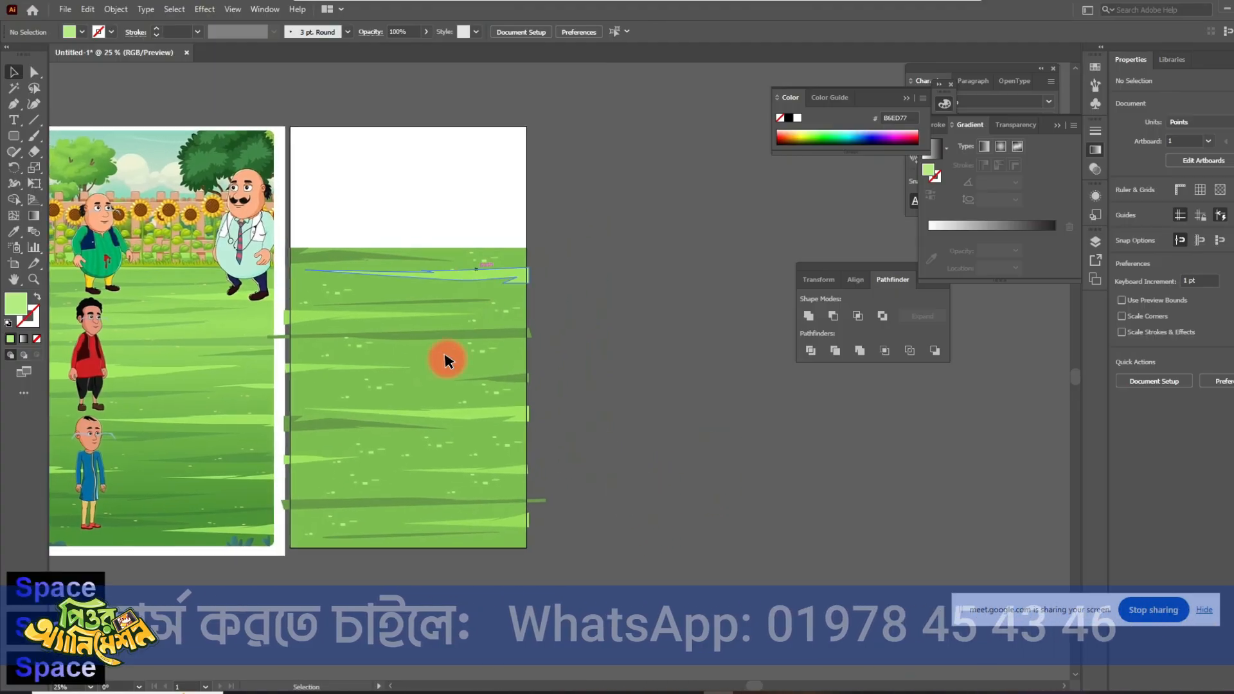
- Export the grass ground artboard for web as a transparent PNG-24 named BG in the 14 folder
{"action": "key", "text": "ctrl+shift+alt+s"}
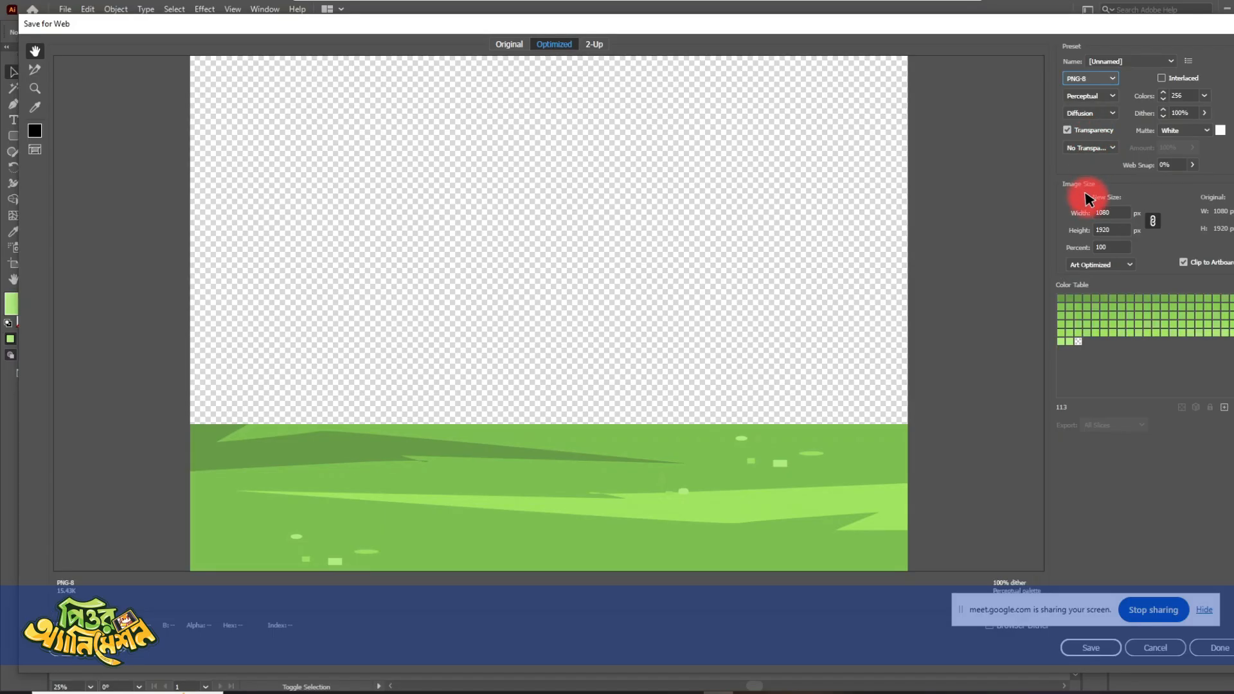
{"action": "left_click", "coordinate": [1091, 138]}
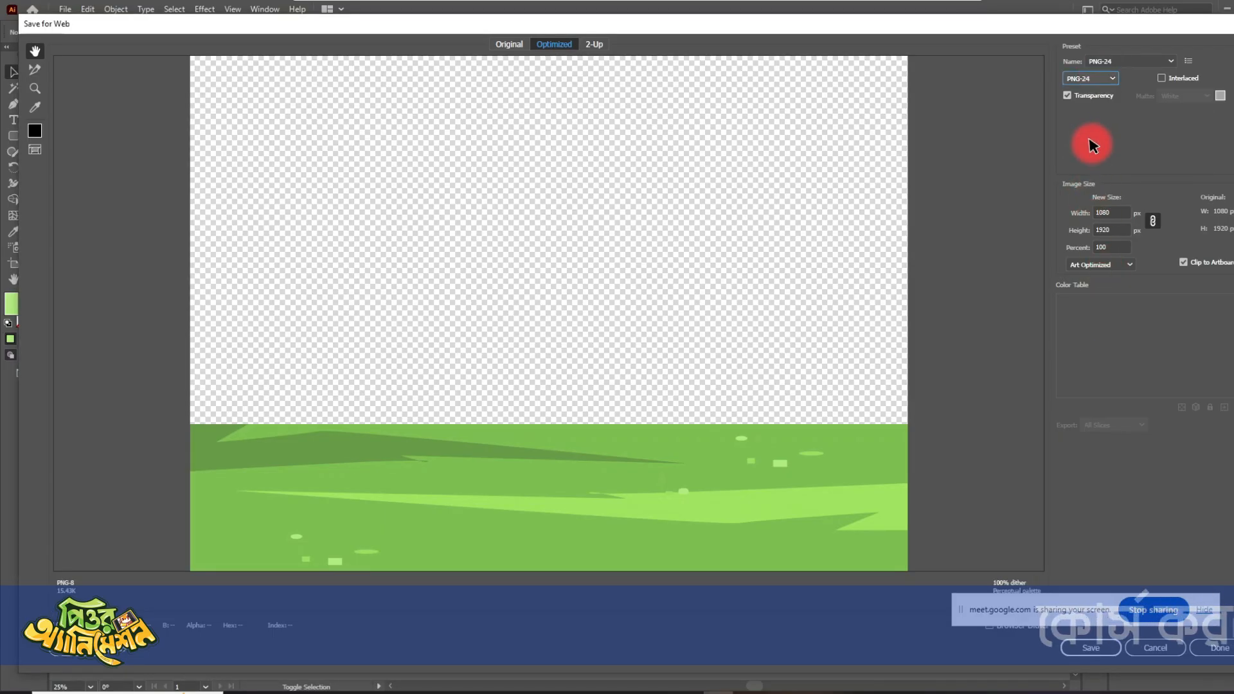
{"action": "left_click", "coordinate": [1090, 646]}
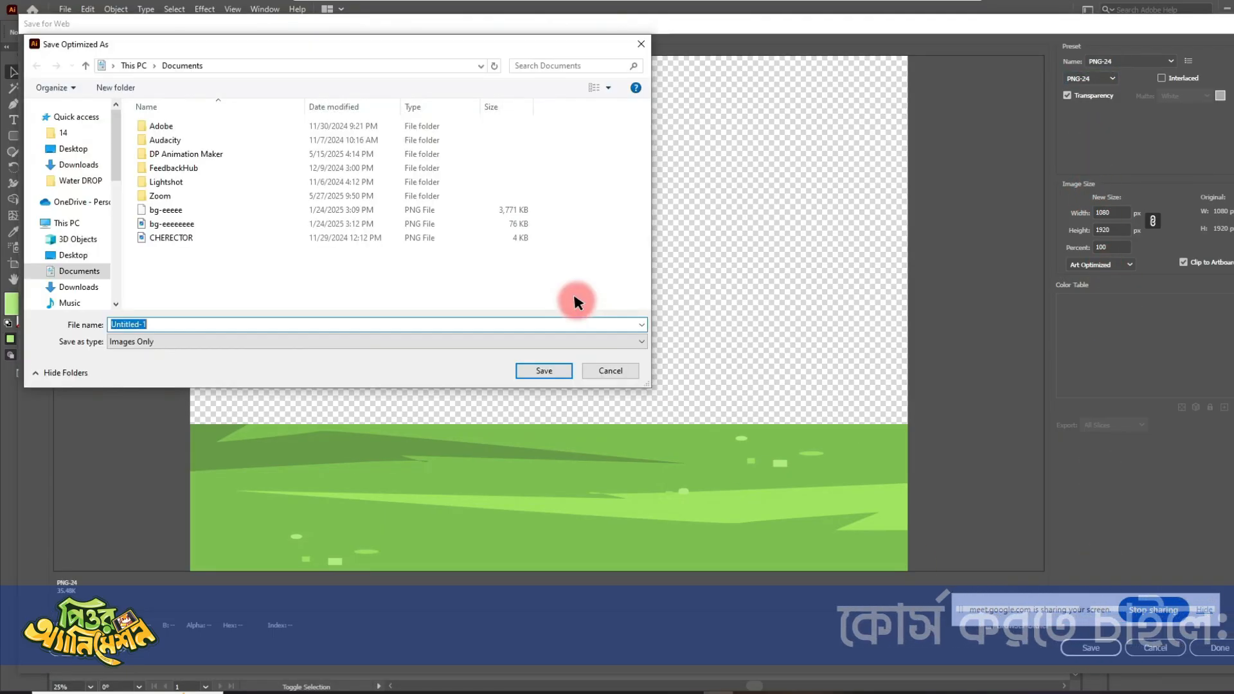
{"action": "left_click", "coordinate": [68, 134]}
{"action": "double_click", "coordinate": [187, 323]}
{"action": "type", "text": "B"}
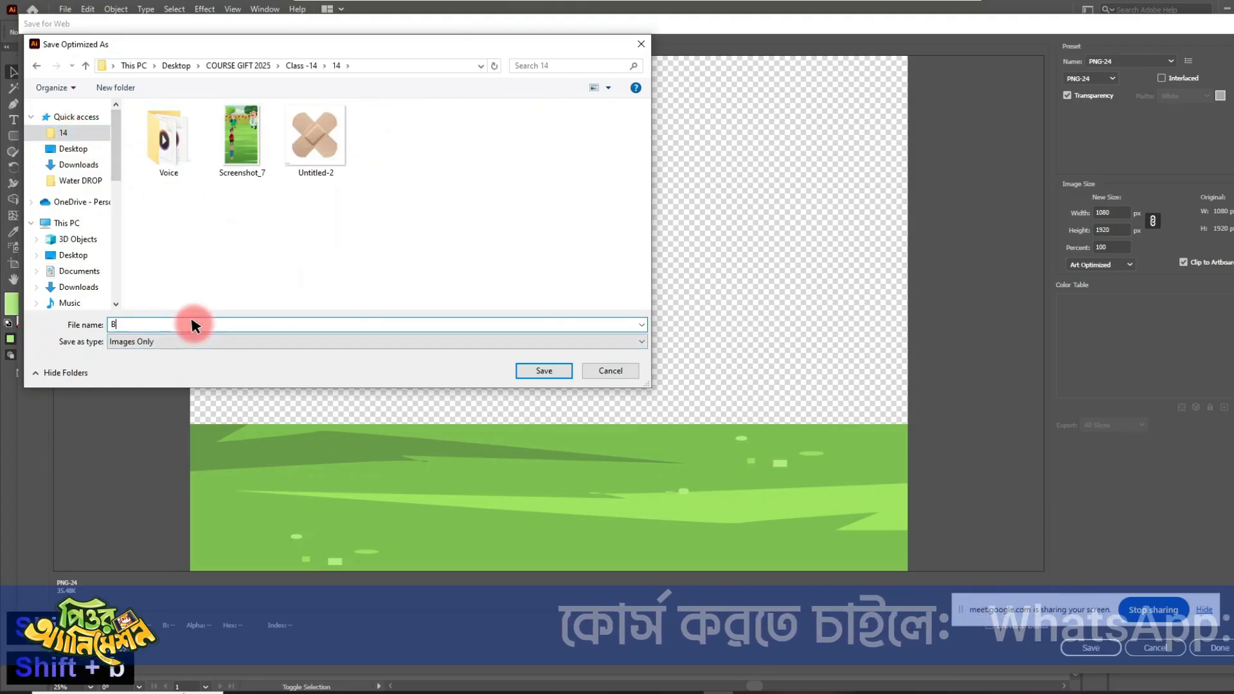
{"action": "type", "text": "G"}
{"action": "left_click", "coordinate": [542, 372]}
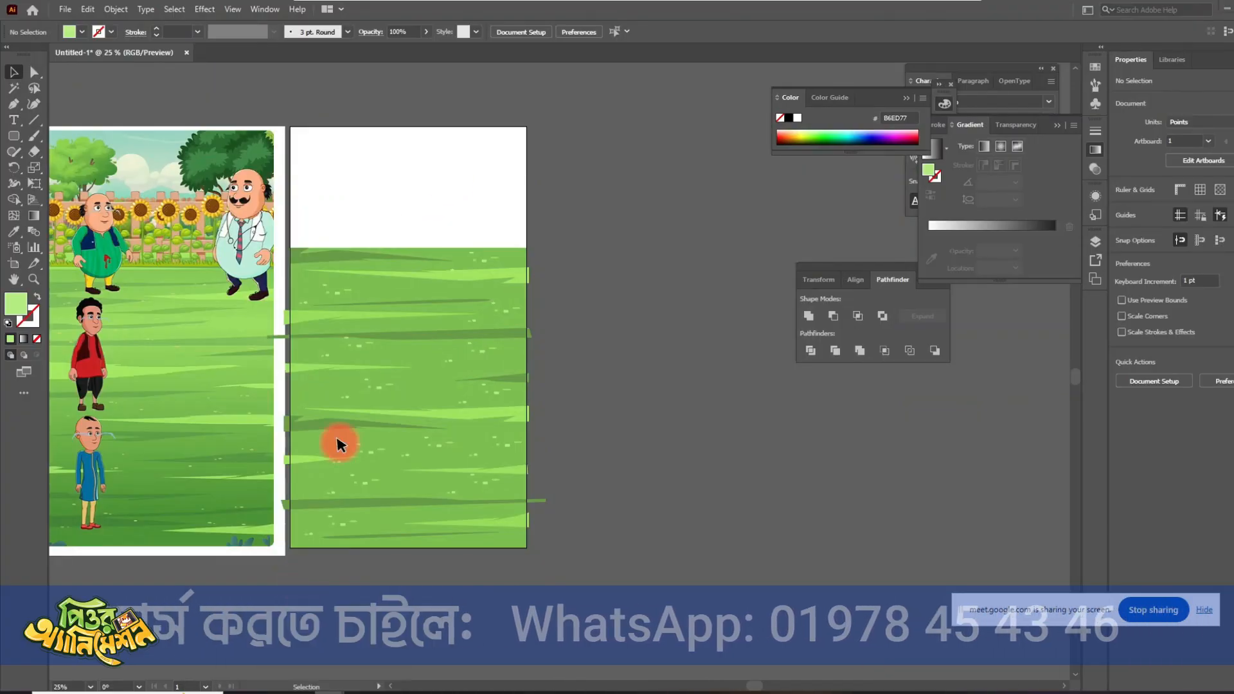
- Switch to Chrome, search Google for "png egg" in the new tab, and open the PNGEgg website
{"action": "key", "text": "alt+Tab"}
{"action": "left_click", "coordinate": [665, 13]}
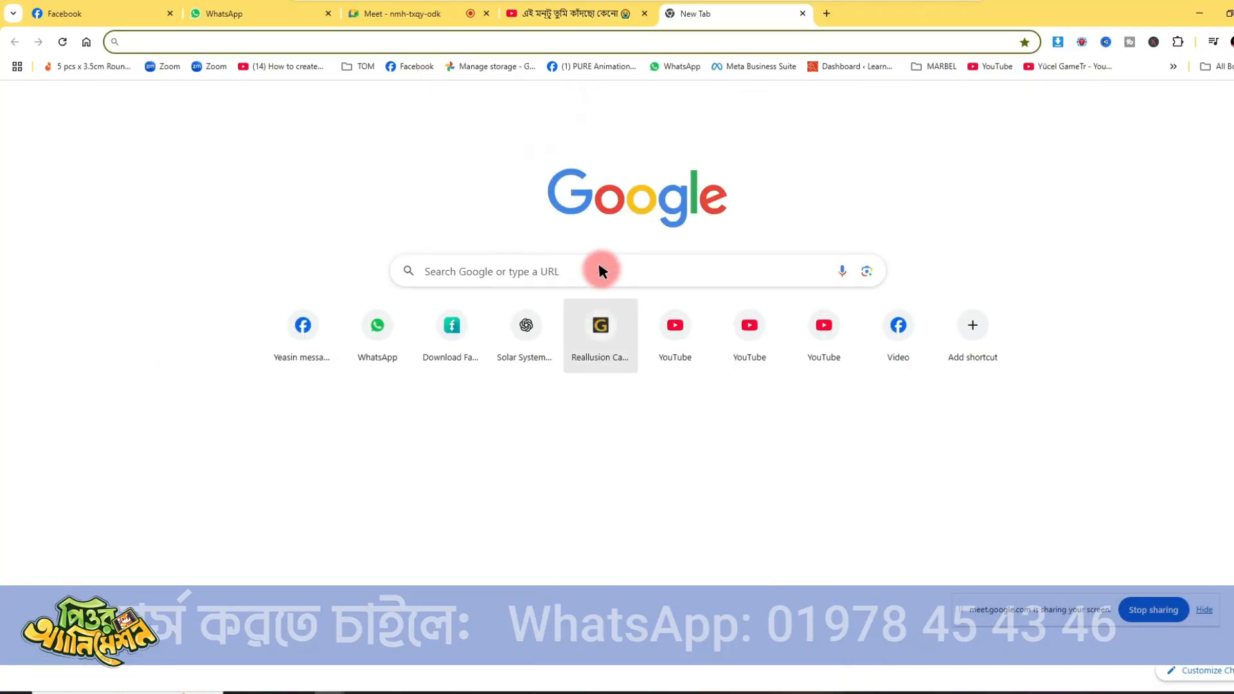
{"action": "left_click", "coordinate": [590, 267]}
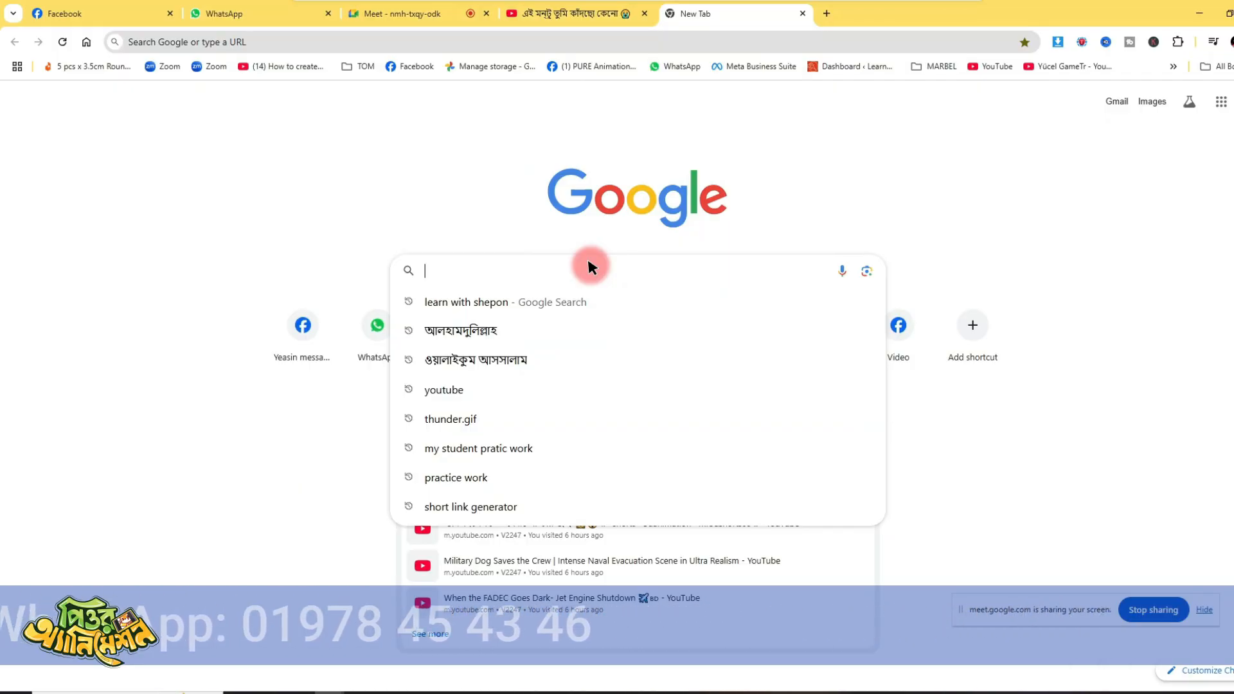
{"action": "type", "text": "png"}
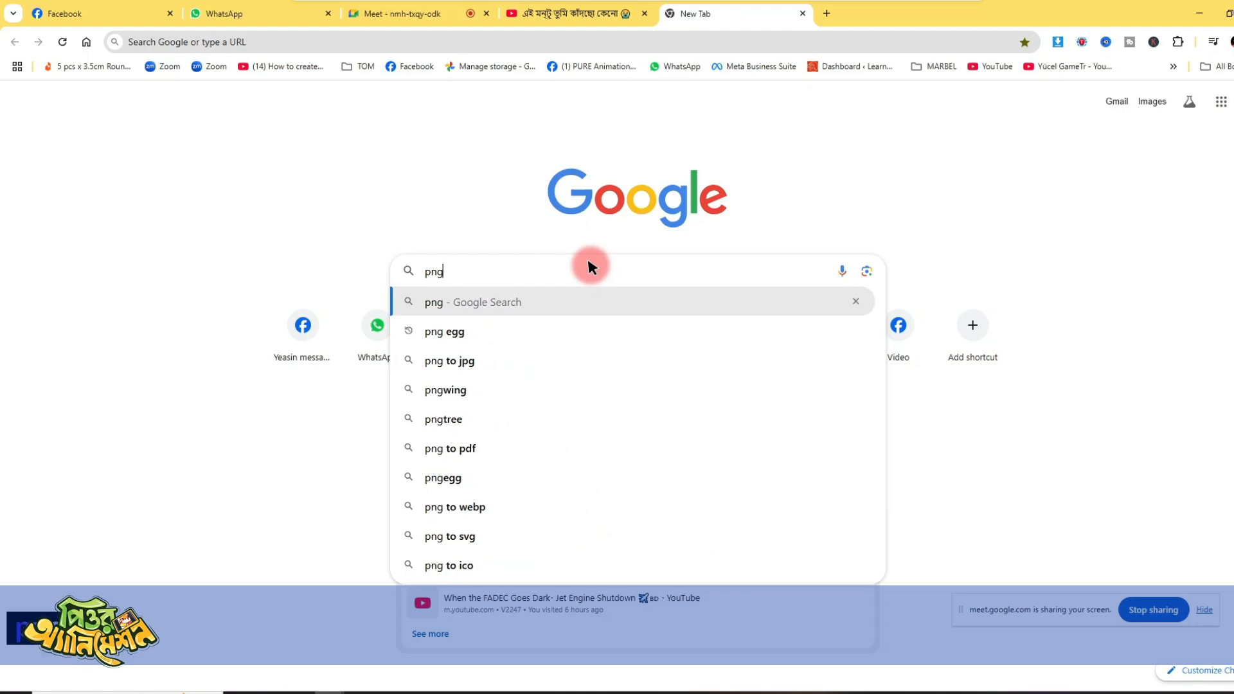
{"action": "type", "text": " egg"}
{"action": "key", "text": "Return"}
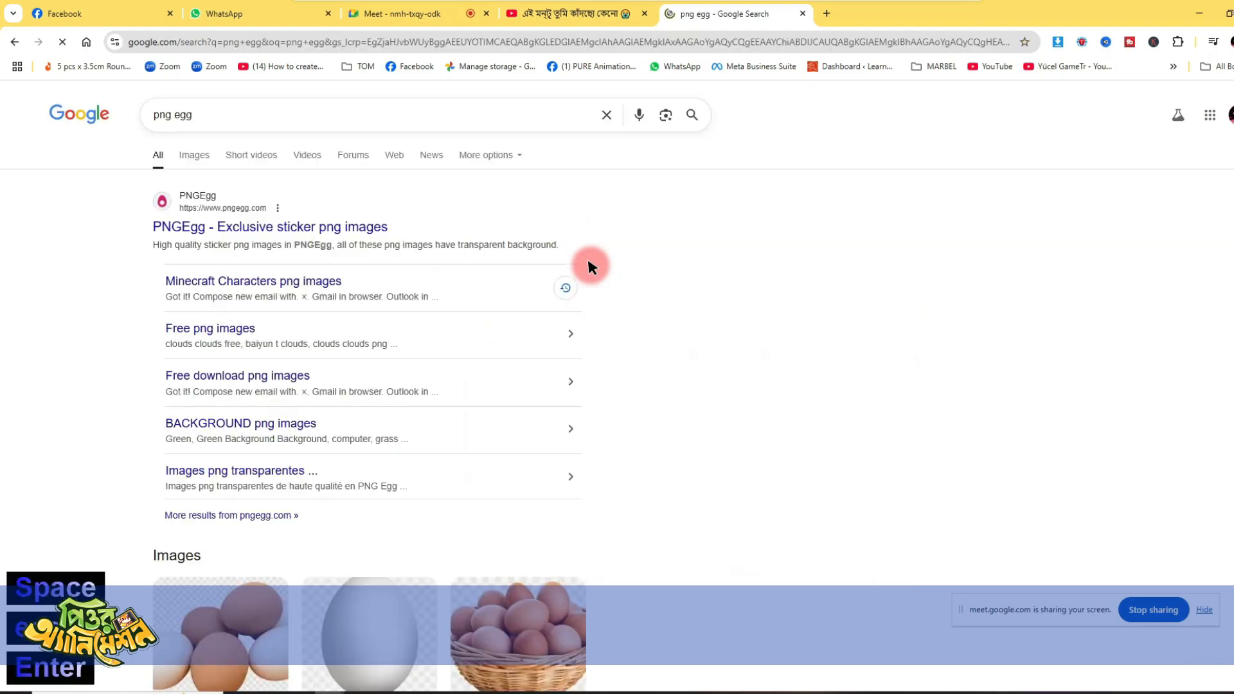
{"action": "left_click", "coordinate": [325, 228]}
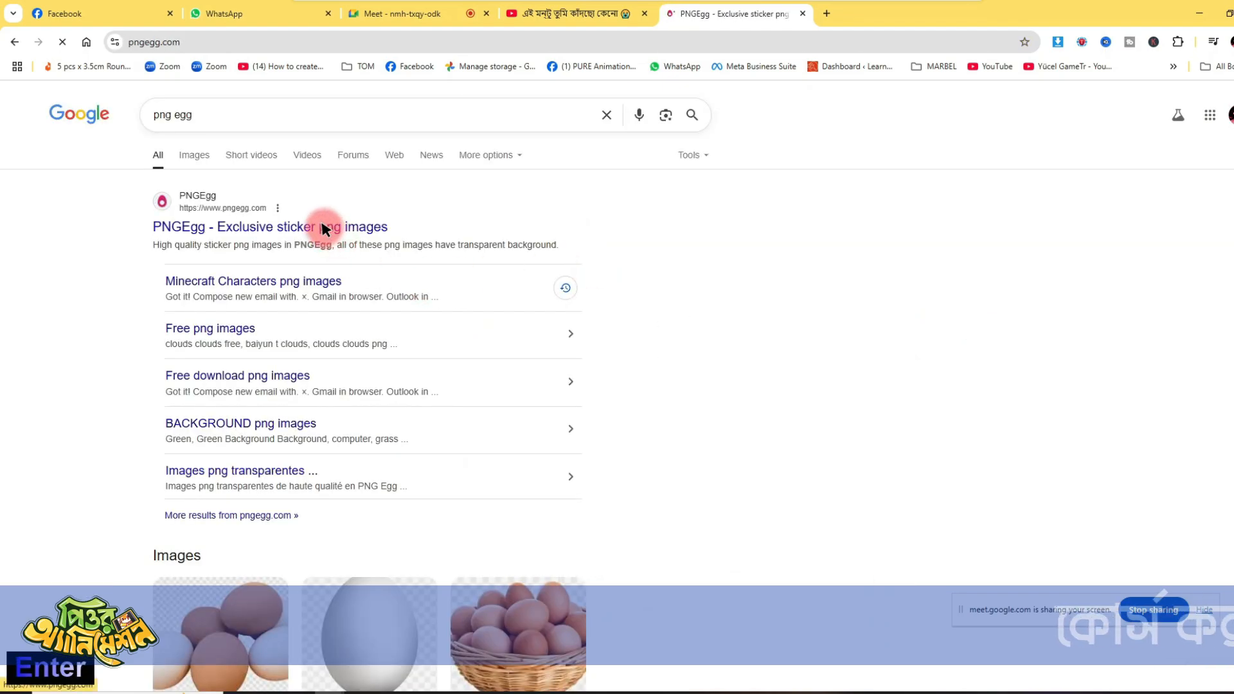
- Search PNGEgg for "flower boarder" images and look through the first results
{"action": "left_click", "coordinate": [605, 264]}
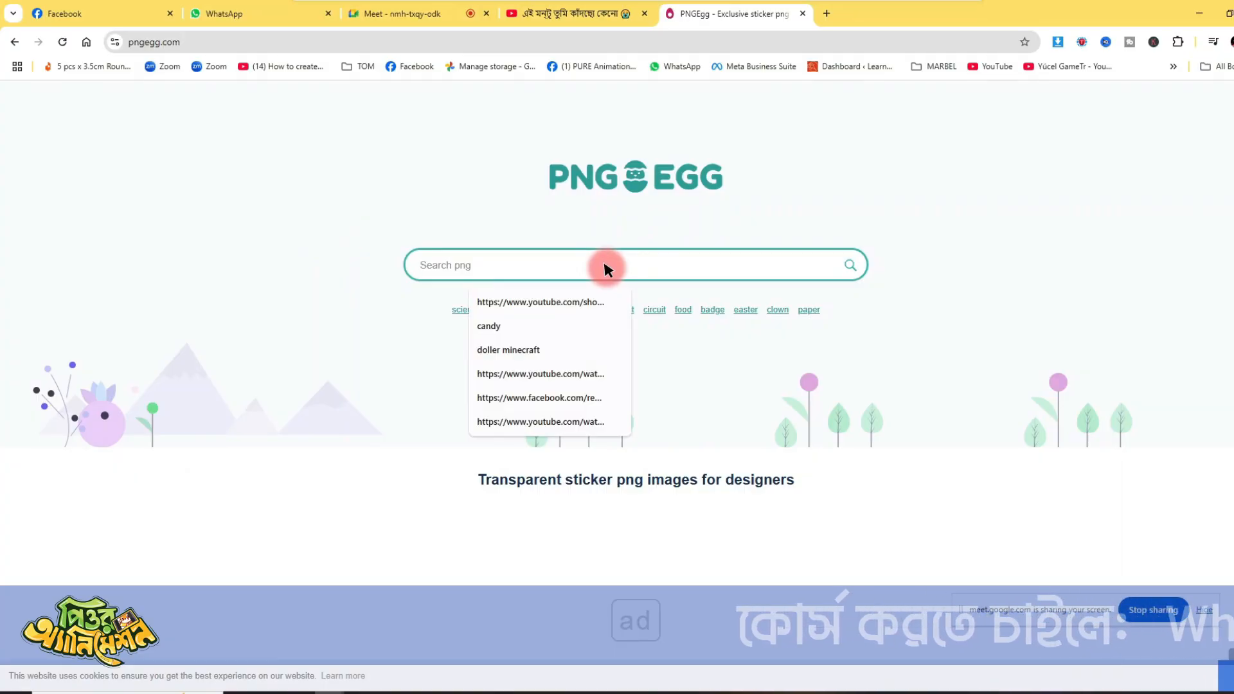
{"action": "key", "text": "shift"}
{"action": "type", "text": "Flower"}
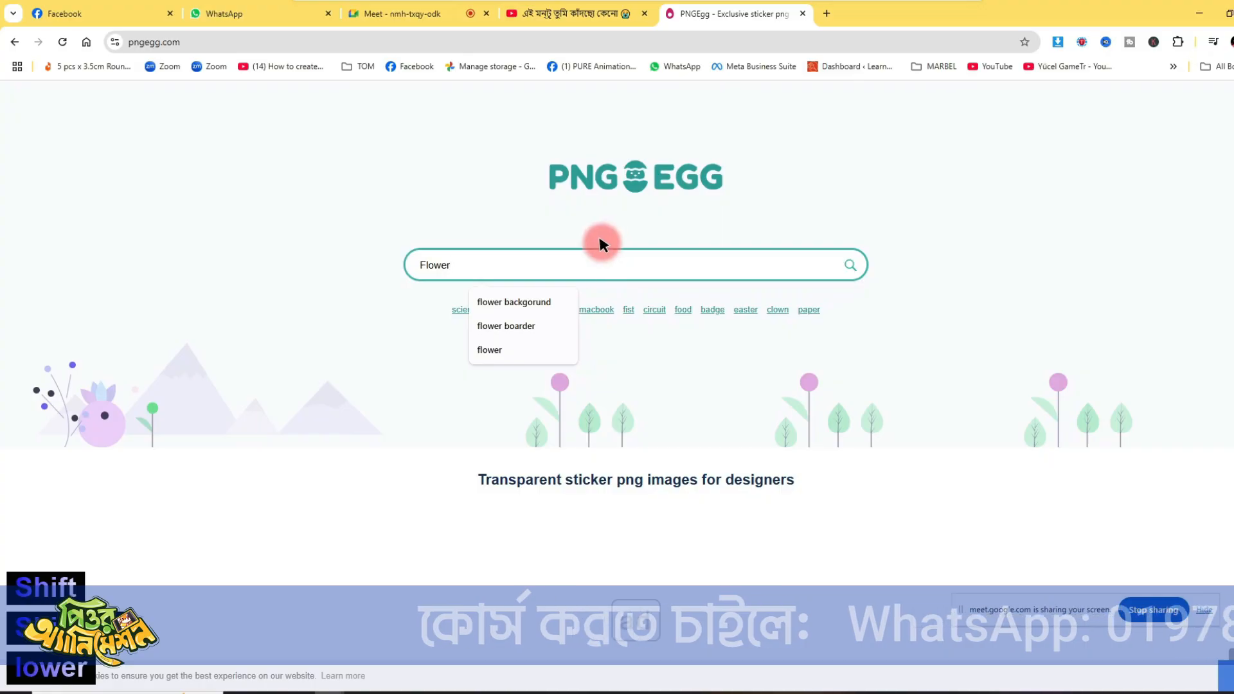
{"action": "left_click", "coordinate": [504, 326]}
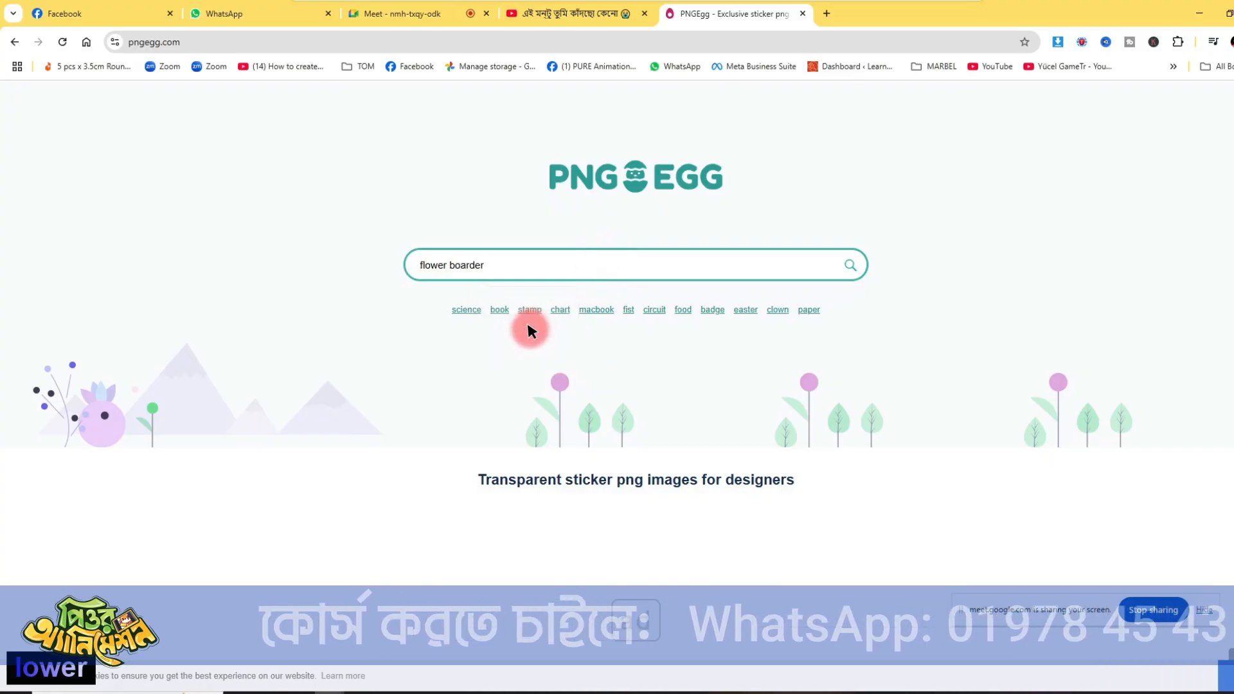
{"action": "left_click", "coordinate": [850, 264]}
{"action": "scroll", "coordinate": [804, 352], "scroll_direction": "down", "scroll_amount": 4}
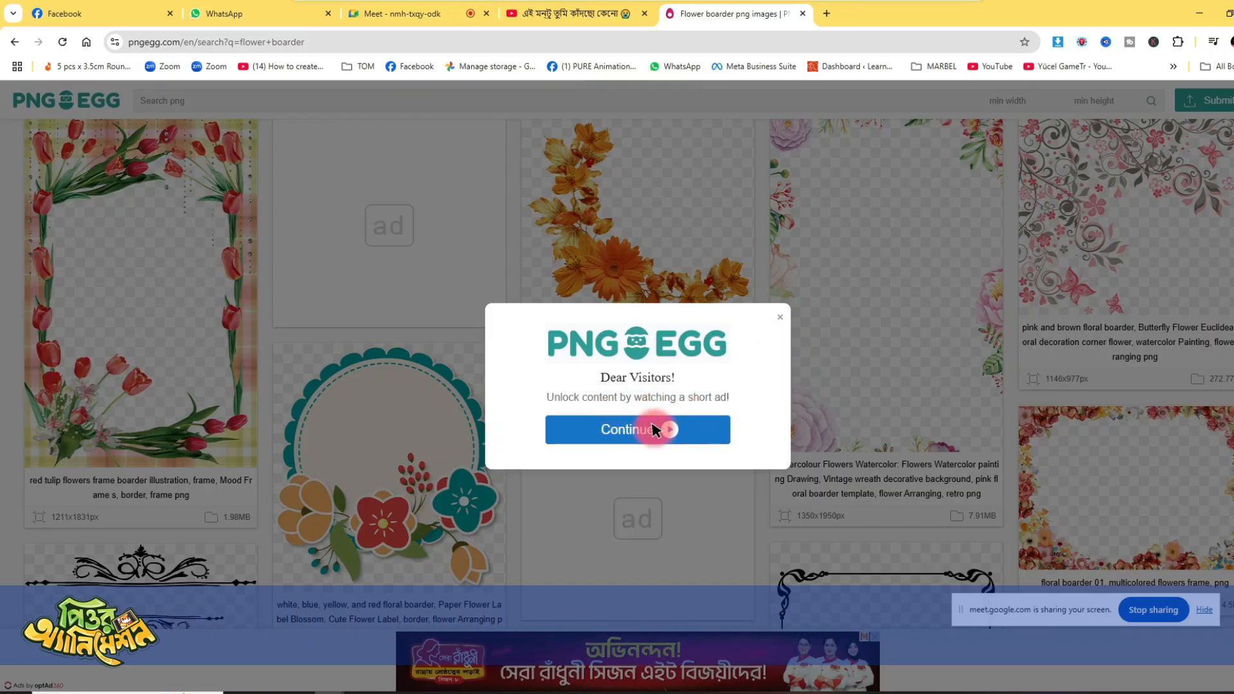
- Unlock the search results by continuing through the short ad and closing it
{"action": "left_click", "coordinate": [779, 317]}
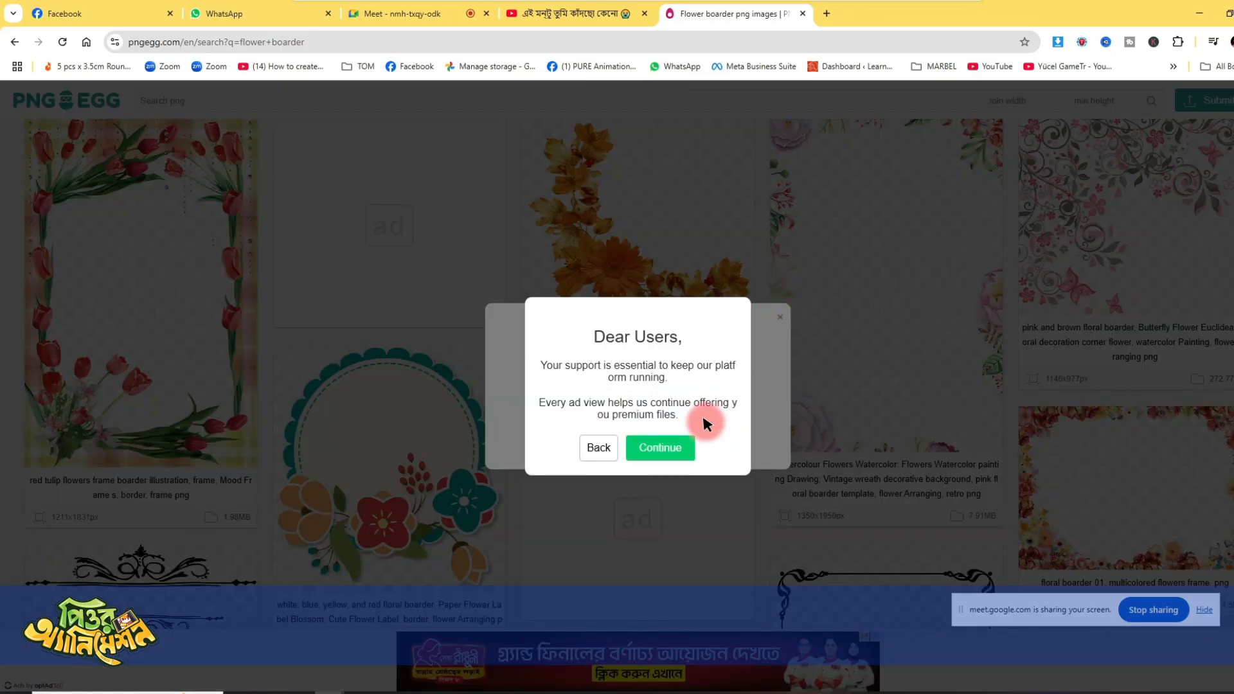
{"action": "left_click", "coordinate": [656, 450]}
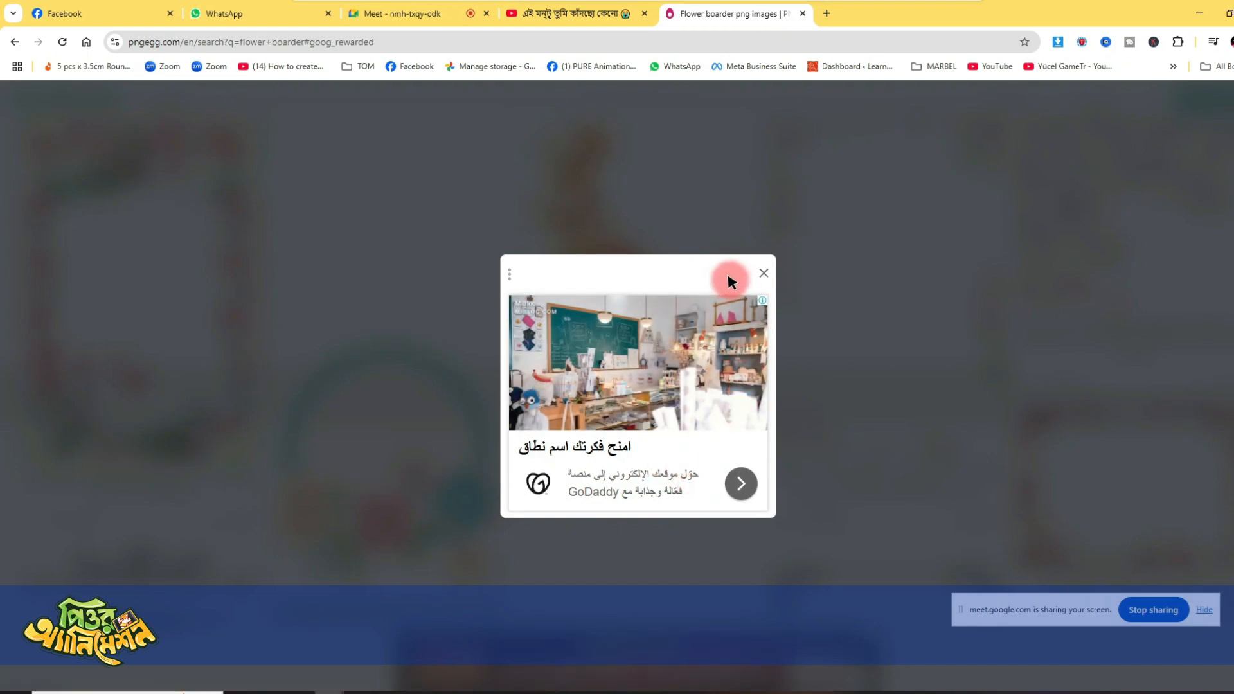
{"action": "left_click", "coordinate": [764, 274]}
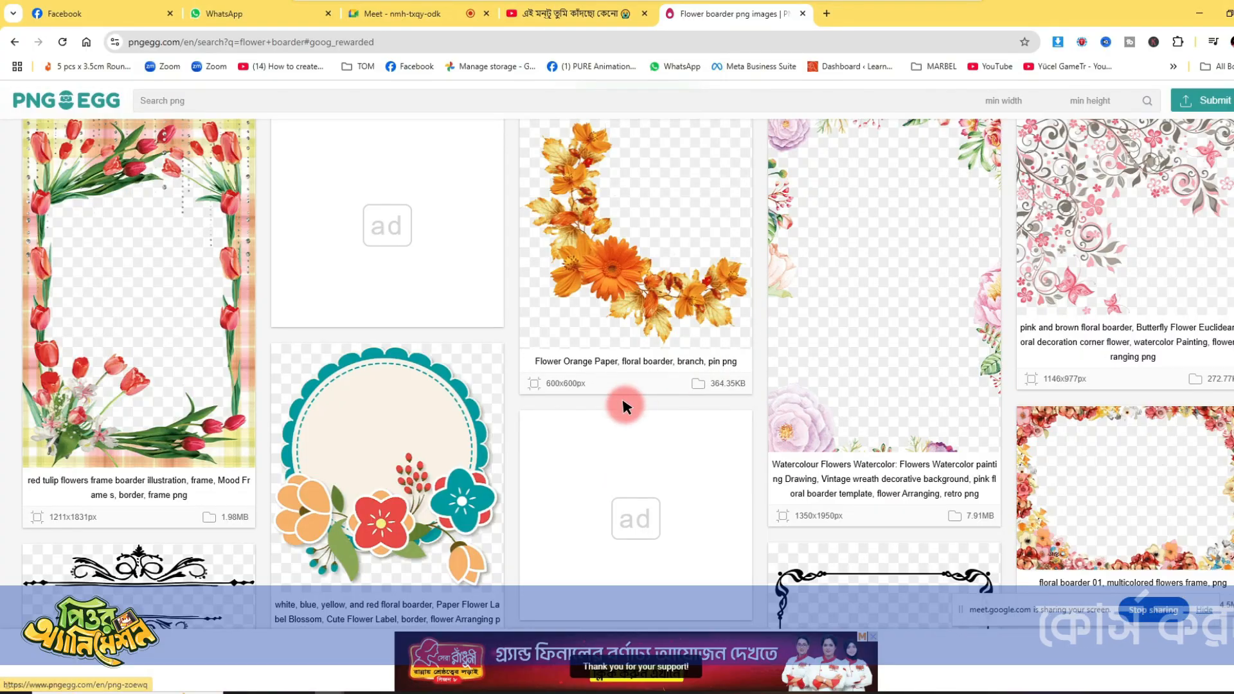
- Open the orange paper flower border, the garden rose wreath and the Quran Dua flower frame from the results in new tabs
{"action": "left_click", "coordinate": [627, 283], "text": "ctrl"}
{"action": "scroll", "coordinate": [785, 421], "scroll_direction": "down", "scroll_amount": 10}
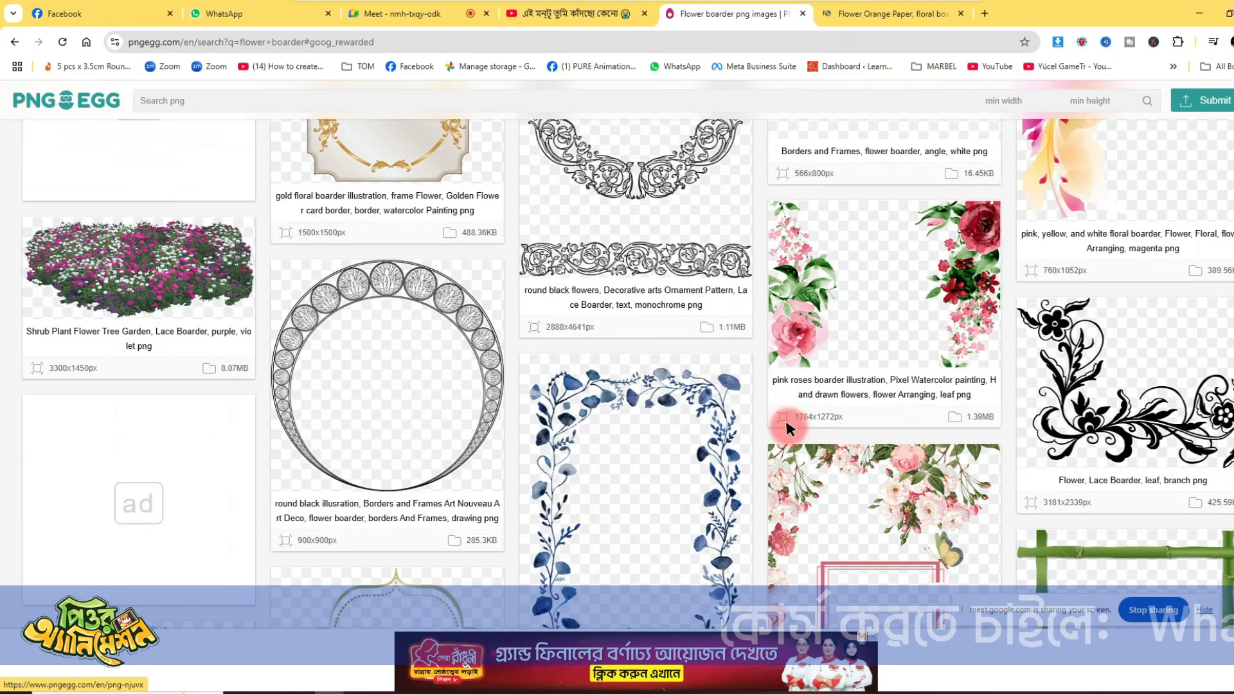
{"action": "scroll", "coordinate": [785, 427], "scroll_direction": "down", "scroll_amount": 15}
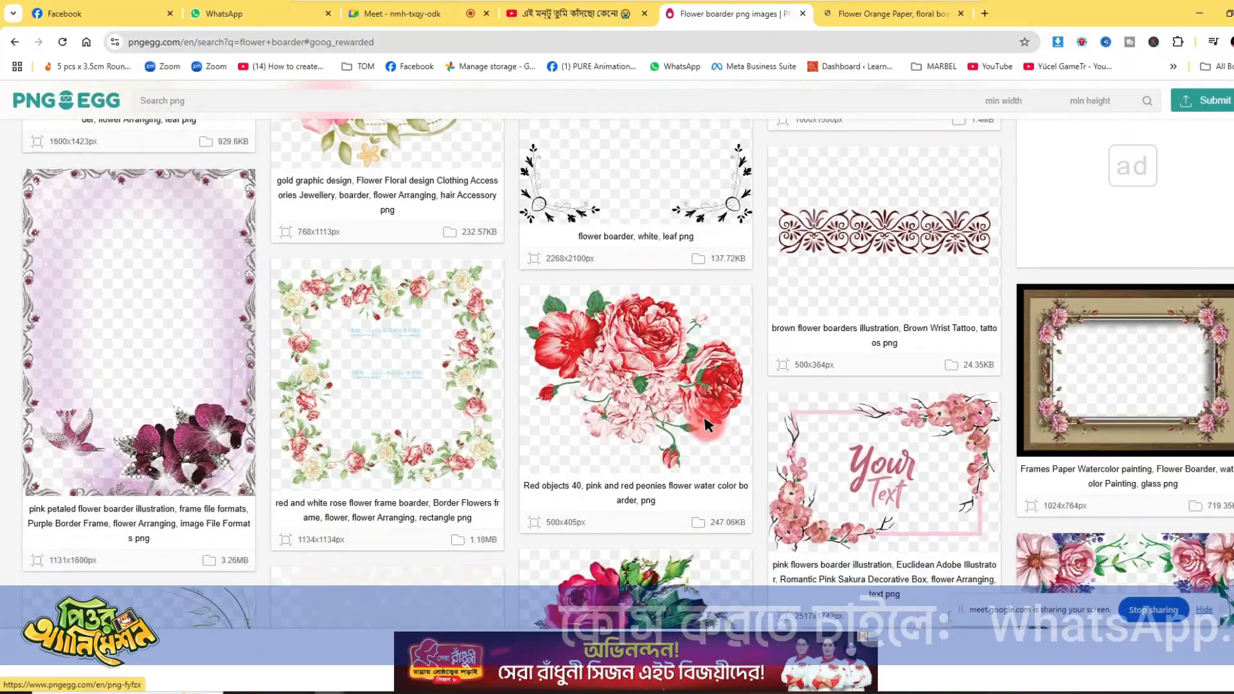
{"action": "scroll", "coordinate": [707, 424], "scroll_direction": "down", "scroll_amount": 15}
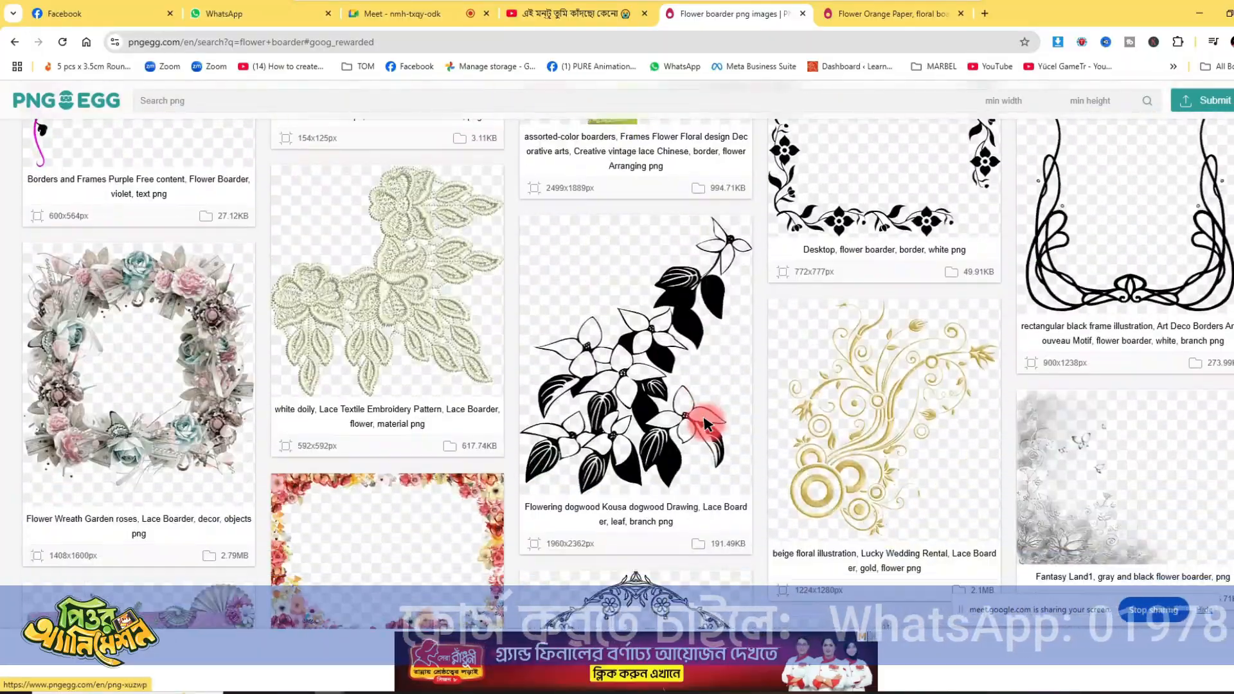
{"action": "scroll", "coordinate": [705, 421], "scroll_direction": "down", "scroll_amount": 10}
{"action": "scroll", "coordinate": [710, 421], "scroll_direction": "up", "scroll_amount": 11}
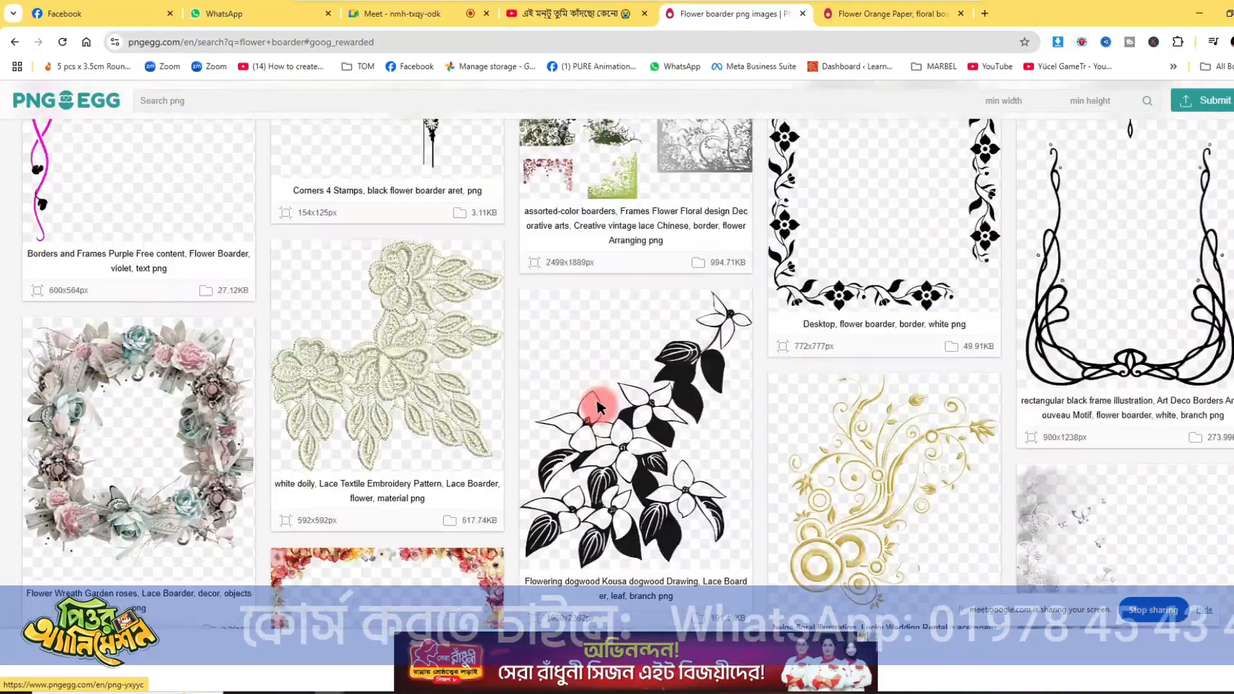
{"action": "middle_click", "coordinate": [441, 468]}
{"action": "scroll", "coordinate": [453, 476], "scroll_direction": "down", "scroll_amount": 3}
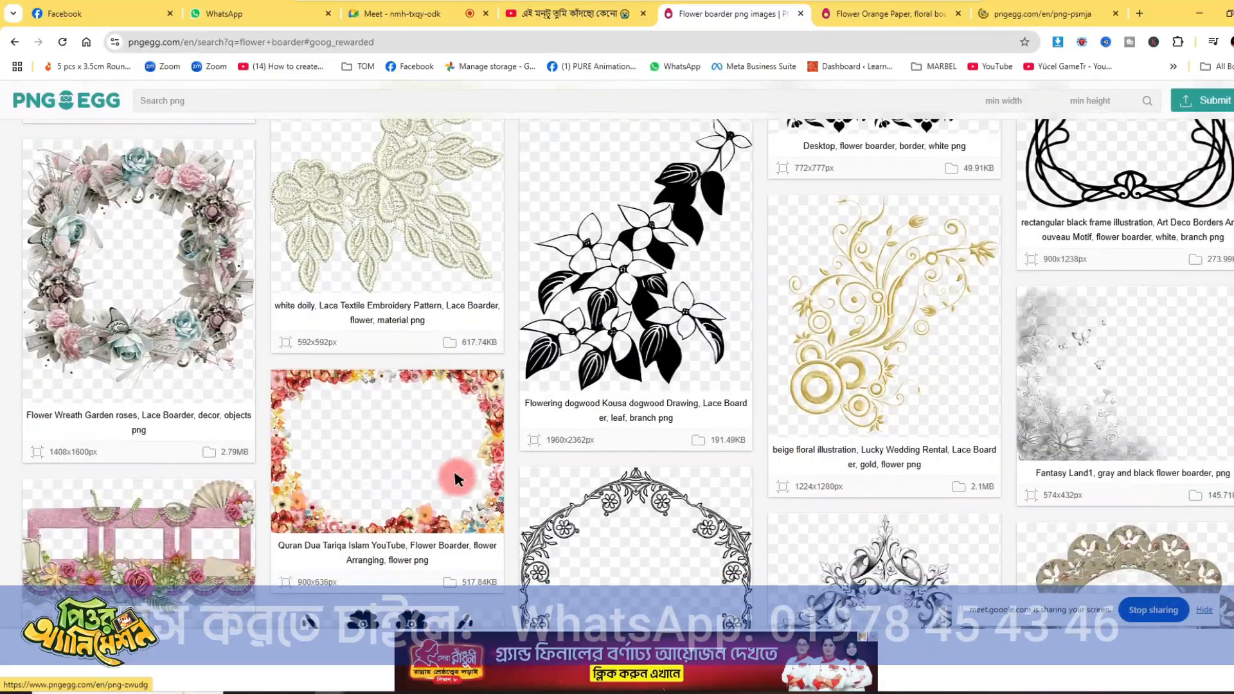
{"action": "scroll", "coordinate": [507, 317], "scroll_direction": "down", "scroll_amount": 1}
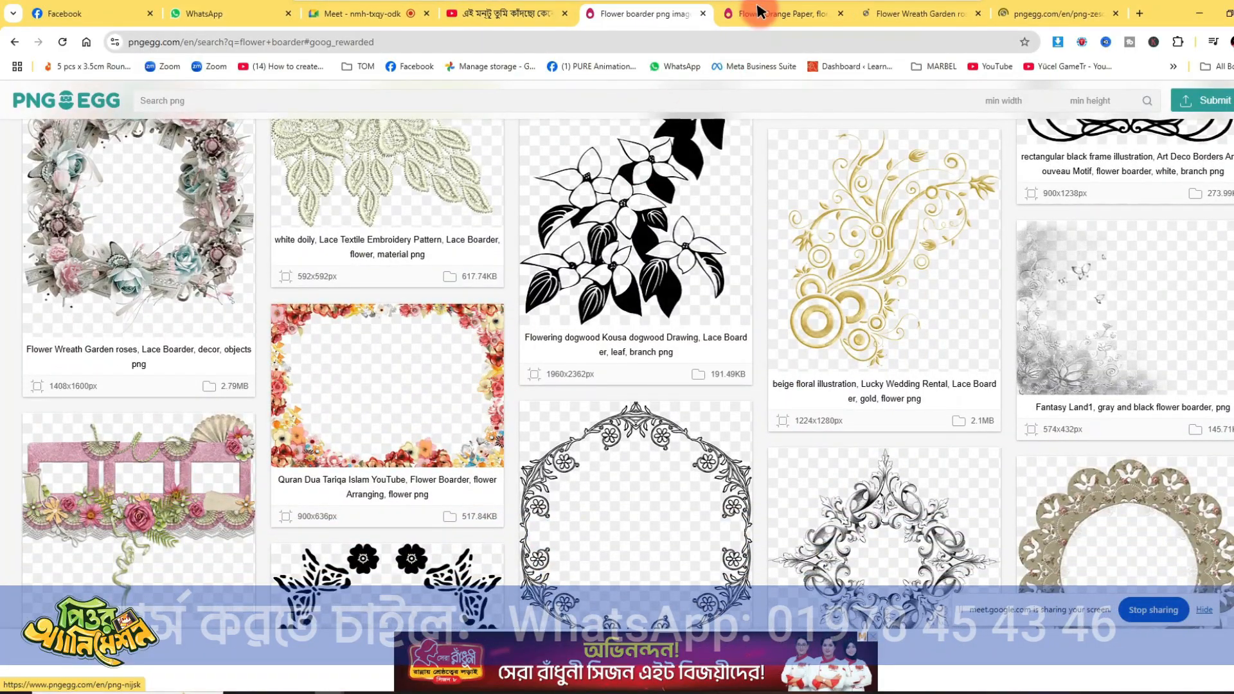
- Browse the related images on the orange paper flower page and open the orange leaf tree illustration in a new tab
{"action": "left_click", "coordinate": [761, 11]}
{"action": "scroll", "coordinate": [634, 352], "scroll_direction": "down", "scroll_amount": 10}
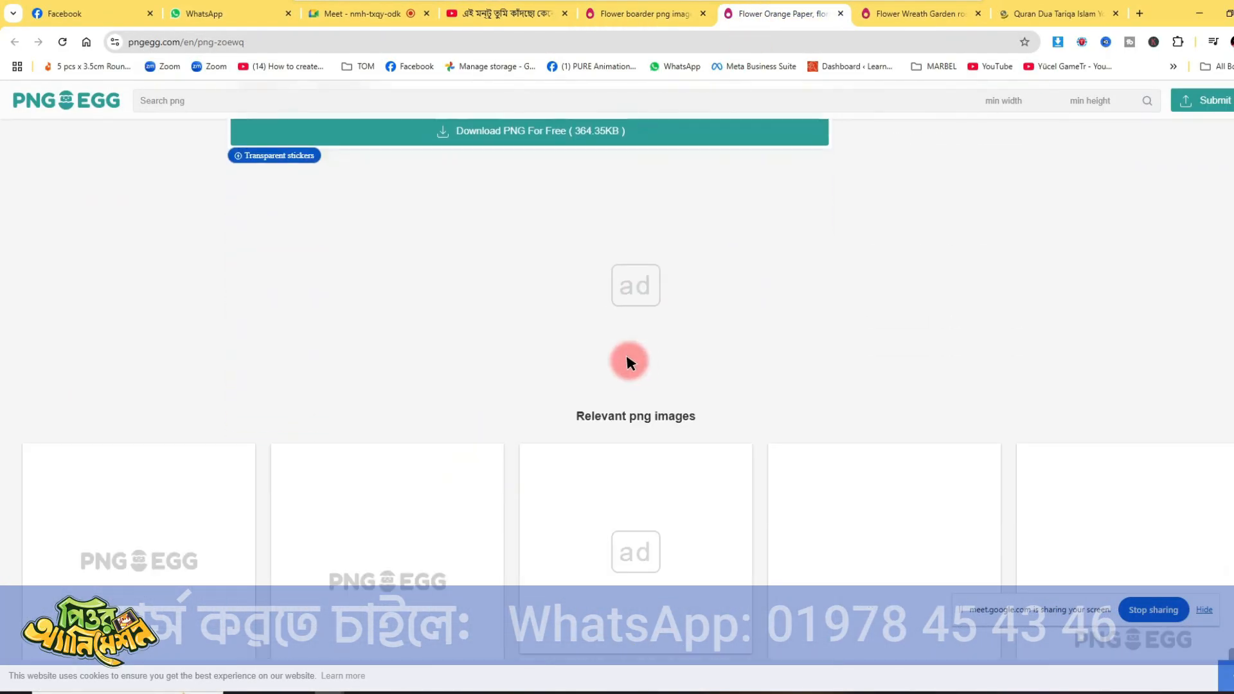
{"action": "scroll", "coordinate": [650, 360], "scroll_direction": "down", "scroll_amount": 7}
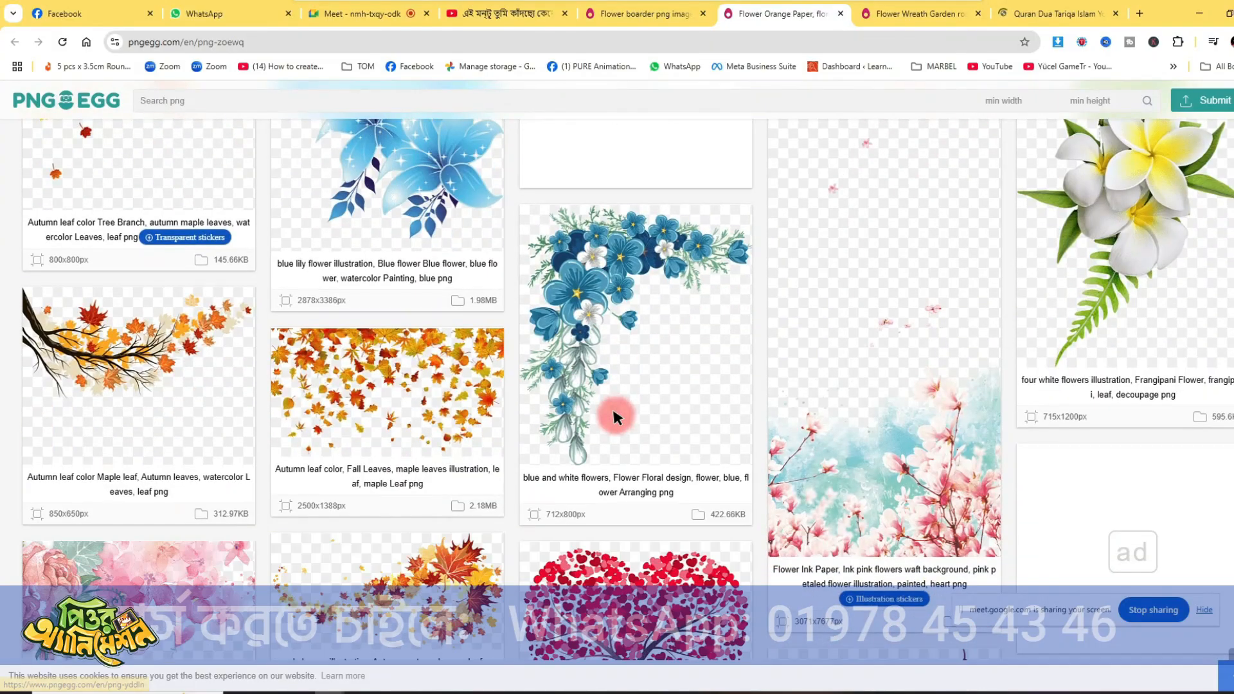
{"action": "scroll", "coordinate": [613, 412], "scroll_direction": "down", "scroll_amount": 7}
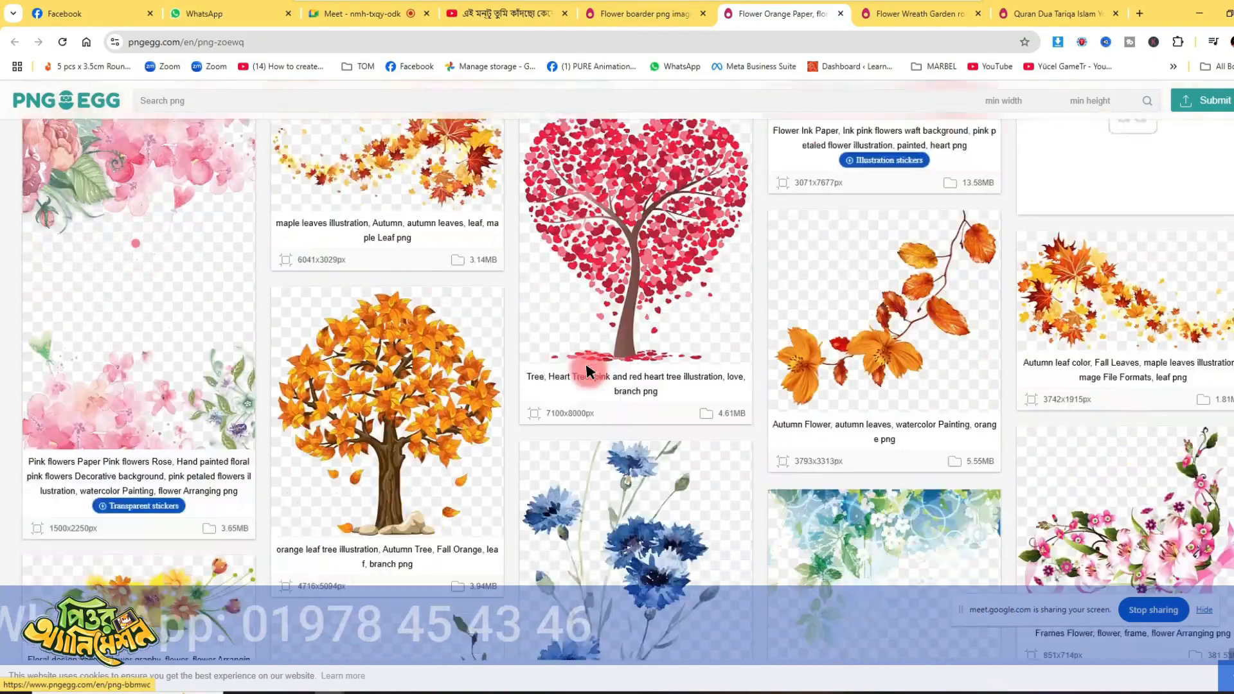
{"action": "scroll", "coordinate": [587, 371], "scroll_direction": "down", "scroll_amount": 2}
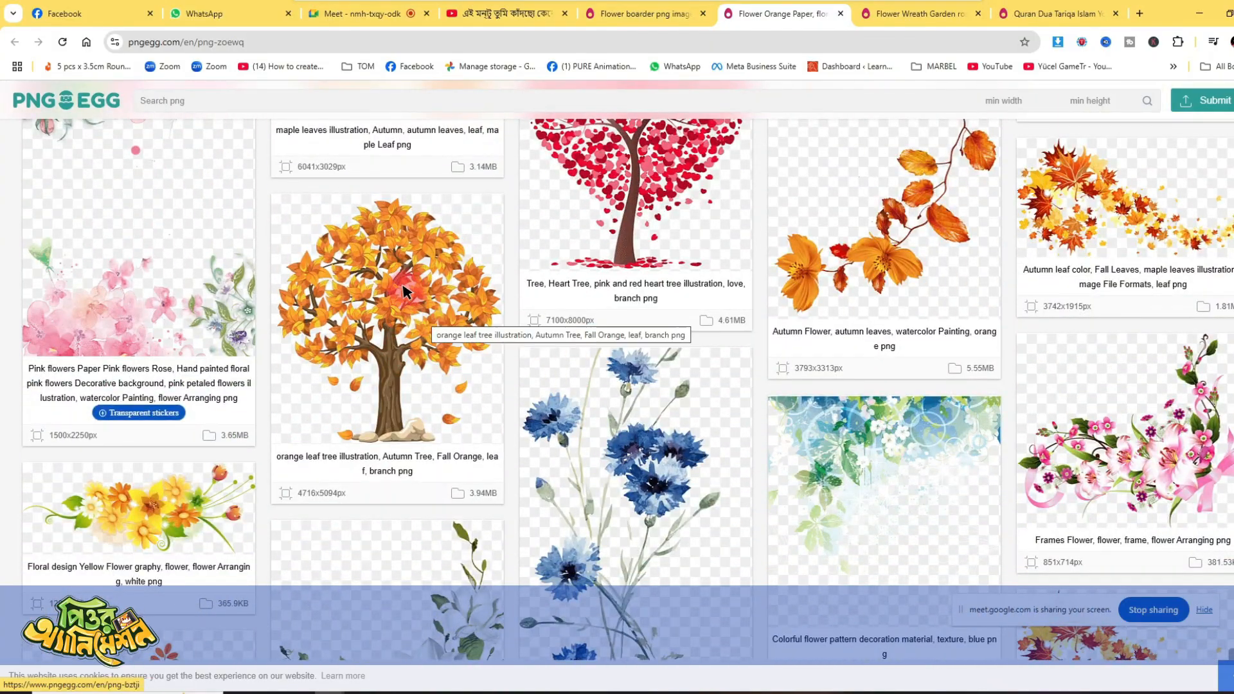
{"action": "scroll", "coordinate": [403, 291], "scroll_direction": "down", "scroll_amount": 16}
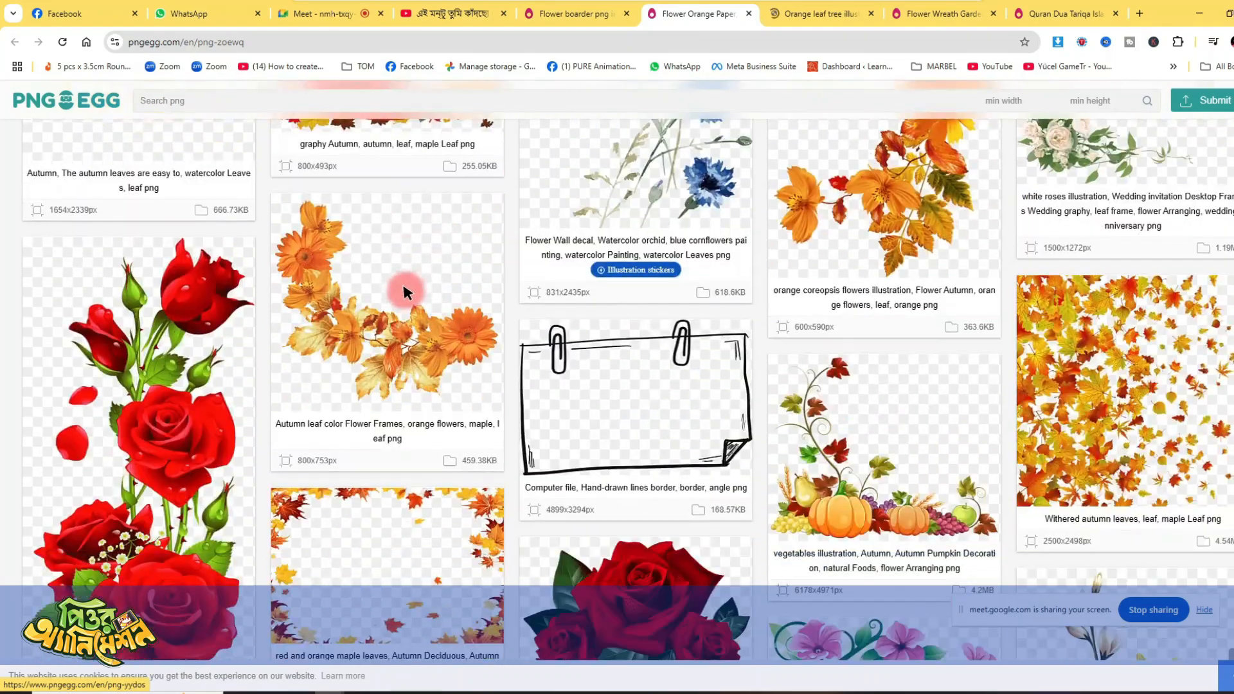
- Browse the related bushes on the red and green rose shrub page and open the pink petaled flowers shrub in a new tab
{"action": "scroll", "coordinate": [402, 281], "scroll_direction": "down", "scroll_amount": 4}
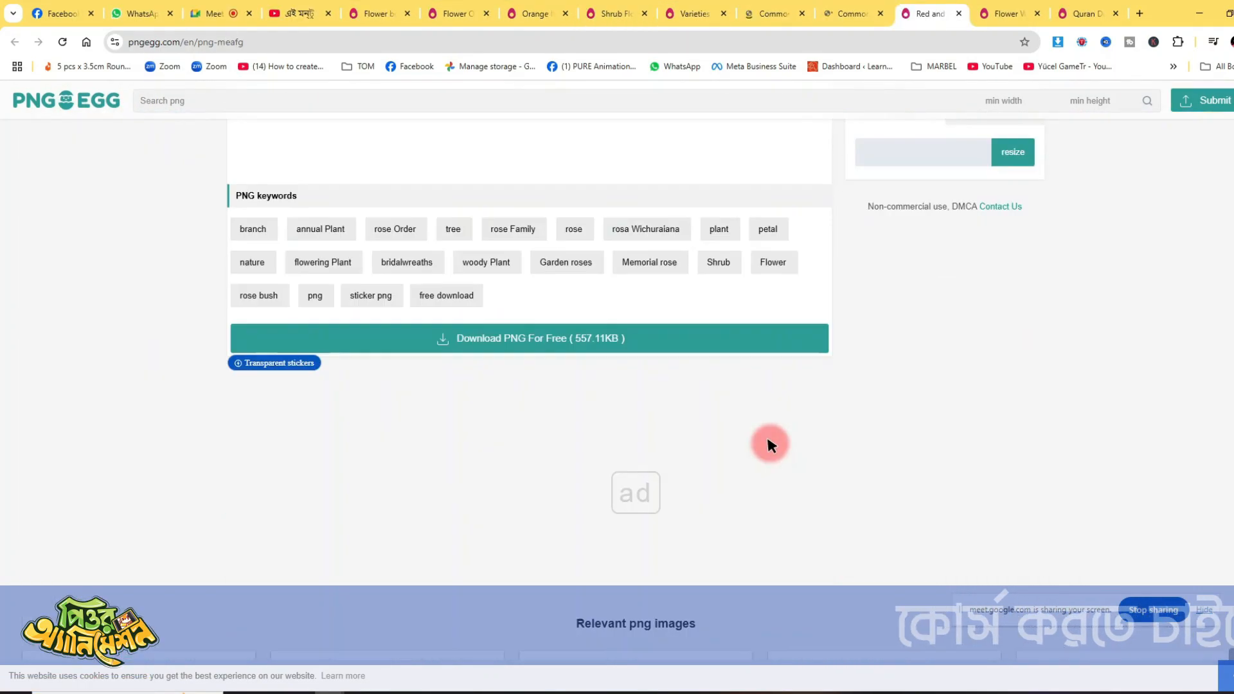
{"action": "scroll", "coordinate": [768, 444], "scroll_direction": "down", "scroll_amount": 10}
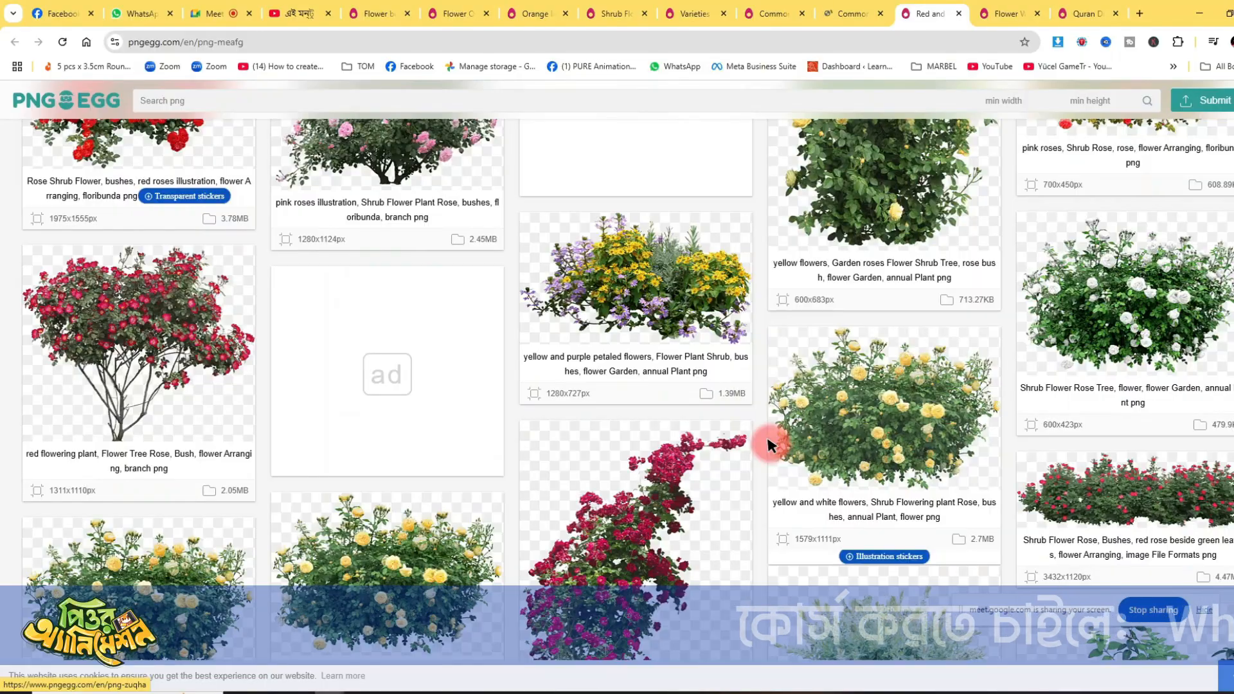
{"action": "scroll", "coordinate": [768, 443], "scroll_direction": "down", "scroll_amount": 9}
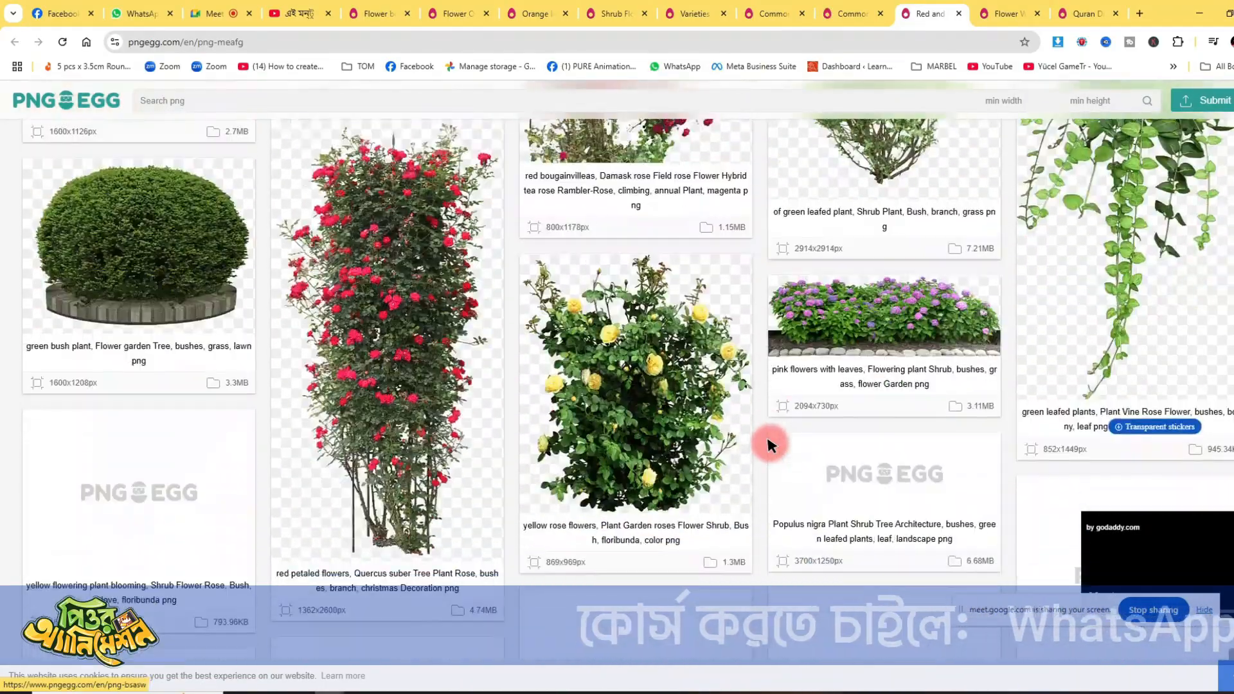
{"action": "scroll", "coordinate": [769, 442], "scroll_direction": "down", "scroll_amount": 10}
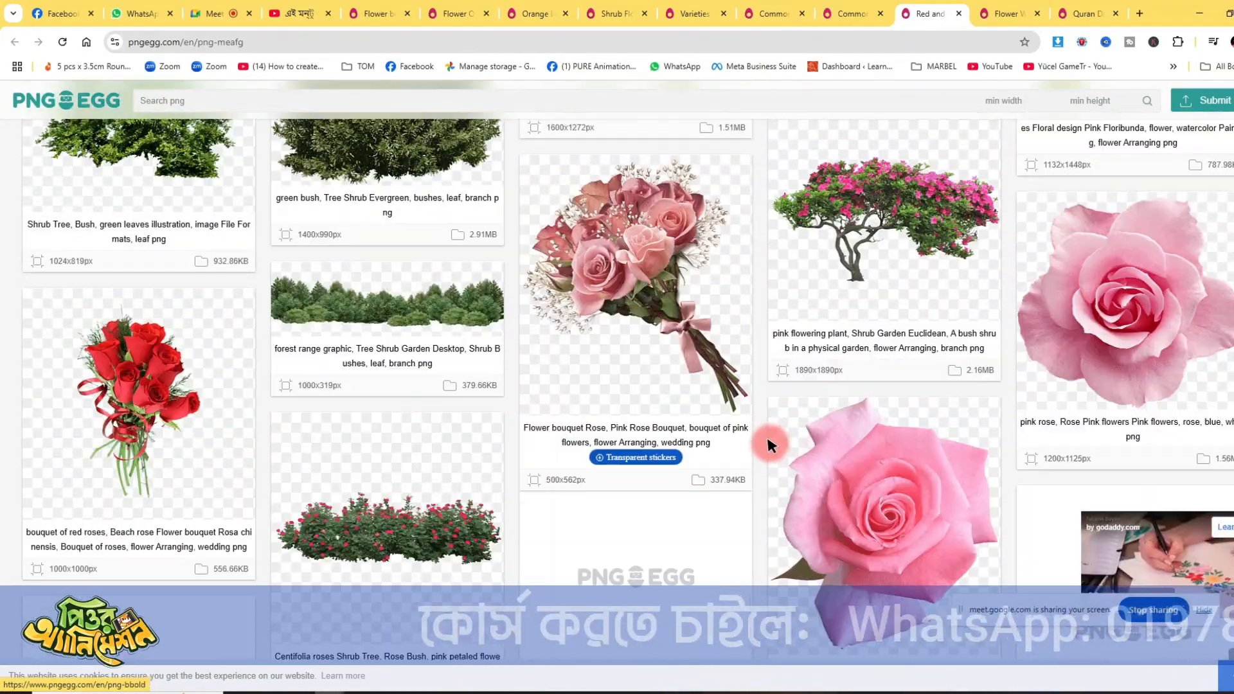
{"action": "scroll", "coordinate": [769, 443], "scroll_direction": "down", "scroll_amount": 7}
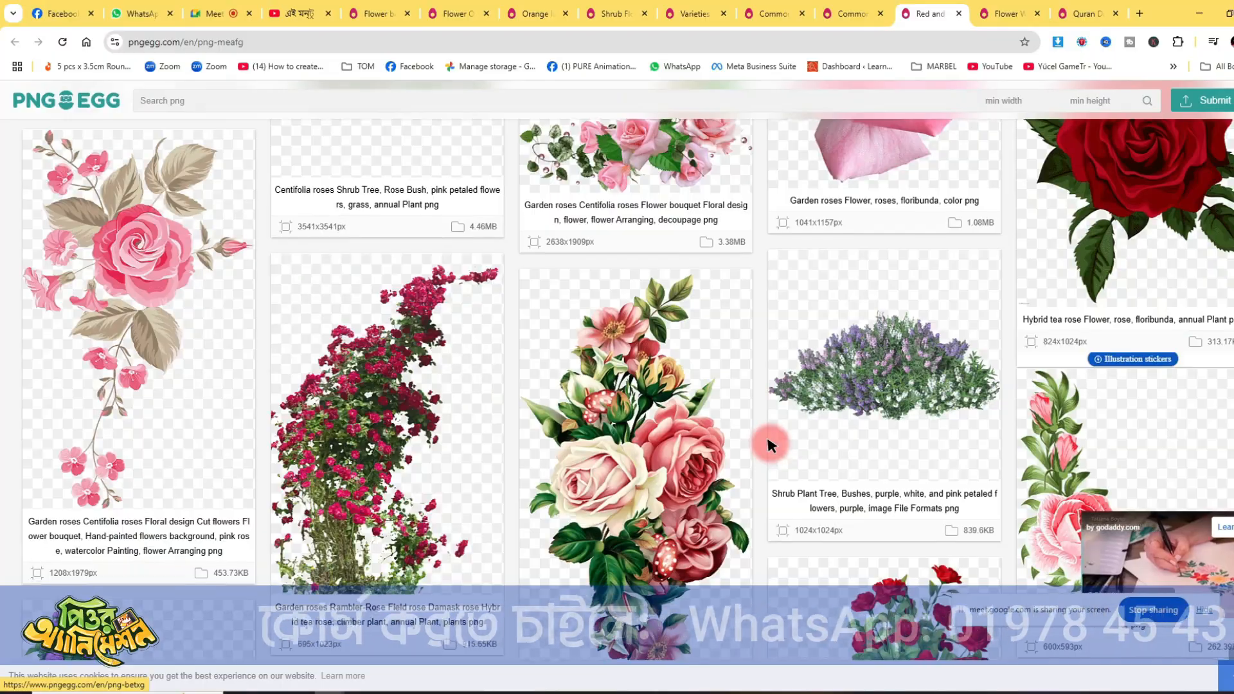
{"action": "scroll", "coordinate": [769, 444], "scroll_direction": "down", "scroll_amount": 8}
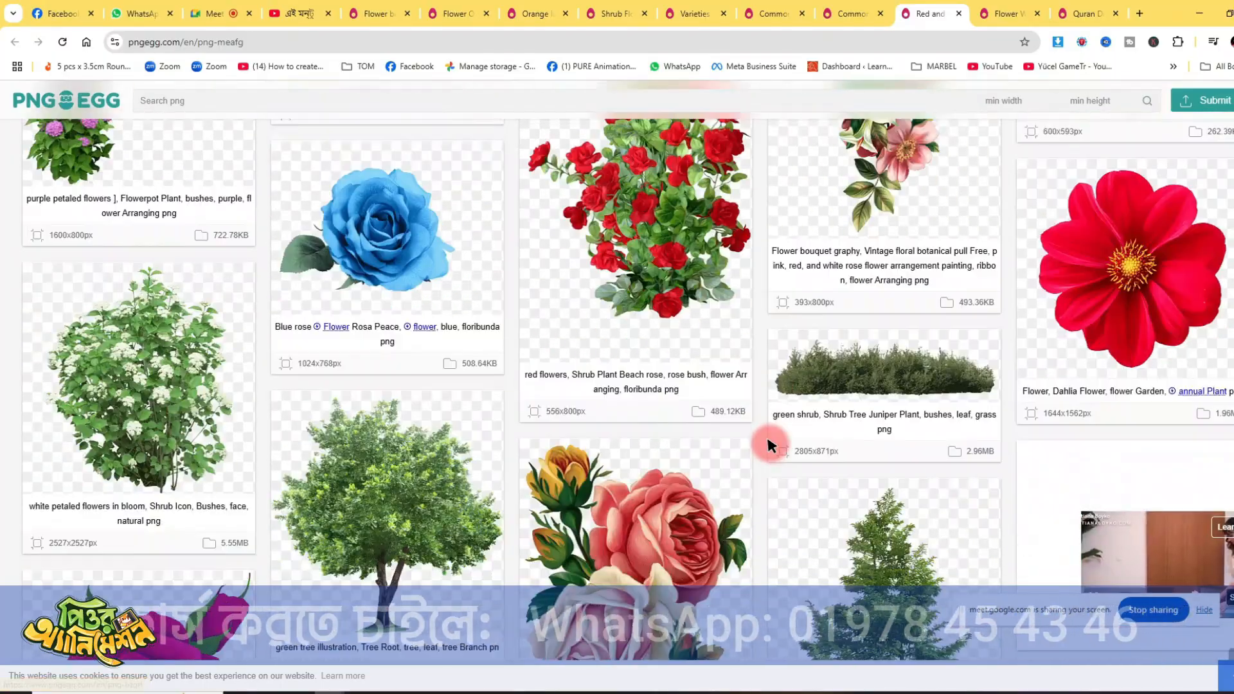
{"action": "scroll", "coordinate": [768, 443], "scroll_direction": "down", "scroll_amount": 4}
{"action": "scroll", "coordinate": [792, 441], "scroll_direction": "up", "scroll_amount": 3}
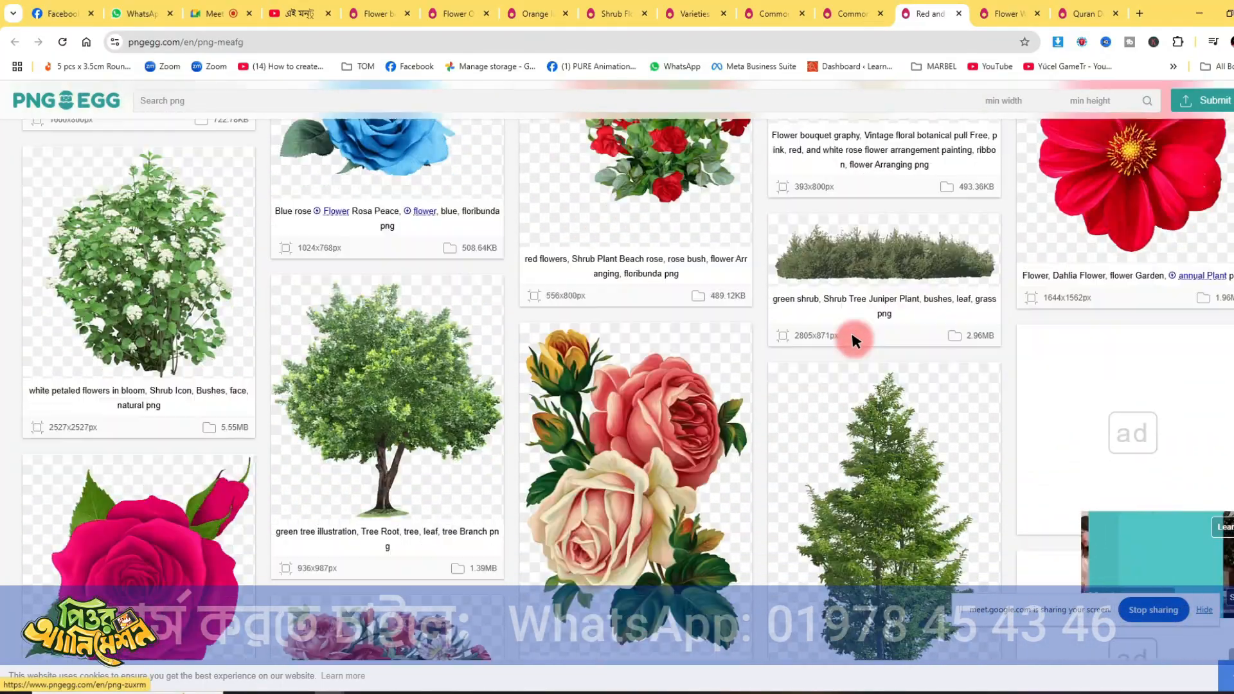
{"action": "scroll", "coordinate": [852, 330], "scroll_direction": "down", "scroll_amount": 20}
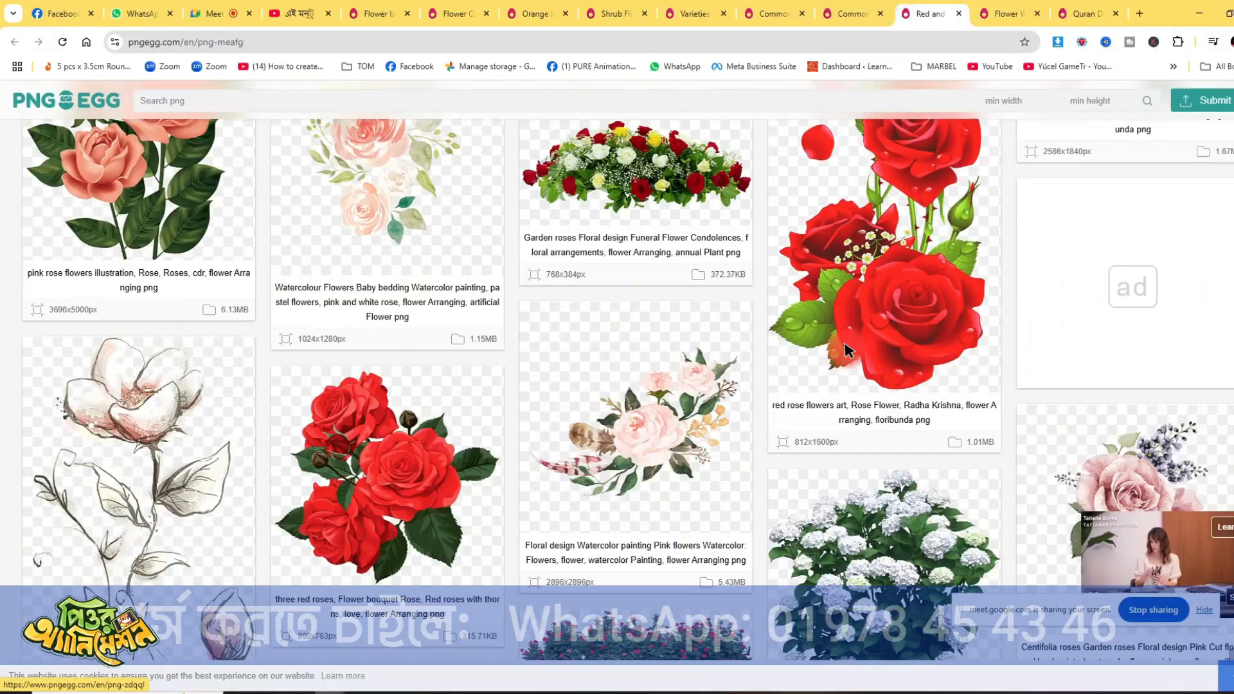
{"action": "scroll", "coordinate": [844, 351], "scroll_direction": "down", "scroll_amount": 8}
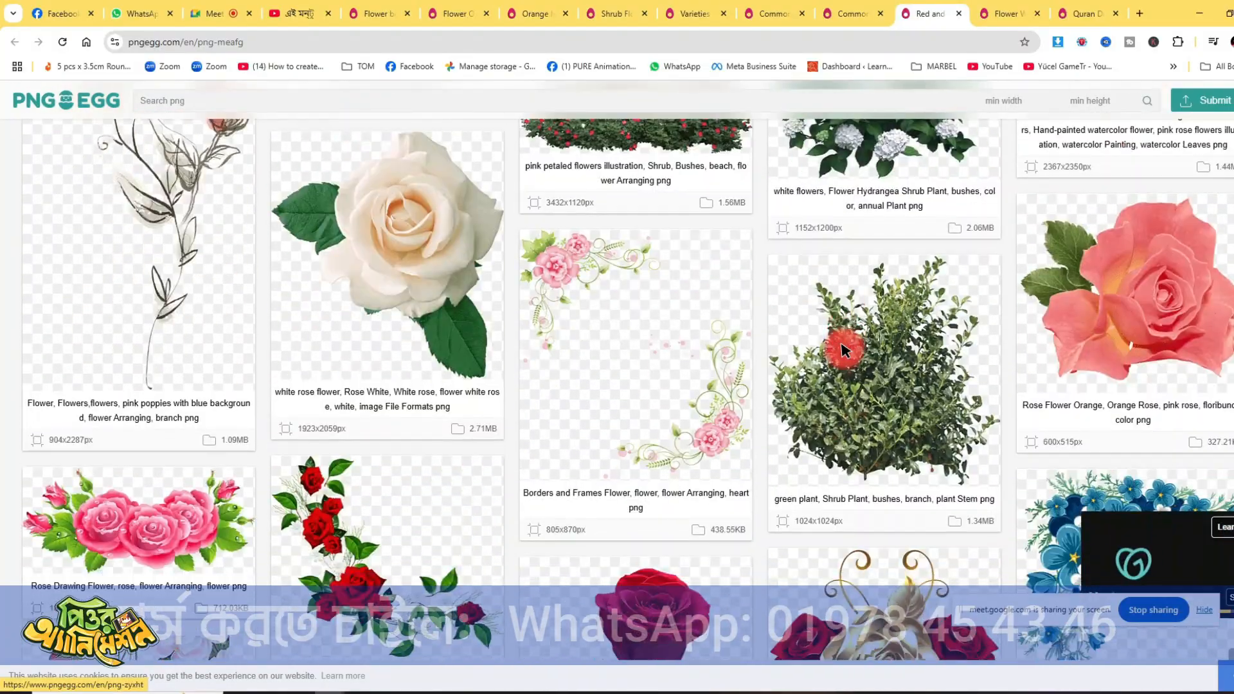
{"action": "scroll", "coordinate": [842, 350], "scroll_direction": "down", "scroll_amount": 5}
{"action": "scroll", "coordinate": [842, 351], "scroll_direction": "up", "scroll_amount": 7}
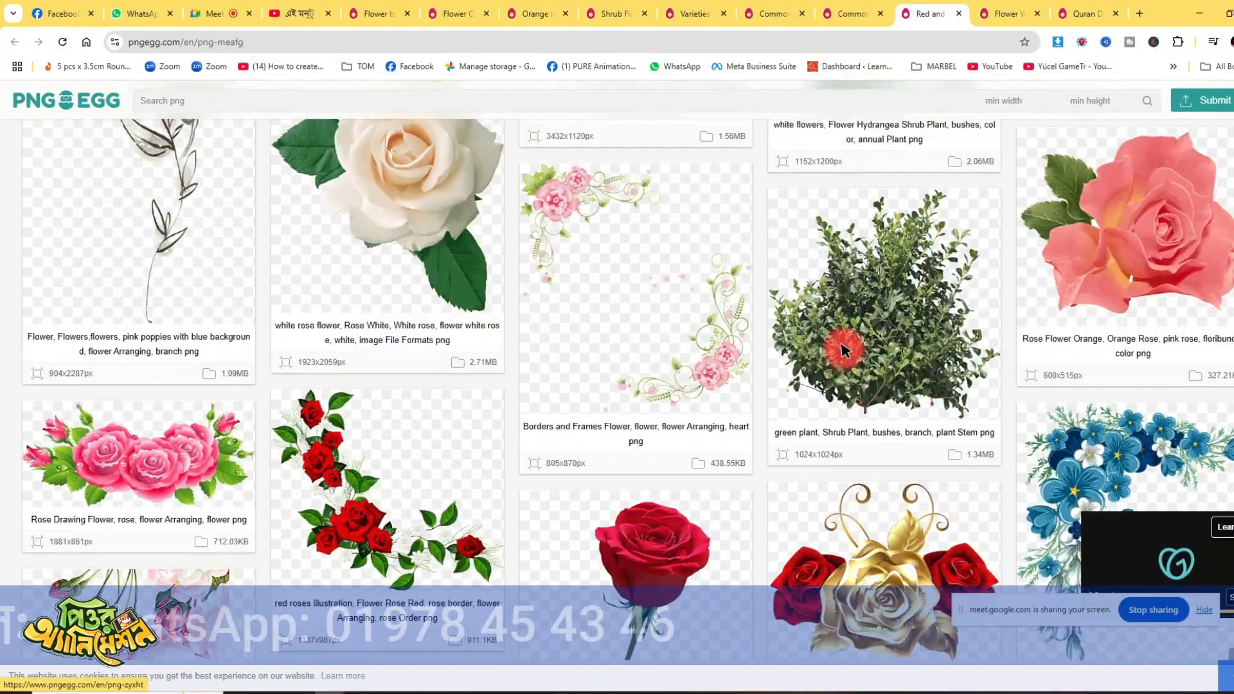
{"action": "middle_click", "coordinate": [522, 263]}
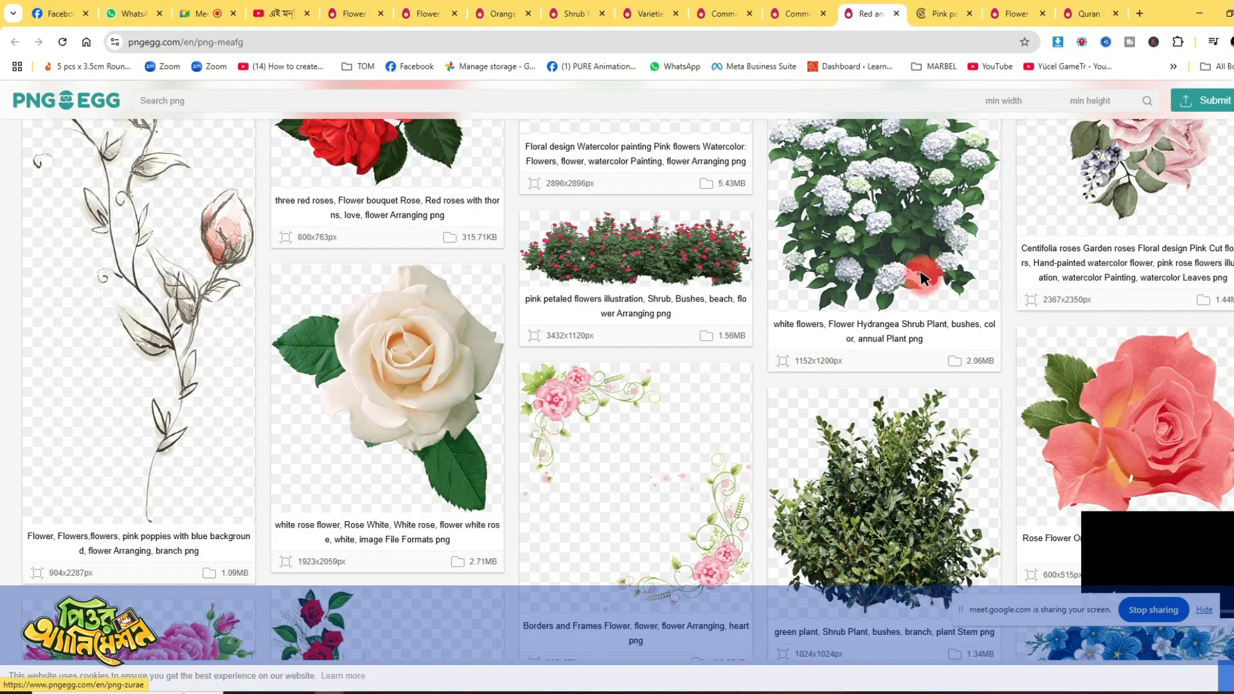
- Examine the garden rose wreath page down to its related images
{"action": "left_click", "coordinate": [961, 13]}
{"action": "left_click", "coordinate": [1011, 11]}
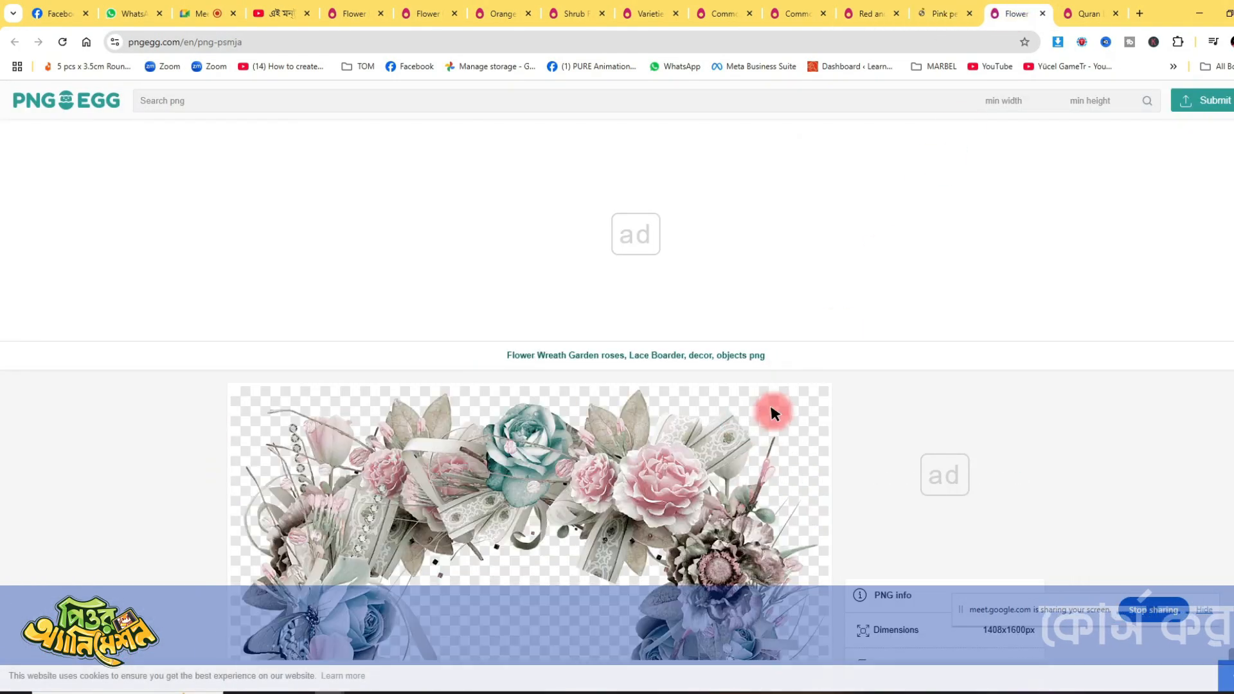
{"action": "scroll", "coordinate": [702, 414], "scroll_direction": "down", "scroll_amount": 10}
{"action": "scroll", "coordinate": [699, 425], "scroll_direction": "down", "scroll_amount": 7}
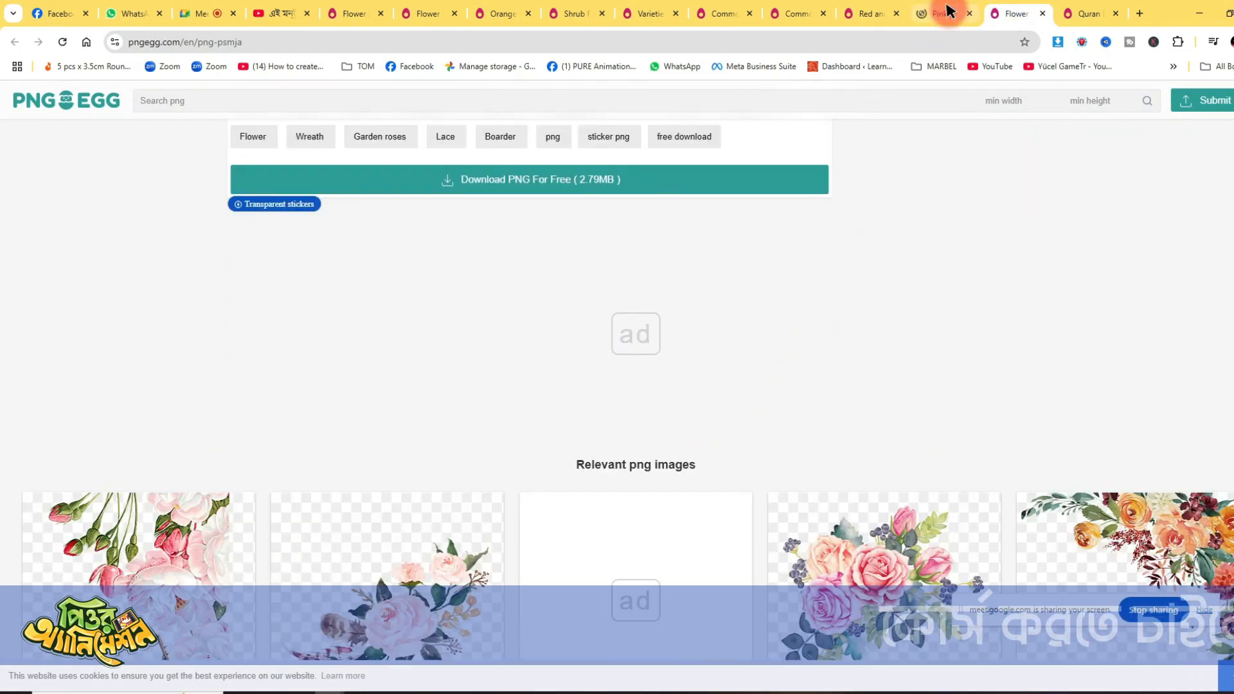
- Browse the related images on the pink petaled flowers shrub page and open the assorted-color plants illustration in a new tab
{"action": "left_click", "coordinate": [948, 12]}
{"action": "scroll", "coordinate": [720, 425], "scroll_direction": "down", "scroll_amount": 10}
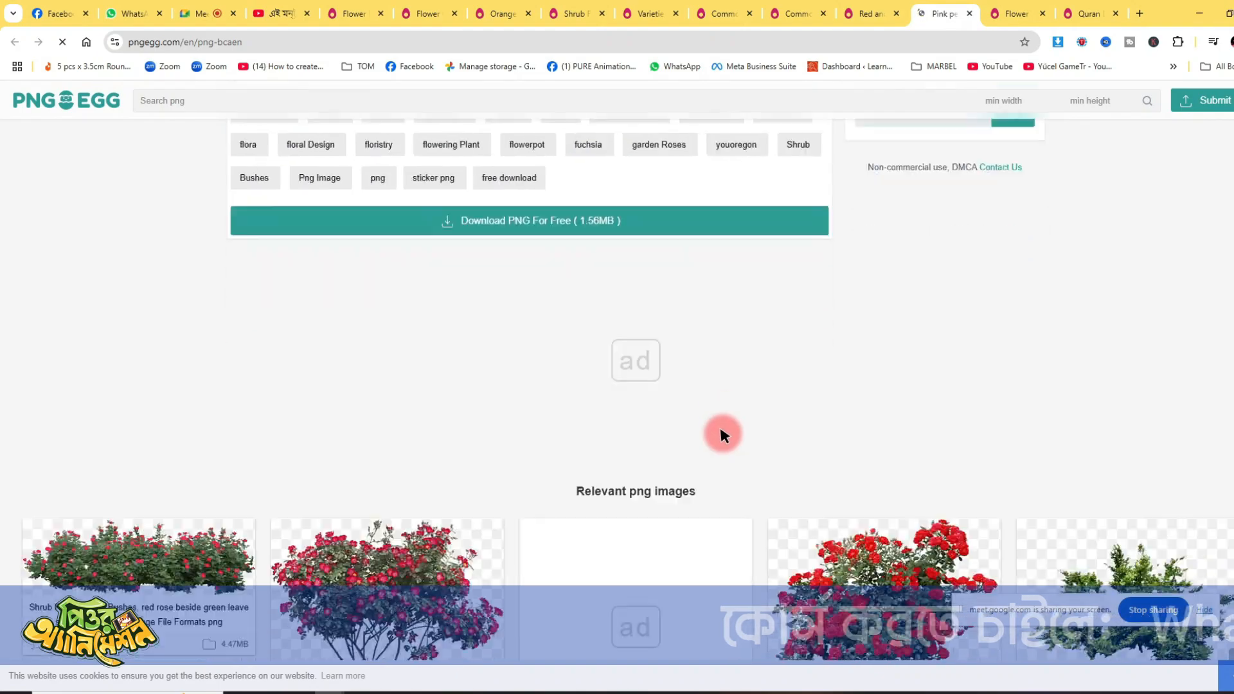
{"action": "scroll", "coordinate": [721, 430], "scroll_direction": "down", "scroll_amount": 9}
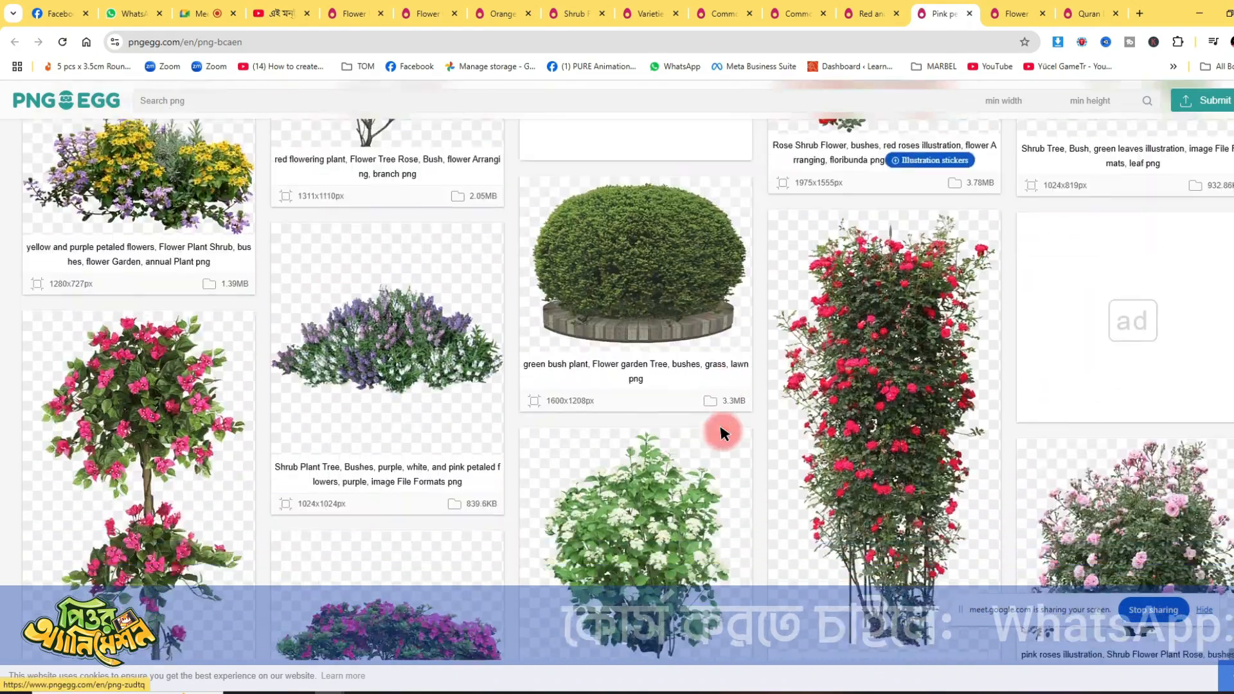
{"action": "scroll", "coordinate": [720, 432], "scroll_direction": "down", "scroll_amount": 12}
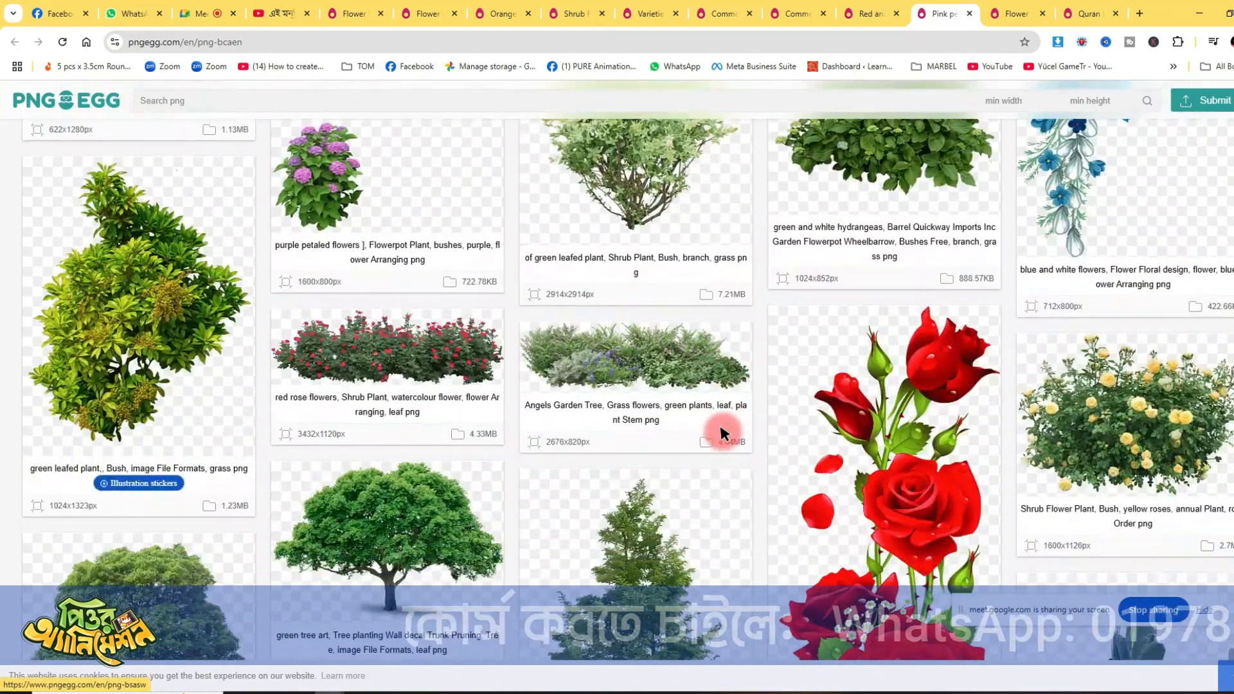
{"action": "scroll", "coordinate": [721, 431], "scroll_direction": "down", "scroll_amount": 12}
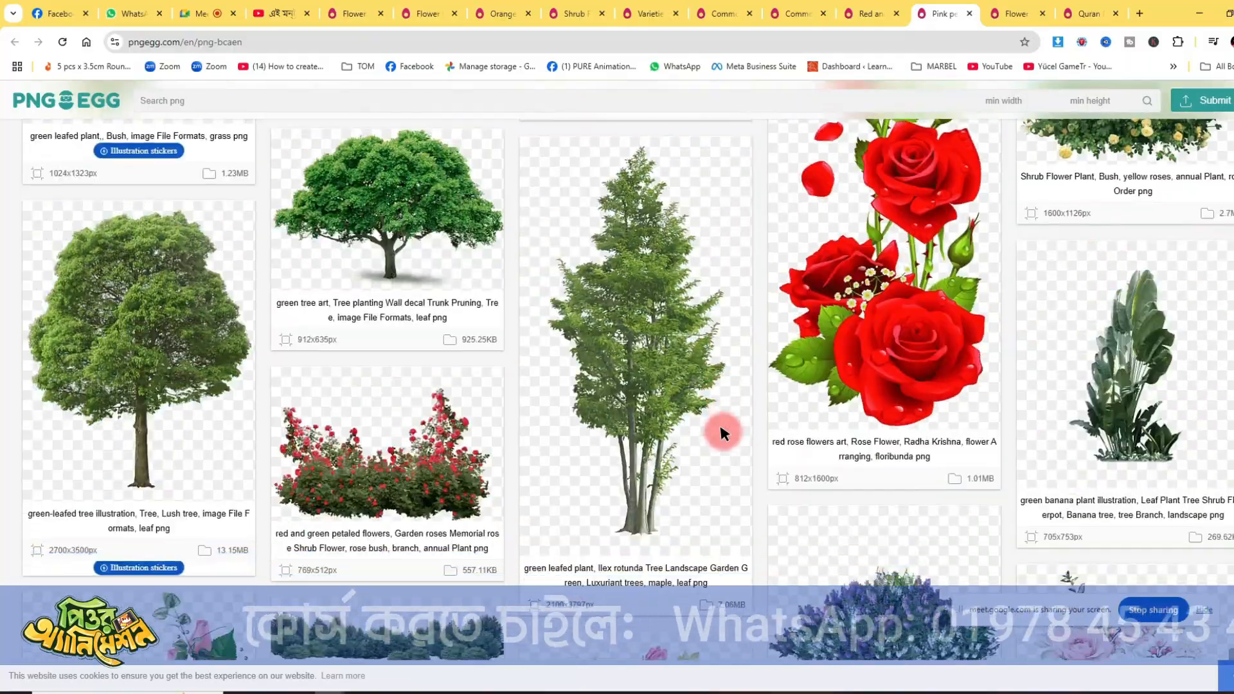
{"action": "scroll", "coordinate": [721, 430], "scroll_direction": "down", "scroll_amount": 12}
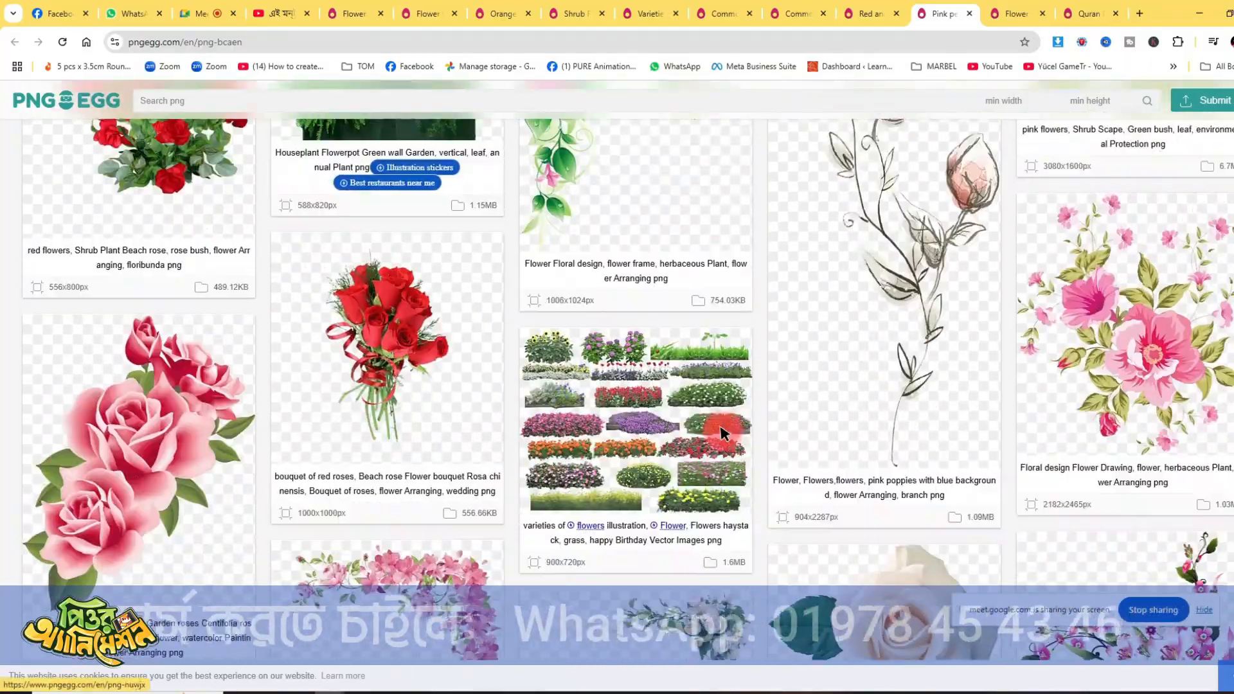
{"action": "scroll", "coordinate": [720, 428], "scroll_direction": "down", "scroll_amount": 6}
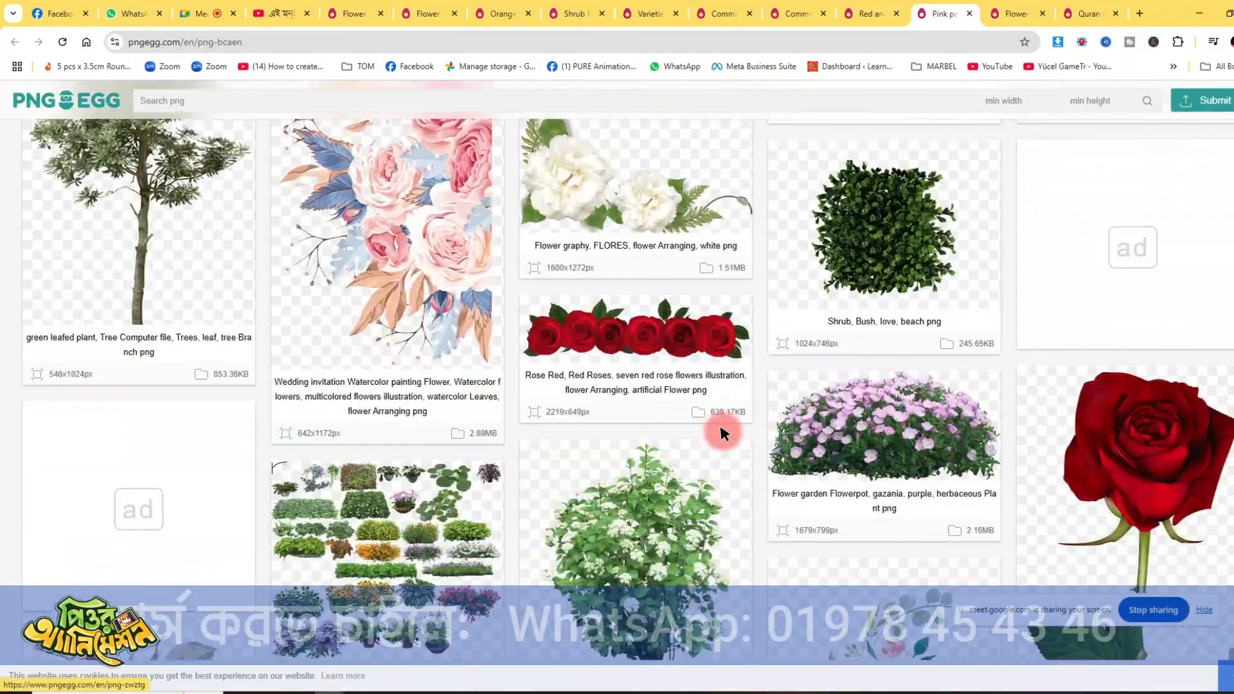
{"action": "scroll", "coordinate": [721, 427], "scroll_direction": "down", "scroll_amount": 5}
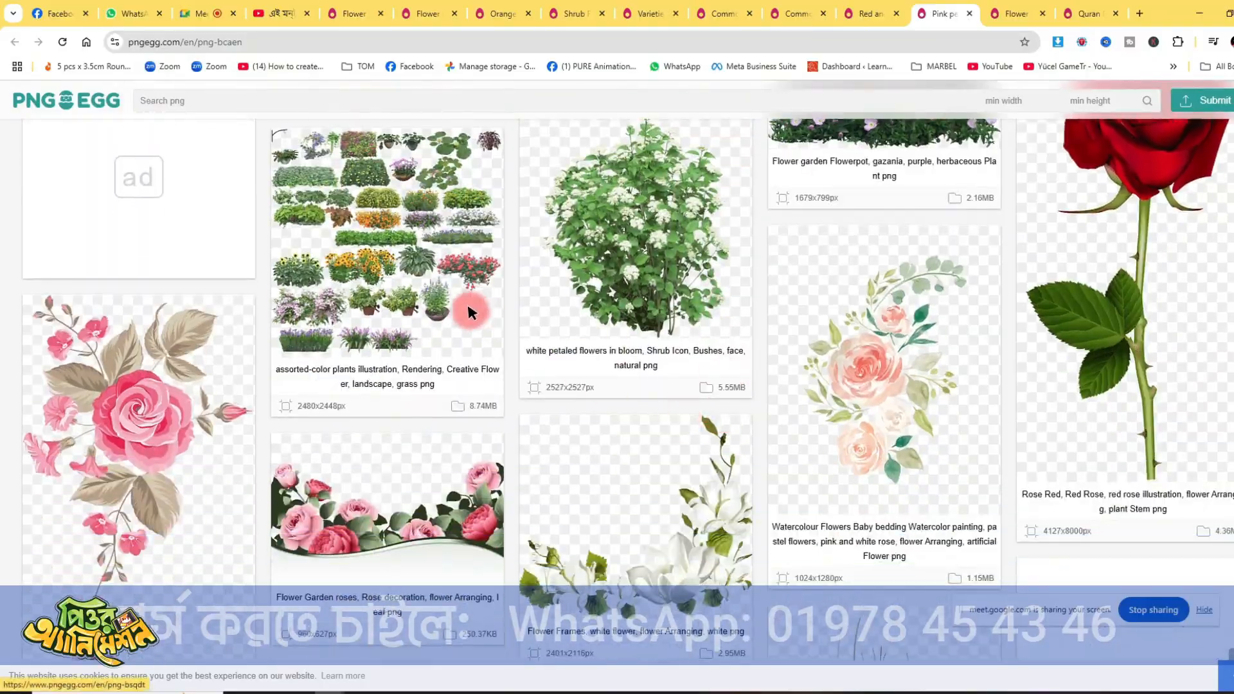
- Examine the remaining related flower, bush and tree images on the pink petaled flowers shrub page
{"action": "scroll", "coordinate": [808, 448], "scroll_direction": "down", "scroll_amount": 15}
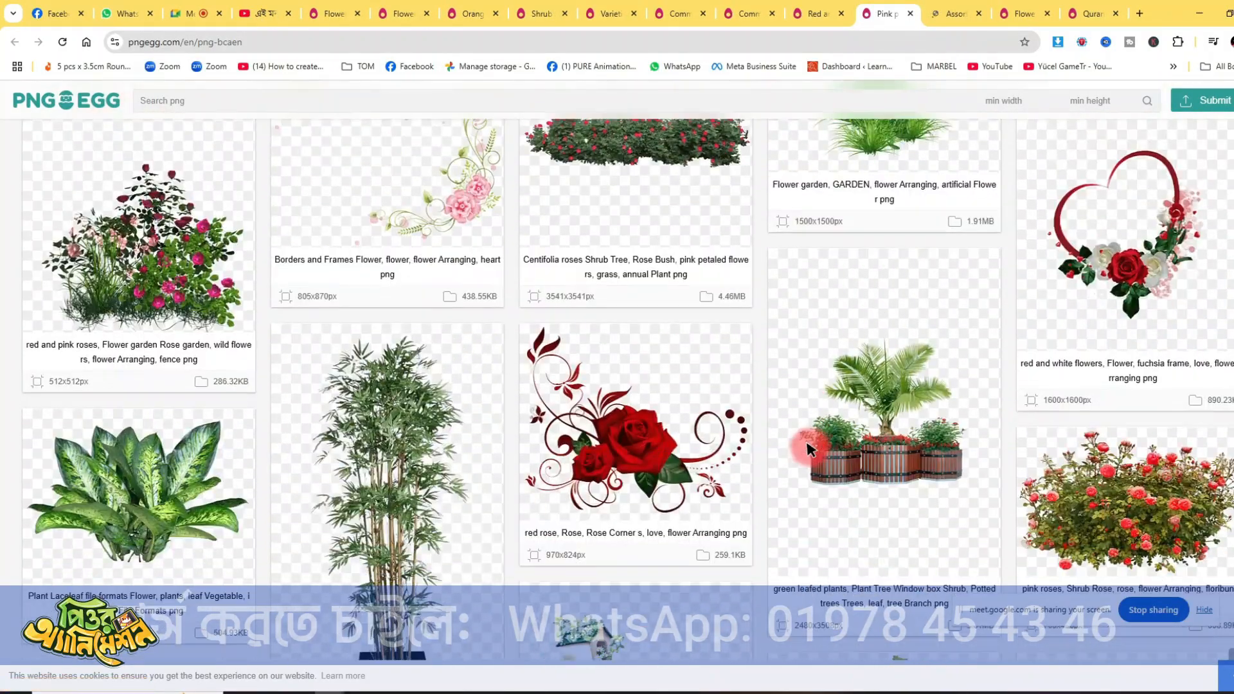
{"action": "scroll", "coordinate": [808, 448], "scroll_direction": "down", "scroll_amount": 2}
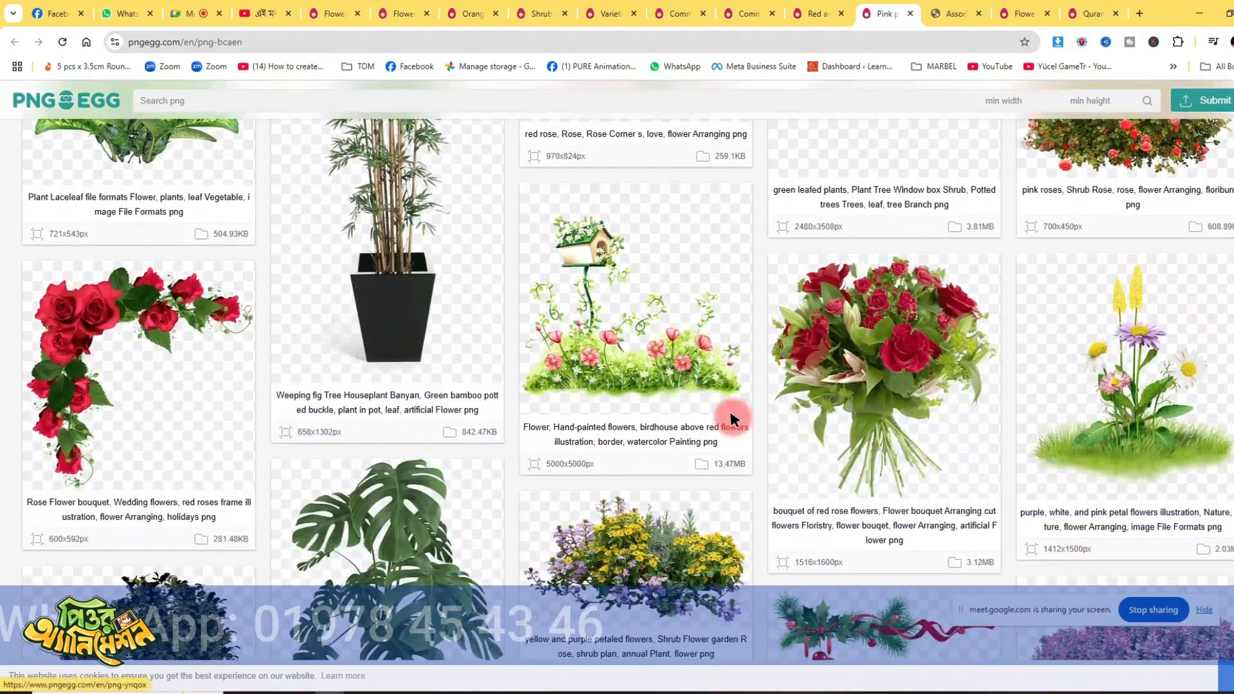
{"action": "scroll", "coordinate": [718, 412], "scroll_direction": "down", "scroll_amount": 14}
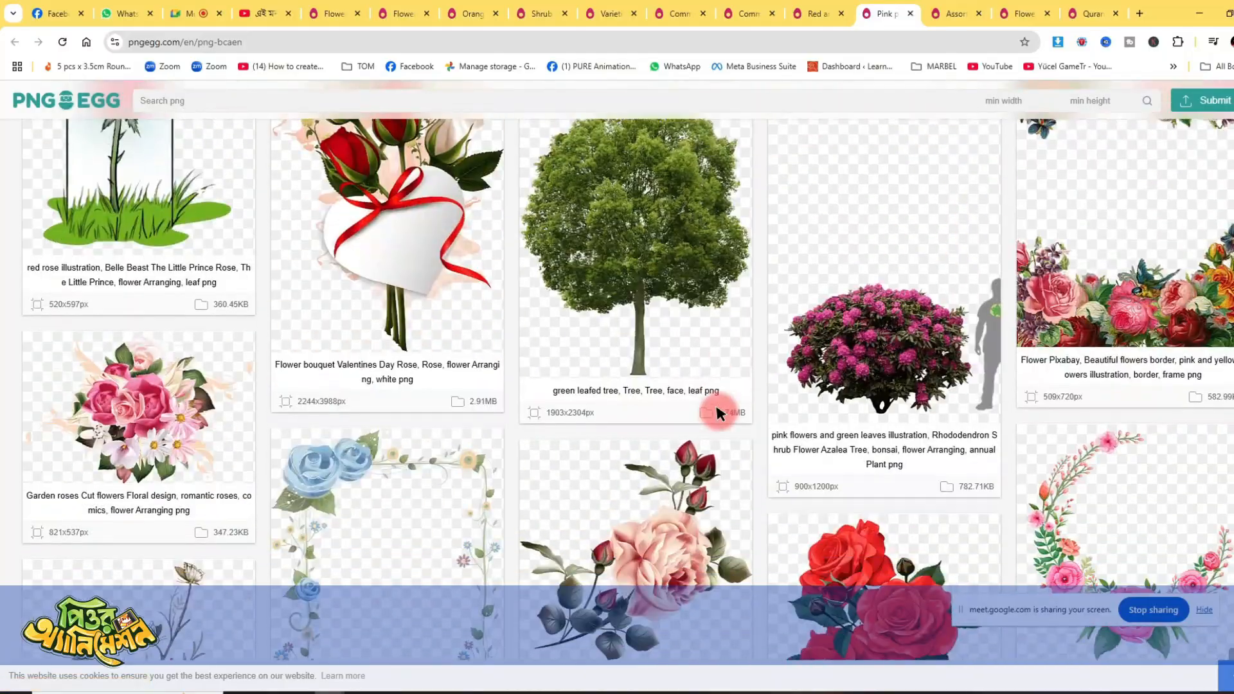
{"action": "scroll", "coordinate": [716, 412], "scroll_direction": "down", "scroll_amount": 11}
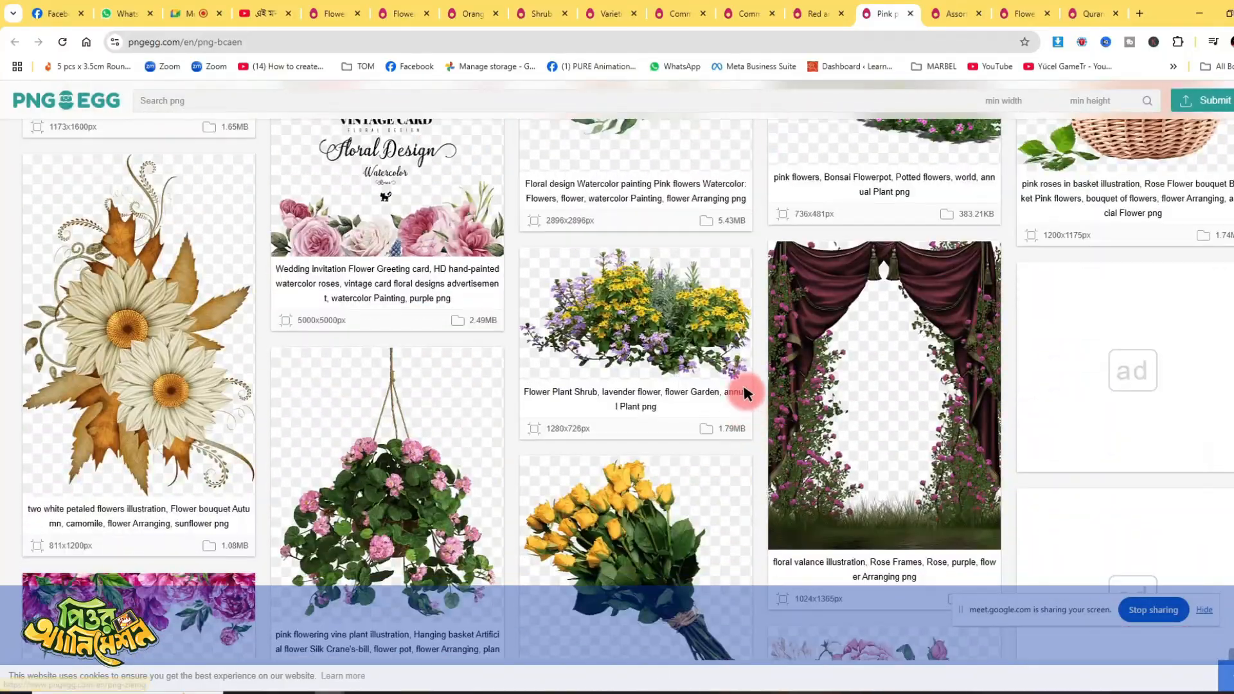
{"action": "scroll", "coordinate": [745, 392], "scroll_direction": "down", "scroll_amount": 20}
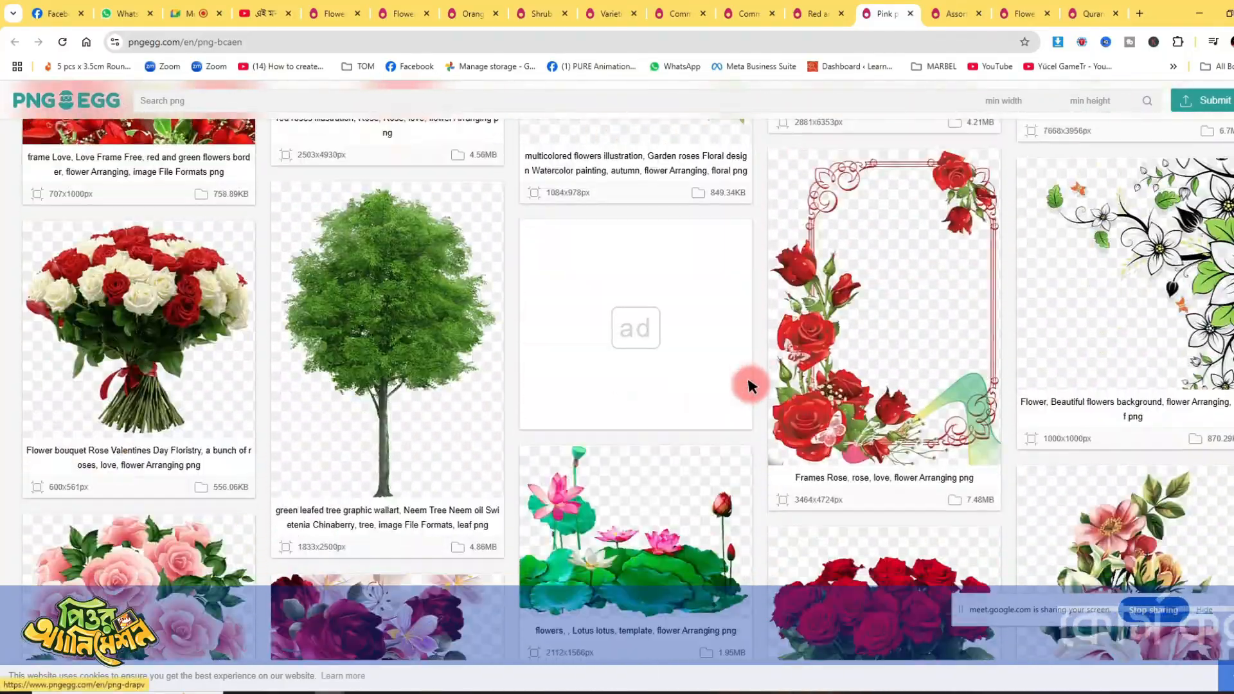
{"action": "scroll", "coordinate": [749, 386], "scroll_direction": "down", "scroll_amount": 15}
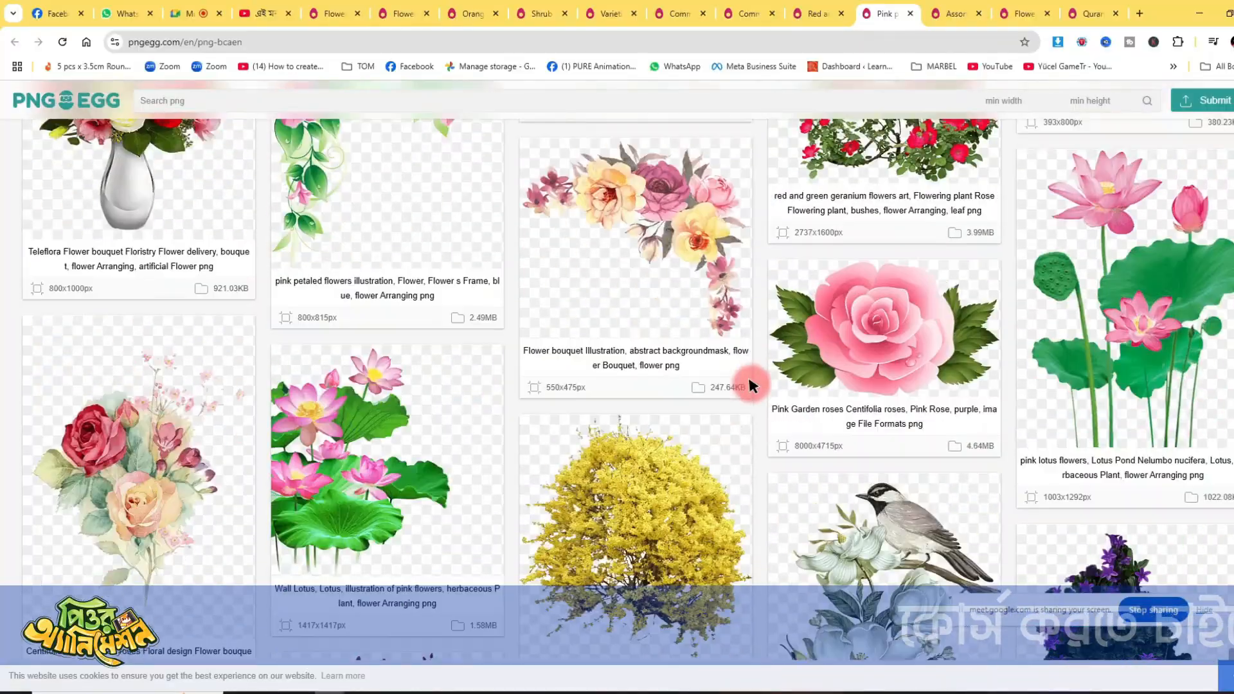
{"action": "scroll", "coordinate": [752, 385], "scroll_direction": "down", "scroll_amount": 5}
- Browse the related images on the assorted-color plants page and open the white vinca flowers illustration in a new tab
{"action": "left_click", "coordinate": [943, 5]}
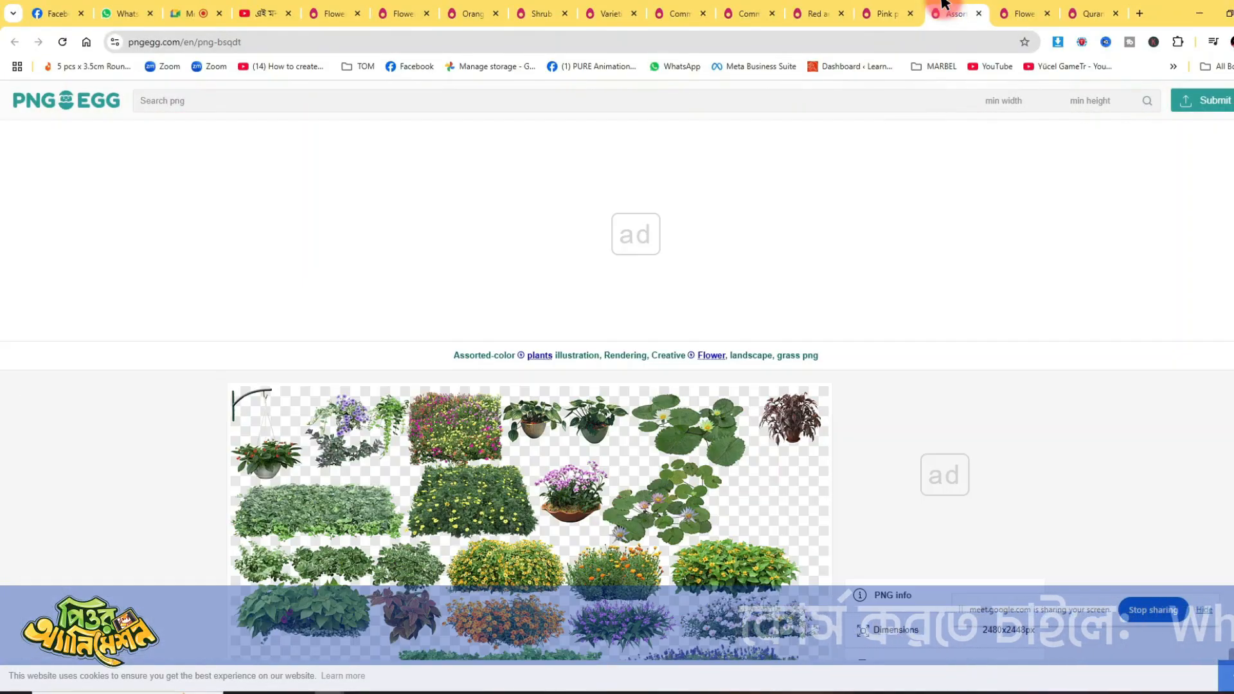
{"action": "scroll", "coordinate": [769, 421], "scroll_direction": "down", "scroll_amount": 20}
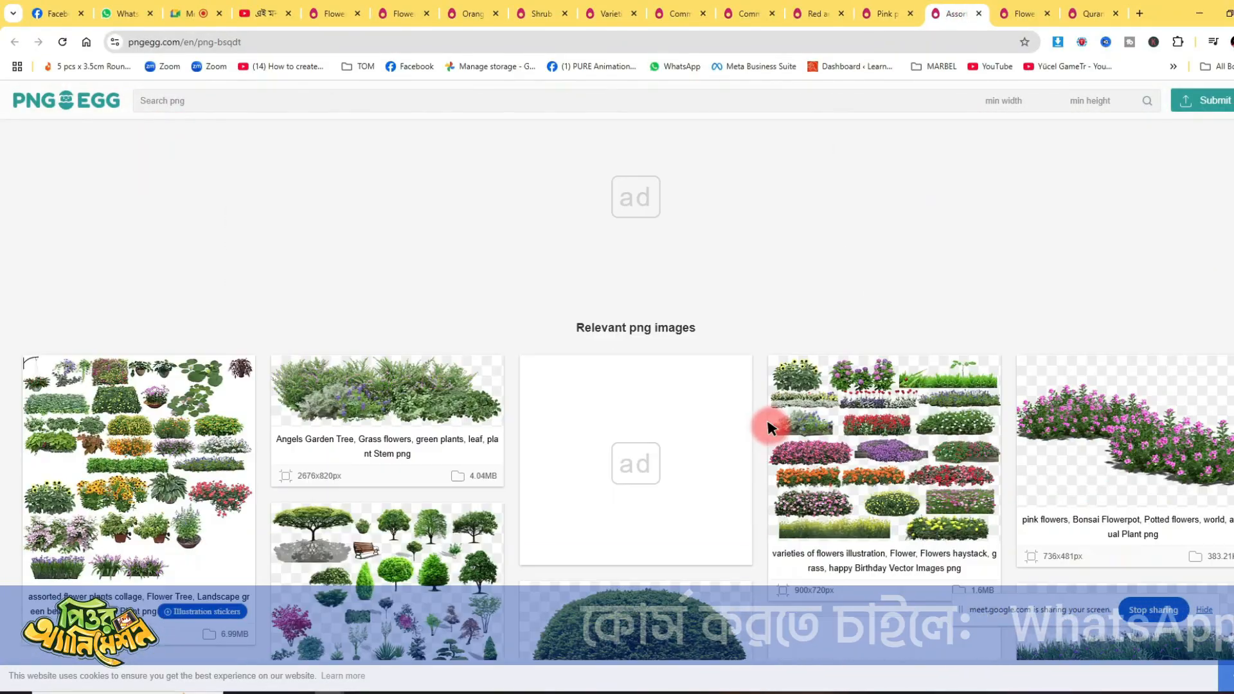
{"action": "scroll", "coordinate": [770, 427], "scroll_direction": "down", "scroll_amount": 5}
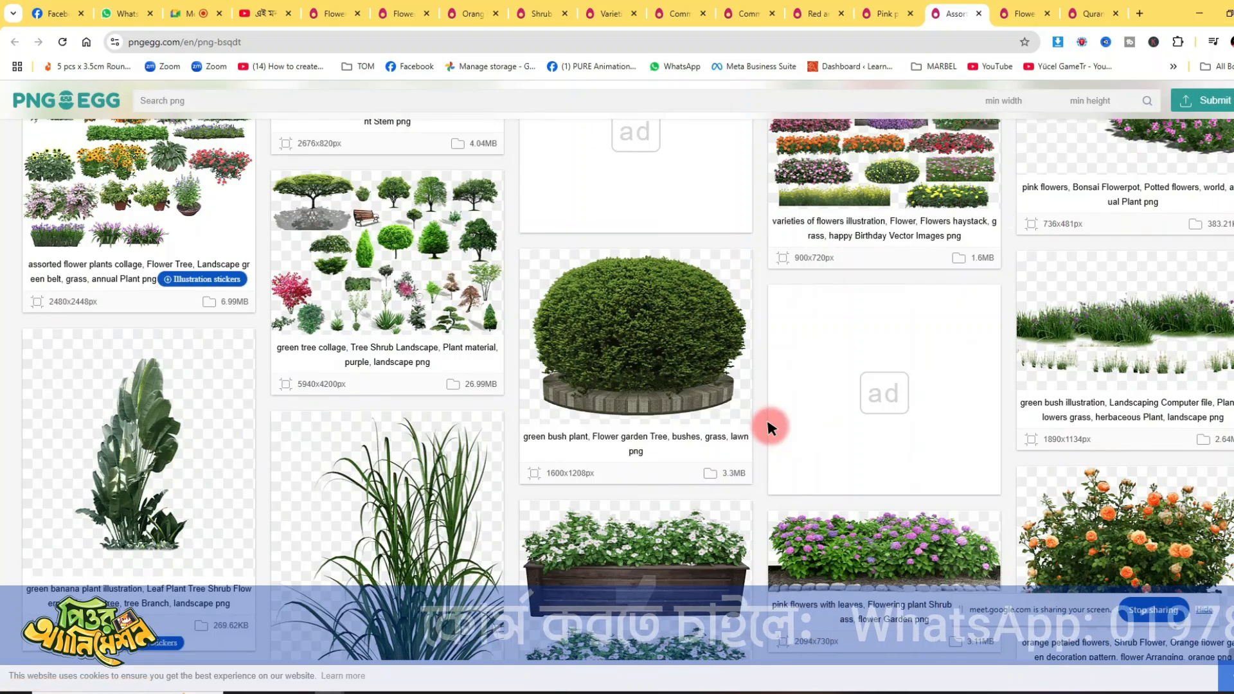
{"action": "scroll", "coordinate": [770, 427], "scroll_direction": "down", "scroll_amount": 3}
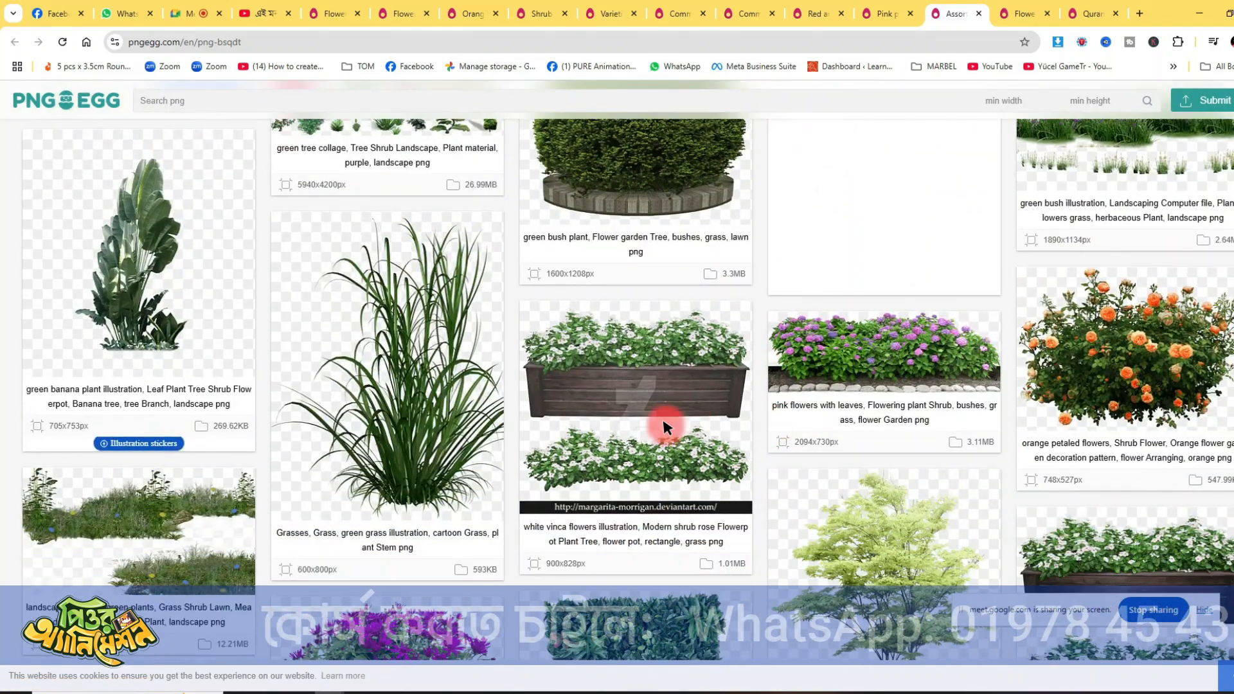
- Look through the remaining related images for the assorted-color plants and open the green and pink floral border in a new tab
{"action": "scroll", "coordinate": [765, 437], "scroll_direction": "down", "scroll_amount": 4}
{"action": "scroll", "coordinate": [765, 438], "scroll_direction": "down", "scroll_amount": 12}
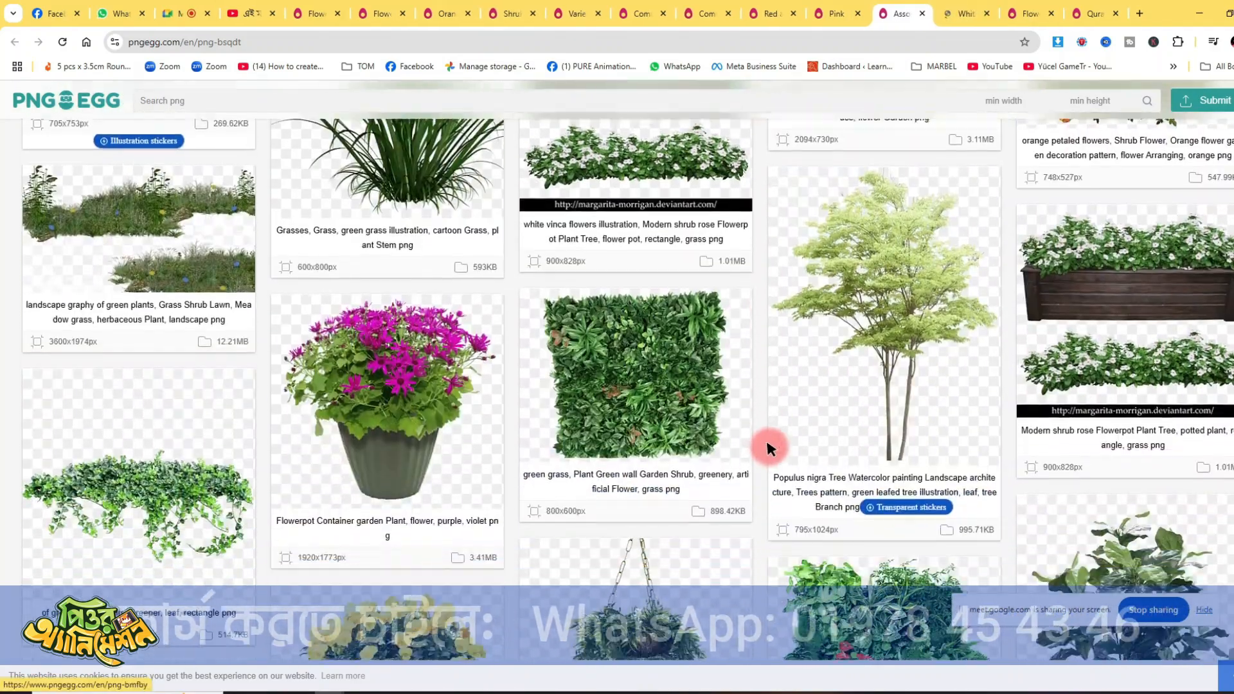
{"action": "scroll", "coordinate": [768, 443], "scroll_direction": "down", "scroll_amount": 15}
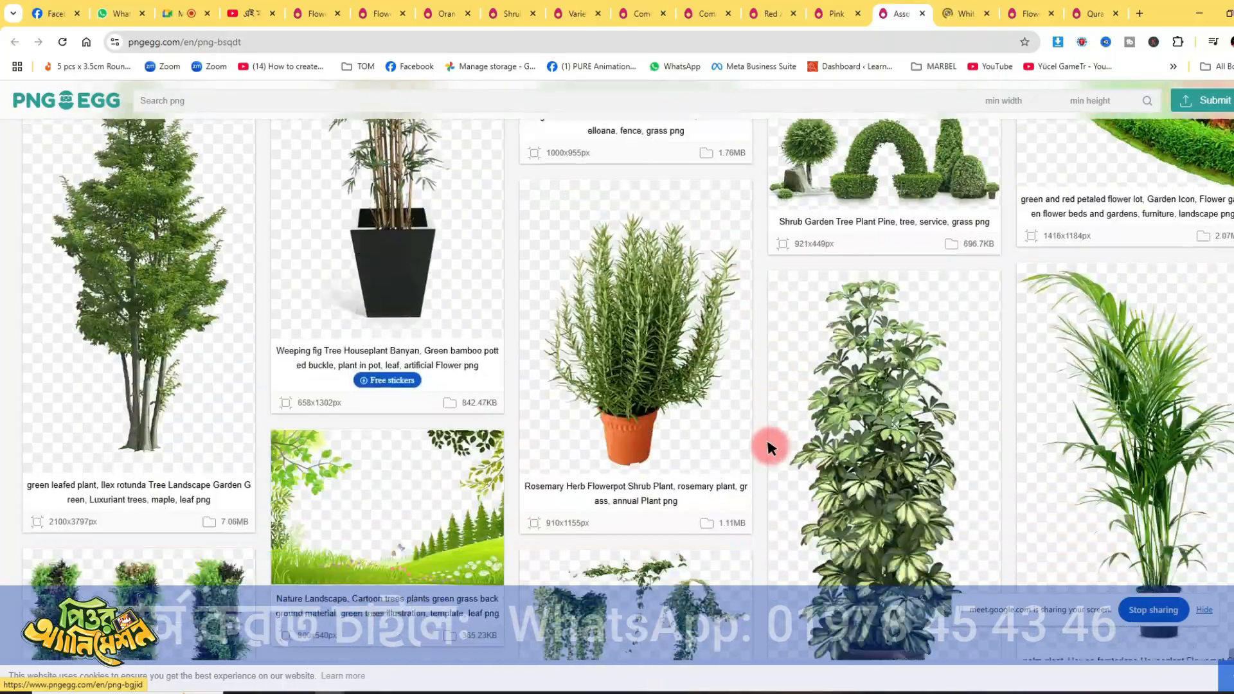
{"action": "scroll", "coordinate": [770, 448], "scroll_direction": "down", "scroll_amount": 15}
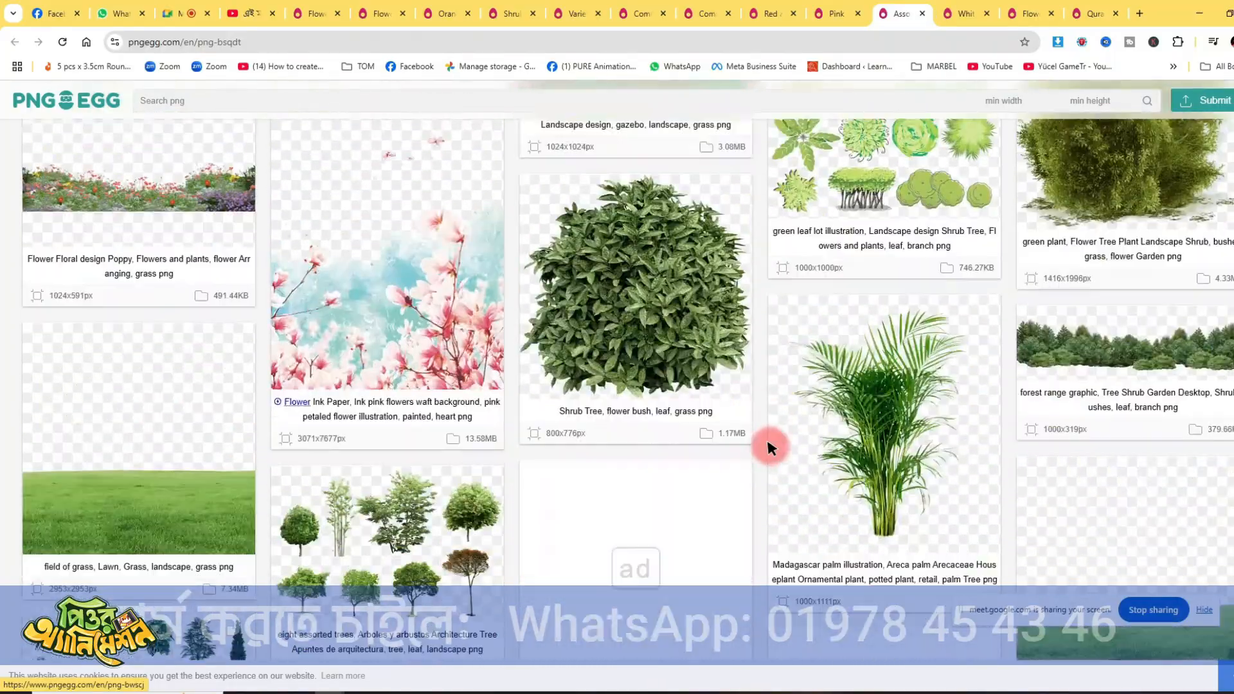
{"action": "scroll", "coordinate": [767, 442], "scroll_direction": "down", "scroll_amount": 13}
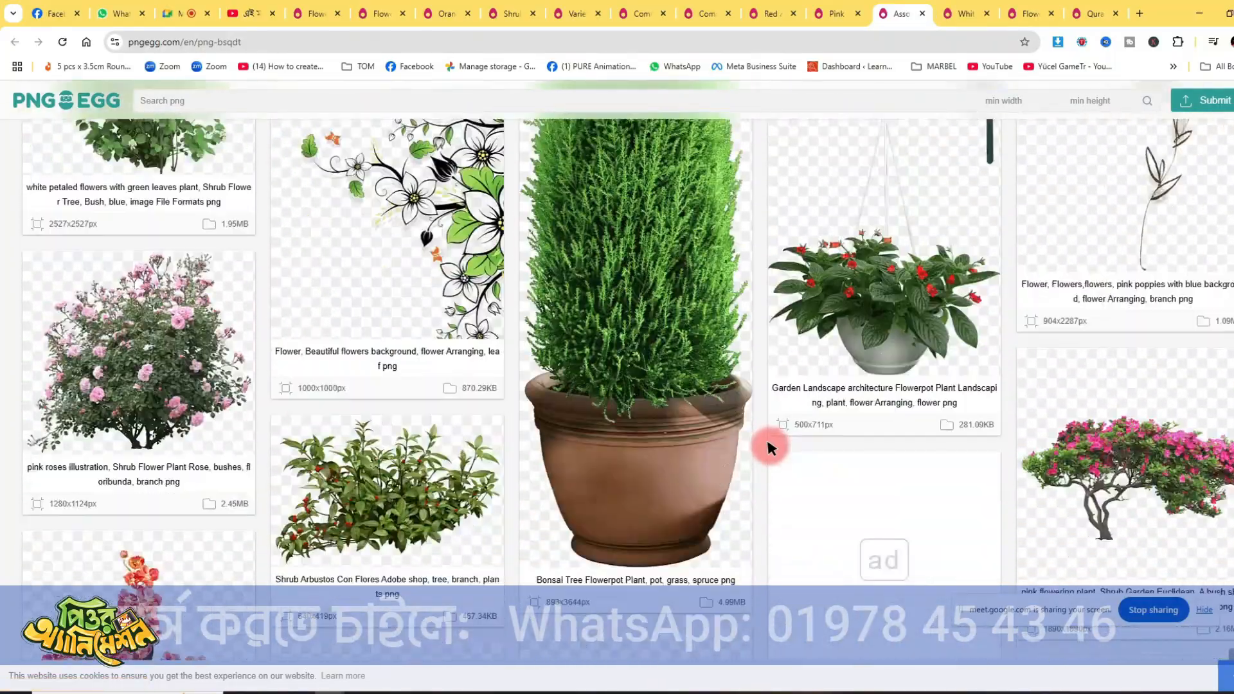
{"action": "scroll", "coordinate": [769, 446], "scroll_direction": "down", "scroll_amount": 10}
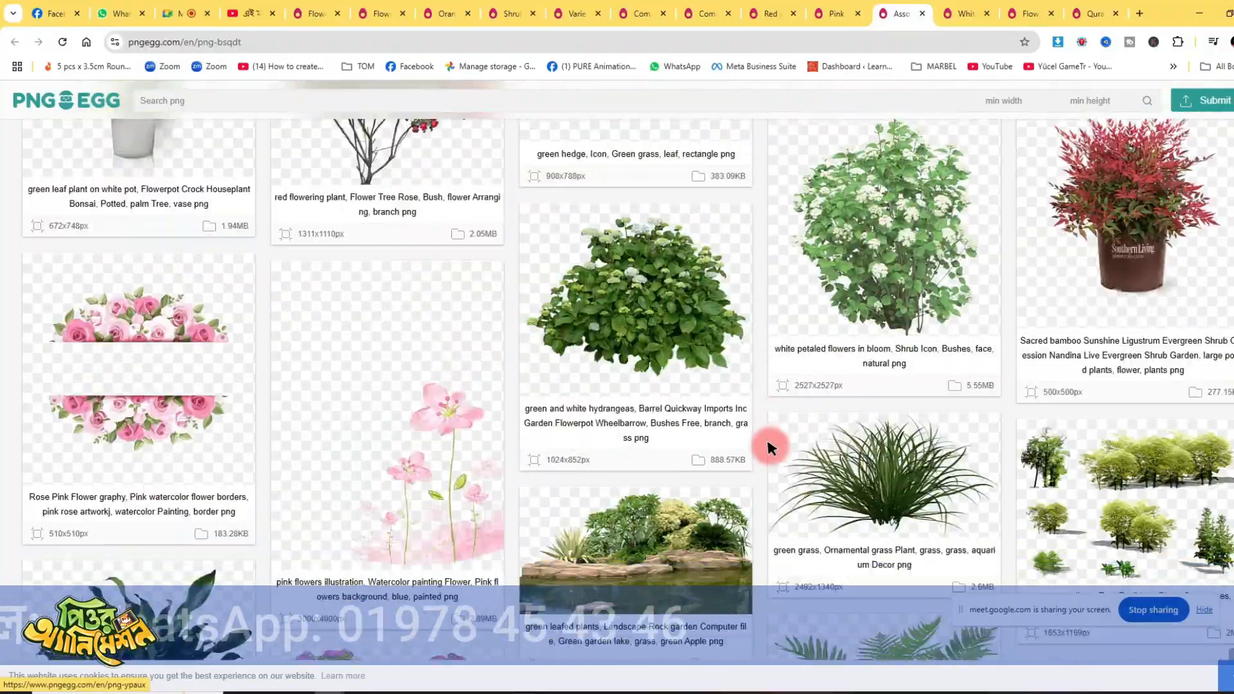
{"action": "scroll", "coordinate": [769, 448], "scroll_direction": "down", "scroll_amount": 12}
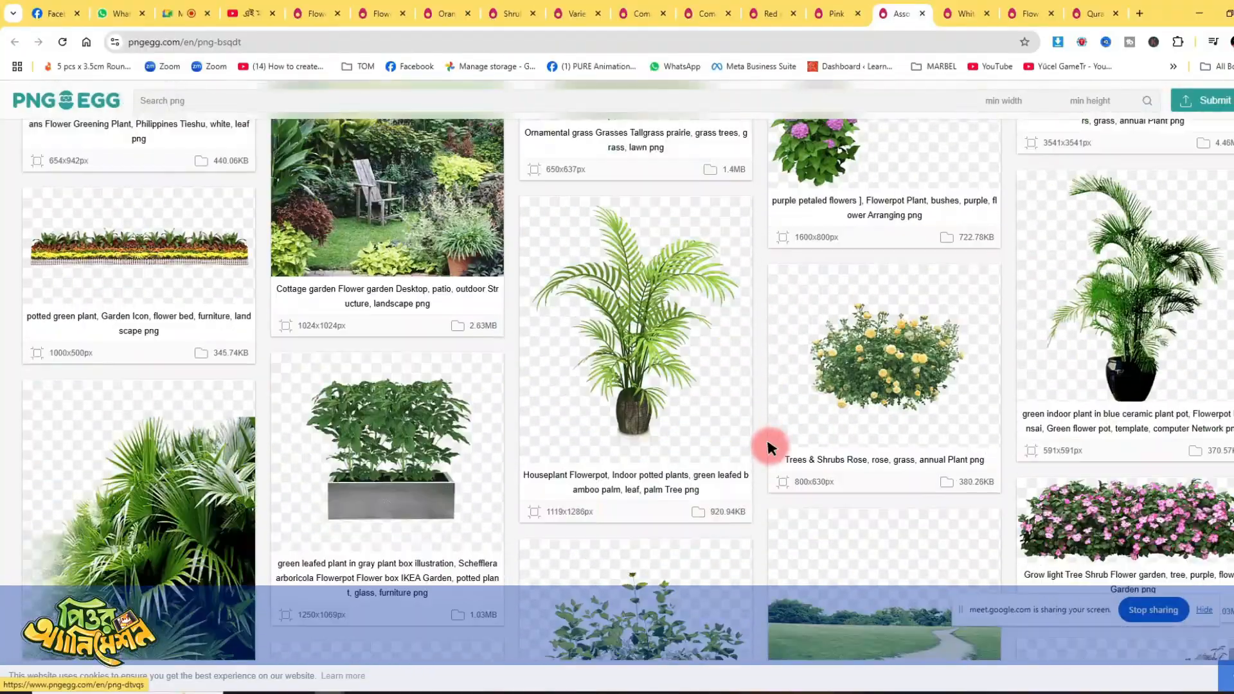
{"action": "scroll", "coordinate": [770, 448], "scroll_direction": "down", "scroll_amount": 12}
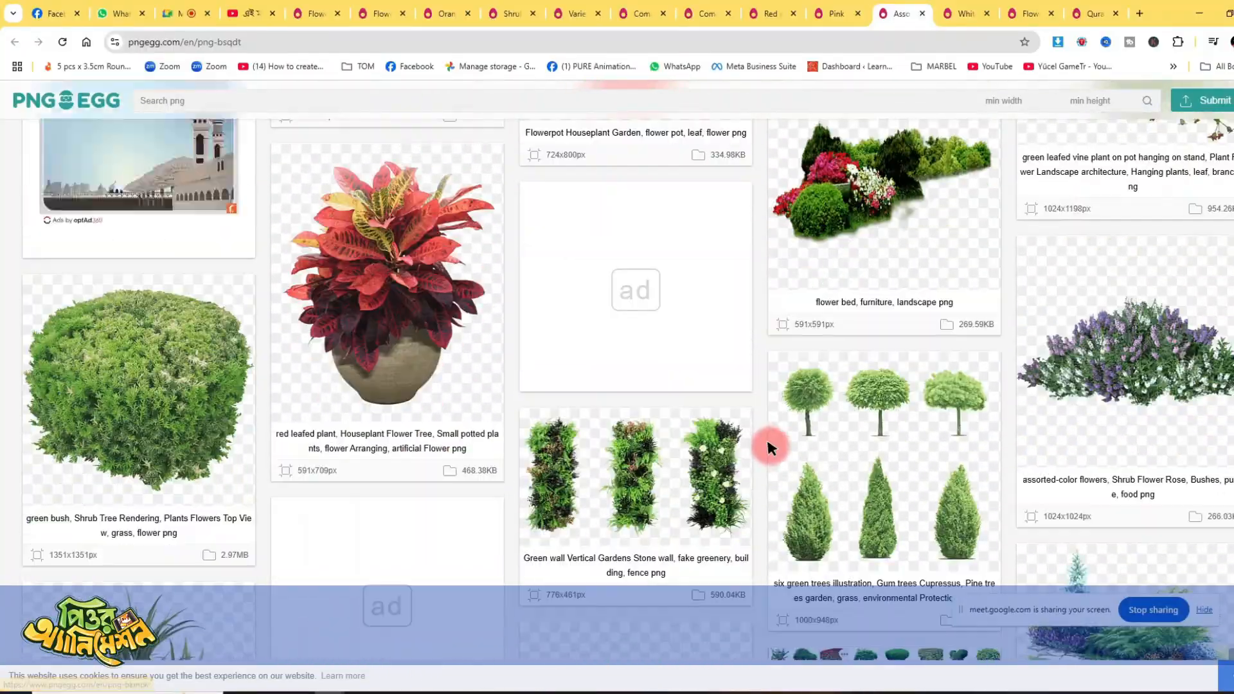
{"action": "scroll", "coordinate": [770, 448], "scroll_direction": "down", "scroll_amount": 5}
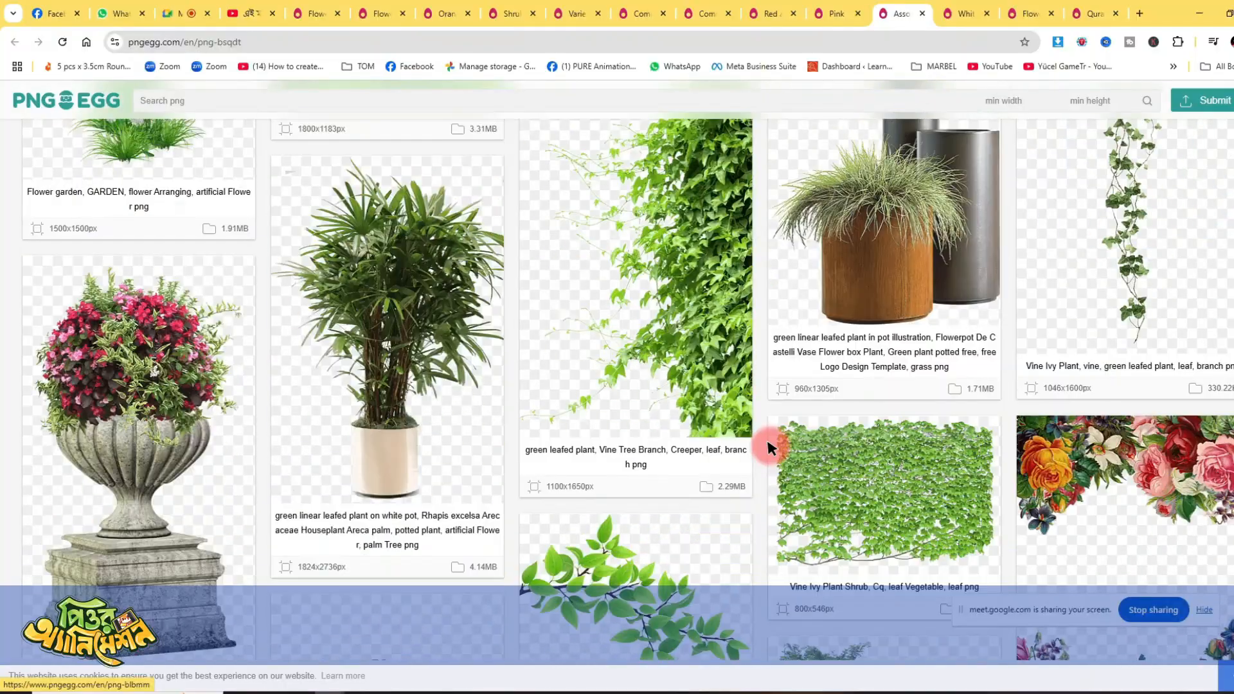
{"action": "scroll", "coordinate": [770, 448], "scroll_direction": "up", "scroll_amount": 5}
{"action": "left_click", "coordinate": [626, 300]}
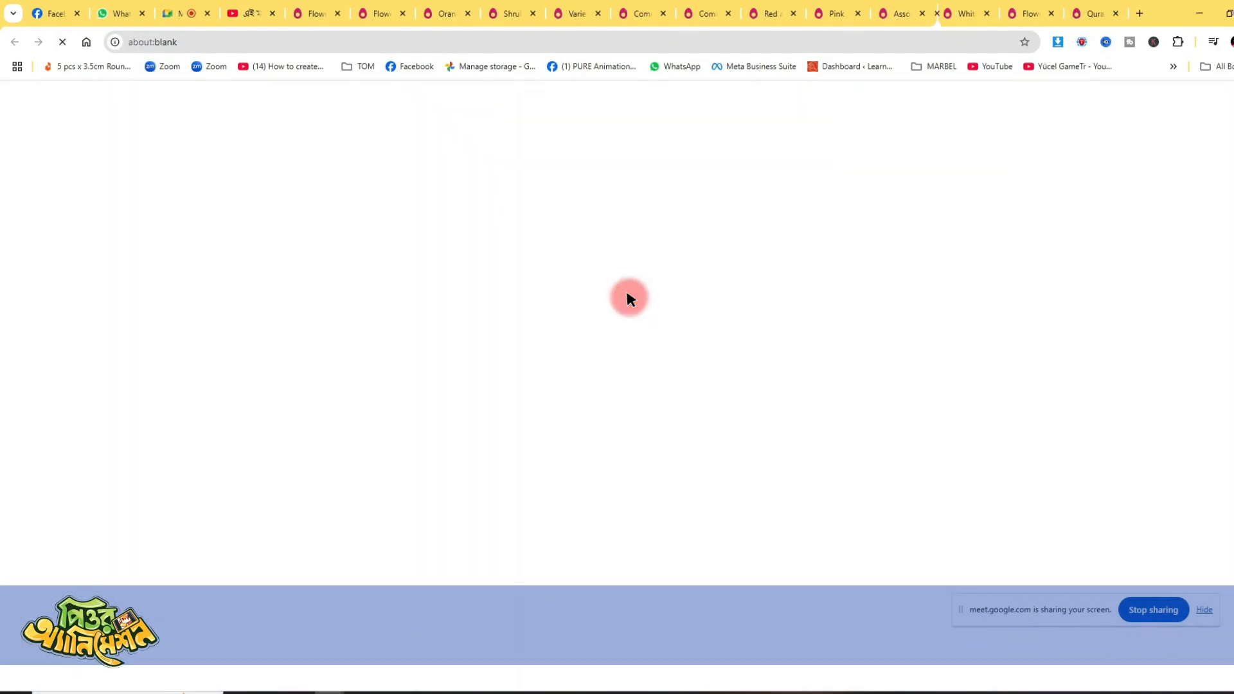
- Look over the floral border's related images, request its free PNG download, dismiss the advertisement and start the human verification
{"action": "scroll", "coordinate": [672, 357], "scroll_direction": "down", "scroll_amount": 10}
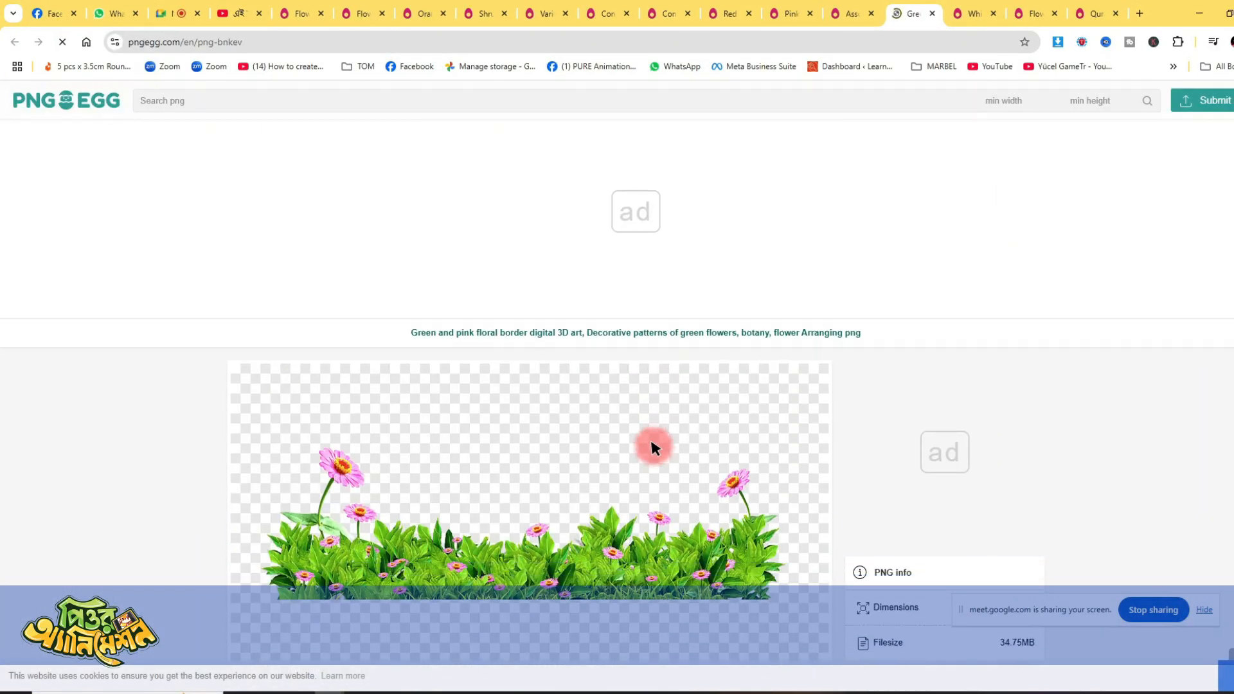
{"action": "scroll", "coordinate": [641, 418], "scroll_direction": "down", "scroll_amount": 5}
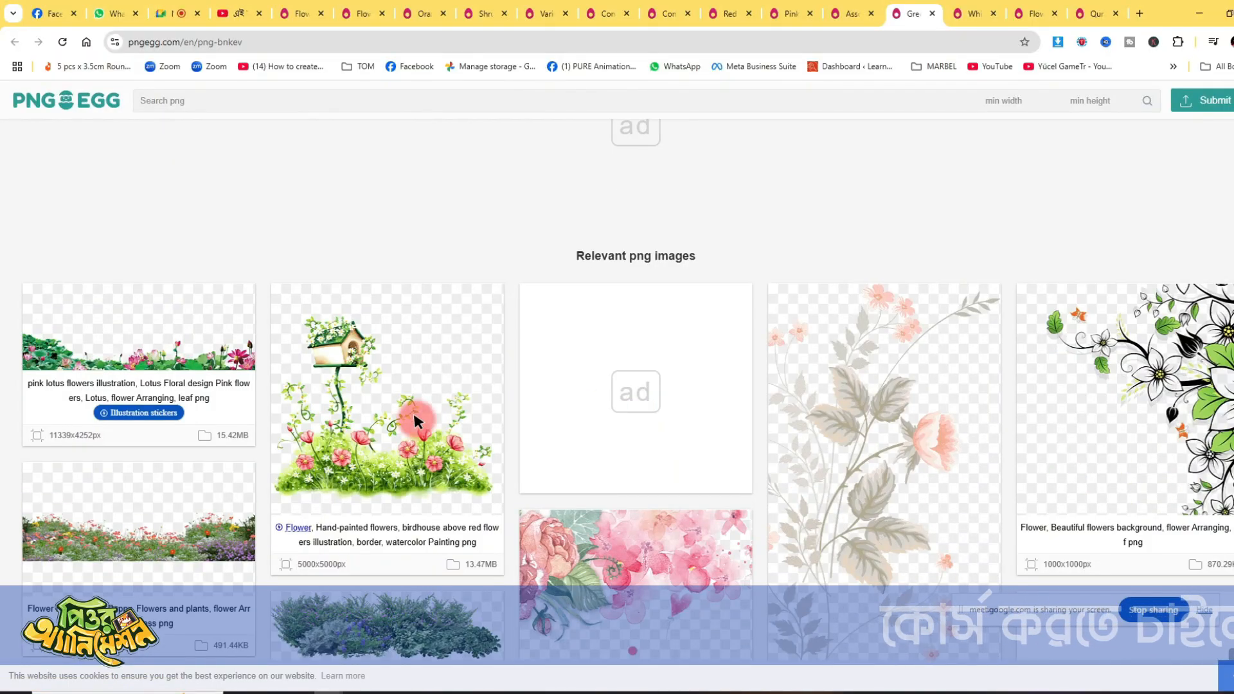
{"action": "scroll", "coordinate": [430, 383], "scroll_direction": "down", "scroll_amount": 12}
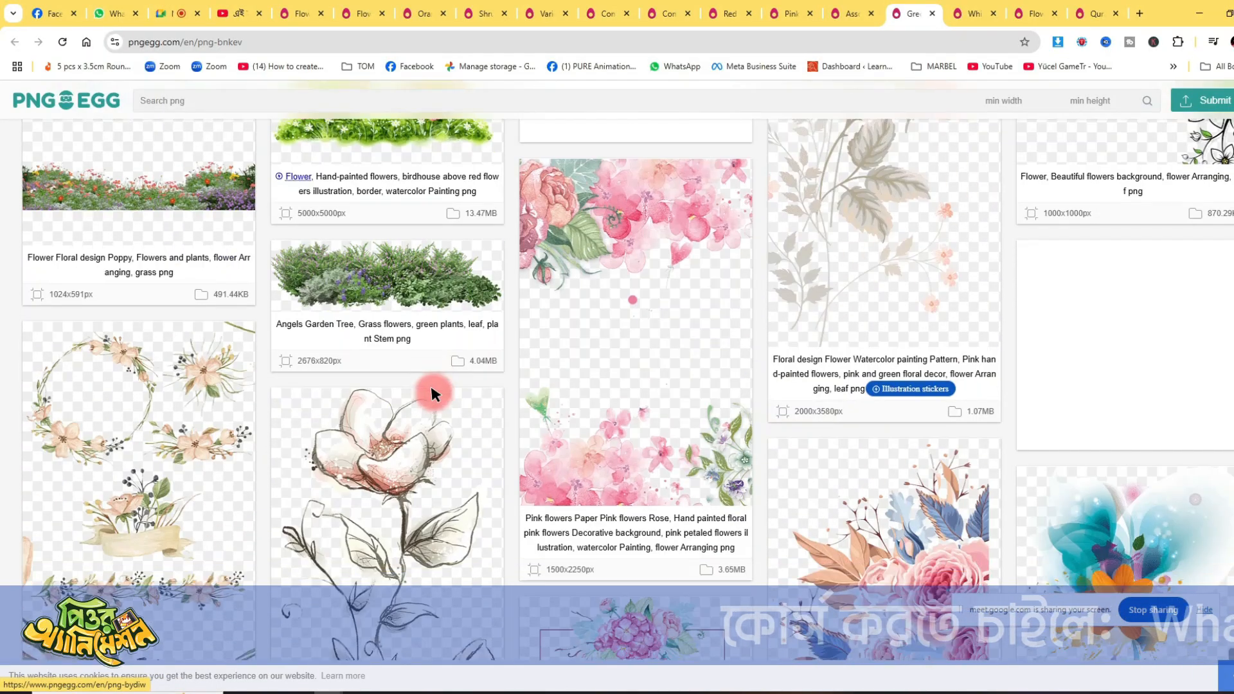
{"action": "scroll", "coordinate": [699, 345], "scroll_direction": "down", "scroll_amount": 1}
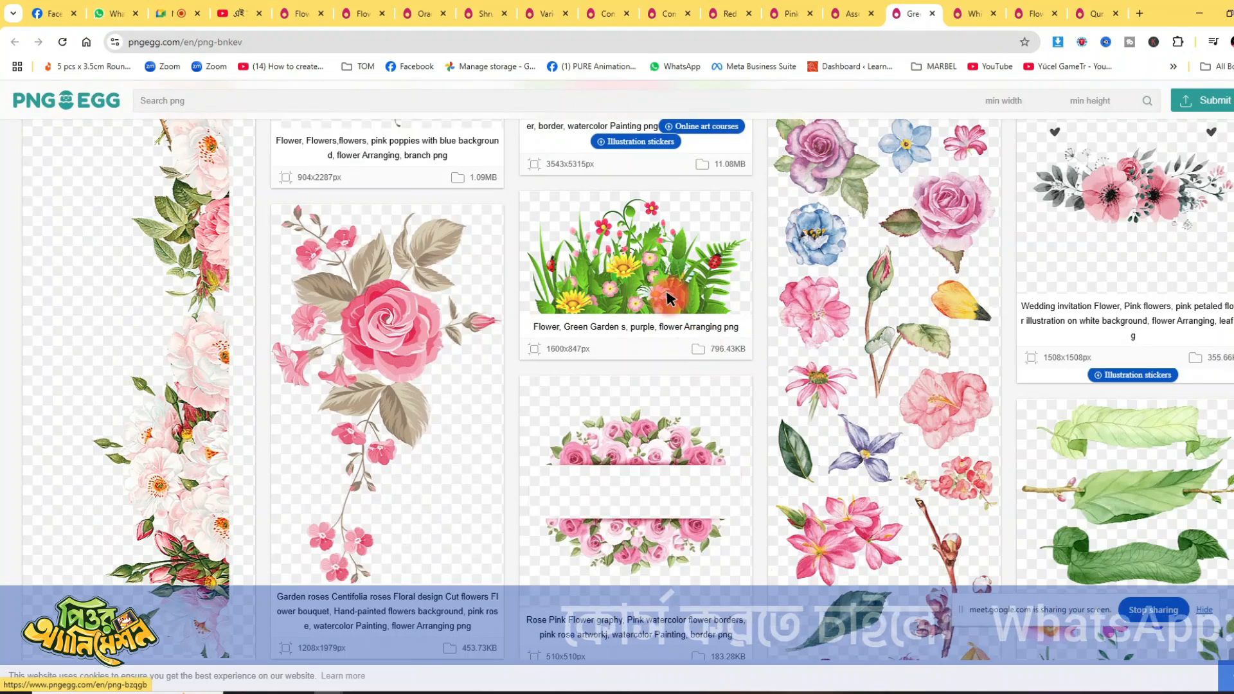
{"action": "scroll", "coordinate": [672, 270], "scroll_direction": "up", "scroll_amount": 10}
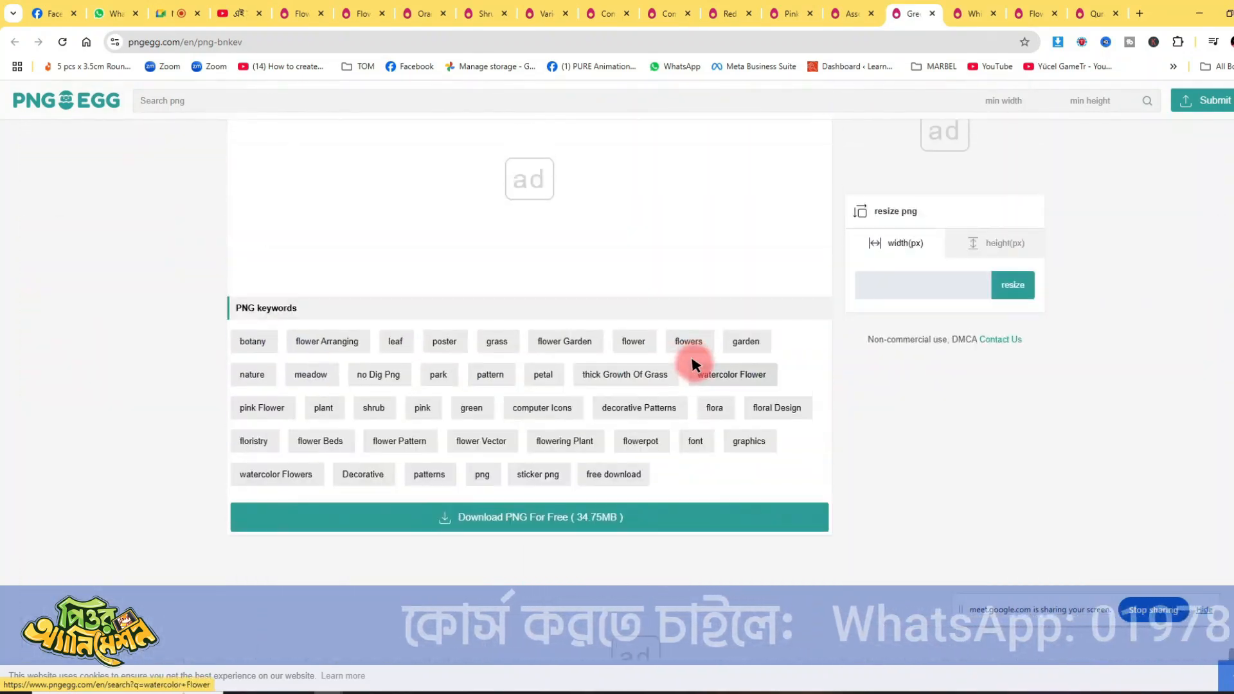
{"action": "left_click", "coordinate": [642, 508]}
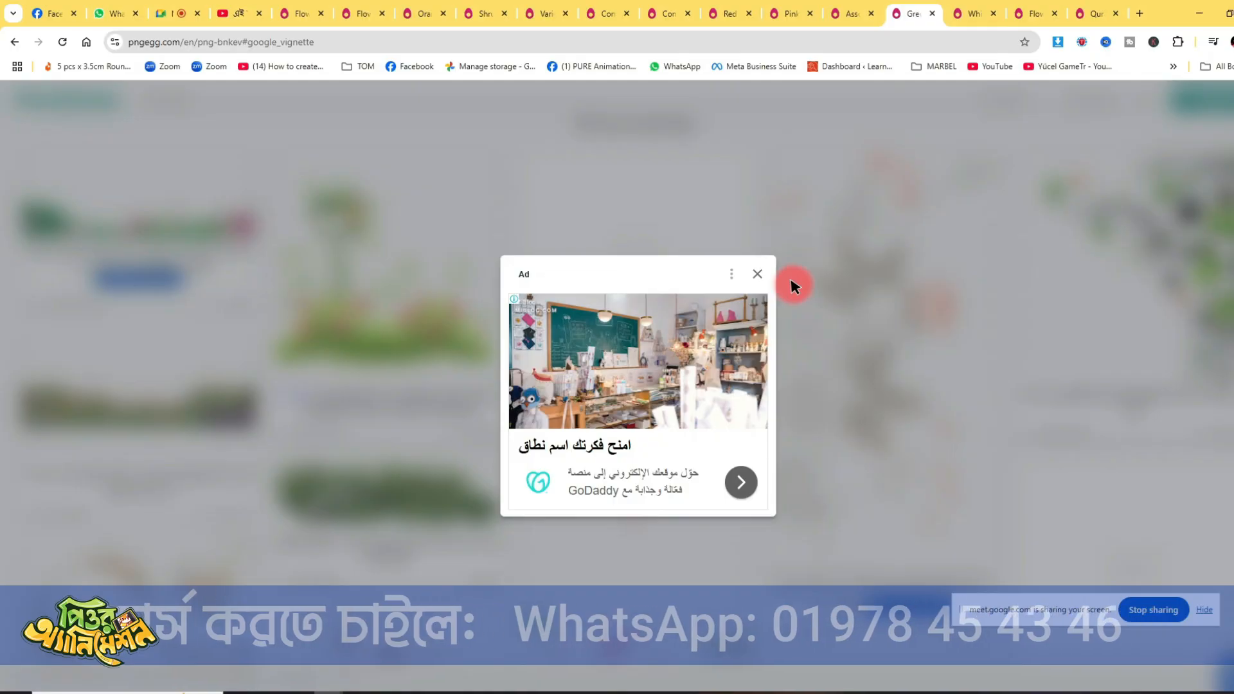
{"action": "left_click", "coordinate": [759, 274]}
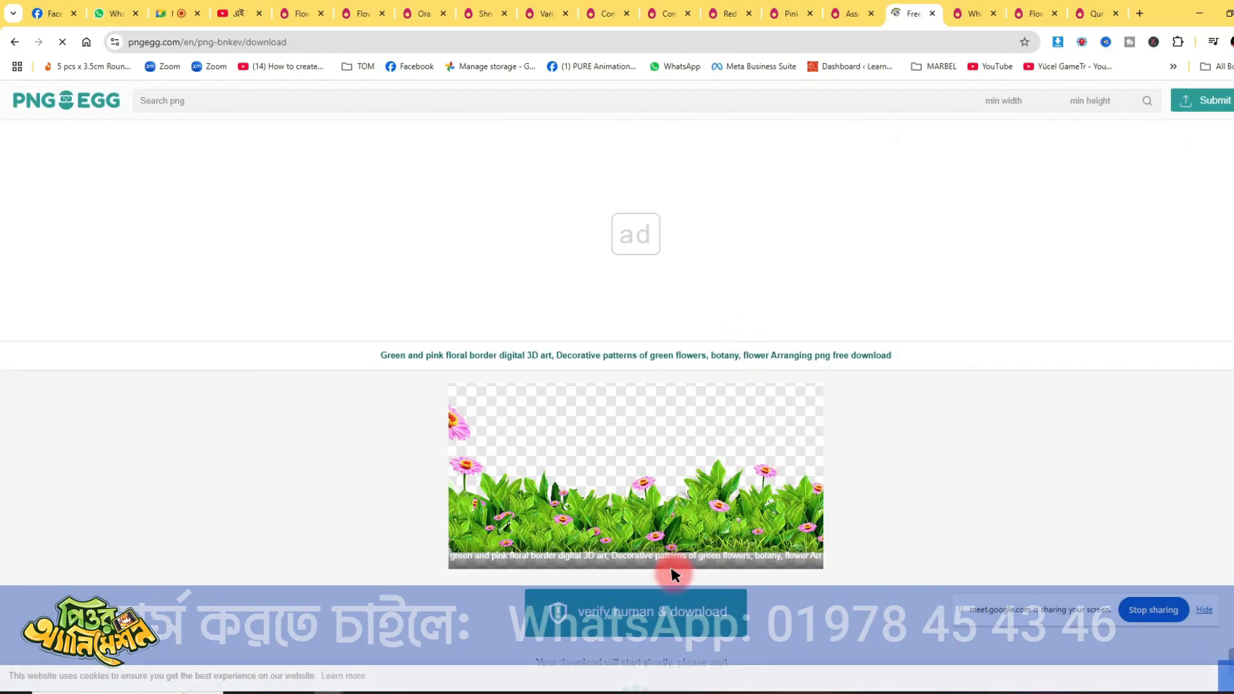
{"action": "left_click", "coordinate": [661, 601]}
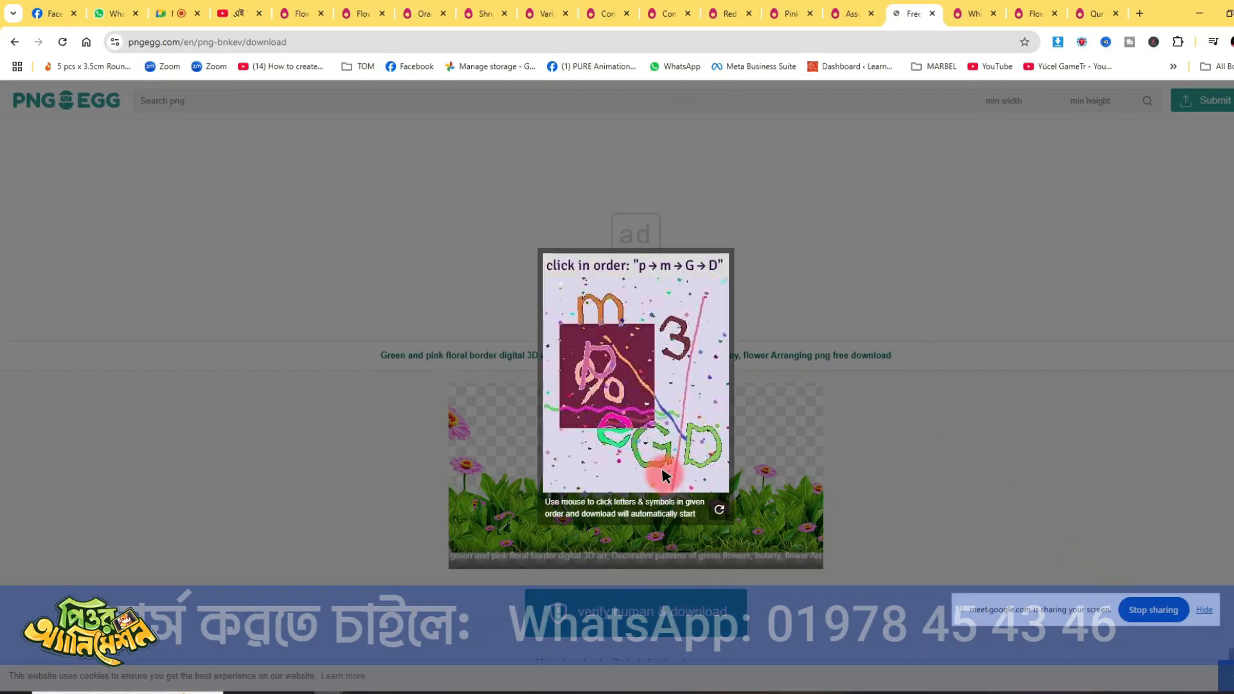
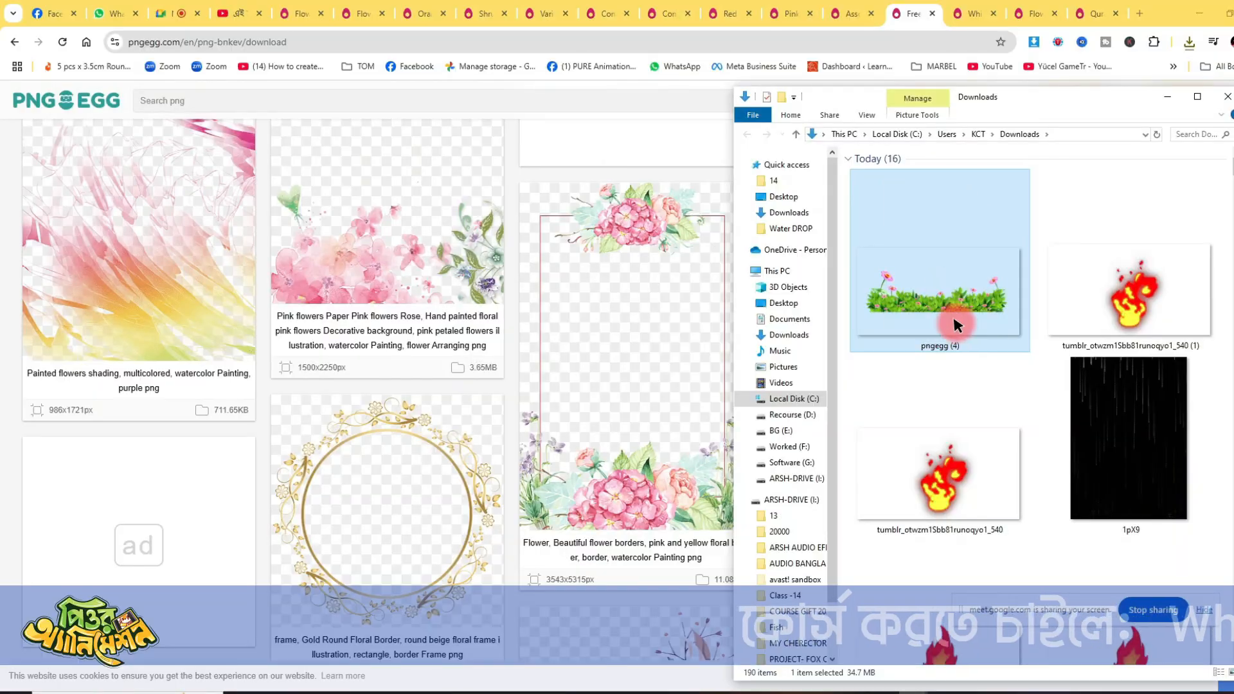
- Switch to Photoshop and open the BG grass image from folder 14 as a document
{"action": "left_click_drag", "start_coordinate": [954, 318], "coordinate": [640, 691]}
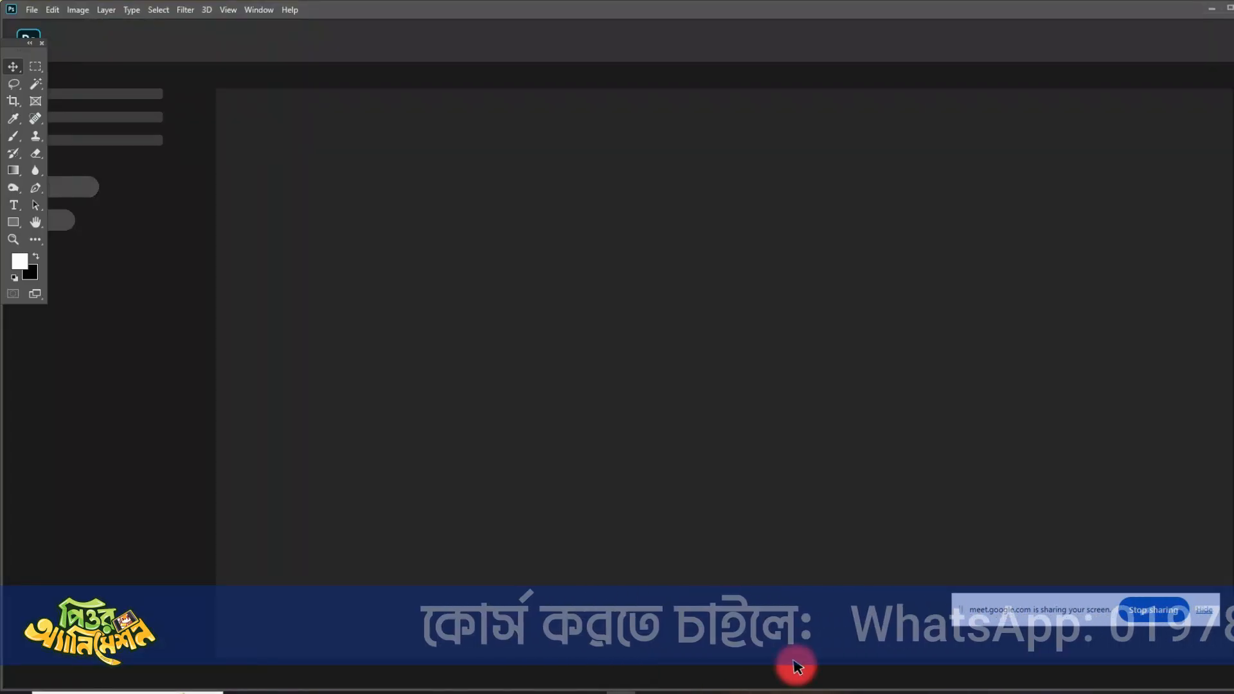
{"action": "mouse_move", "coordinate": [869, 690]}
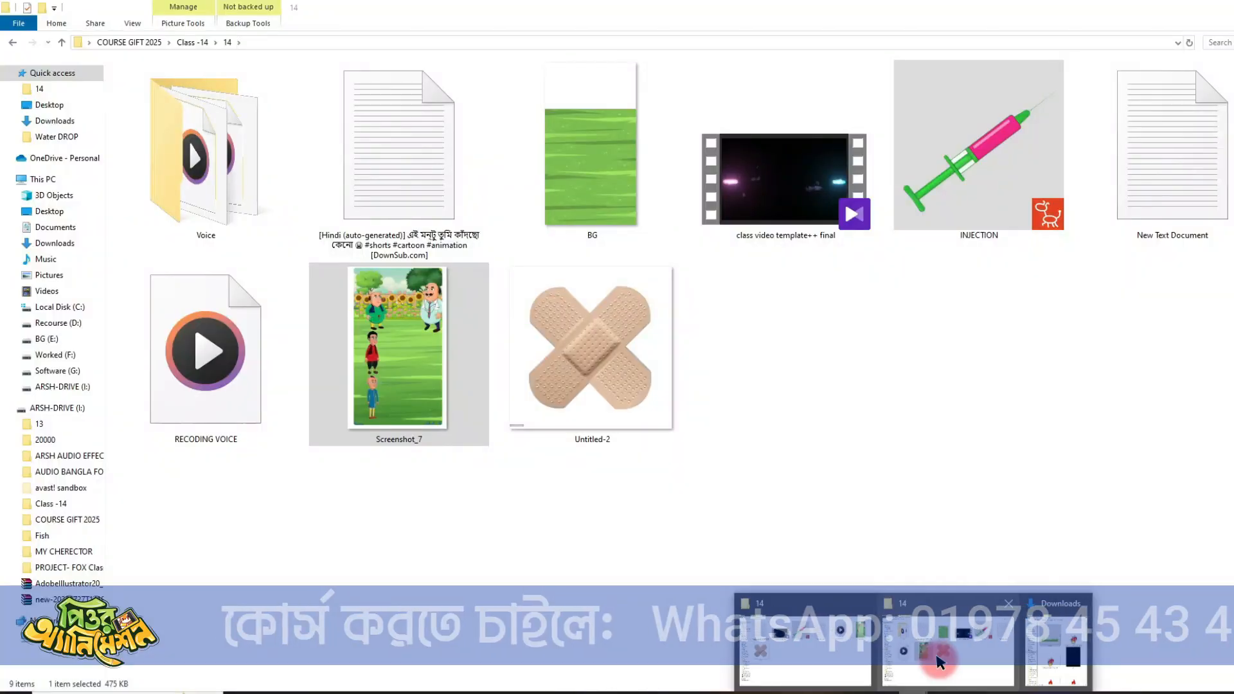
{"action": "left_click", "coordinate": [938, 662]}
{"action": "left_click_drag", "start_coordinate": [598, 172], "coordinate": [880, 659]}
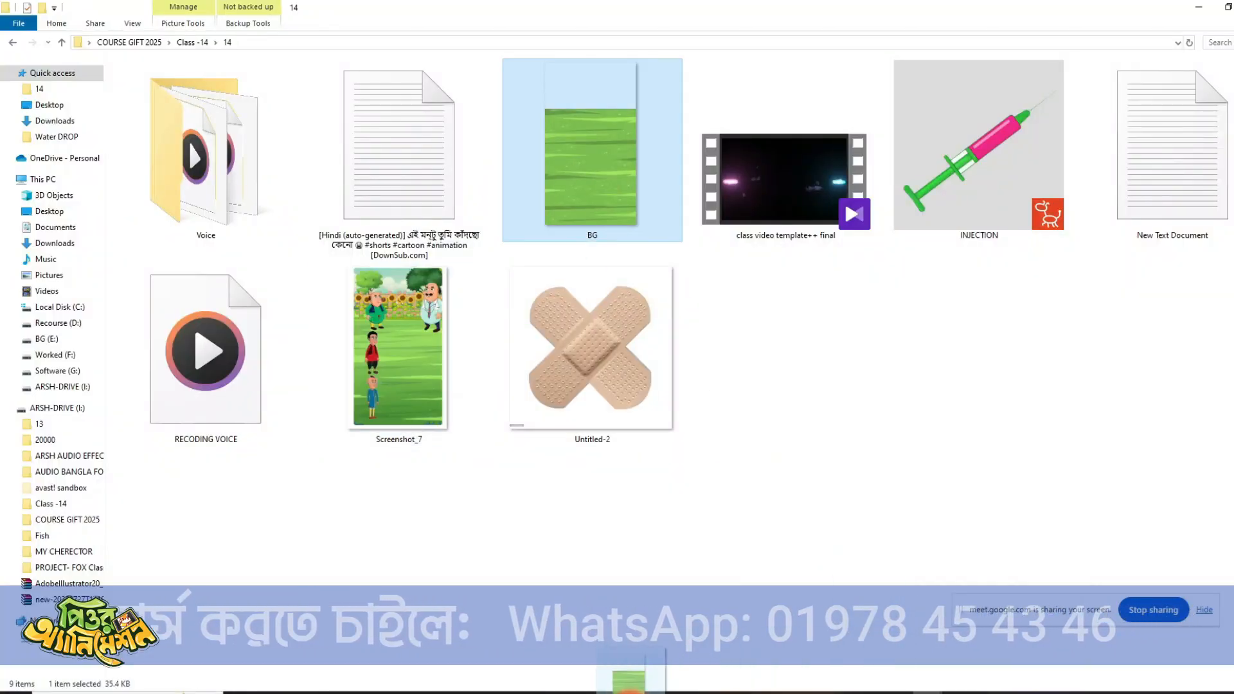
{"action": "left_click_drag", "start_coordinate": [634, 692], "coordinate": [644, 651]}
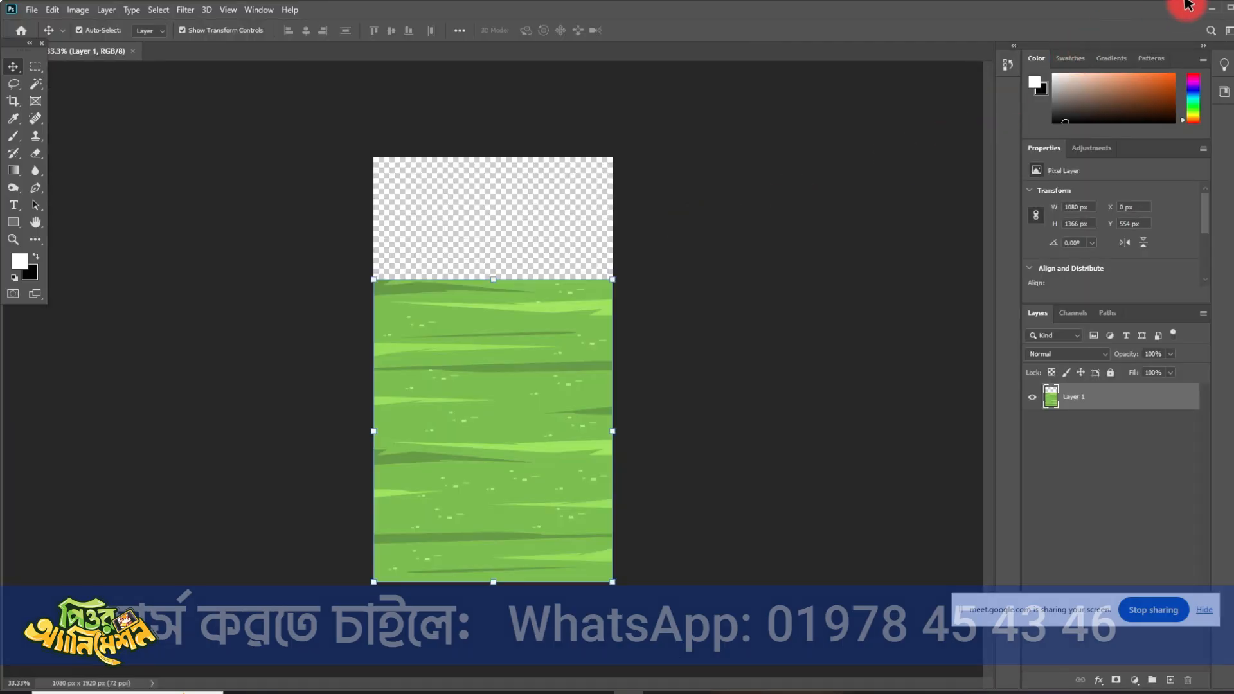
- Place pngegg (4) from Downloads along the upper edge of the grass, scale it to about 76.5% across the canvas width, and commit
{"action": "left_click", "coordinate": [1211, 5]}
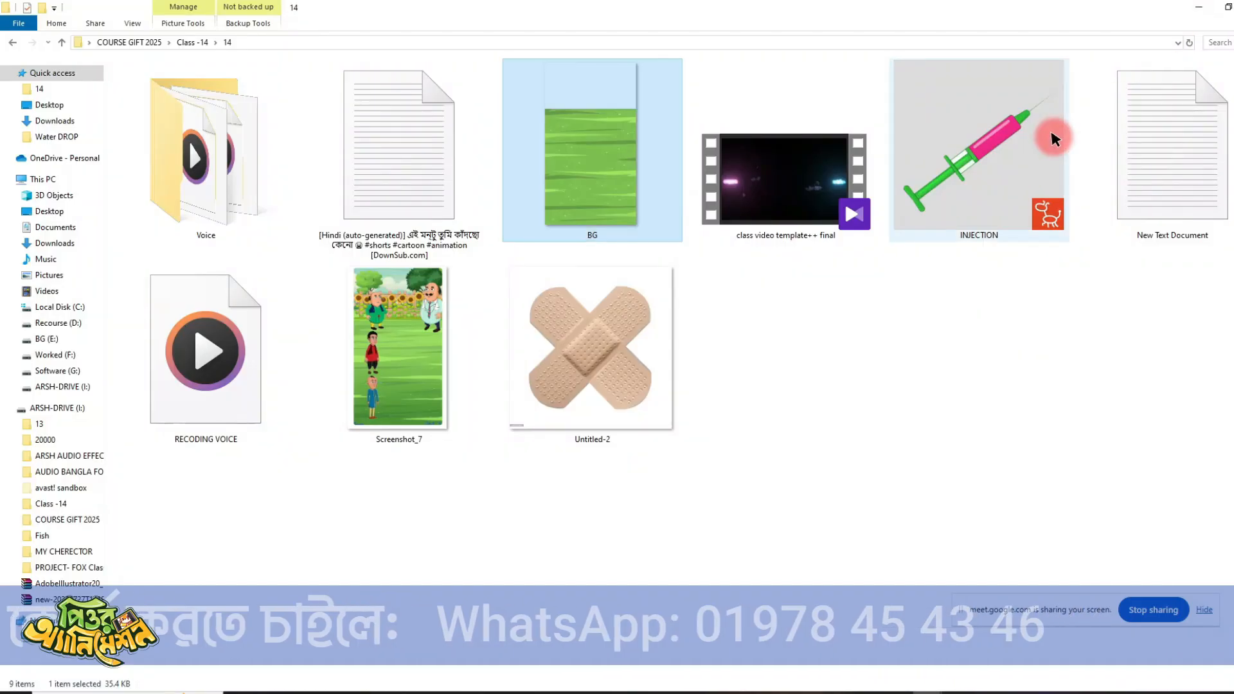
{"action": "left_click", "coordinate": [1186, 7]}
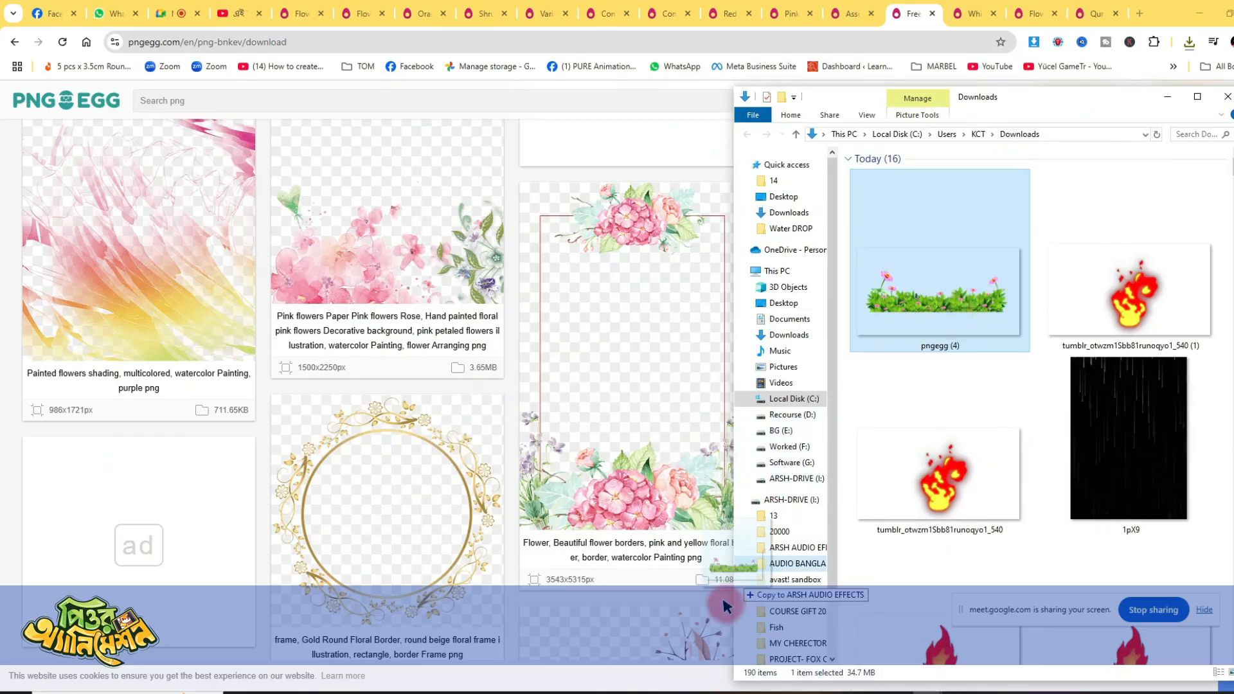
{"action": "left_click", "coordinate": [628, 691]}
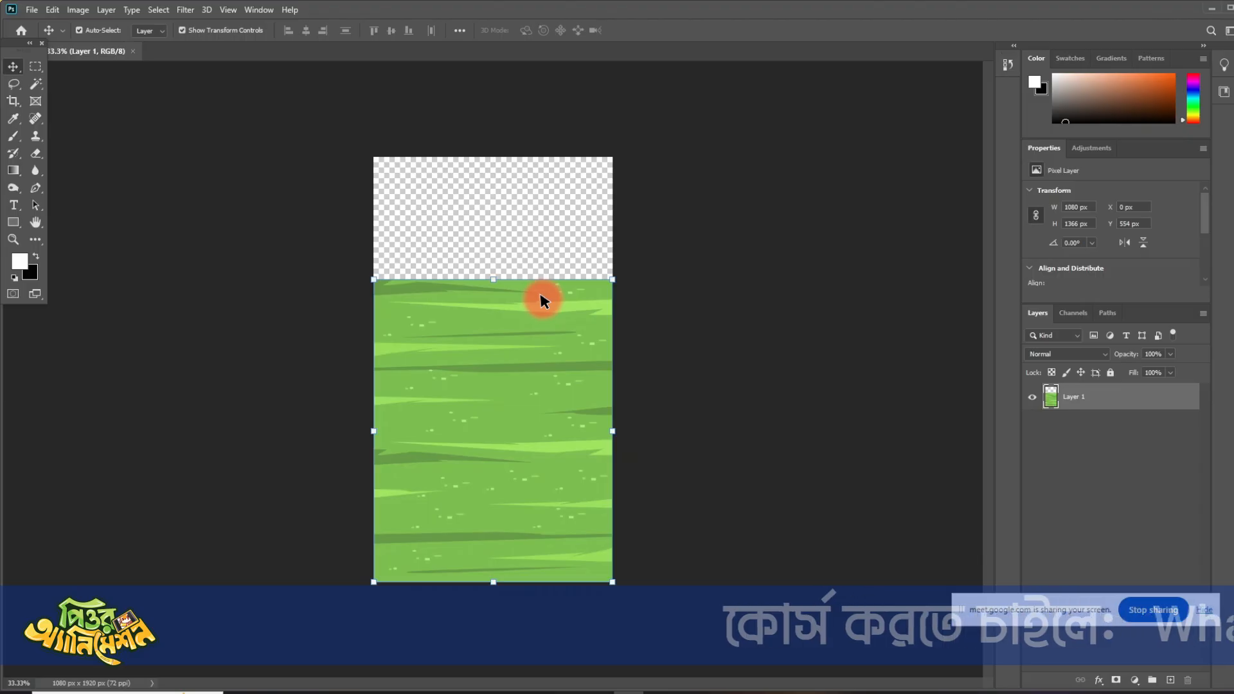
{"action": "left_click_drag", "start_coordinate": [514, 392], "coordinate": [498, 276]}
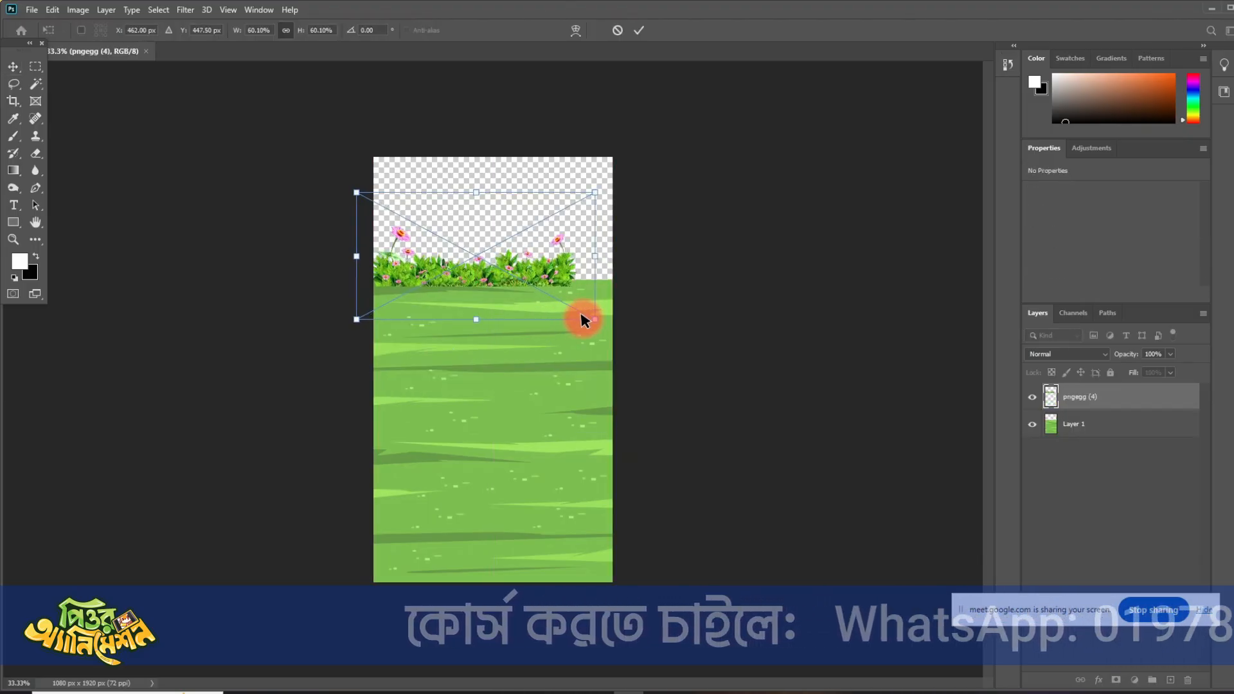
{"action": "left_click_drag", "start_coordinate": [594, 319], "coordinate": [671, 352]}
{"action": "left_click_drag", "start_coordinate": [589, 298], "coordinate": [581, 273]}
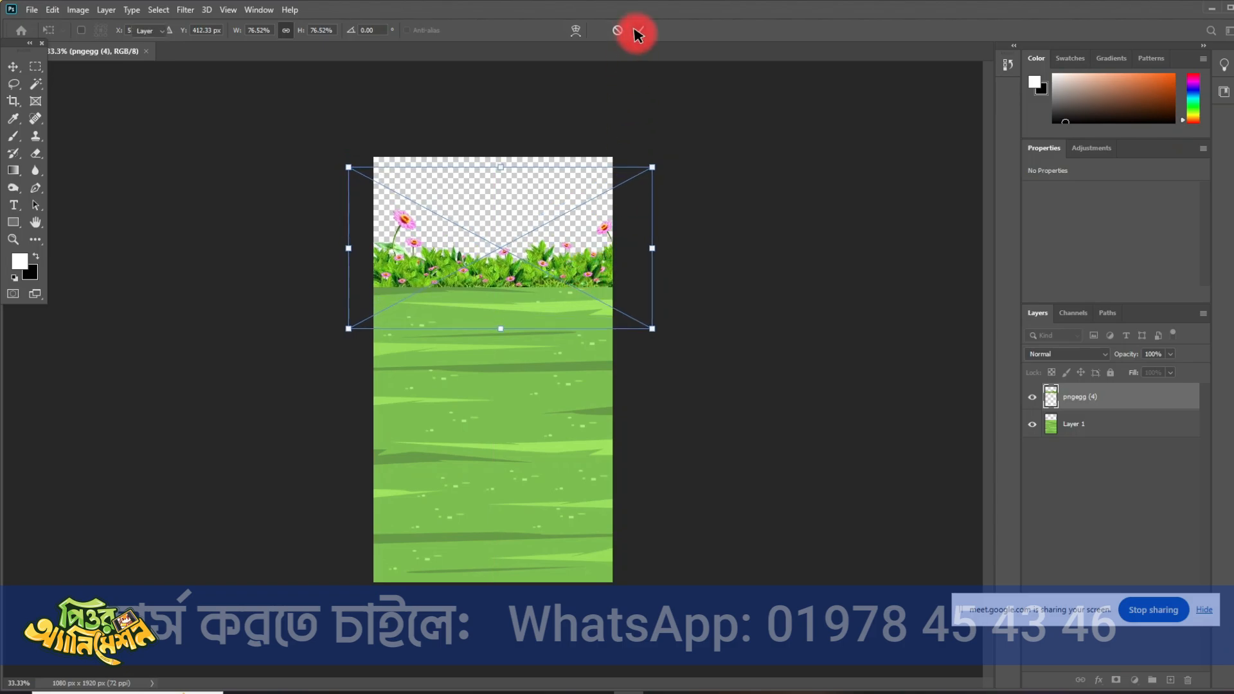
{"action": "left_click", "coordinate": [639, 31]}
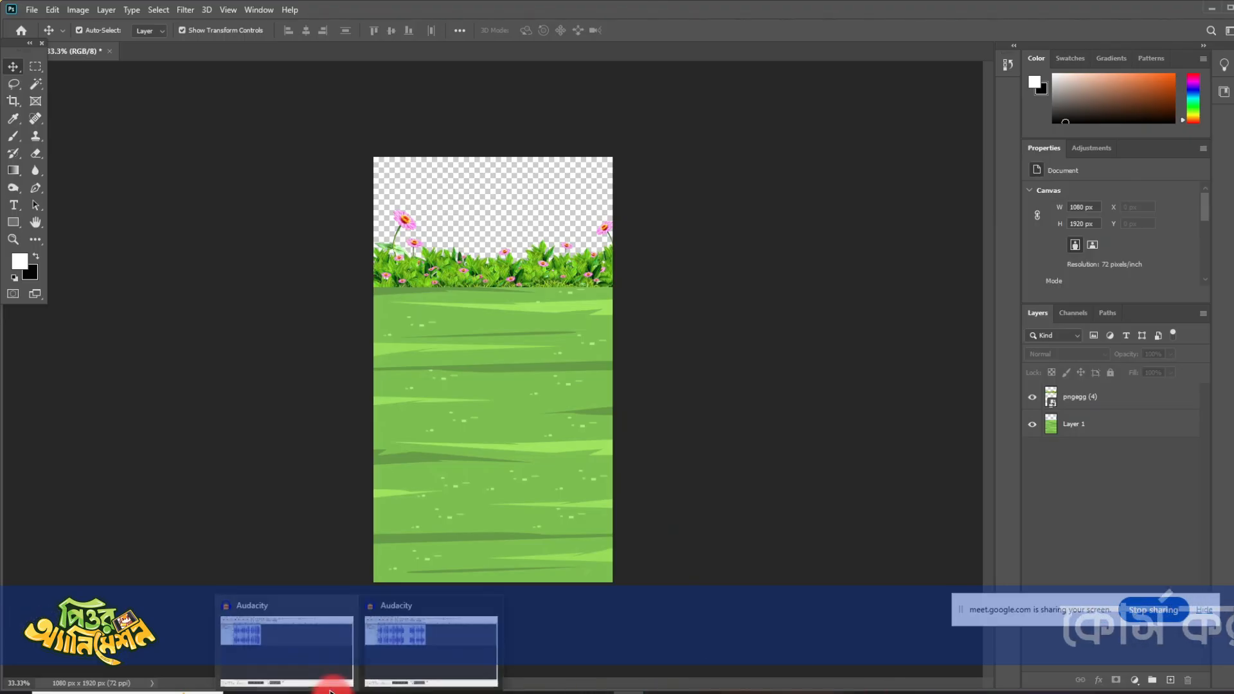
- Switch to Chrome, go to the PNGEgg white vinca flowers page and search the site for "sky"
{"action": "left_click", "coordinate": [334, 691]}
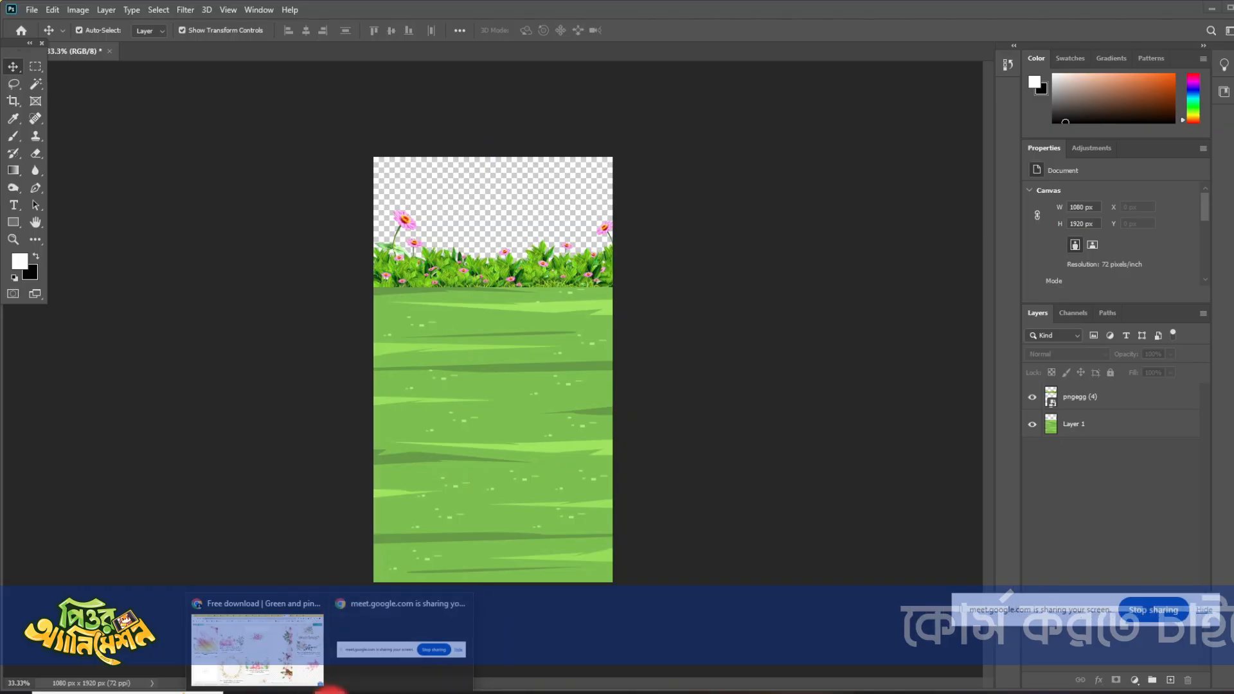
{"action": "left_click", "coordinate": [270, 646]}
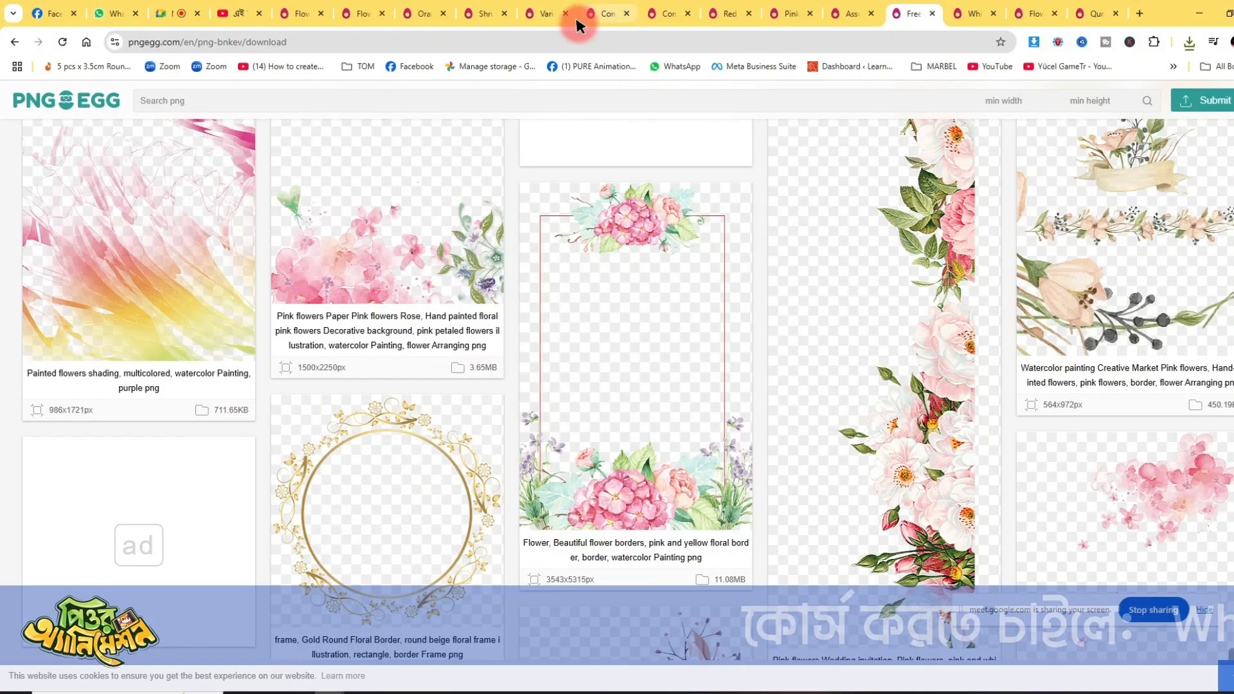
{"action": "left_click", "coordinate": [960, 14]}
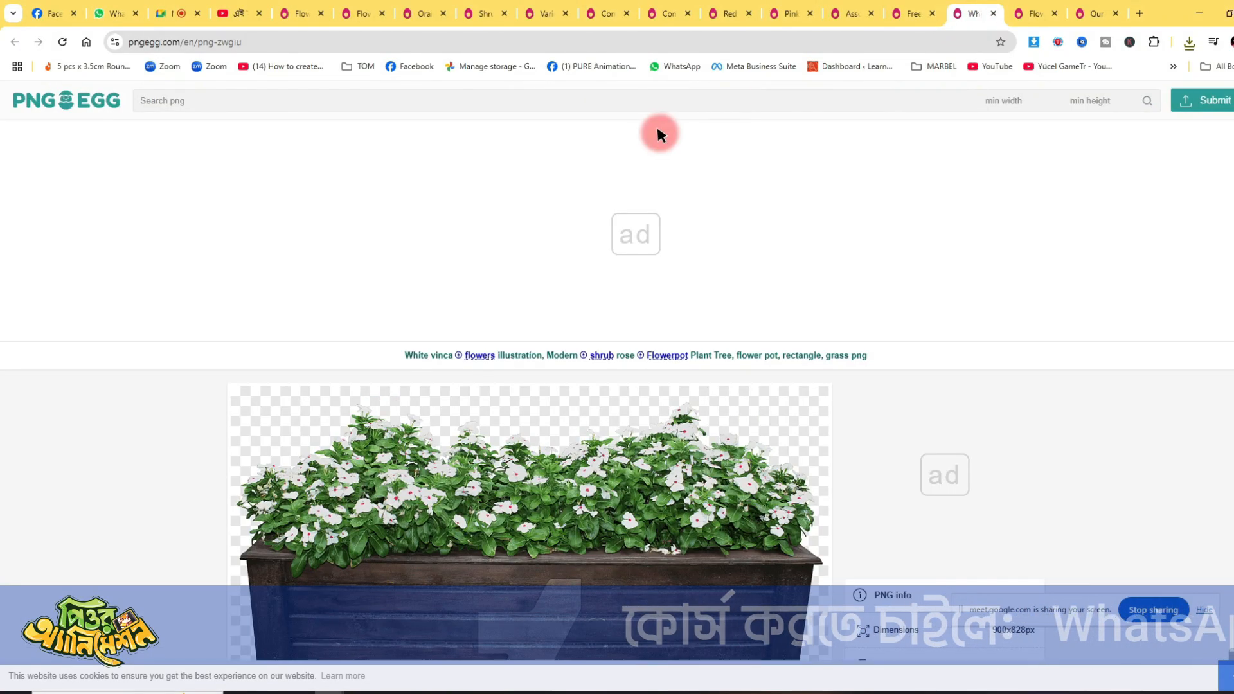
{"action": "left_click", "coordinate": [540, 94]}
{"action": "type", "text": "s"}
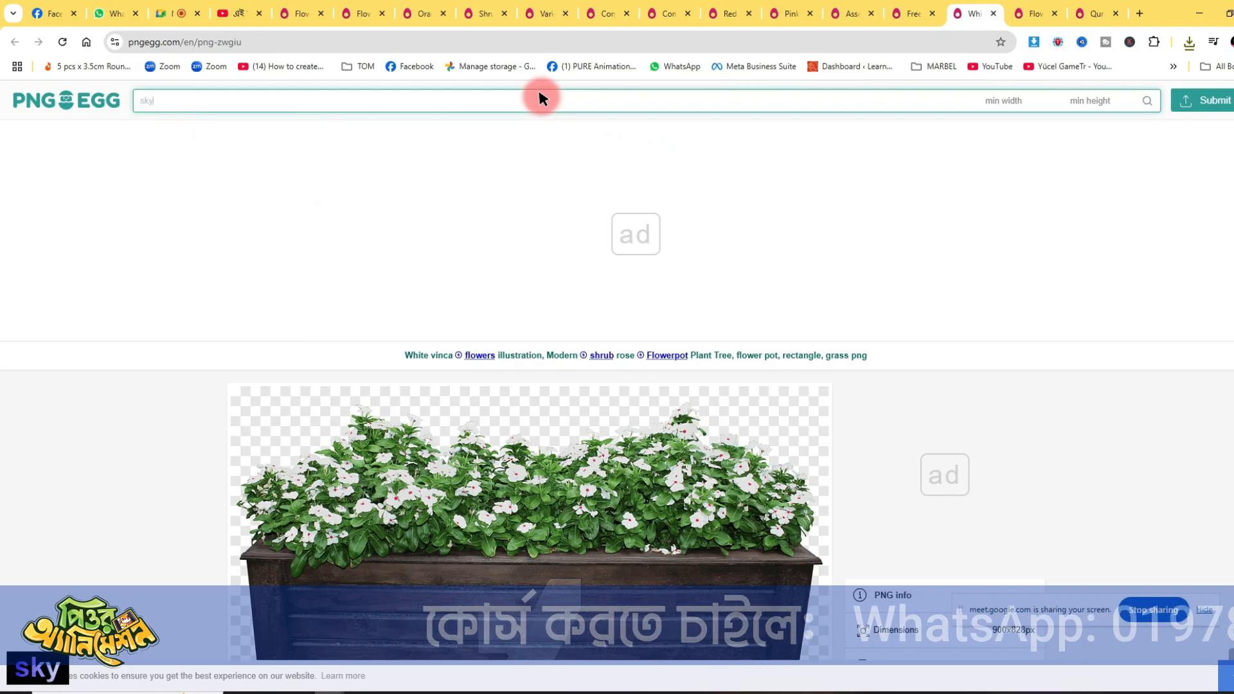
{"action": "type", "text": "ky"}
{"action": "key", "text": "Return"}
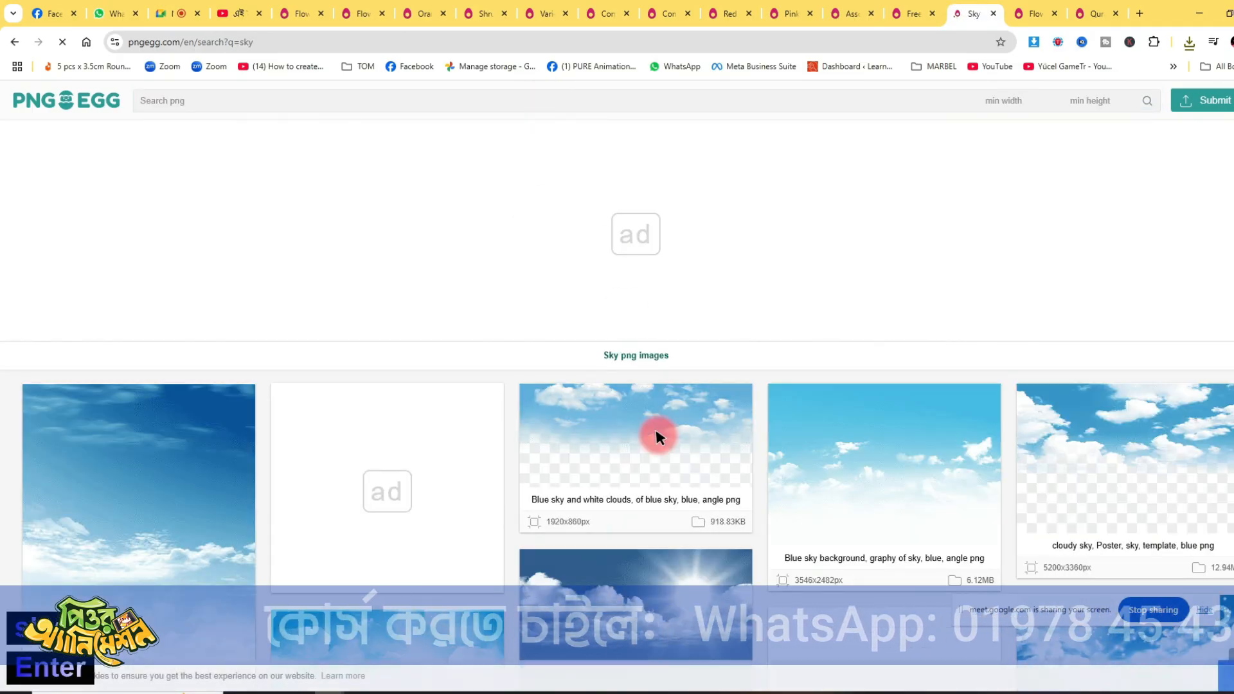
- Browse the sky PNG results and open the "blue sky, Lawn Sky Reversal film" image in a new tab
{"action": "scroll", "coordinate": [657, 439], "scroll_direction": "down", "scroll_amount": 5}
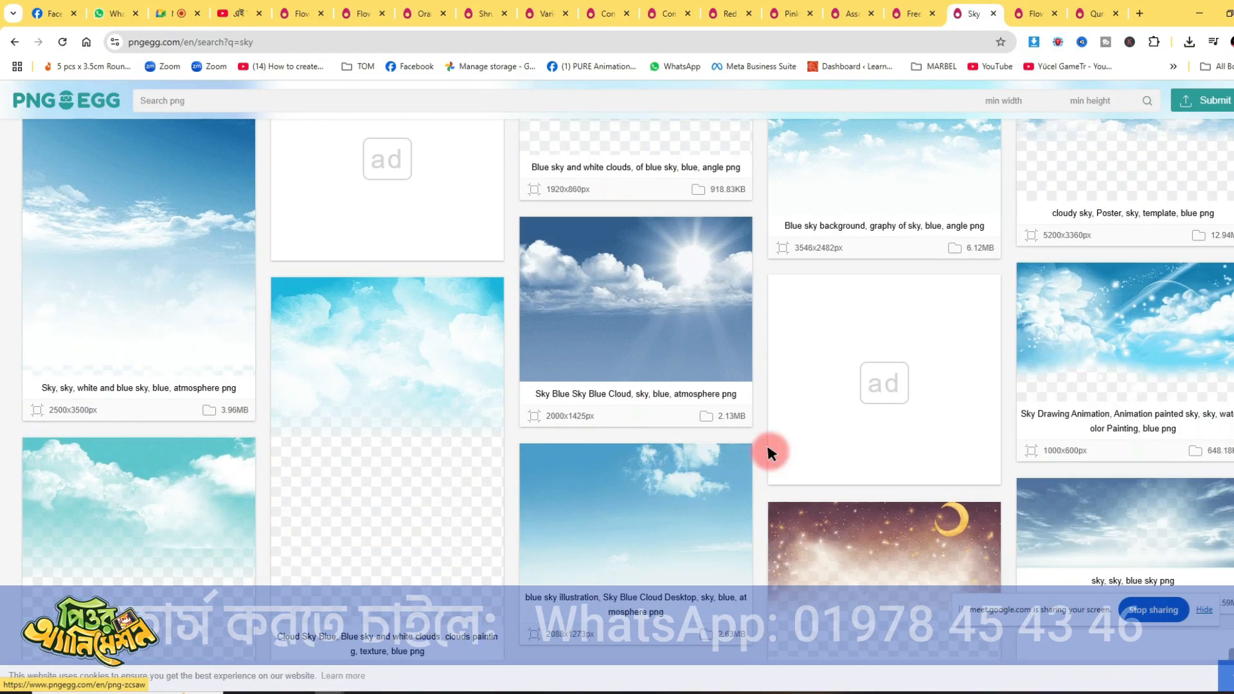
{"action": "scroll", "coordinate": [919, 448], "scroll_direction": "down", "scroll_amount": 6}
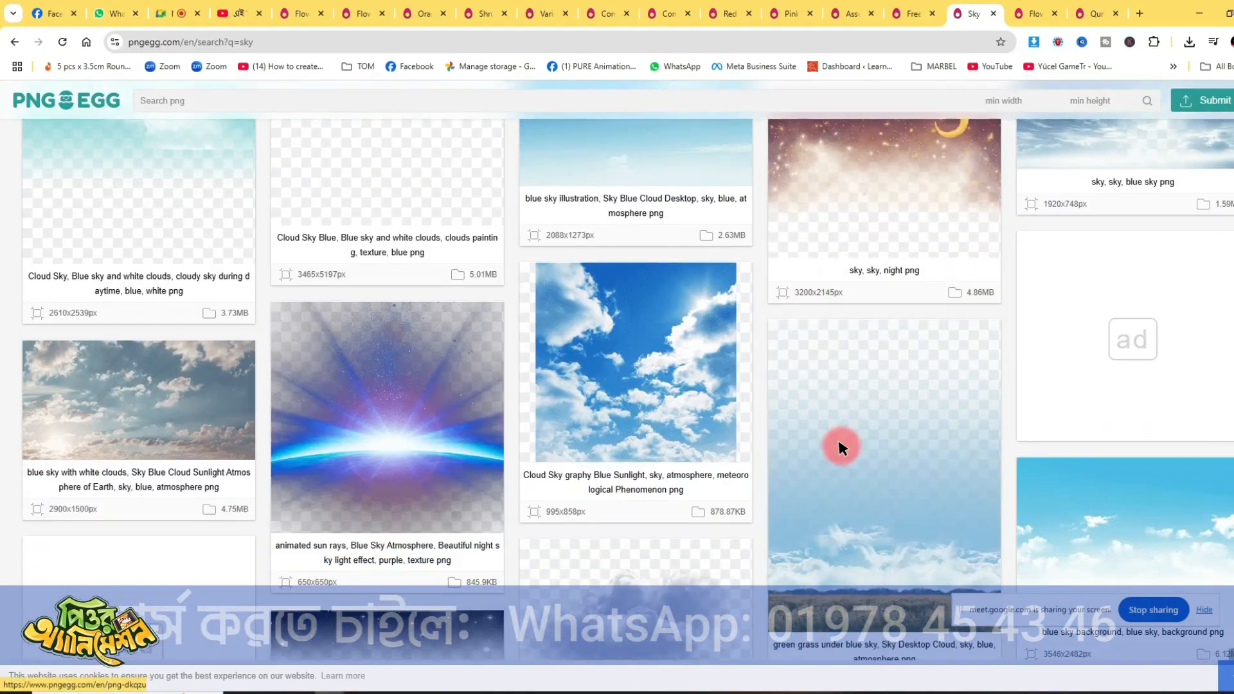
{"action": "scroll", "coordinate": [809, 448], "scroll_direction": "down", "scroll_amount": 10}
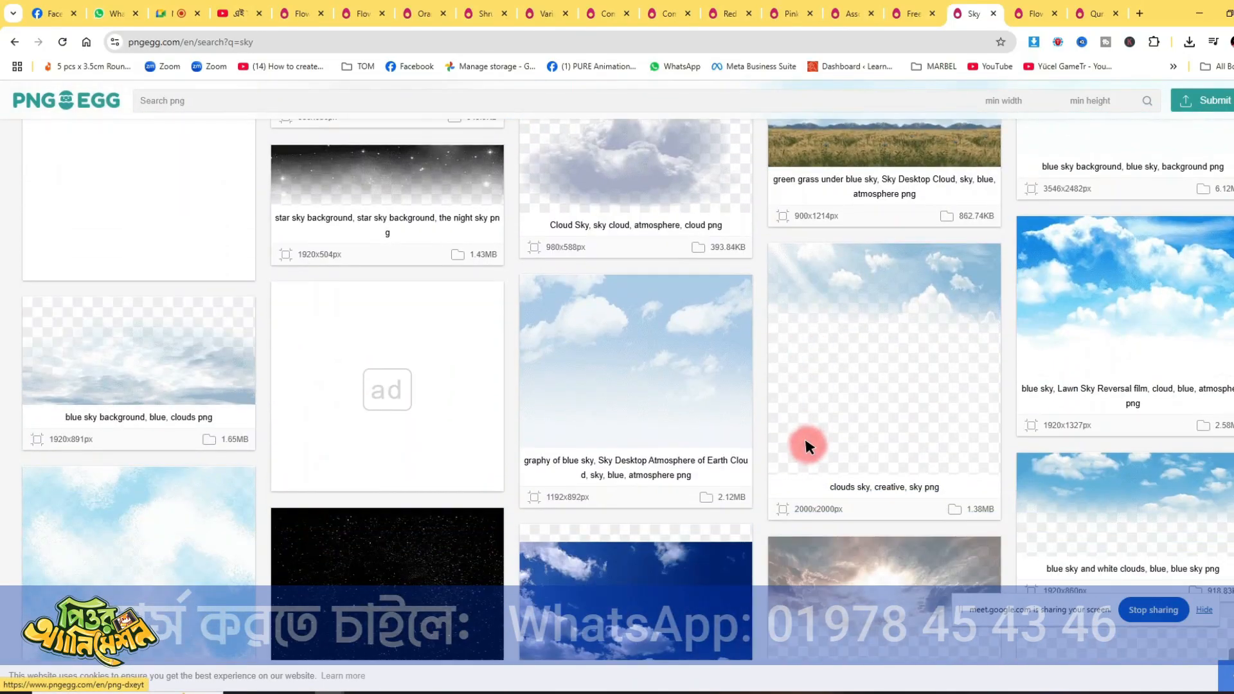
{"action": "scroll", "coordinate": [808, 448], "scroll_direction": "down", "scroll_amount": 12}
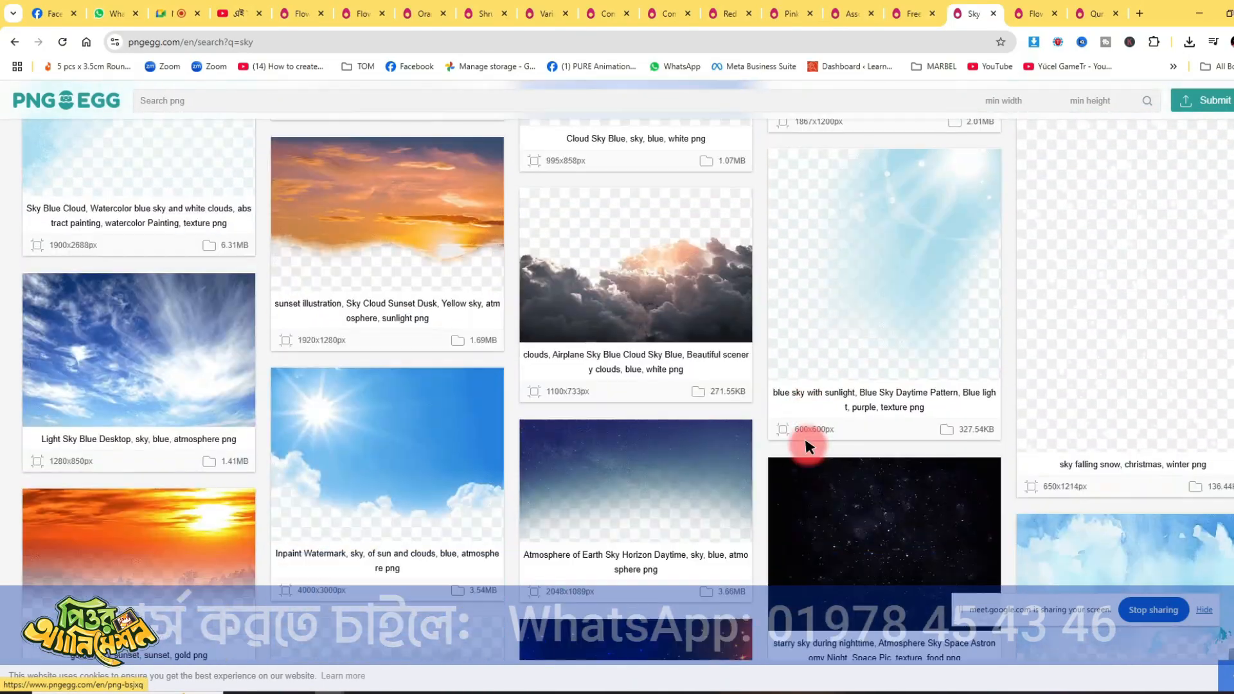
{"action": "scroll", "coordinate": [808, 446], "scroll_direction": "down", "scroll_amount": 8}
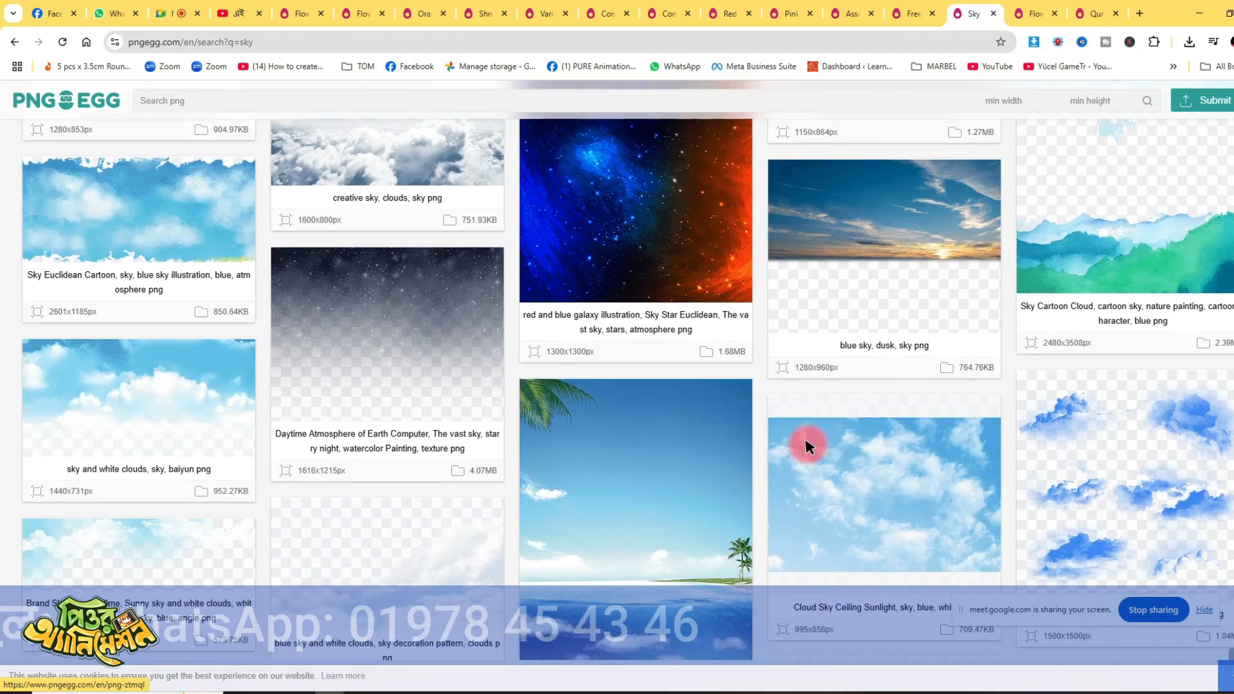
{"action": "scroll", "coordinate": [807, 437], "scroll_direction": "down", "scroll_amount": 6}
{"action": "scroll", "coordinate": [807, 437], "scroll_direction": "up", "scroll_amount": 3}
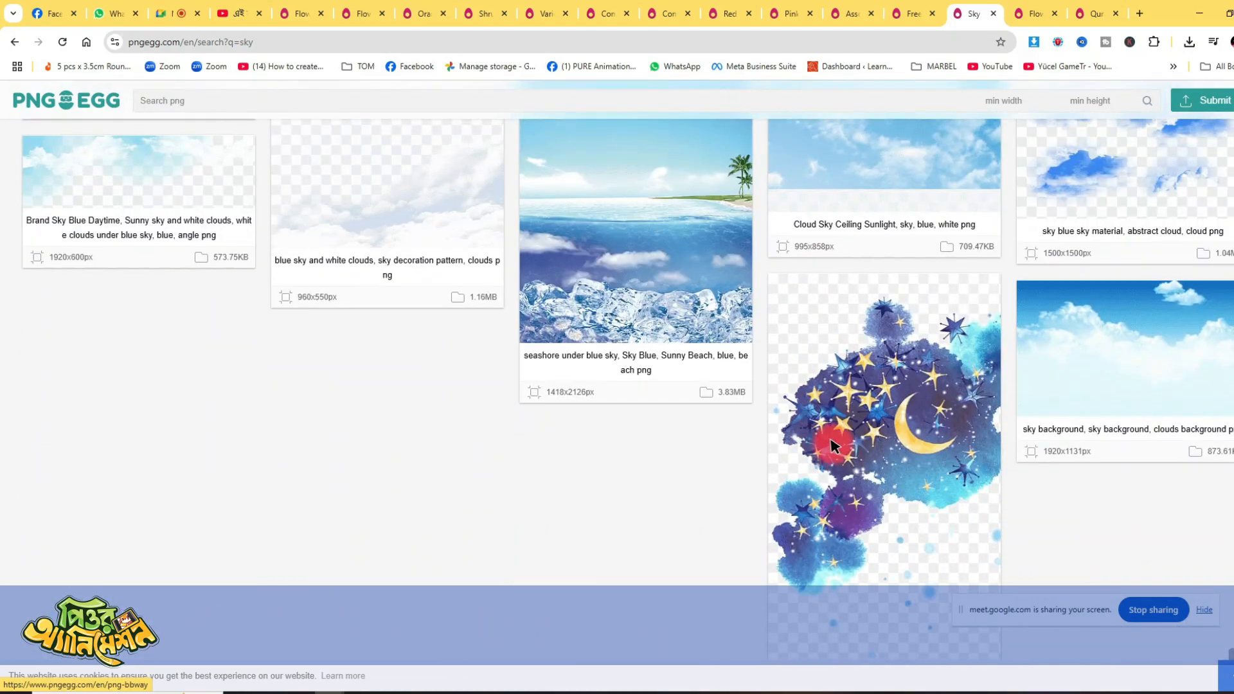
{"action": "scroll", "coordinate": [1086, 402], "scroll_direction": "up", "scroll_amount": 18}
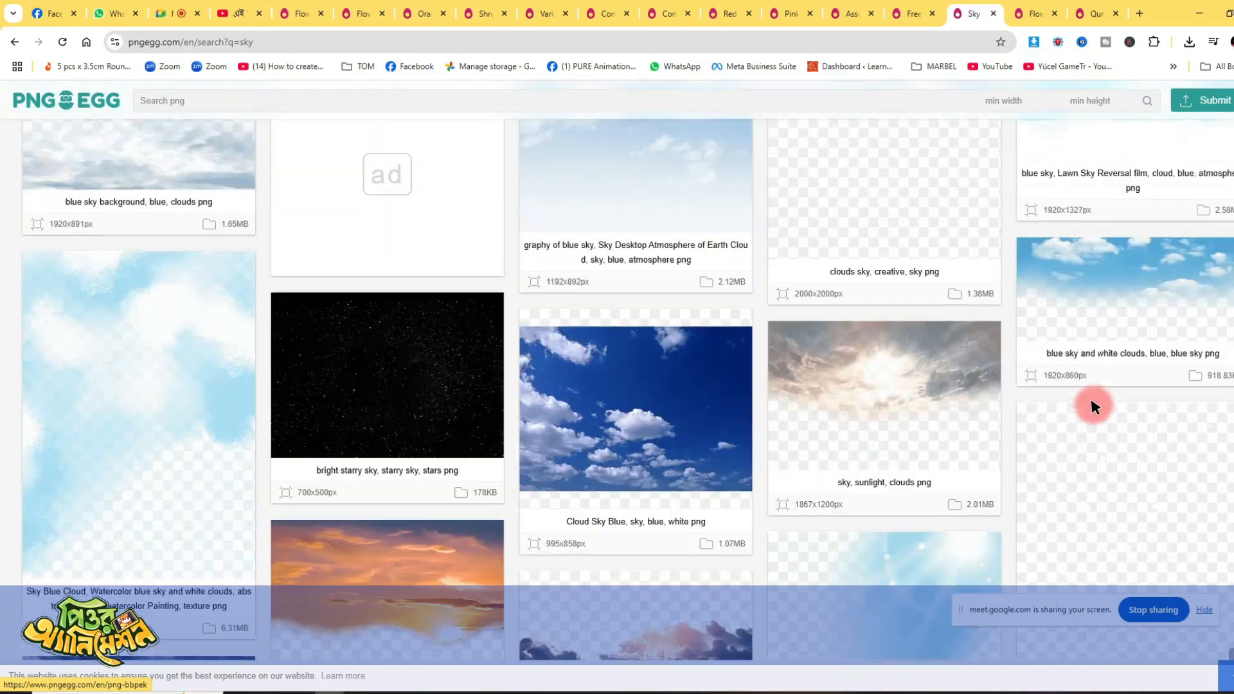
{"action": "scroll", "coordinate": [1089, 407], "scroll_direction": "up", "scroll_amount": 4}
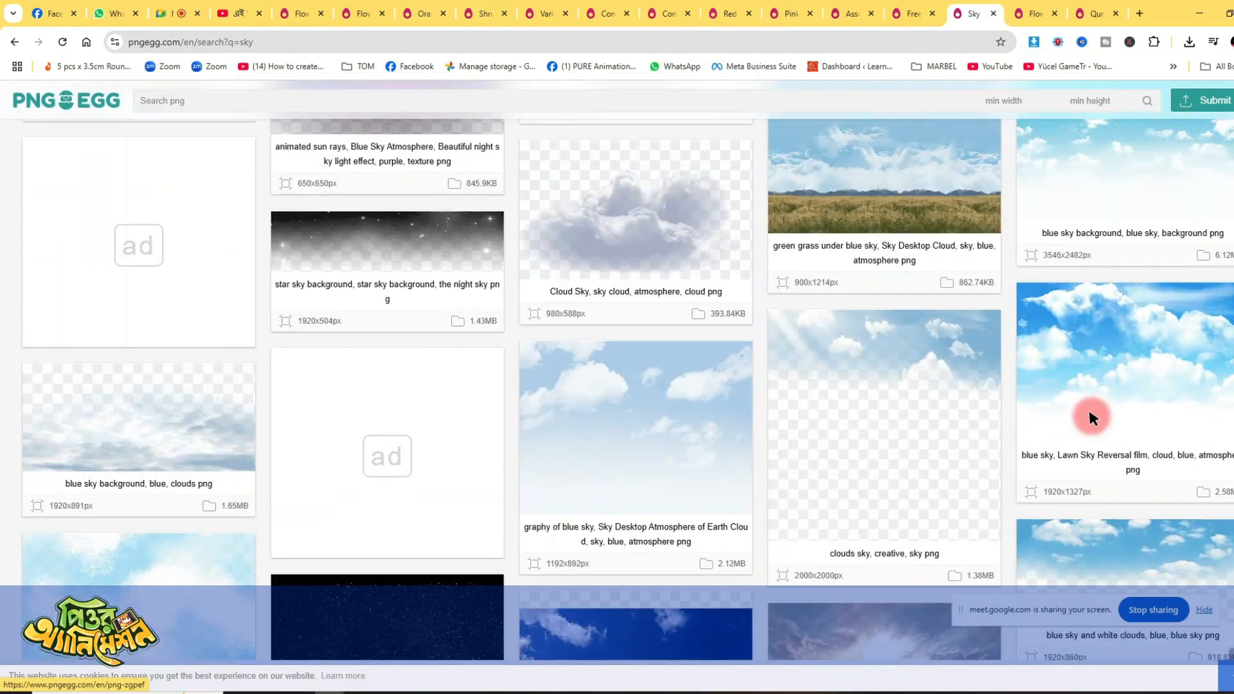
{"action": "middle_click", "coordinate": [1124, 357]}
- Return to the first sky results and open the 1920x860px "Blue sky and white clouds" image in a new tab
{"action": "scroll", "coordinate": [1121, 353], "scroll_direction": "up", "scroll_amount": 6}
{"action": "scroll", "coordinate": [653, 457], "scroll_direction": "up", "scroll_amount": 6}
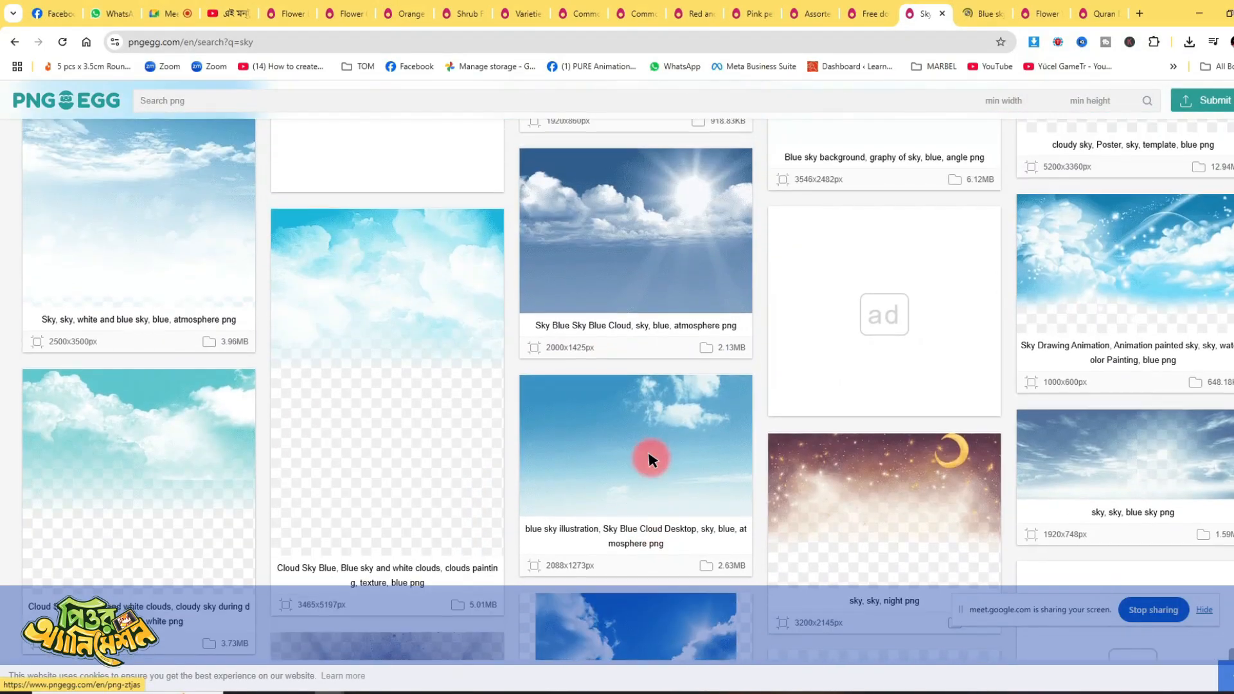
{"action": "scroll", "coordinate": [670, 442], "scroll_direction": "up", "scroll_amount": 4}
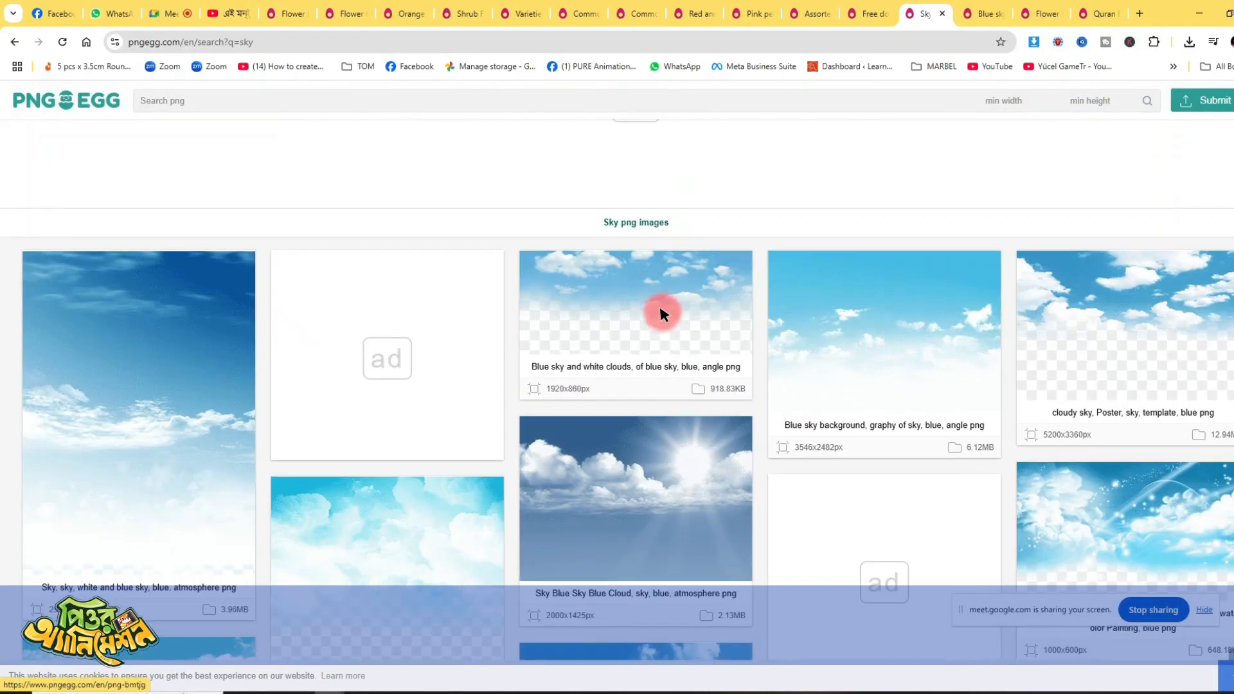
{"action": "scroll", "coordinate": [994, 314], "scroll_direction": "up", "scroll_amount": 1}
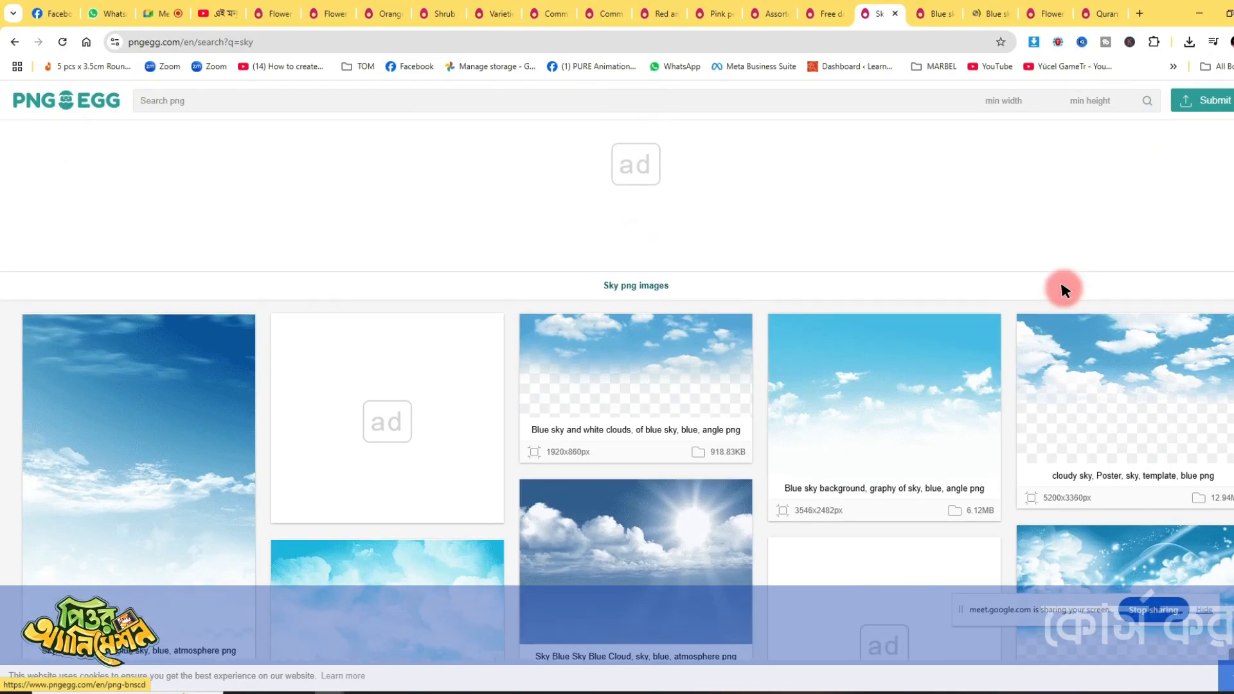
- Compare the opened Lawn Sky Reversal and Blue sky and white clouds pages and glance at the floral border page
{"action": "left_click", "coordinate": [943, 14]}
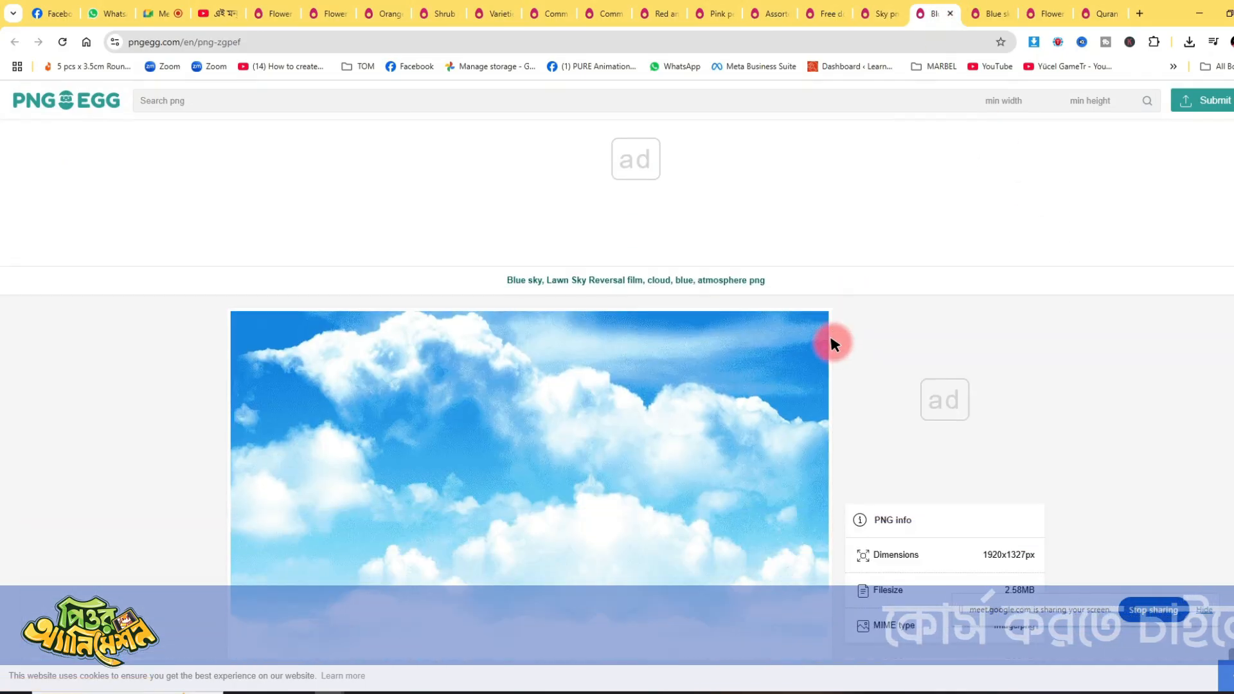
{"action": "scroll", "coordinate": [832, 341], "scroll_direction": "down", "scroll_amount": 3}
{"action": "left_click", "coordinate": [1000, 9]}
{"action": "scroll", "coordinate": [790, 386], "scroll_direction": "down", "scroll_amount": 3}
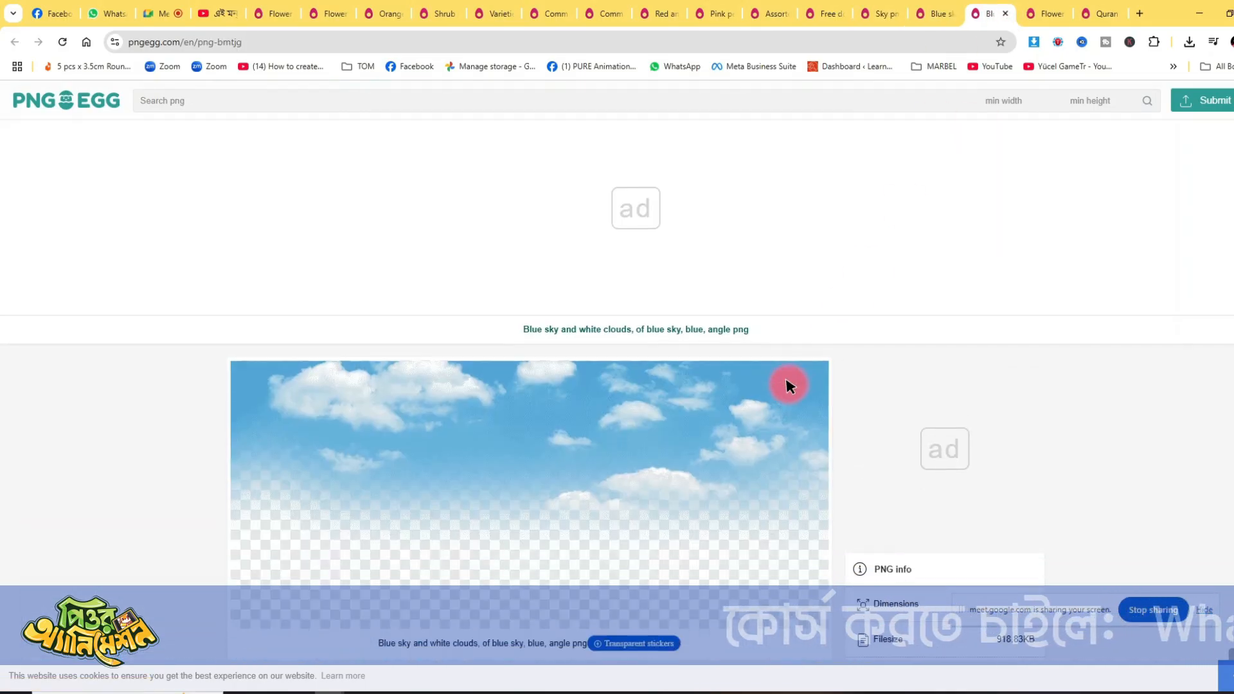
{"action": "left_click", "coordinate": [1034, 9]}
{"action": "scroll", "coordinate": [790, 225], "scroll_direction": "up", "scroll_amount": 5}
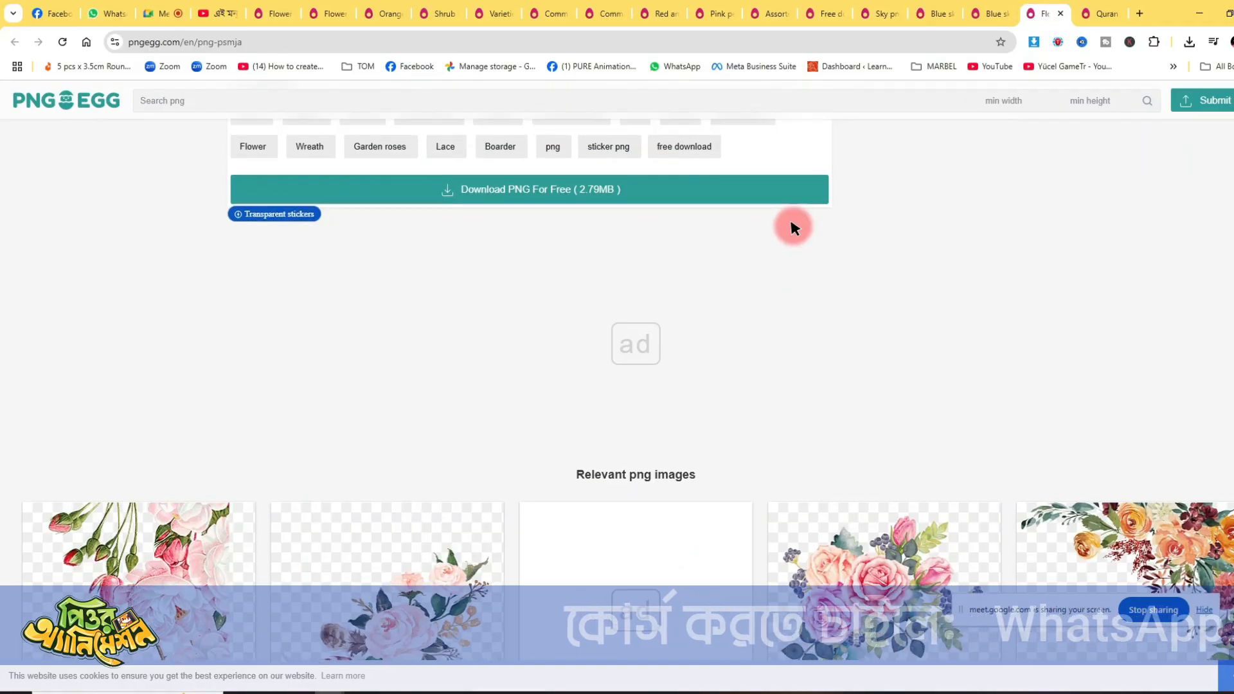
- Check the images related to Blue sky and white clouds, download its free PNG and show the file in the Downloads folder
{"action": "left_click", "coordinate": [980, 9]}
{"action": "scroll", "coordinate": [582, 544], "scroll_direction": "down", "scroll_amount": 10}
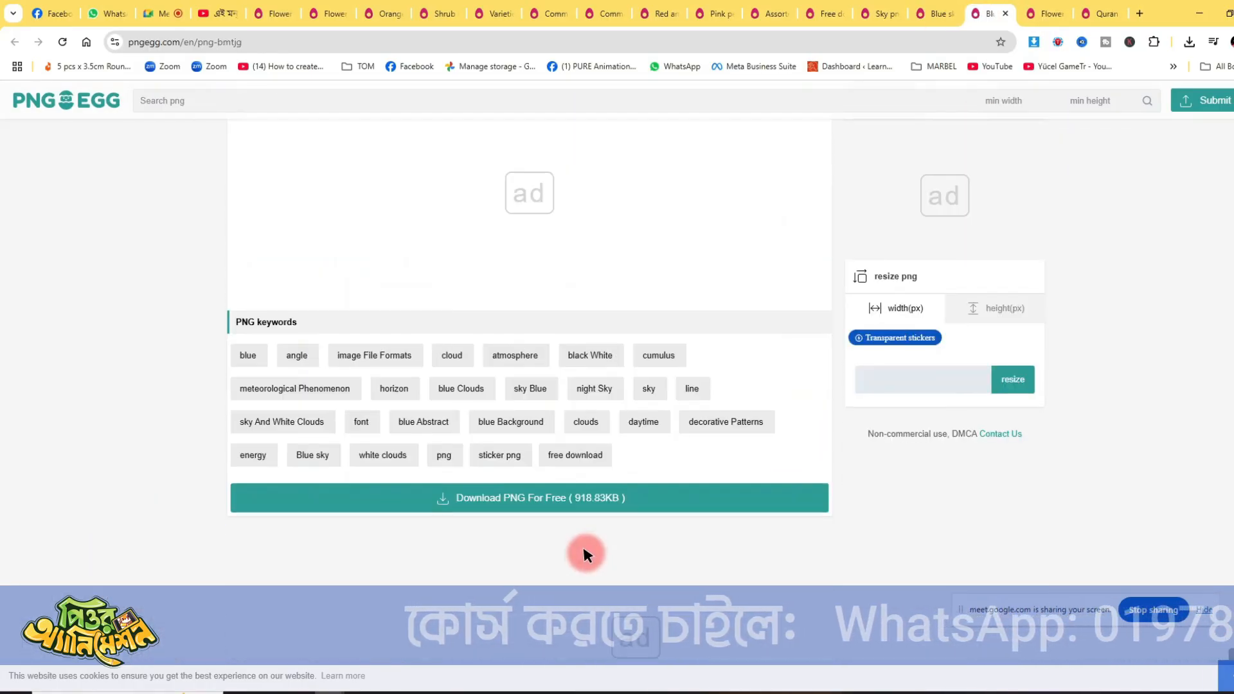
{"action": "scroll", "coordinate": [590, 548], "scroll_direction": "down", "scroll_amount": 6}
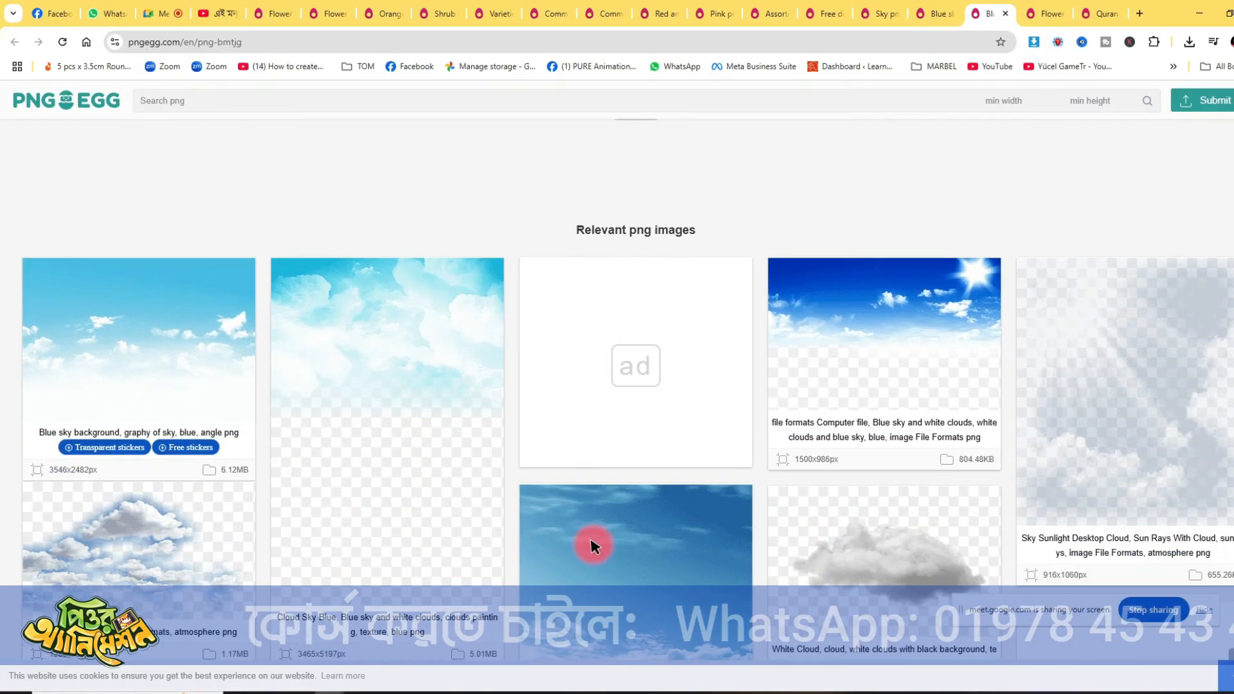
{"action": "scroll", "coordinate": [591, 540], "scroll_direction": "down", "scroll_amount": 6}
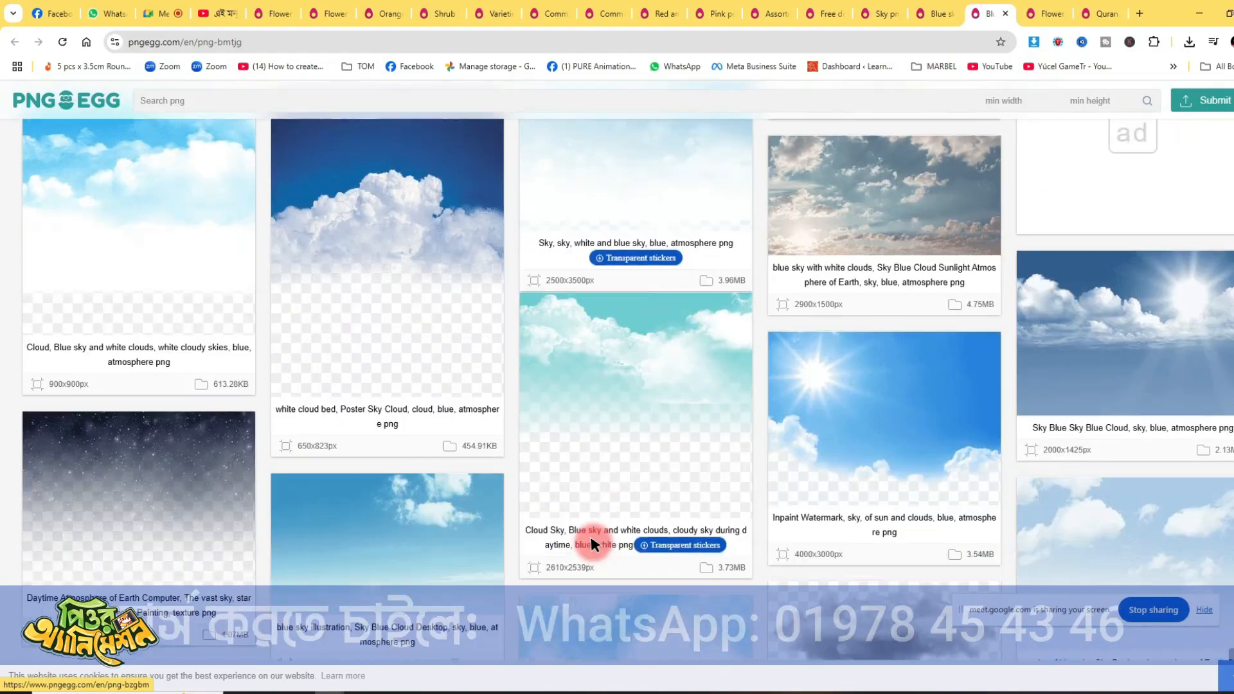
{"action": "scroll", "coordinate": [661, 424], "scroll_direction": "up", "scroll_amount": 15}
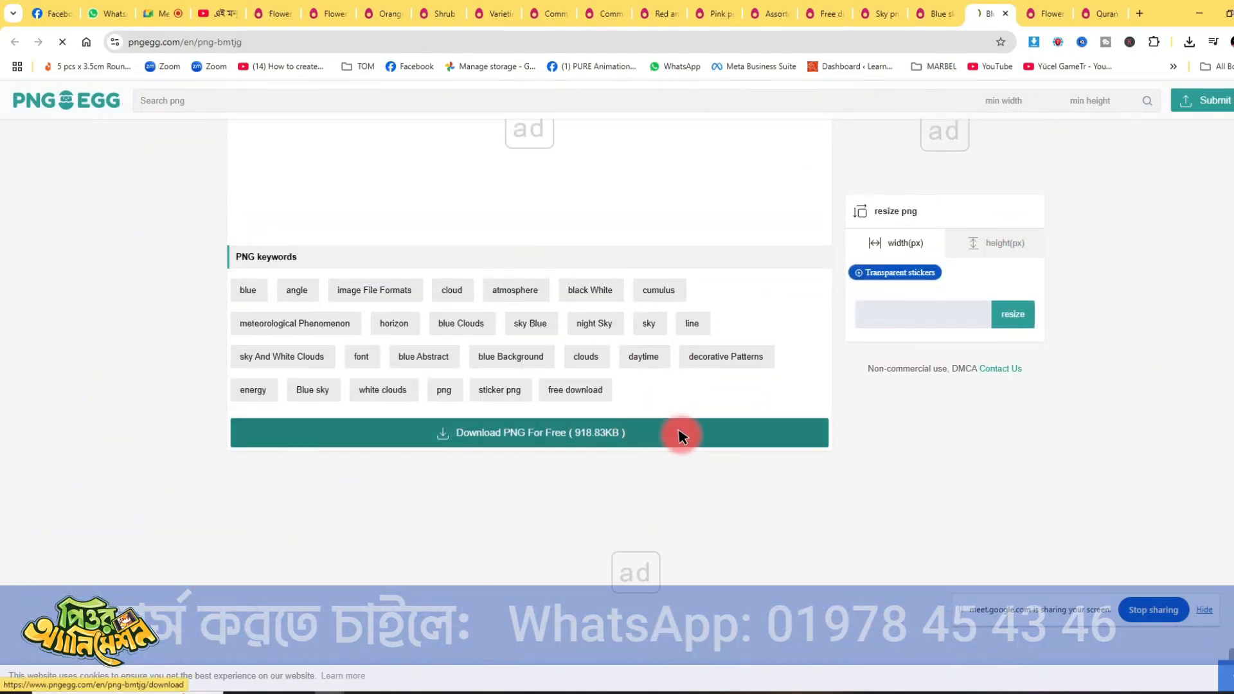
{"action": "left_click", "coordinate": [680, 436]}
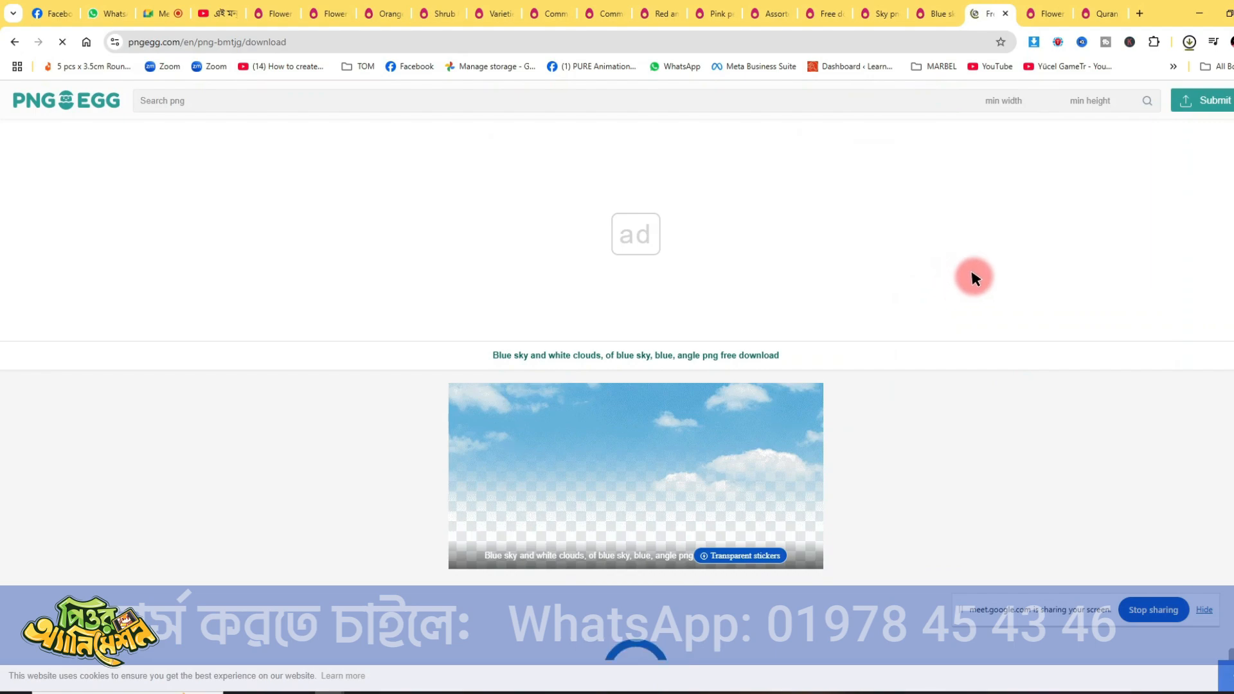
{"action": "left_click", "coordinate": [1151, 72]}
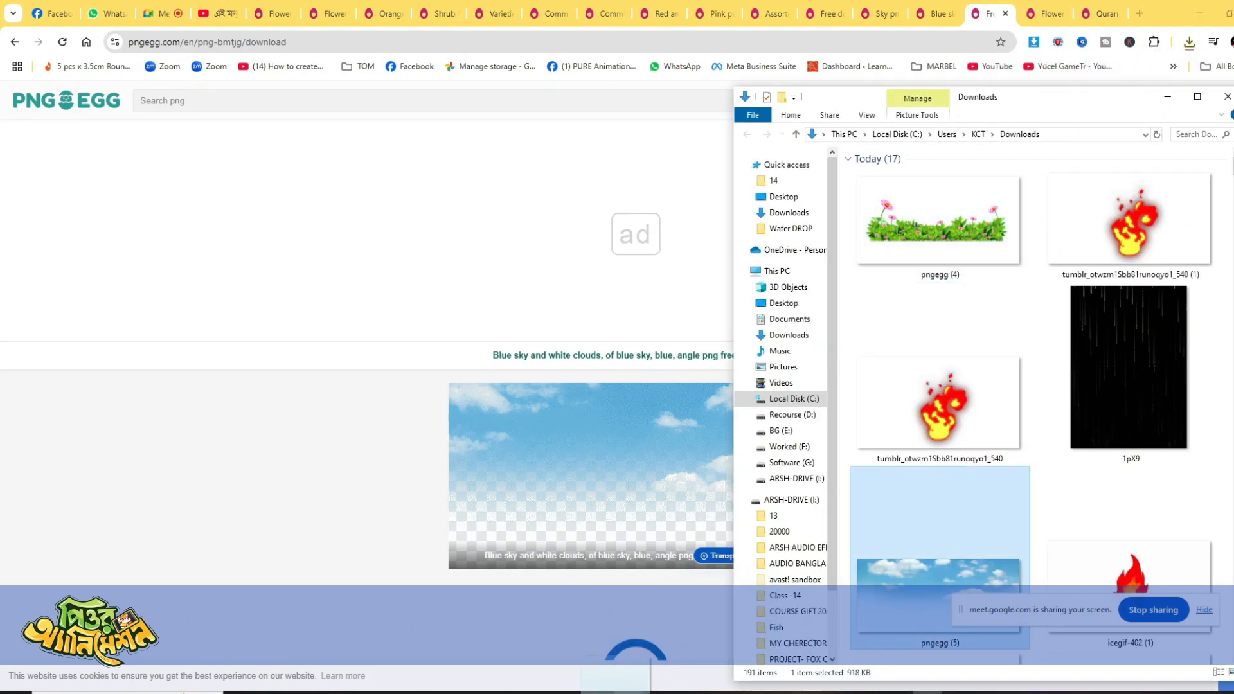
- Place the downloaded pngegg (5) sky image into the Photoshop composition and position it along the top of the canvas
{"action": "left_click_drag", "start_coordinate": [617, 692], "coordinate": [604, 616]}
{"action": "left_click_drag", "start_coordinate": [537, 344], "coordinate": [525, 198]}
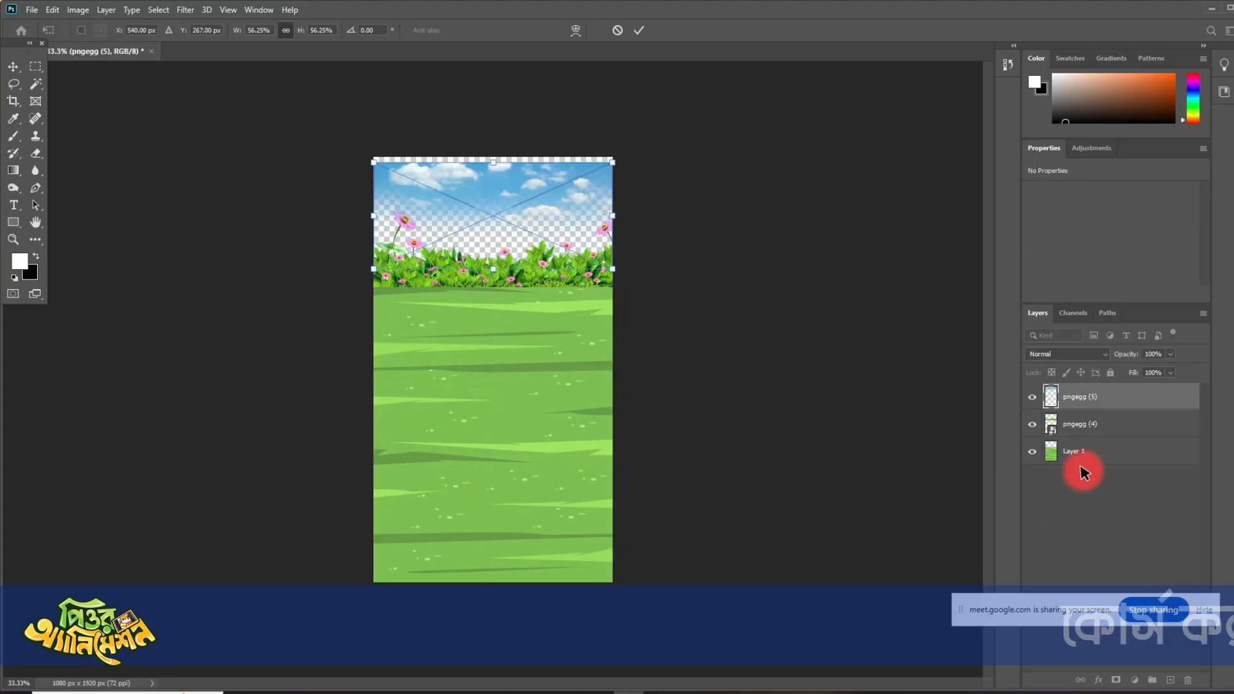
{"action": "left_click", "coordinate": [1077, 424]}
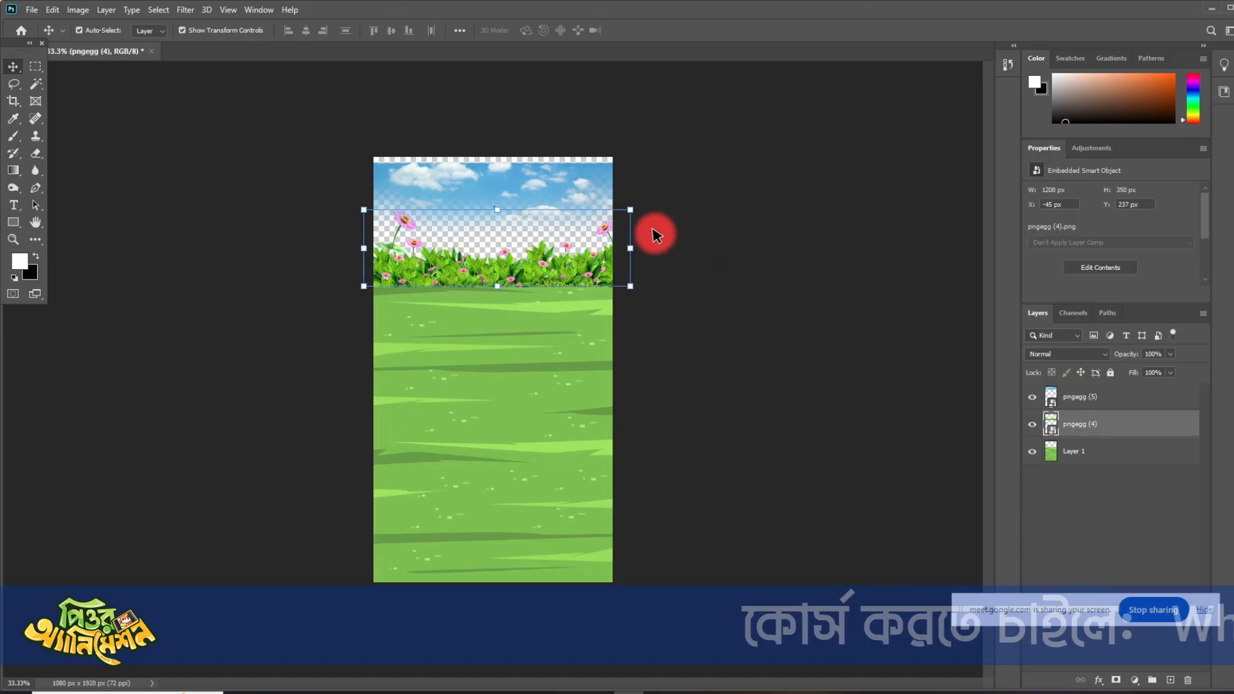
- Enlarge the sky image to about 139%, centre it over the canvas top and bring the flower border layer above it
{"action": "left_click", "coordinate": [581, 181]}
{"action": "left_click_drag", "start_coordinate": [614, 245], "coordinate": [858, 325]}
{"action": "left_click_drag", "start_coordinate": [767, 227], "coordinate": [609, 256]}
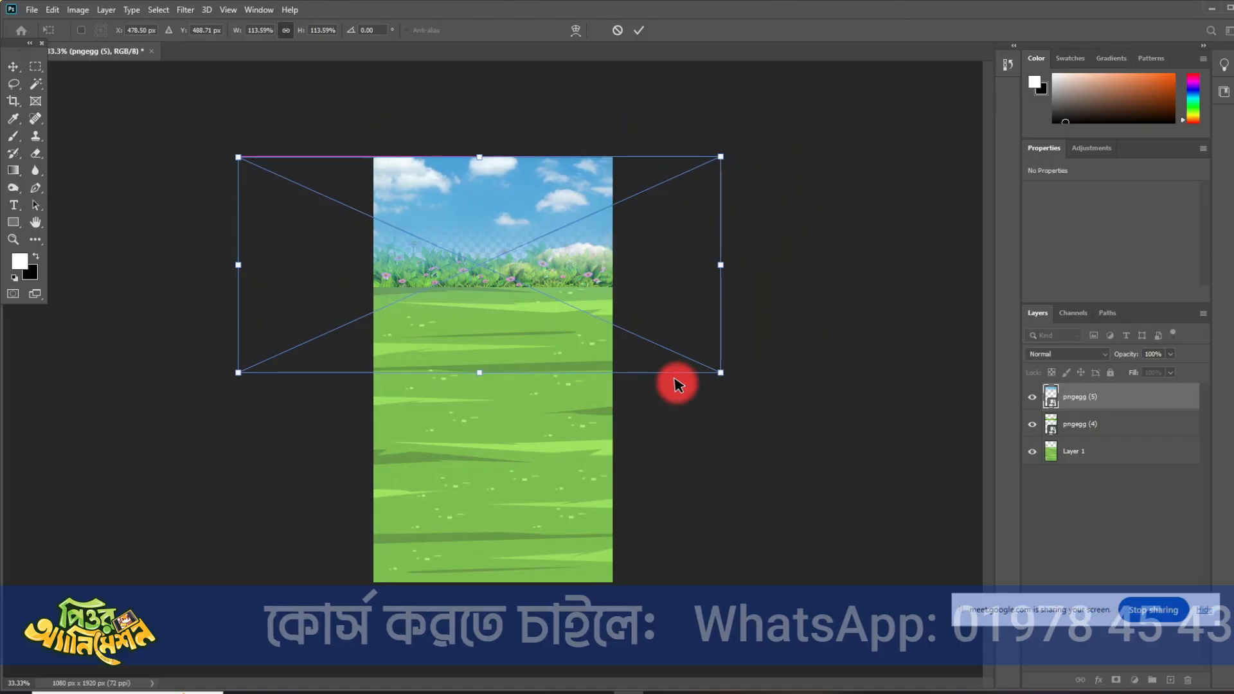
{"action": "left_click_drag", "start_coordinate": [720, 372], "coordinate": [835, 435]}
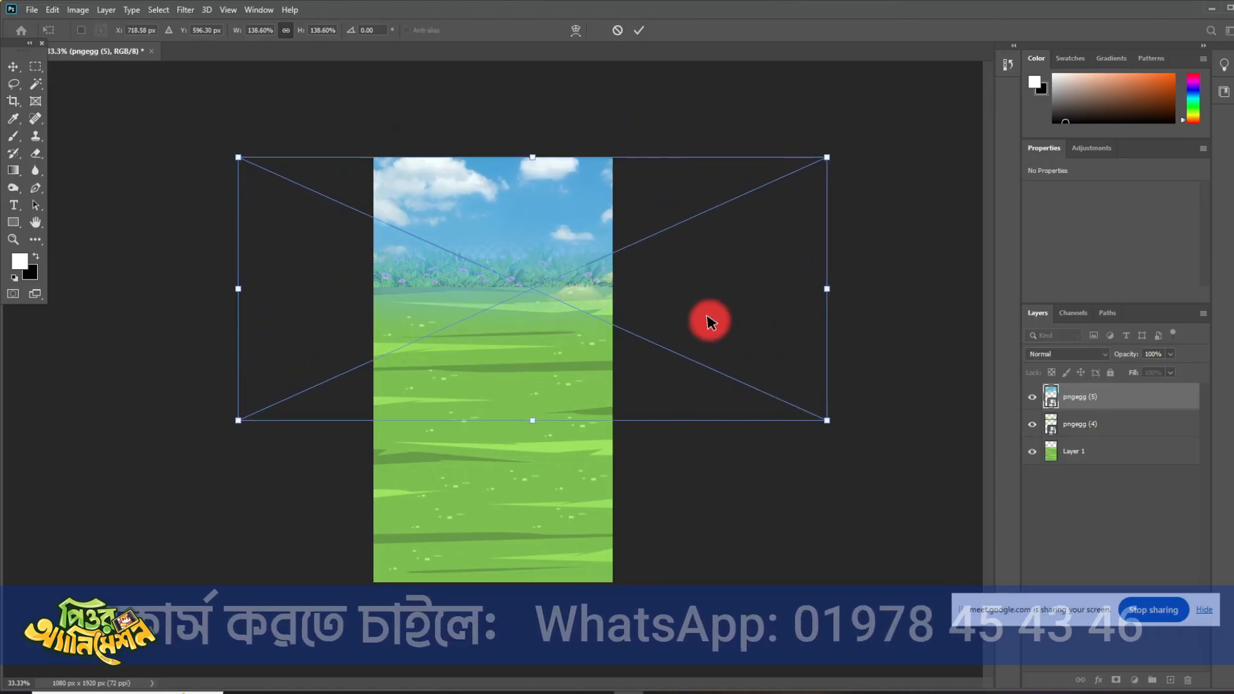
{"action": "left_click_drag", "start_coordinate": [708, 320], "coordinate": [662, 314]}
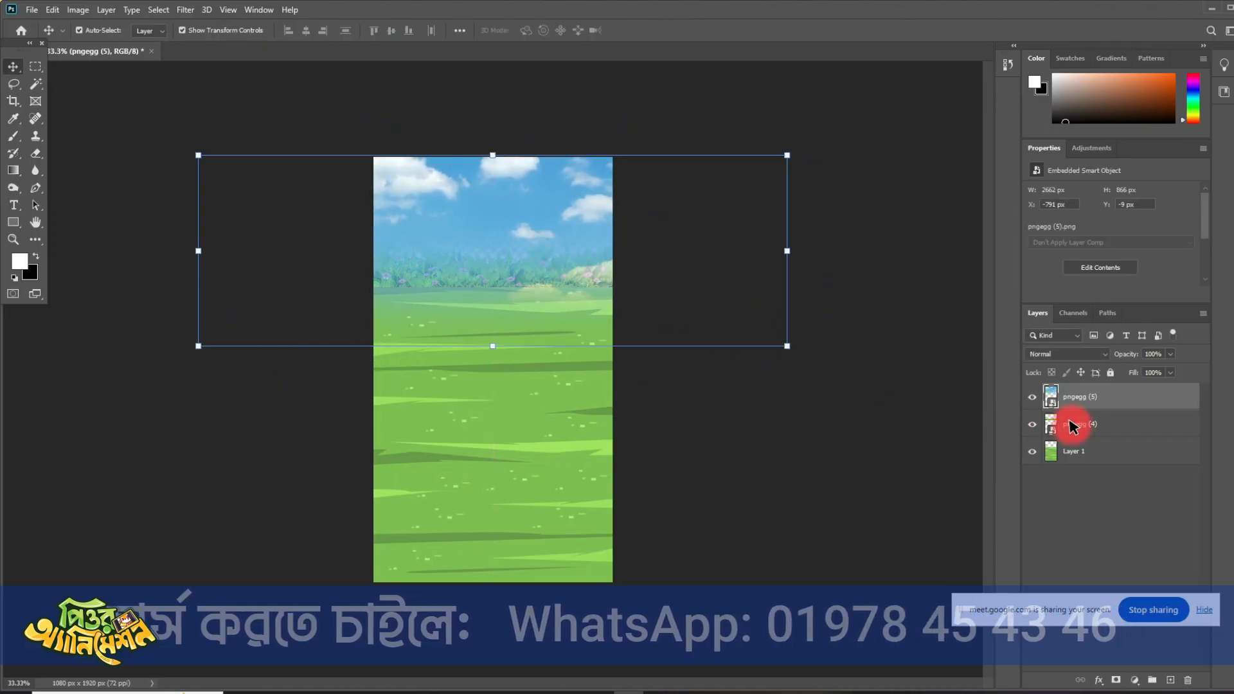
{"action": "left_click", "coordinate": [1068, 392]}
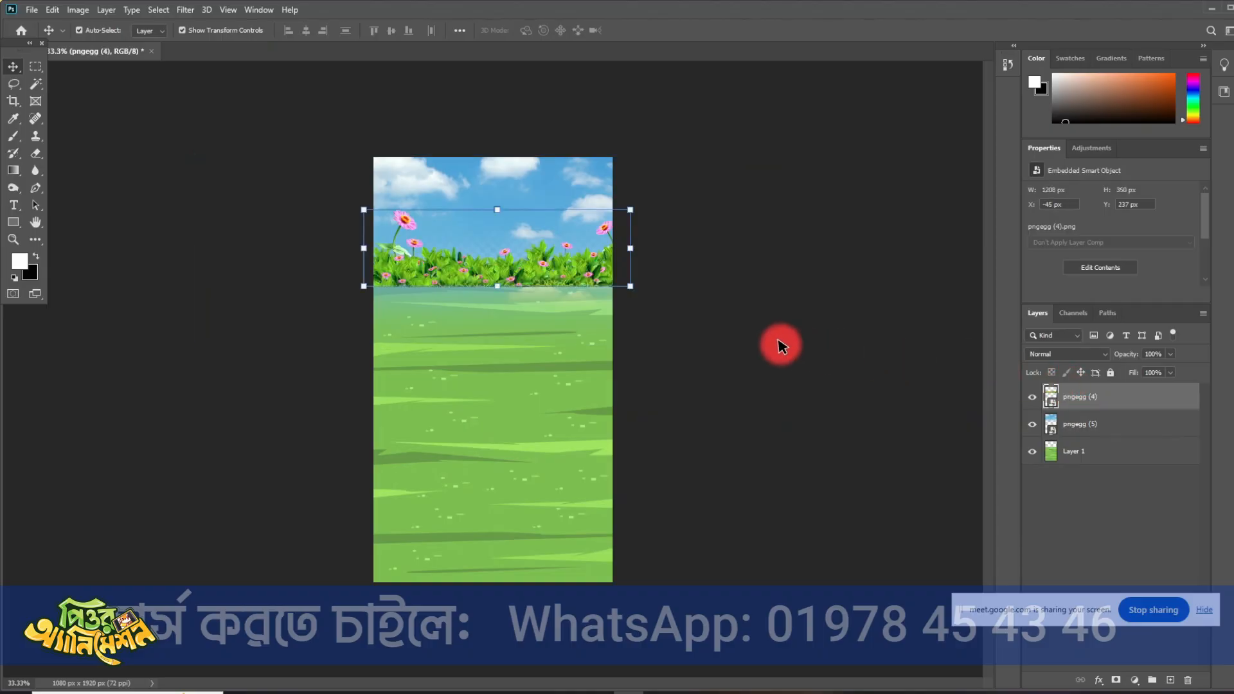
{"action": "left_click", "coordinate": [744, 351]}
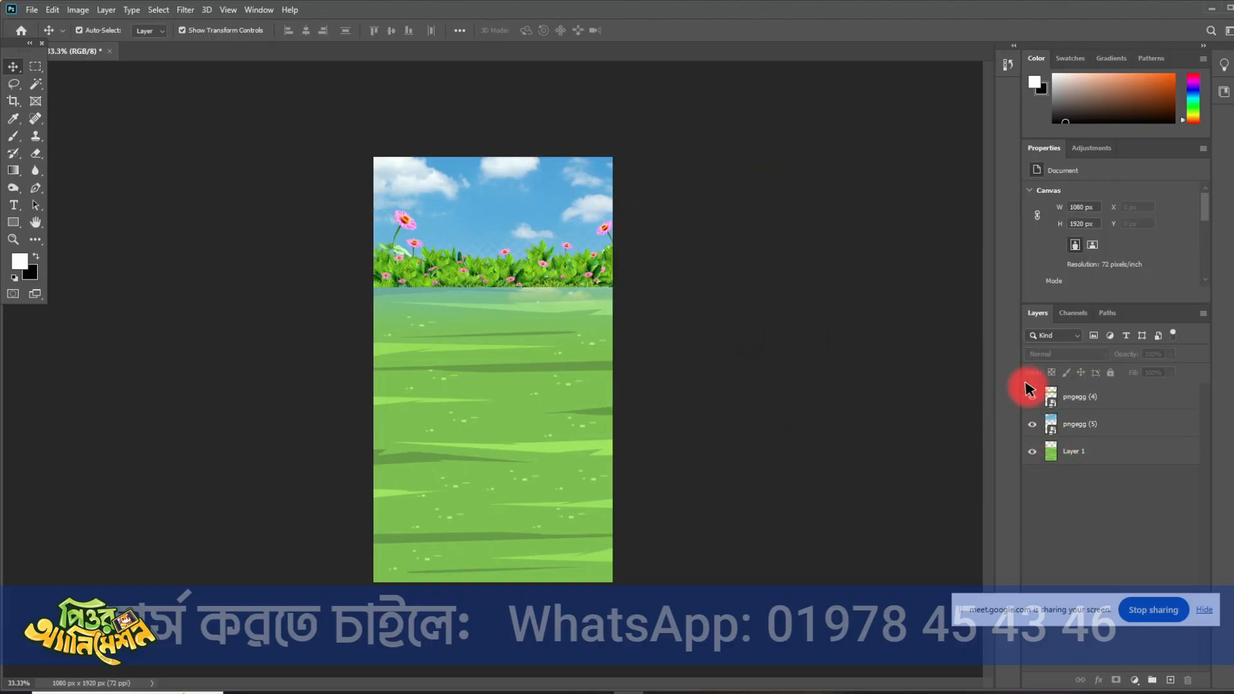
- Scale the sky image up to about 169%, reposition its clouds behind the flowers and move the grass layer above it
{"action": "left_click", "coordinate": [569, 205]}
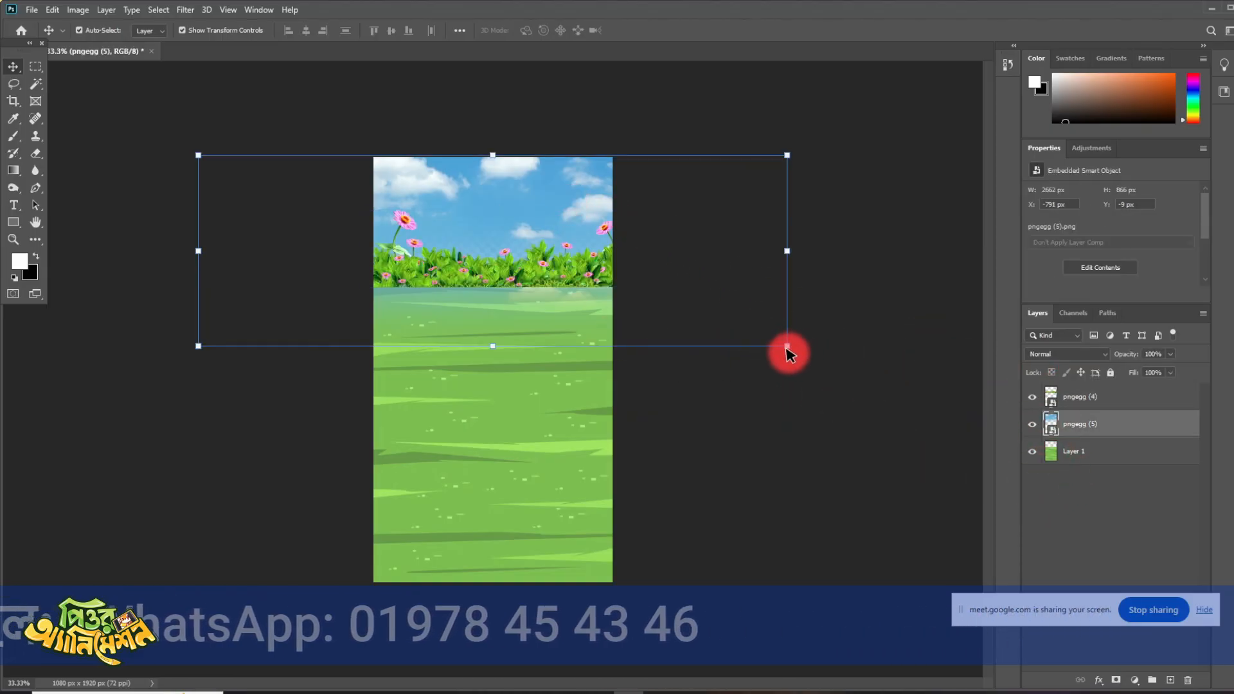
{"action": "left_click_drag", "start_coordinate": [789, 345], "coordinate": [907, 391]}
{"action": "left_click_drag", "start_coordinate": [735, 285], "coordinate": [624, 315]}
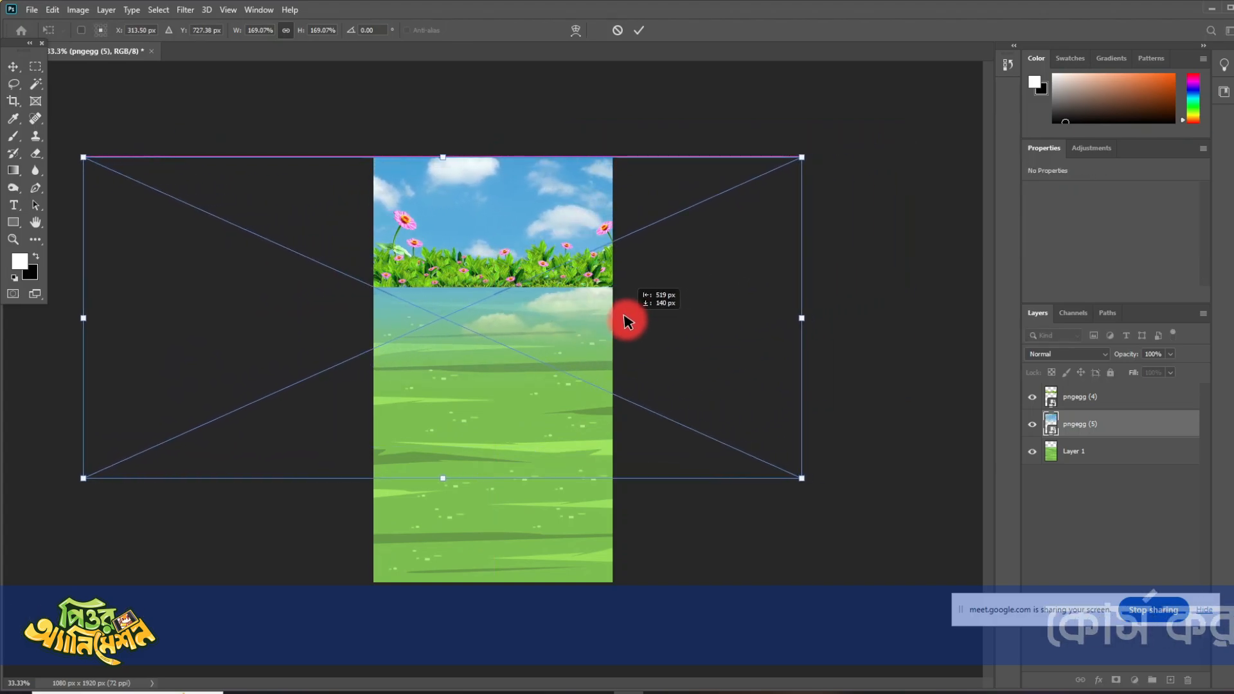
{"action": "left_click", "coordinate": [636, 30]}
{"action": "left_click_drag", "start_coordinate": [1054, 455], "coordinate": [1069, 416]}
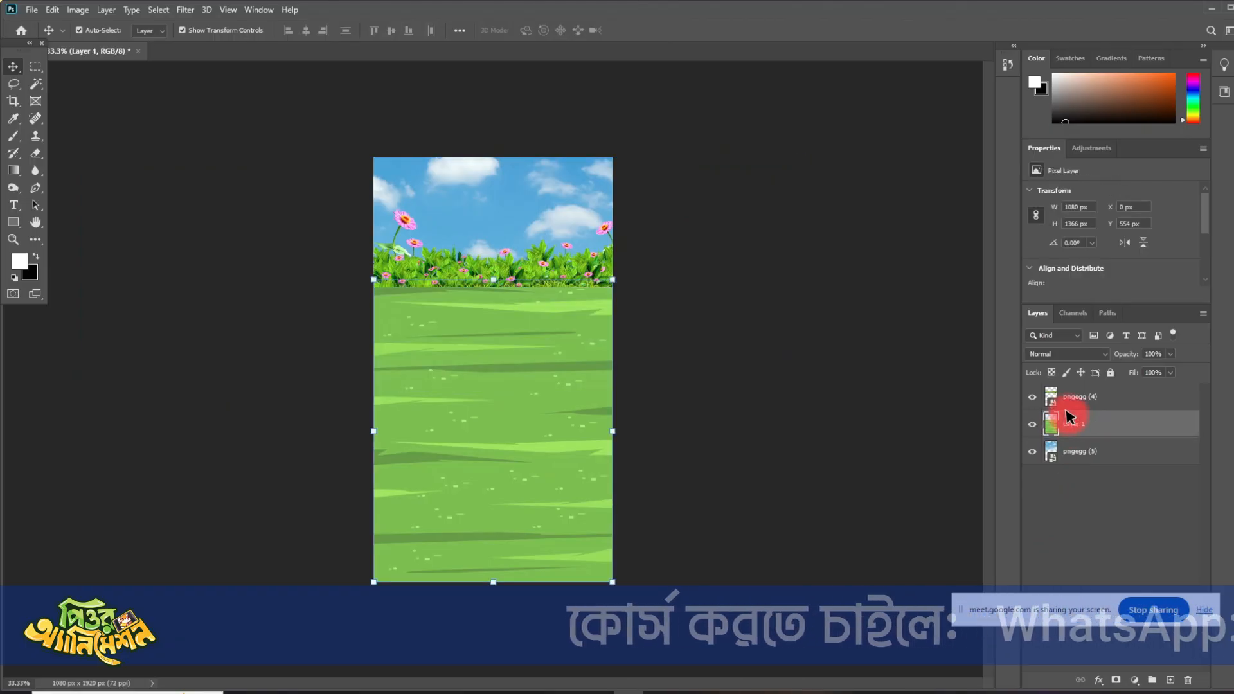
{"action": "left_click", "coordinate": [855, 388]}
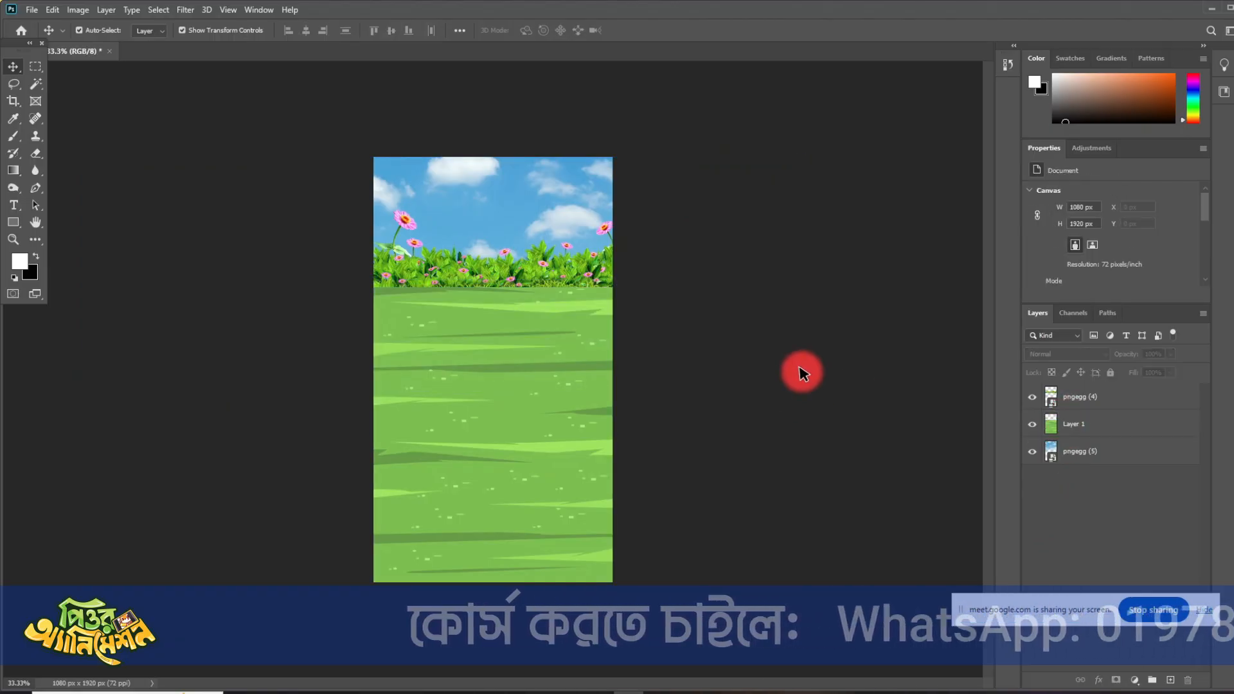
- Inspect the composition up close around the flower border, the sky and the edge of the grass
{"action": "key", "text": "ctrl+plus"}
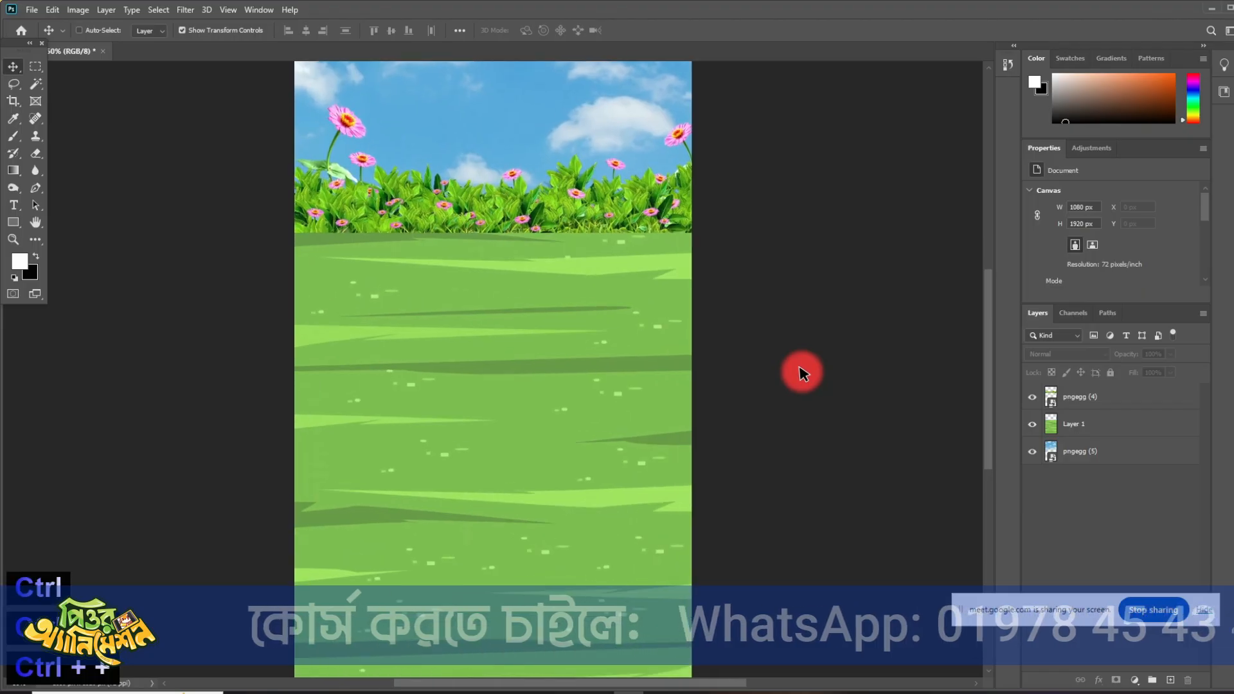
{"action": "key", "text": "ctrl+plus"}
{"action": "key", "text": "ctrl+plus"}
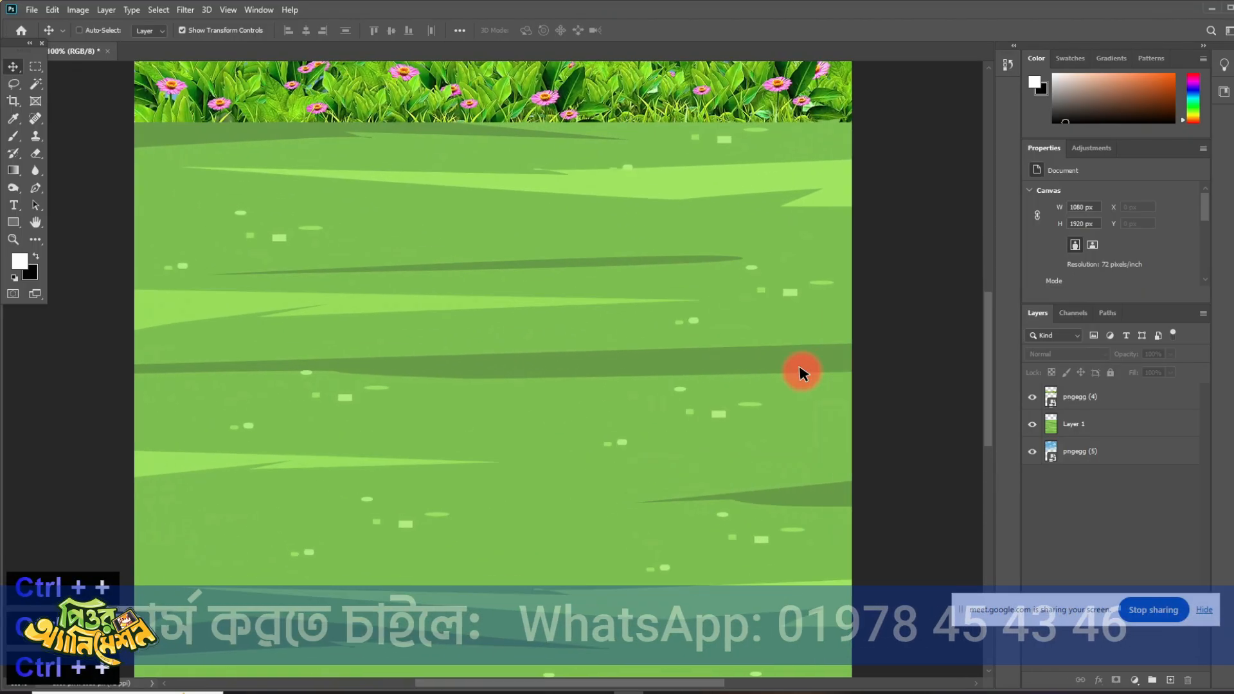
{"action": "scroll", "coordinate": [707, 302], "scroll_direction": "up", "scroll_amount": 5}
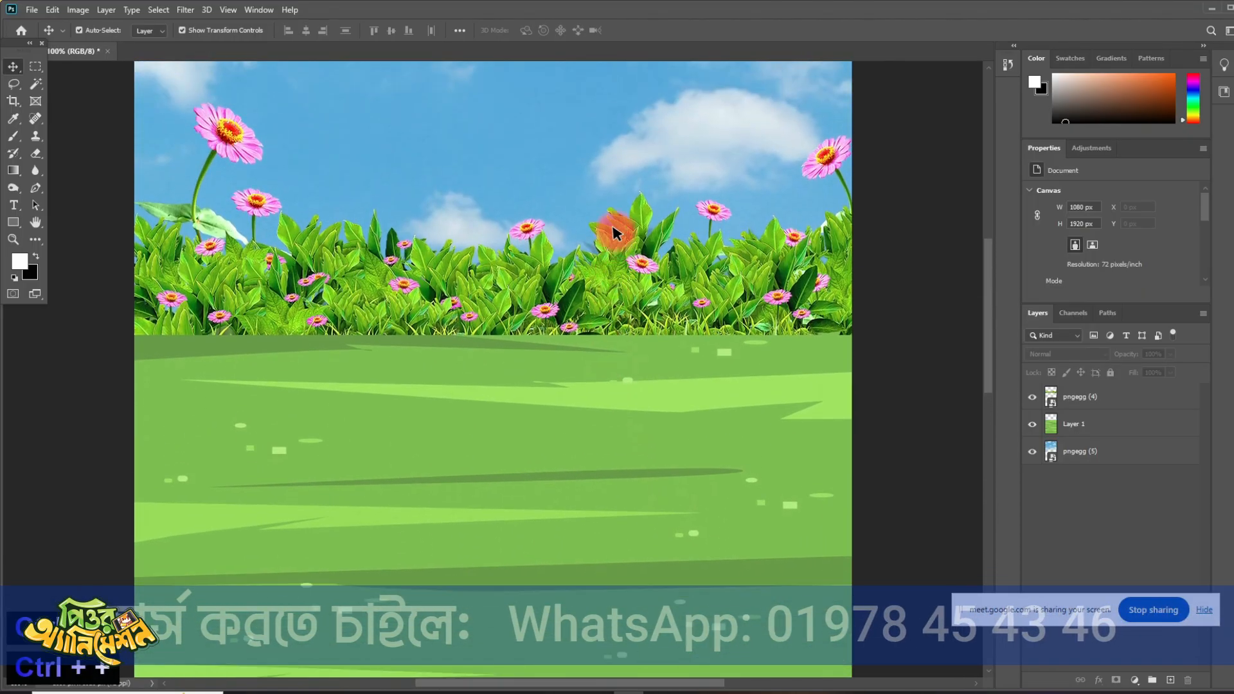
{"action": "scroll", "coordinate": [779, 286], "scroll_direction": "up", "scroll_amount": 1}
{"action": "key", "text": "ctrl+minus"}
{"action": "key", "text": "ctrl+minus"}
{"action": "key", "text": "ctrl+minus"}
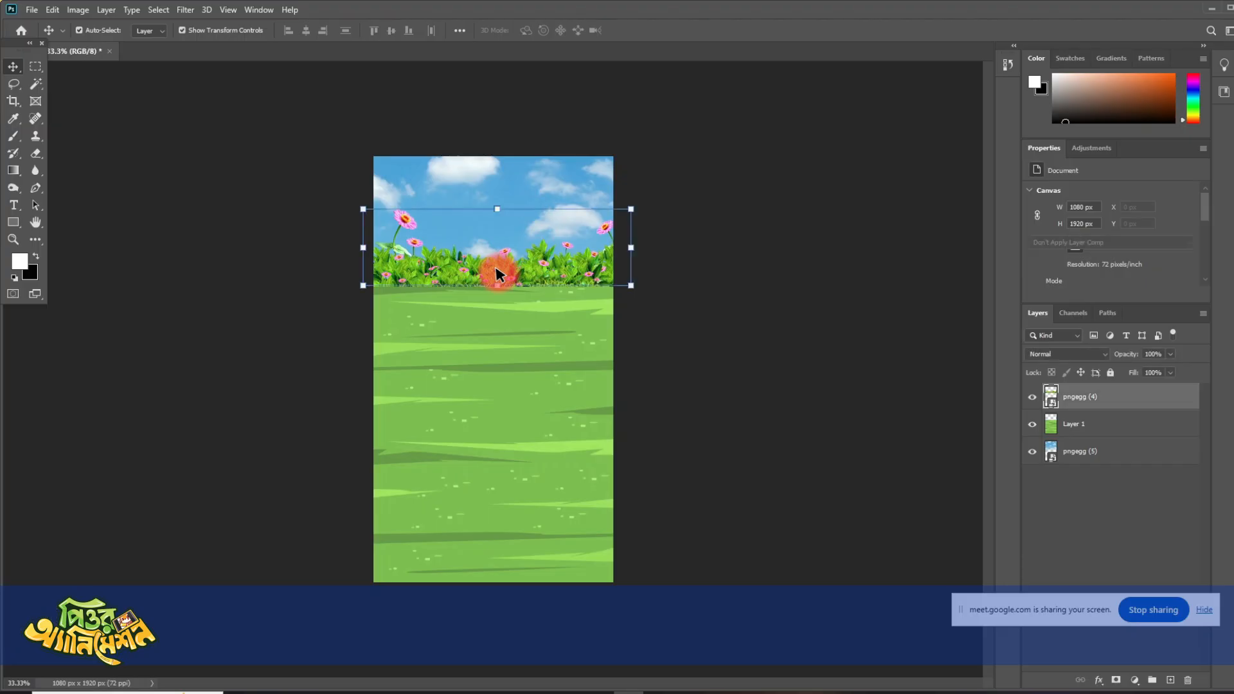
{"action": "left_click", "coordinate": [674, 326]}
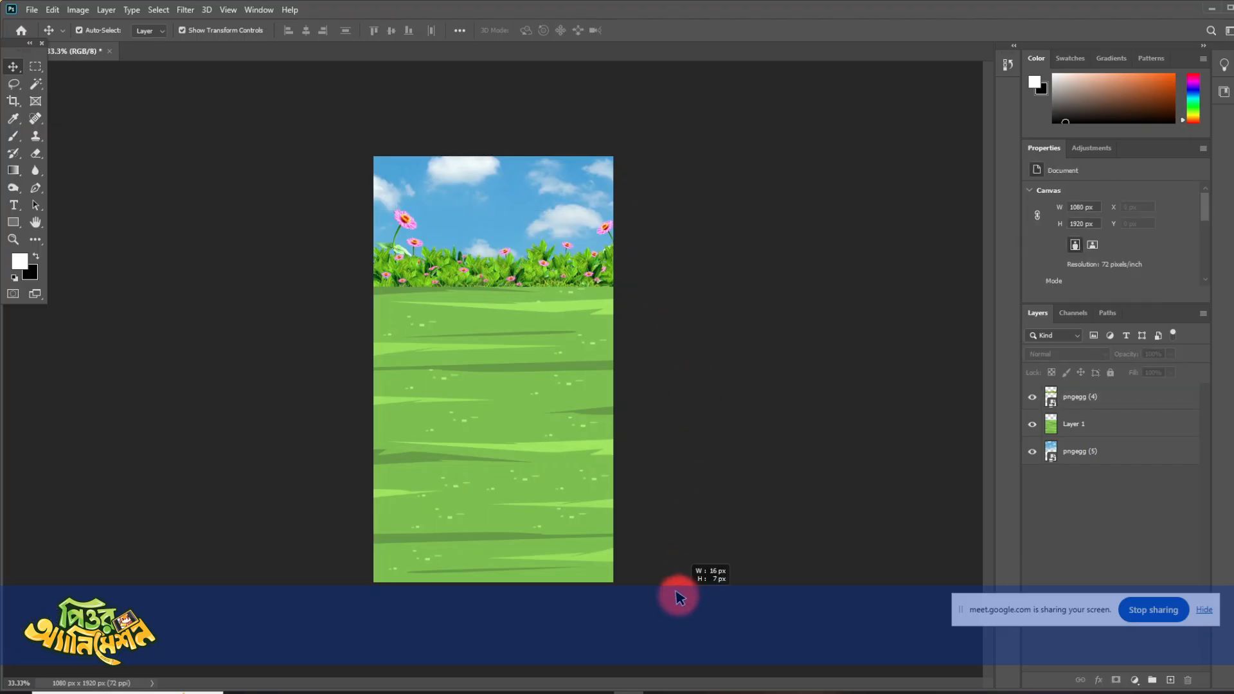
{"action": "left_click_drag", "start_coordinate": [322, 155], "coordinate": [341, 157]}
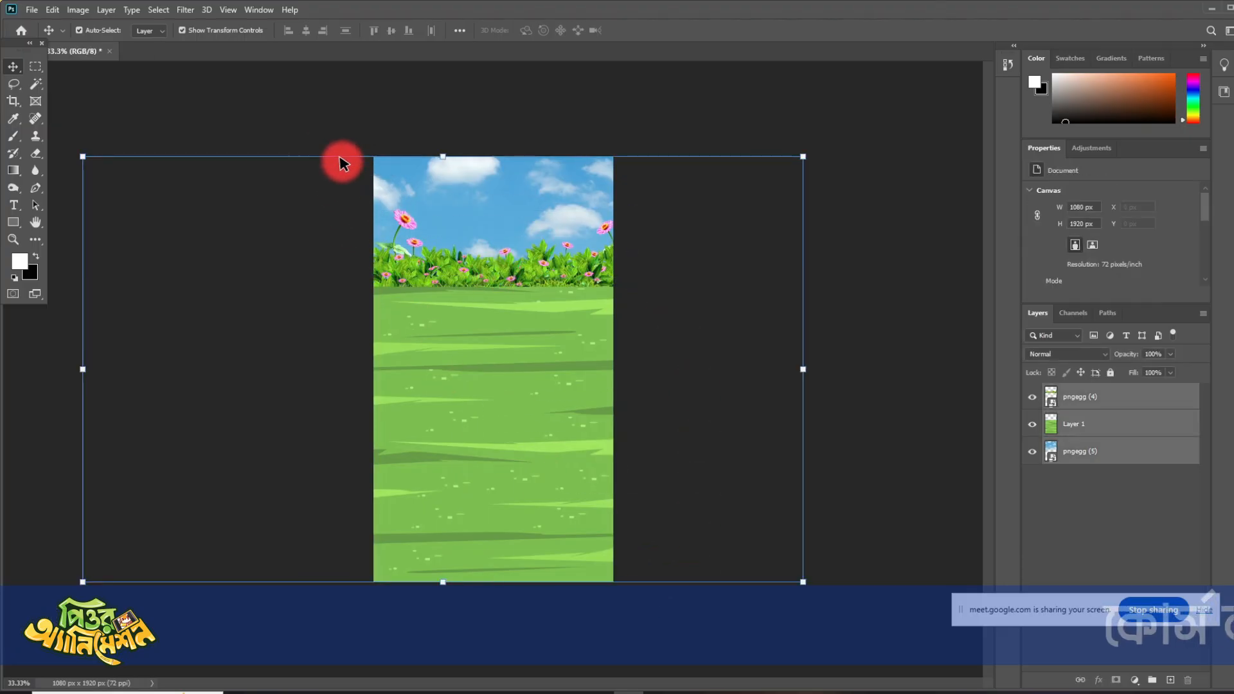
{"action": "left_click", "coordinate": [850, 371]}
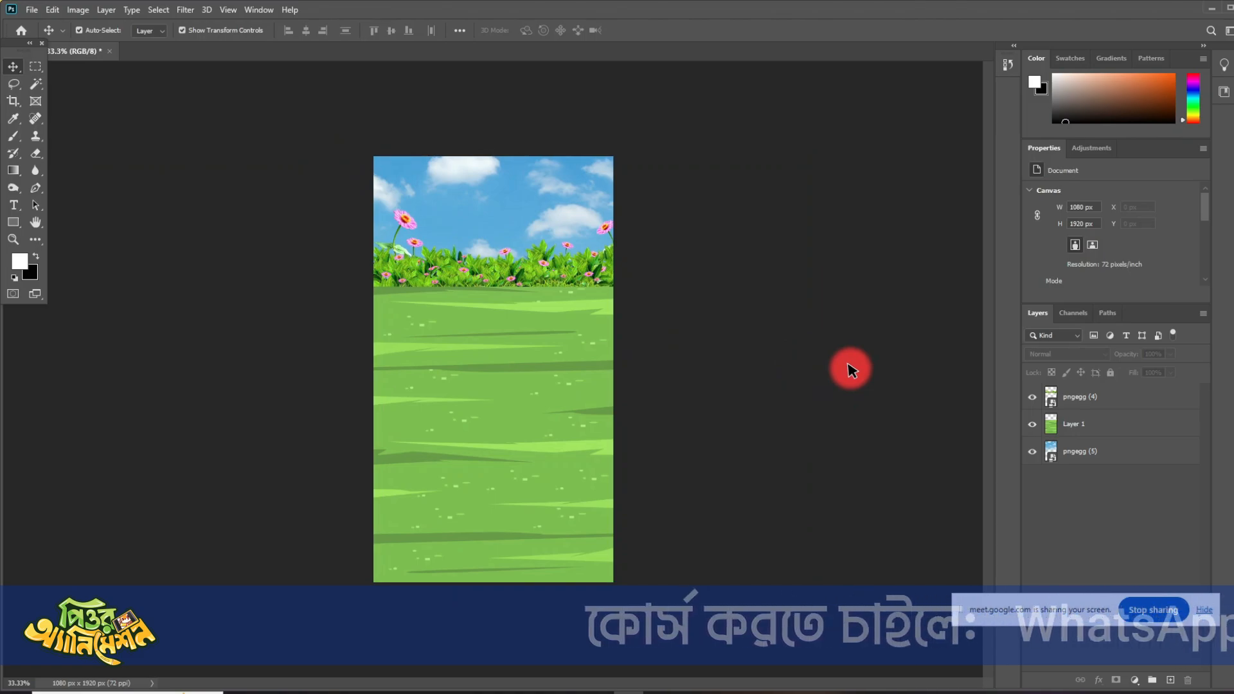
{"action": "left_click", "coordinate": [548, 268]}
{"action": "left_click", "coordinate": [545, 187]}
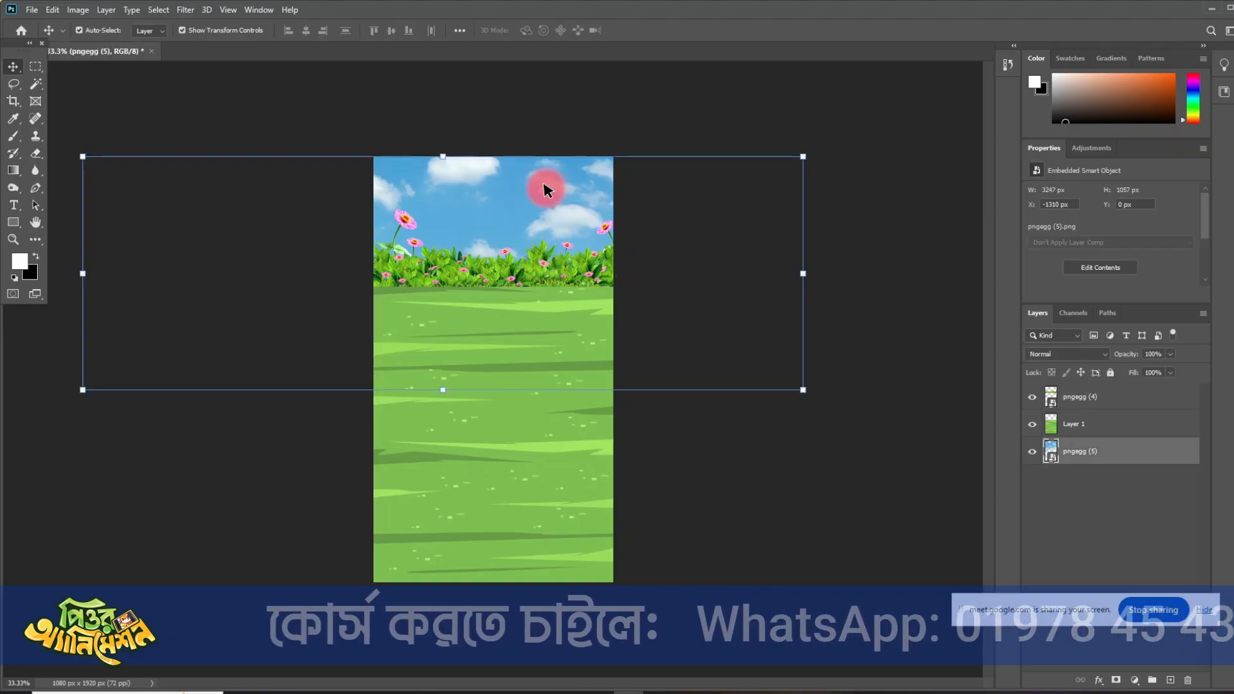
{"action": "left_click", "coordinate": [804, 430]}
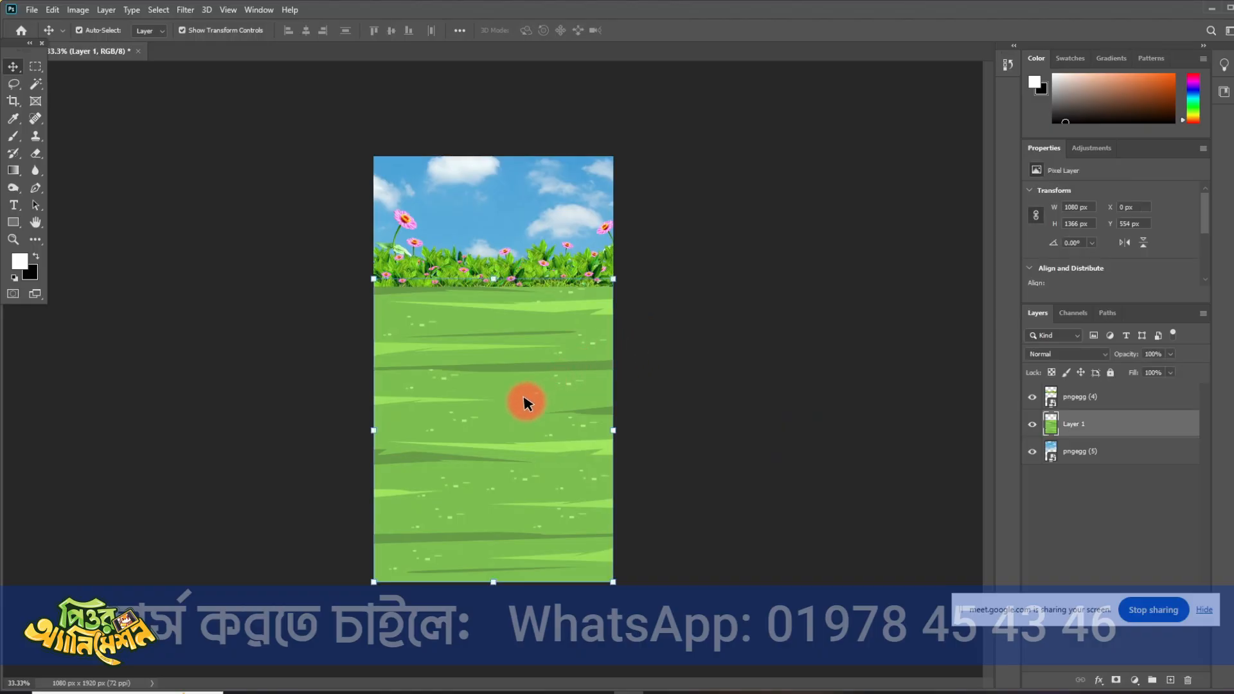
- Shift the hue of the grass layer to +12 with a Hue/Saturation adjustment
{"action": "key", "text": "ctrl+u"}
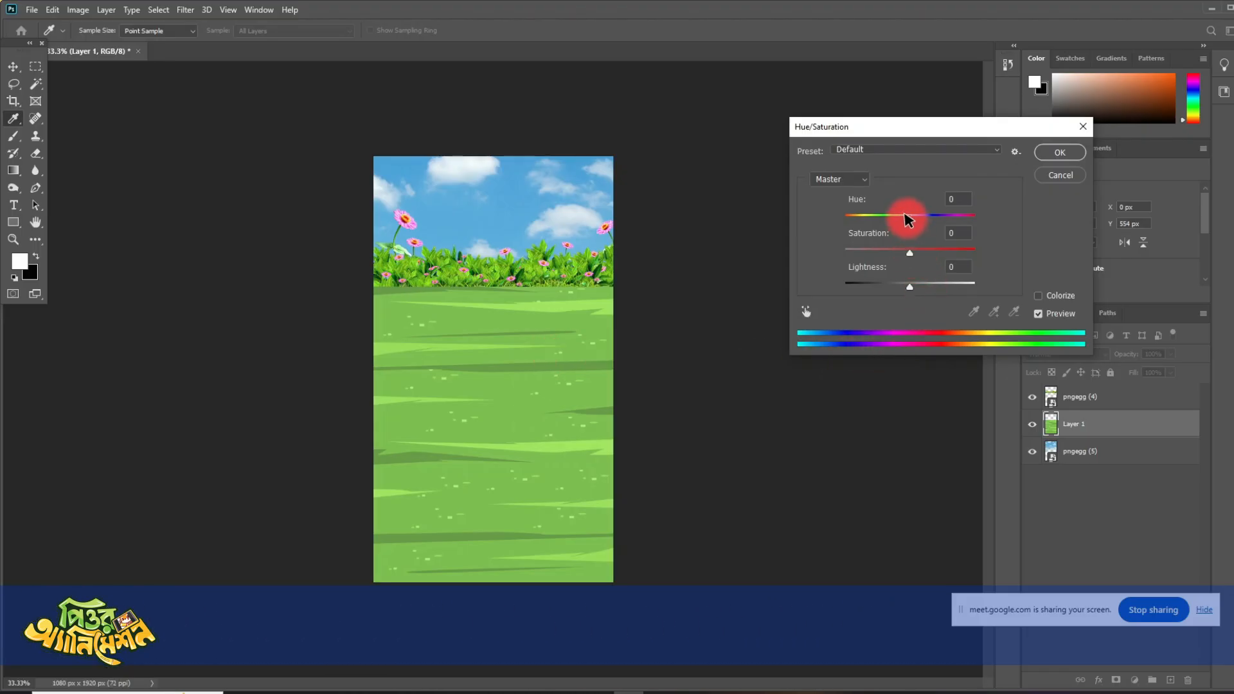
{"action": "mouse_move", "coordinate": [883, 222]}
{"action": "left_mouse_down"}
{"action": "mouse_move", "coordinate": [873, 221]}
{"action": "mouse_move", "coordinate": [890, 226]}
{"action": "left_mouse_up"}
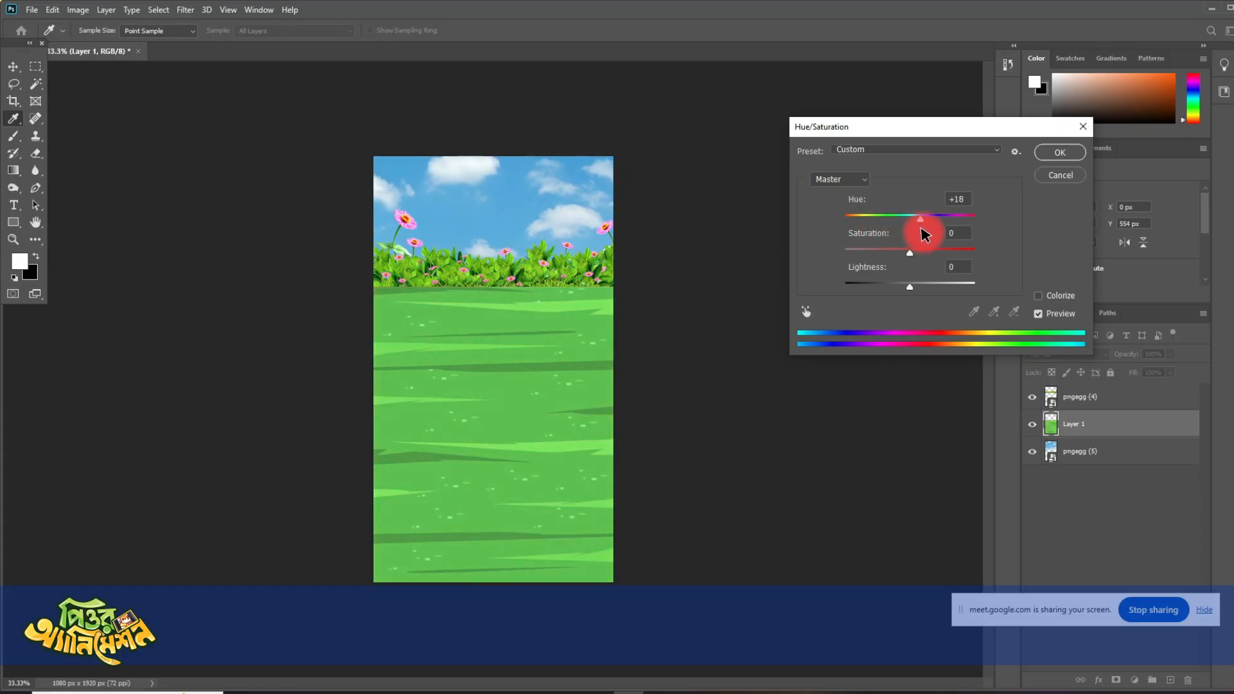
{"action": "left_click_drag", "start_coordinate": [951, 241], "coordinate": [923, 243]}
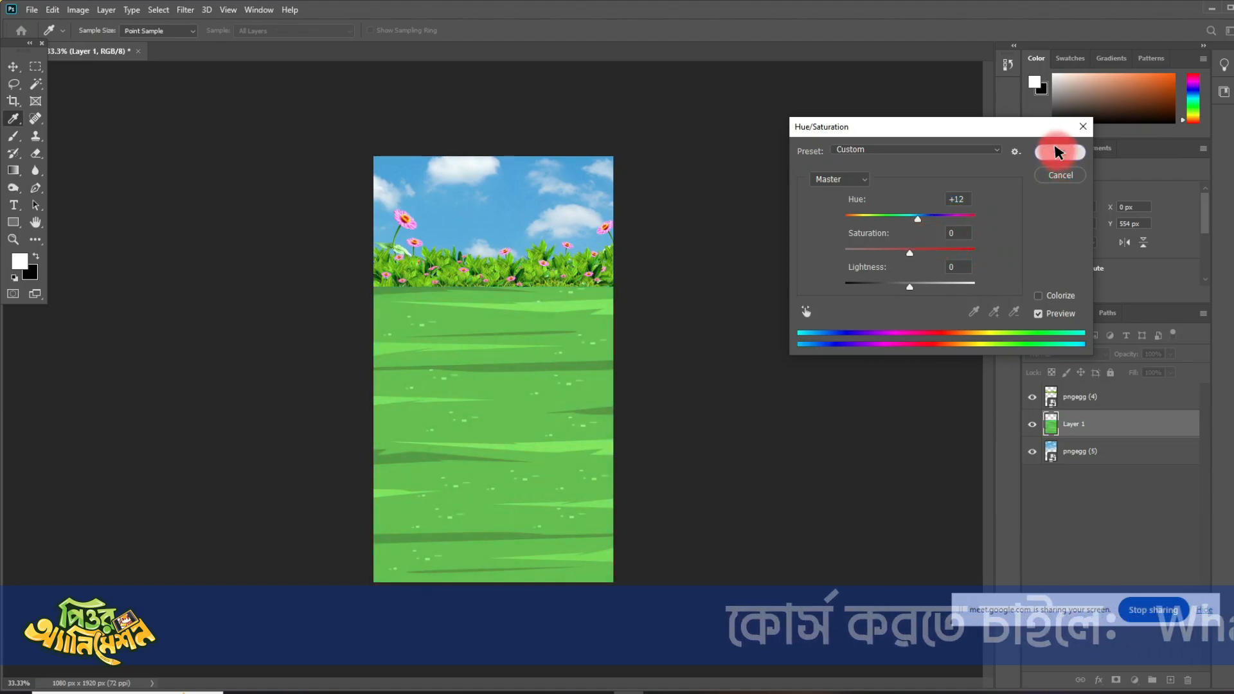
{"action": "left_click", "coordinate": [1060, 152]}
{"action": "left_click", "coordinate": [782, 320]}
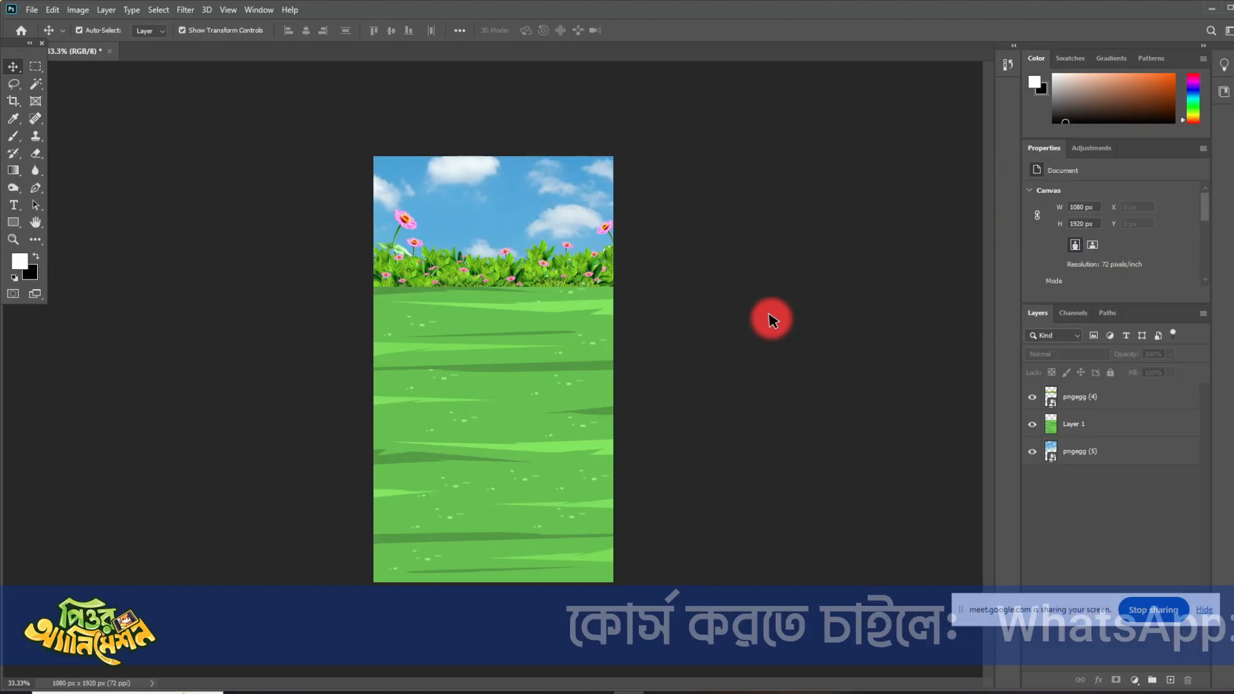
- Select the grass layer and pick a soft round 30 px brush tip for painting on it
{"action": "left_click", "coordinate": [548, 391]}
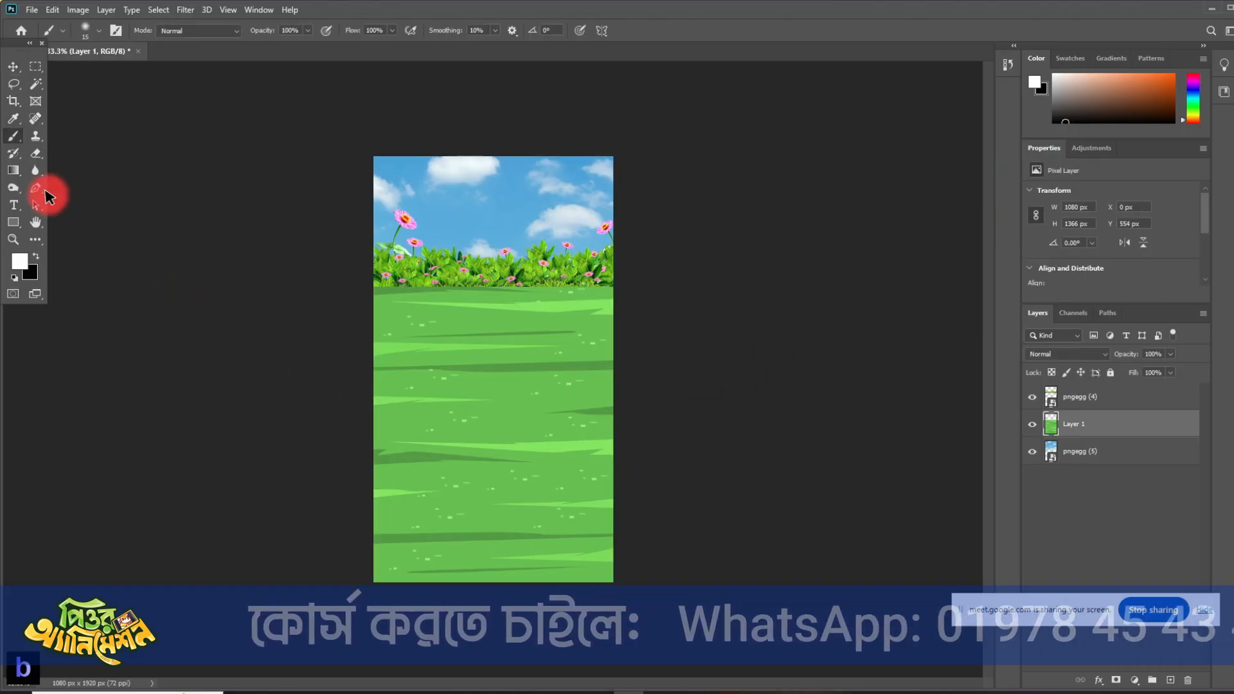
{"action": "key", "text": "b"}
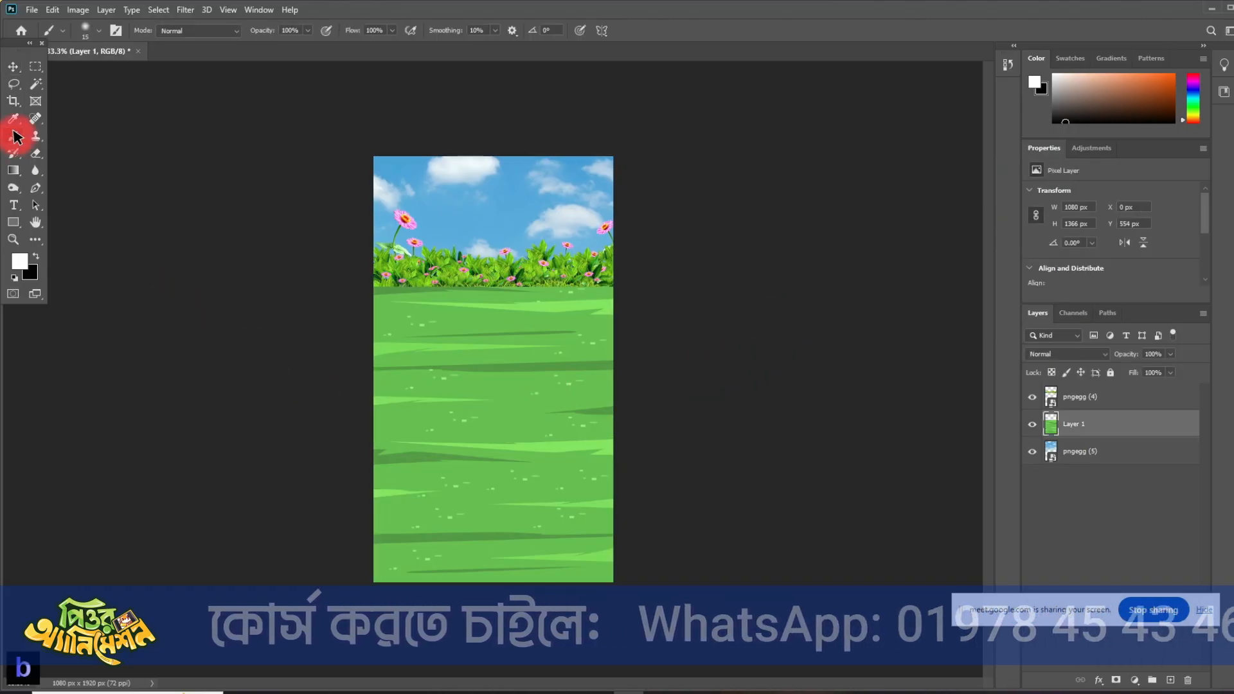
{"action": "left_click", "coordinate": [114, 30]}
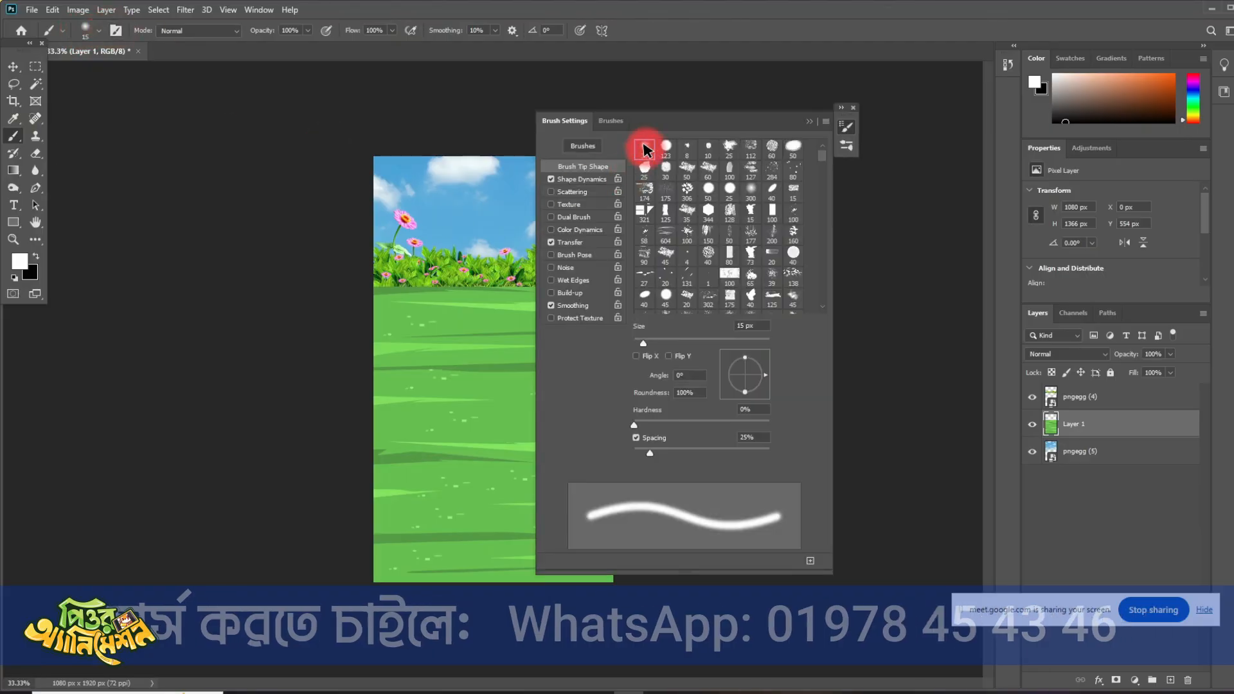
{"action": "left_click", "coordinate": [808, 126]}
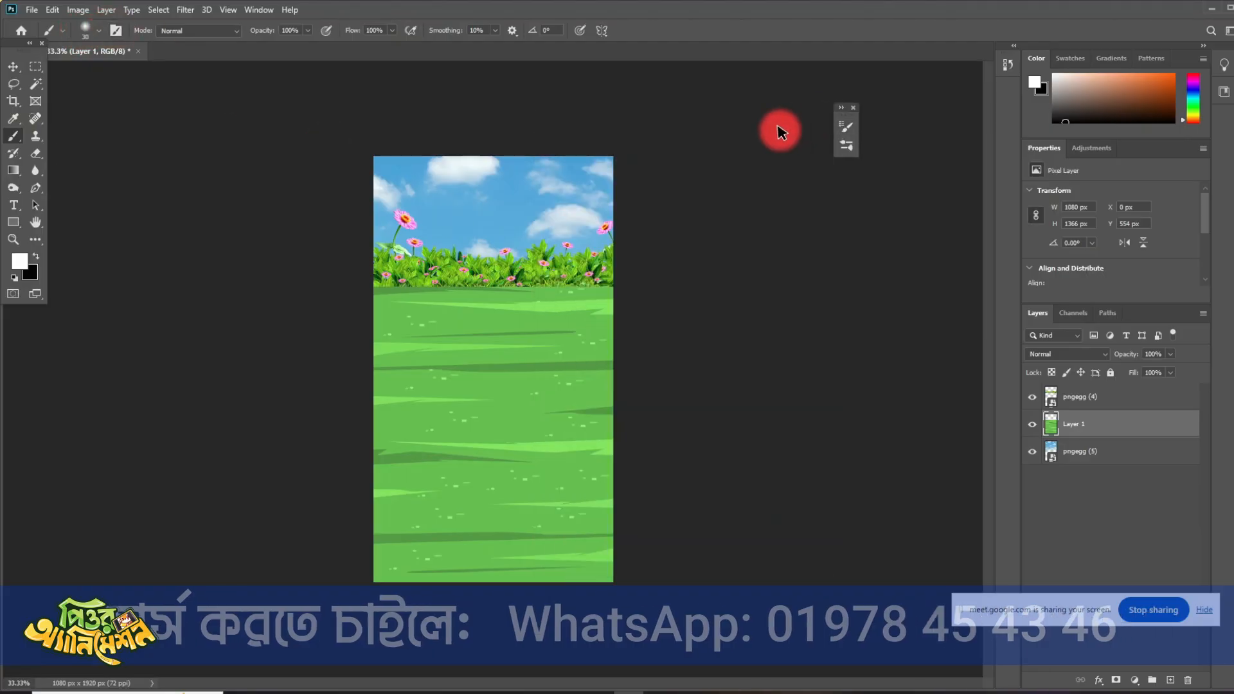
- Set the foreground colour to a very dark green with hue 100, saturation 93 and brightness 15
{"action": "left_click", "coordinate": [20, 260]}
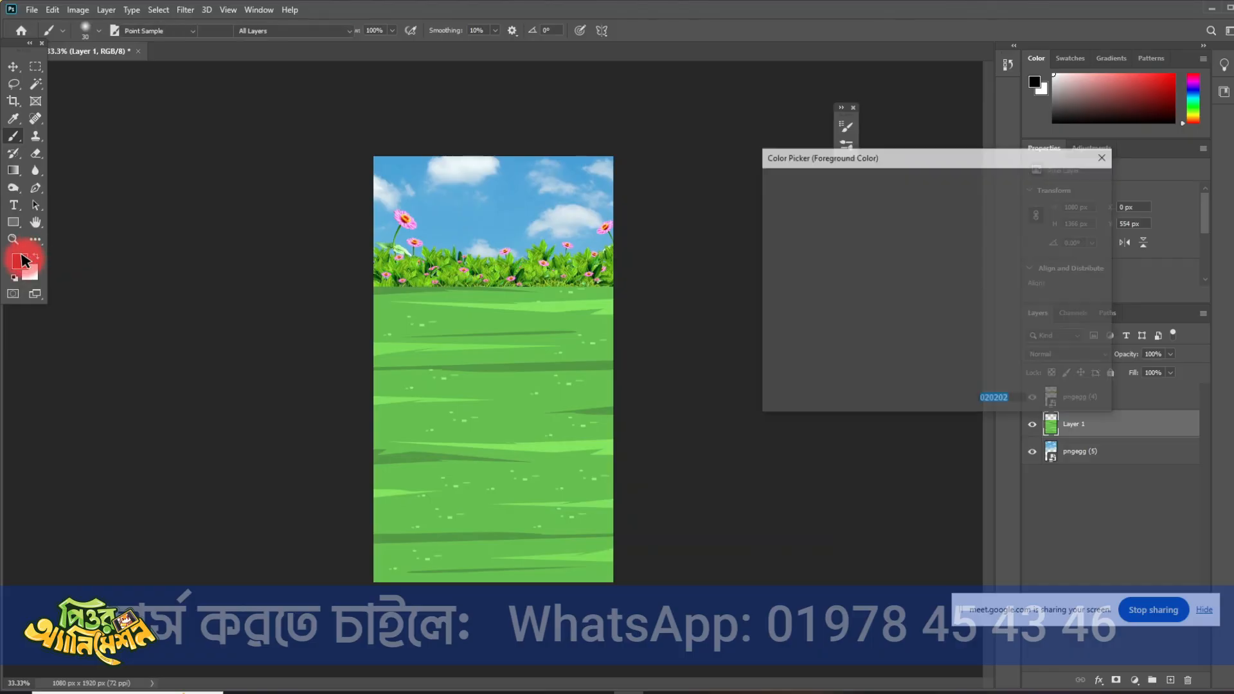
{"action": "left_click", "coordinate": [785, 354]}
{"action": "left_click_drag", "start_coordinate": [959, 326], "coordinate": [941, 310]}
{"action": "left_click", "coordinate": [924, 332]}
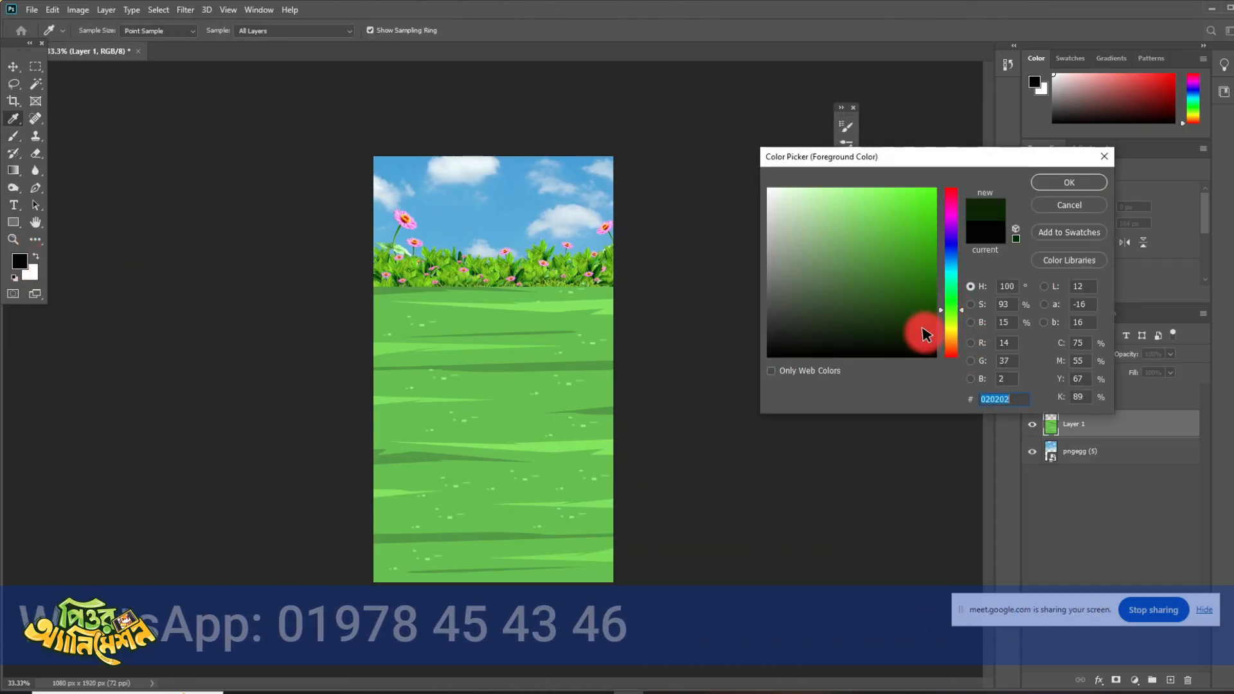
{"action": "left_click", "coordinate": [1062, 180]}
- Set the brush to 21% opacity and about 500 px, and shade the lower corners and bottom edge of the grass dark green
{"action": "key", "text": "b"}
{"action": "left_click", "coordinate": [305, 201]}
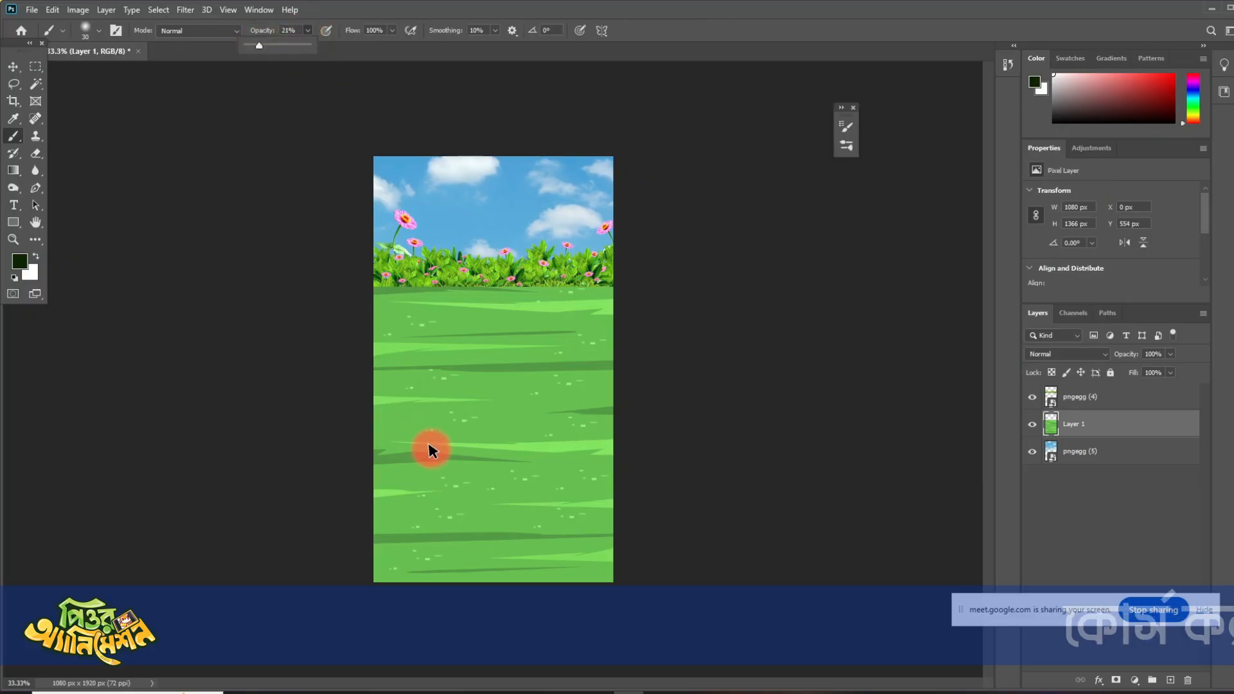
{"action": "key", "text": "bracketright"}
{"action": "key", "text": "bracketright"}
{"action": "key", "text": "bracketright"}
{"action": "key", "text": "bracketright"}
{"action": "key", "text": "bracketright"}
{"action": "key", "text": "bracketright"}
{"action": "key", "text": "bracketright"}
{"action": "key", "text": "bracketright"}
{"action": "key", "text": "bracketright"}
{"action": "key", "text": "bracketright"}
{"action": "key", "text": "bracketright"}
{"action": "key", "text": "bracketright"}
{"action": "key", "text": "bracketright"}
{"action": "key", "text": "bracketright"}
{"action": "key", "text": "bracketright"}
{"action": "key", "text": "bracketright"}
{"action": "key", "text": "bracketright"}
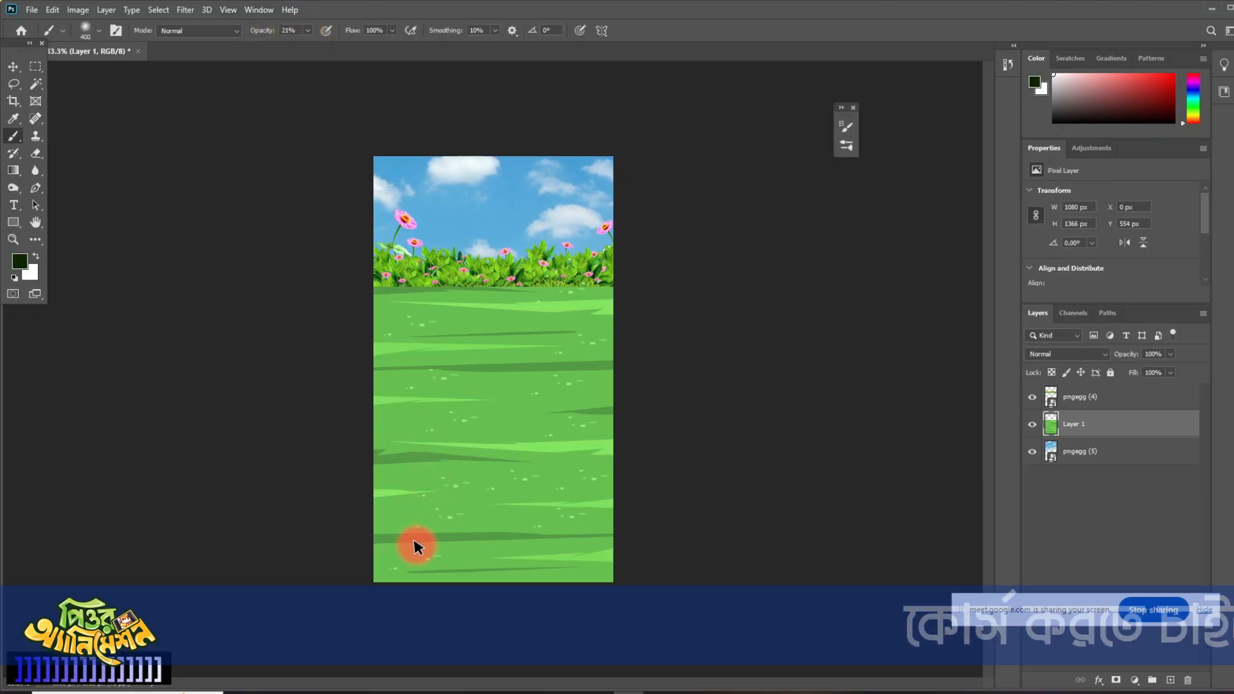
{"action": "key", "text": "bracketleft"}
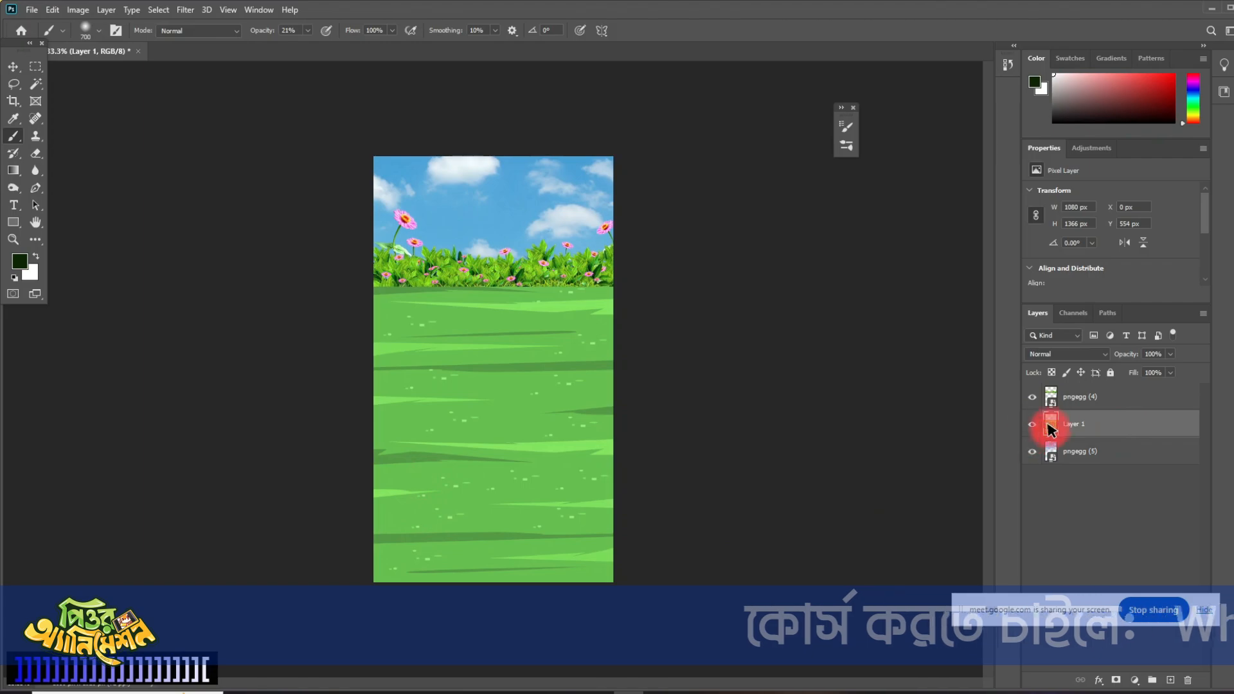
{"action": "key", "text": "bracketleft"}
{"action": "key", "text": "bracketleft"}
{"action": "key", "text": "bracketleft"}
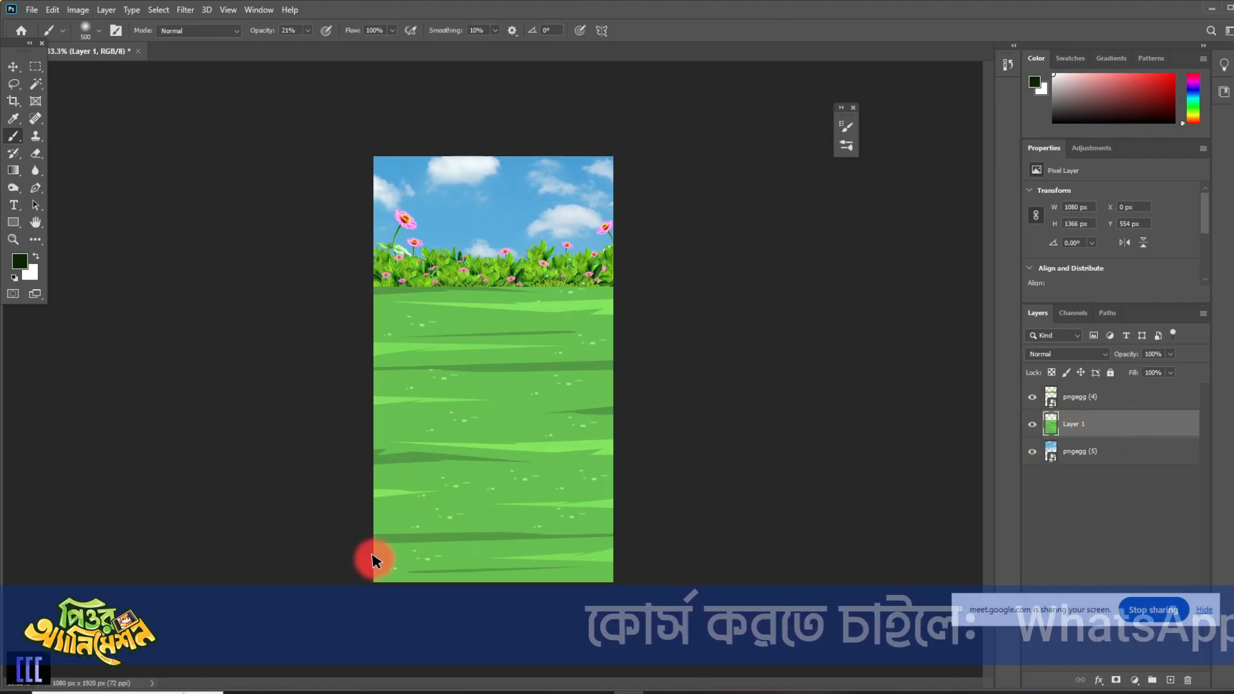
{"action": "mouse_move", "coordinate": [358, 538]}
{"action": "left_mouse_down"}
{"action": "mouse_move", "coordinate": [403, 559]}
{"action": "mouse_move", "coordinate": [621, 556]}
{"action": "mouse_move", "coordinate": [645, 480]}
{"action": "mouse_move", "coordinate": [566, 615]}
{"action": "mouse_move", "coordinate": [642, 435]}
{"action": "mouse_move", "coordinate": [558, 661]}
{"action": "mouse_move", "coordinate": [632, 530]}
{"action": "mouse_move", "coordinate": [439, 639]}
{"action": "mouse_move", "coordinate": [313, 488]}
{"action": "mouse_move", "coordinate": [529, 629]}
{"action": "mouse_move", "coordinate": [319, 488]}
{"action": "mouse_move", "coordinate": [483, 612]}
{"action": "mouse_move", "coordinate": [588, 594]}
{"action": "left_mouse_up"}
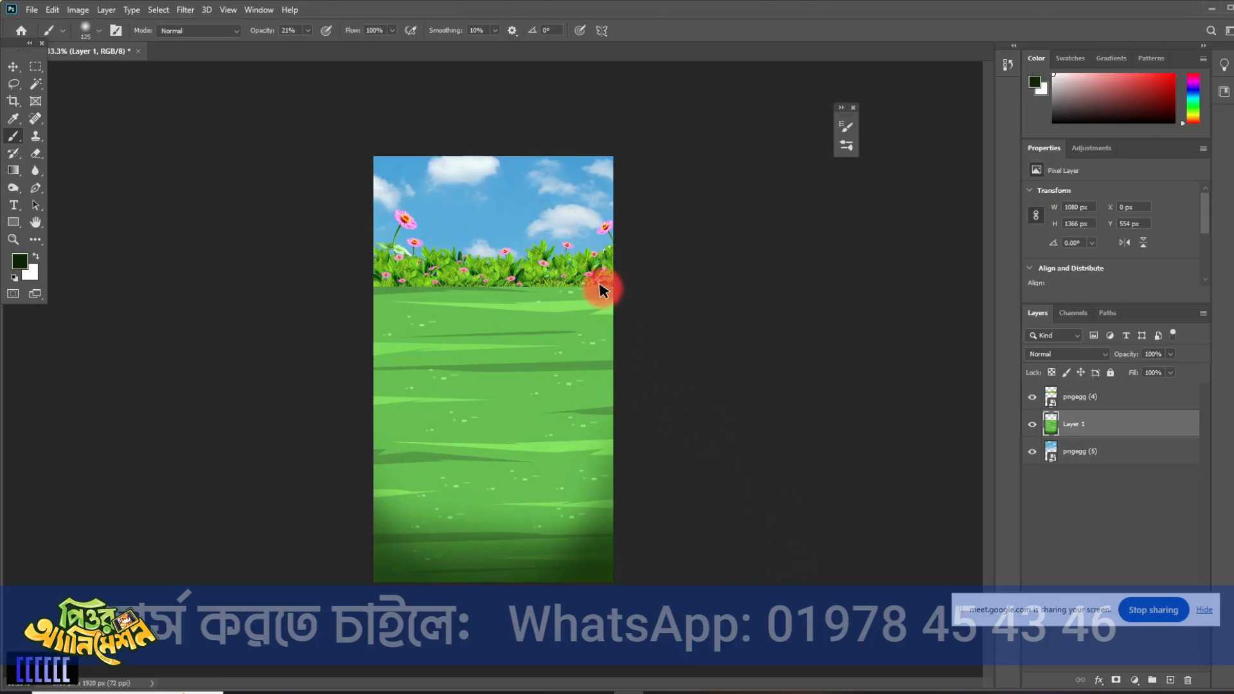
- Shade the grass layer's upper edge beneath the flower hedge dark green using a 600 px brush at 21% opacity
{"action": "mouse_move", "coordinate": [477, 291]}
{"action": "left_mouse_down"}
{"action": "mouse_move", "coordinate": [328, 292]}
{"action": "mouse_move", "coordinate": [707, 293]}
{"action": "left_mouse_up"}
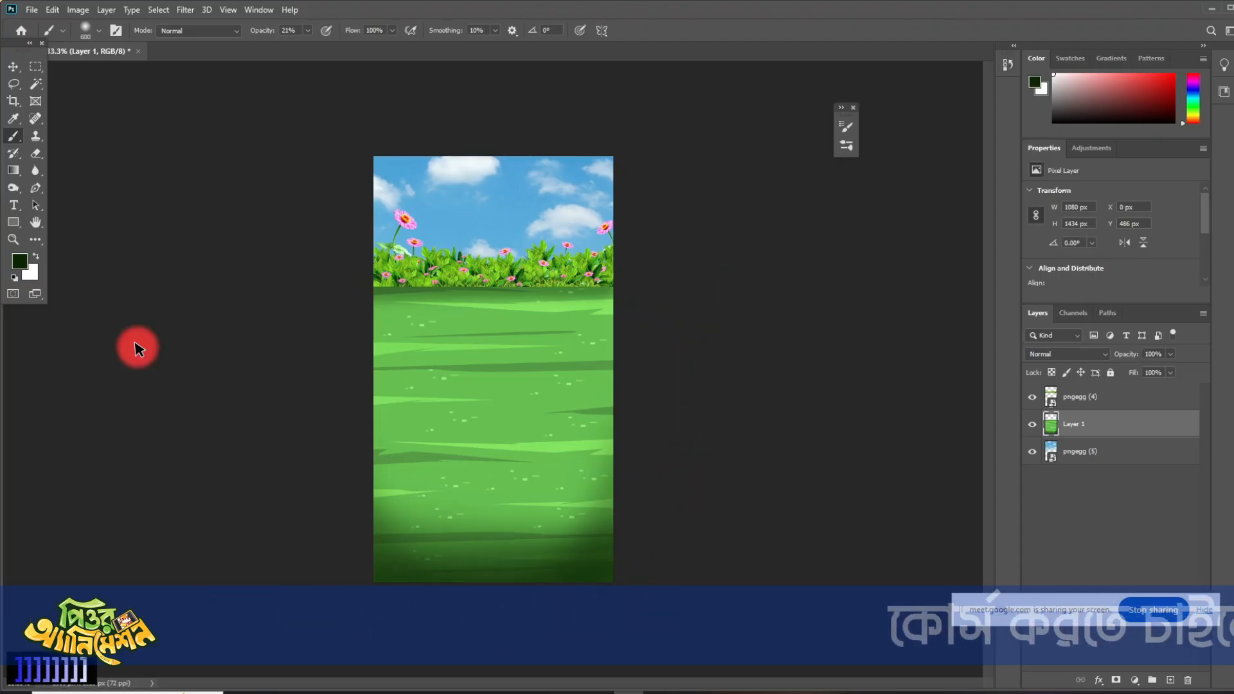
{"action": "left_click", "coordinate": [14, 64]}
{"action": "left_click", "coordinate": [133, 187]}
{"action": "key", "text": "ctrl+minus"}
{"action": "key", "text": "ctrl+minus"}
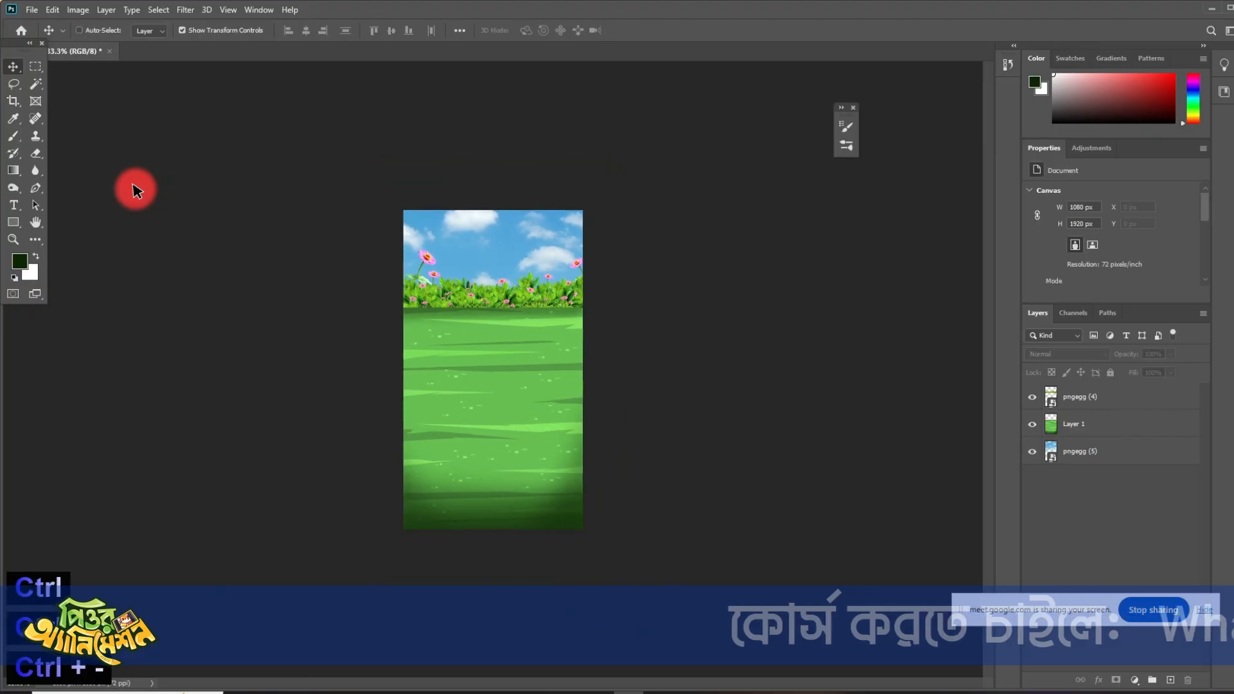
{"action": "key", "text": "ctrl+plus"}
{"action": "key", "text": "ctrl+plus"}
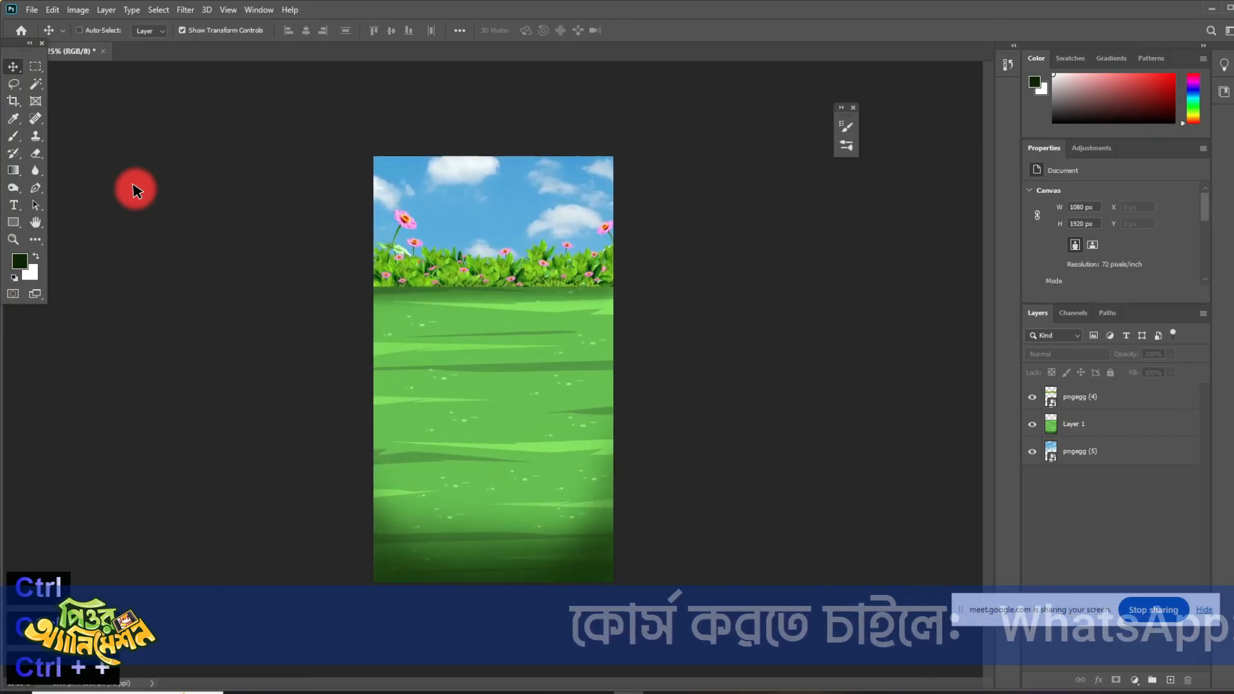
- Save a copy of the background as a JPEG named BG in folder 14, at quality 12 with Baseline ("Standard") format
{"action": "left_click", "coordinate": [32, 9]}
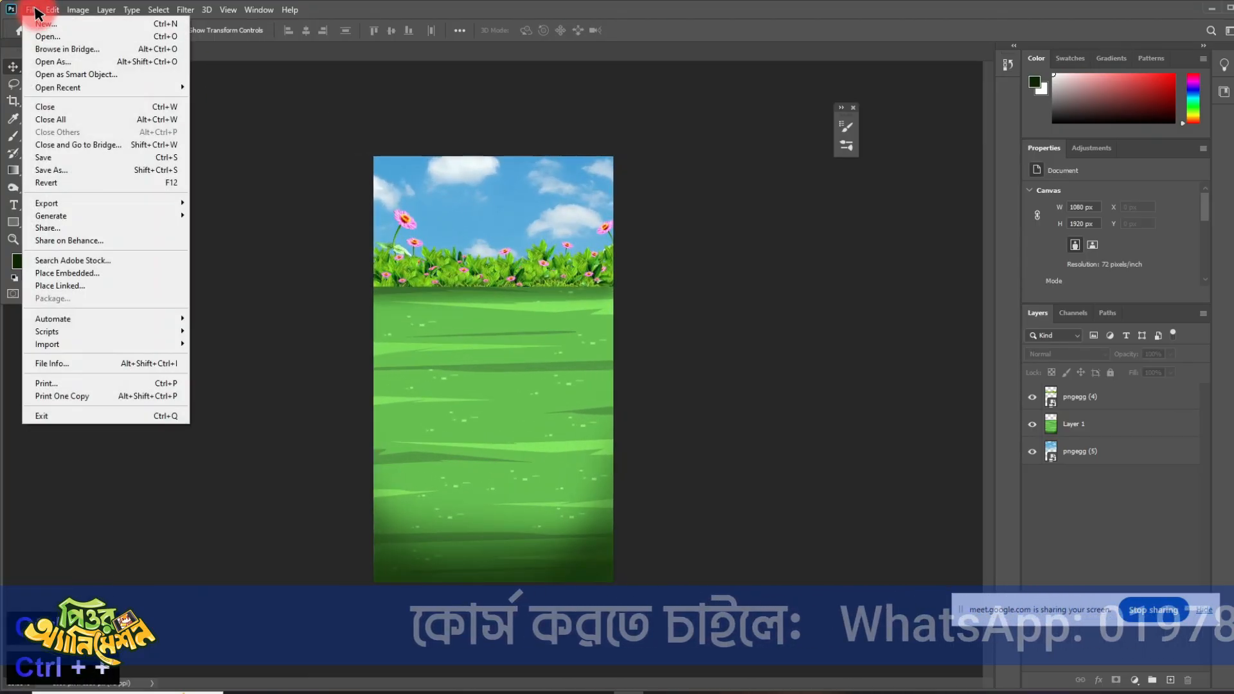
{"action": "left_click", "coordinate": [60, 171]}
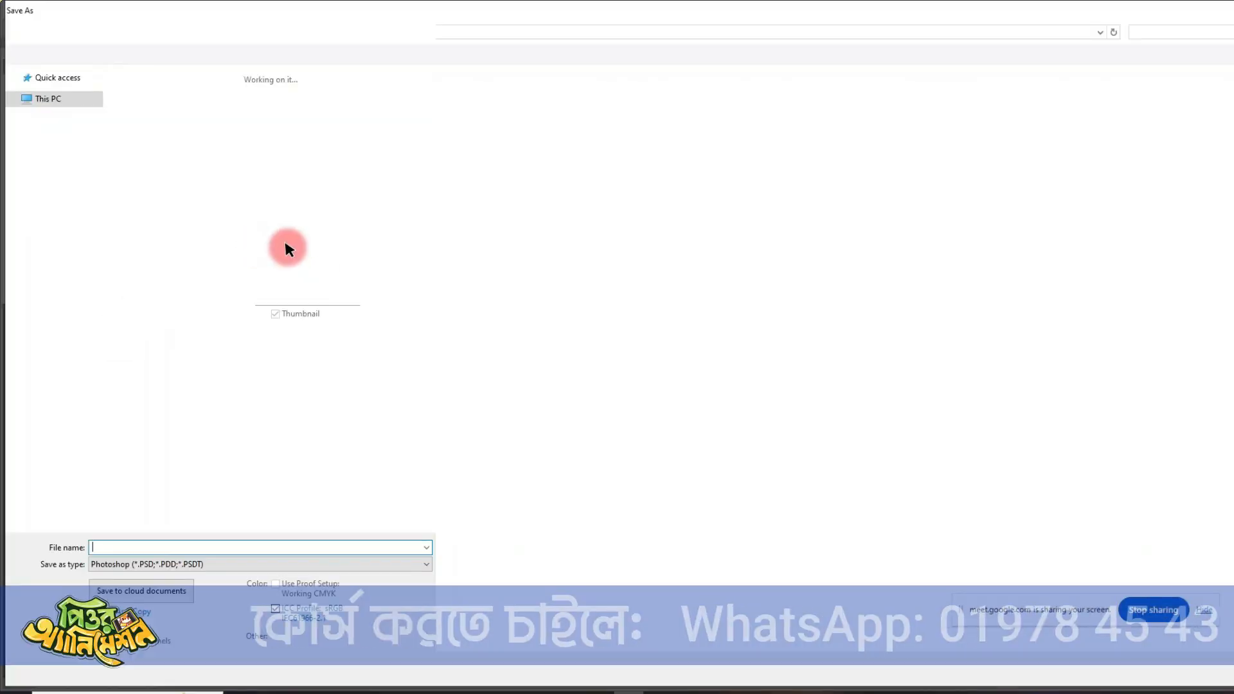
{"action": "left_click", "coordinate": [273, 564]}
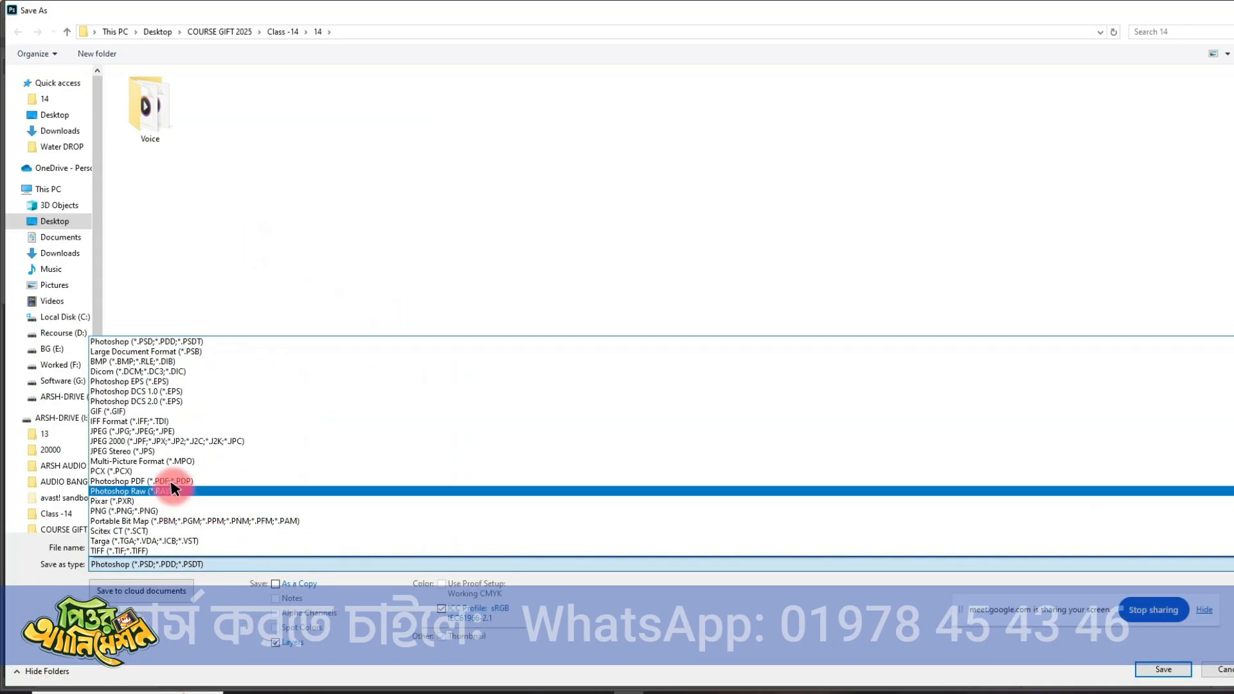
{"action": "left_click", "coordinate": [132, 431]}
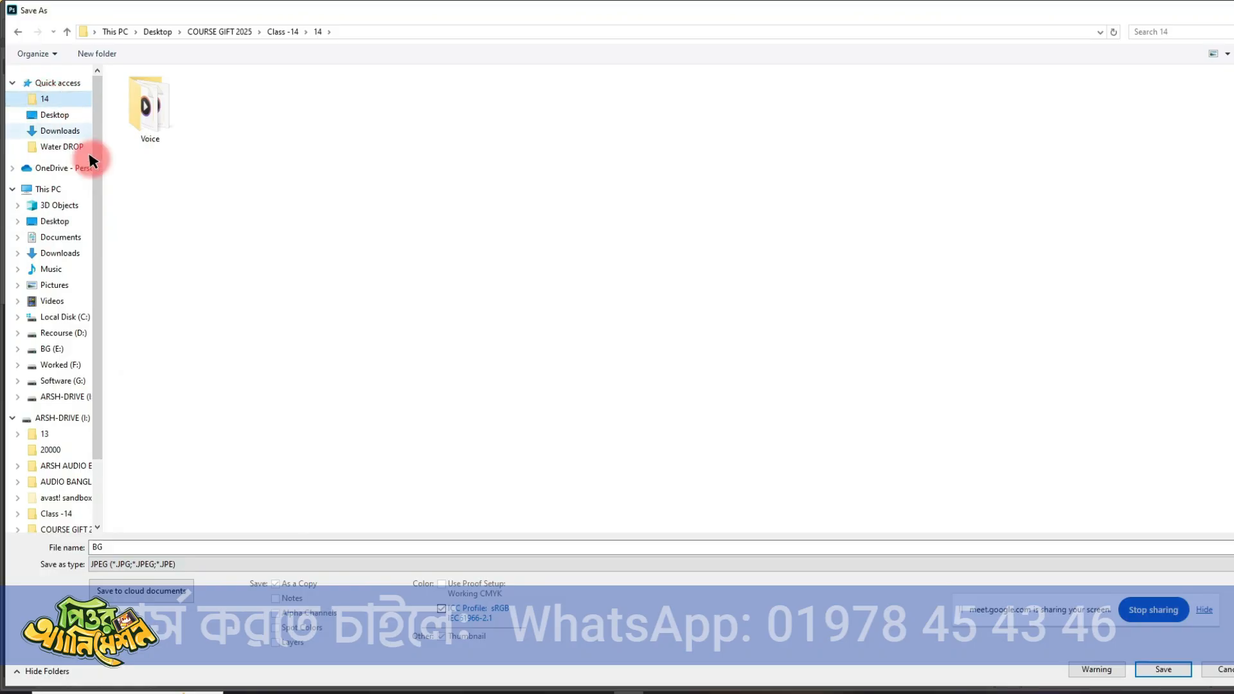
{"action": "left_click", "coordinate": [184, 547]}
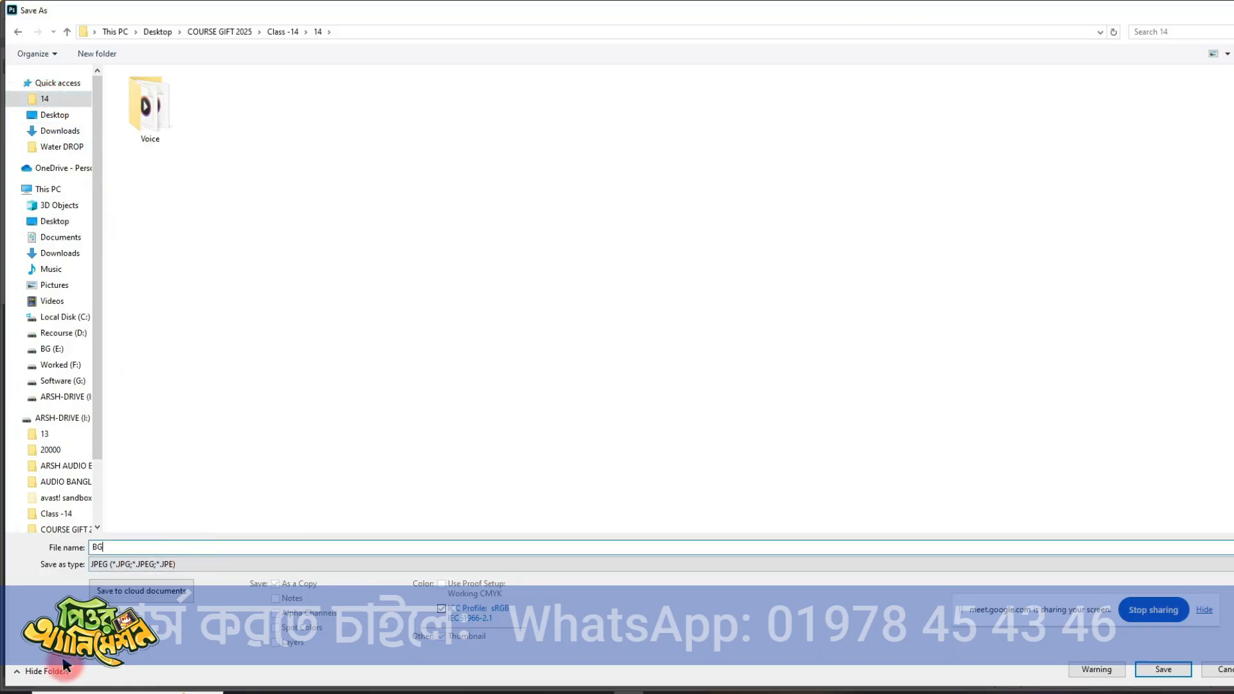
{"action": "type", "text": "+"}
{"action": "left_click", "coordinate": [1164, 669]}
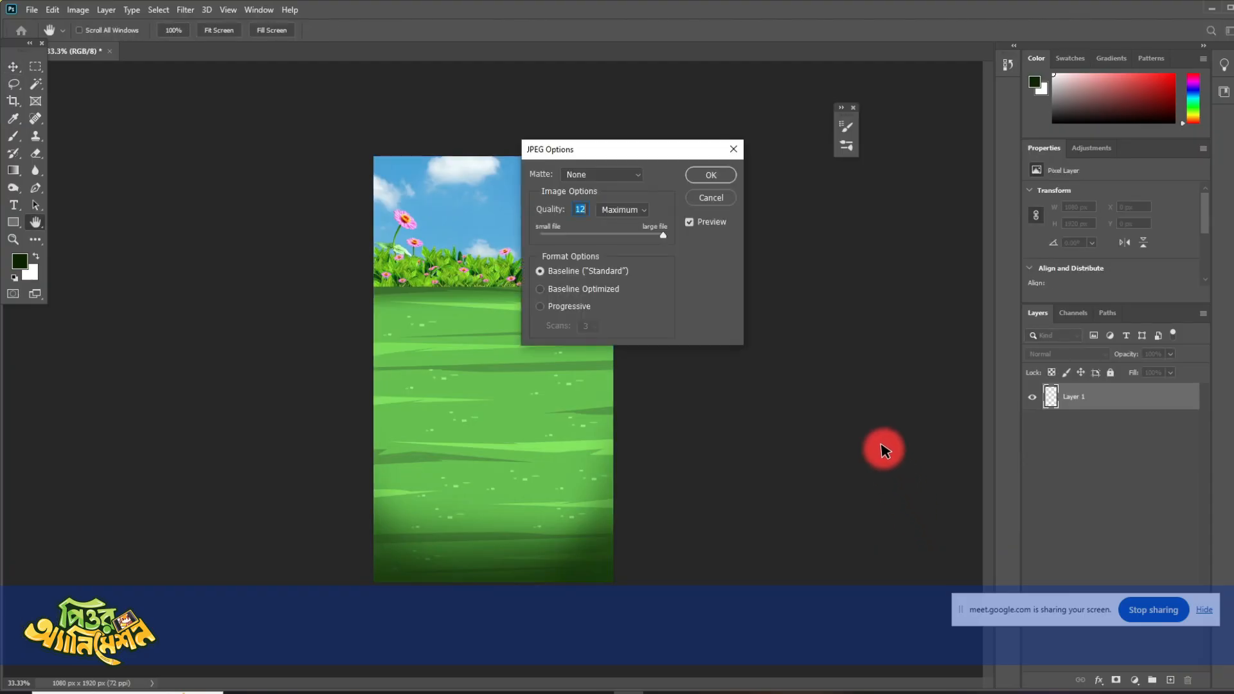
{"action": "left_click", "coordinate": [710, 174]}
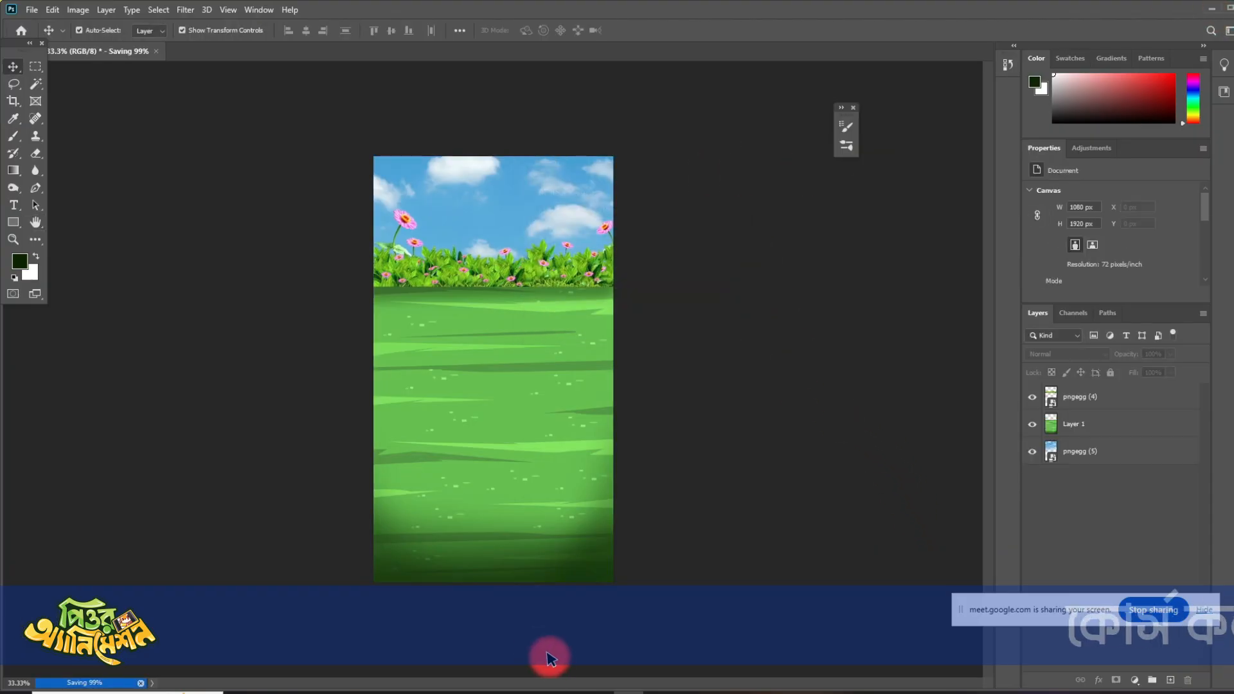
{"action": "mouse_move", "coordinate": [710, 688]}
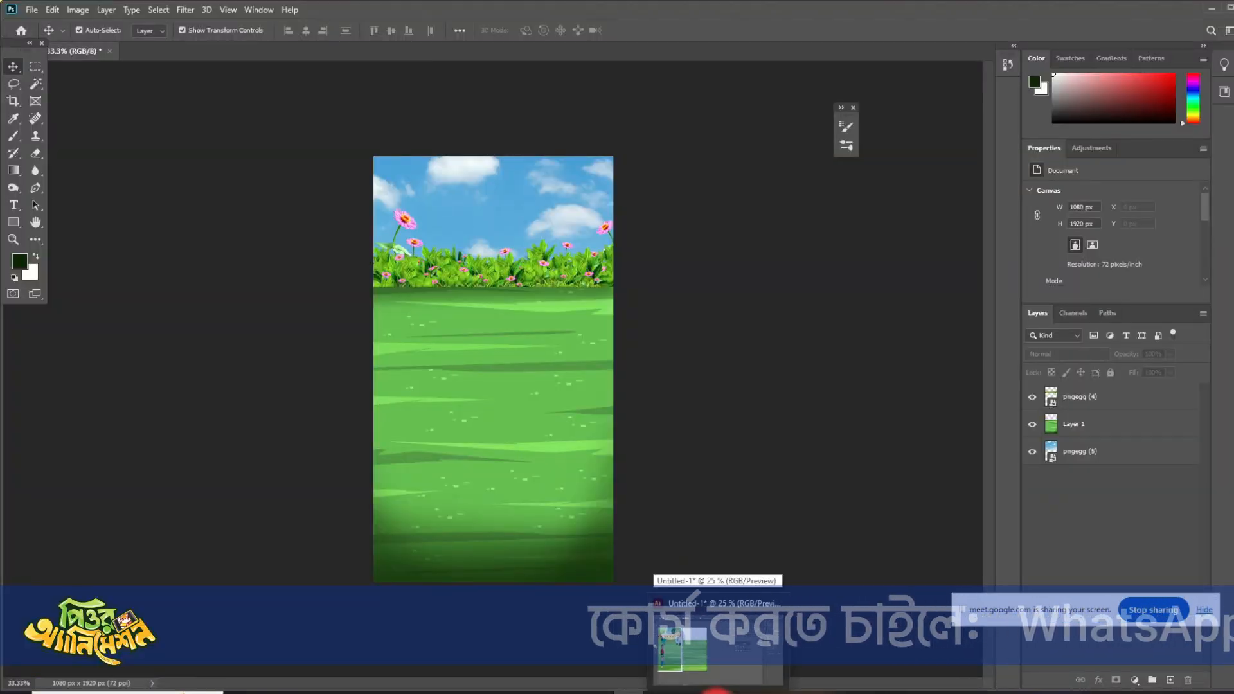
{"action": "left_click", "coordinate": [717, 691]}
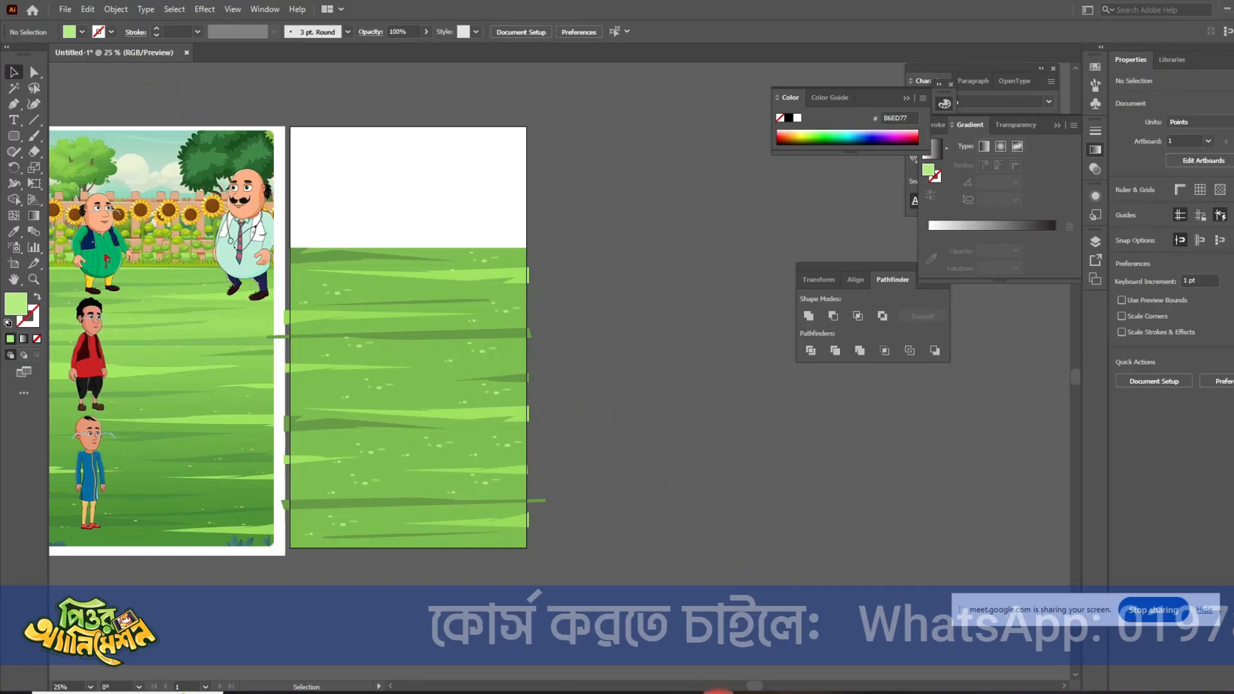
{"action": "left_click", "coordinate": [717, 692]}
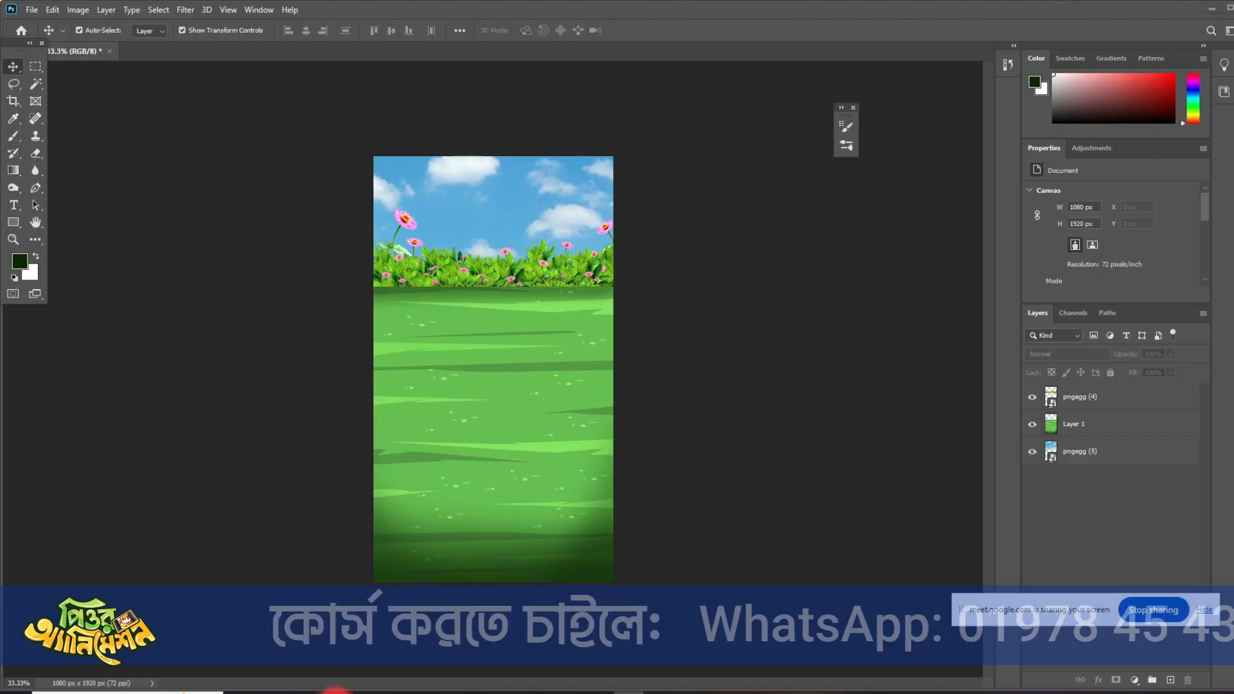
- Switch to the browser and look through the Amit Toon YouTube channel's Shorts for examples of cartoon scene backgrounds
{"action": "mouse_move", "coordinate": [329, 686]}
{"action": "left_click", "coordinate": [257, 650]}
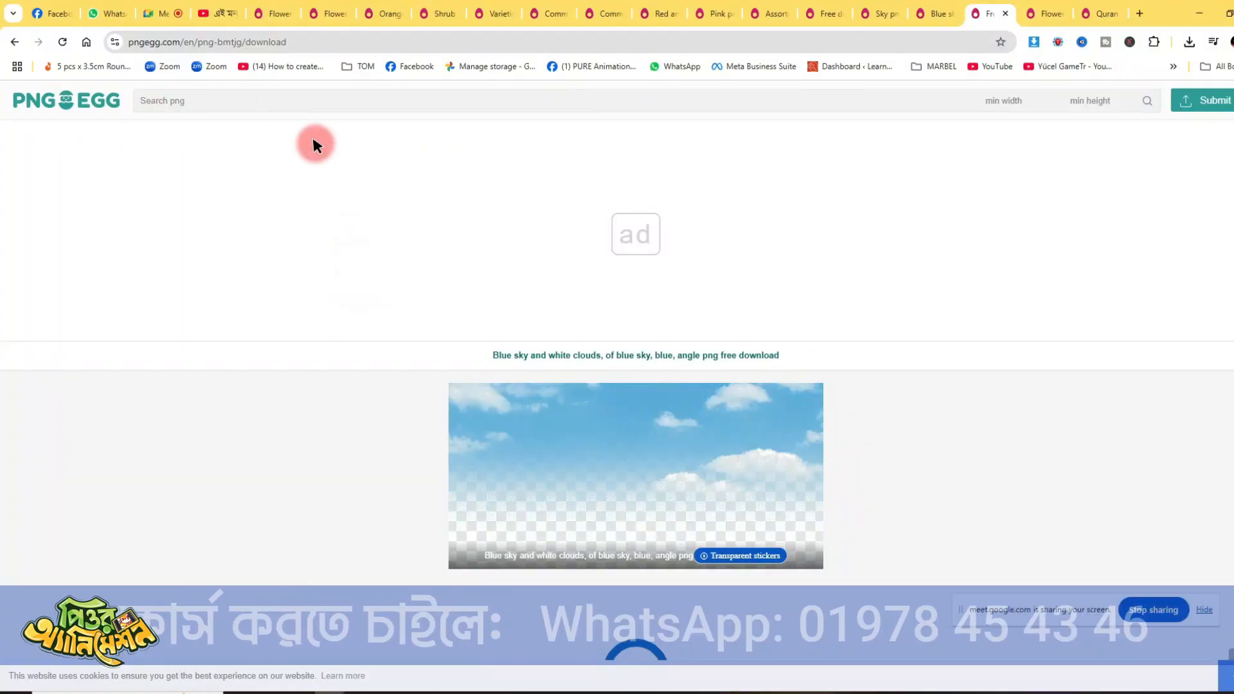
{"action": "left_click", "coordinate": [222, 16]}
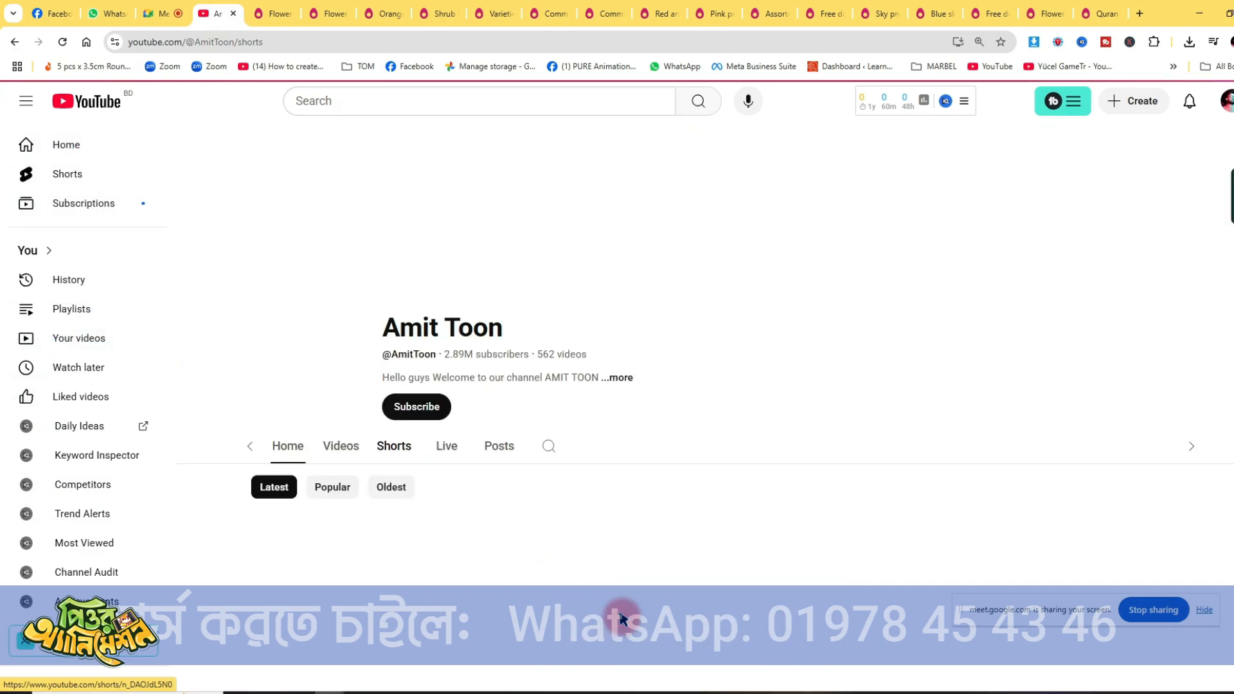
{"action": "left_click", "coordinate": [363, 430]}
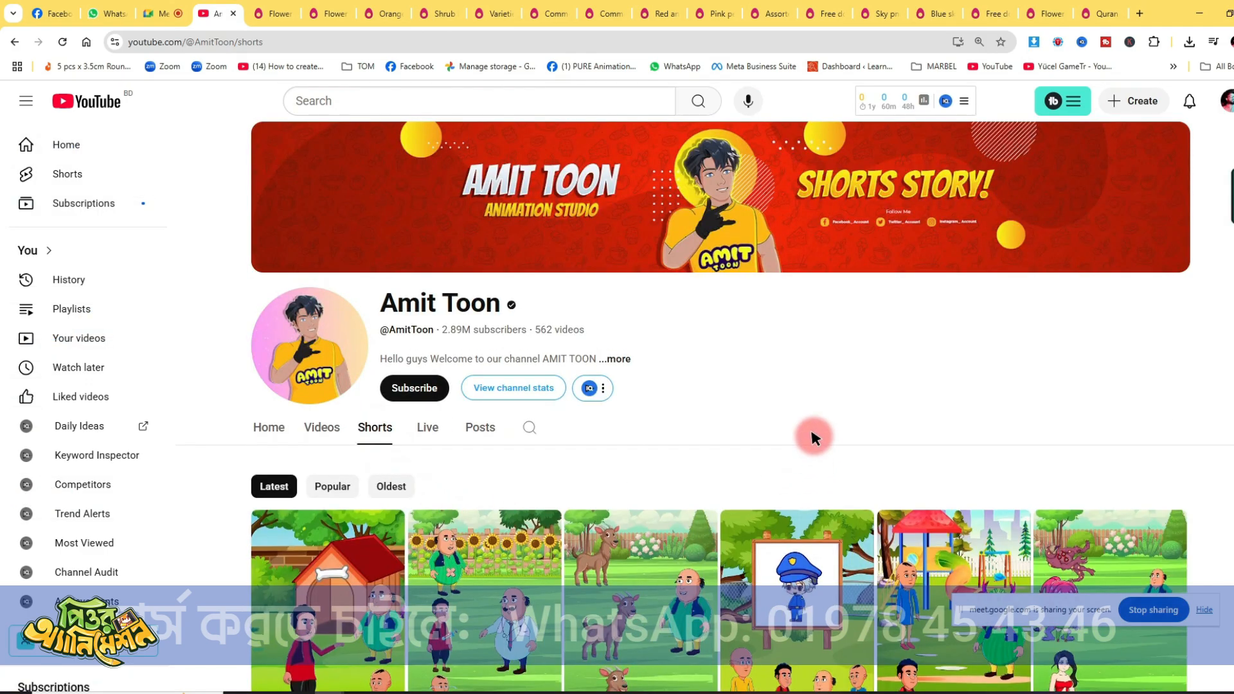
{"action": "scroll", "coordinate": [811, 431], "scroll_direction": "down", "scroll_amount": 3}
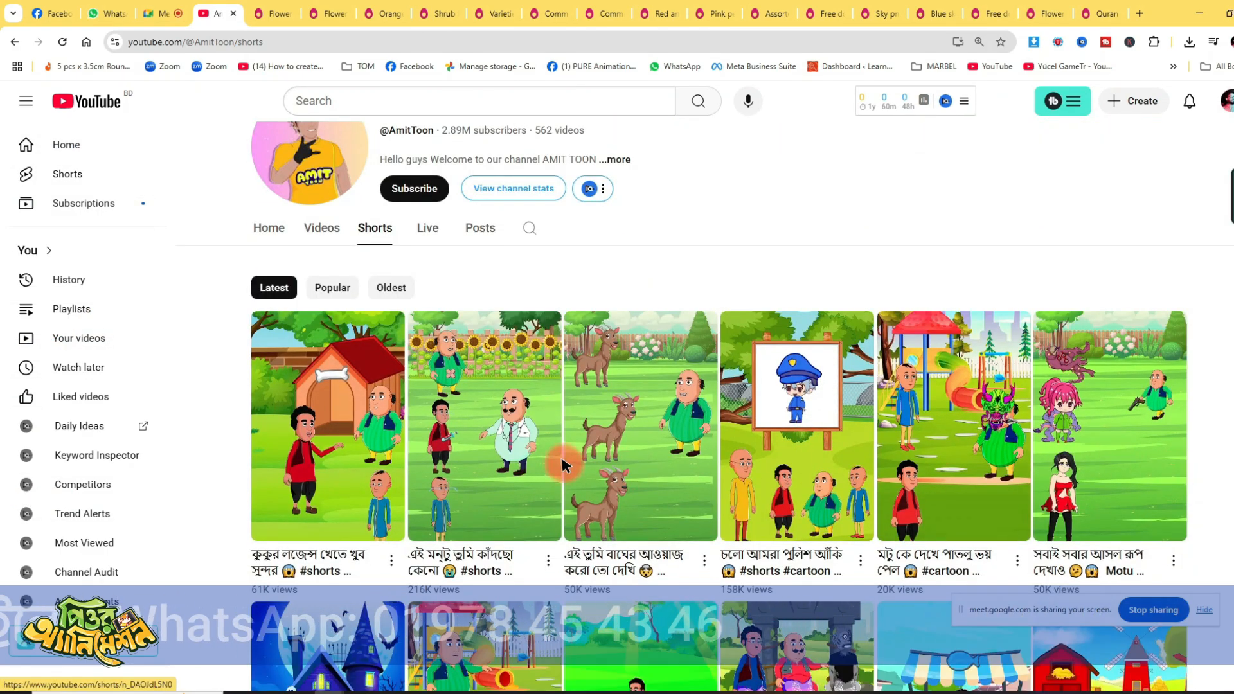
{"action": "scroll", "coordinate": [829, 557], "scroll_direction": "down", "scroll_amount": 3}
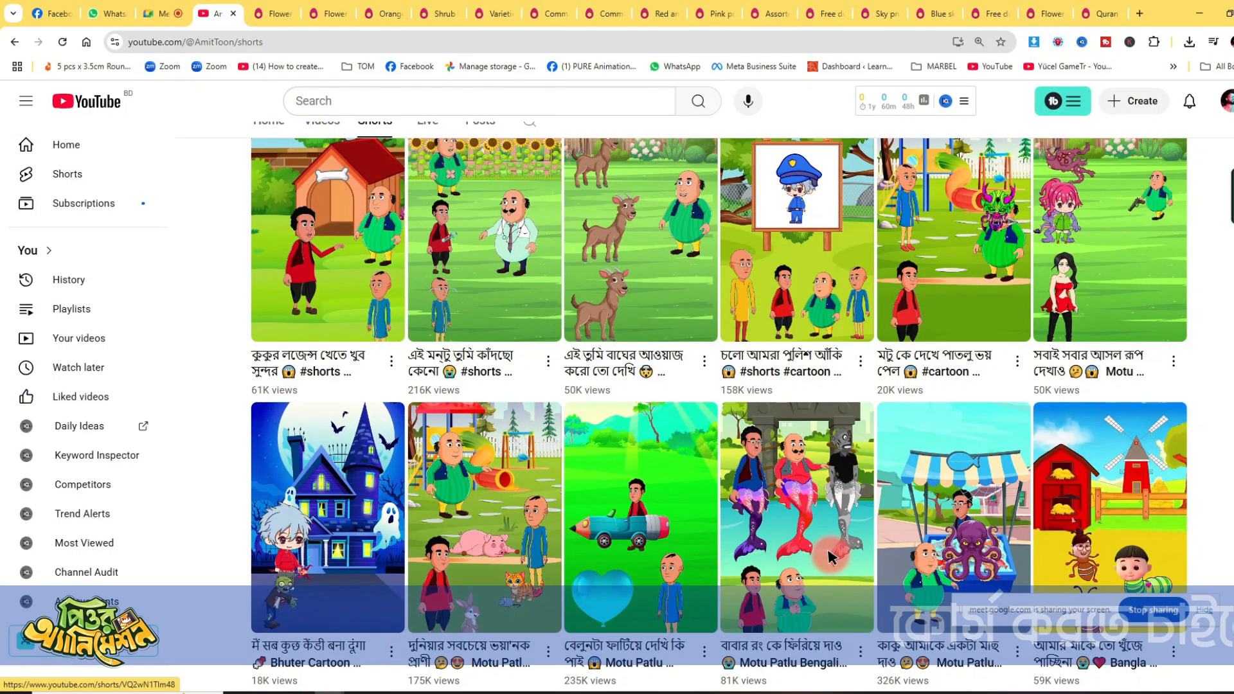
{"action": "scroll", "coordinate": [788, 461], "scroll_direction": "down", "scroll_amount": 7}
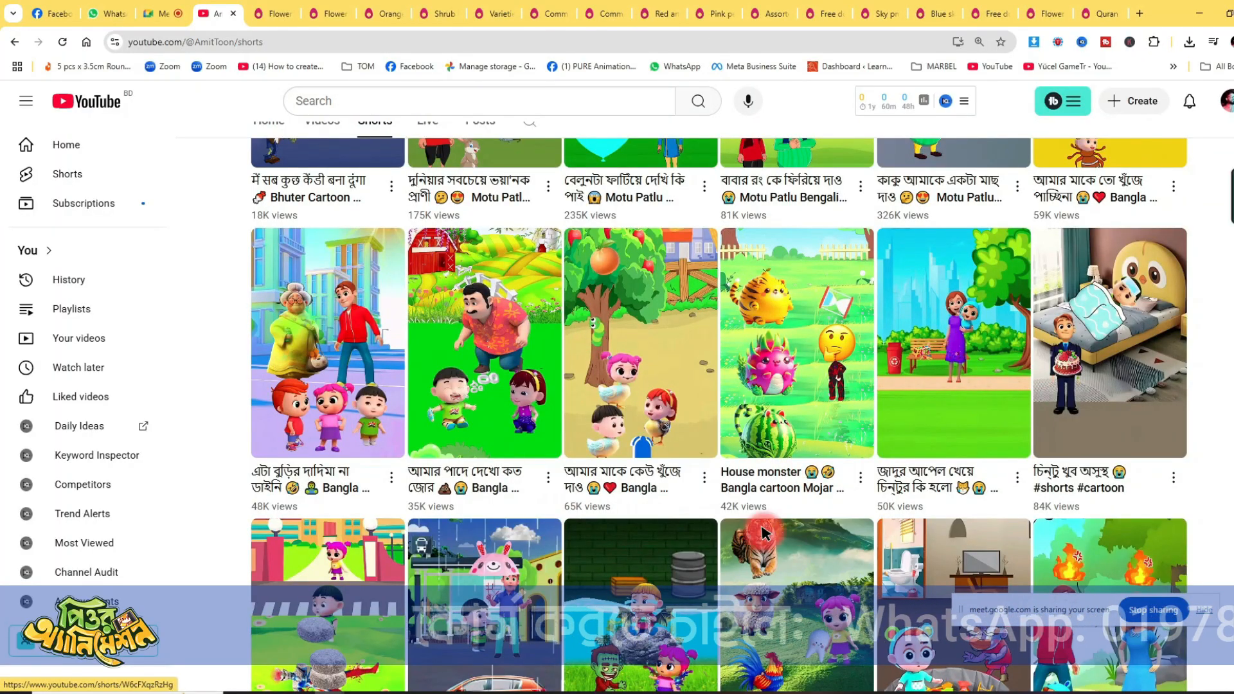
{"action": "scroll", "coordinate": [968, 485], "scroll_direction": "down", "scroll_amount": 2}
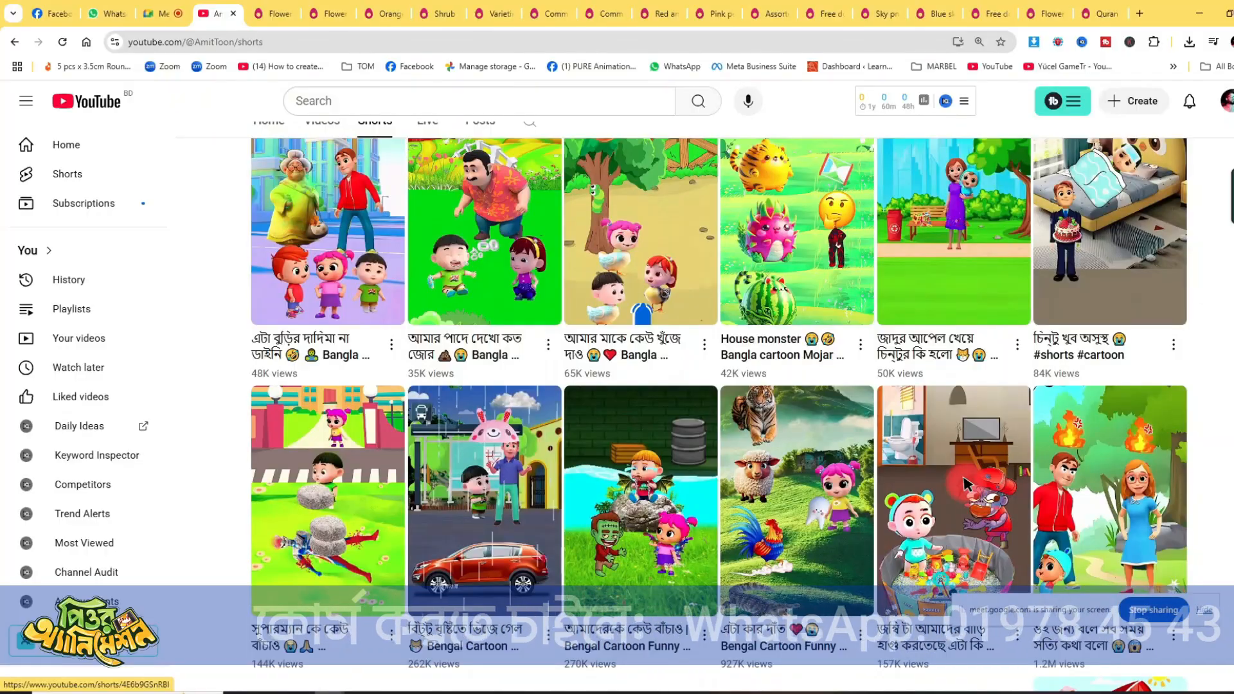
{"action": "scroll", "coordinate": [967, 484], "scroll_direction": "down", "scroll_amount": 6}
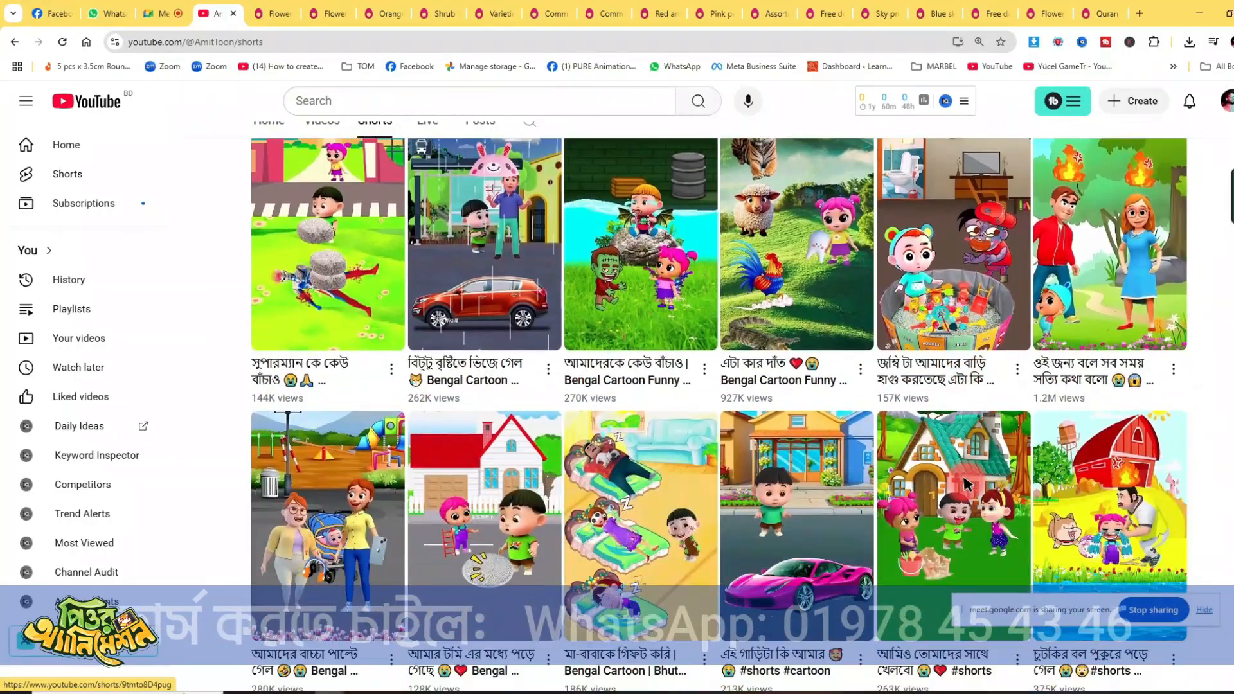
{"action": "scroll", "coordinate": [967, 484], "scroll_direction": "down", "scroll_amount": 2}
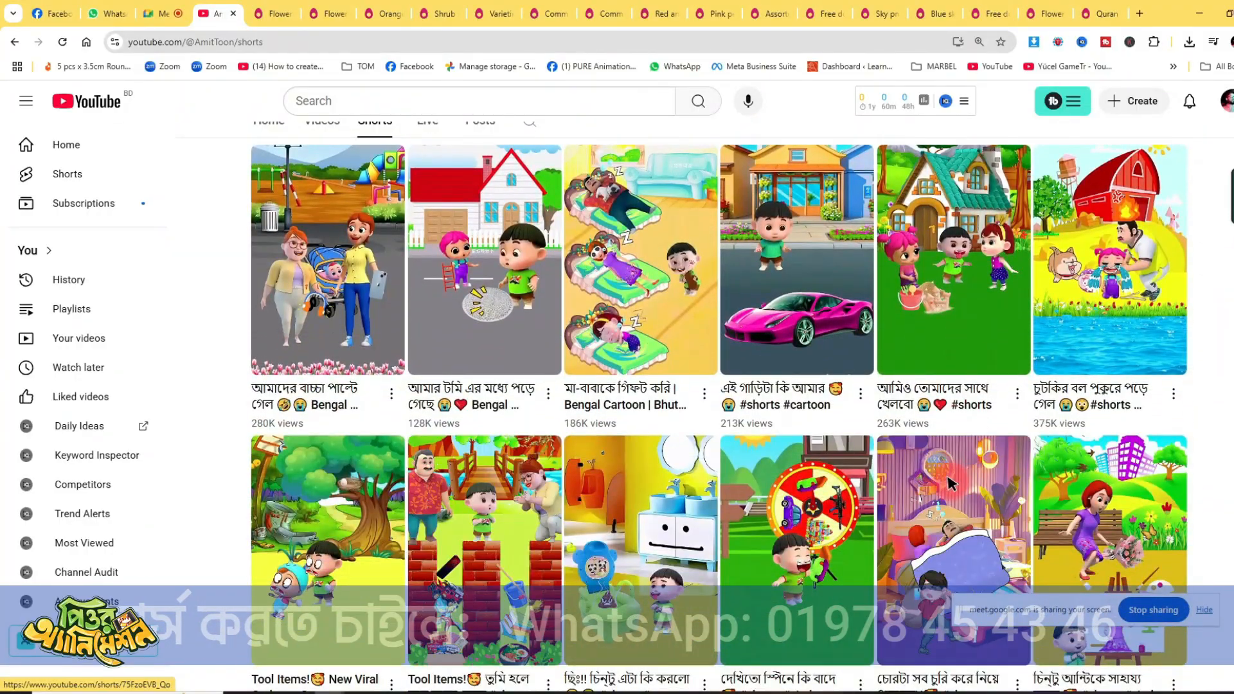
{"action": "scroll", "coordinate": [1172, 463], "scroll_direction": "down", "scroll_amount": 6}
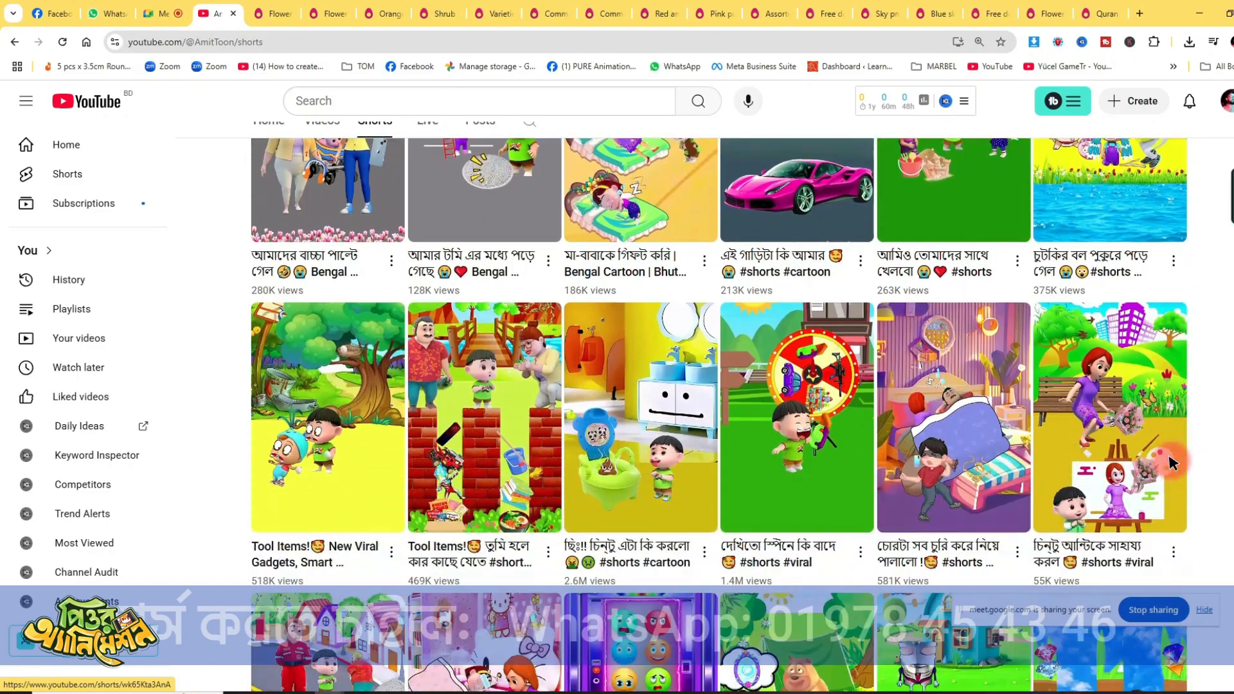
{"action": "scroll", "coordinate": [1172, 463], "scroll_direction": "down", "scroll_amount": 4}
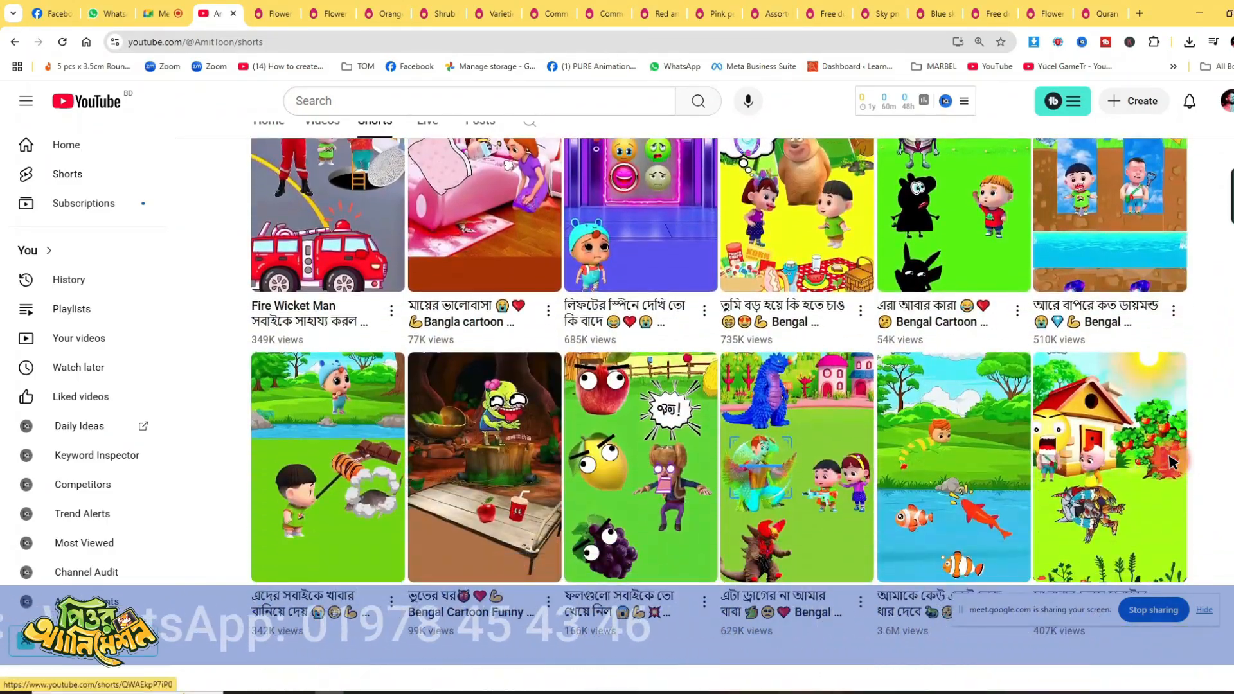
{"action": "scroll", "coordinate": [1018, 504], "scroll_direction": "down", "scroll_amount": 7}
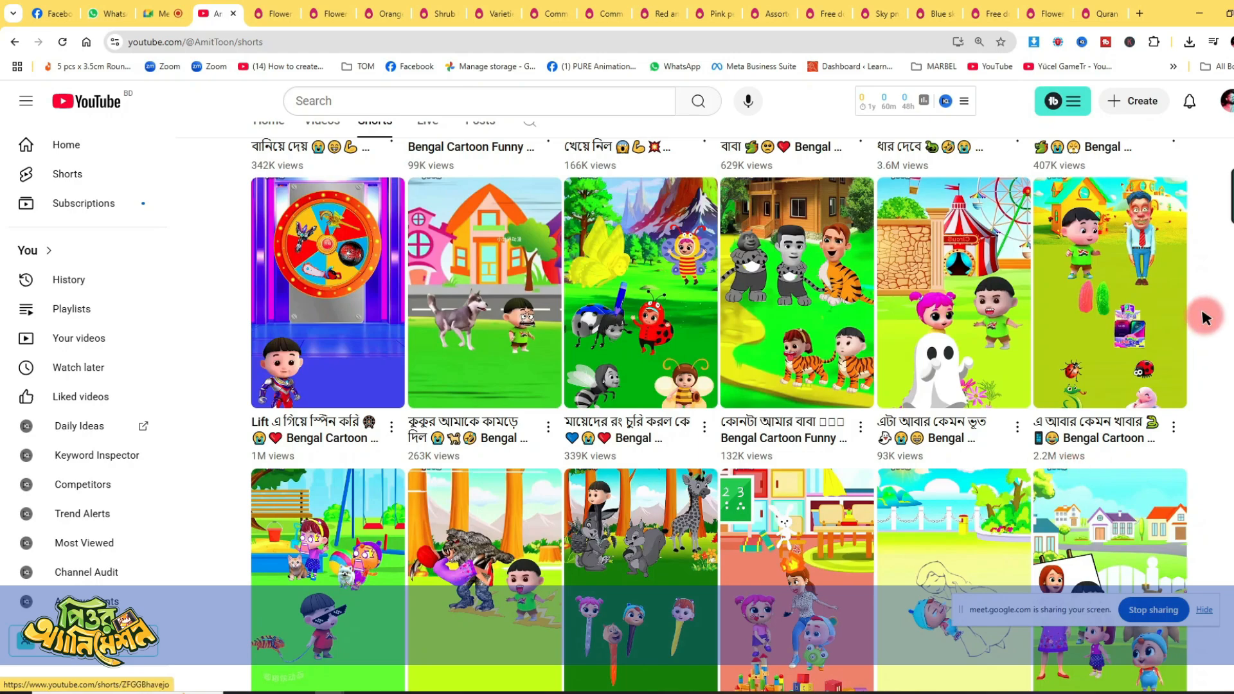
{"action": "left_click", "coordinate": [1199, 14]}
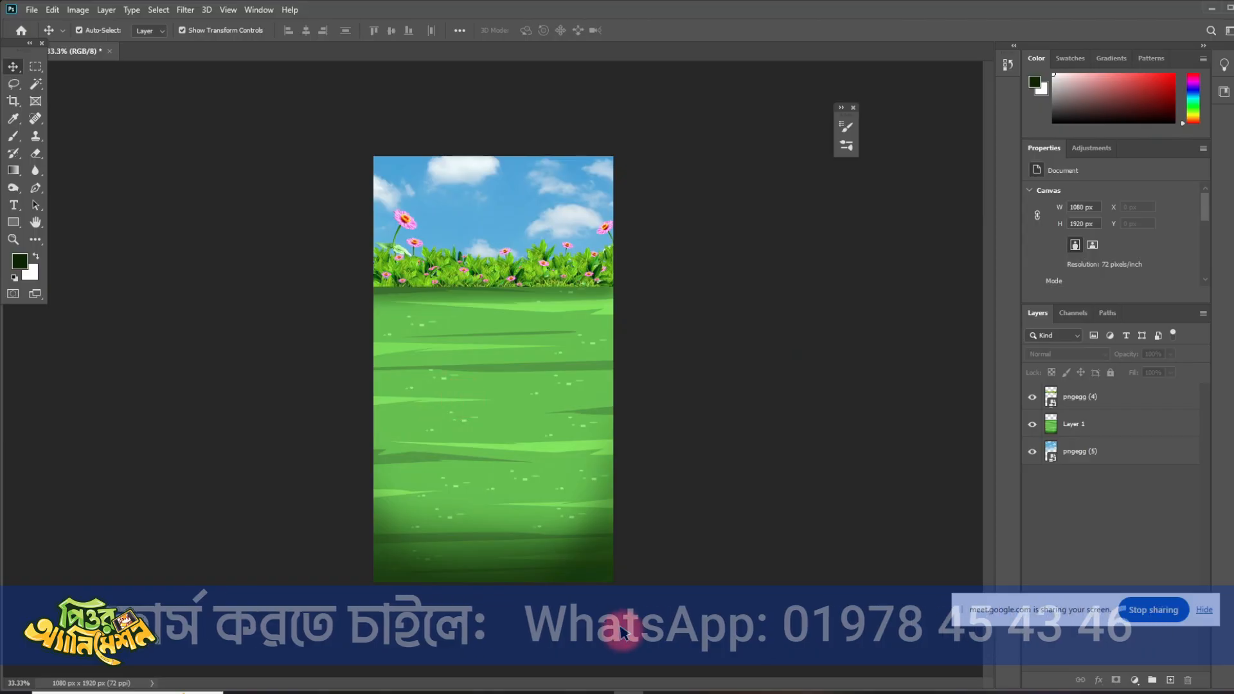
{"action": "mouse_move", "coordinate": [719, 691]}
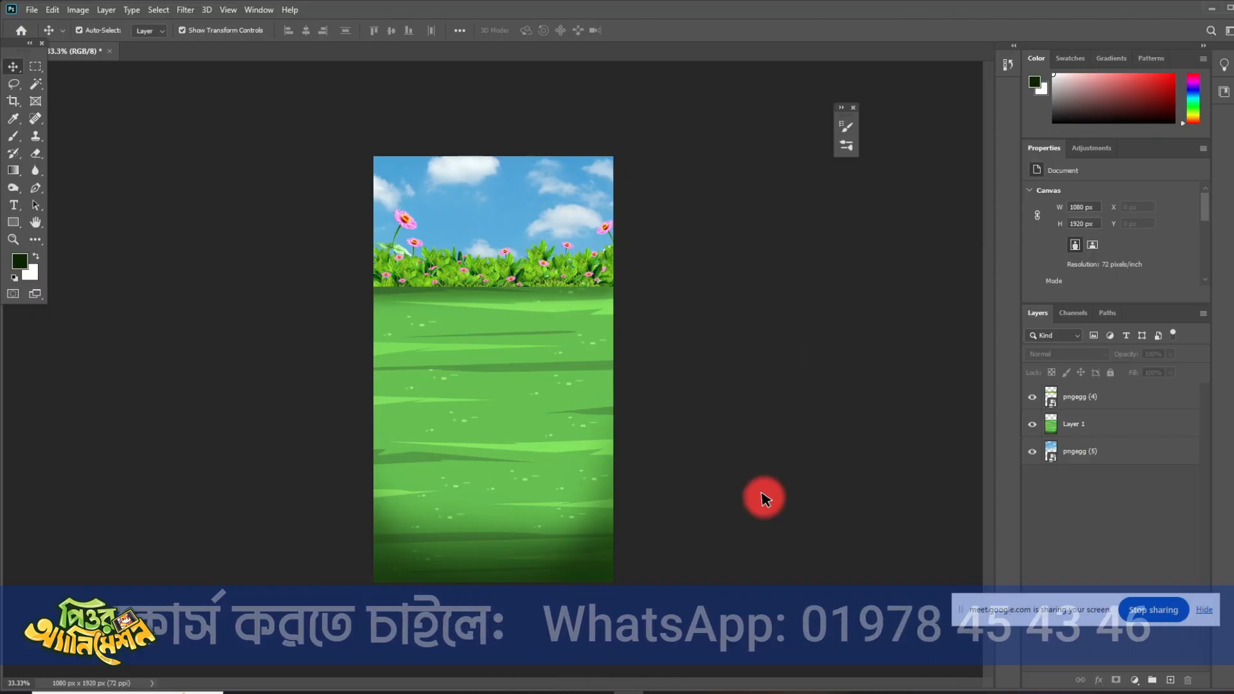
{"action": "left_click", "coordinate": [476, 267]}
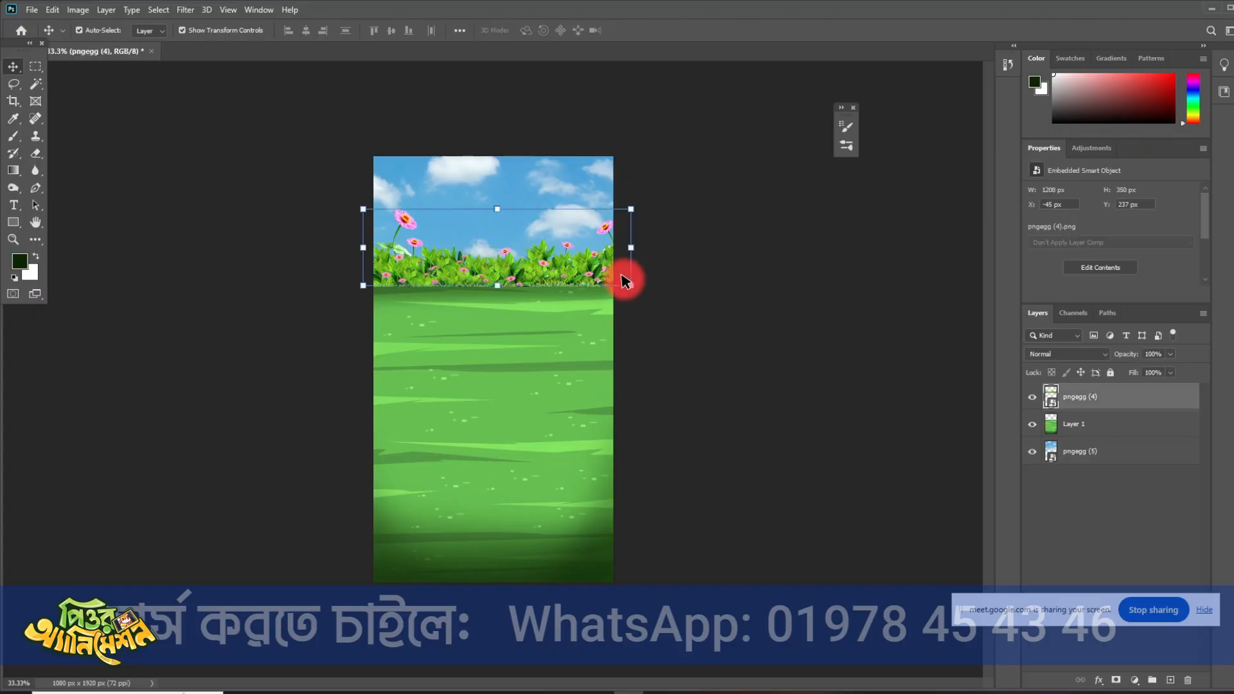
{"action": "left_click", "coordinate": [674, 297]}
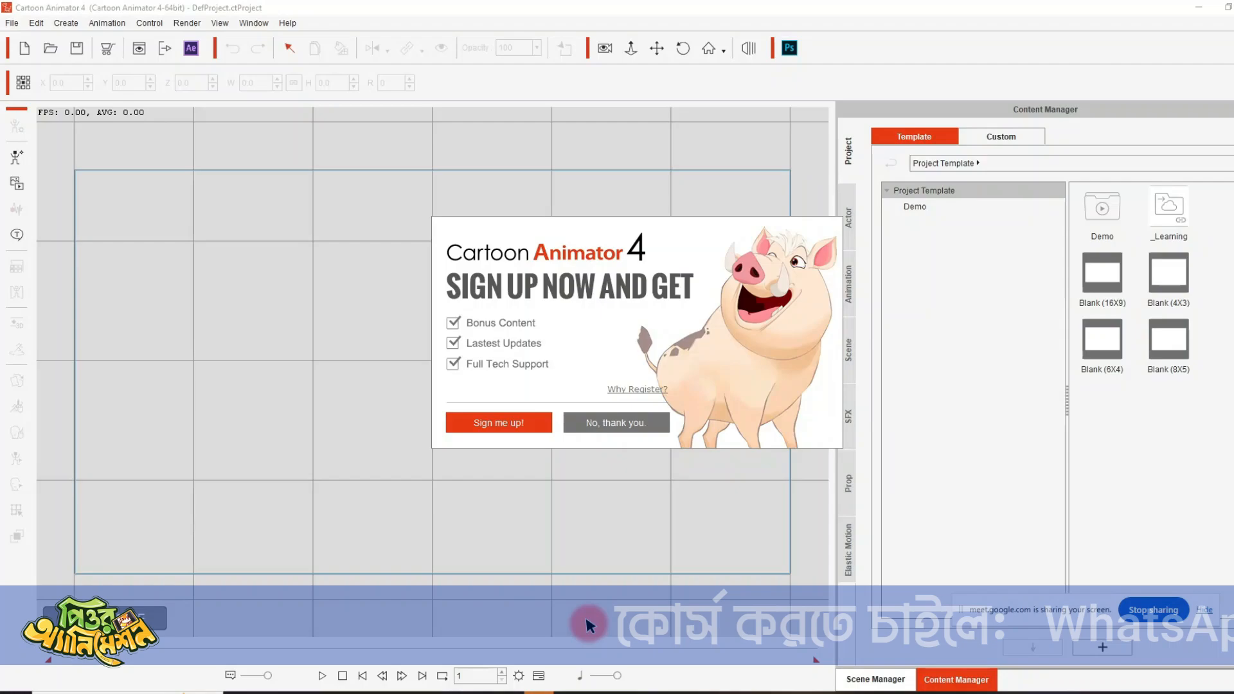
- Dismiss the startup notices and set the video render output size to 1080 × 1920 with Lock Ratio off
{"action": "left_click", "coordinate": [635, 422]}
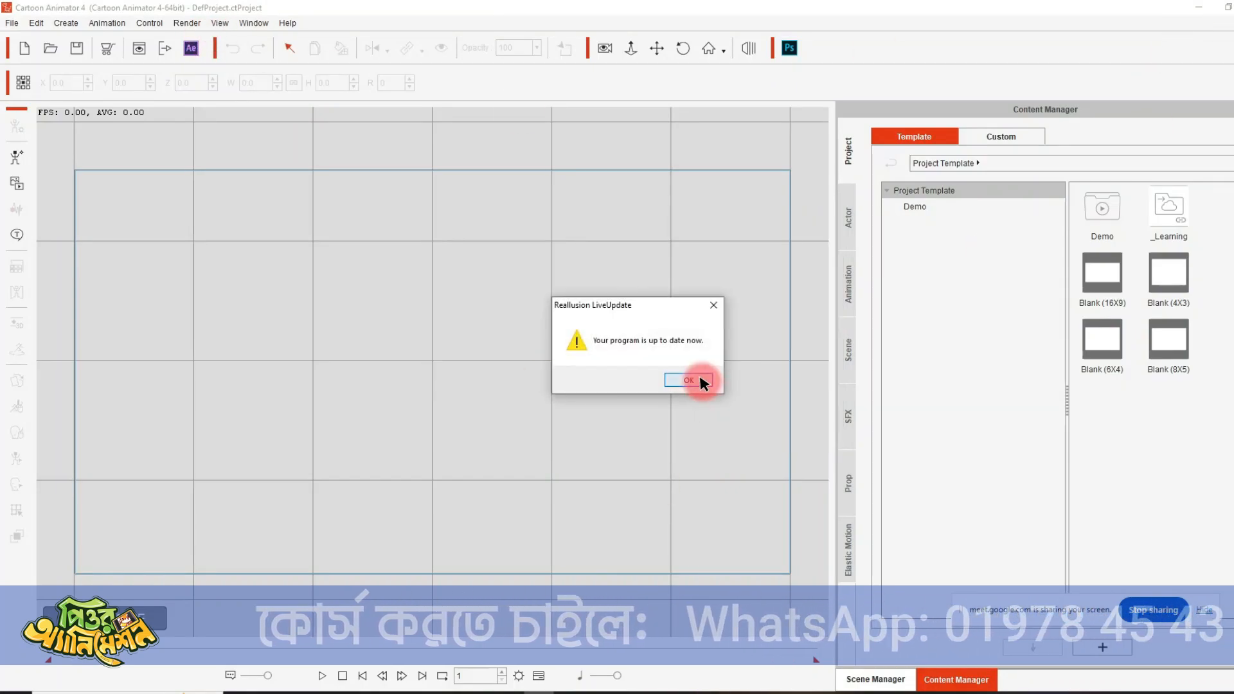
{"action": "left_click", "coordinate": [696, 380]}
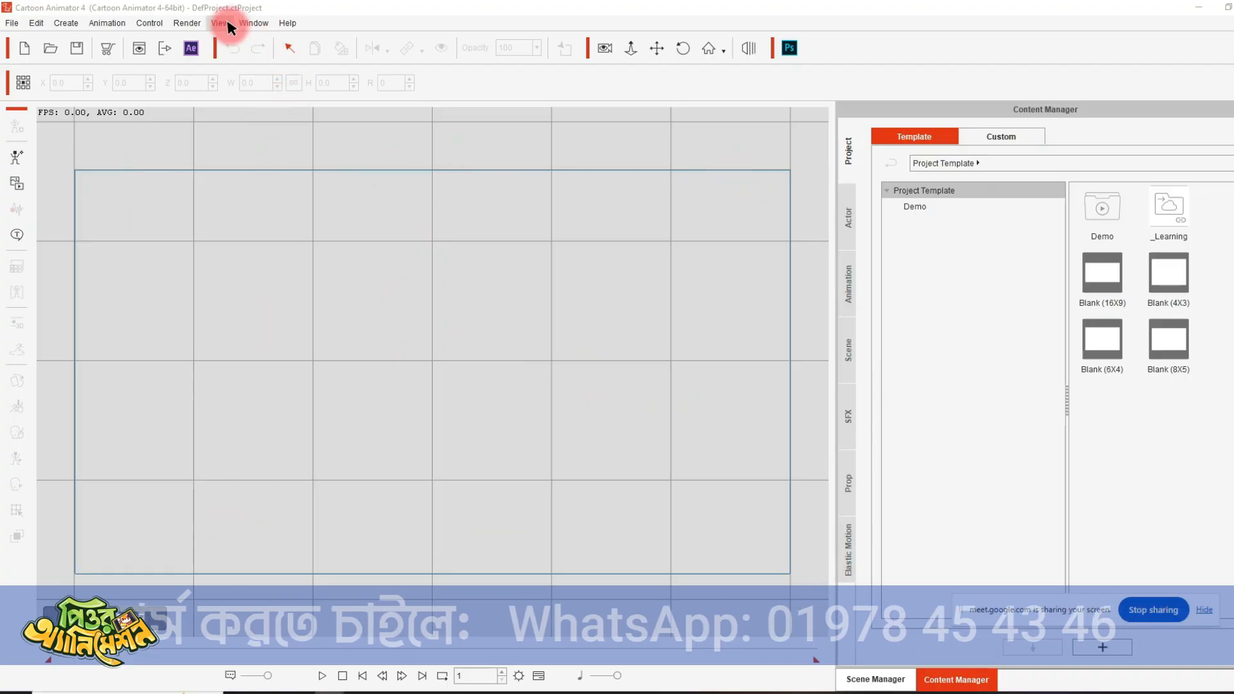
{"action": "left_click", "coordinate": [195, 24]}
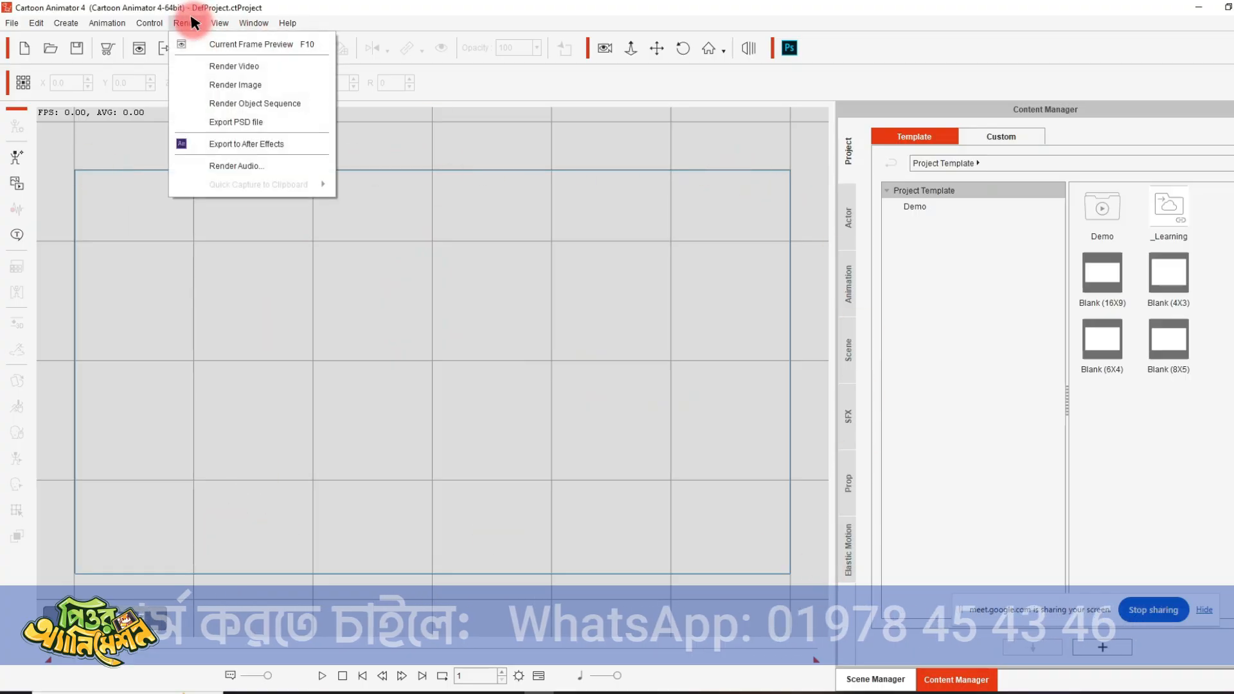
{"action": "left_click", "coordinate": [252, 71]}
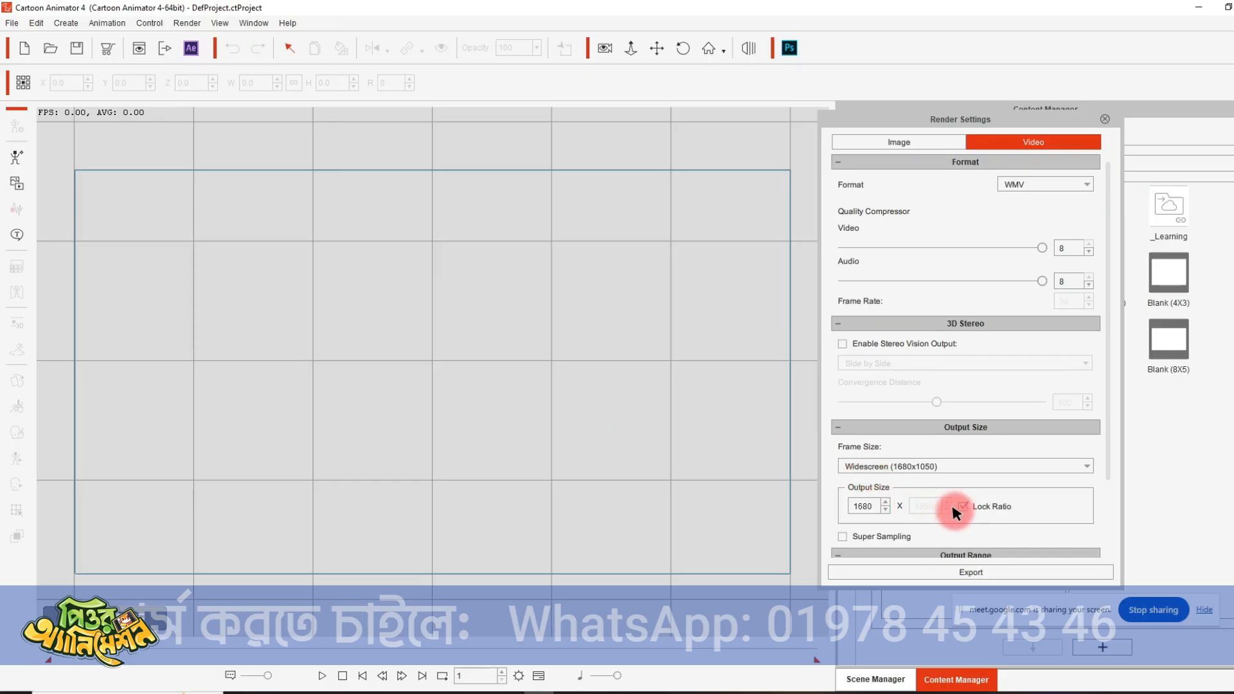
{"action": "double_click", "coordinate": [863, 506]}
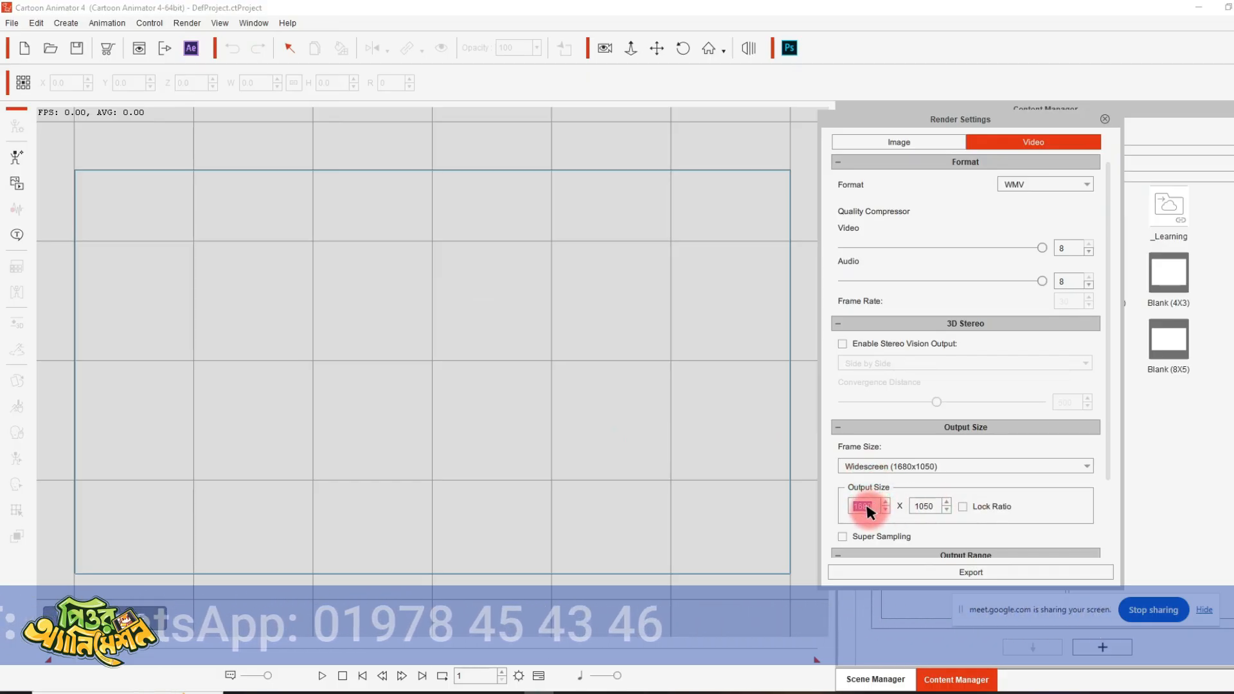
{"action": "type", "text": "10"}
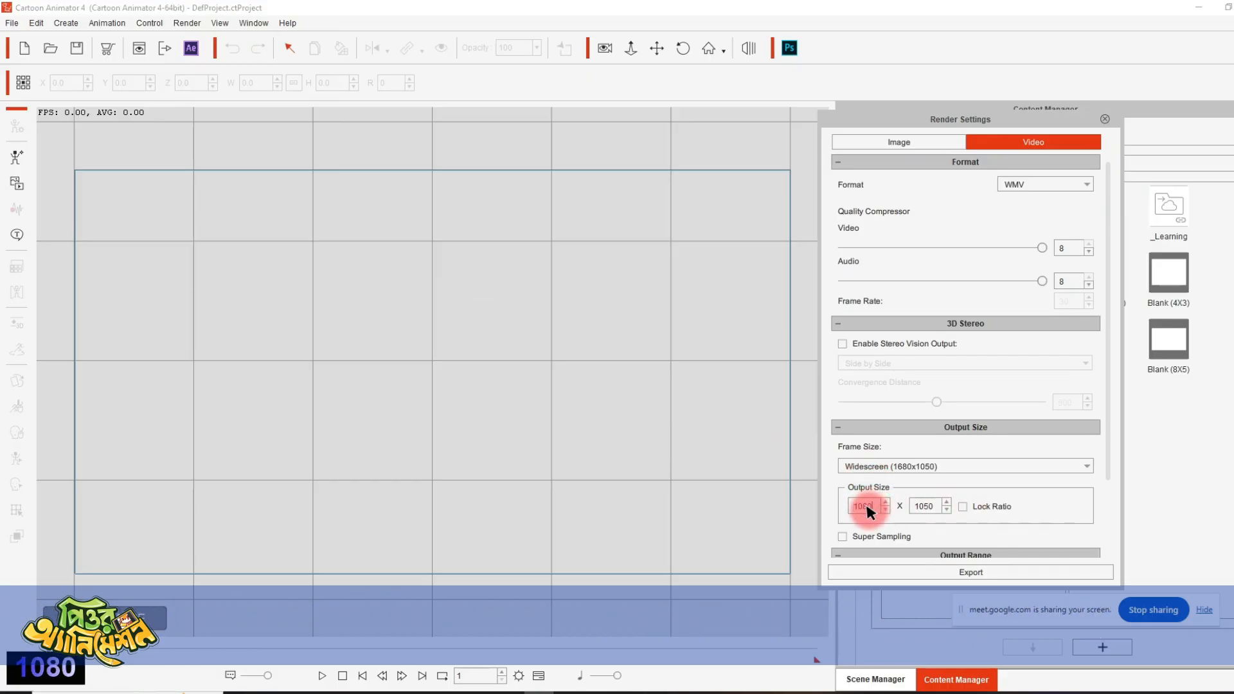
{"action": "double_click", "coordinate": [919, 506]}
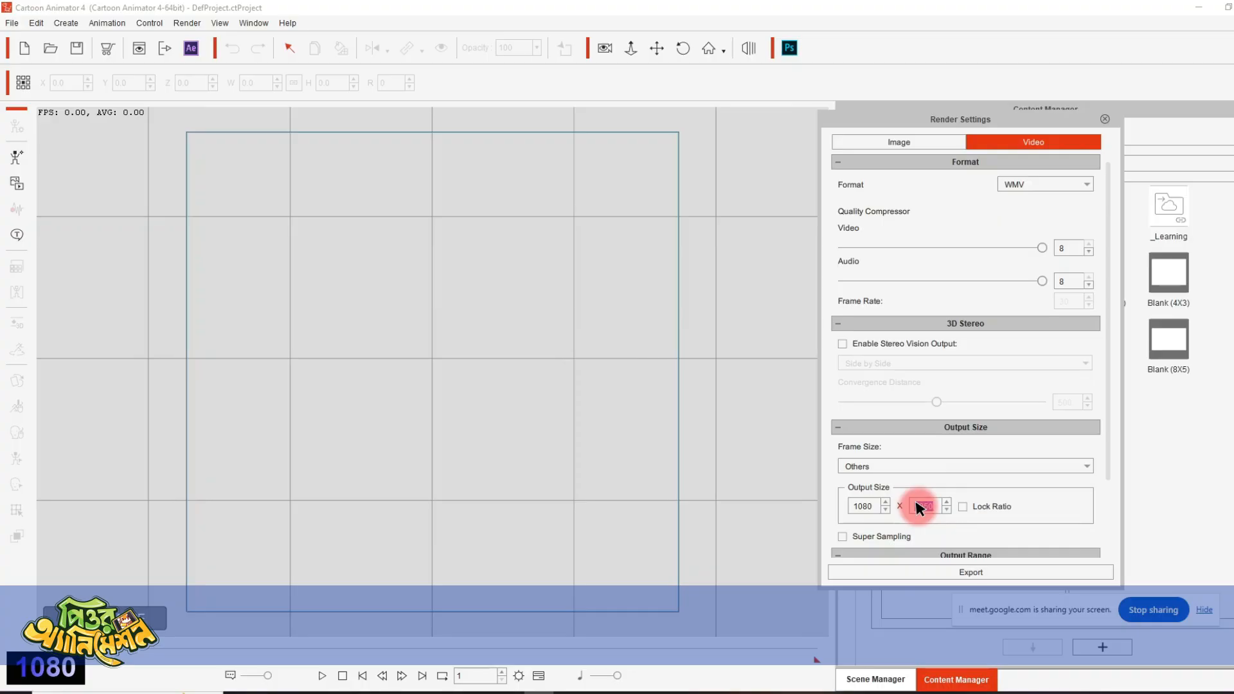
{"action": "type", "text": "1920"}
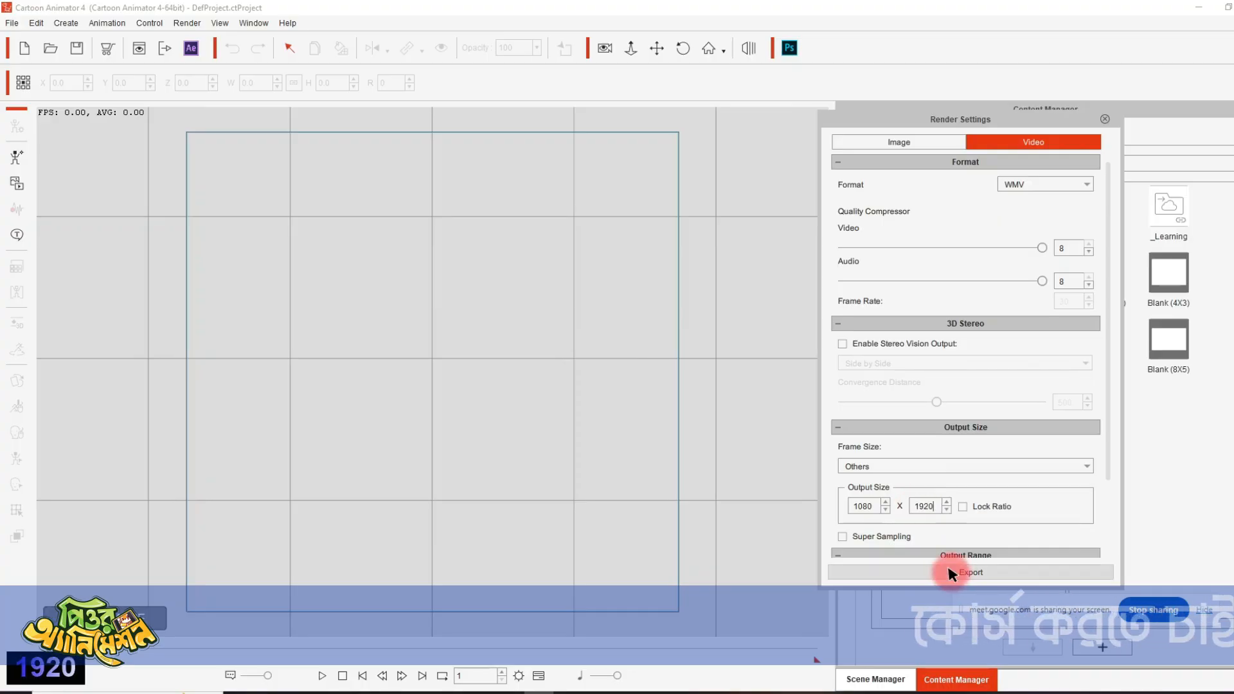
{"action": "left_click", "coordinate": [1105, 119]}
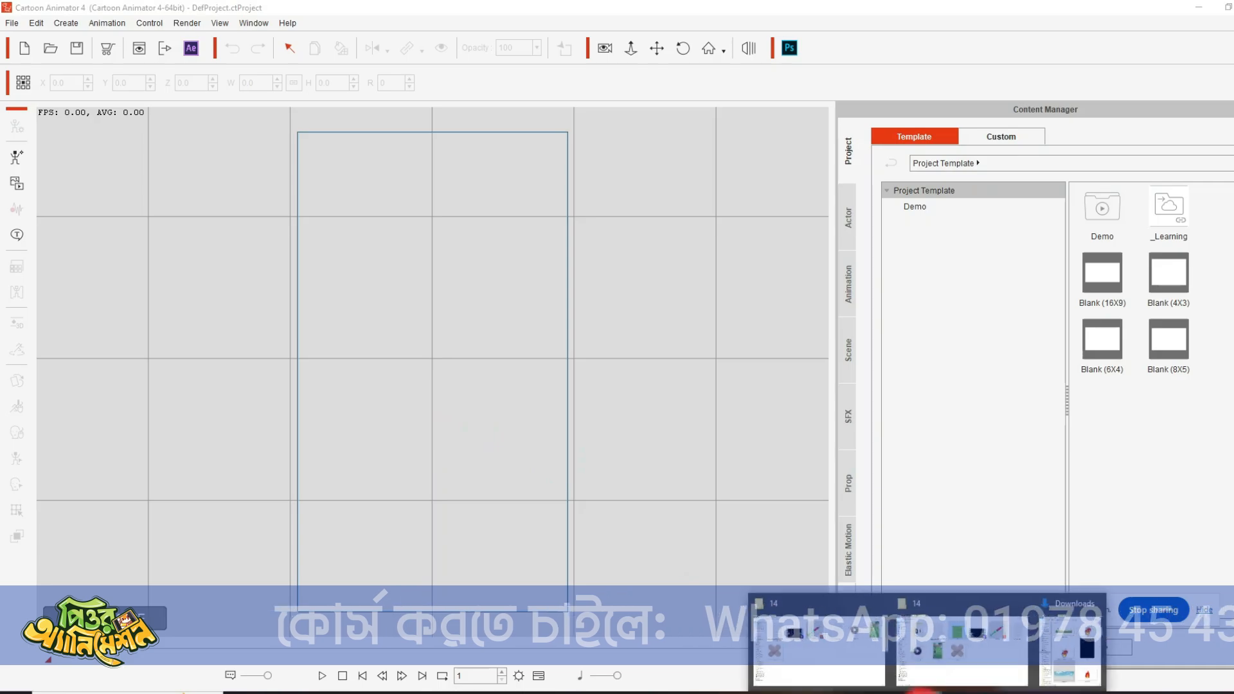
- Bring the BG+ image from folder 14 onto the Cartoon Animator stage
{"action": "left_click", "coordinate": [956, 649]}
{"action": "left_click", "coordinate": [746, 473]}
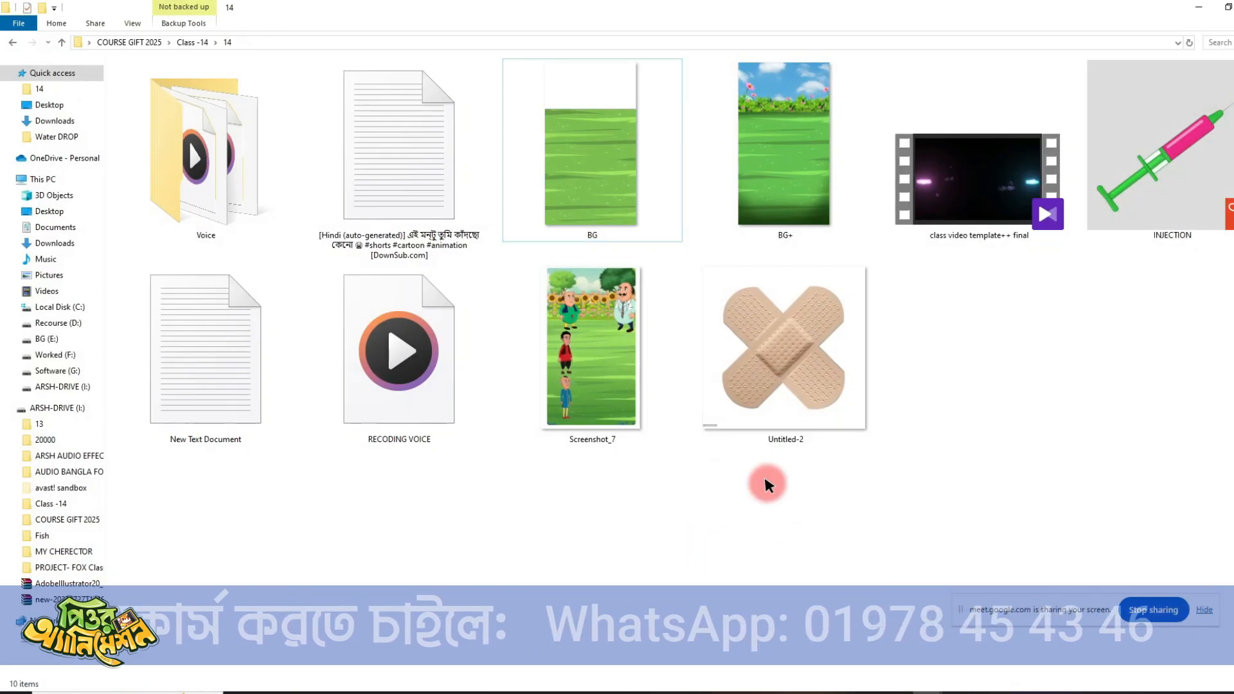
{"action": "left_click_drag", "start_coordinate": [772, 202], "coordinate": [849, 670]}
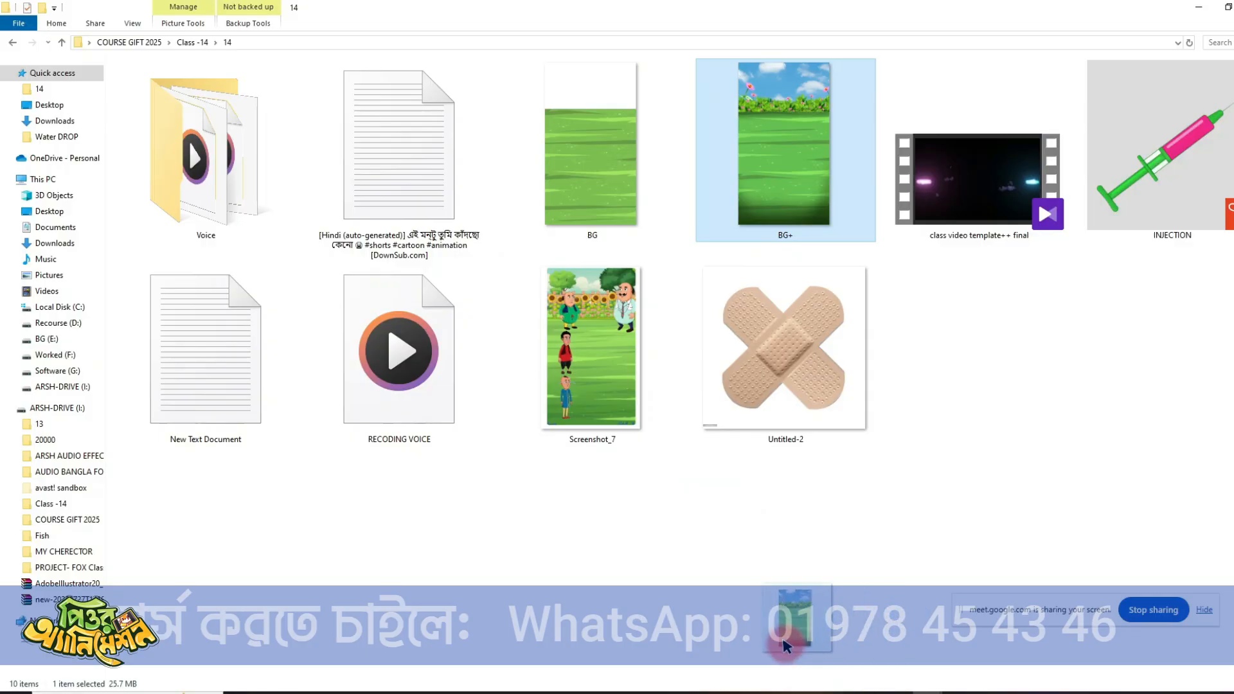
{"action": "left_click_drag", "start_coordinate": [630, 667], "coordinate": [544, 688]}
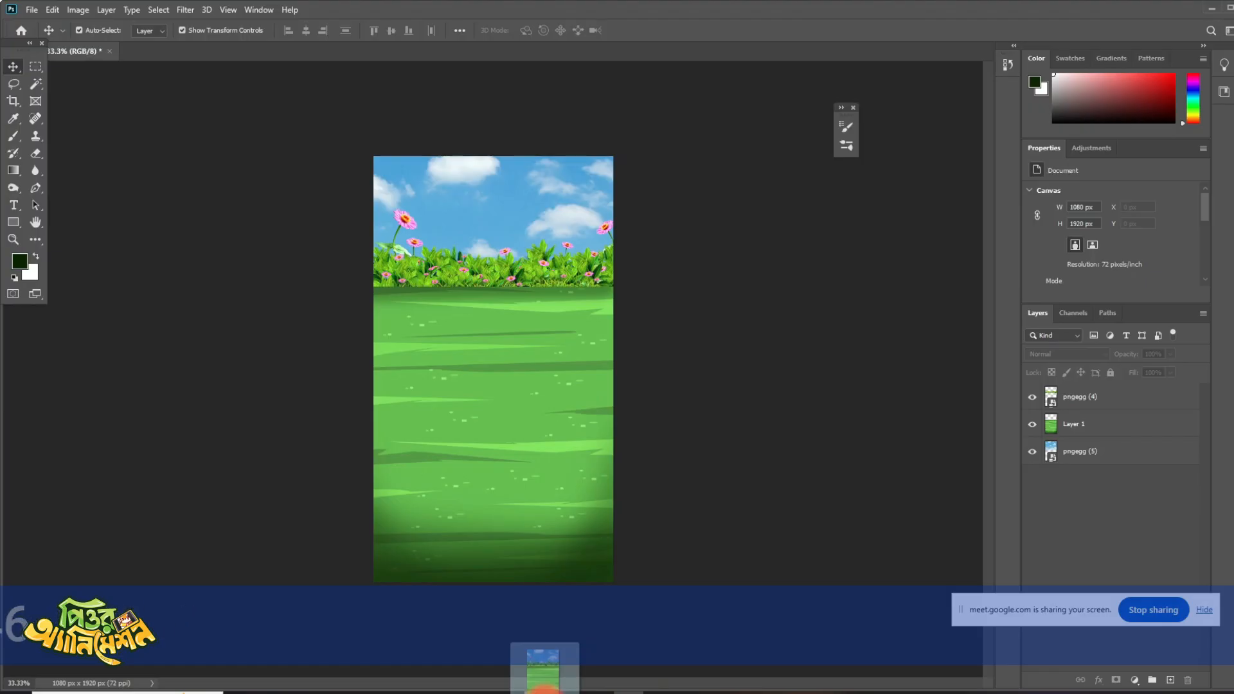
{"action": "left_click", "coordinate": [1212, 9]}
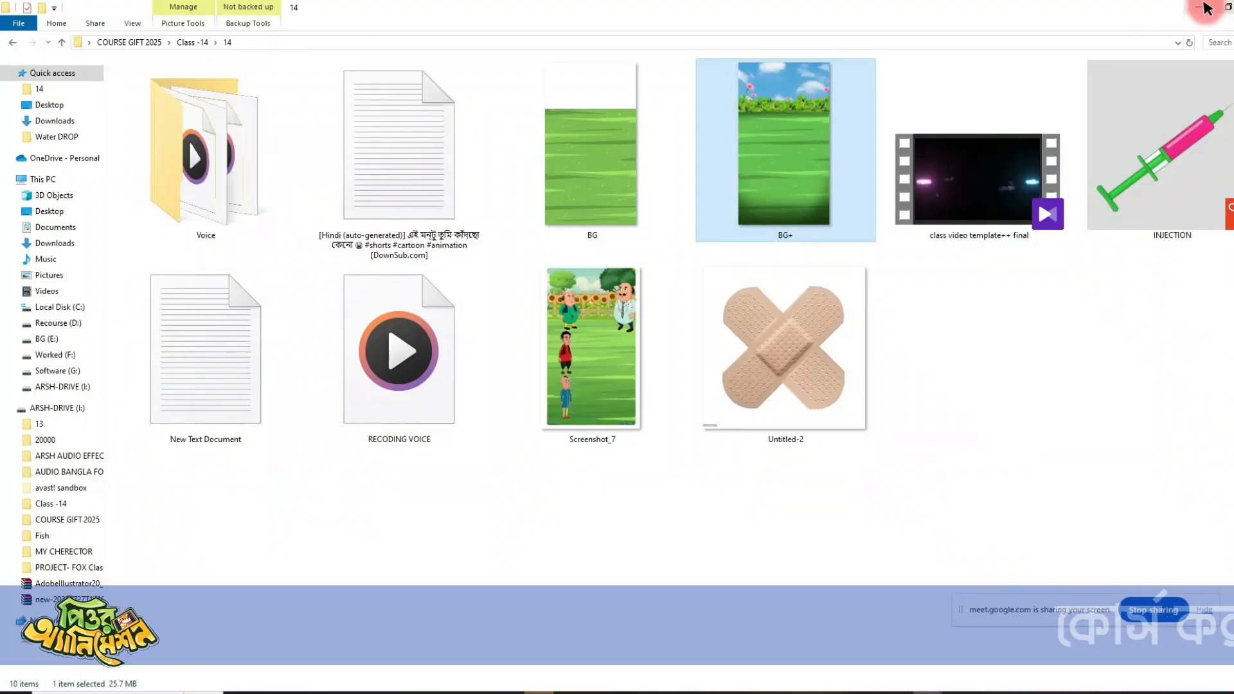
{"action": "left_click_drag", "start_coordinate": [769, 184], "coordinate": [469, 395]}
{"action": "left_click", "coordinate": [593, 281]}
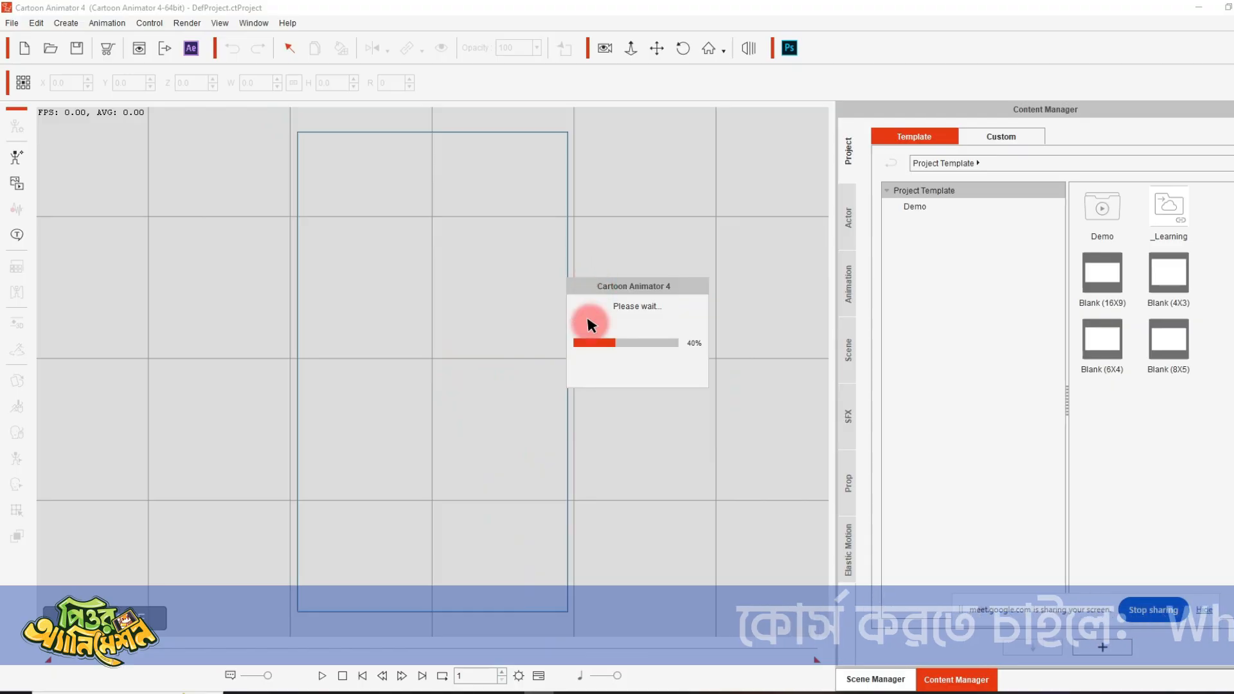
- Scale the background to about 94.4% so it slightly overlaps the vertical frame, and push it back to about Z -9.0
{"action": "left_click_drag", "start_coordinate": [492, 312], "coordinate": [466, 305]}
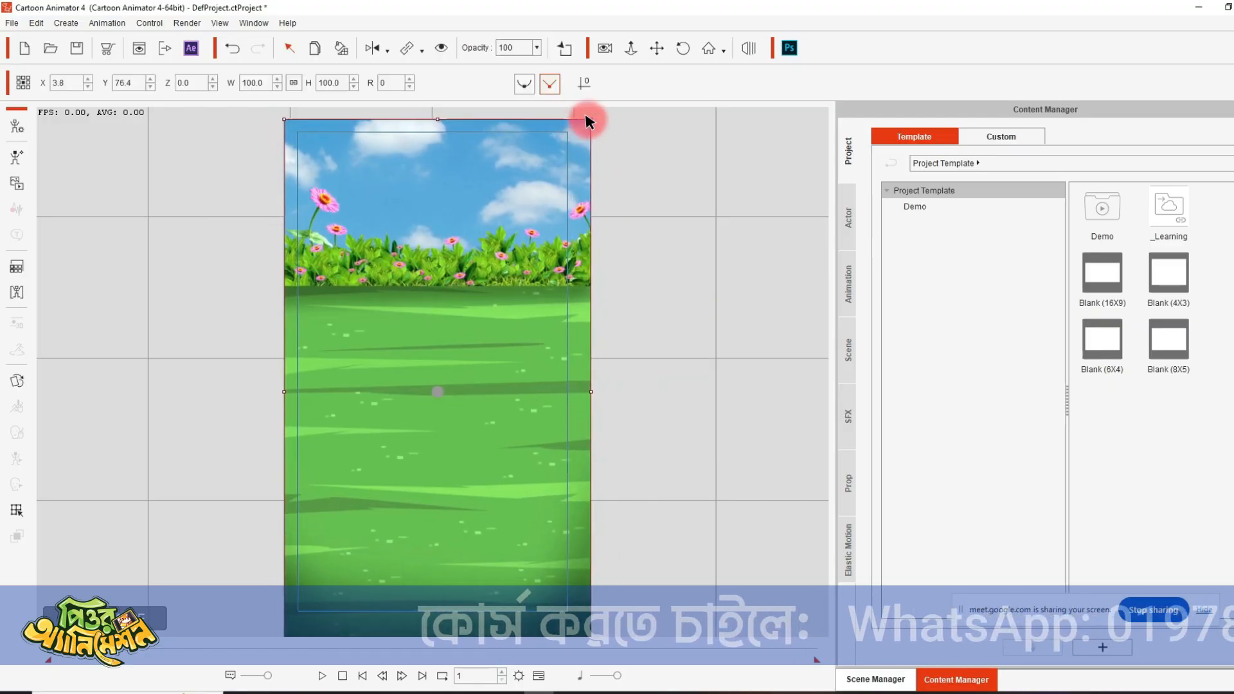
{"action": "left_click_drag", "start_coordinate": [588, 117], "coordinate": [582, 128]}
{"action": "left_click_drag", "start_coordinate": [538, 212], "coordinate": [529, 208]}
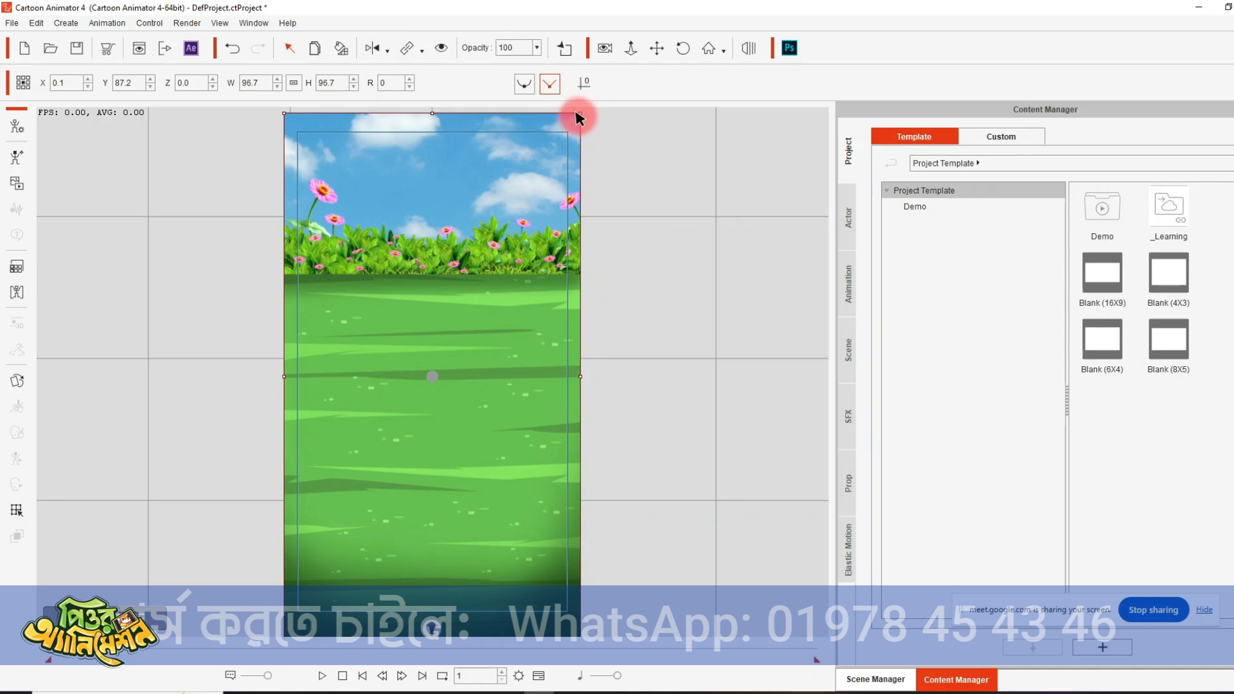
{"action": "left_click_drag", "start_coordinate": [577, 115], "coordinate": [566, 138]}
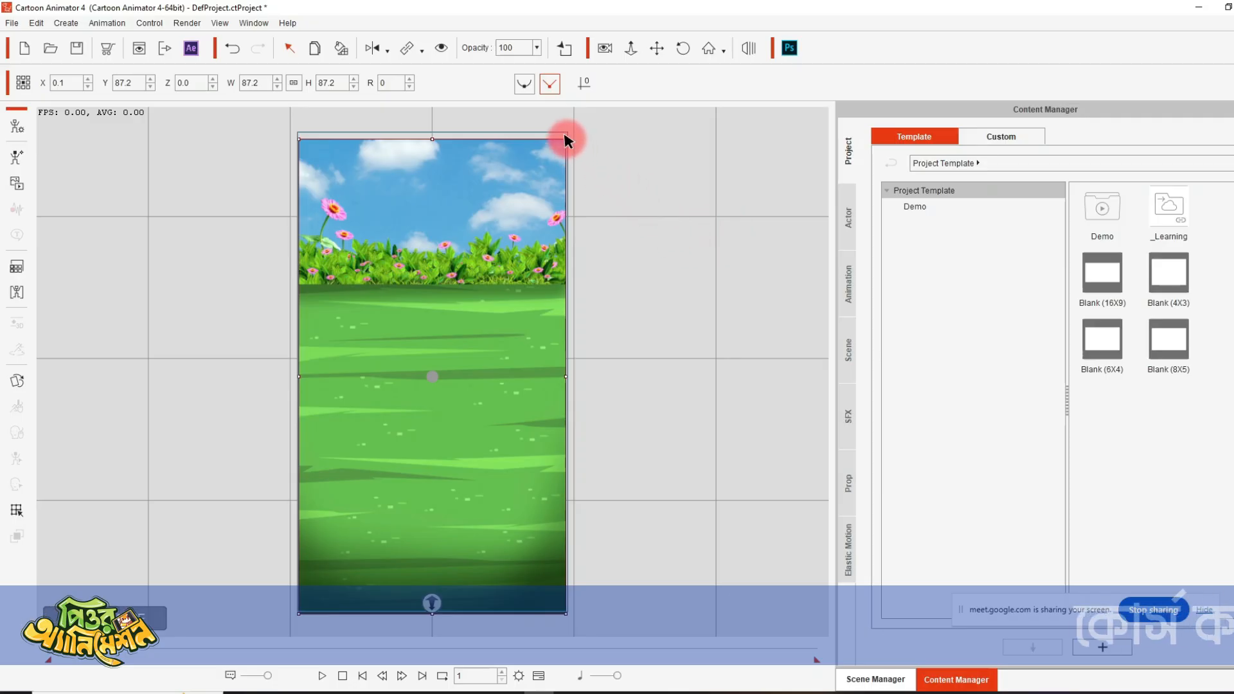
{"action": "left_click_drag", "start_coordinate": [566, 138], "coordinate": [584, 119]}
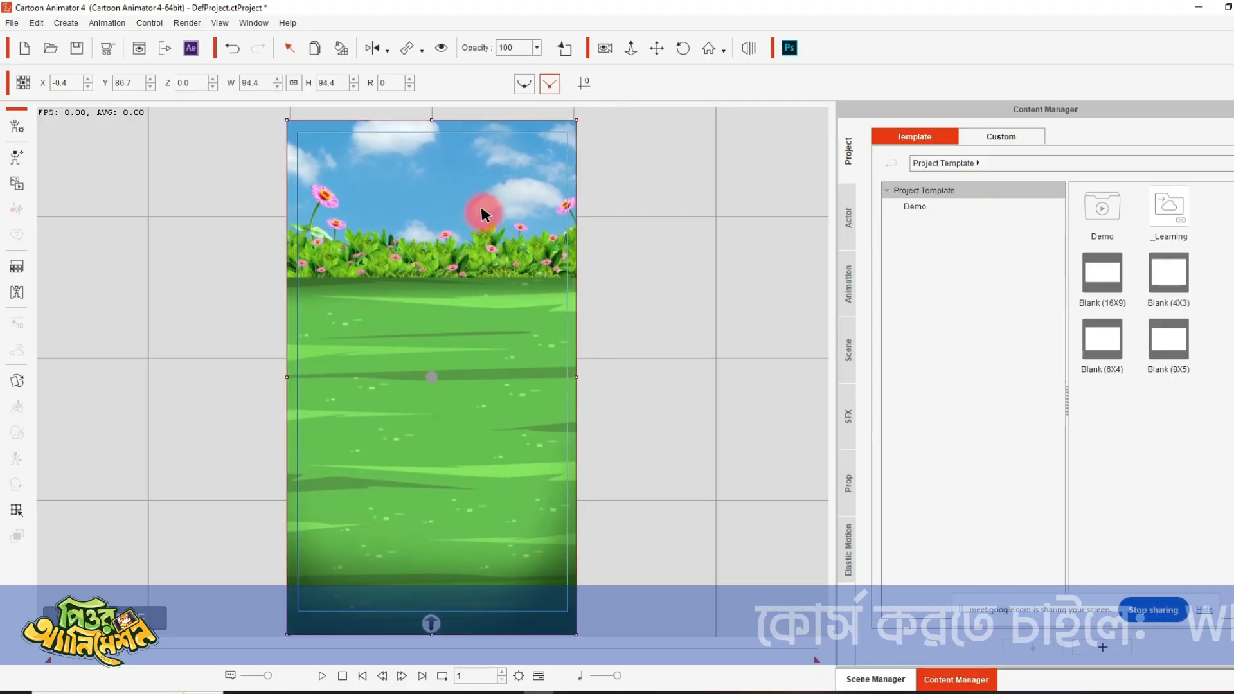
{"action": "left_click_drag", "start_coordinate": [484, 214], "coordinate": [487, 210]}
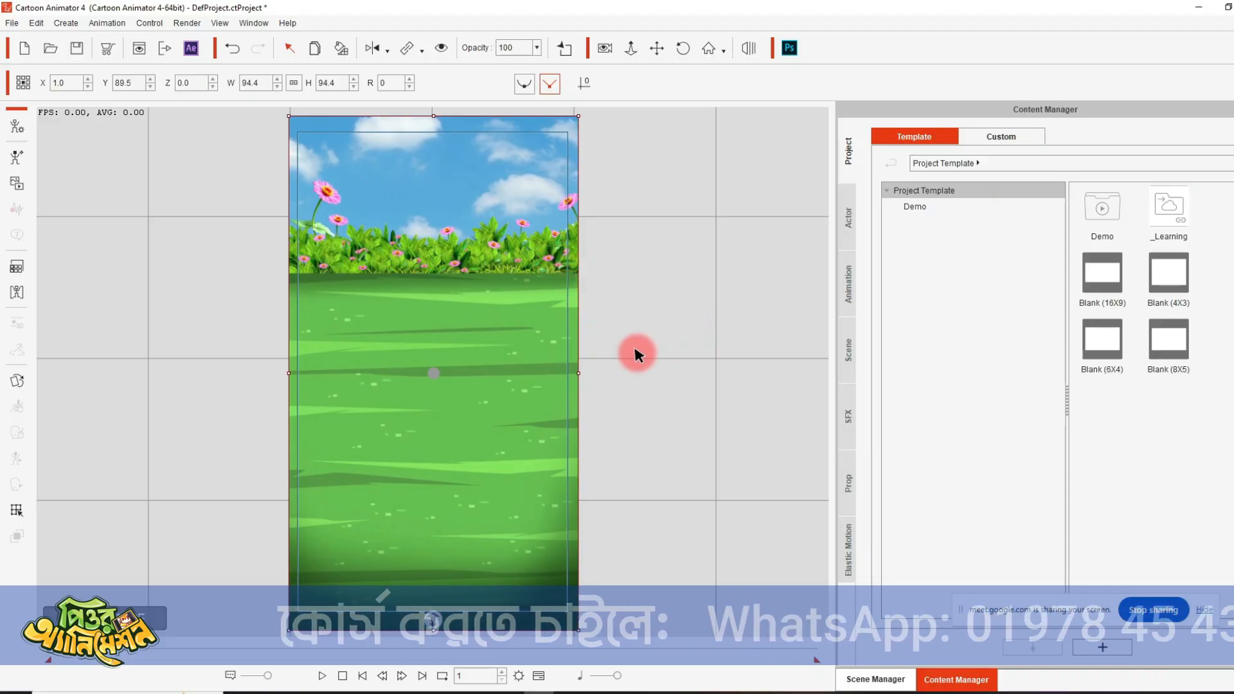
{"action": "left_click_drag", "start_coordinate": [434, 620], "coordinate": [436, 485]}
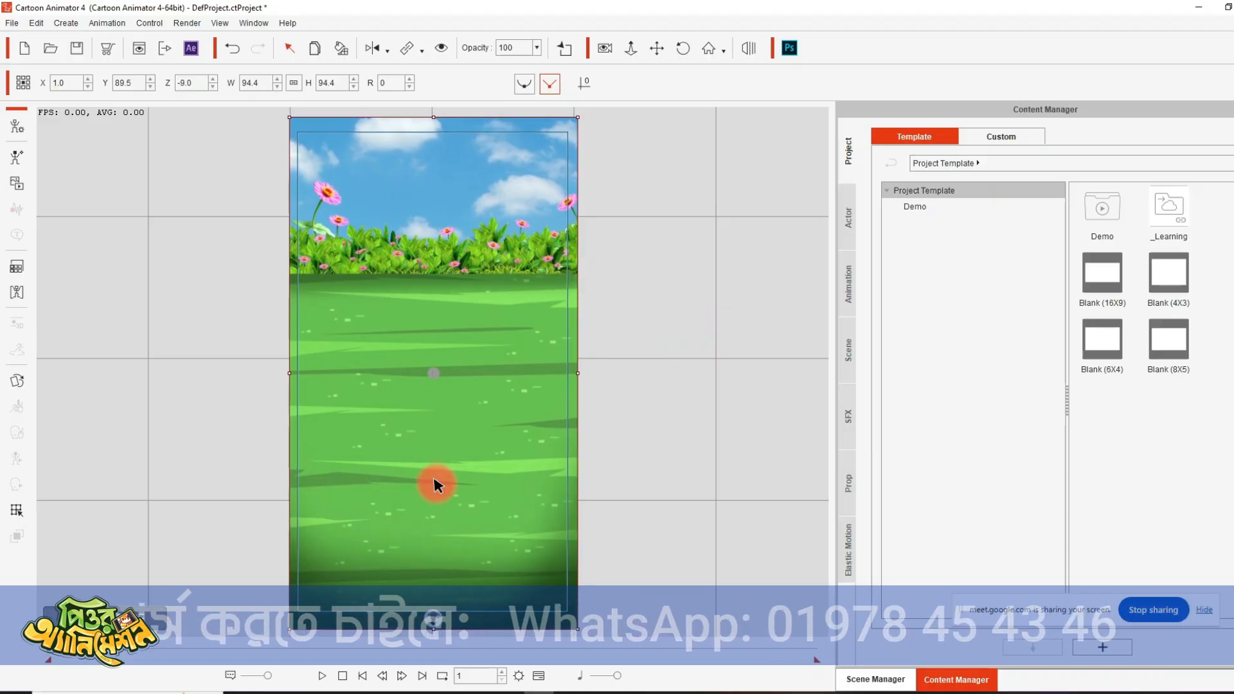
{"action": "left_click", "coordinate": [663, 372]}
- Try Hue values of -94 and 144 and Saturation 48 on the background's render style, and restore the original colors
{"action": "left_click", "coordinate": [470, 348]}
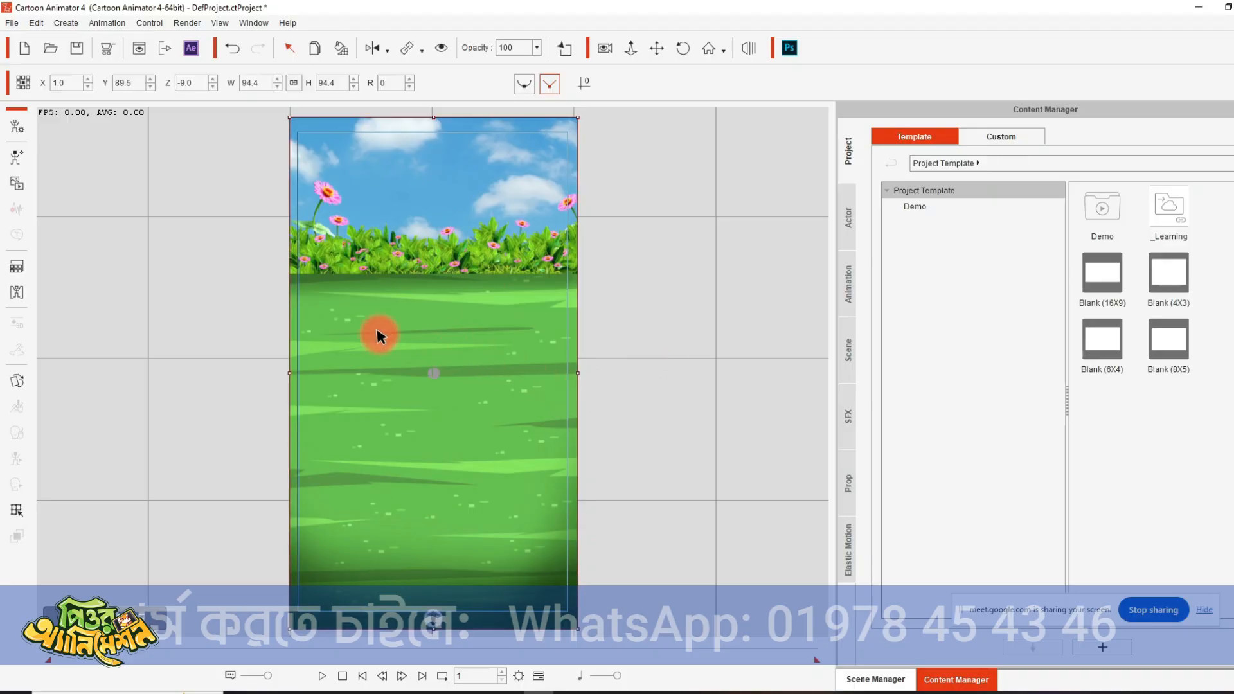
{"action": "left_click", "coordinate": [16, 268]}
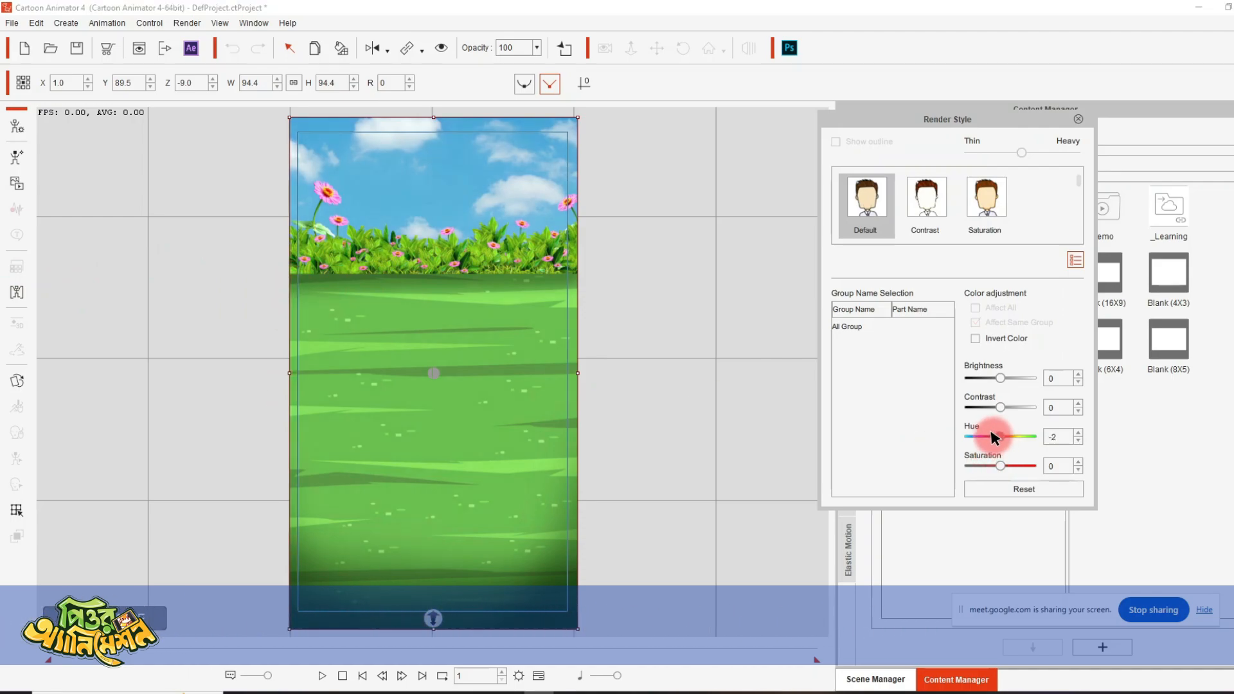
{"action": "left_click_drag", "start_coordinate": [994, 438], "coordinate": [982, 438]}
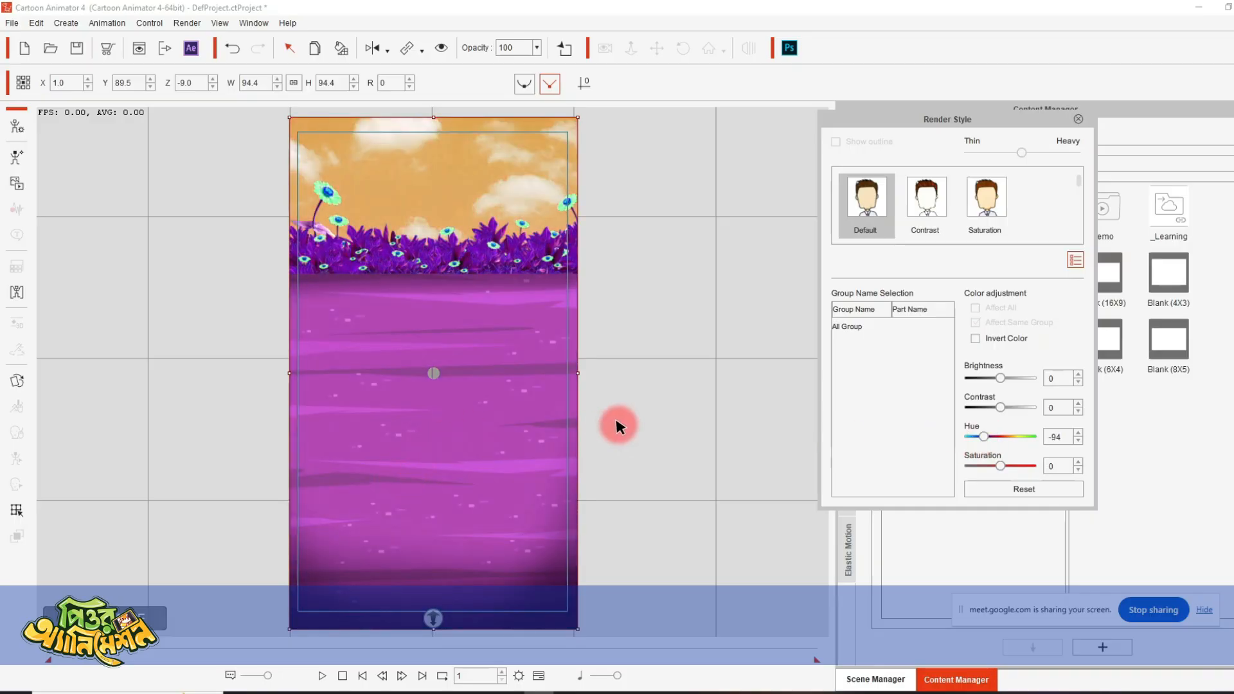
{"action": "left_click", "coordinate": [1024, 436]}
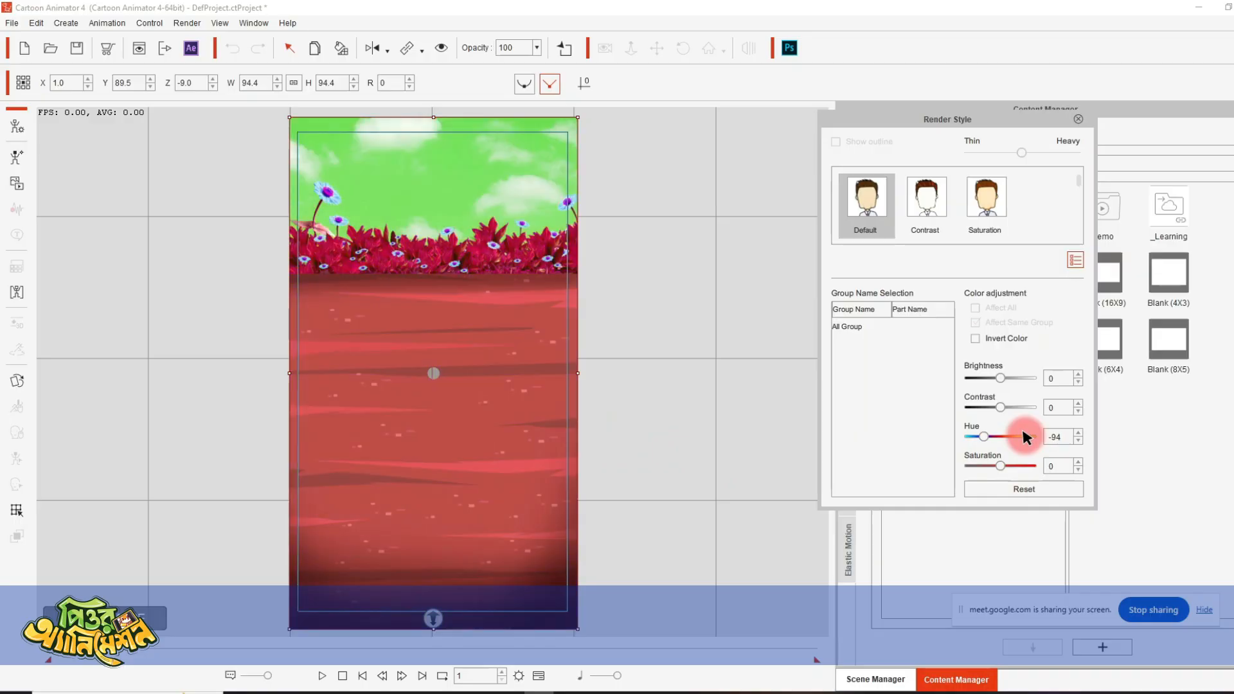
{"action": "left_click", "coordinate": [1016, 467]}
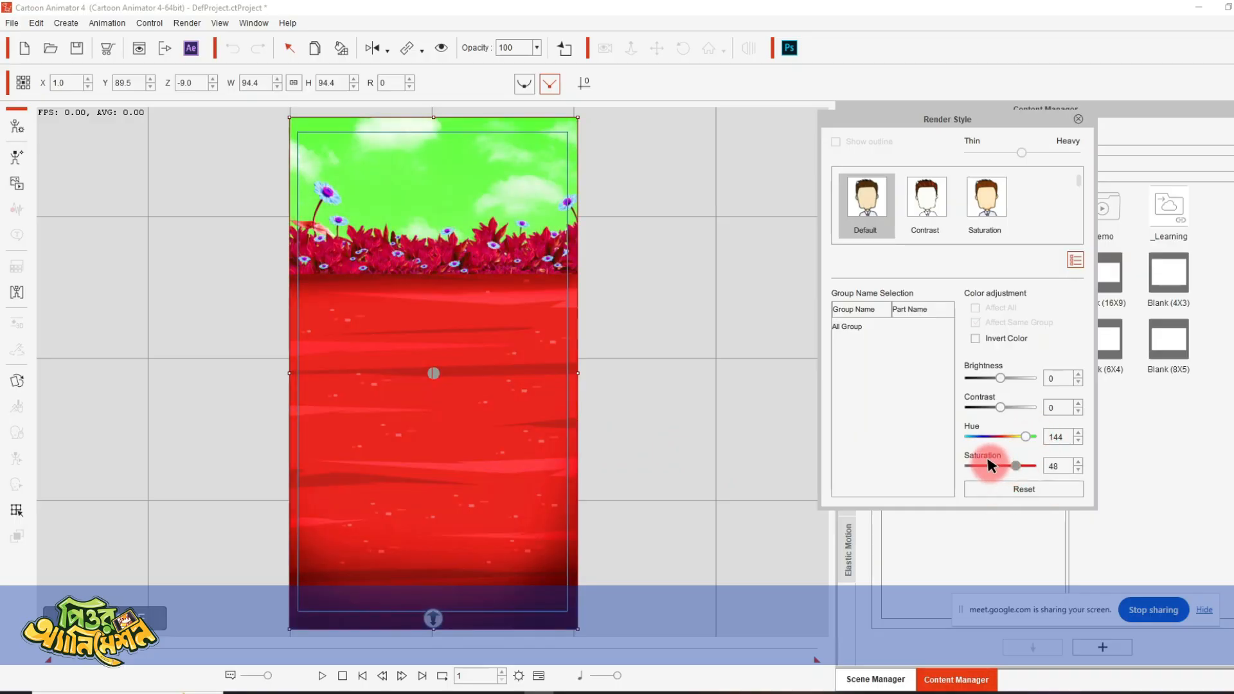
{"action": "left_click", "coordinate": [990, 465]}
{"action": "left_click", "coordinate": [977, 434]}
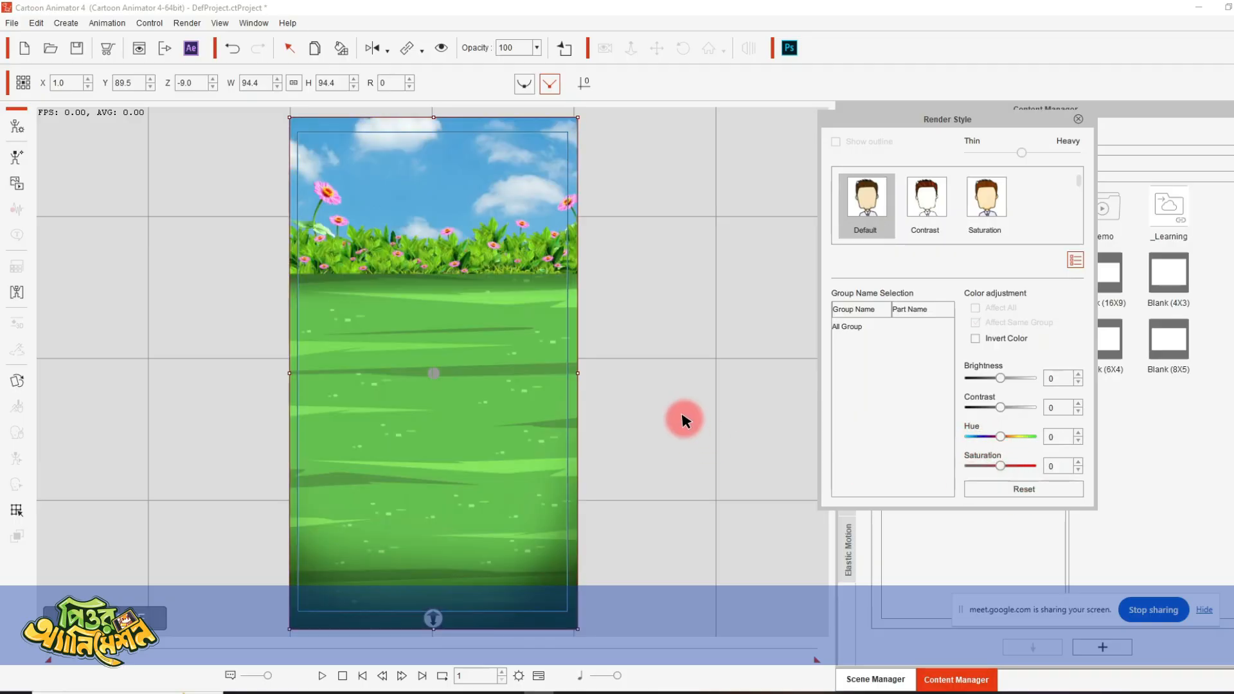
{"action": "left_click", "coordinate": [1079, 117]}
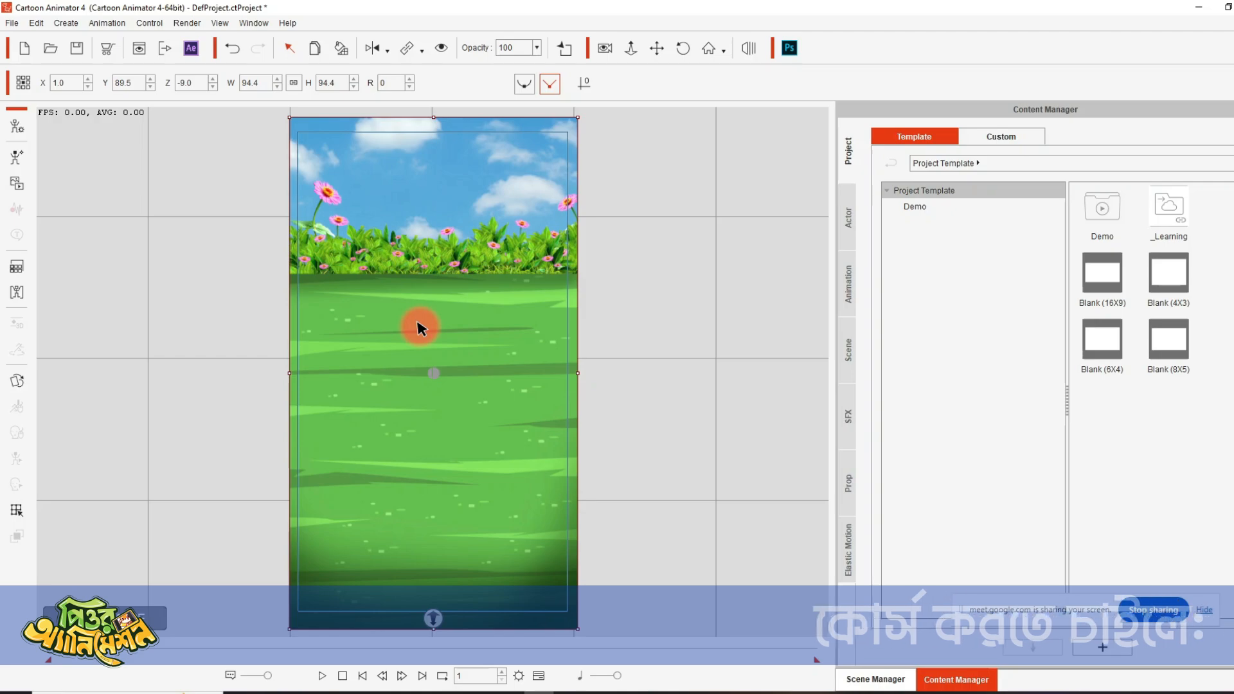
- Add the doctor character named Custom from the MOTU folder of custom actor characters to the stage
{"action": "left_click", "coordinate": [683, 293]}
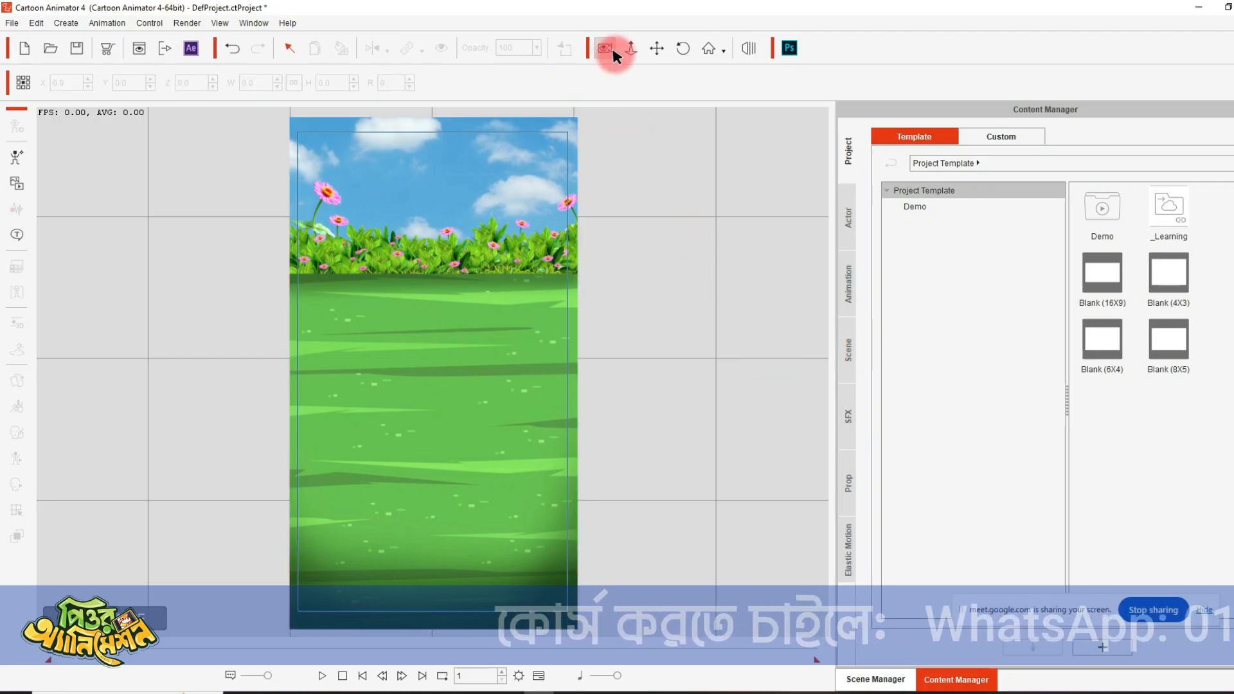
{"action": "left_click", "coordinate": [847, 215]}
{"action": "left_click", "coordinate": [919, 207]}
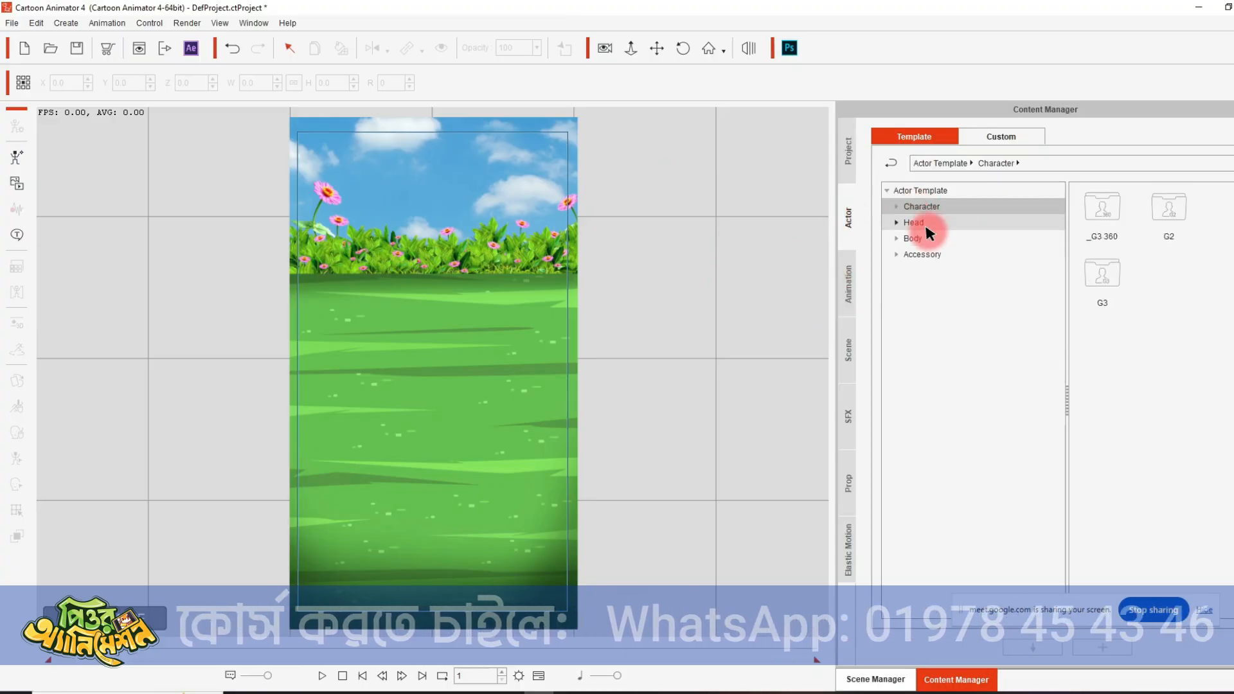
{"action": "left_click", "coordinate": [1006, 138]}
{"action": "left_click", "coordinate": [937, 208]}
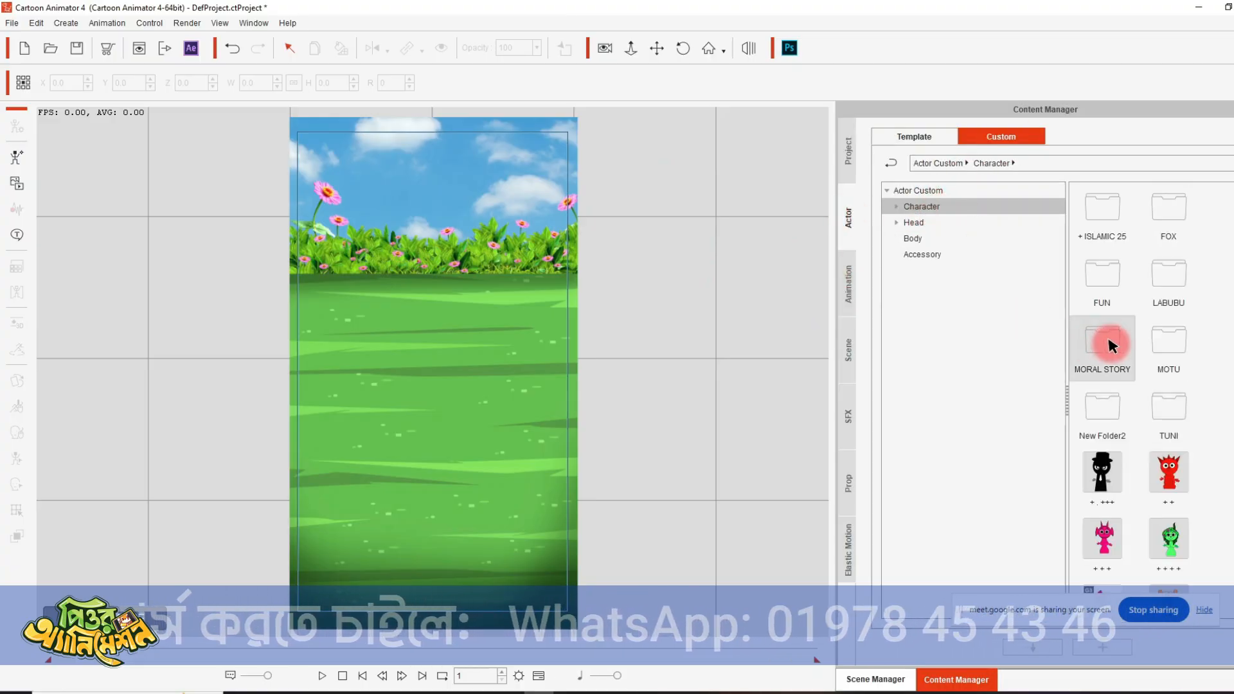
{"action": "left_click", "coordinate": [1180, 359]}
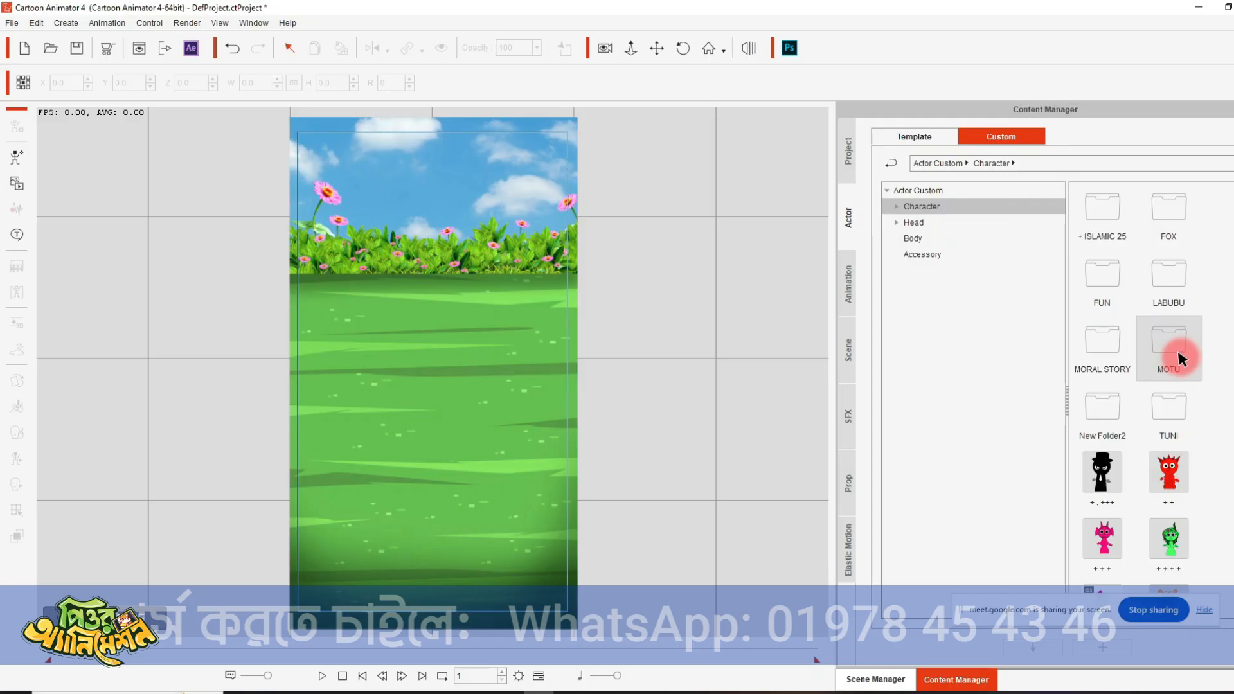
{"action": "double_click", "coordinate": [1179, 355]}
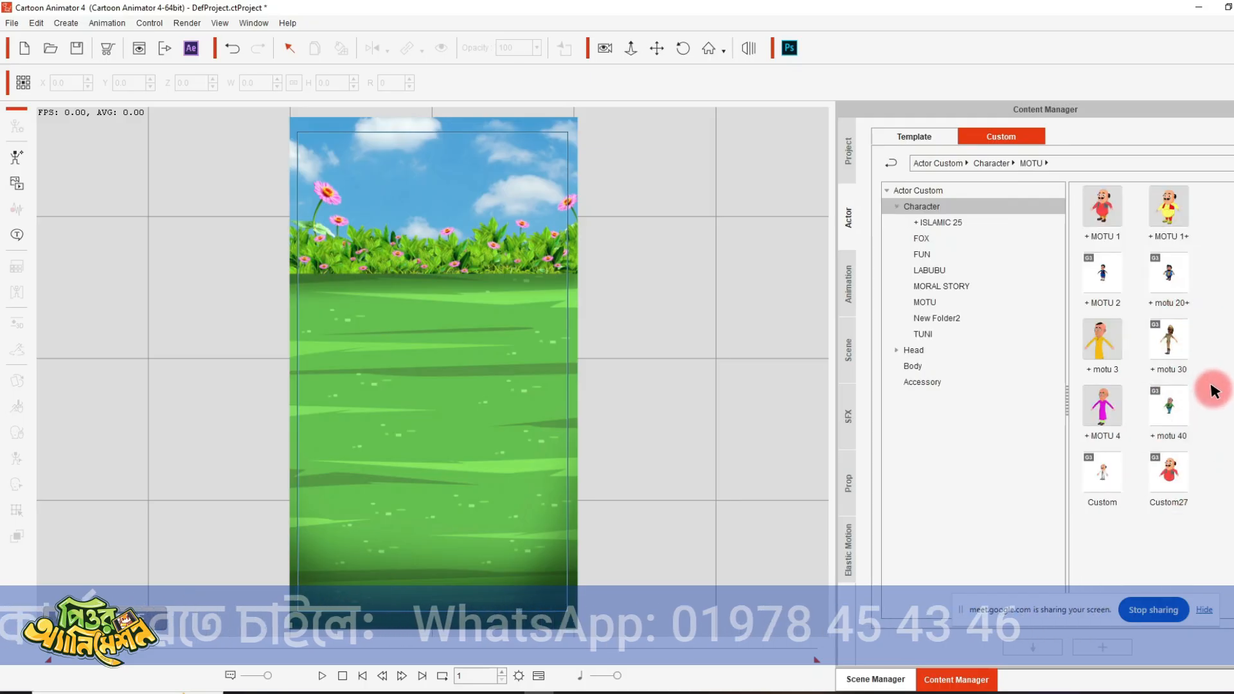
{"action": "left_click", "coordinate": [1103, 472]}
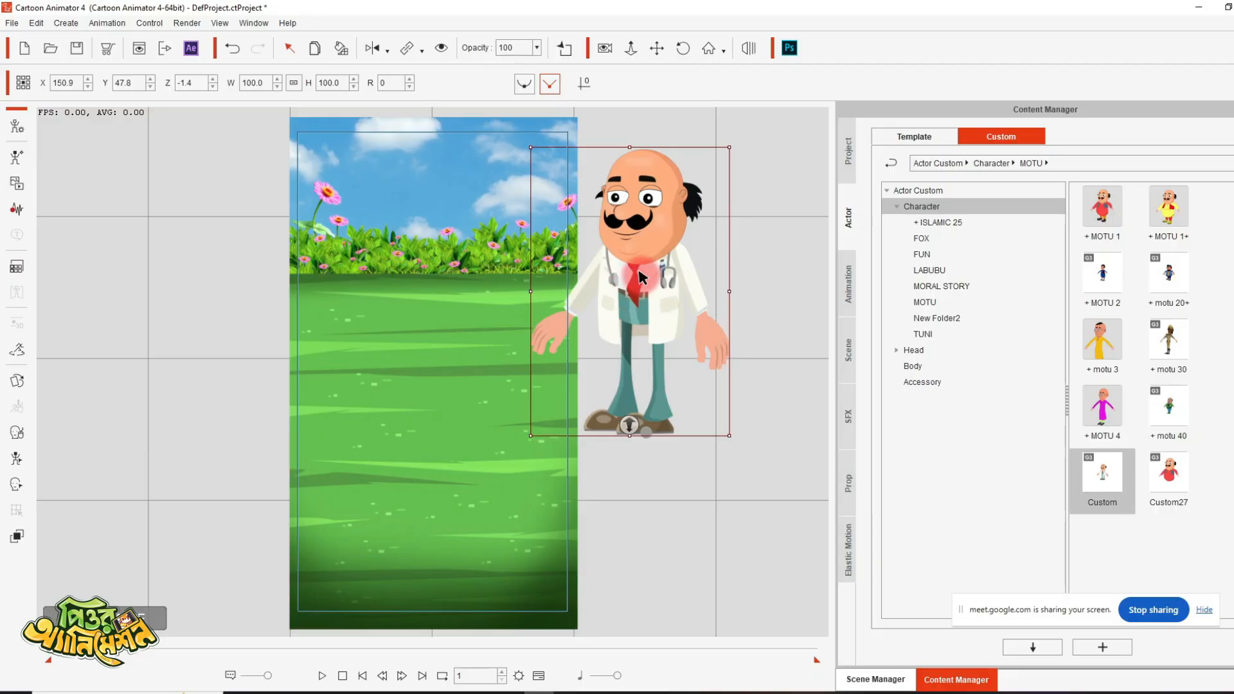
- Scale the doctor character to about 51.1% and park it beside the frame's left edge at about X -128.9, Y 113.0
{"action": "left_click_drag", "start_coordinate": [639, 278], "coordinate": [551, 272]}
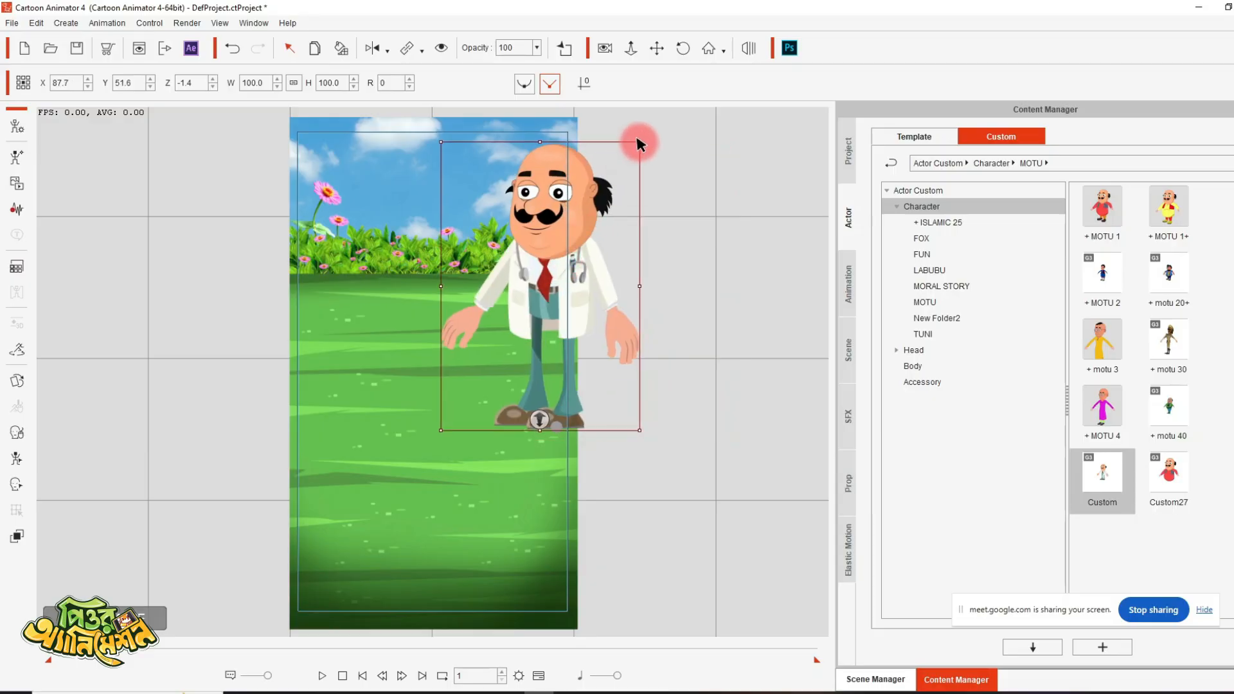
{"action": "left_click_drag", "start_coordinate": [639, 142], "coordinate": [509, 198]}
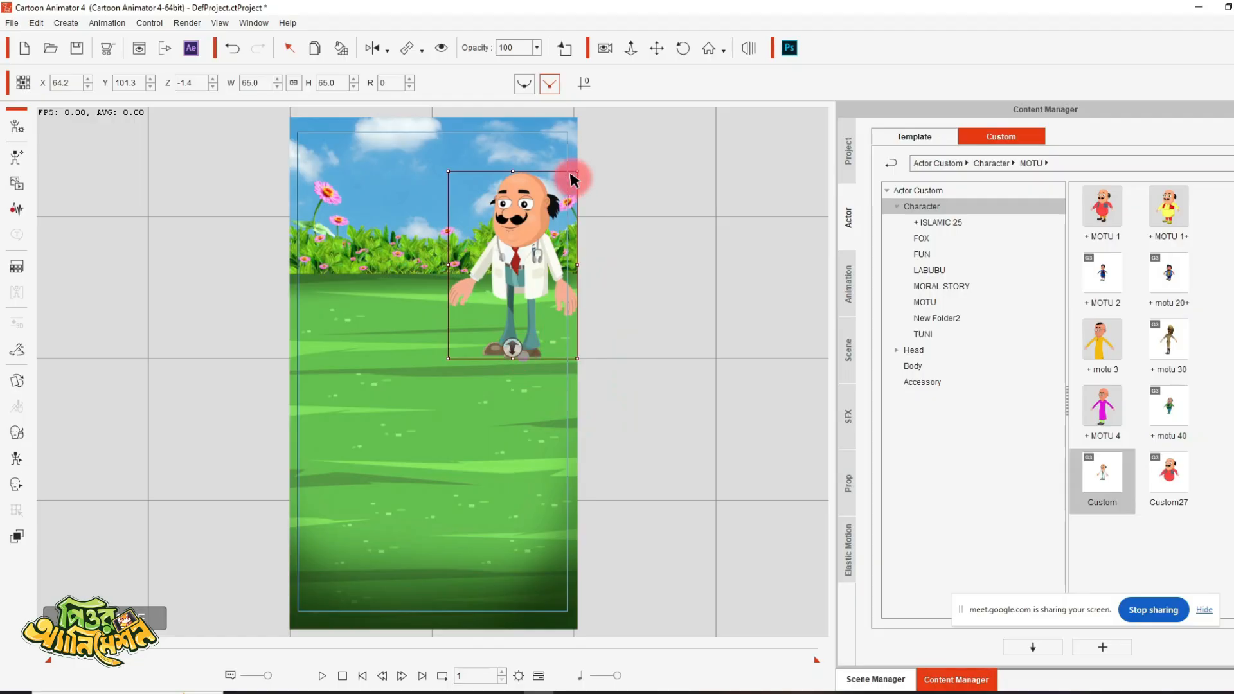
{"action": "left_click_drag", "start_coordinate": [576, 171], "coordinate": [559, 209]}
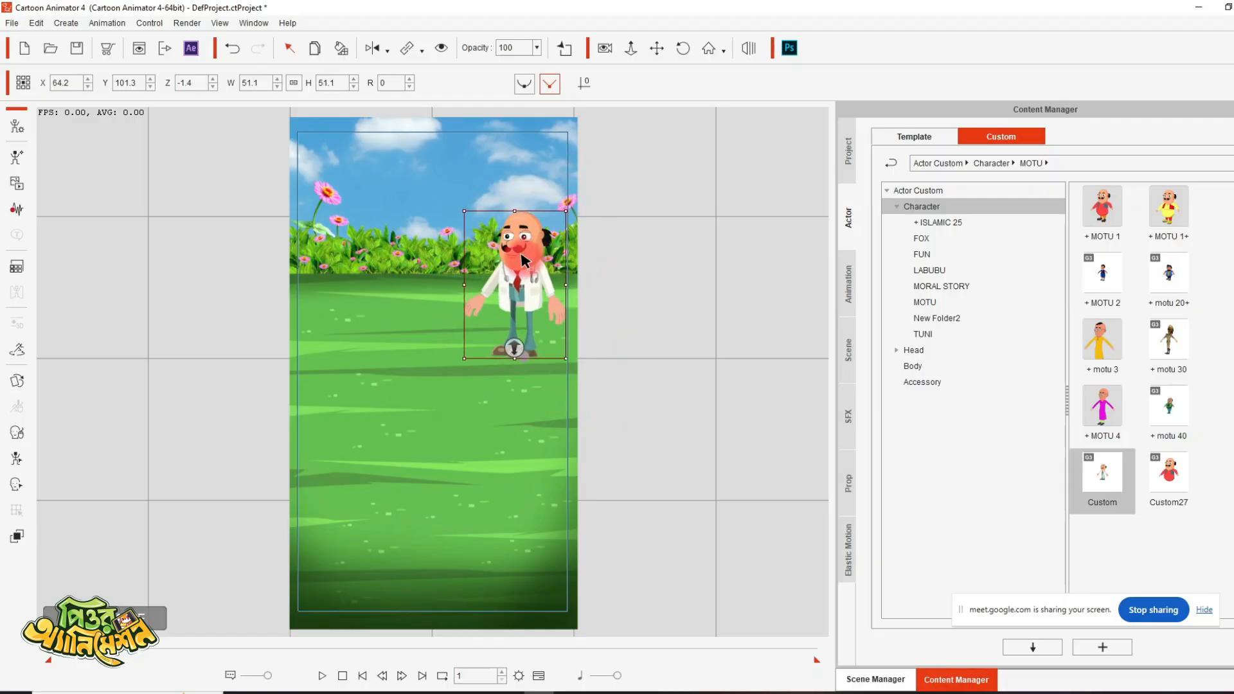
{"action": "left_click_drag", "start_coordinate": [524, 255], "coordinate": [246, 256]}
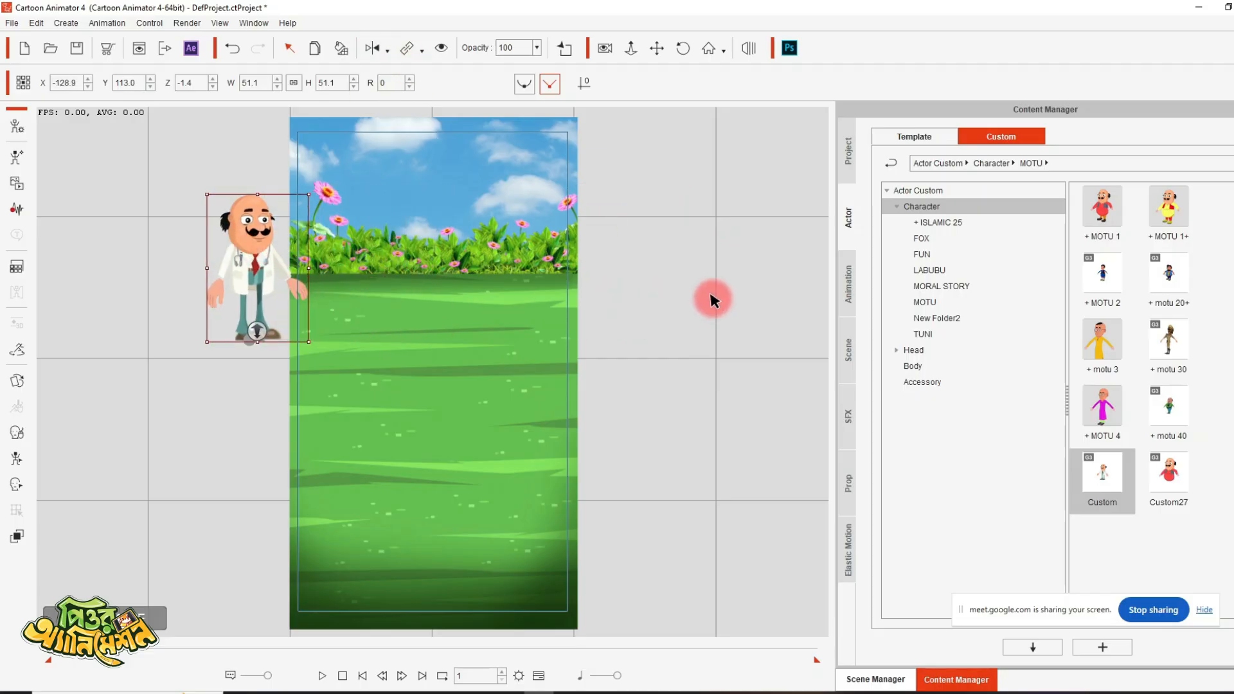
- Add the + MOTU 1 character to the stage and check the sample scene's character layout in Illustrator
{"action": "left_click", "coordinate": [1103, 219]}
{"action": "left_click_drag", "start_coordinate": [1103, 225], "coordinate": [679, 367]}
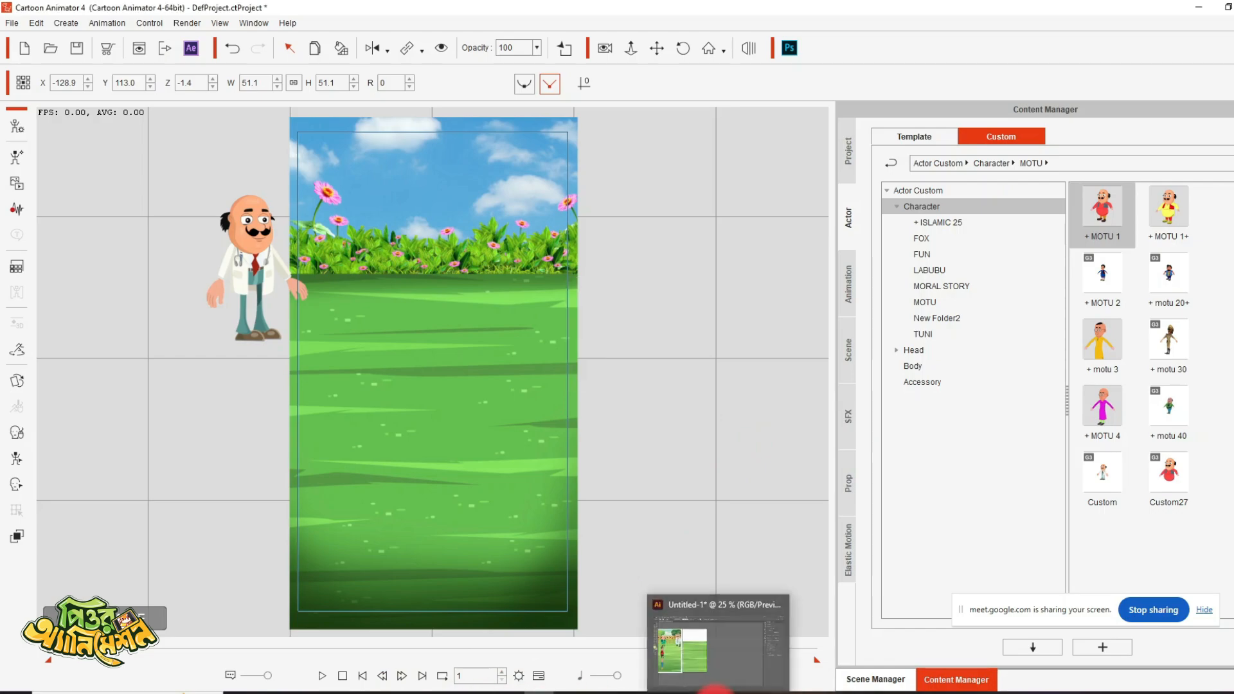
{"action": "left_click", "coordinate": [719, 692]}
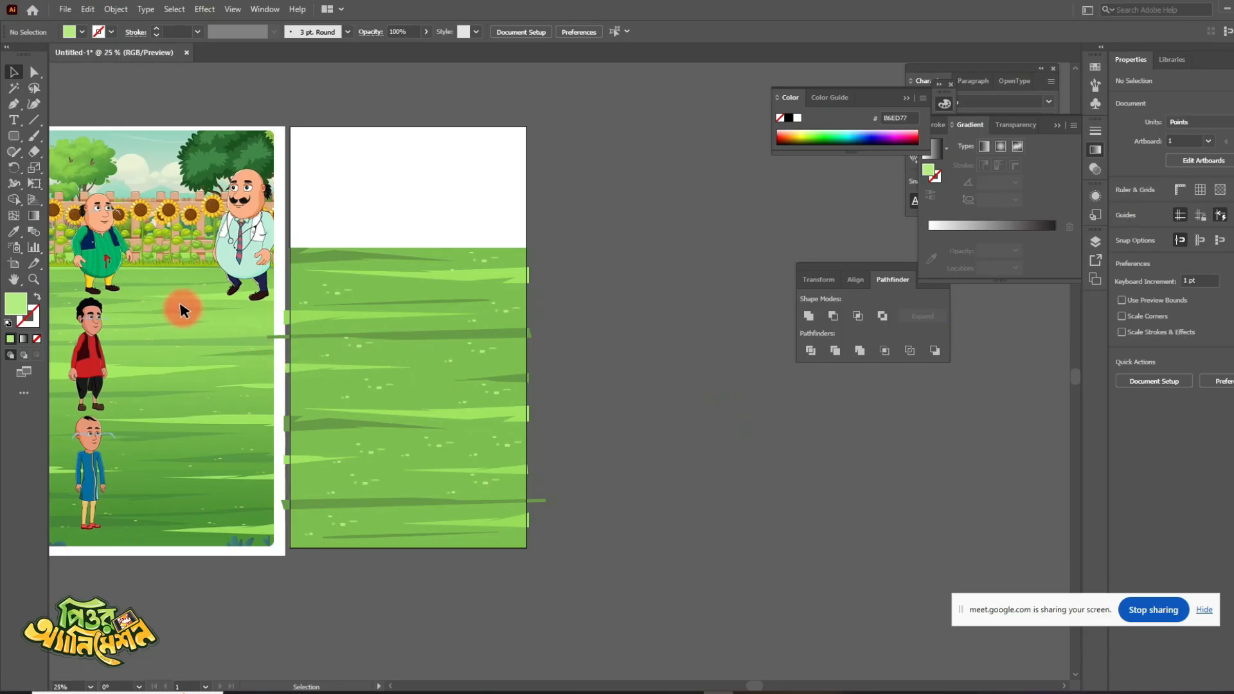
{"action": "left_click_drag", "start_coordinate": [189, 309], "coordinate": [463, 332]}
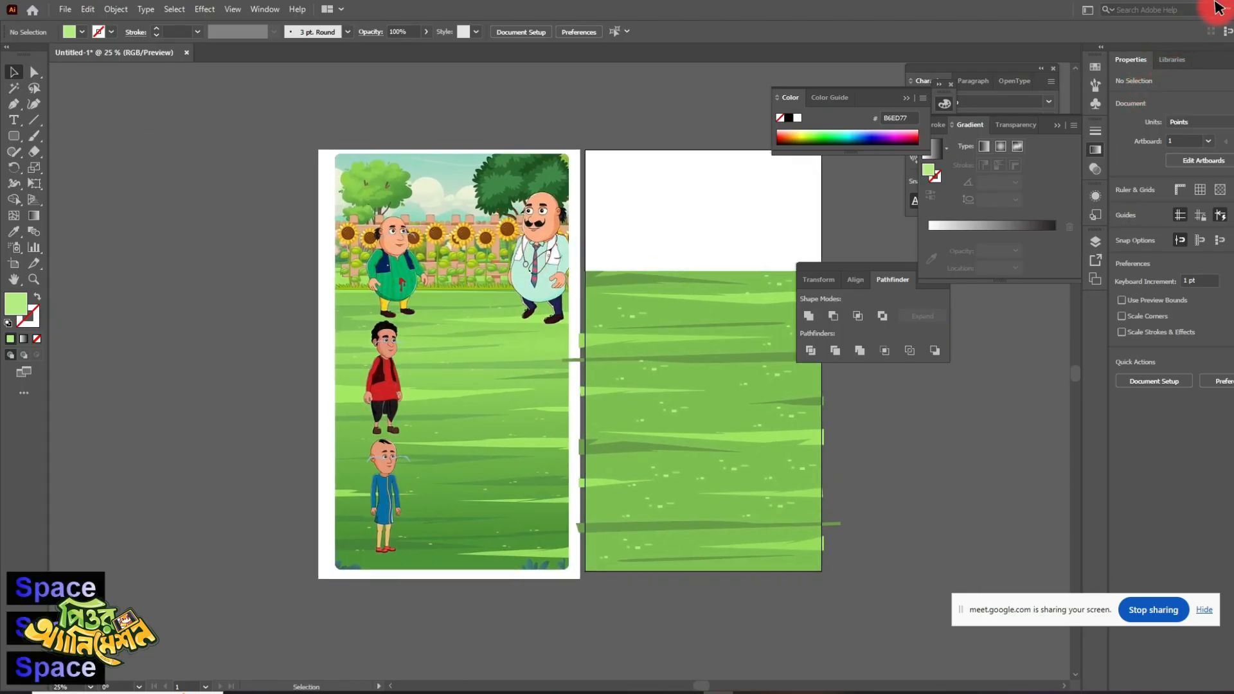
{"action": "left_click", "coordinate": [1226, 8]}
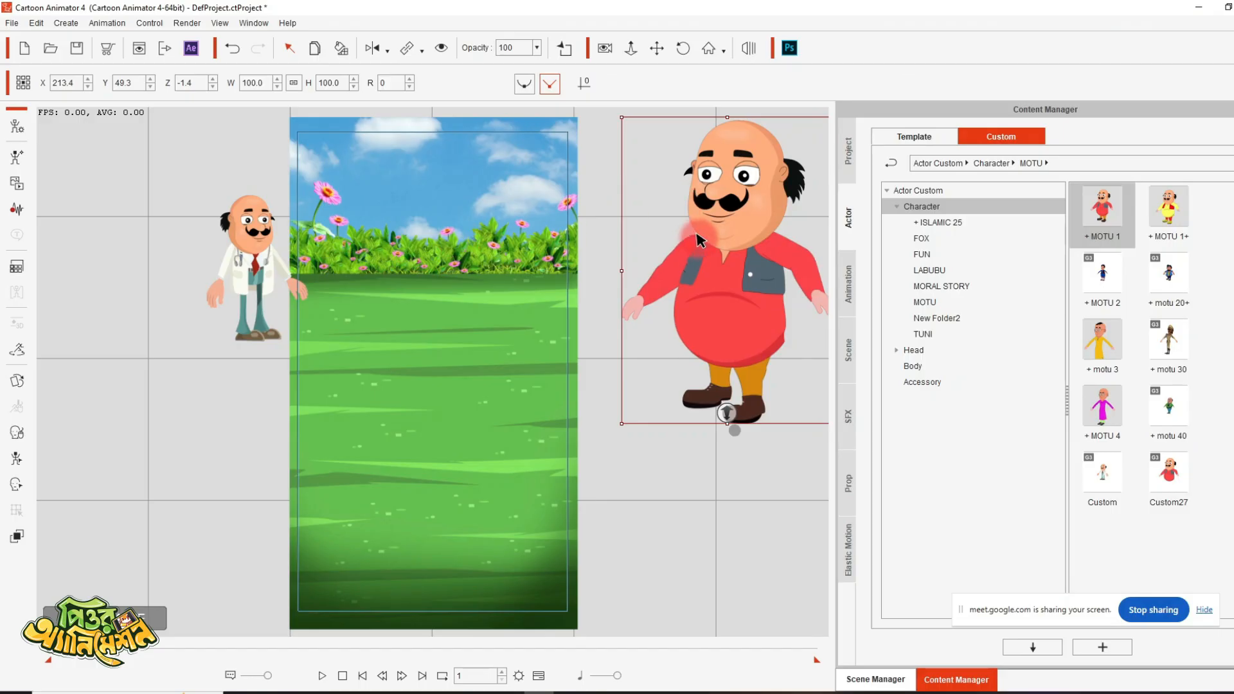
- Scale the MOTU 1 character to about 49.9% and place it in the frame's upper right at about X 50.8, Y 121.9
{"action": "left_click_drag", "start_coordinate": [732, 215], "coordinate": [518, 220]}
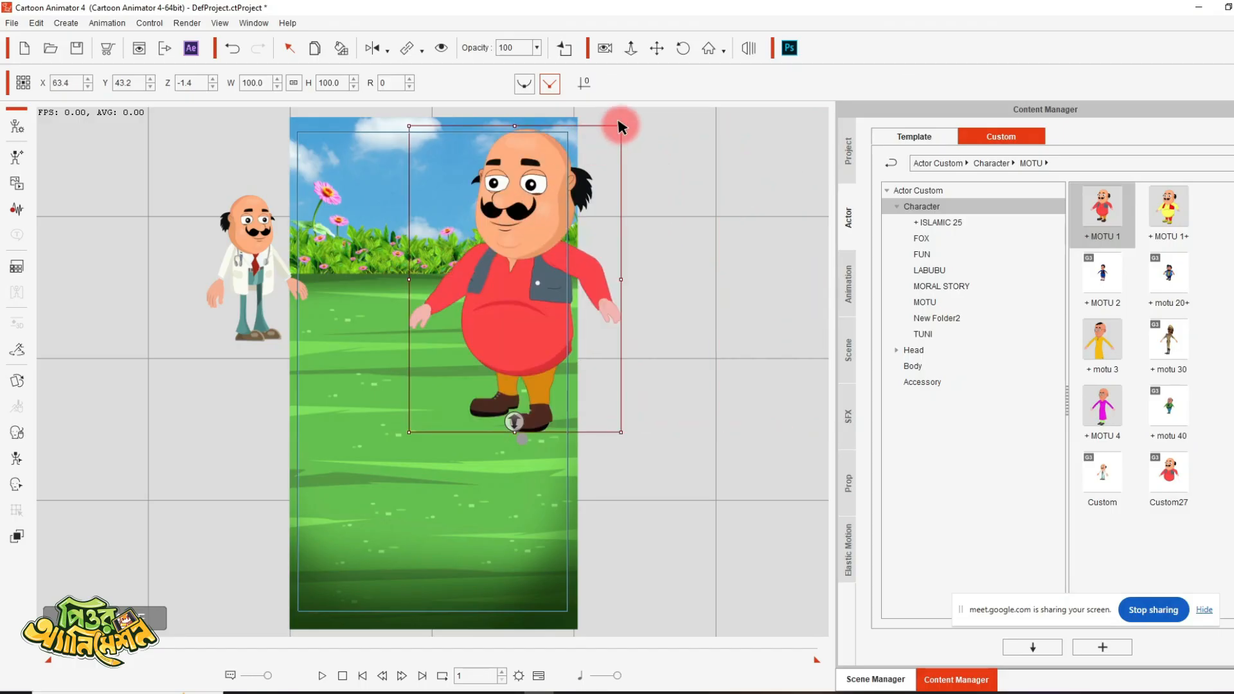
{"action": "left_click_drag", "start_coordinate": [621, 126], "coordinate": [527, 216]}
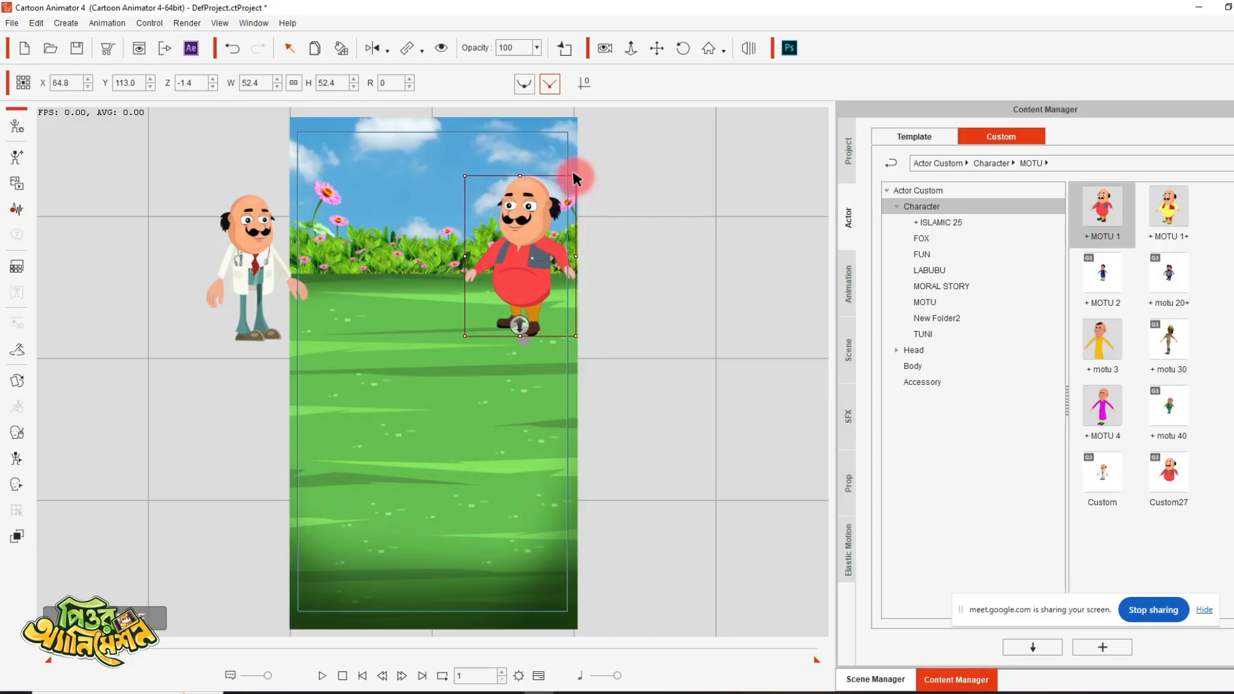
{"action": "left_click_drag", "start_coordinate": [574, 178], "coordinate": [569, 185]}
{"action": "left_click_drag", "start_coordinate": [529, 232], "coordinate": [513, 221]}
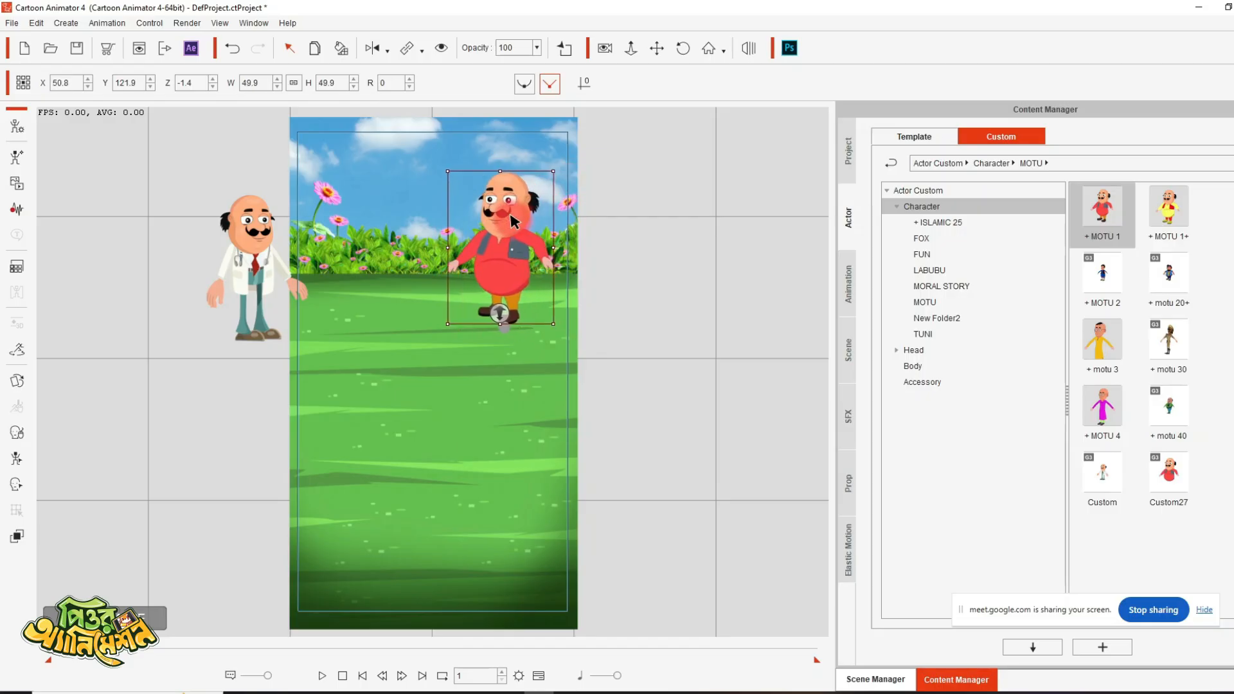
{"action": "left_click", "coordinate": [662, 273]}
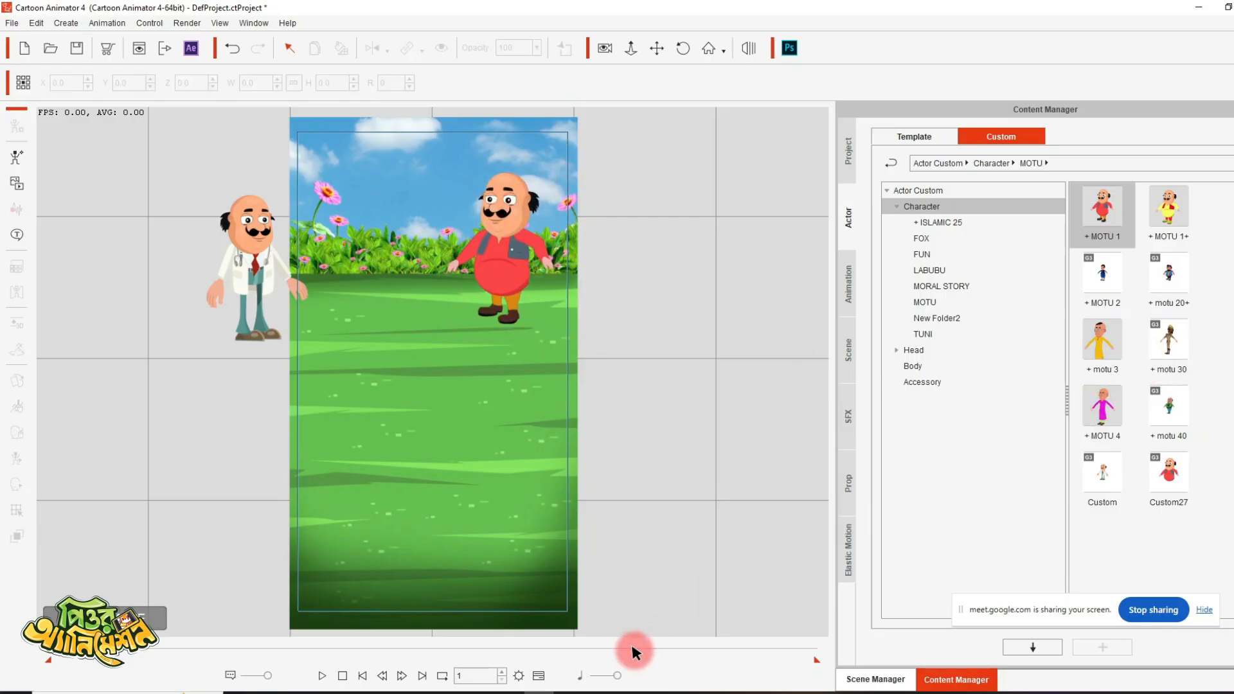
- Add the + MOTU 2 character, scale it to about 47.4% and place it below MOTU 1 at about X 51.4, Y 30.0
{"action": "left_click", "coordinate": [724, 692]}
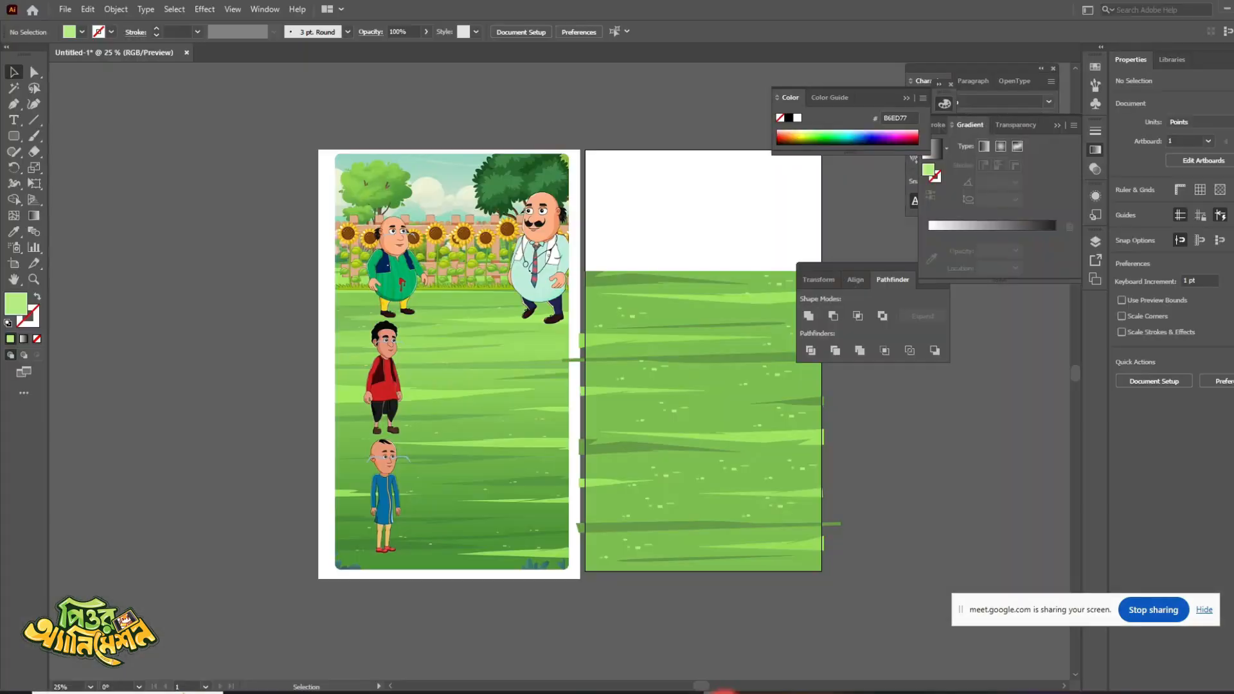
{"action": "left_click", "coordinate": [724, 692]}
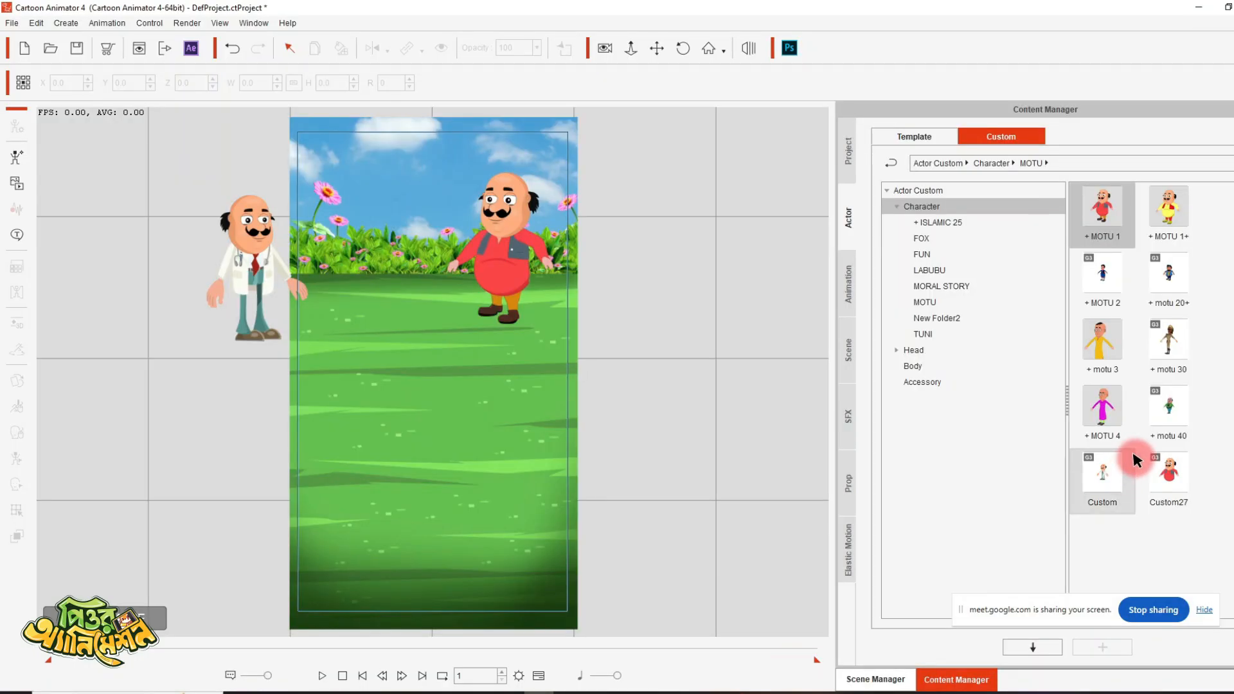
{"action": "left_click", "coordinate": [1113, 274]}
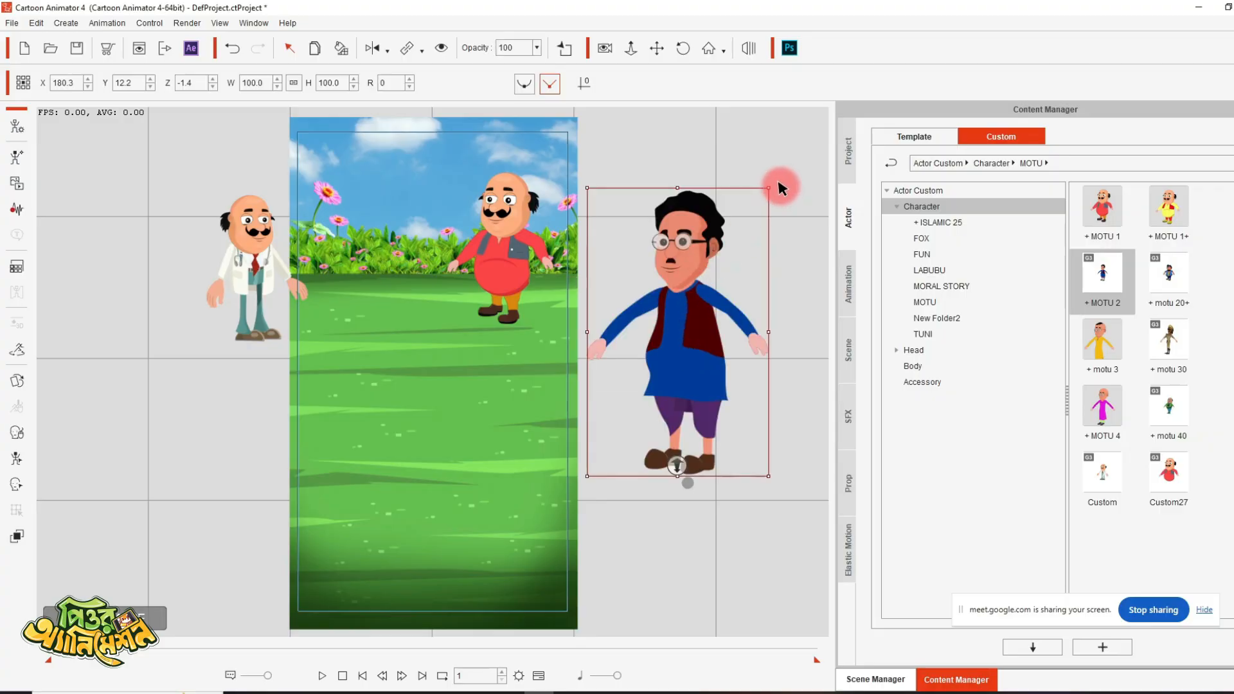
{"action": "left_click_drag", "start_coordinate": [771, 190], "coordinate": [734, 314]}
{"action": "left_click_drag", "start_coordinate": [690, 381], "coordinate": [508, 397]}
{"action": "left_click_drag", "start_coordinate": [551, 331], "coordinate": [518, 359]}
- Reduce the MOTU 1 character to about 43.0% and raise it to about Y 129.4
{"action": "left_click", "coordinate": [516, 206]}
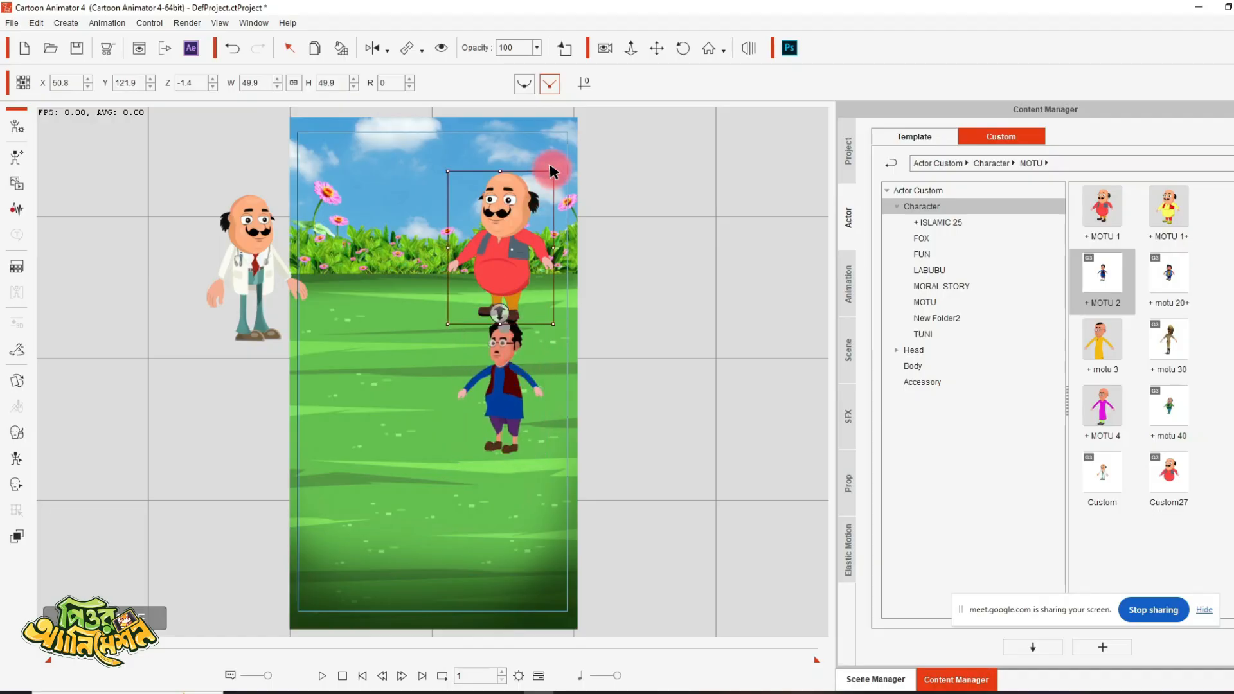
{"action": "left_click_drag", "start_coordinate": [549, 170], "coordinate": [547, 186]}
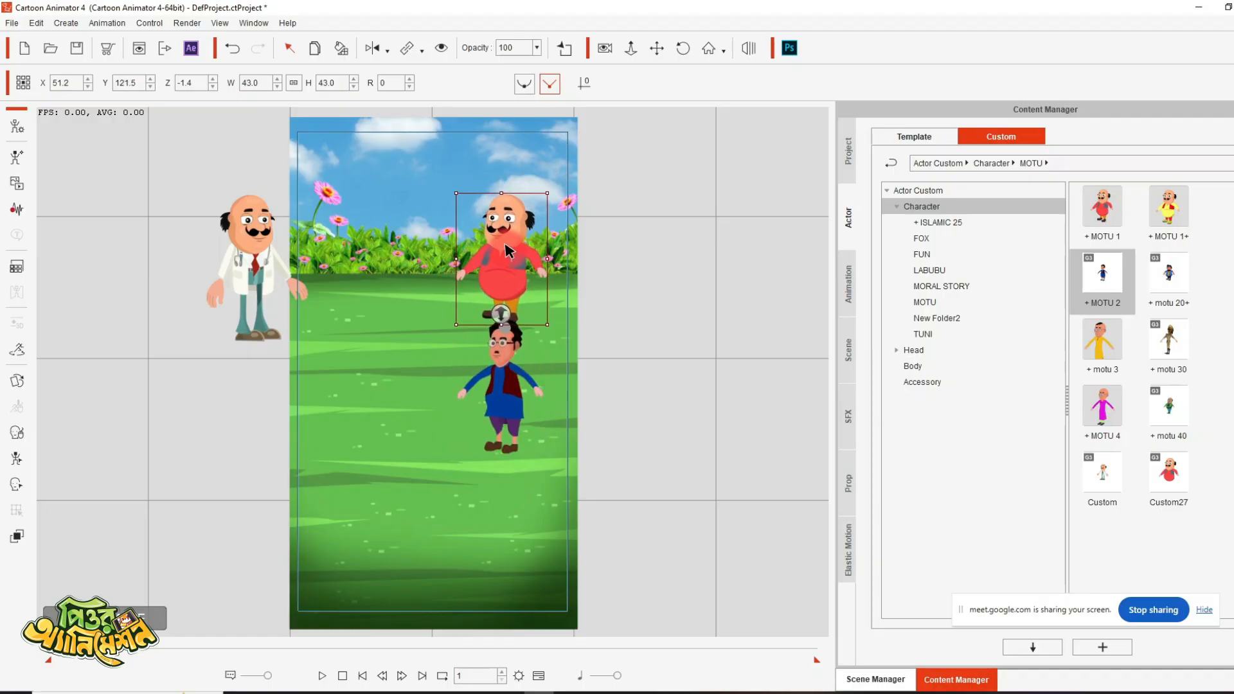
{"action": "left_click_drag", "start_coordinate": [508, 243], "coordinate": [508, 240]}
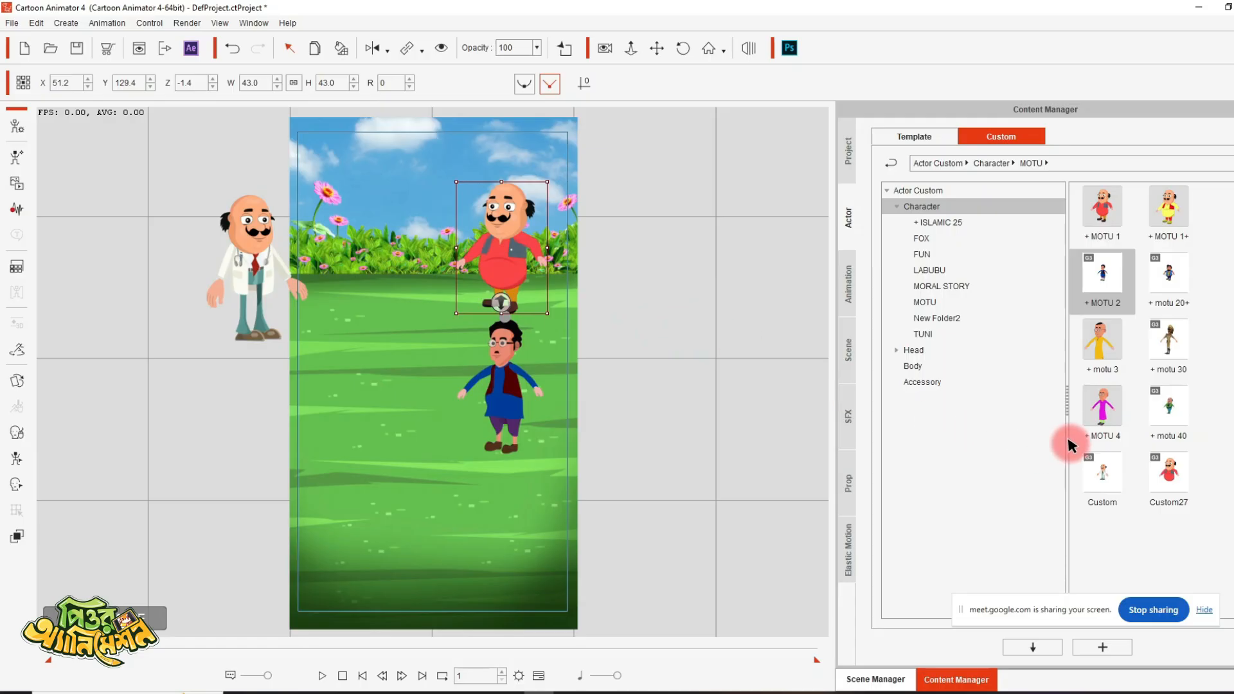
- Add the + motu 3 character, scale it to about 39.5% and place it below MOTU 2 at about X 47.6, Y -69.1
{"action": "left_click", "coordinate": [1102, 342]}
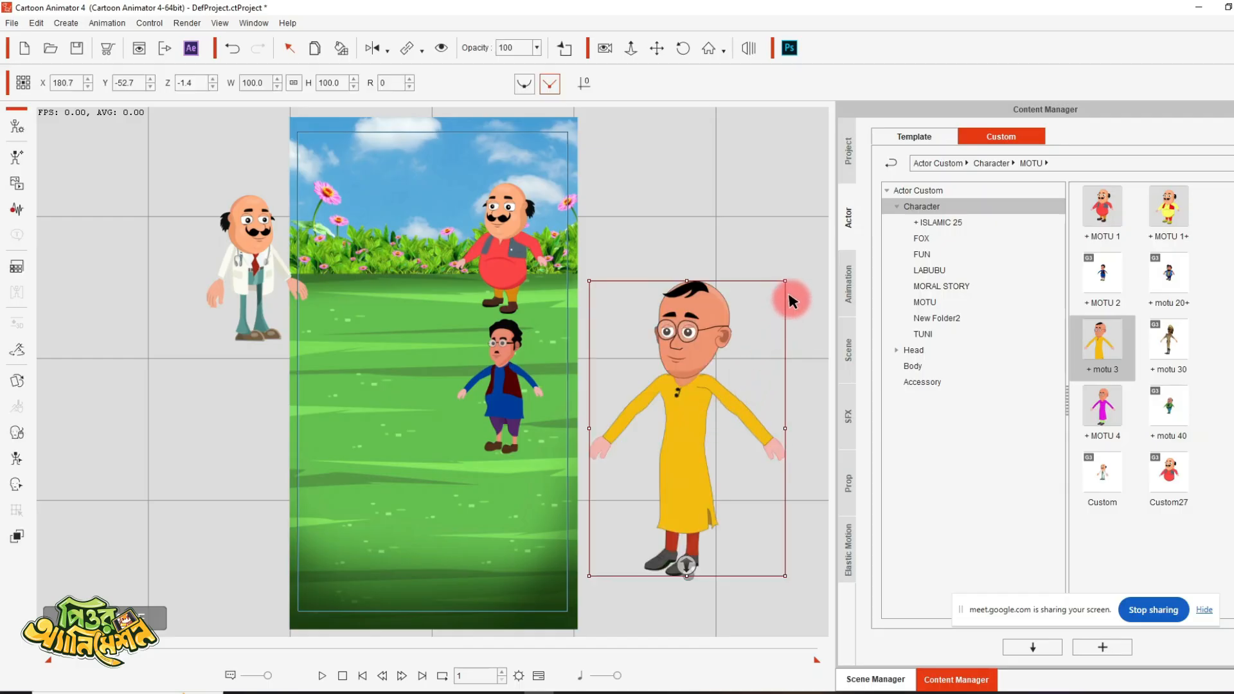
{"action": "left_click_drag", "start_coordinate": [785, 281], "coordinate": [500, 499]}
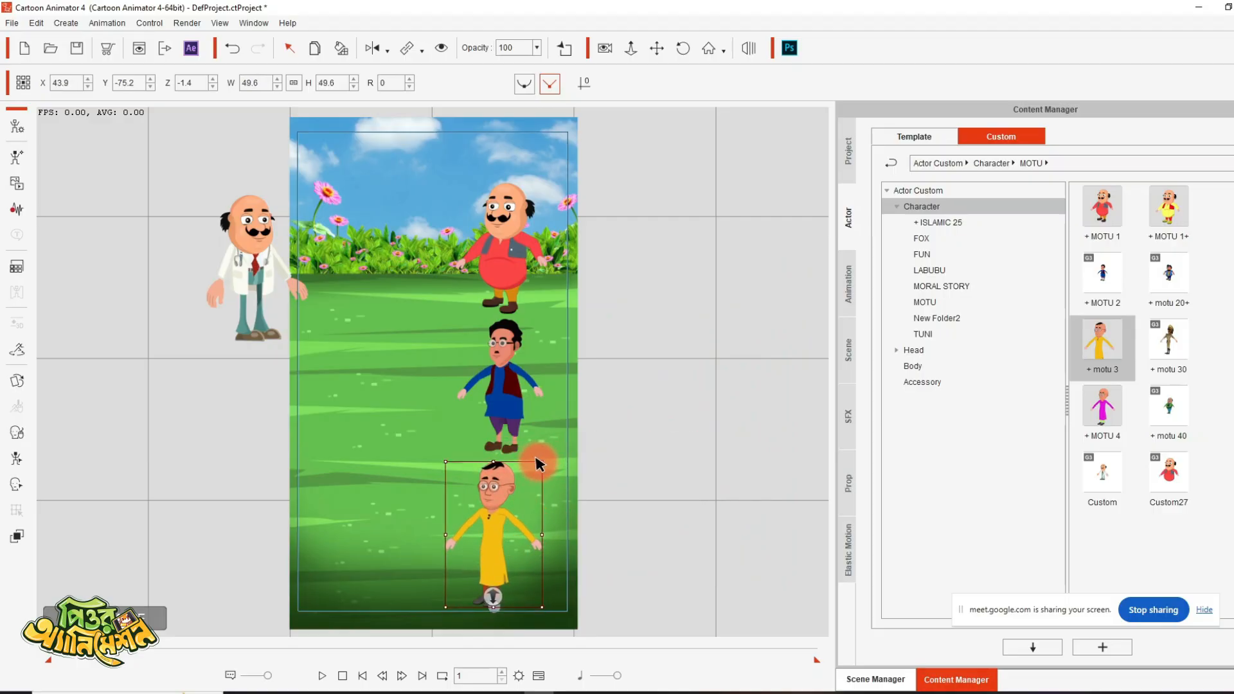
{"action": "left_click_drag", "start_coordinate": [537, 460], "coordinate": [538, 476]}
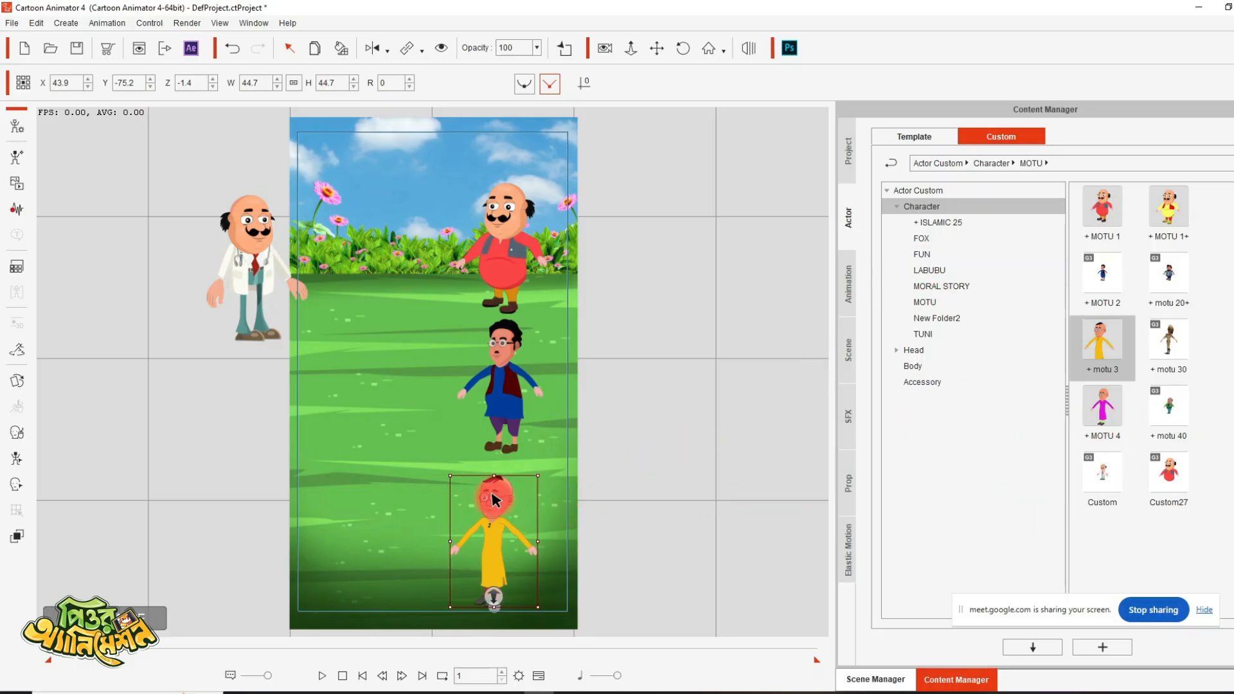
{"action": "left_click_drag", "start_coordinate": [495, 498], "coordinate": [502, 496]}
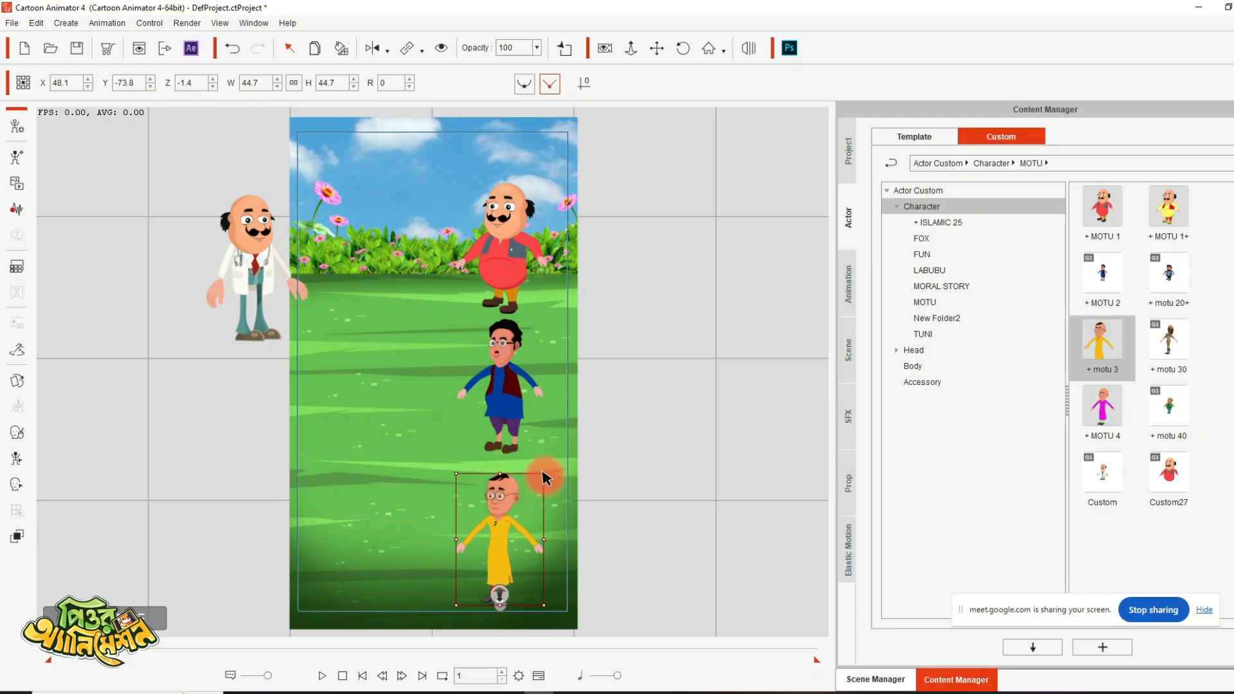
{"action": "left_click_drag", "start_coordinate": [543, 477], "coordinate": [538, 496]}
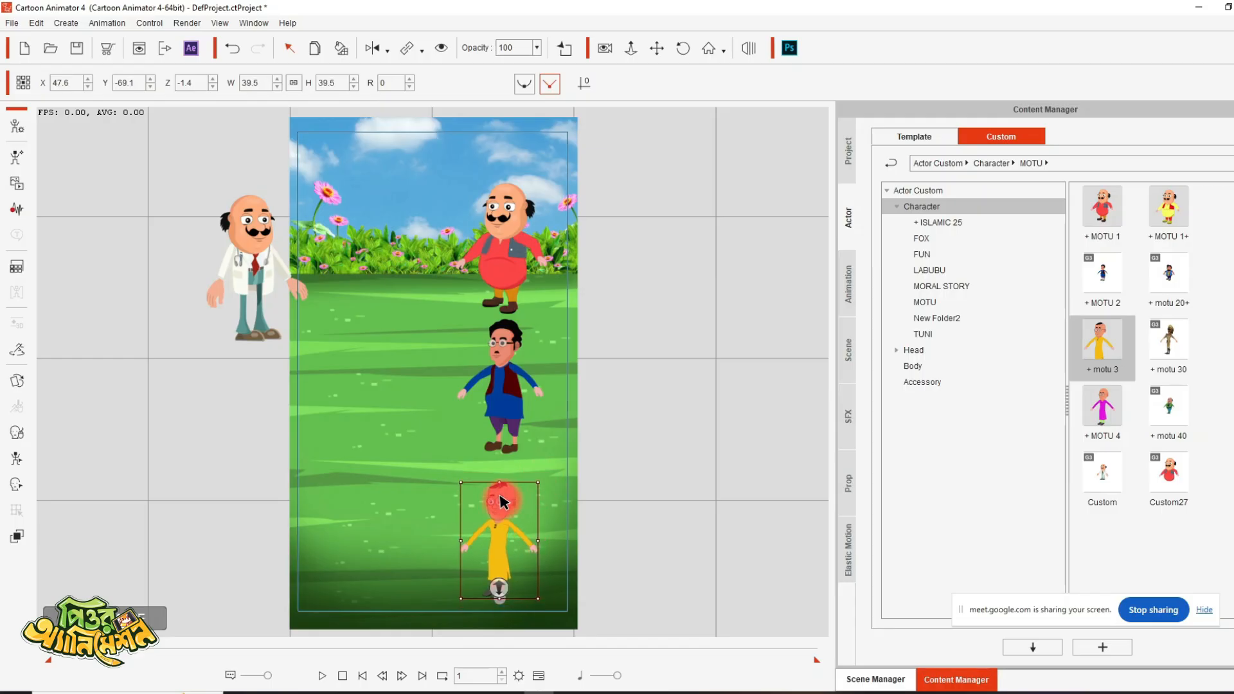
- Shift the blue-dressed character to about X 47.2, Y 24.9 and the yellow-dressed one to about X 45.3, Y -68.2
{"action": "left_click", "coordinate": [509, 368]}
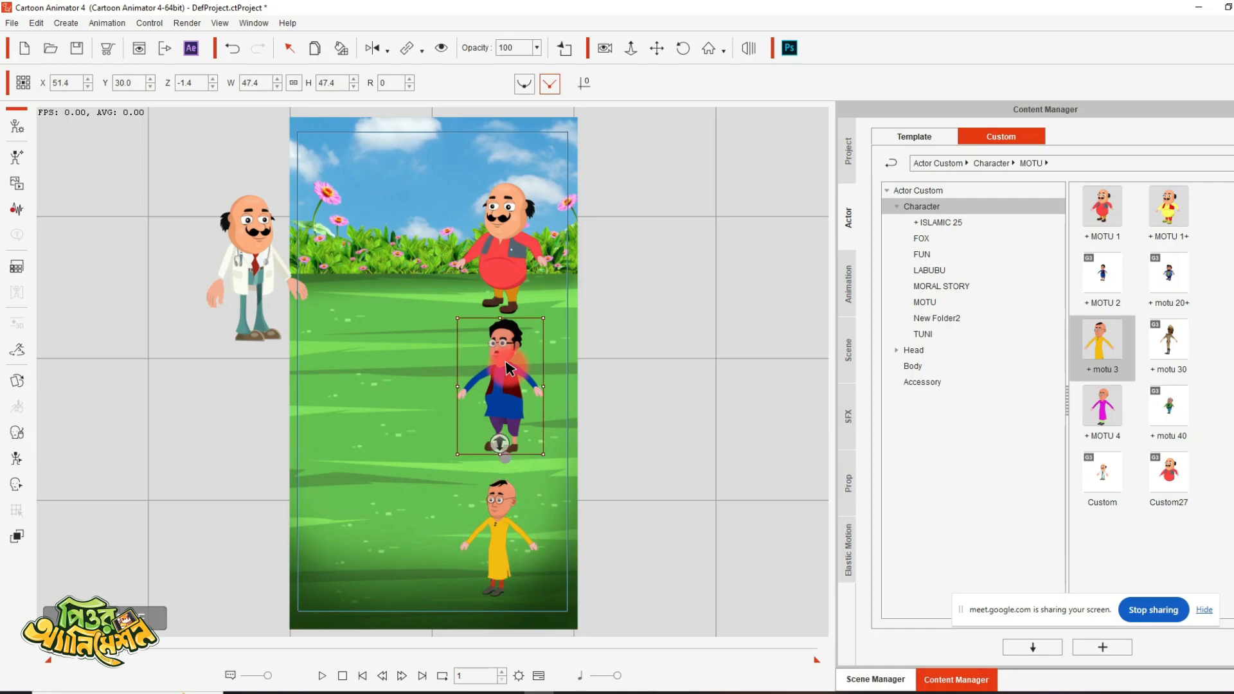
{"action": "left_click_drag", "start_coordinate": [509, 367], "coordinate": [501, 375]}
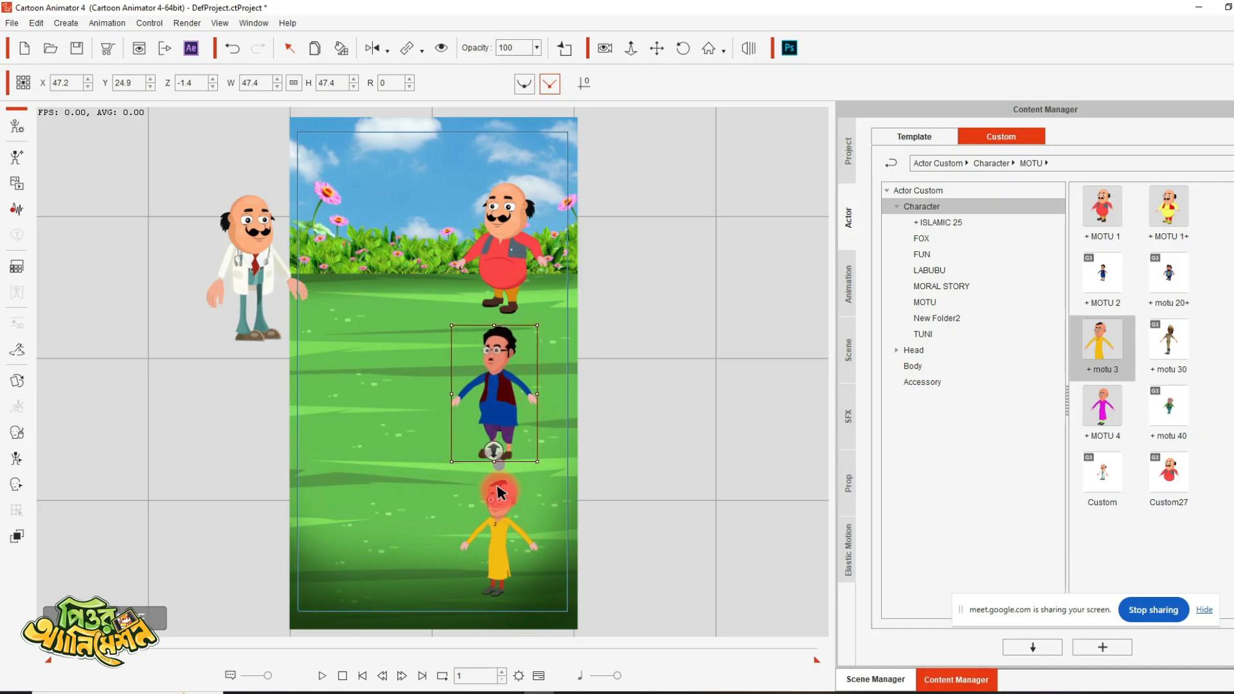
{"action": "left_click_drag", "start_coordinate": [499, 493], "coordinate": [496, 493]}
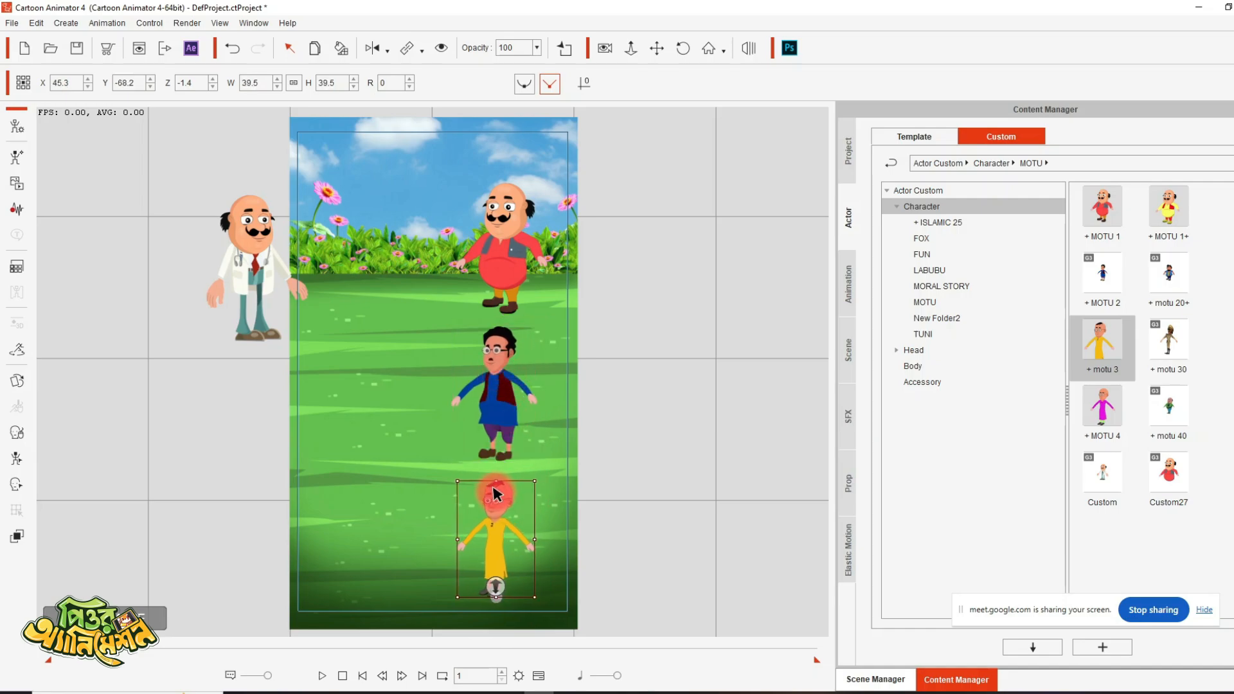
- Scale the red-dressed MOTU 1 character down to about 40.5%
{"action": "left_click", "coordinate": [676, 437]}
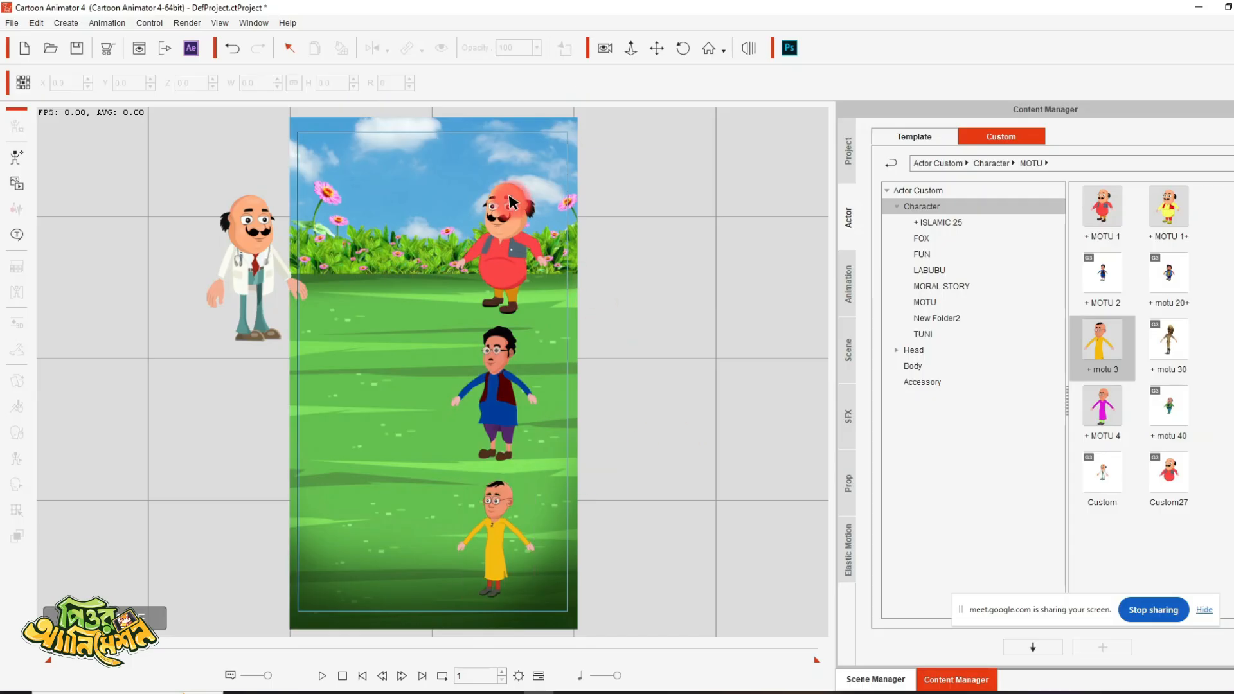
{"action": "left_click", "coordinate": [533, 184]}
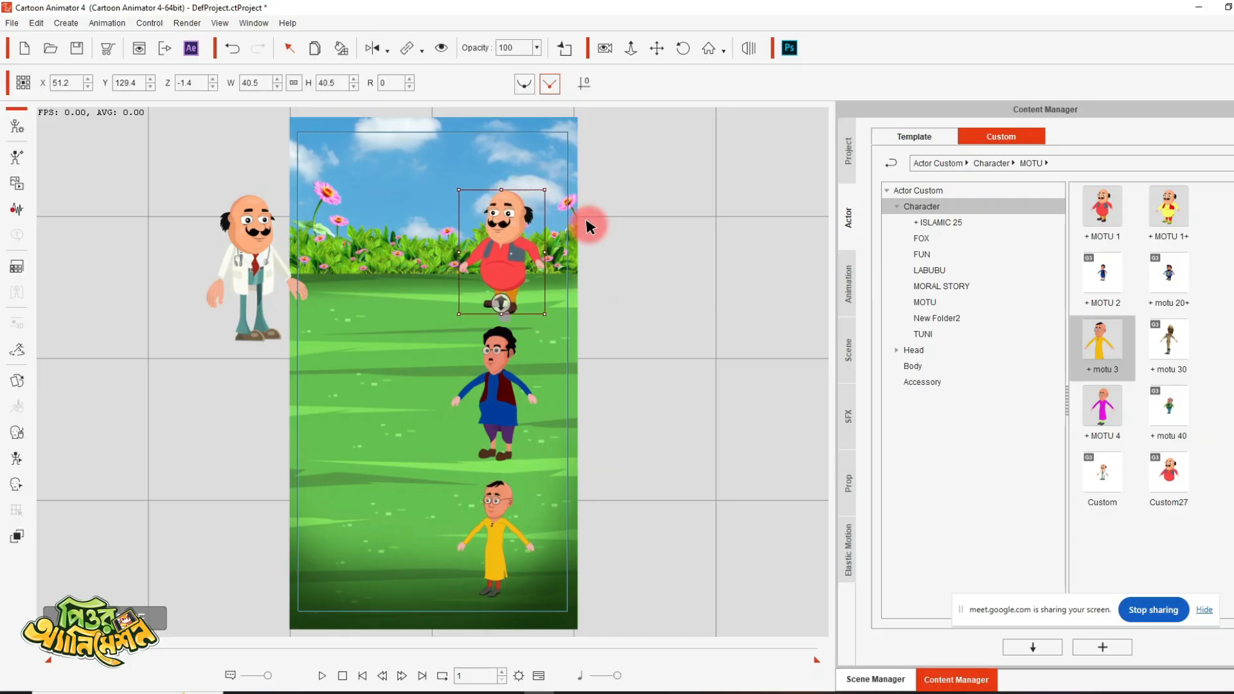
{"action": "left_click", "coordinate": [672, 302]}
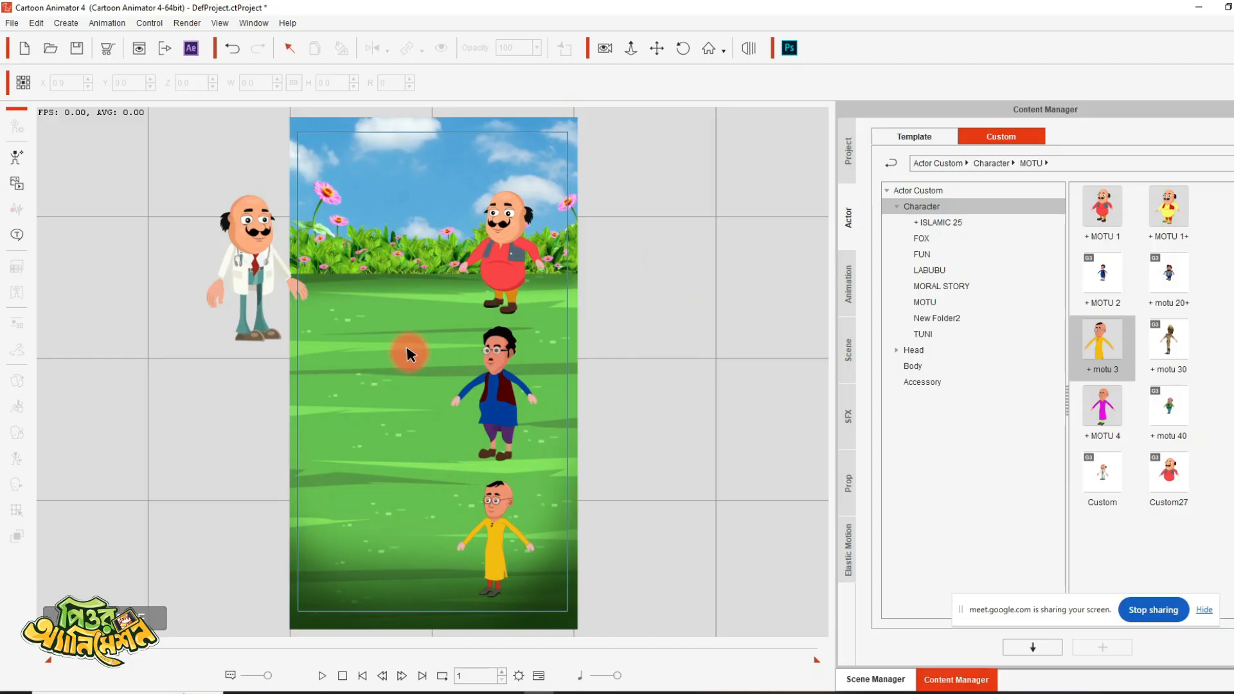
- Show the timeline with only the selected object's tracks, apply the motu-move stay action to the doctor and stop its playback
{"action": "left_click", "coordinate": [538, 675]}
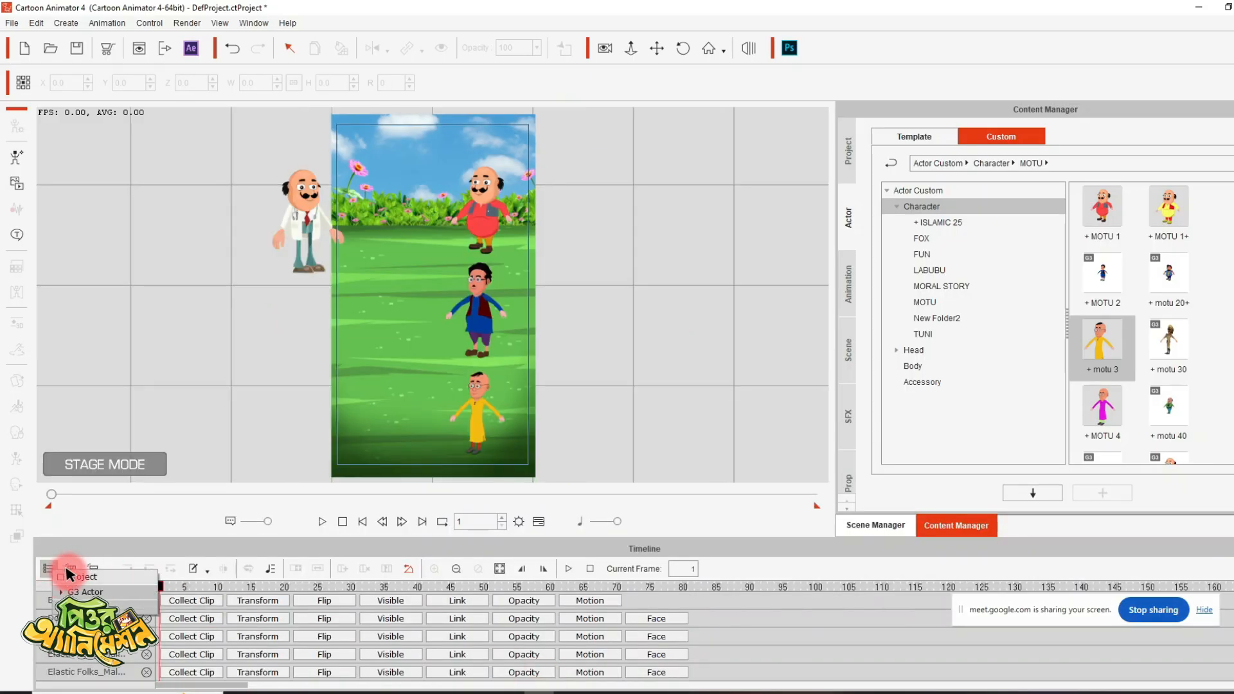
{"action": "left_click", "coordinate": [70, 569]}
{"action": "left_click", "coordinate": [296, 207]}
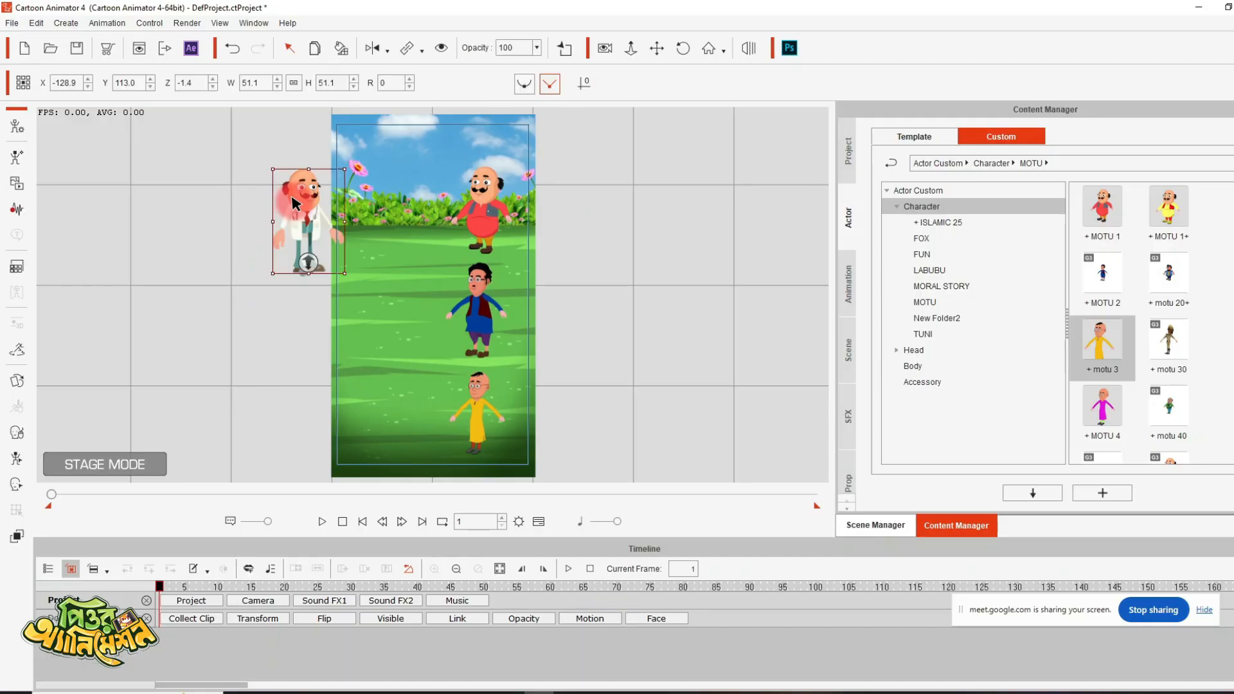
{"action": "right_click", "coordinate": [296, 207]}
{"action": "mouse_move", "coordinate": [418, 215]}
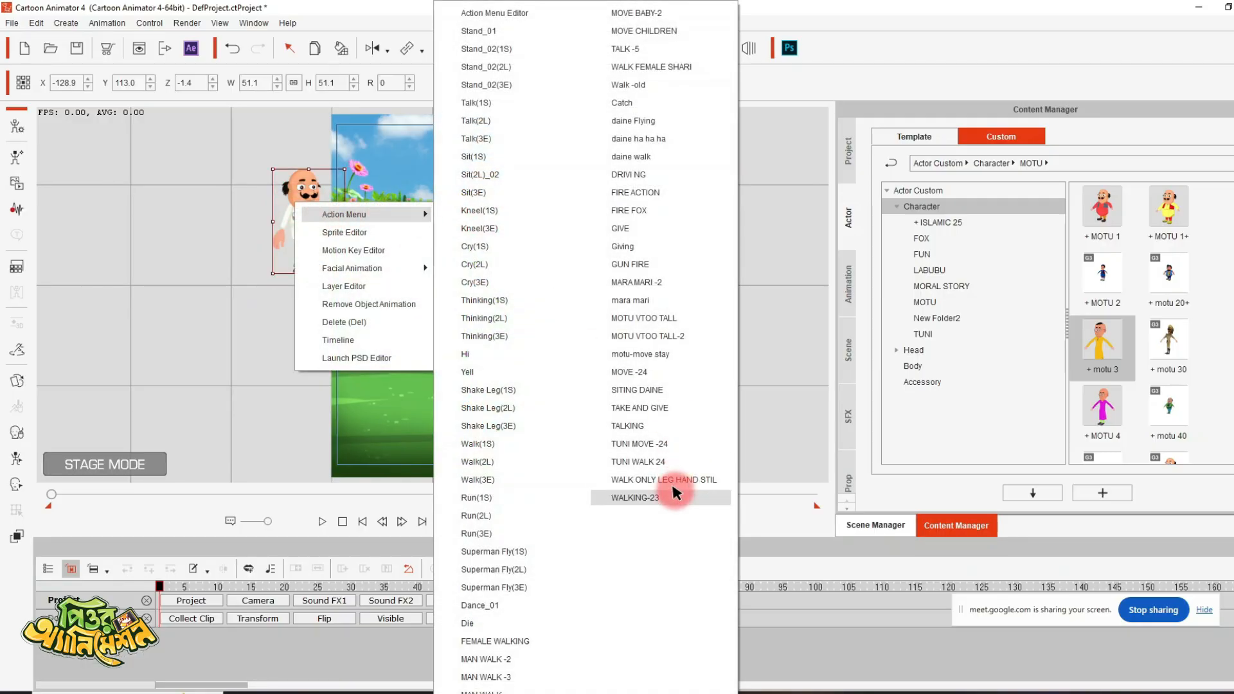
{"action": "left_click", "coordinate": [648, 354]}
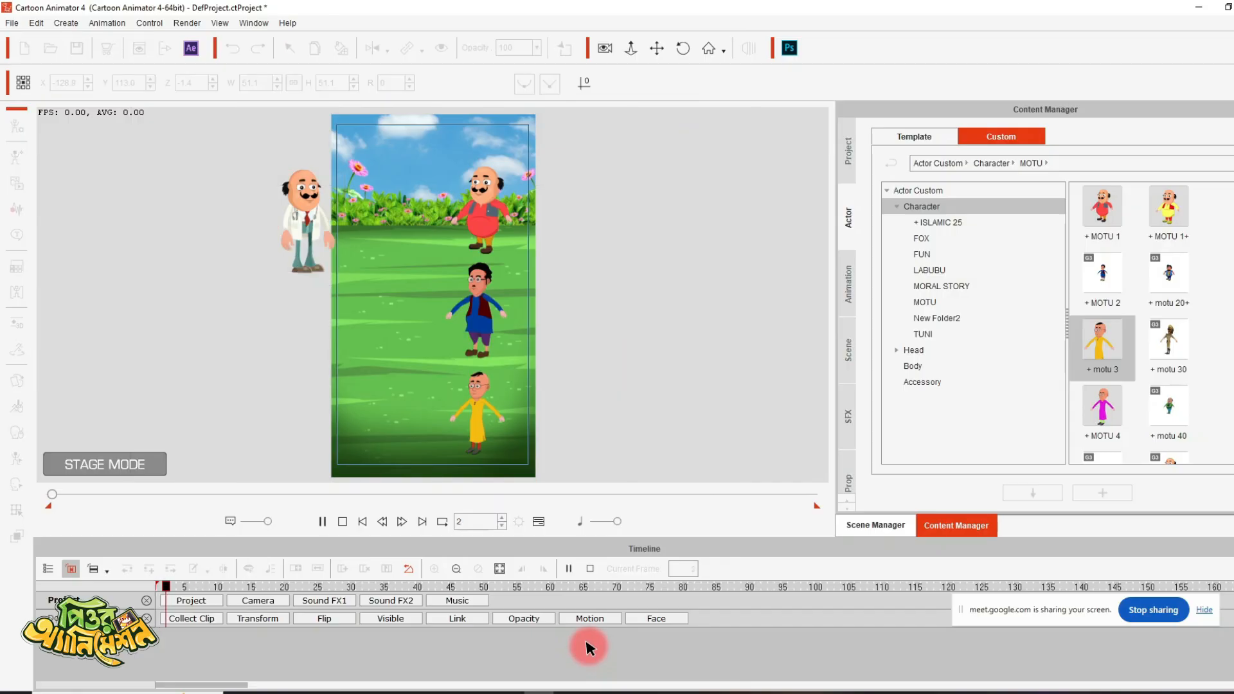
{"action": "key", "text": "space"}
- Extend the doctor's motu-move stay motion clip to the project's end and return to frame 1
{"action": "scroll", "coordinate": [278, 632], "scroll_direction": "down", "scroll_amount": 5}
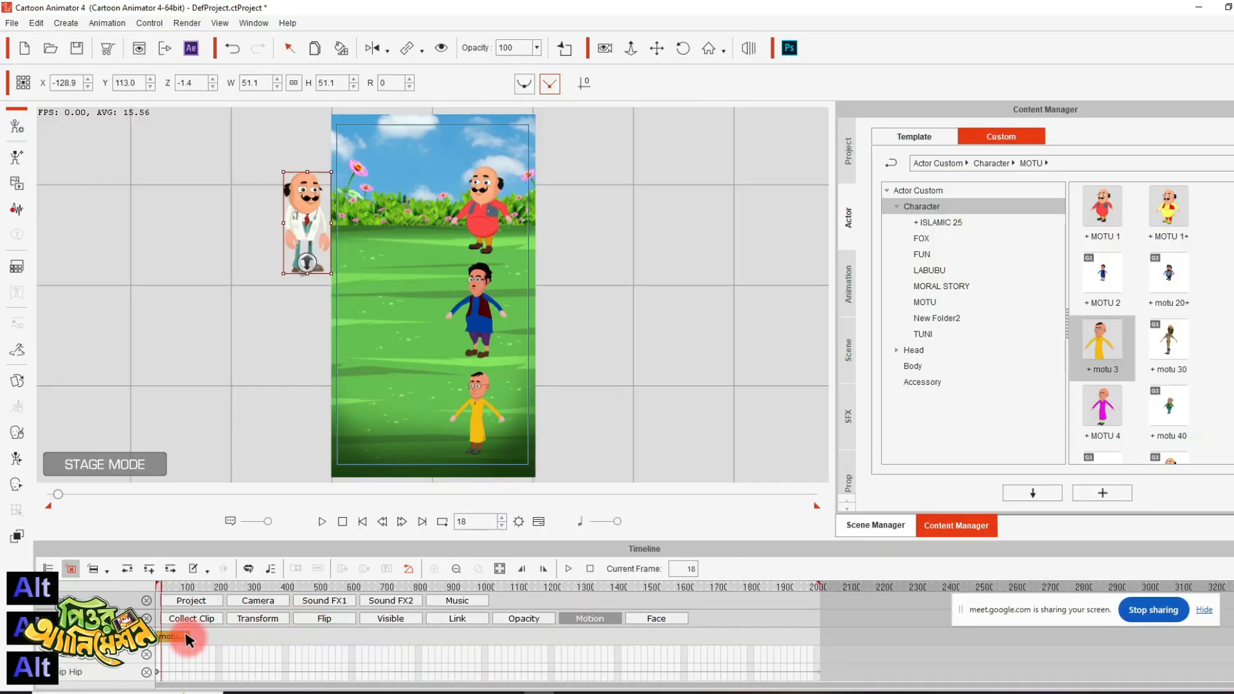
{"action": "left_click_drag", "start_coordinate": [193, 640], "coordinate": [1175, 638]}
{"action": "left_click", "coordinate": [362, 522]}
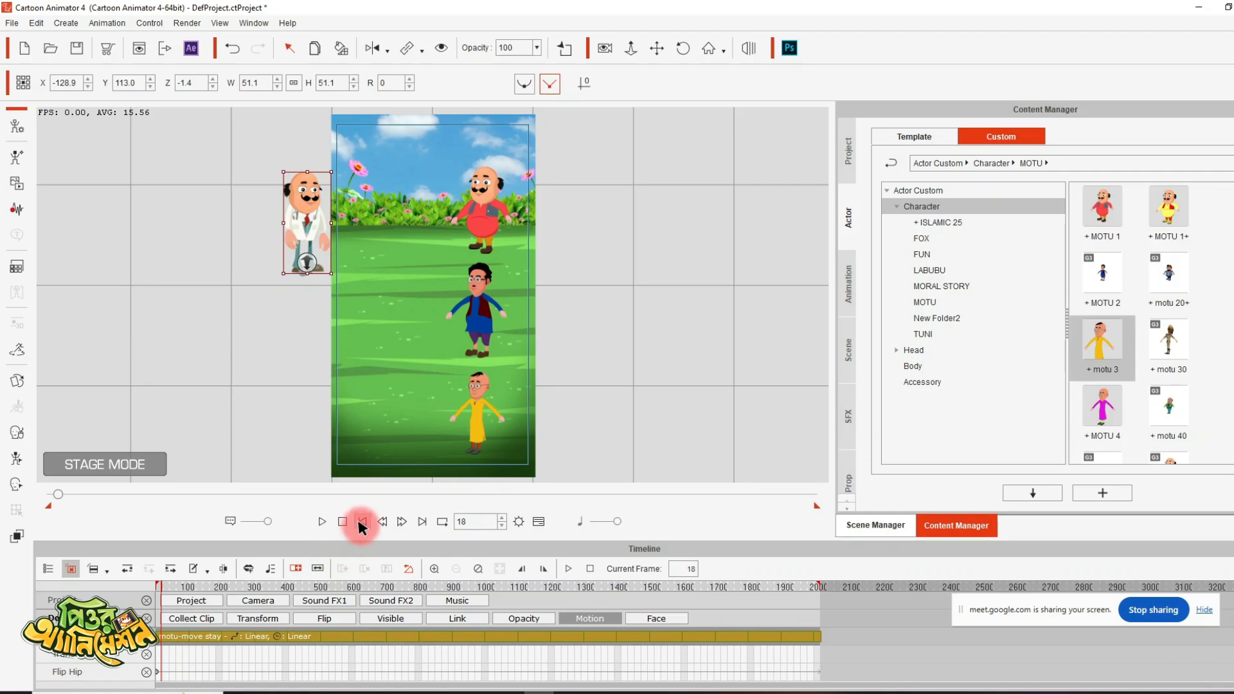
- Apply the motu-move stay action to the red-dressed character, extend its motion clip to the project's end and return to frame 1
{"action": "left_click", "coordinate": [482, 200]}
{"action": "right_click", "coordinate": [483, 202]}
{"action": "mouse_move", "coordinate": [571, 210]}
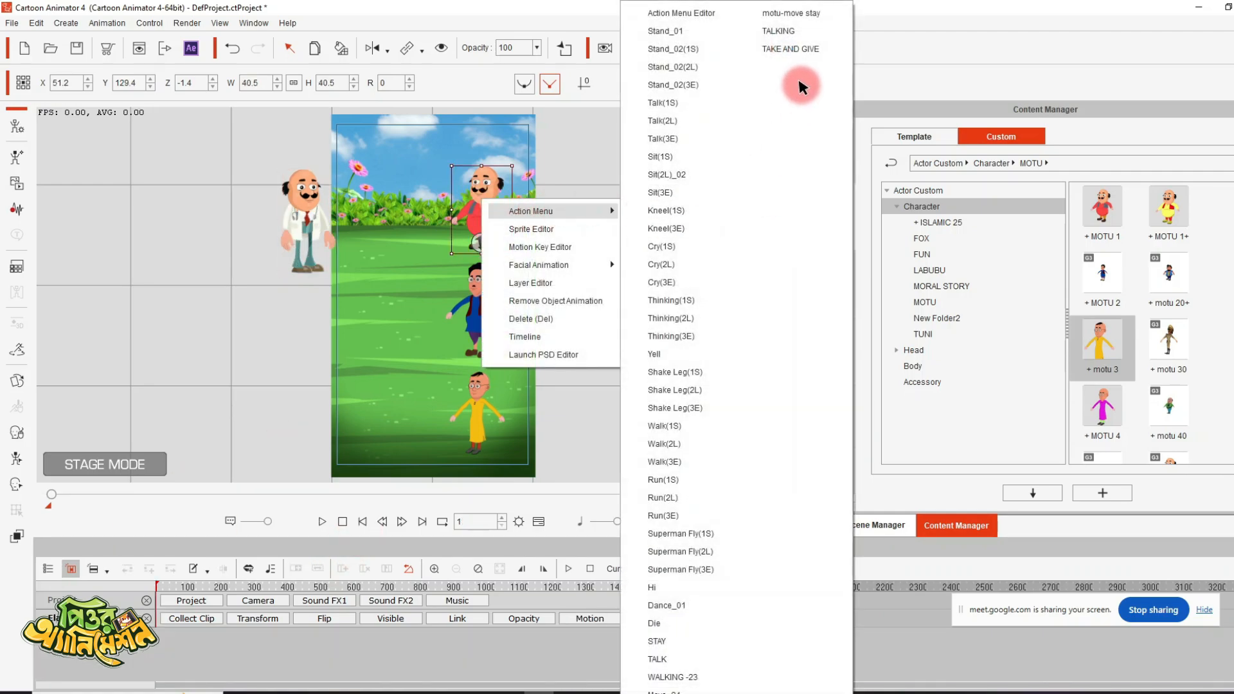
{"action": "left_click", "coordinate": [804, 13]}
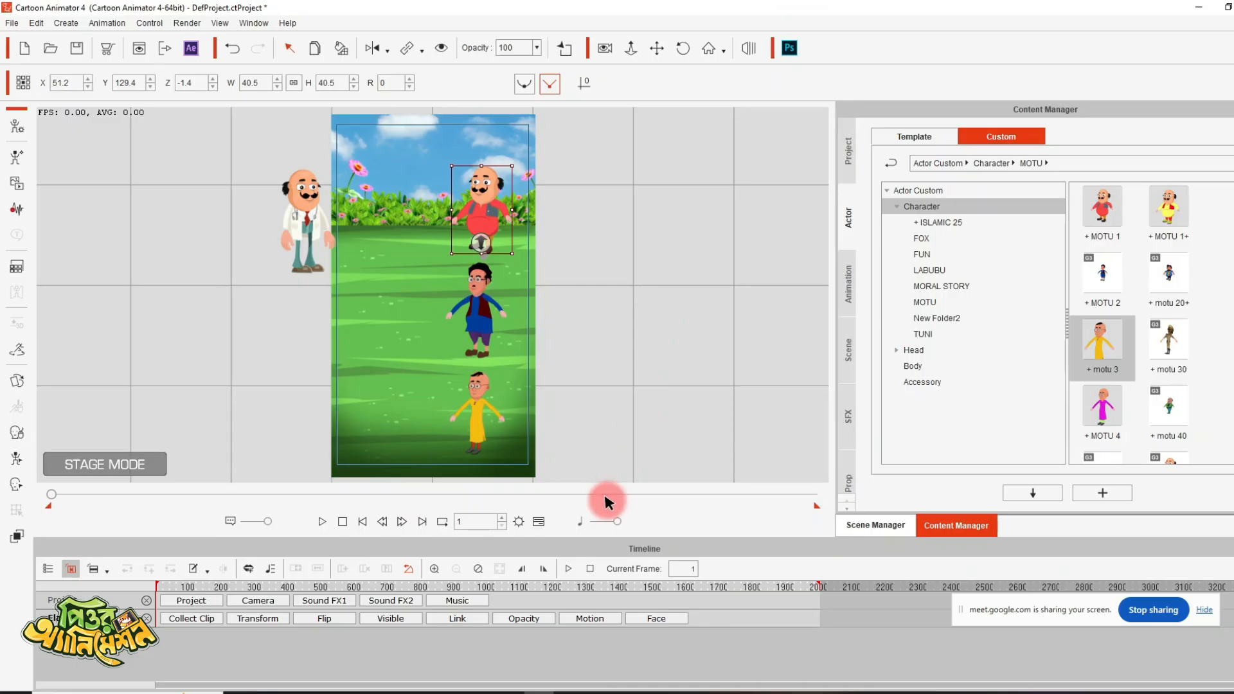
{"action": "key", "text": "space"}
{"action": "left_click", "coordinate": [590, 619]}
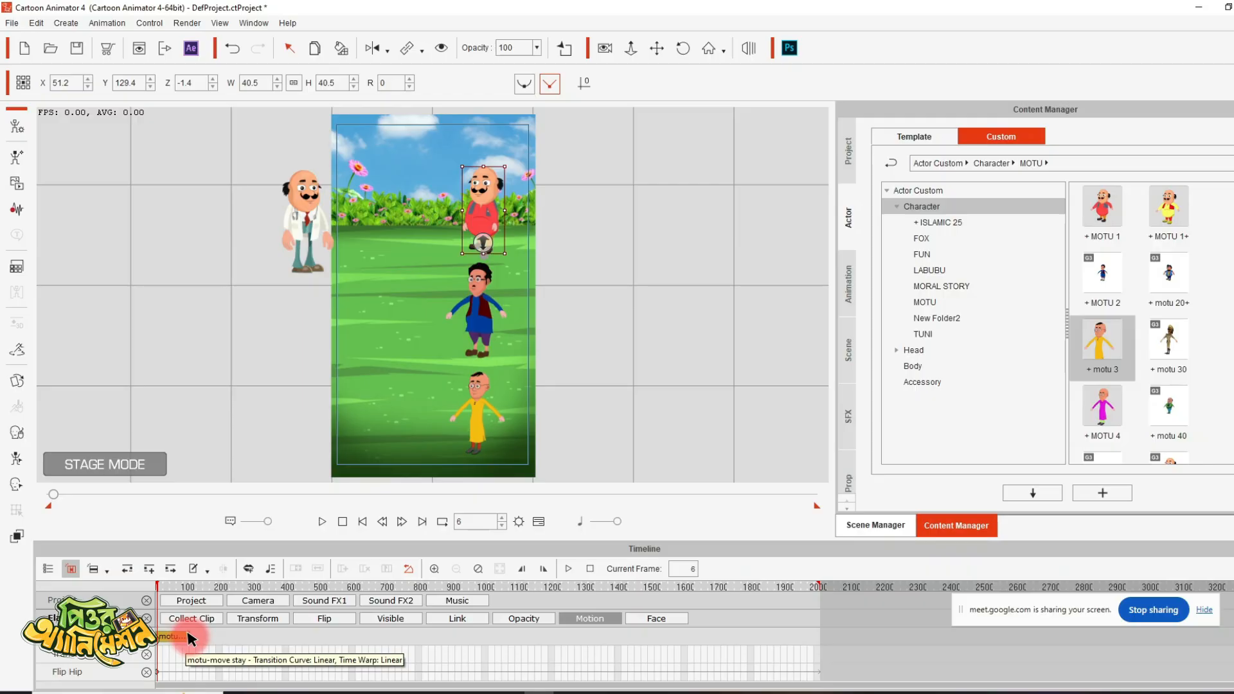
{"action": "left_click_drag", "start_coordinate": [188, 636], "coordinate": [1163, 630]}
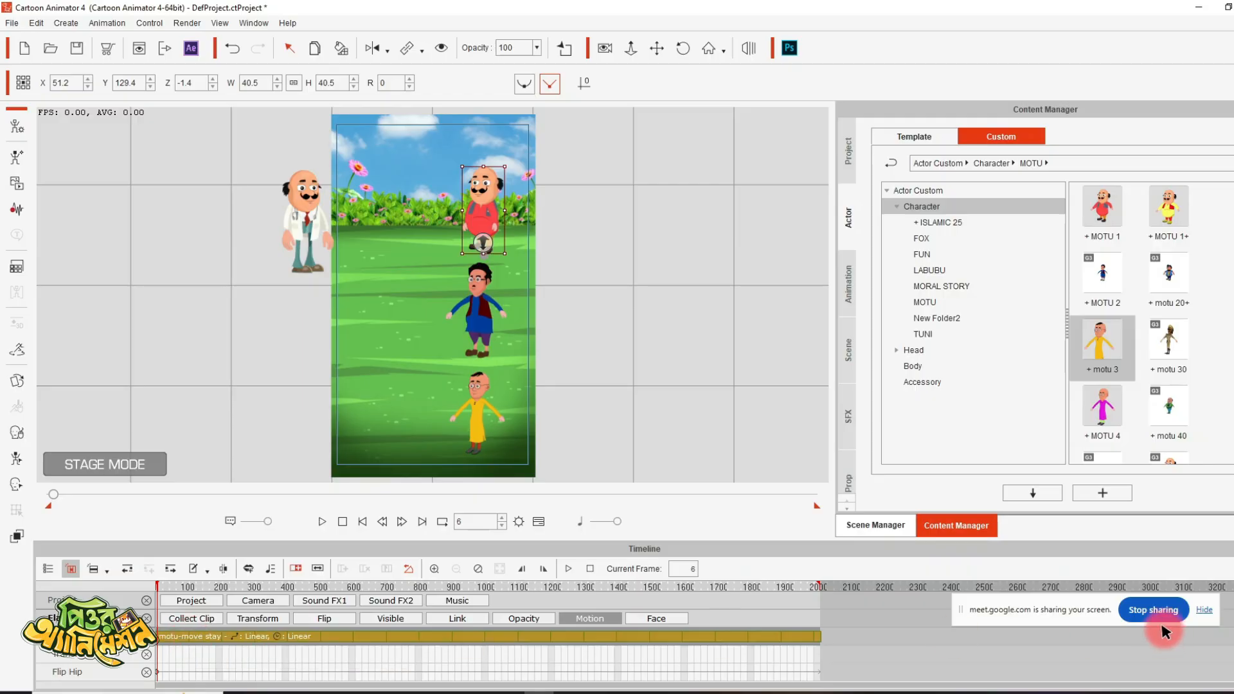
{"action": "left_click", "coordinate": [363, 521]}
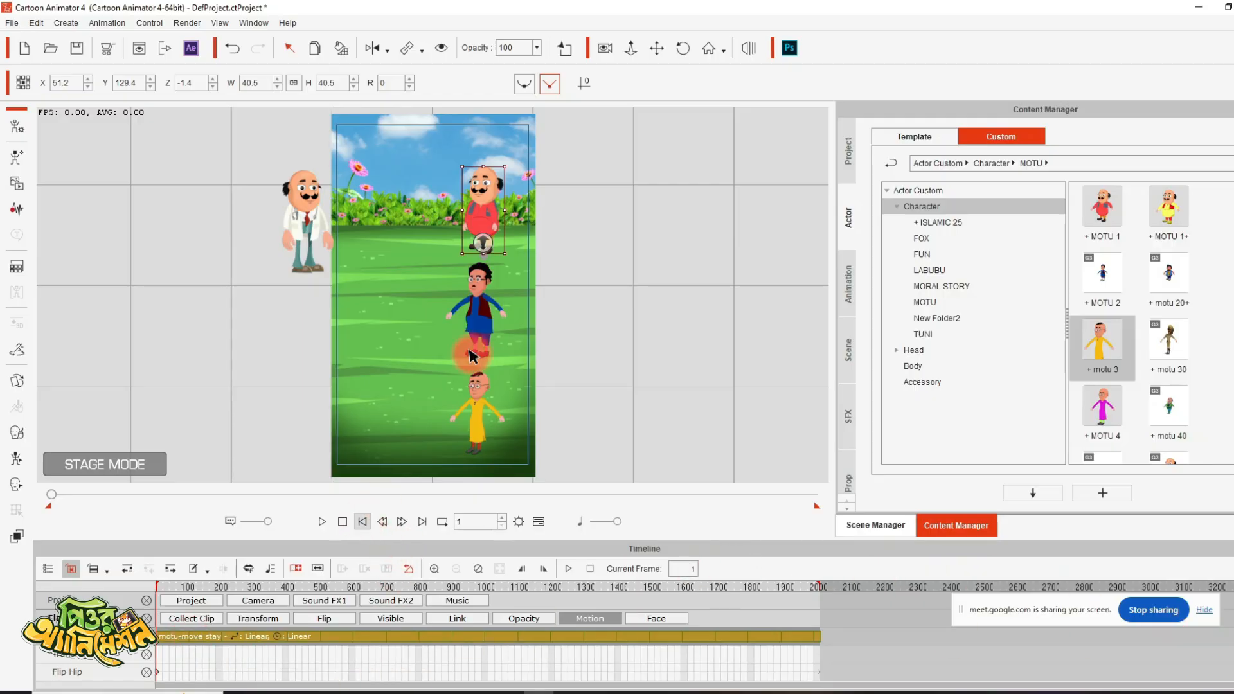
- Apply the motu-move stay action to the blue-dressed character and extend its motion clip to the project's end, returning to frame 1
{"action": "left_click", "coordinate": [472, 319]}
{"action": "right_click", "coordinate": [471, 319]}
{"action": "mouse_move", "coordinate": [559, 330]}
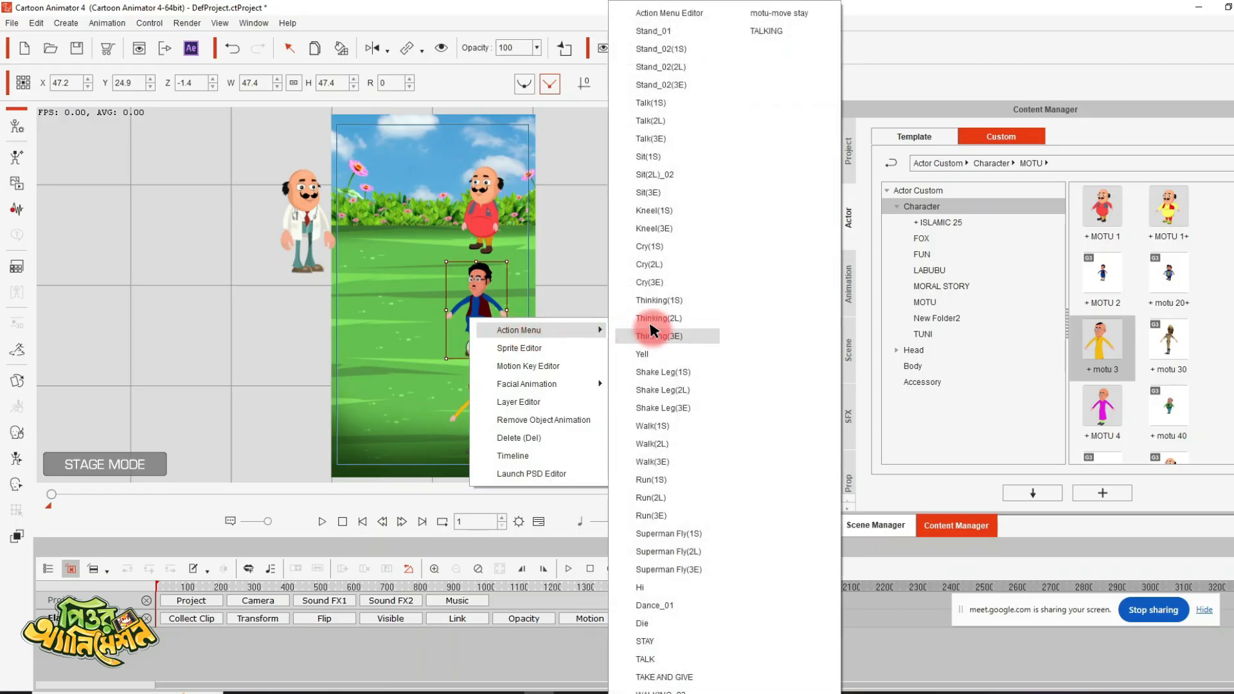
{"action": "left_click", "coordinate": [792, 18]}
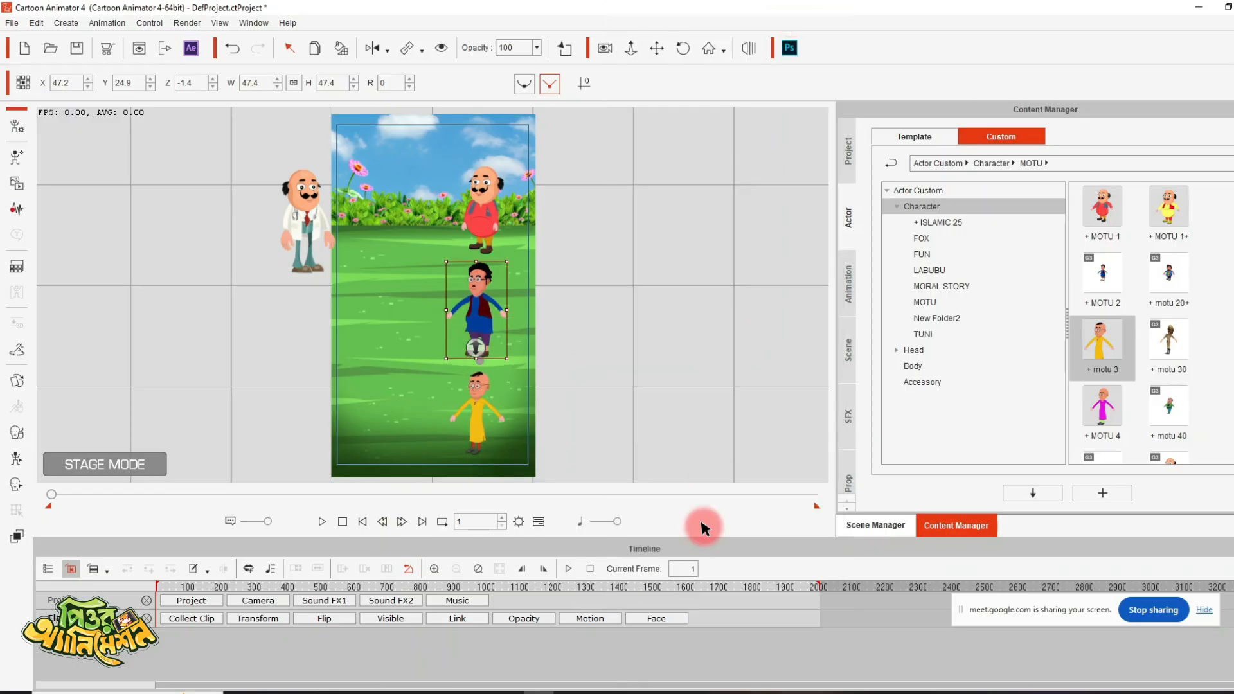
{"action": "key", "text": "space"}
{"action": "left_click", "coordinate": [595, 620]}
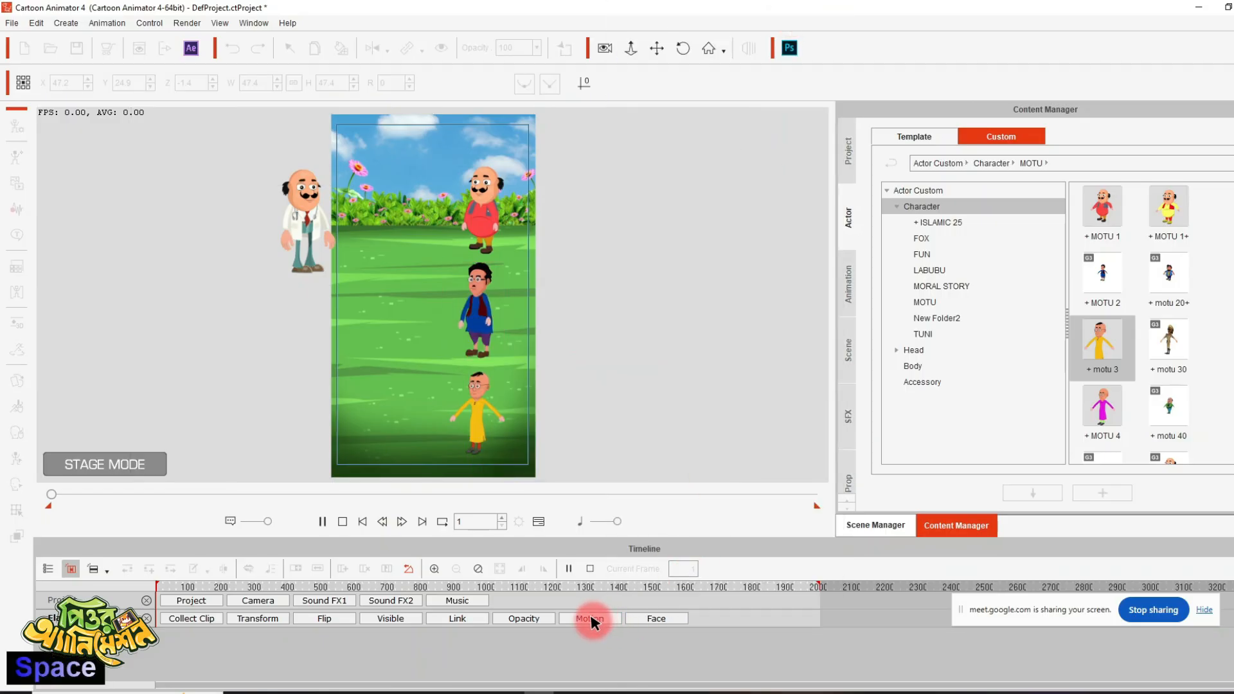
{"action": "left_click", "coordinate": [190, 638]}
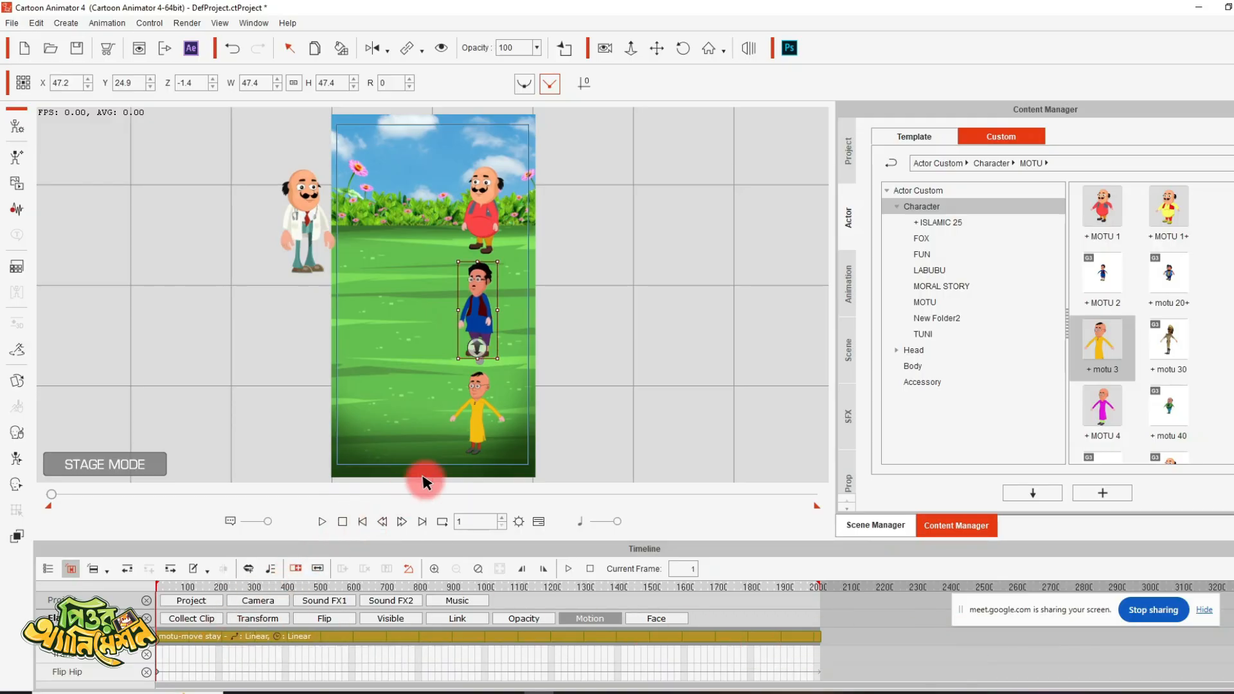
- Give the yellow-dressed character the motu-move stay action, stretch its motion clip to the project's end and go back to frame 1
{"action": "left_click", "coordinate": [474, 386]}
{"action": "right_click", "coordinate": [477, 389]}
{"action": "mouse_move", "coordinate": [559, 398]}
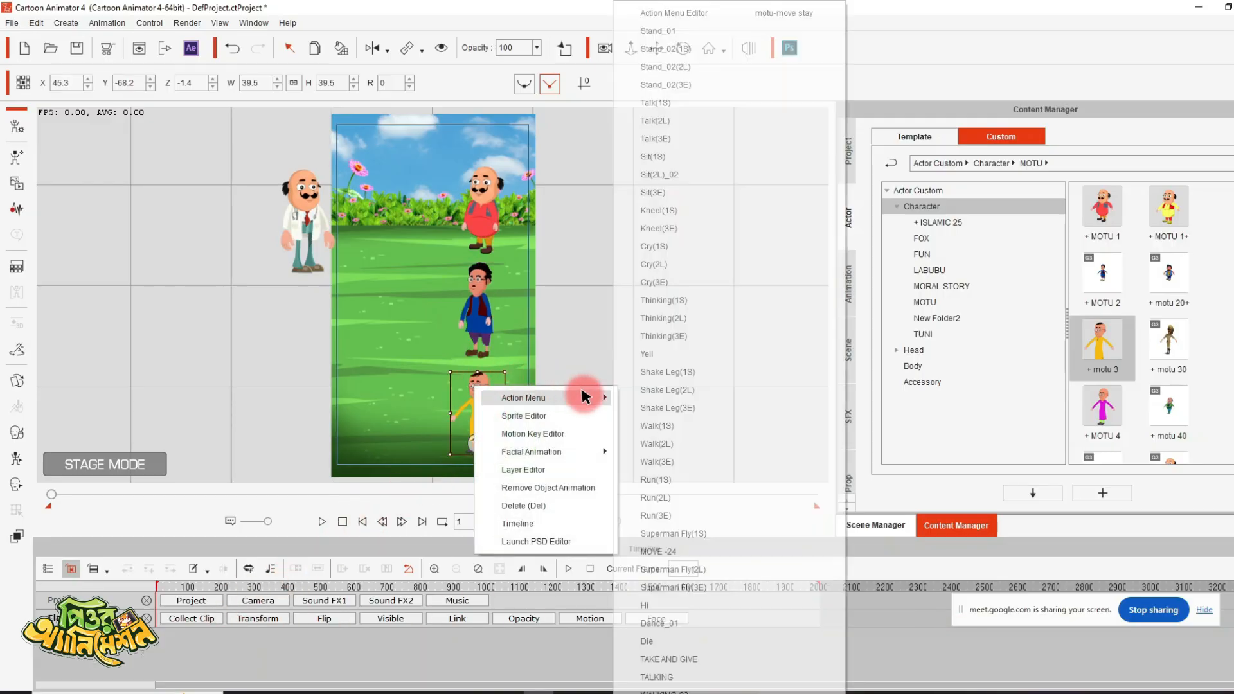
{"action": "left_click", "coordinate": [800, 21]}
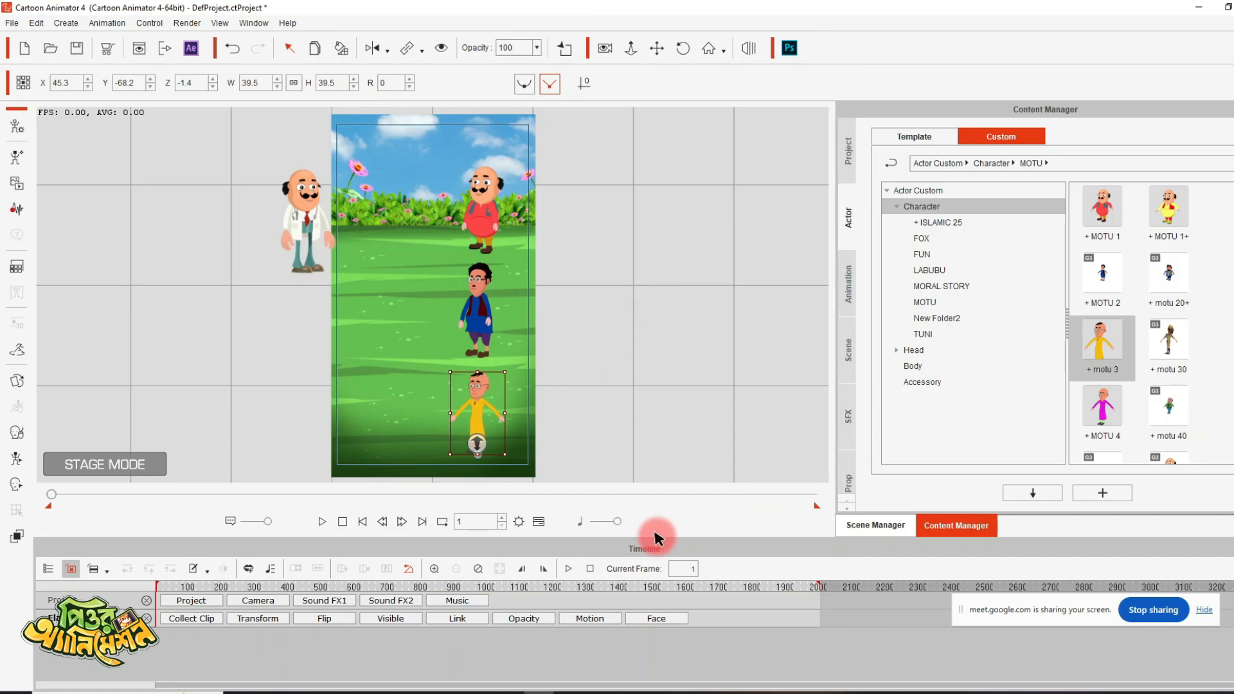
{"action": "key", "text": "space"}
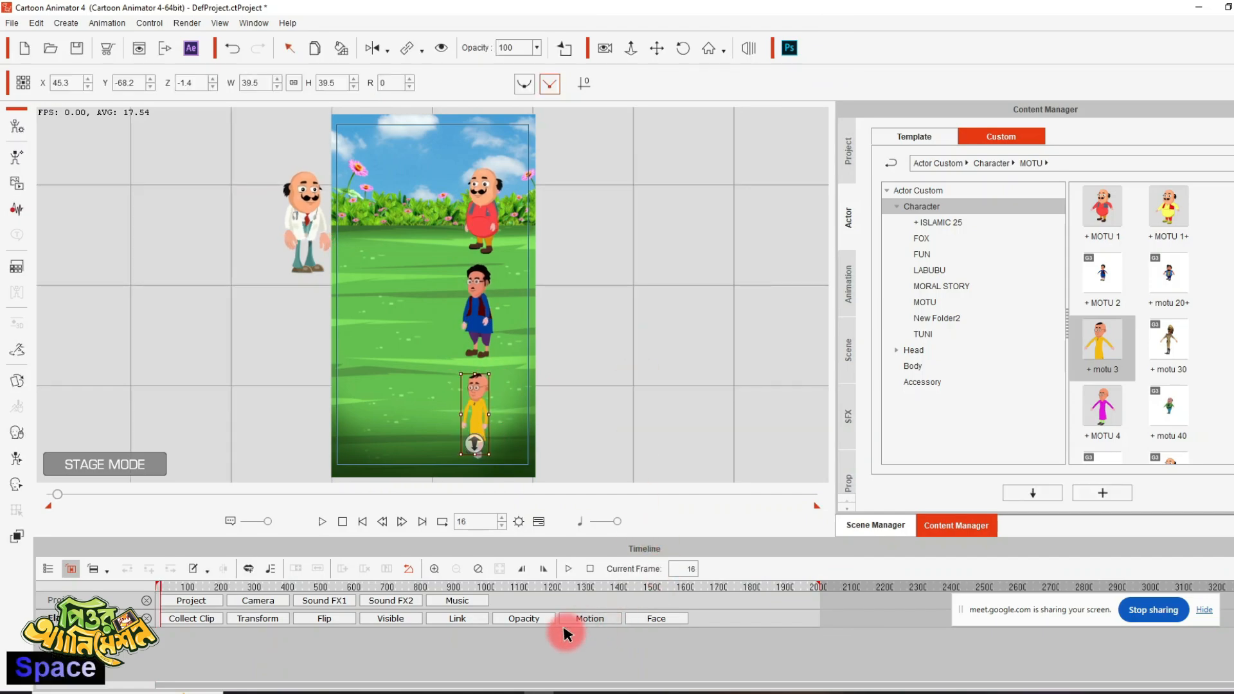
{"action": "left_click", "coordinate": [590, 618]}
{"action": "left_click_drag", "start_coordinate": [189, 638], "coordinate": [775, 627]}
{"action": "left_click", "coordinate": [364, 521]}
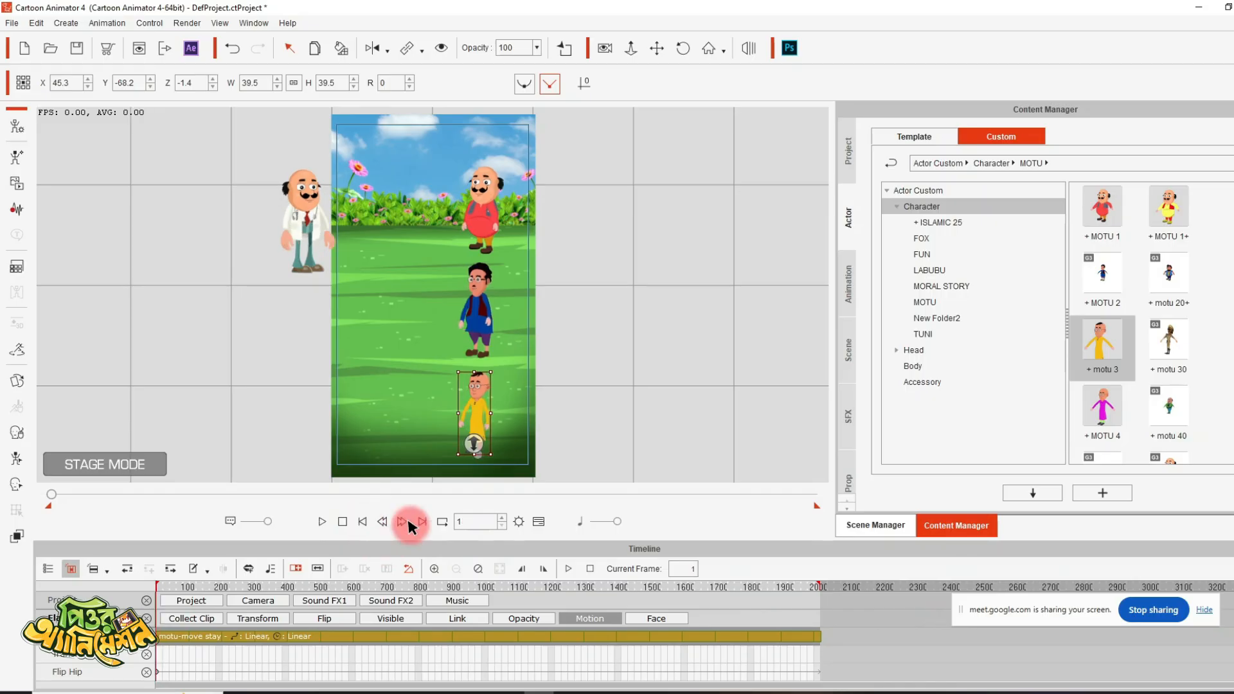
- Preview the idle motions, stop at about frame 17 and apply the WALKING-23 action to the doctor there
{"action": "key", "text": "space"}
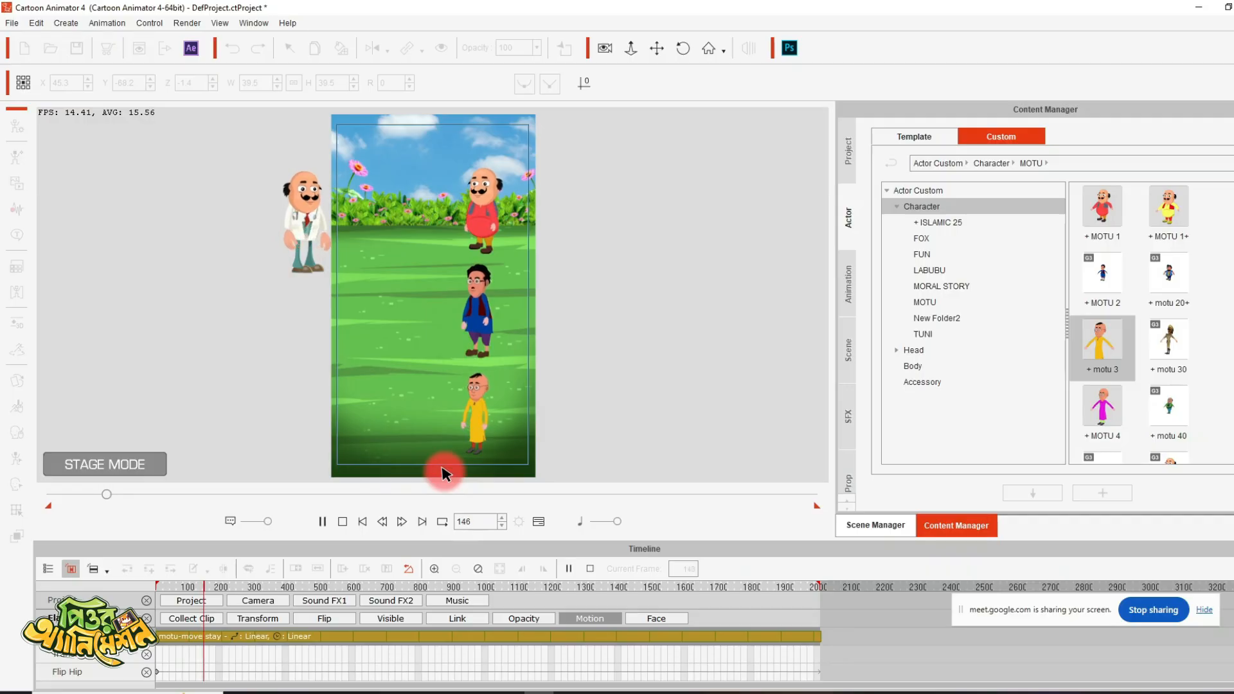
{"action": "key", "text": "space"}
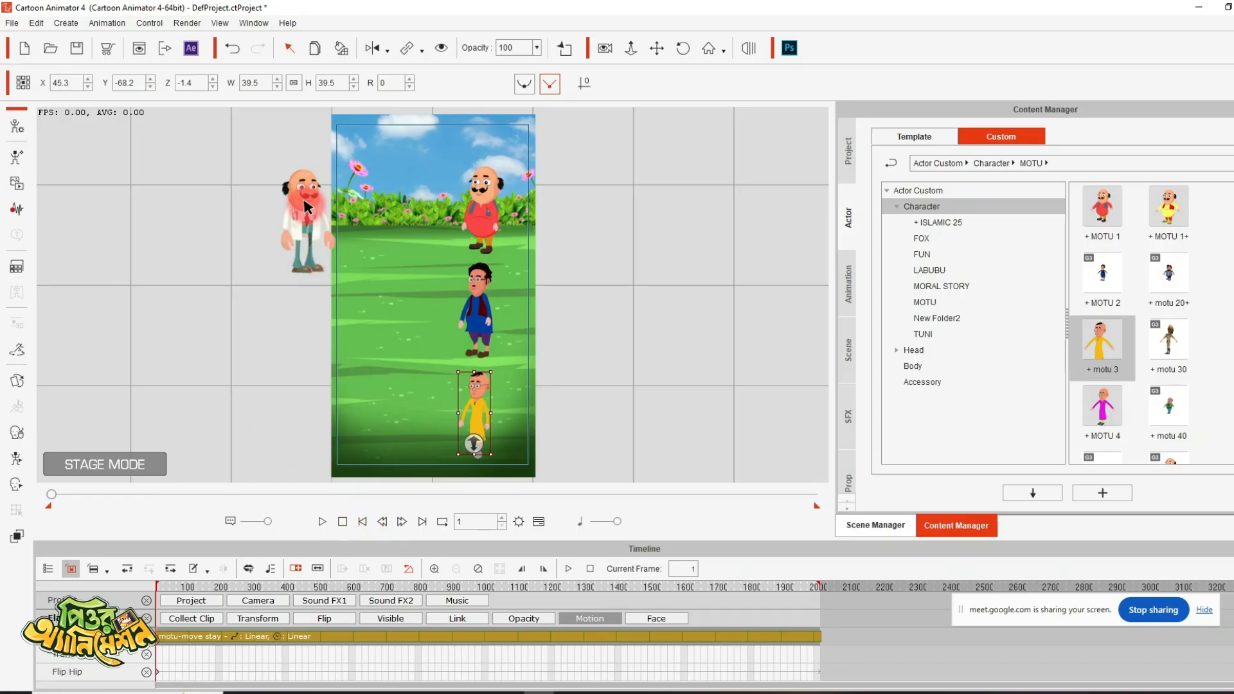
{"action": "key", "text": "space"}
{"action": "key", "text": "space"}
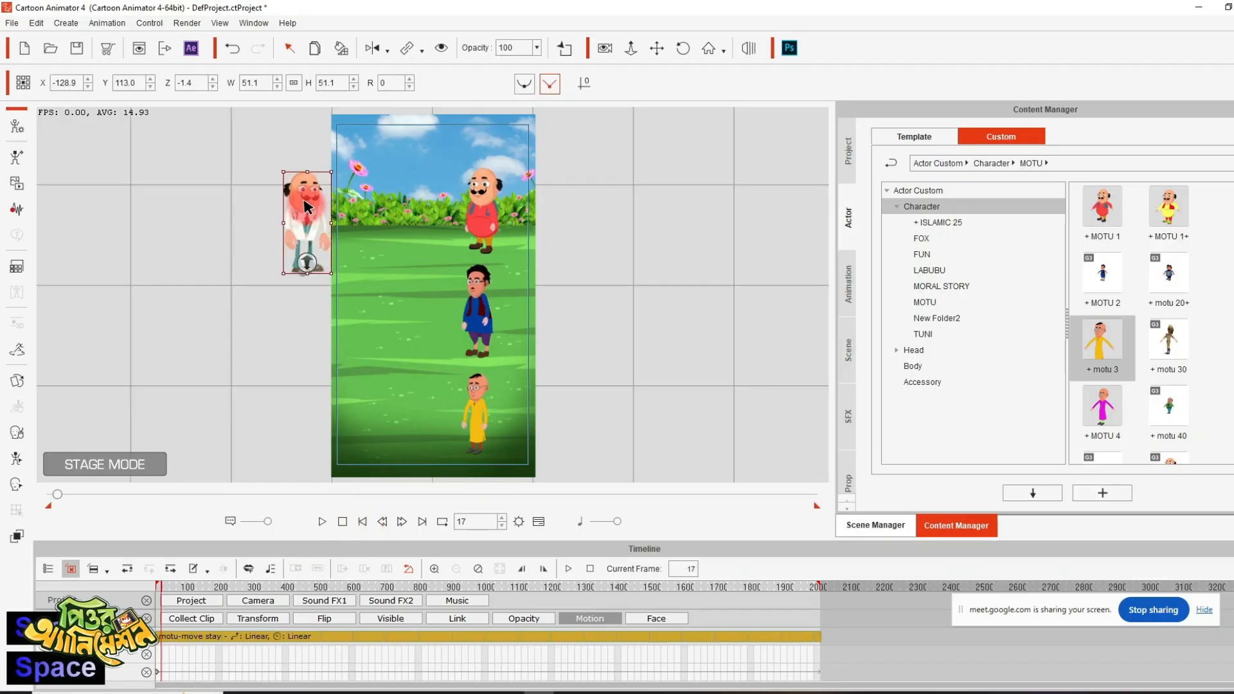
{"action": "right_click", "coordinate": [307, 207]}
{"action": "mouse_move", "coordinate": [407, 217]}
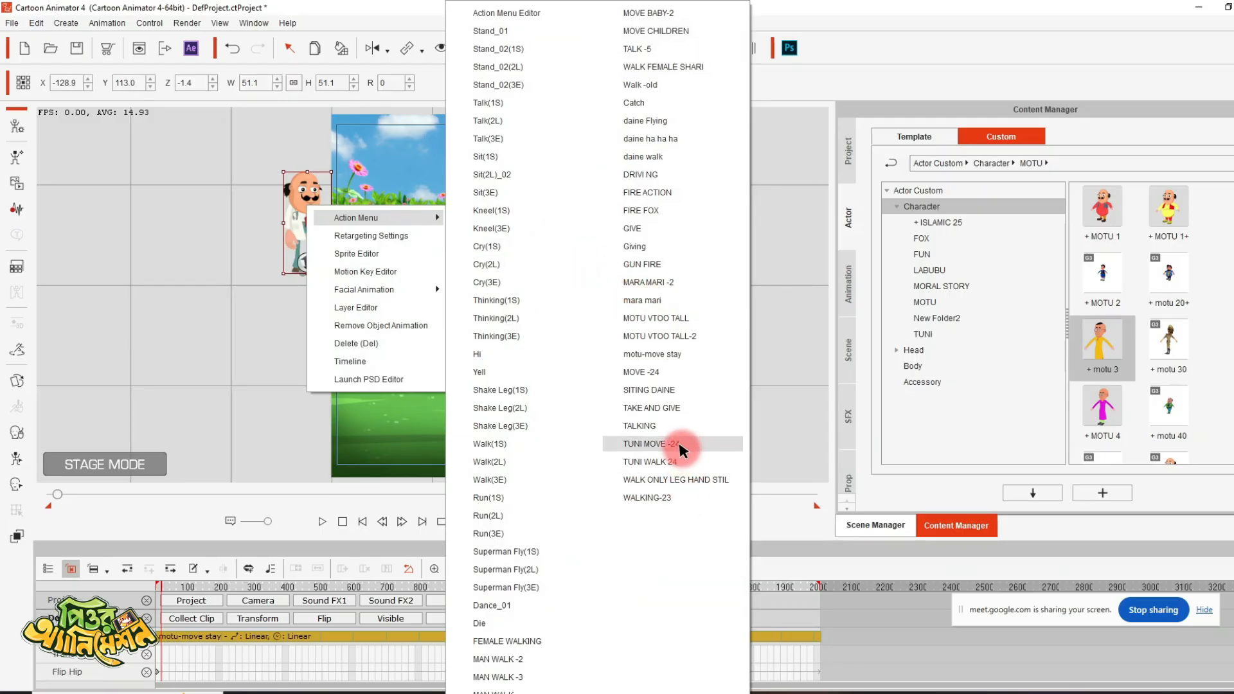
{"action": "left_click", "coordinate": [671, 499]}
{"action": "key", "text": "space"}
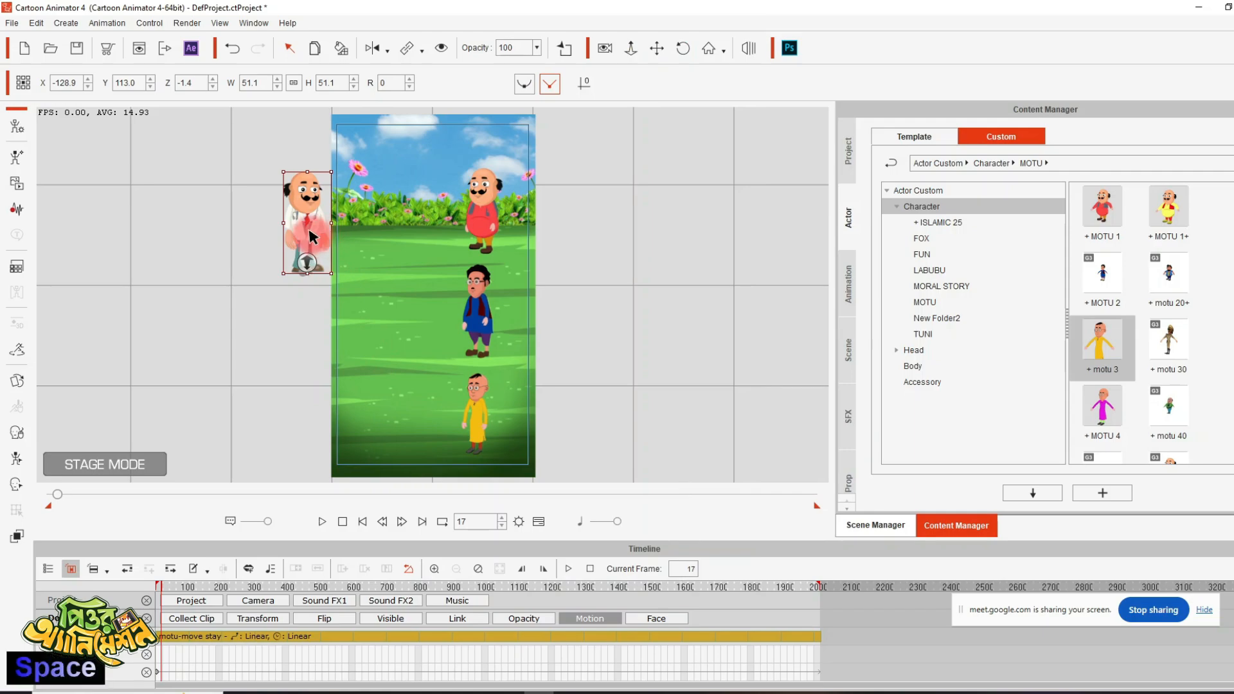
- Play on to frame 80 and move the doctor into the scene at about X -30.3, Y 131.5
{"action": "key", "text": "space"}
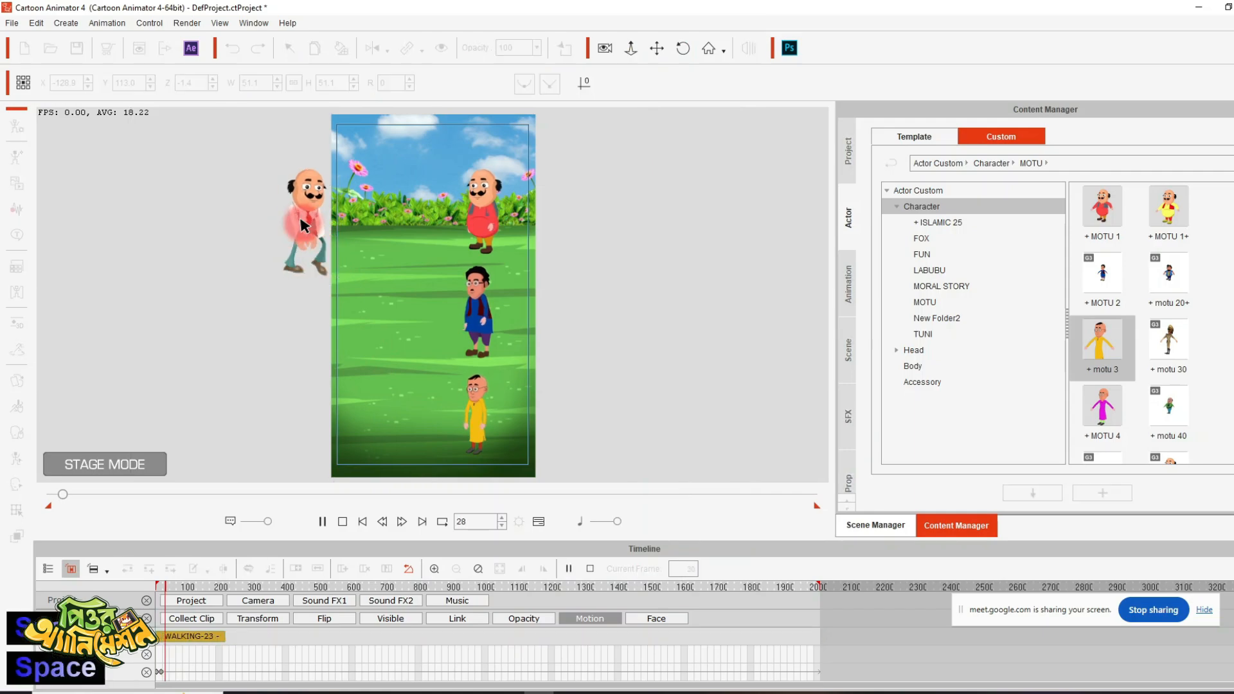
{"action": "key", "text": "space"}
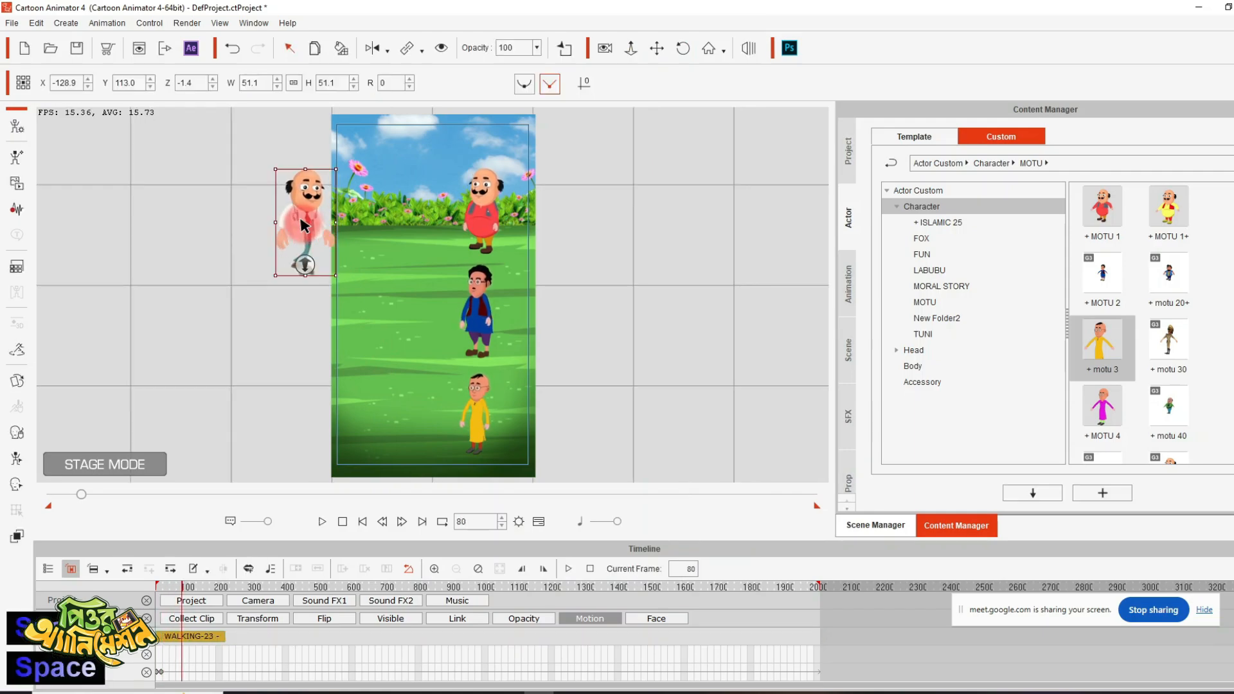
{"action": "left_click_drag", "start_coordinate": [305, 224], "coordinate": [402, 207]}
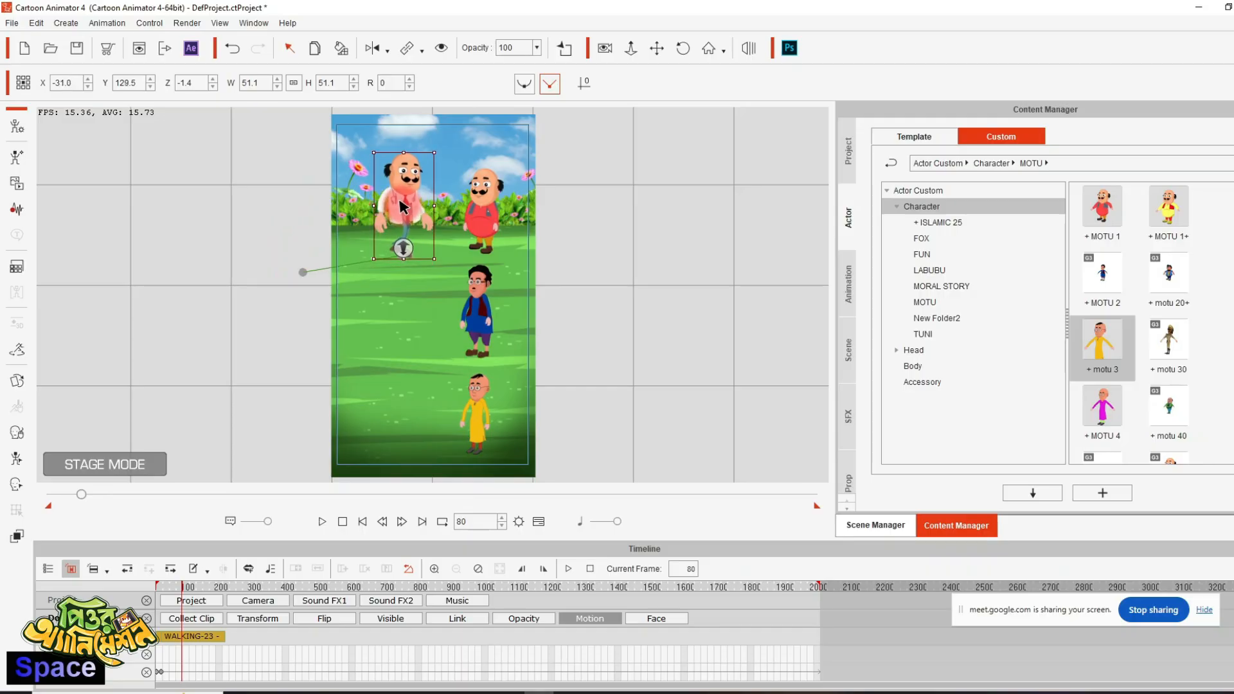
- Apply the motu-move stay action to the doctor at frame 80 and extend its motion clip to the project's end
{"action": "right_click", "coordinate": [402, 207]}
{"action": "mouse_move", "coordinate": [501, 217]}
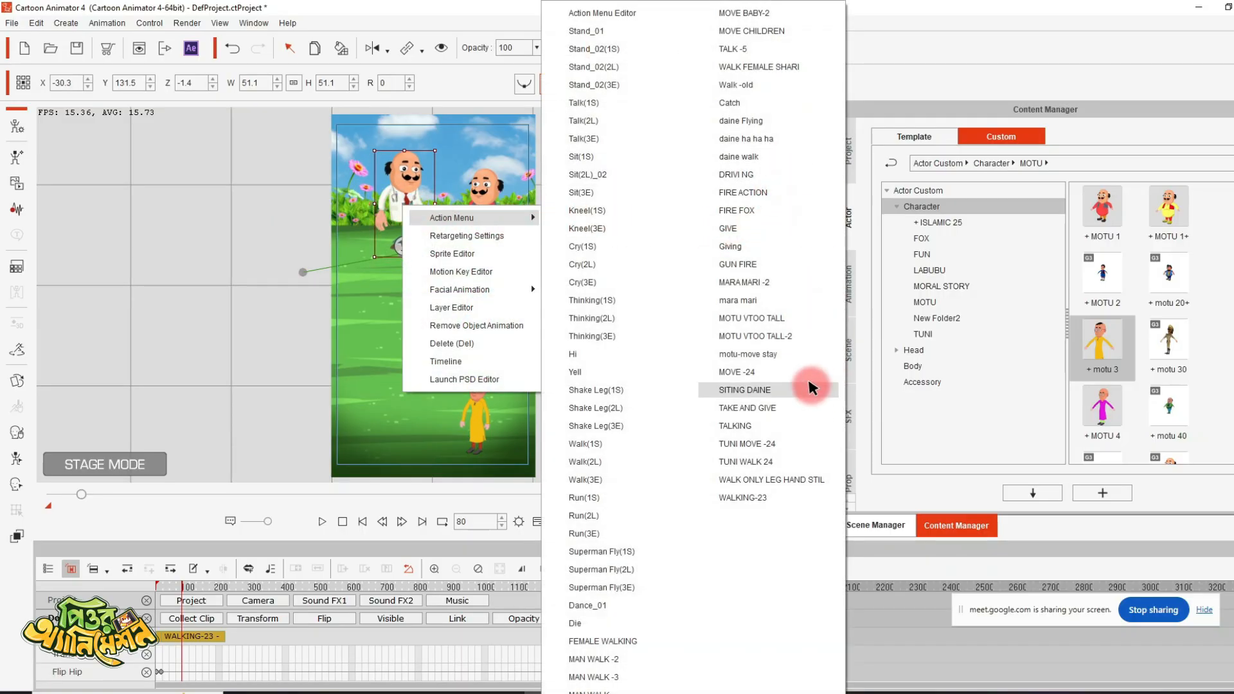
{"action": "left_click", "coordinate": [771, 354]}
{"action": "key", "text": "space"}
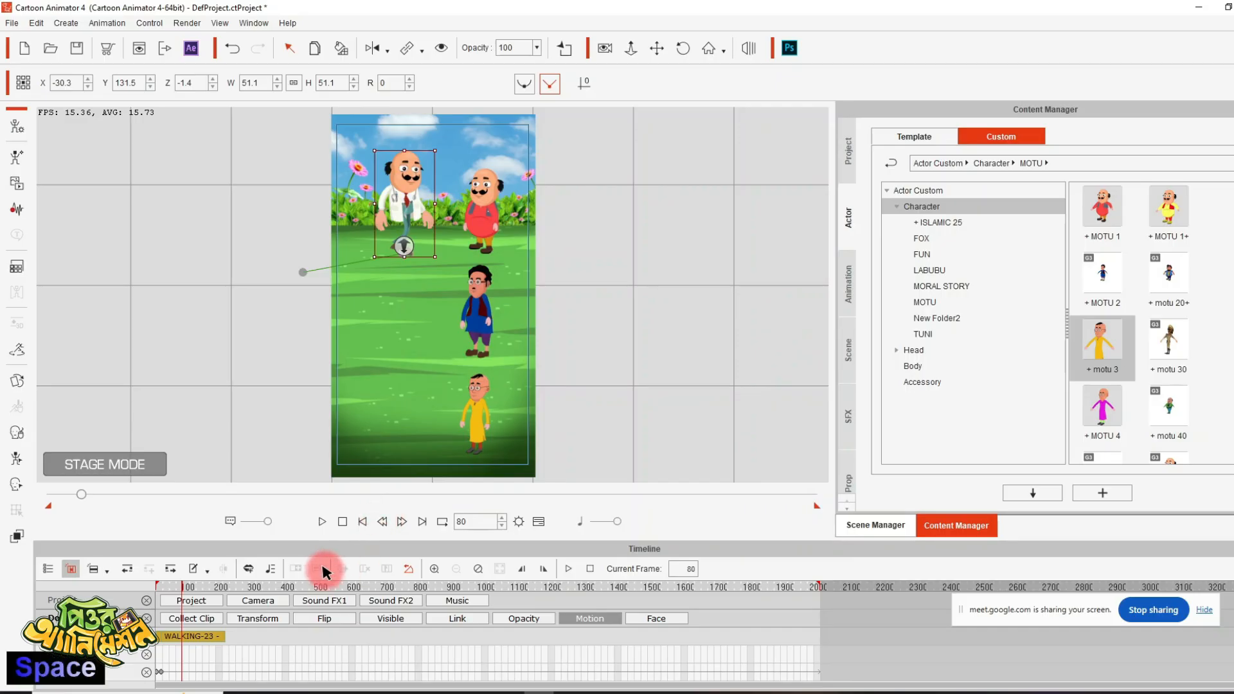
{"action": "left_click", "coordinate": [214, 637]}
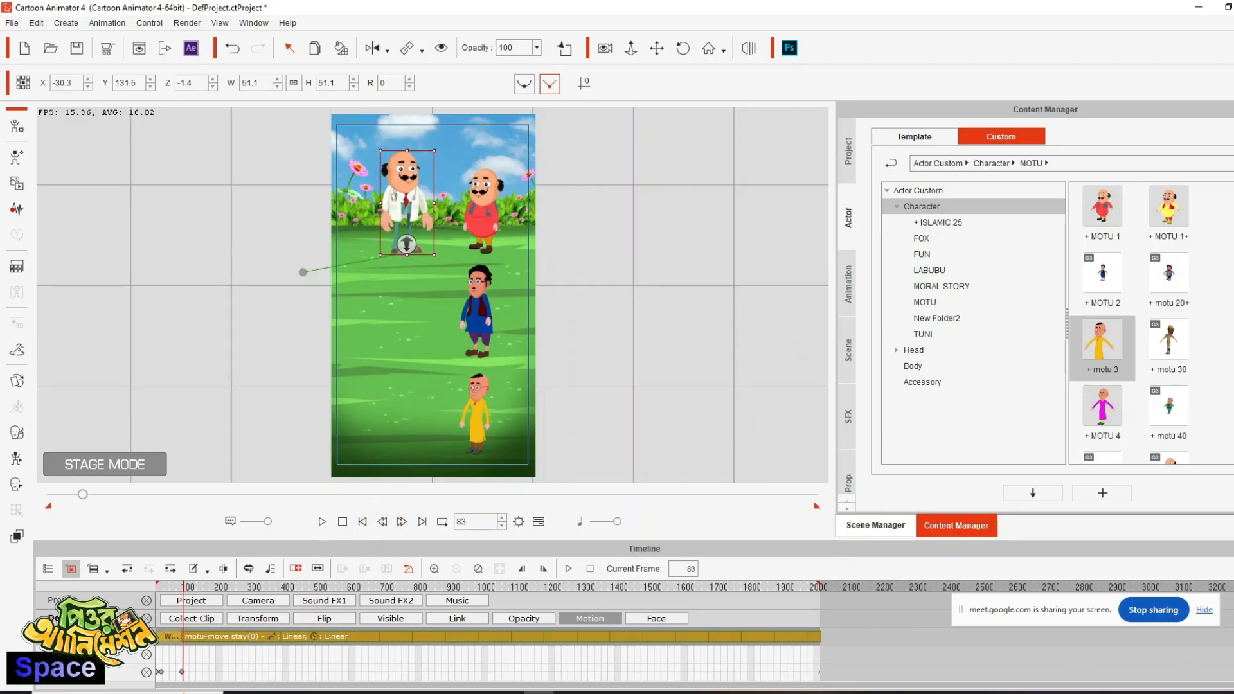
- Add wave file 1 from the Voice folder as the doctor's voice at frame 83 and stop playback at frame 165
{"action": "left_click", "coordinate": [18, 210]}
{"action": "left_click", "coordinate": [693, 358]}
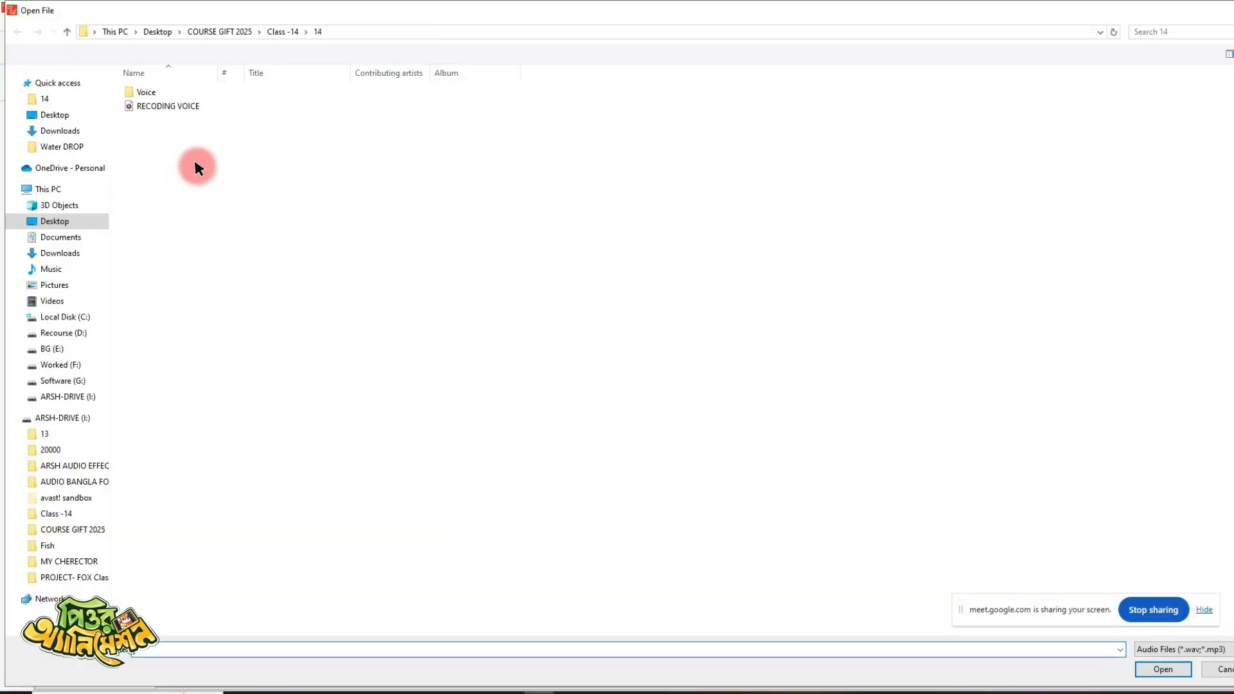
{"action": "double_click", "coordinate": [145, 94]}
{"action": "double_click", "coordinate": [132, 92]}
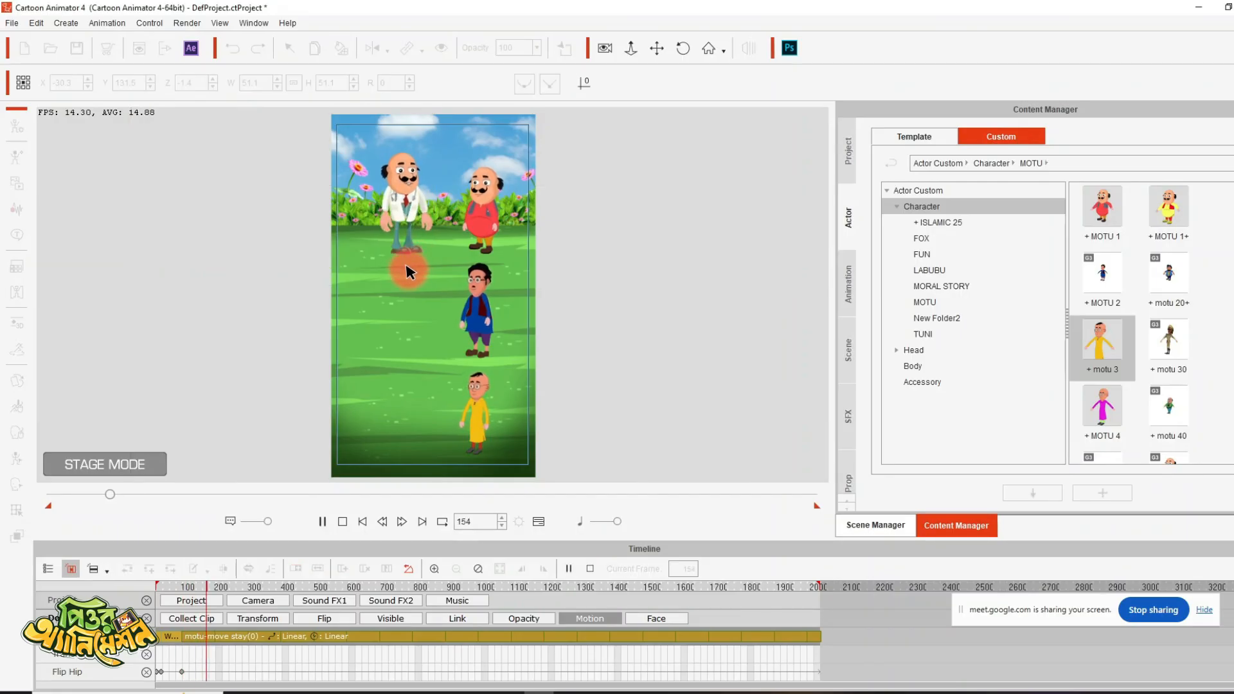
{"action": "key", "text": "space"}
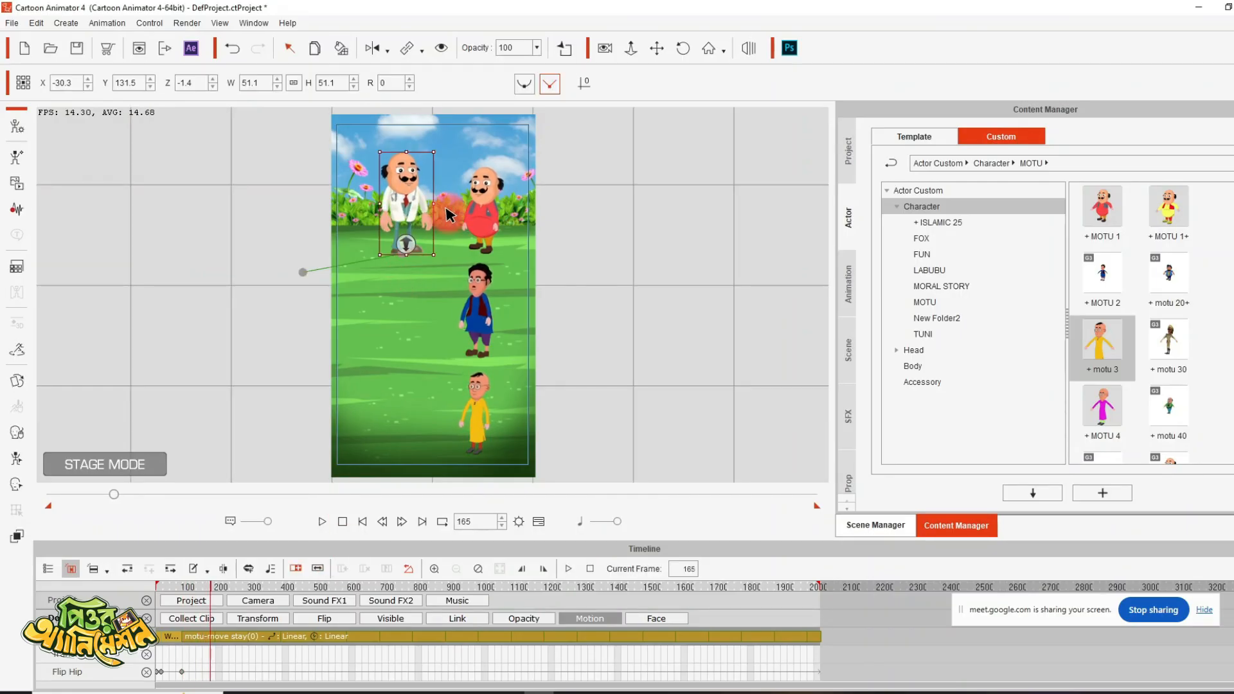
- Add wave file 2 as the red-dressed character's voice at frame 165 and stop playback at about frame 303
{"action": "left_click", "coordinate": [479, 212]}
{"action": "left_click", "coordinate": [9, 206]}
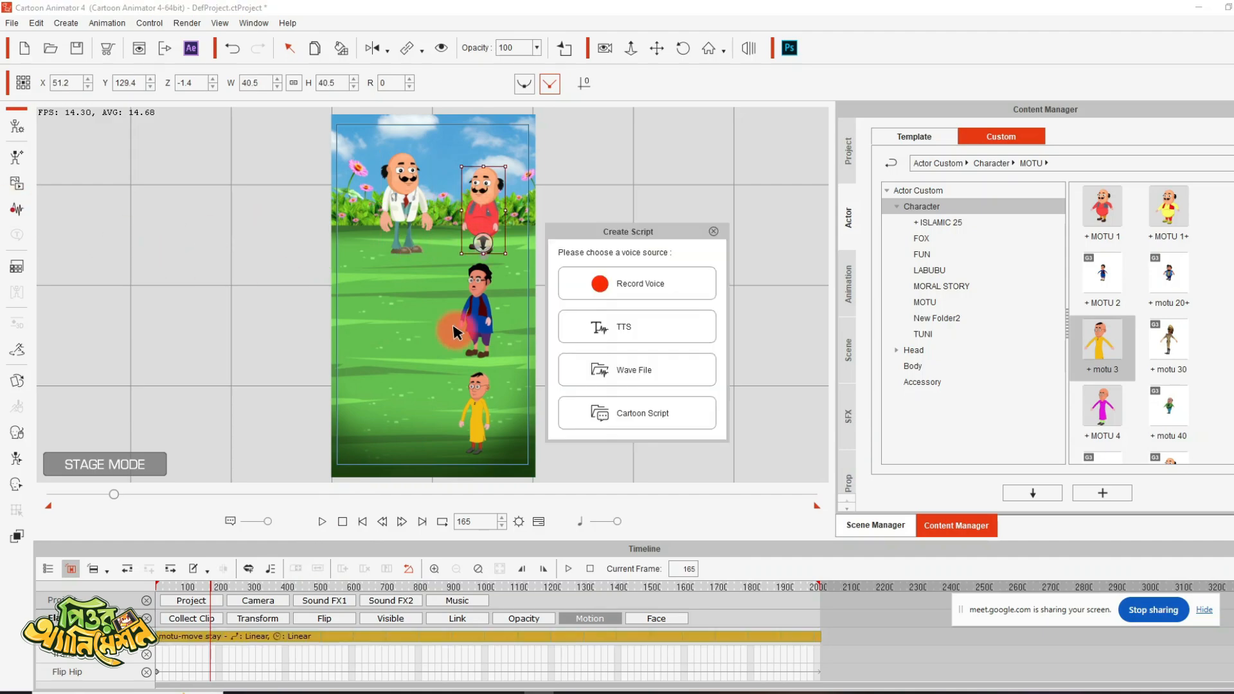
{"action": "left_click", "coordinate": [591, 364]}
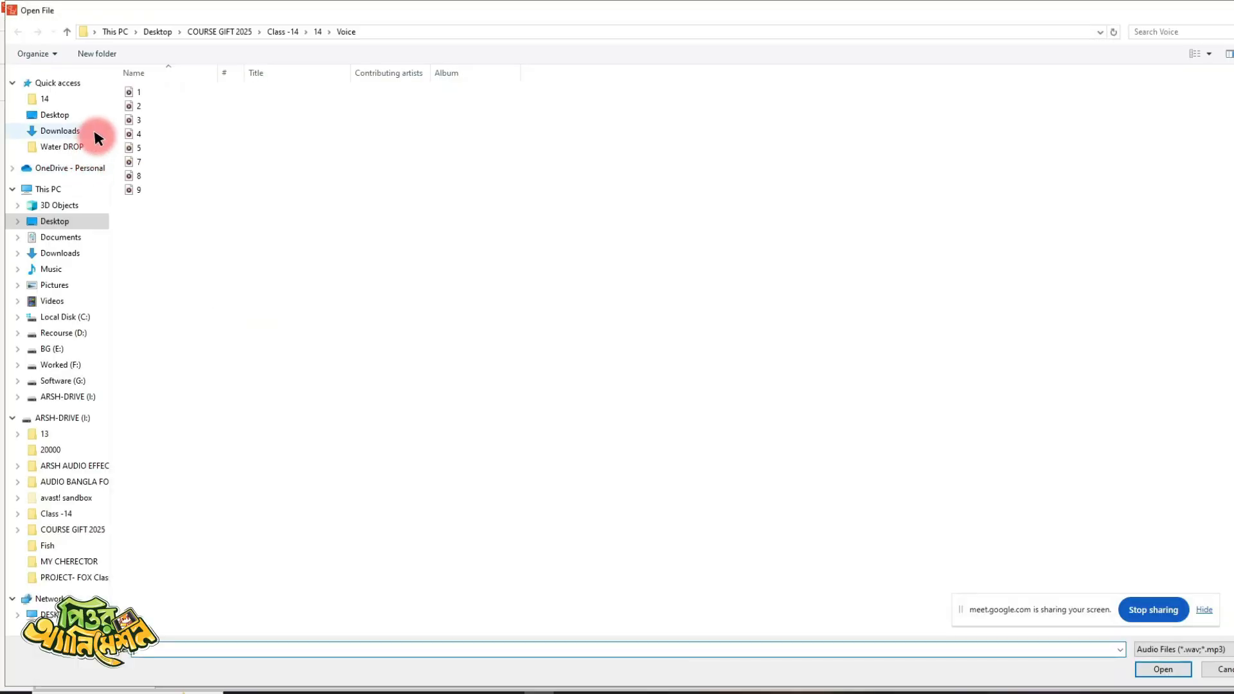
{"action": "double_click", "coordinate": [129, 107]}
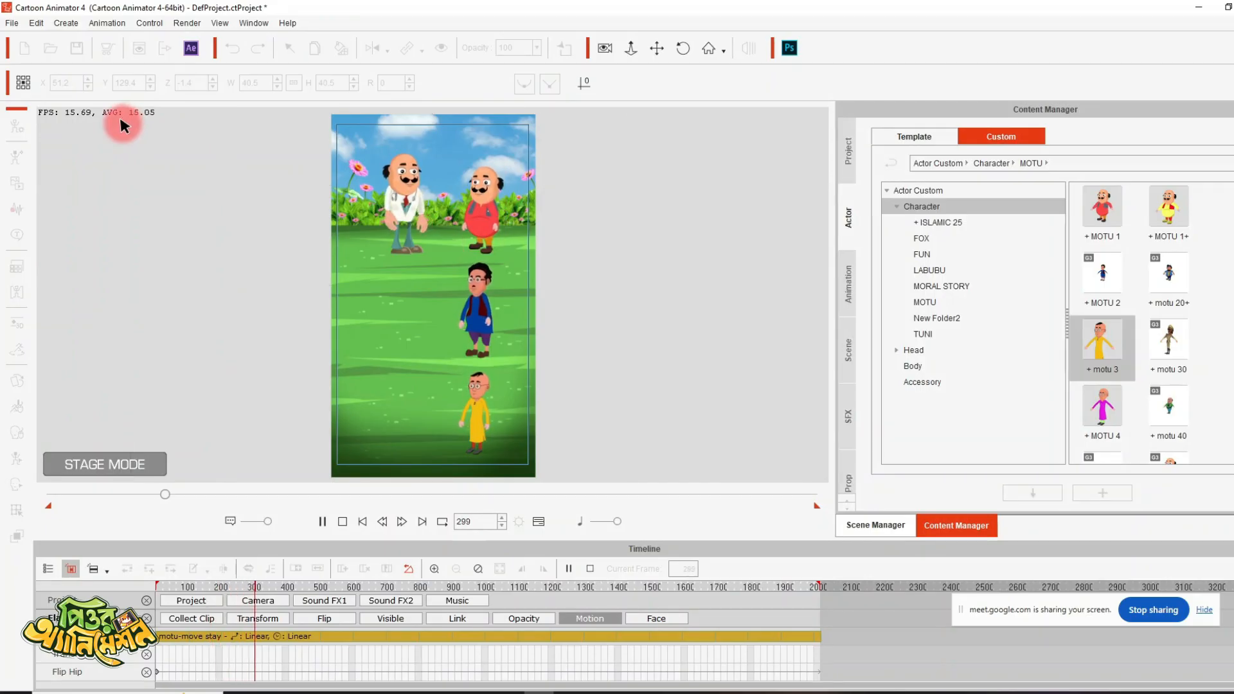
{"action": "key", "text": "space"}
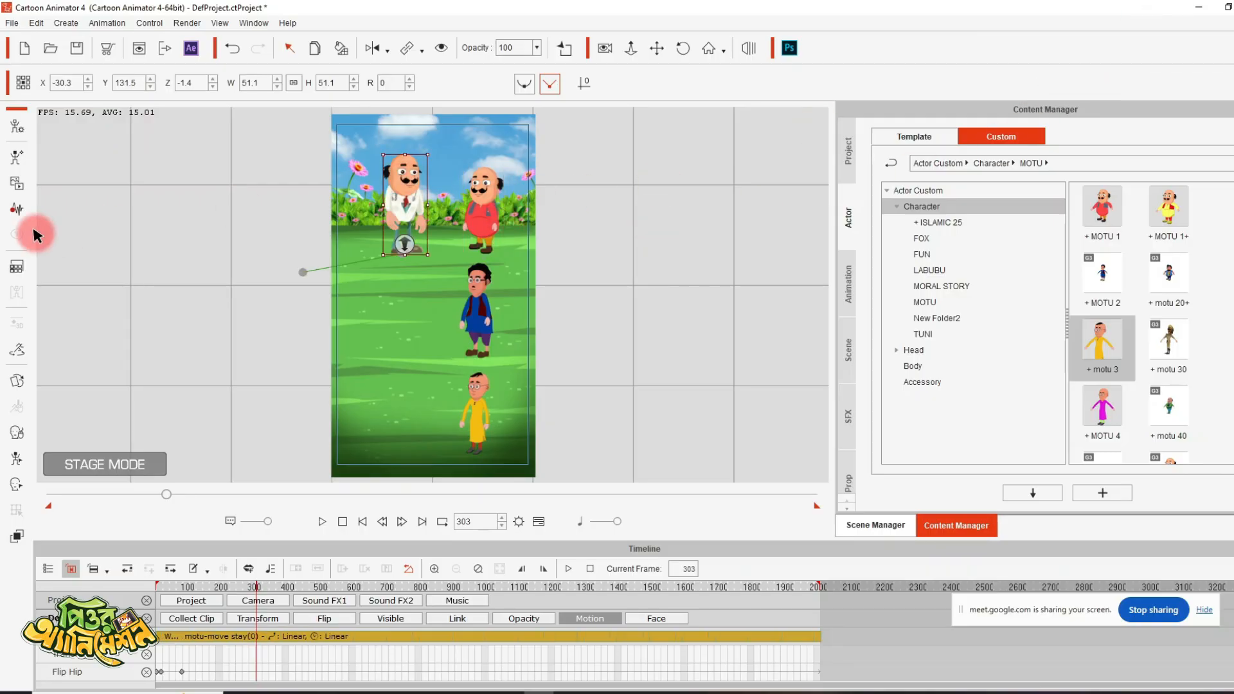
- Add another wave file from the Voice folder to the doctor at frame 303 and move the playhead to frame 341
{"action": "left_click", "coordinate": [14, 214]}
{"action": "left_click", "coordinate": [636, 367]}
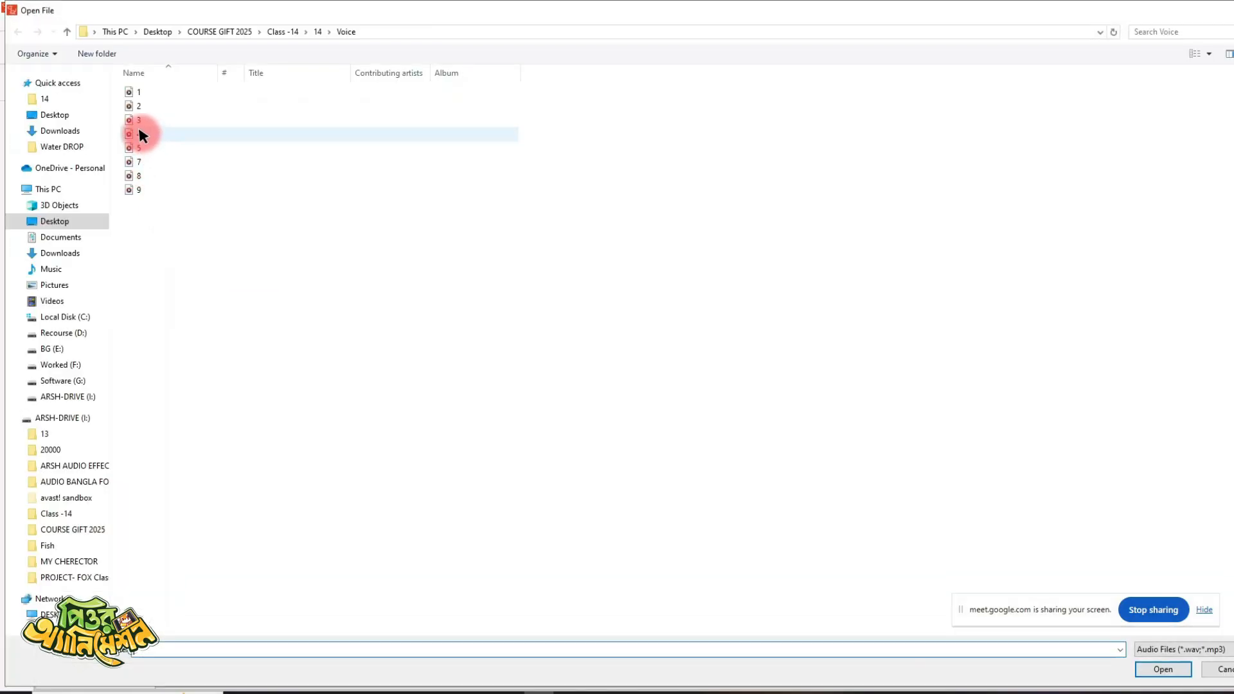
{"action": "double_click", "coordinate": [143, 134]}
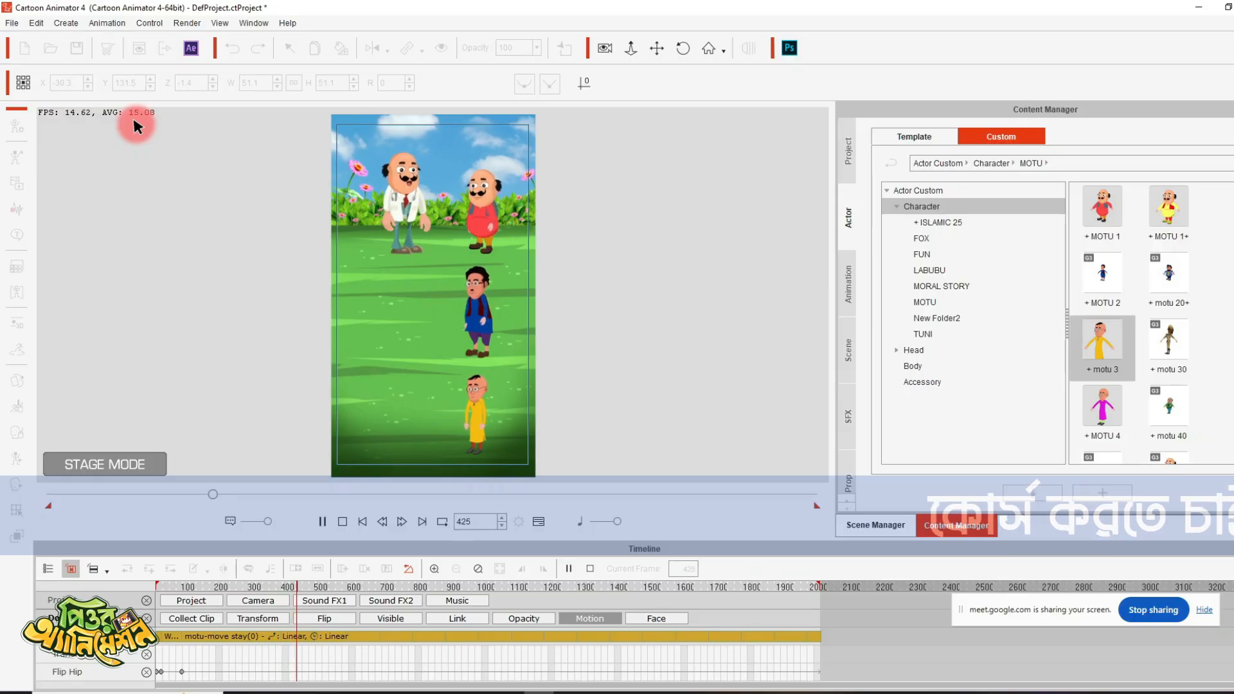
{"action": "key", "text": "space"}
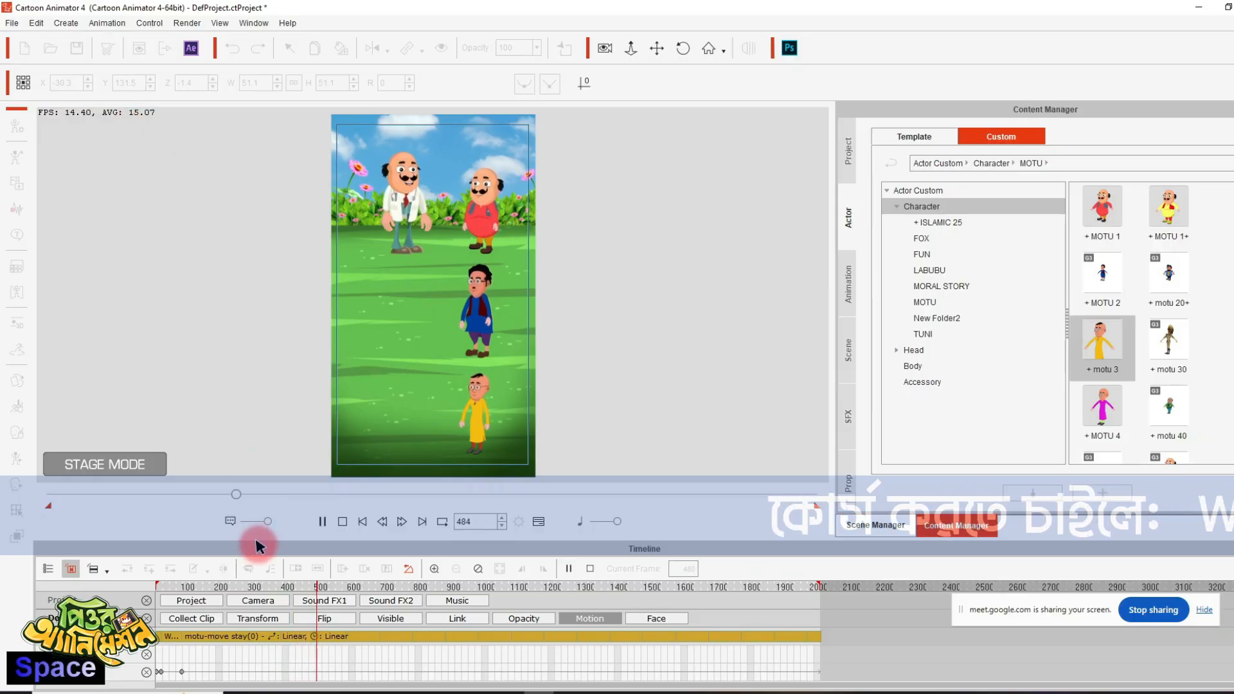
{"action": "left_click", "coordinate": [266, 587]}
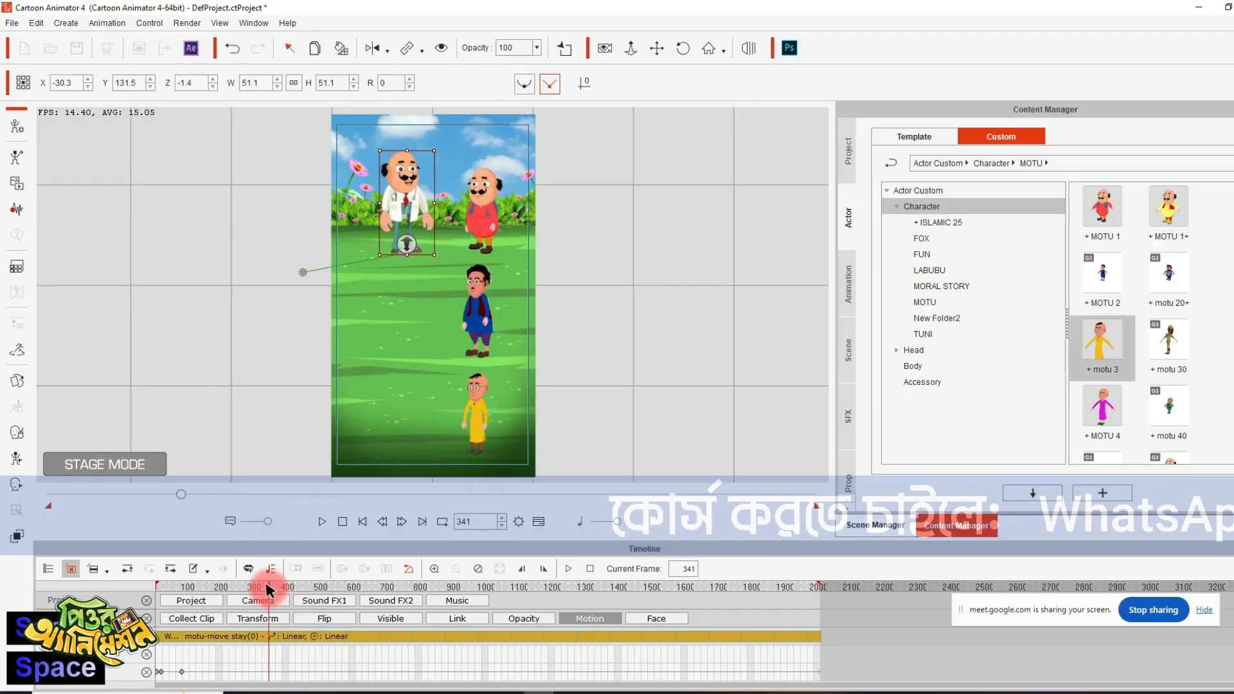
- Play on to frame 409 and import the bandage image Untitled-2 from folder 14, placing it on the empty stage area beside the doctor
{"action": "key", "text": "space"}
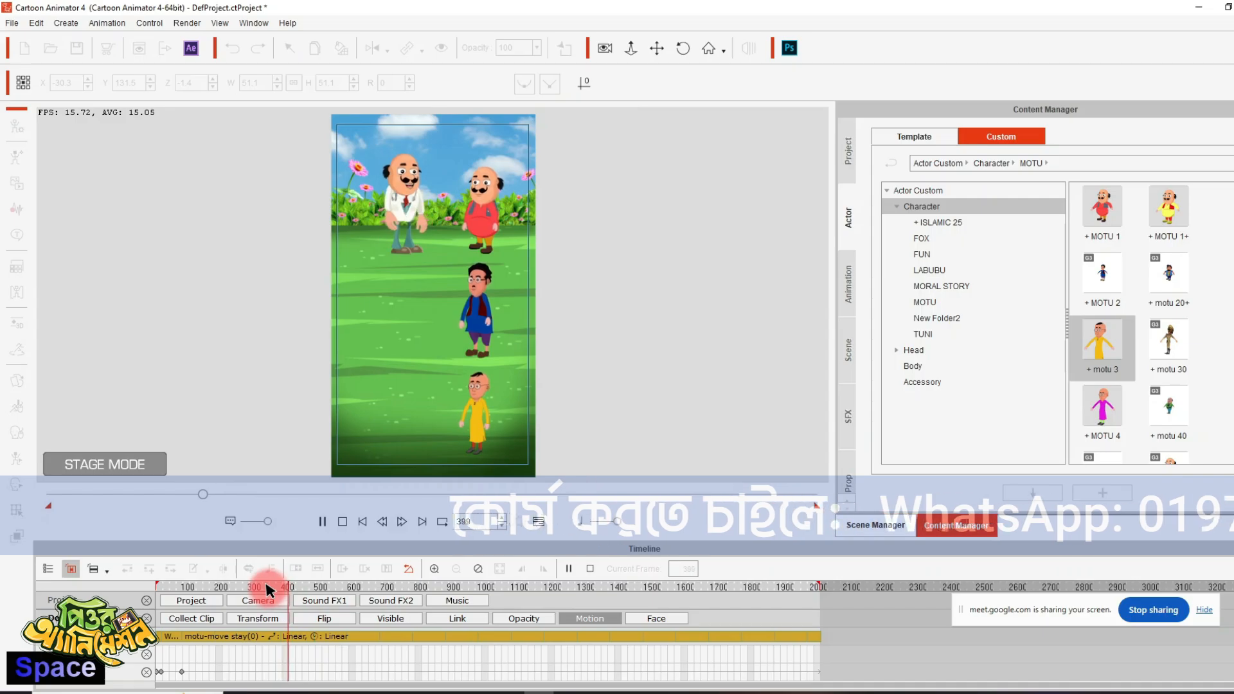
{"action": "key", "text": "space"}
{"action": "left_click", "coordinate": [1199, 8]}
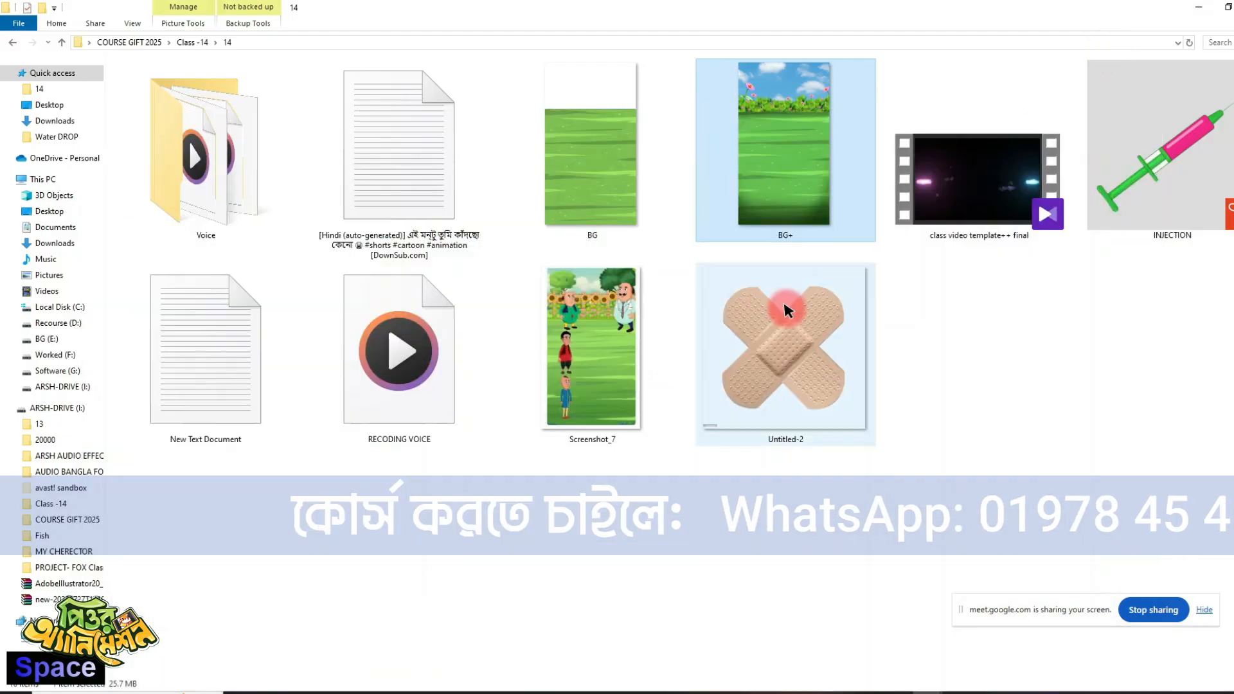
{"action": "left_click_drag", "start_coordinate": [786, 312], "coordinate": [675, 309]}
{"action": "left_click", "coordinate": [651, 278]}
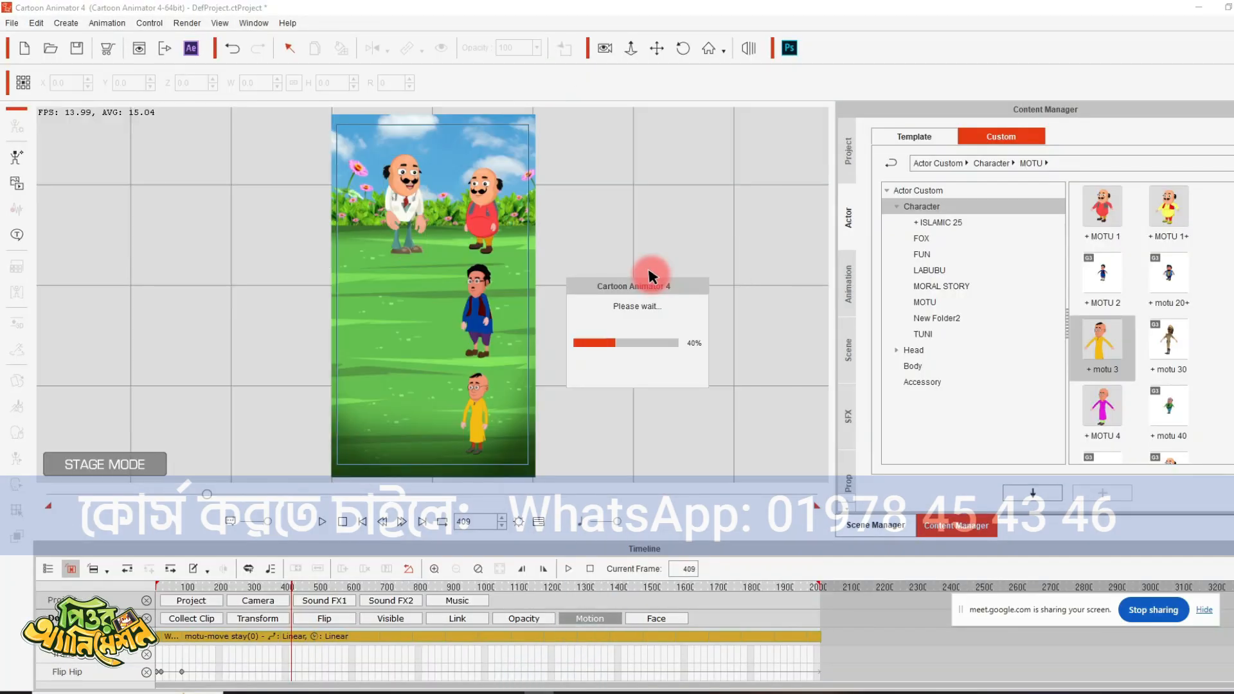
{"action": "left_click_drag", "start_coordinate": [786, 217], "coordinate": [278, 212]}
{"action": "right_click", "coordinate": [295, 212]}
{"action": "left_click", "coordinate": [386, 298]}
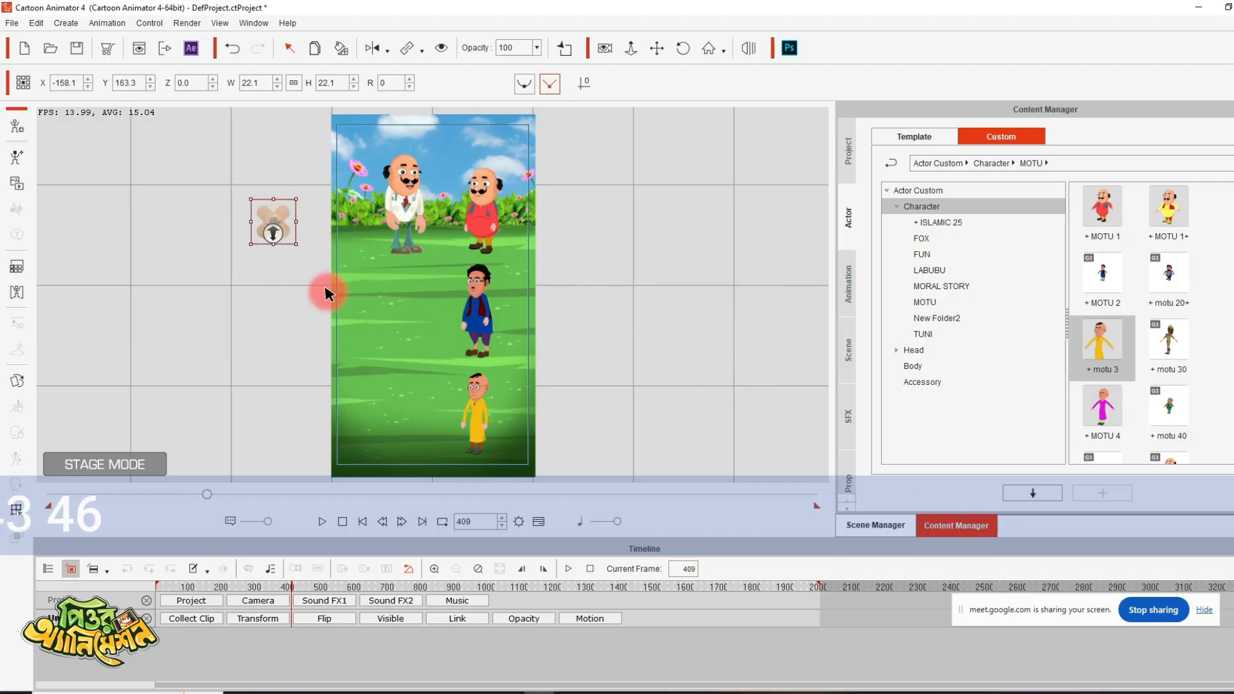
- Key the bandage's transform just before frame 406, move it to the doctor's hands at frame 406, and play on to frame 438
{"action": "left_click", "coordinate": [264, 619]}
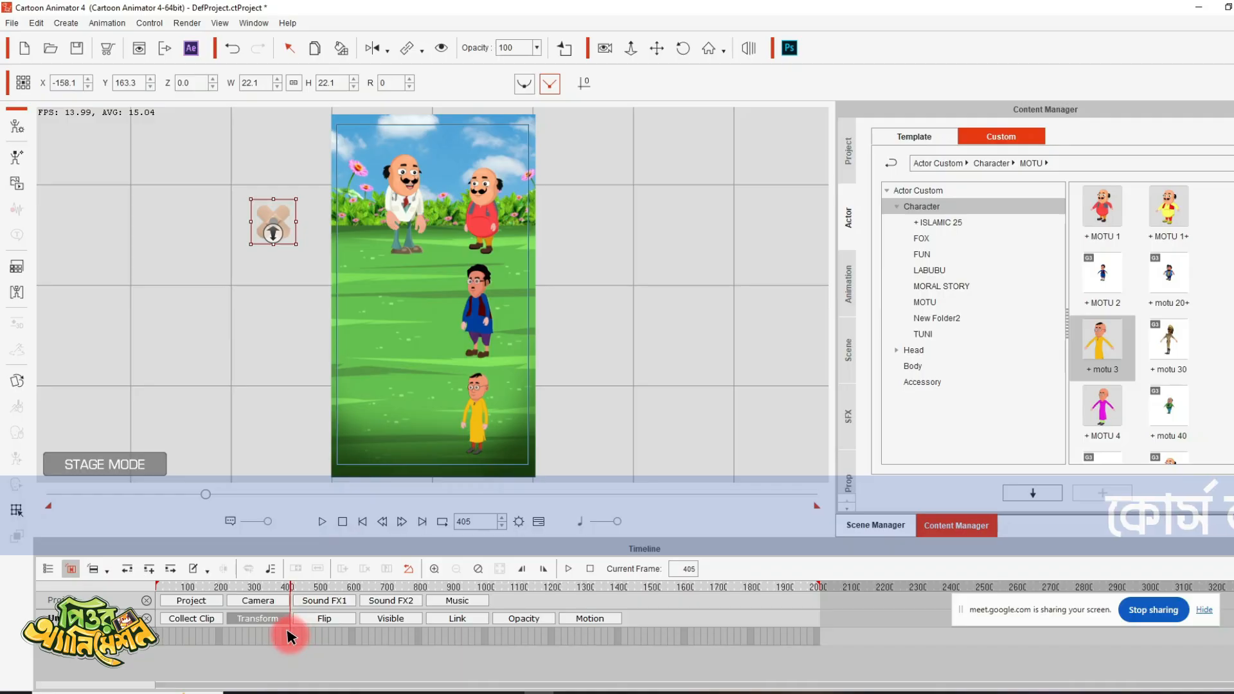
{"action": "left_click", "coordinate": [400, 521]}
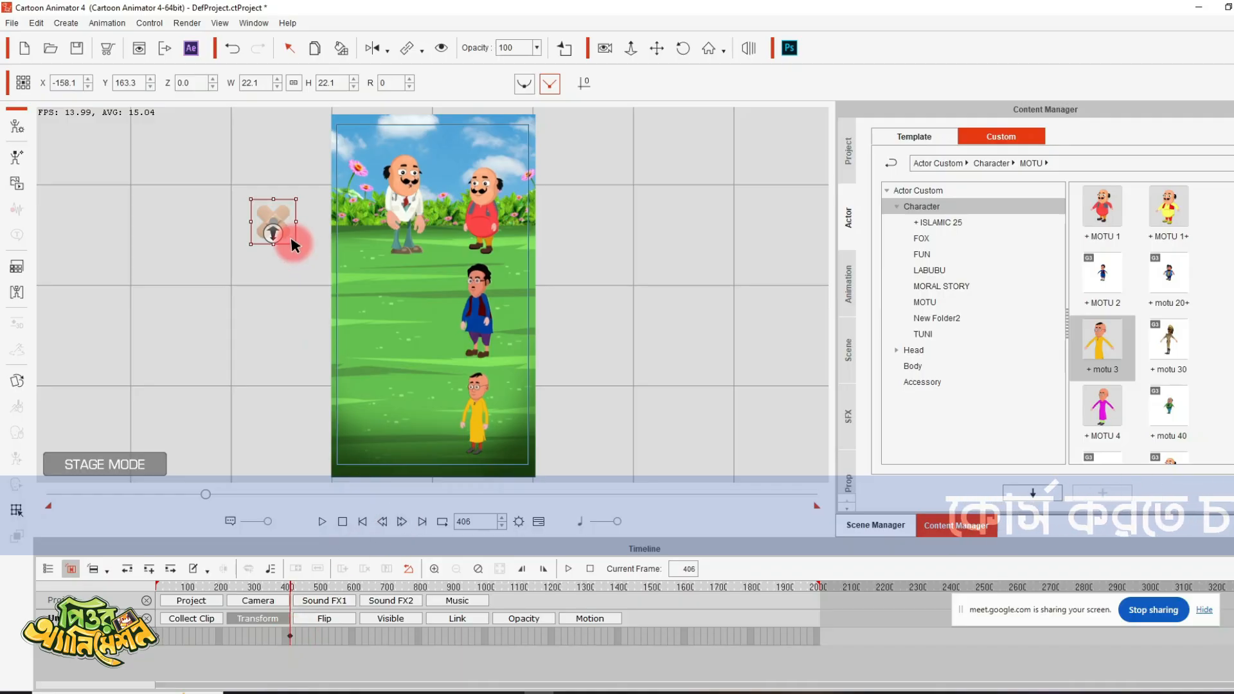
{"action": "left_click_drag", "start_coordinate": [293, 244], "coordinate": [414, 209]}
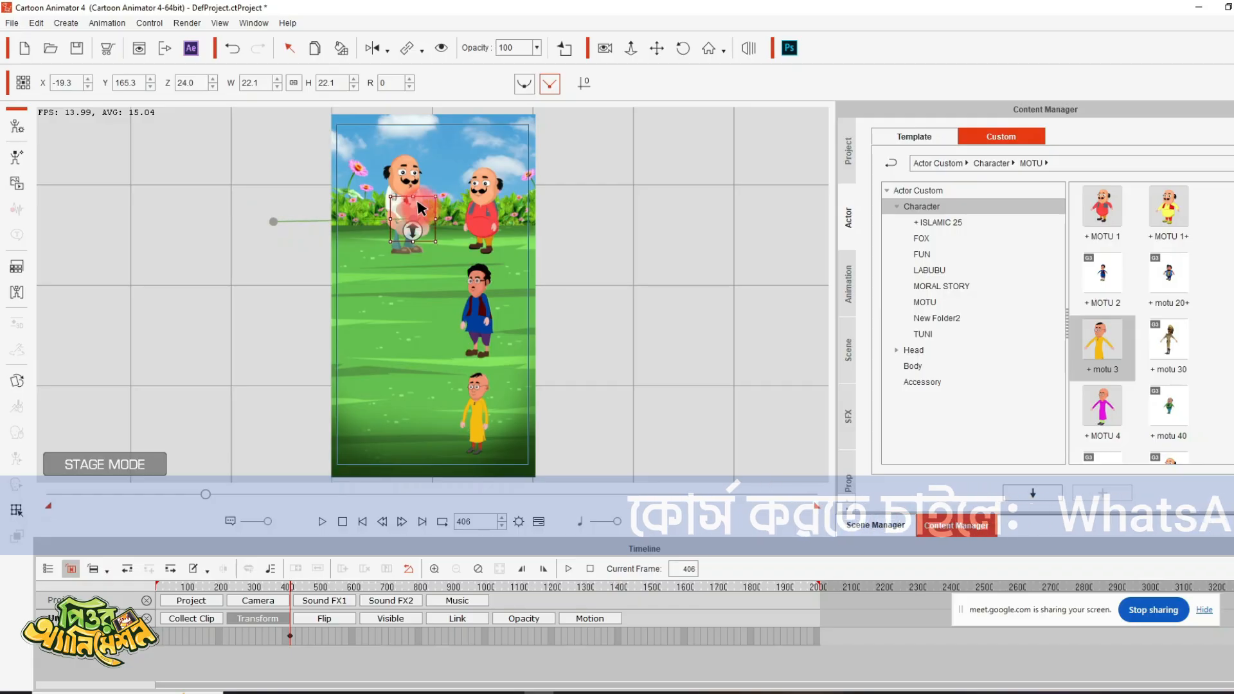
{"action": "key", "text": "space"}
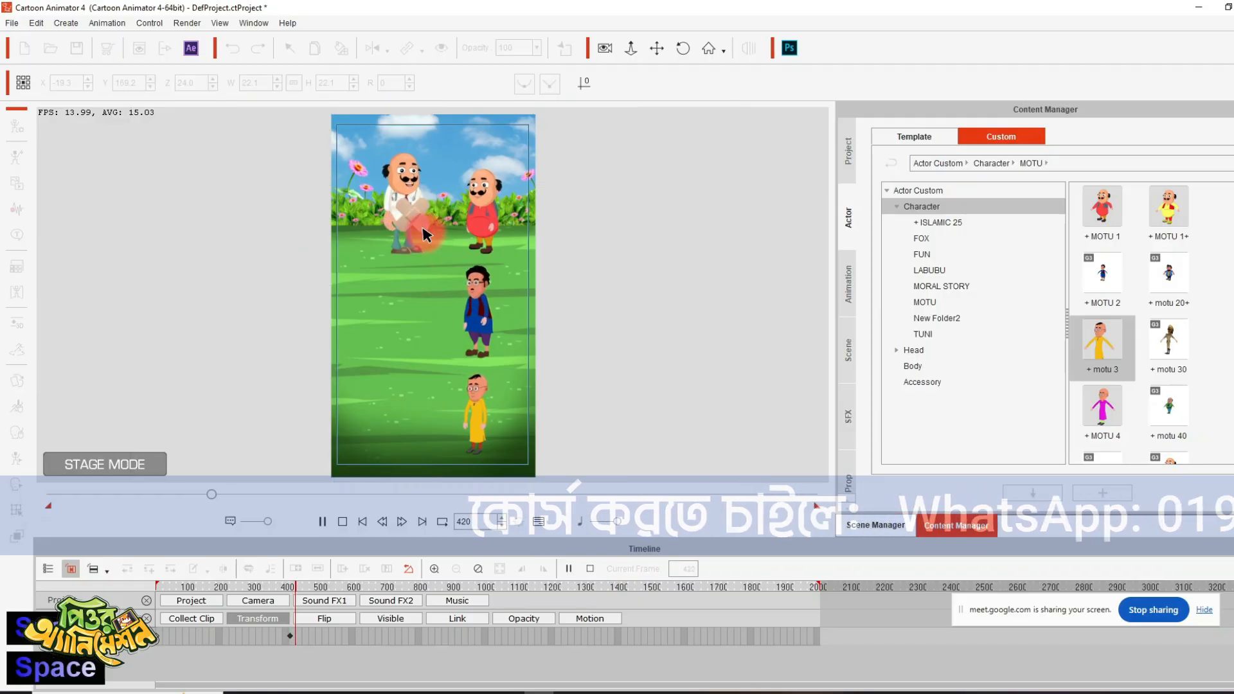
{"action": "key", "text": "space"}
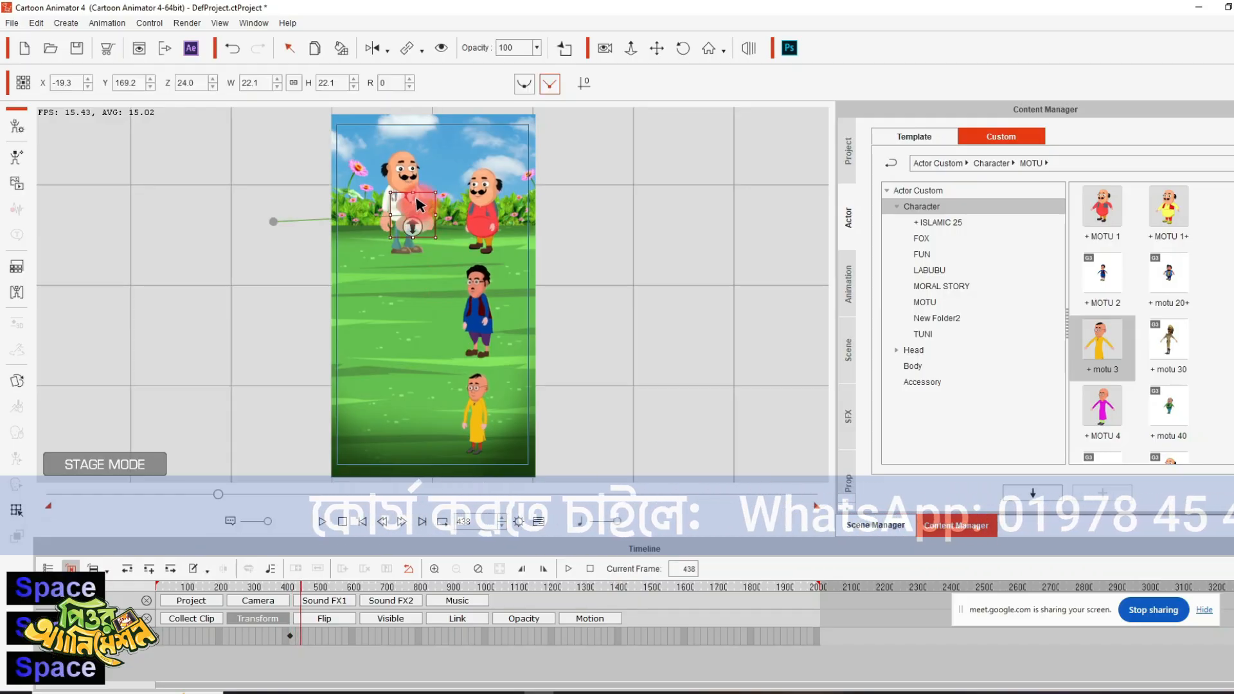
- At frame 438, move the bandage onto the red-dressed character's chest, scale it to 14.3, and preview the motion up to frame 455
{"action": "left_click_drag", "start_coordinate": [418, 205], "coordinate": [496, 207]}
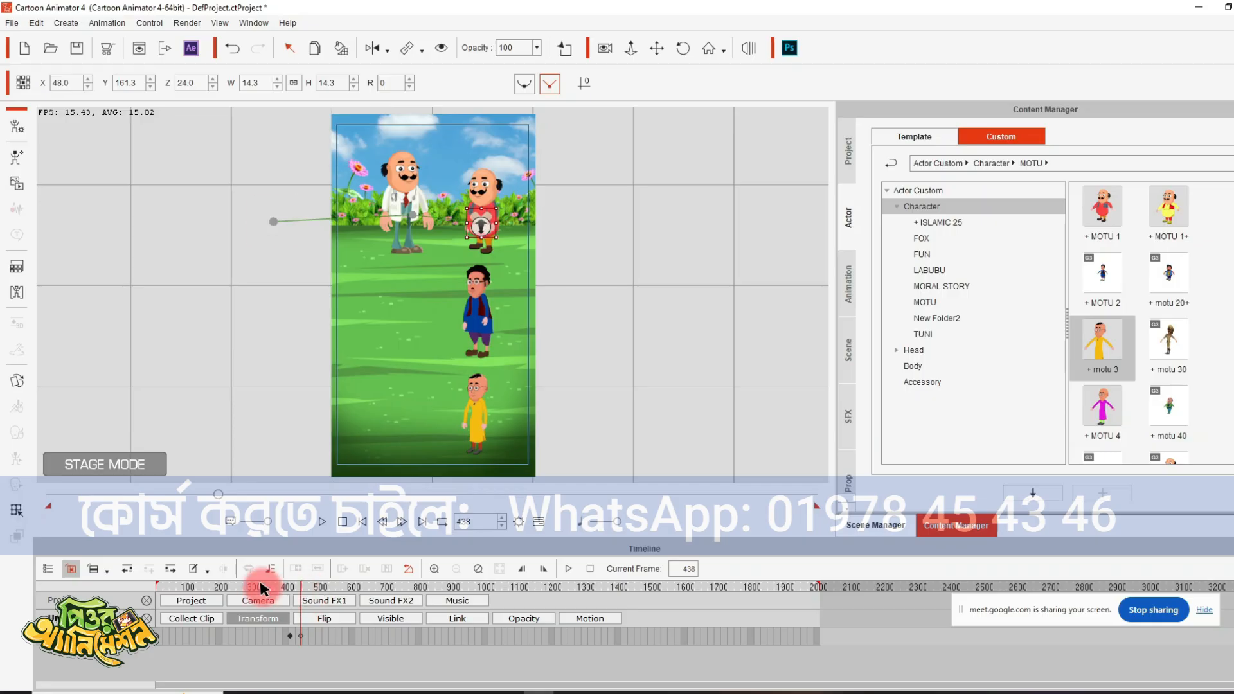
{"action": "left_click_drag", "start_coordinate": [261, 588], "coordinate": [73, 592]}
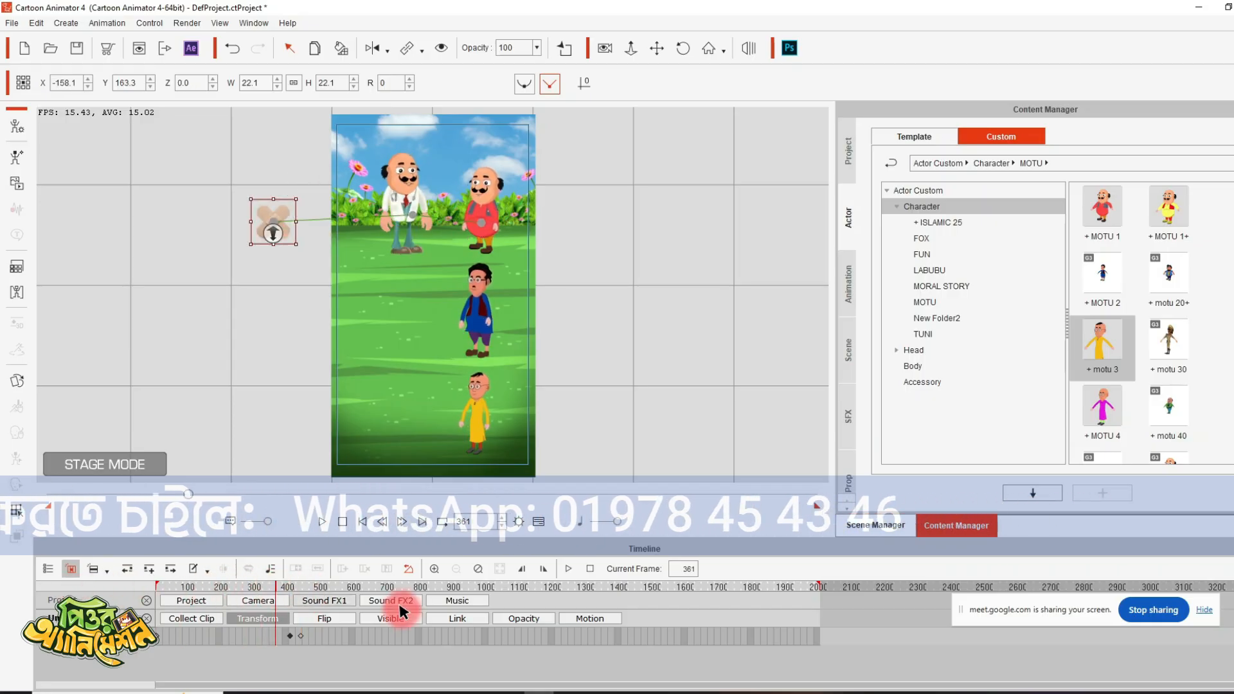
{"action": "key", "text": "space"}
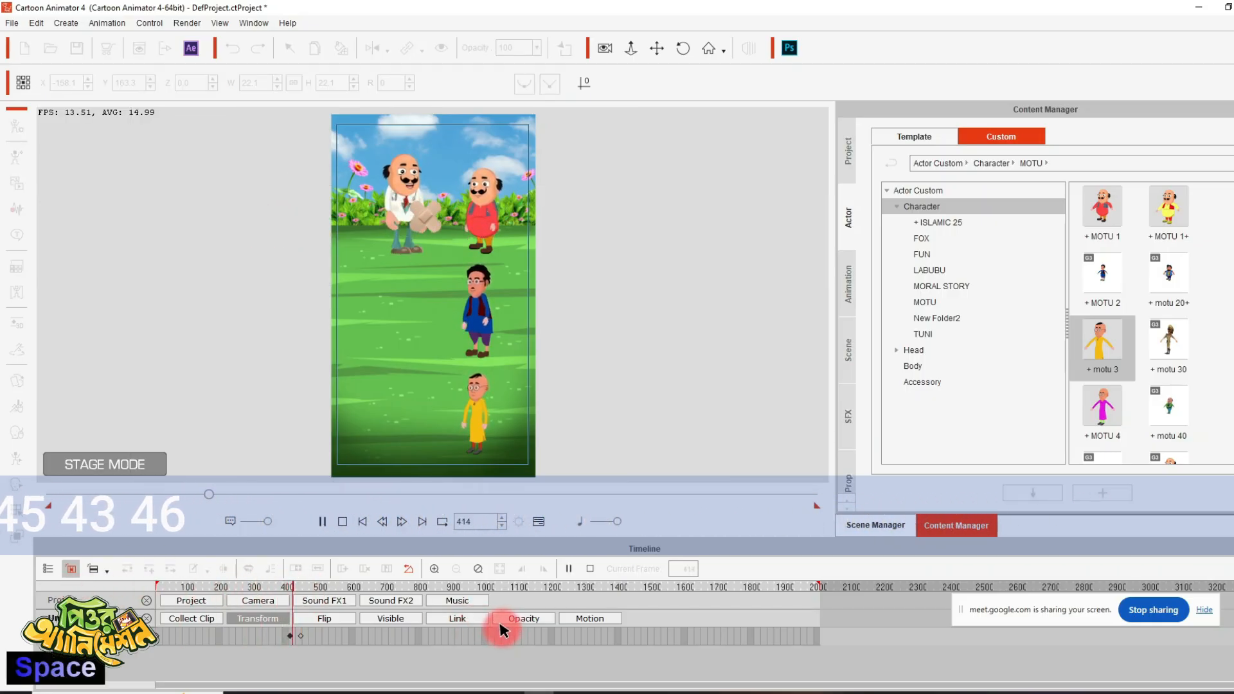
{"action": "key", "text": "space"}
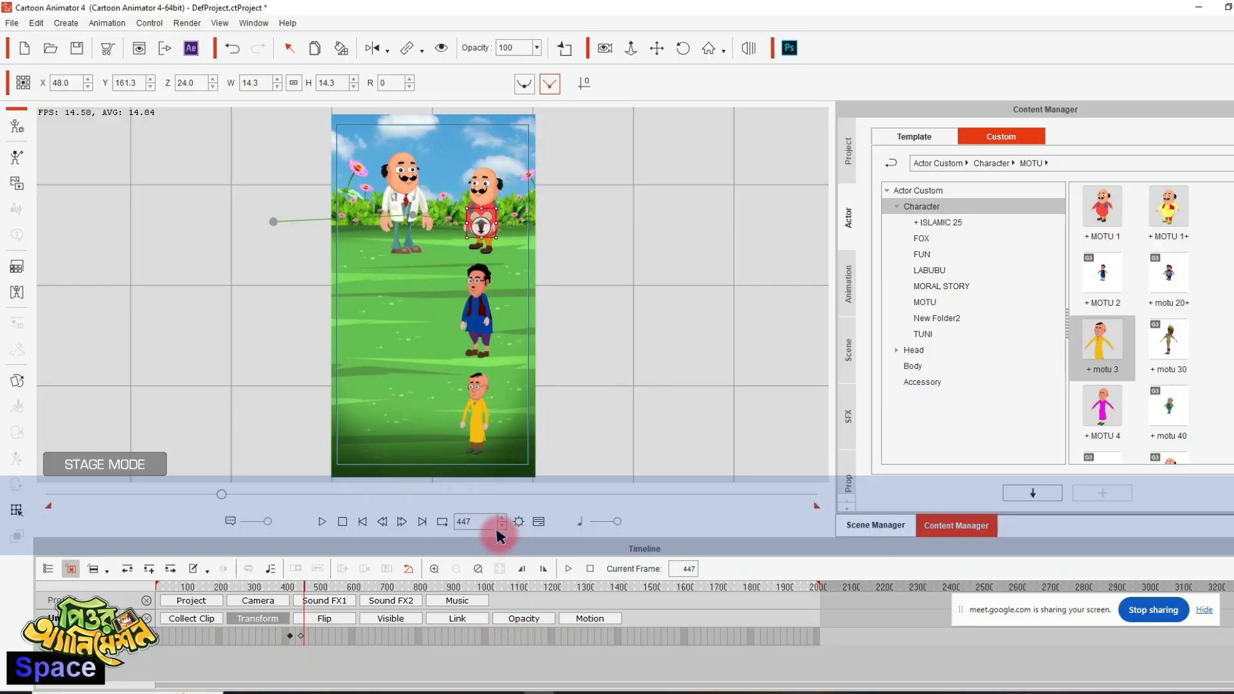
{"action": "key", "text": "space"}
{"action": "key", "text": "space"}
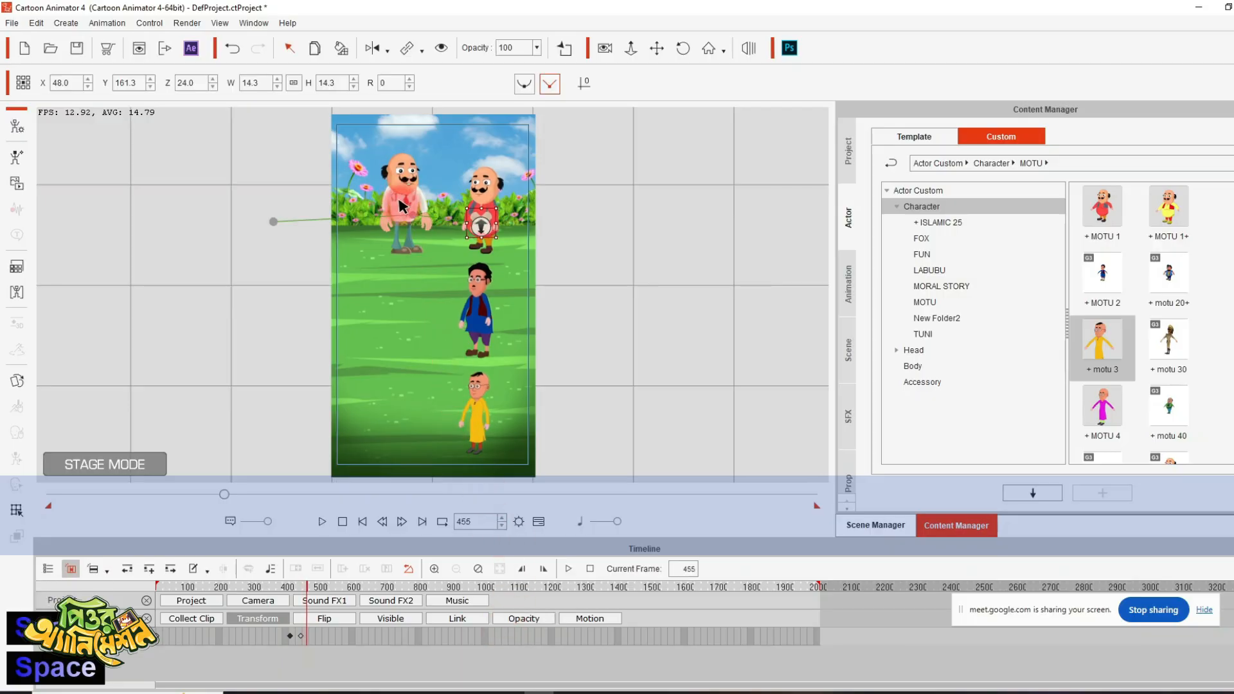
- Key the doctor's transform at frame 455 and move him down beside the blue-dressed character at frame 479
{"action": "left_click", "coordinate": [403, 254]}
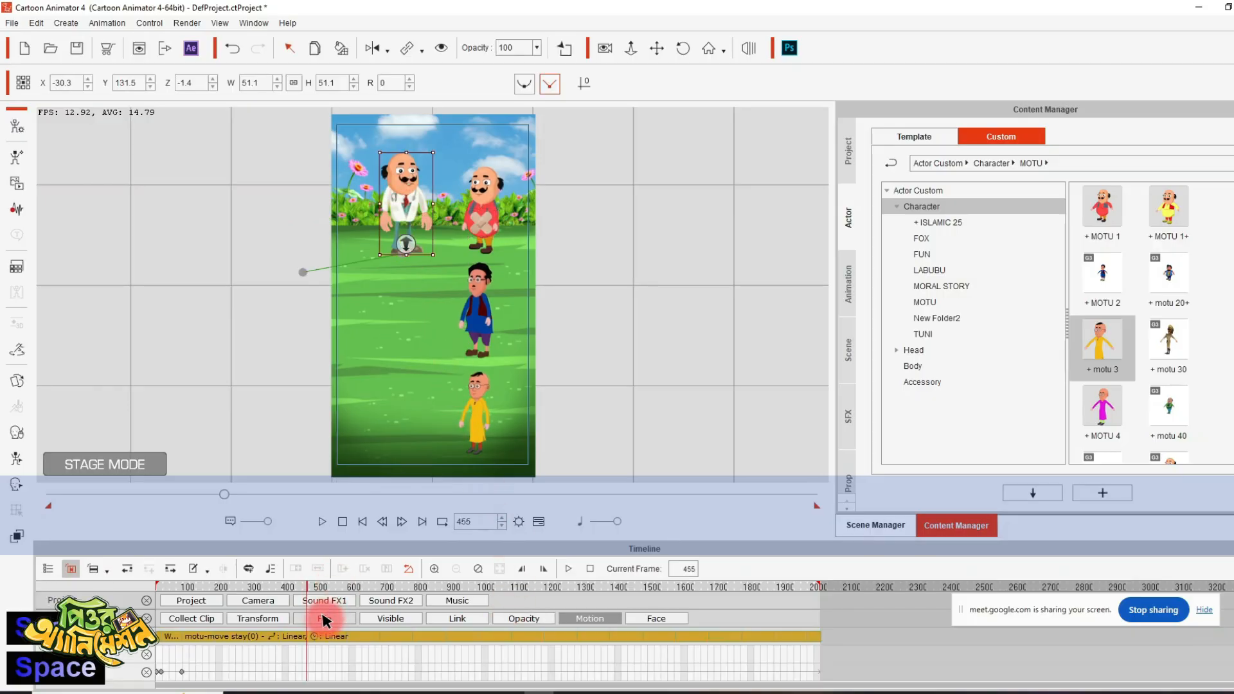
{"action": "left_click", "coordinate": [254, 619]}
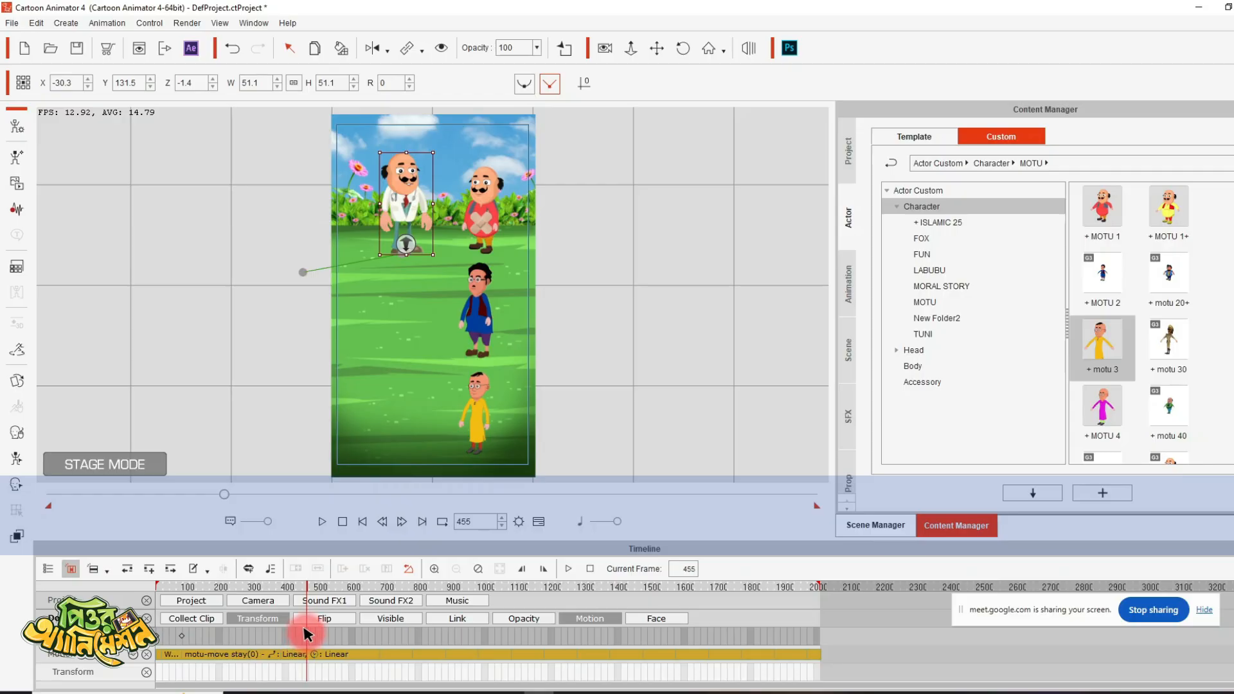
{"action": "key", "text": "space"}
{"action": "key", "text": "space"}
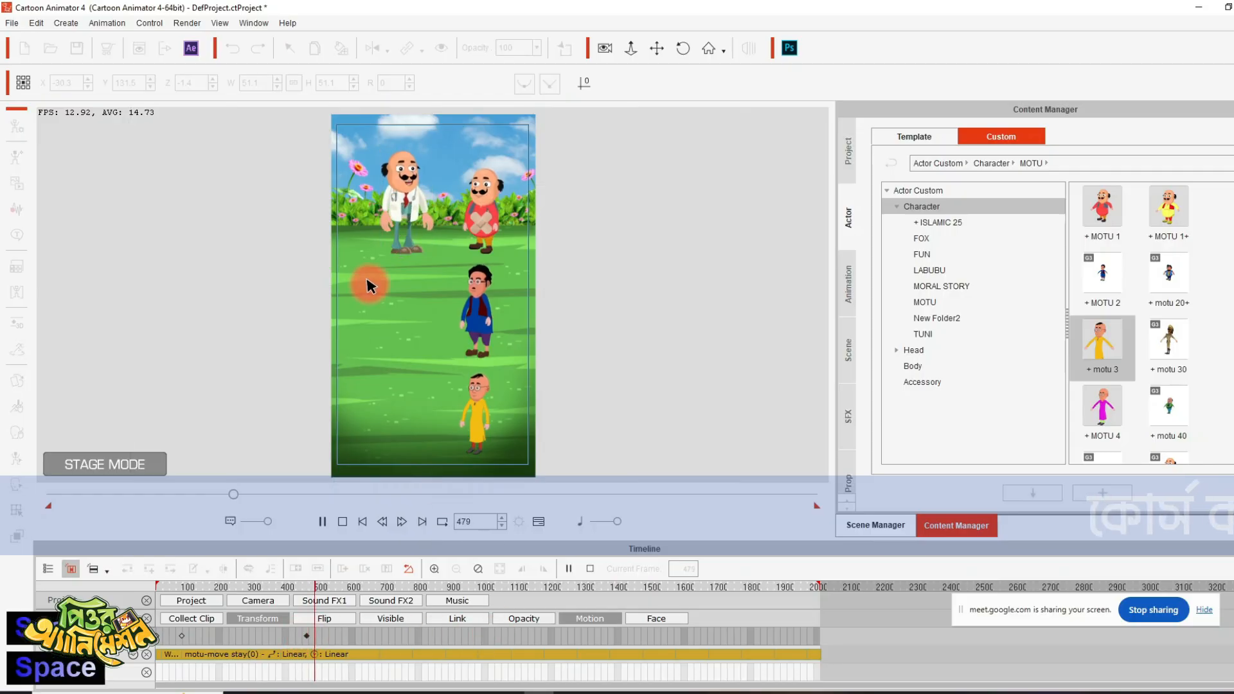
{"action": "left_click_drag", "start_coordinate": [404, 210], "coordinate": [409, 315]}
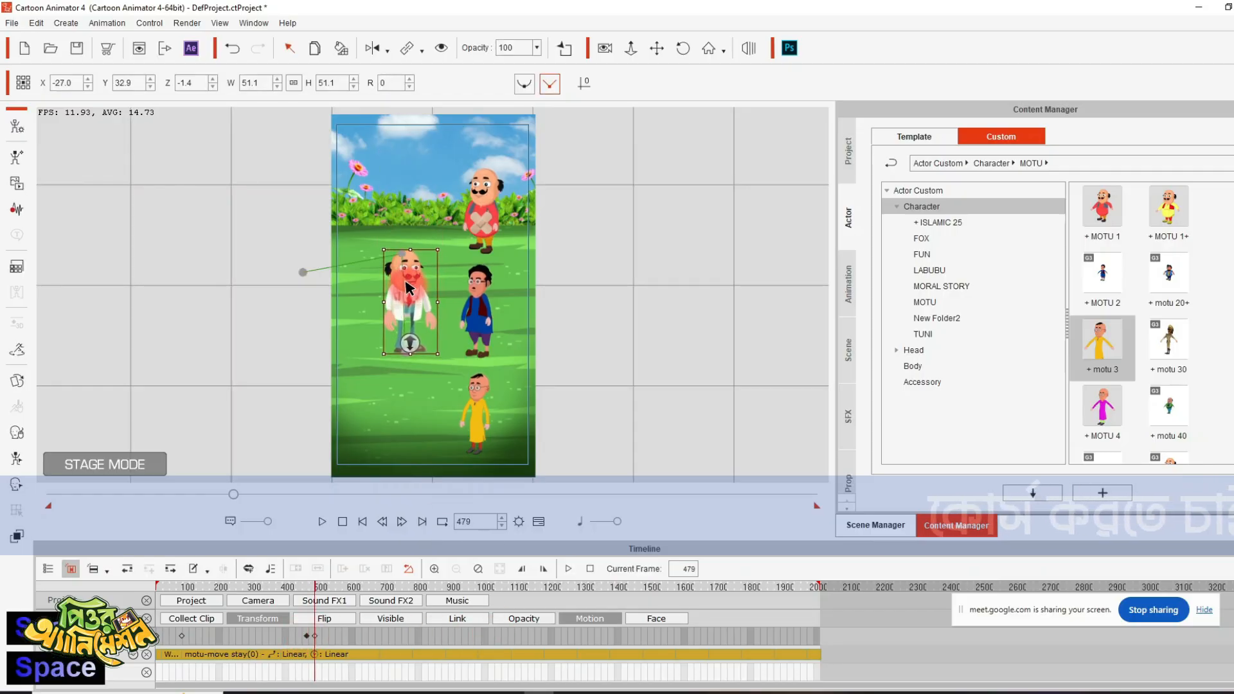
{"action": "left_click", "coordinate": [550, 376]}
{"action": "left_click", "coordinate": [288, 586]}
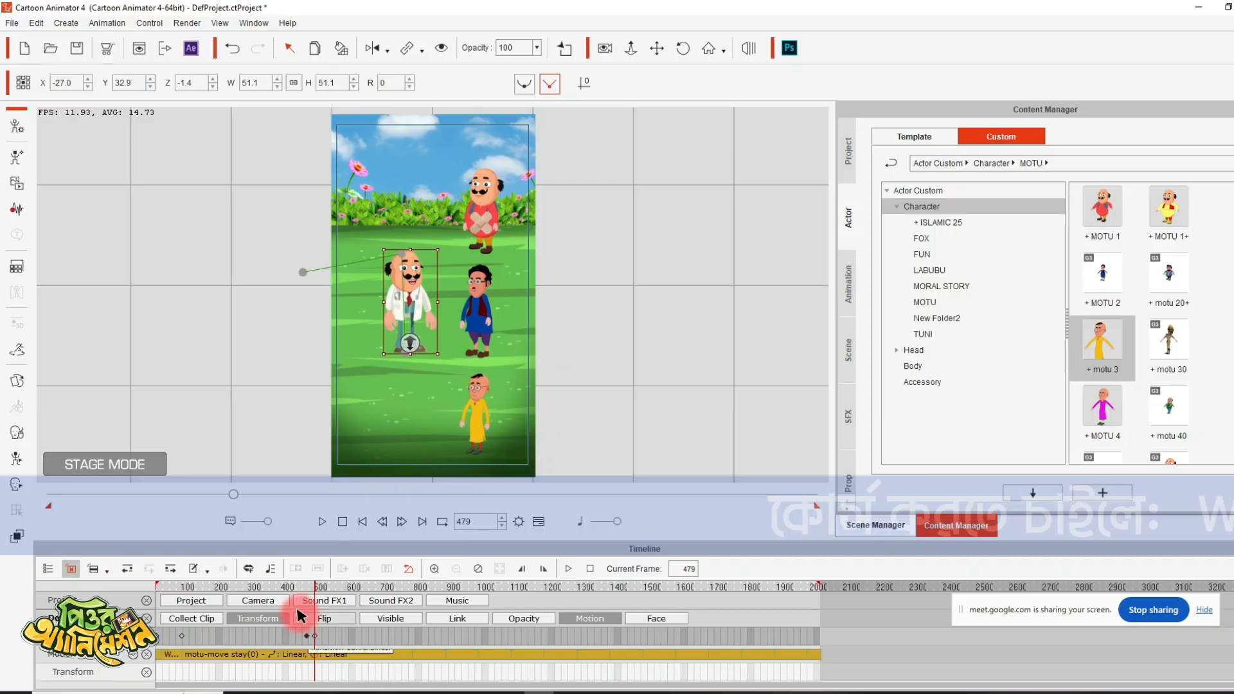
- Shift the doctor's two latest transform keys slightly earlier and preview the move, stopping playback at frame 542
{"action": "key", "text": "space"}
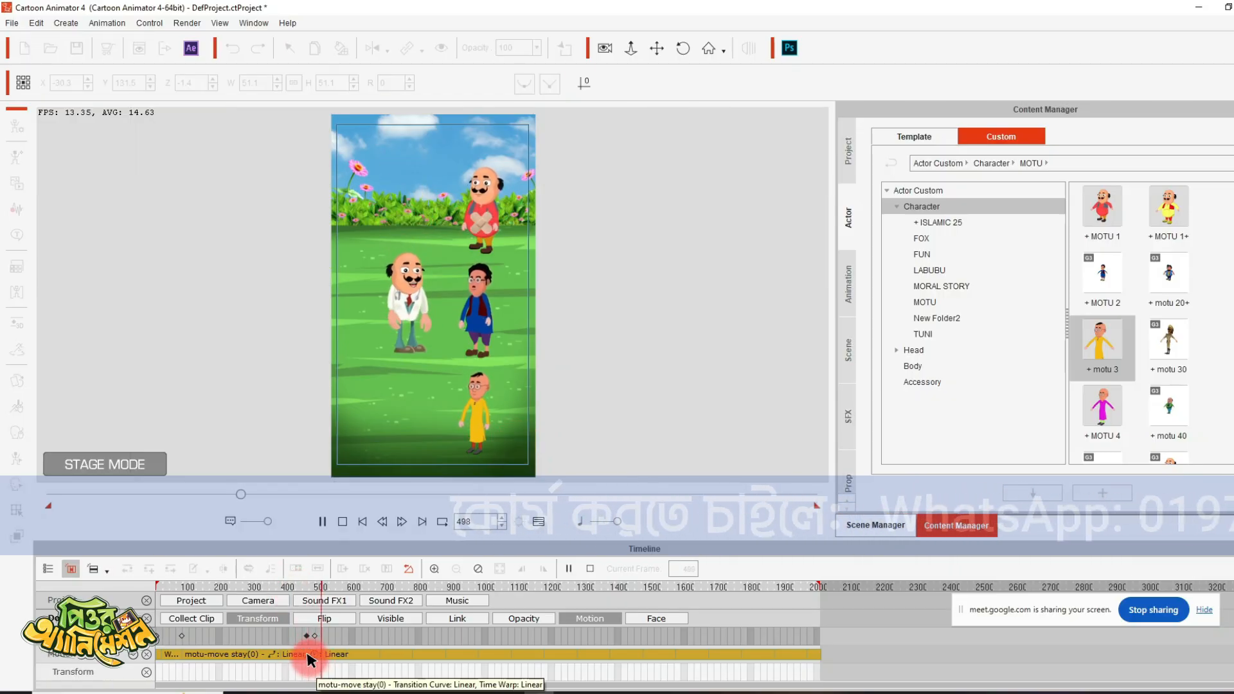
{"action": "key", "text": "space"}
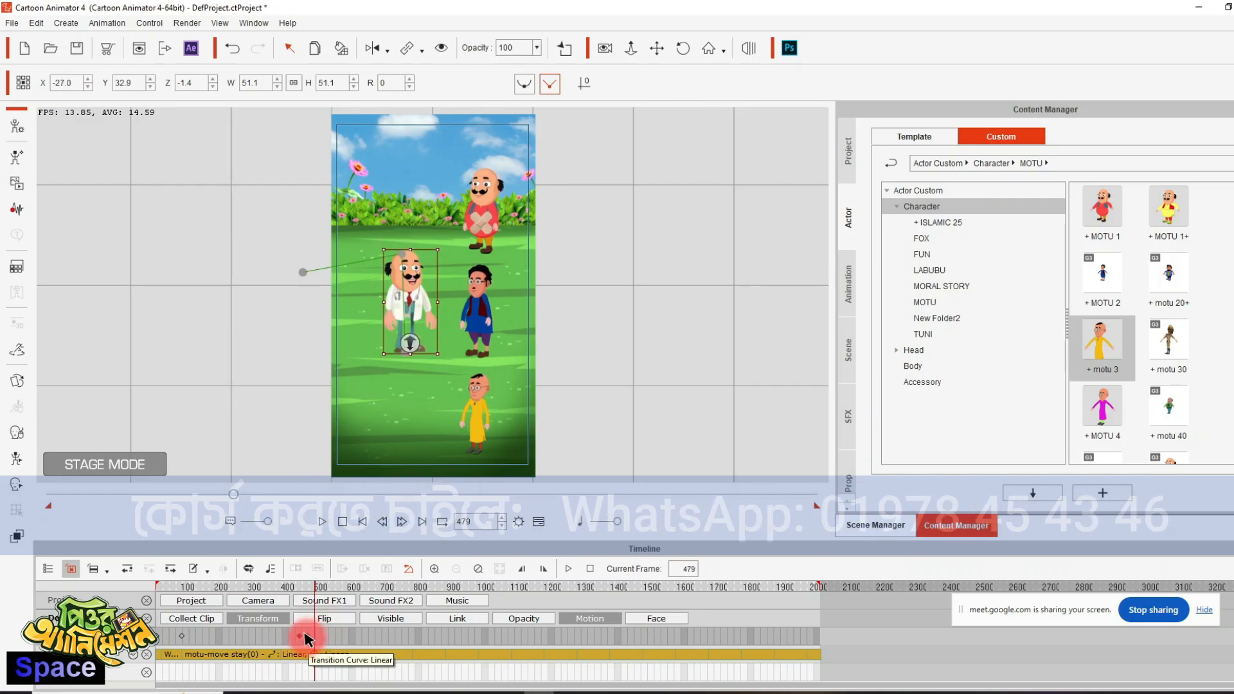
{"action": "left_click", "coordinate": [283, 586]}
{"action": "key", "text": "space"}
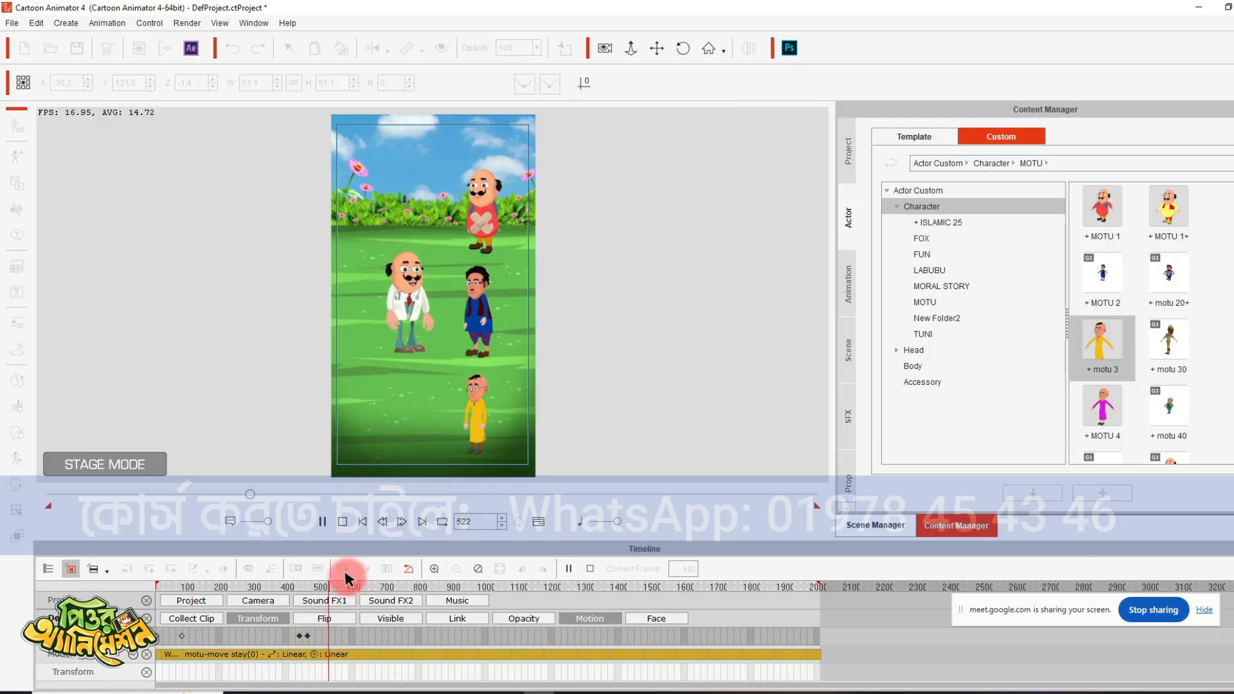
{"action": "key", "text": "space"}
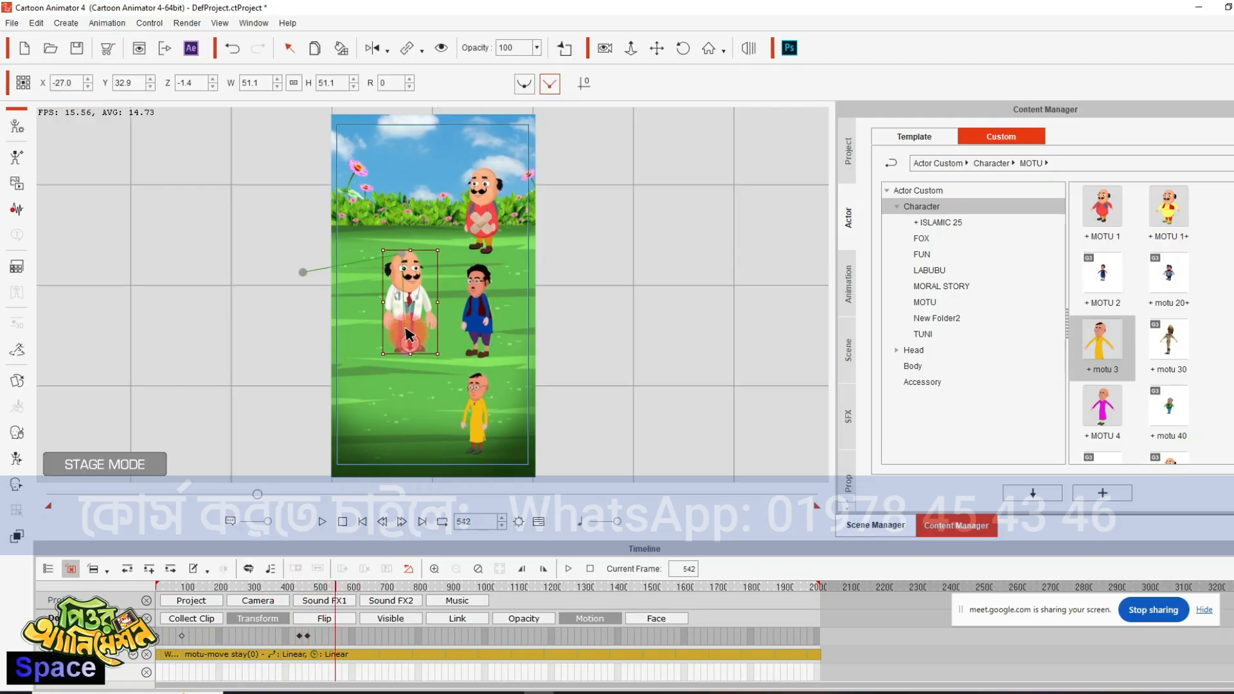
- Add wave file 4 from the Voice folder as the blue-dressed character's voice at frame 558 and stop playback at frame 769
{"action": "left_click", "coordinate": [476, 309]}
{"action": "key", "text": "space"}
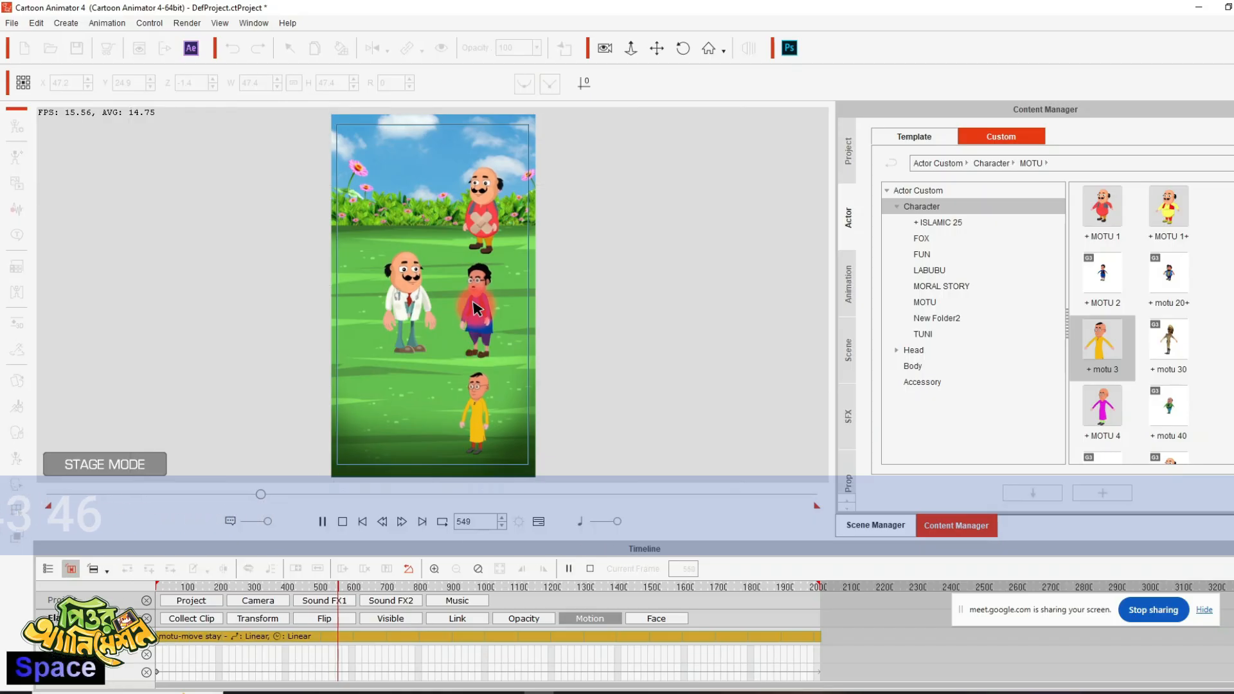
{"action": "key", "text": "space"}
{"action": "left_click", "coordinate": [16, 211]}
{"action": "left_click", "coordinate": [651, 366]}
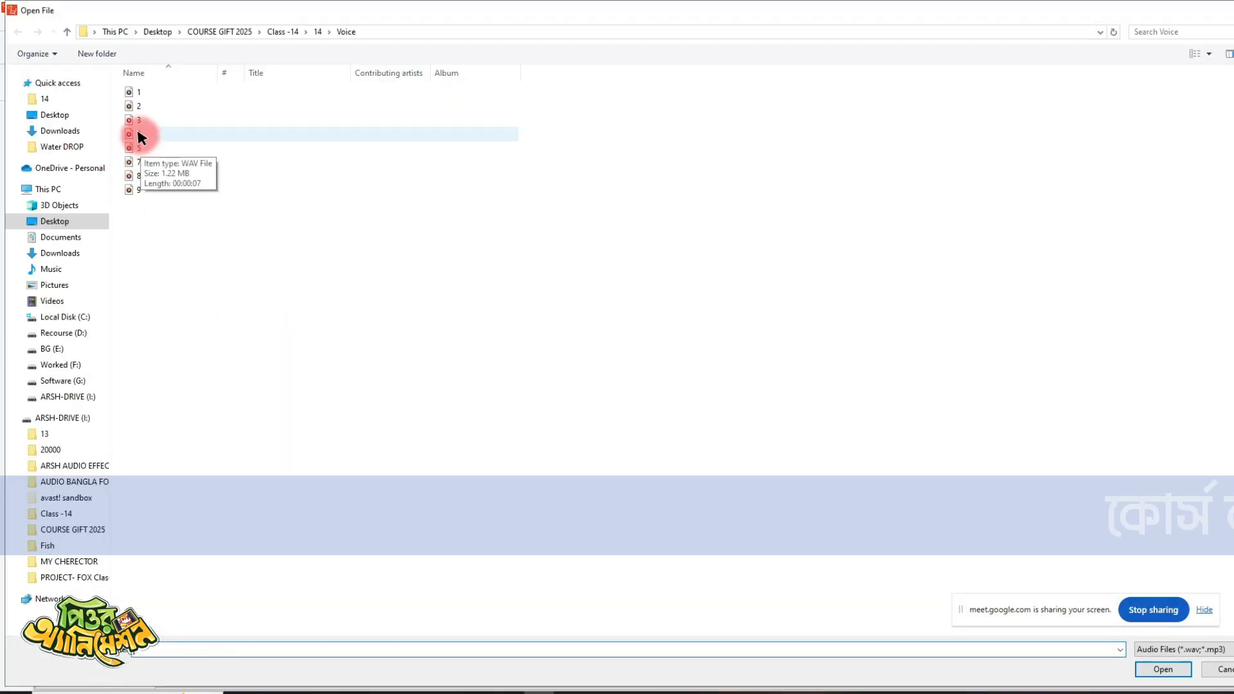
{"action": "double_click", "coordinate": [138, 133]}
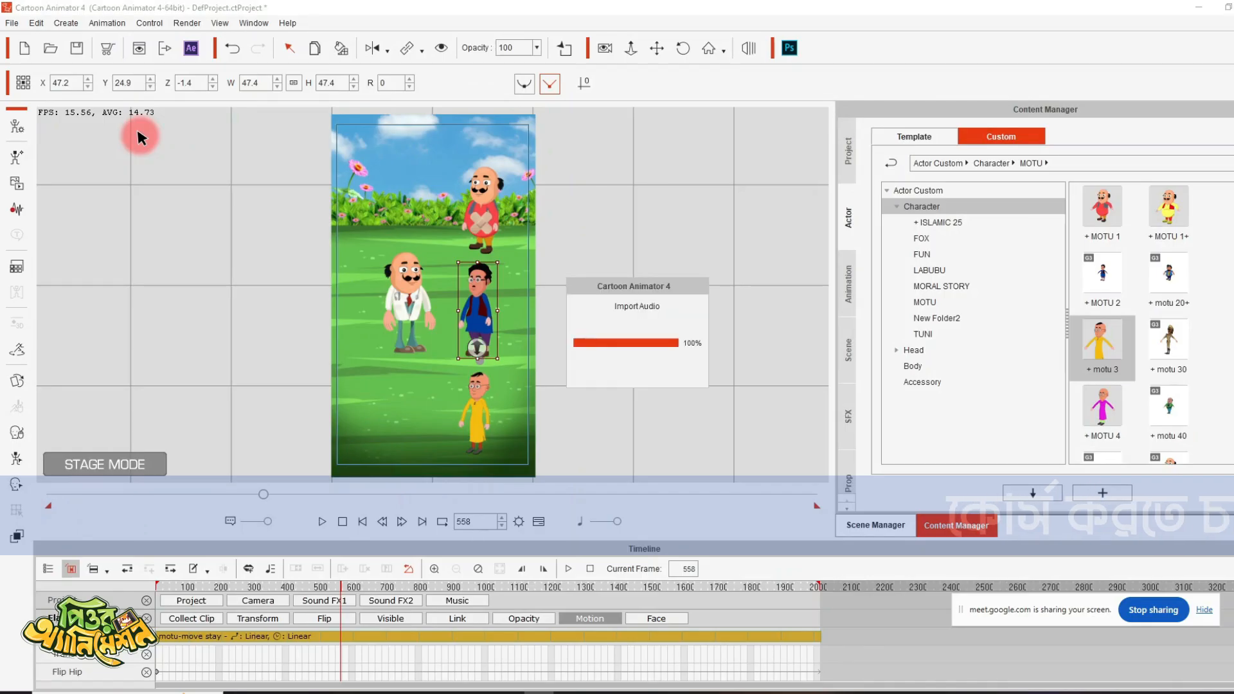
{"action": "left_click", "coordinate": [141, 137]}
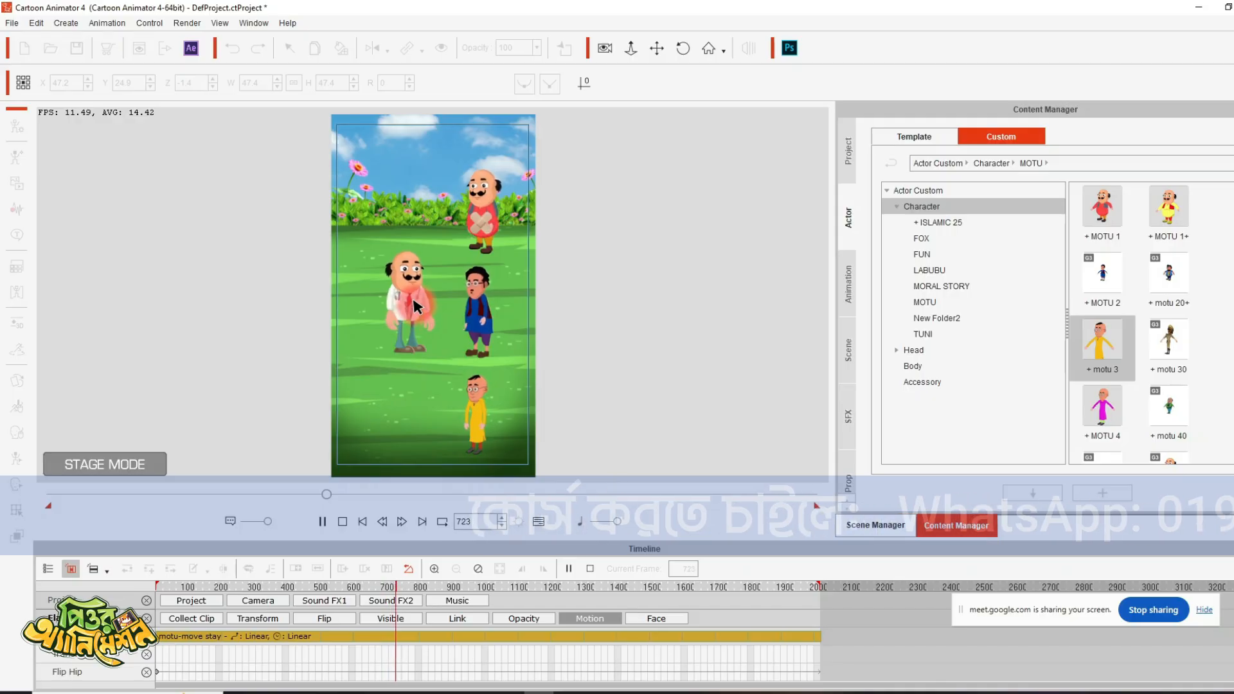
{"action": "key", "text": "space"}
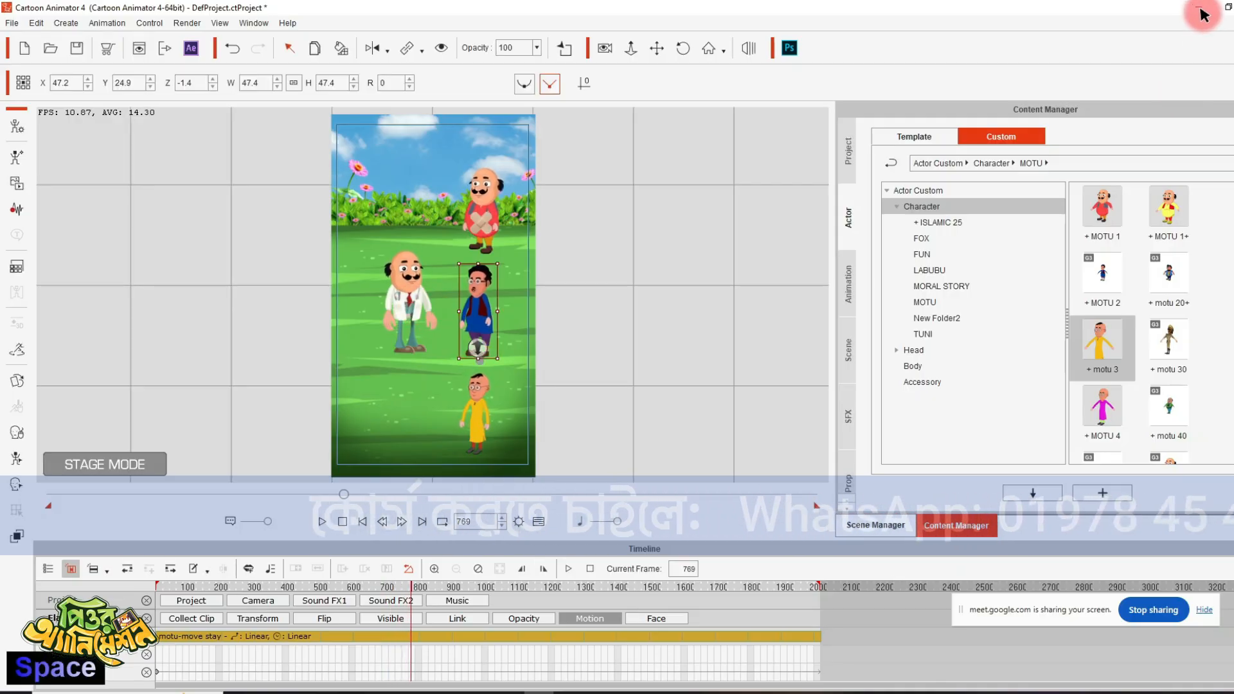
- Import the INJECTION image at frame 769 and place it on the empty stage area outside the scene, scaled to 68.8
{"action": "left_click", "coordinate": [1199, 7]}
{"action": "left_click_drag", "start_coordinate": [1112, 187], "coordinate": [229, 334]}
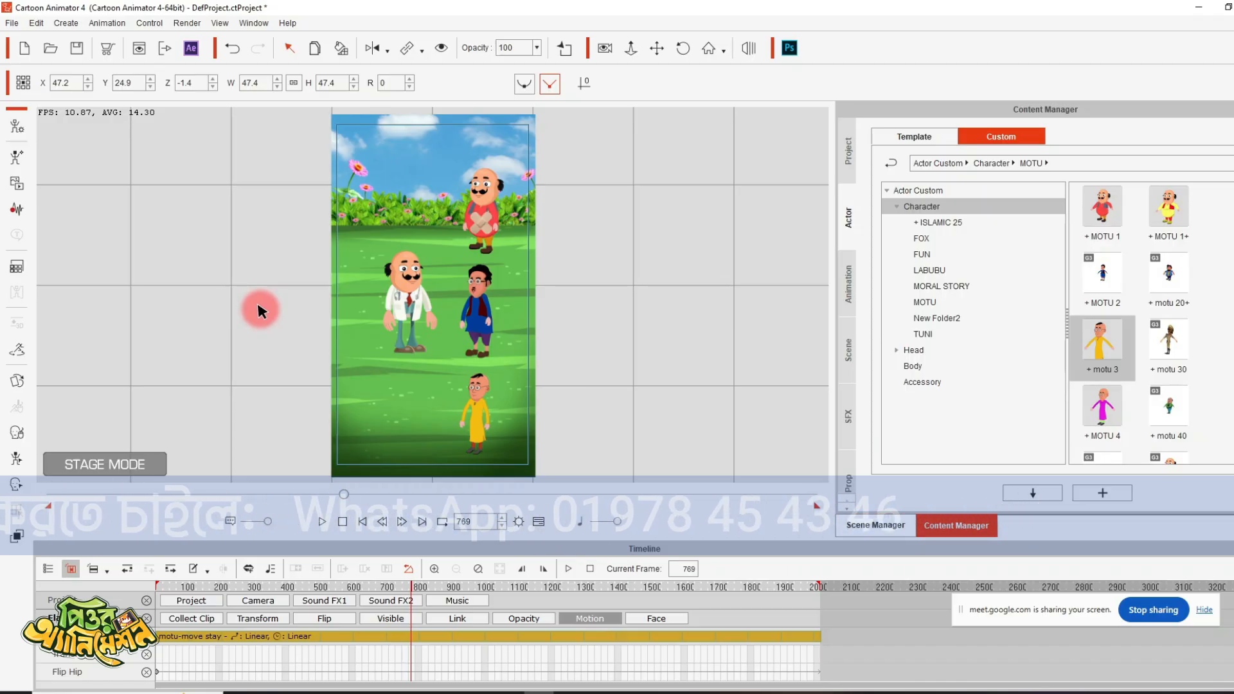
{"action": "left_click_drag", "start_coordinate": [308, 279], "coordinate": [237, 344]}
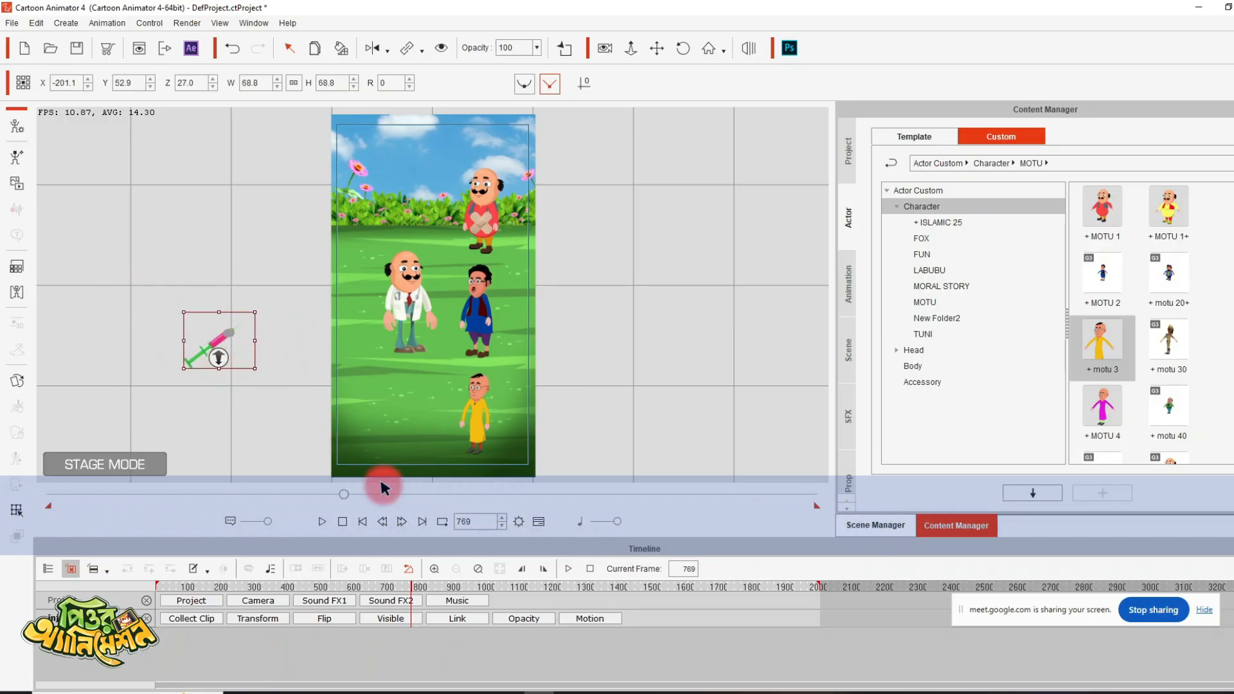
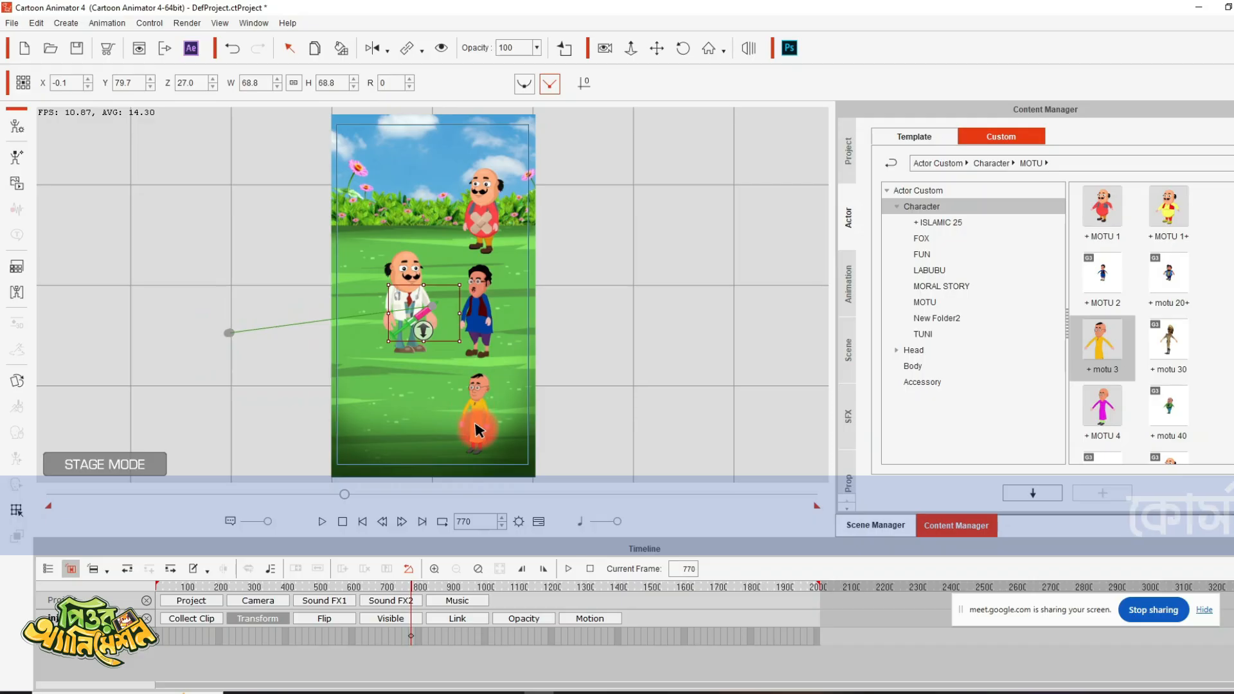
- Move the injection onto the blue-dressed character at frame 812, preview the move, and stop playback at frame 774
{"action": "key", "text": "space"}
{"action": "key", "text": "space"}
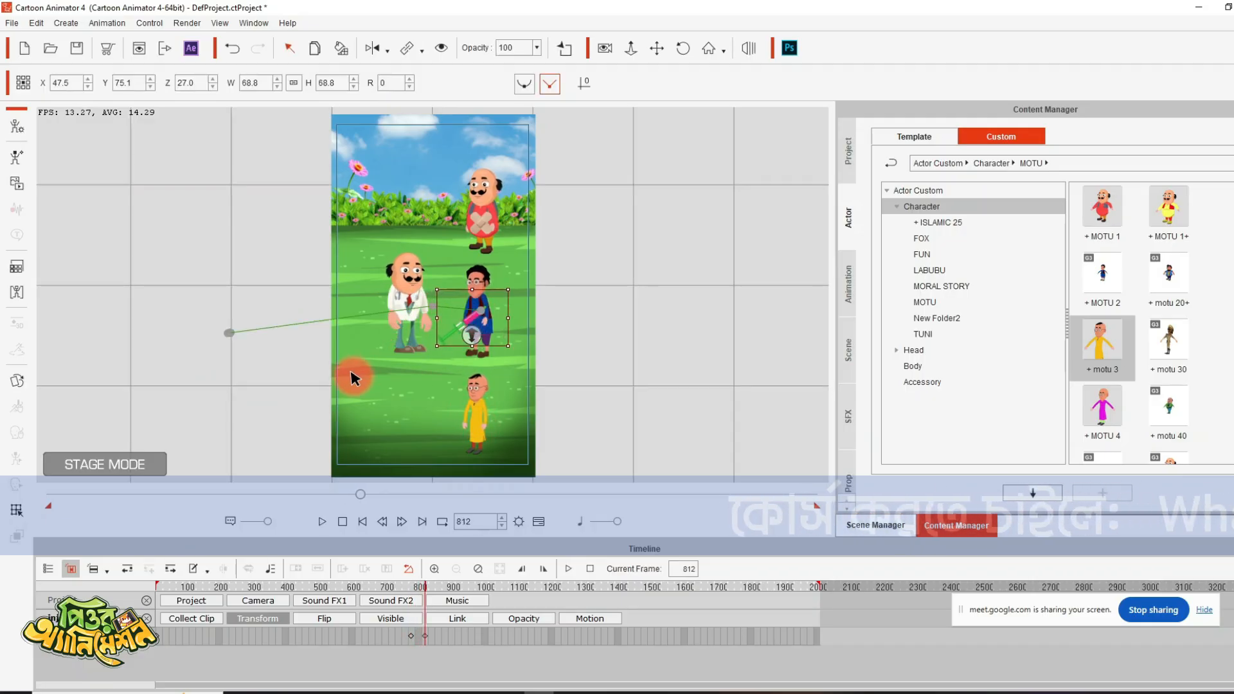
{"action": "left_click", "coordinate": [388, 587]}
{"action": "key", "text": "space"}
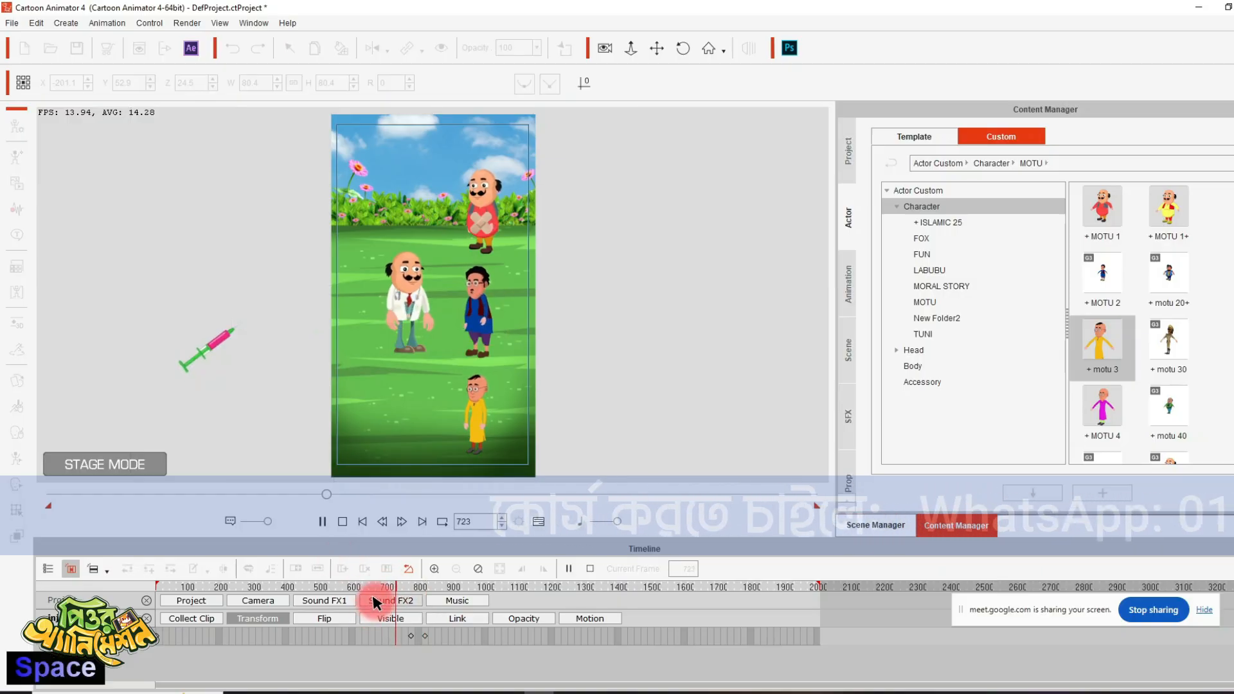
{"action": "key", "text": "space"}
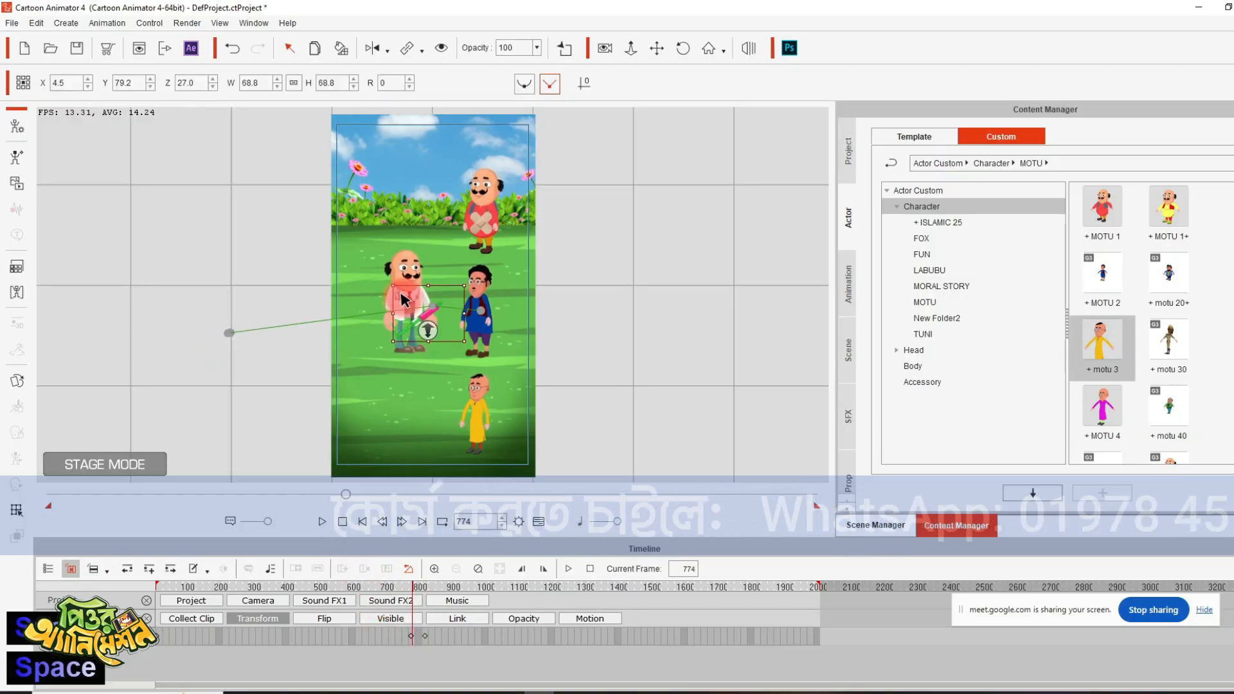
- Add wave file 5 from the Voice folder as the doctor's voice at frame 774 and stop playback at frame 910
{"action": "left_click", "coordinate": [377, 277]}
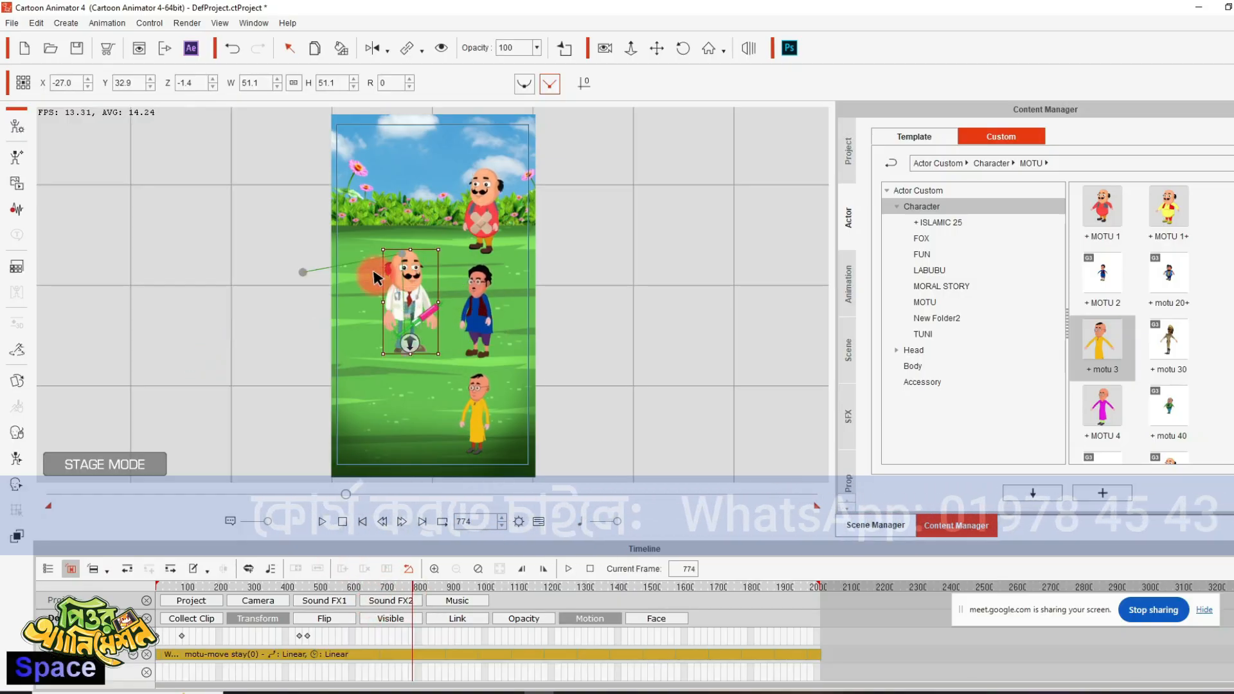
{"action": "left_click", "coordinate": [17, 210]}
{"action": "left_click", "coordinate": [554, 373]}
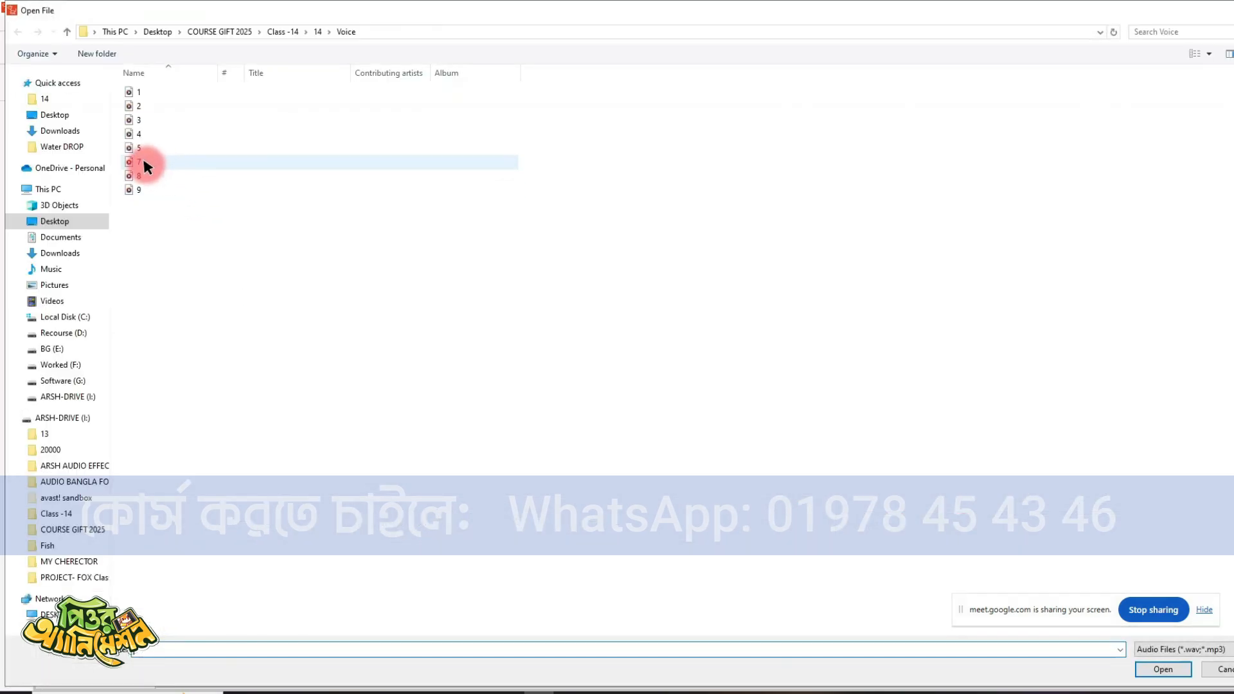
{"action": "double_click", "coordinate": [135, 152]}
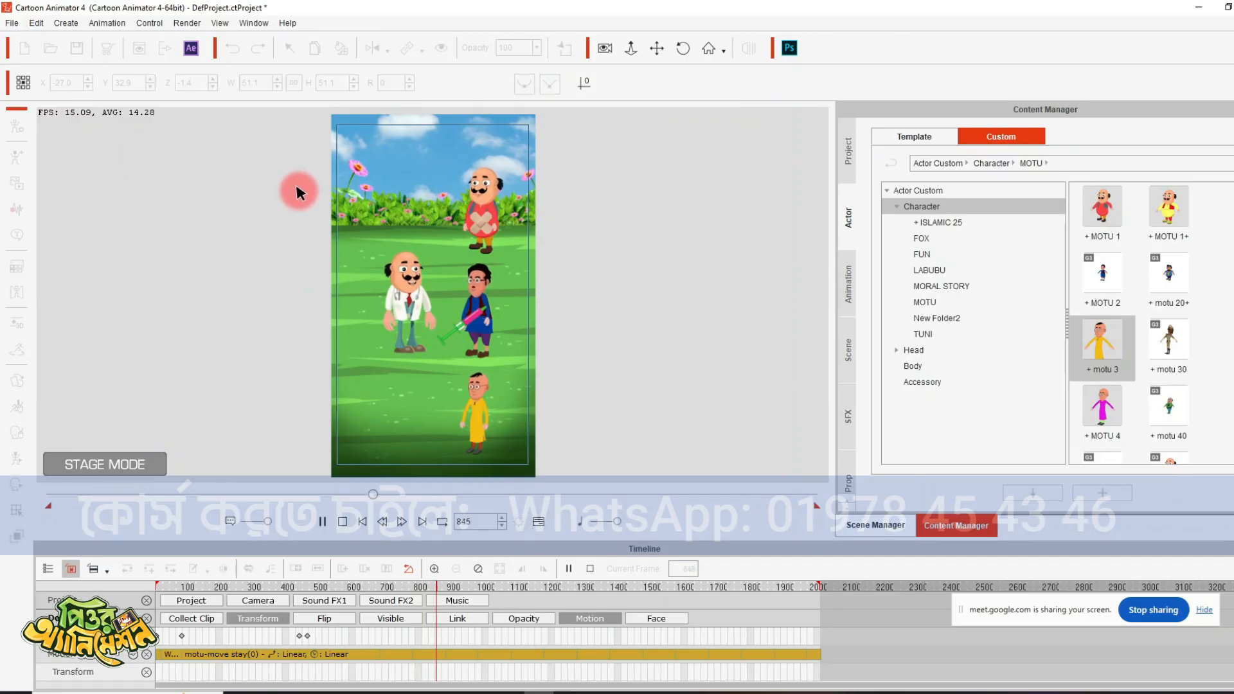
{"action": "key", "text": "space"}
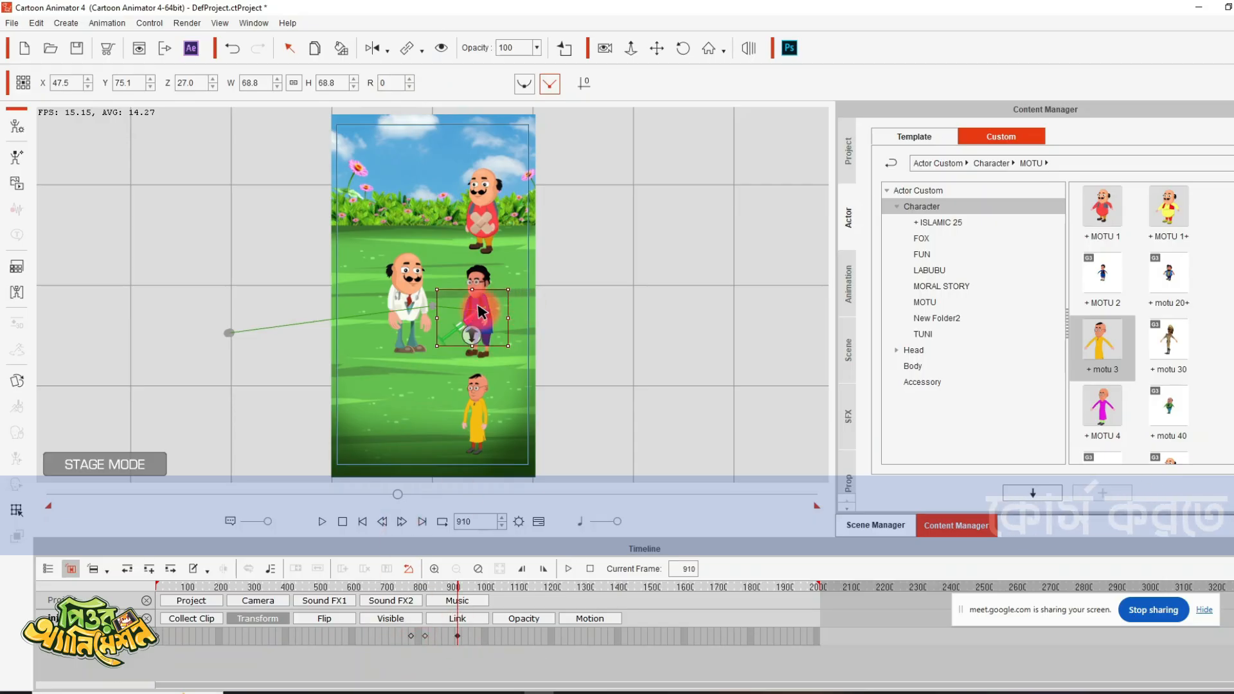
- Move the injection out of the scene at frame 910 and key the doctor's transform at frame 921
{"action": "left_click_drag", "start_coordinate": [475, 317], "coordinate": [267, 315]}
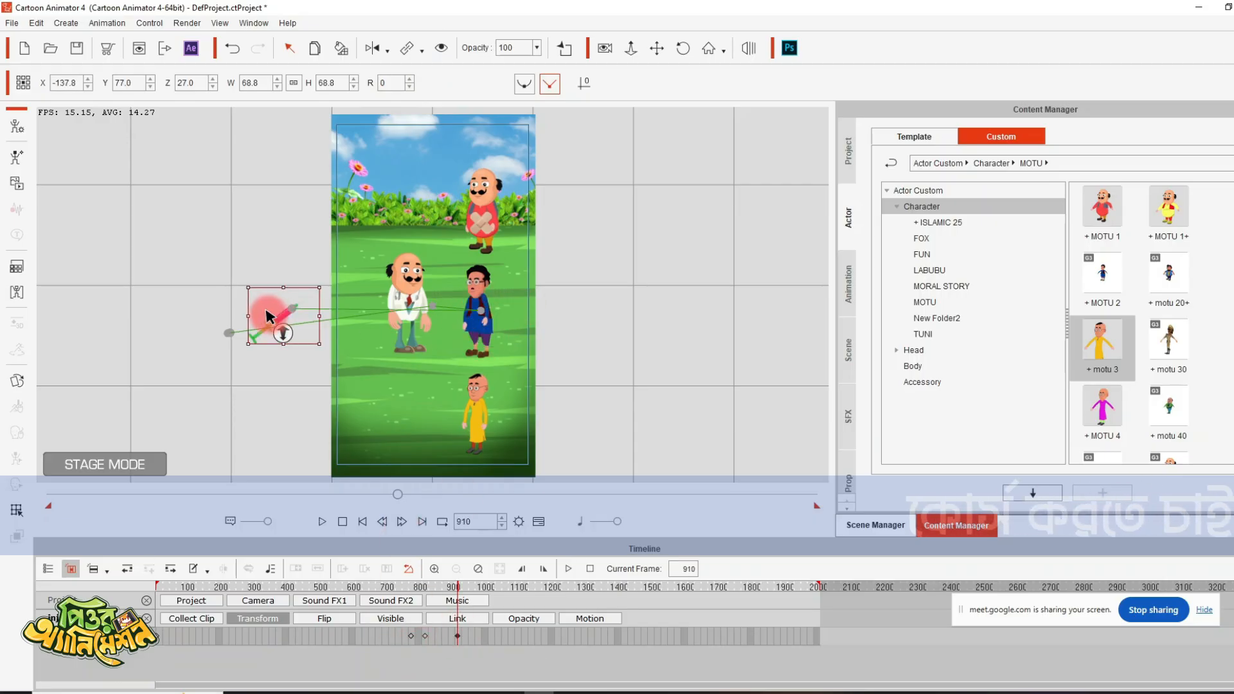
{"action": "left_click", "coordinate": [400, 286]}
{"action": "key", "text": "space"}
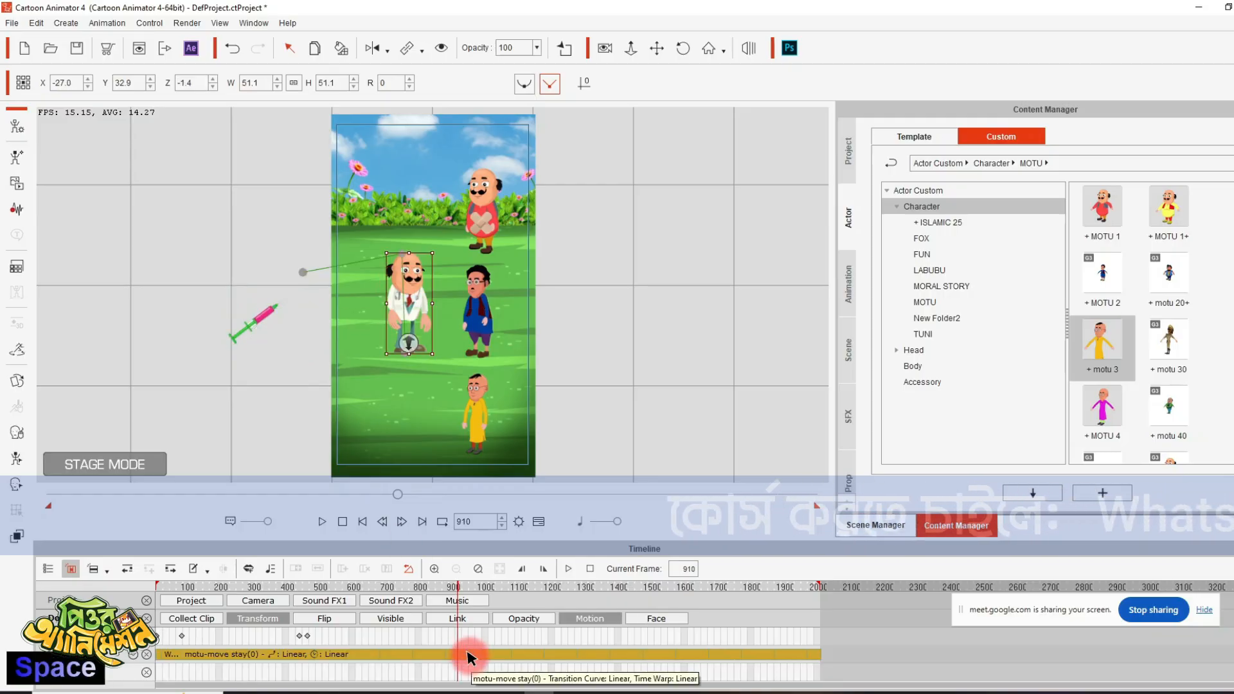
{"action": "key", "text": "space"}
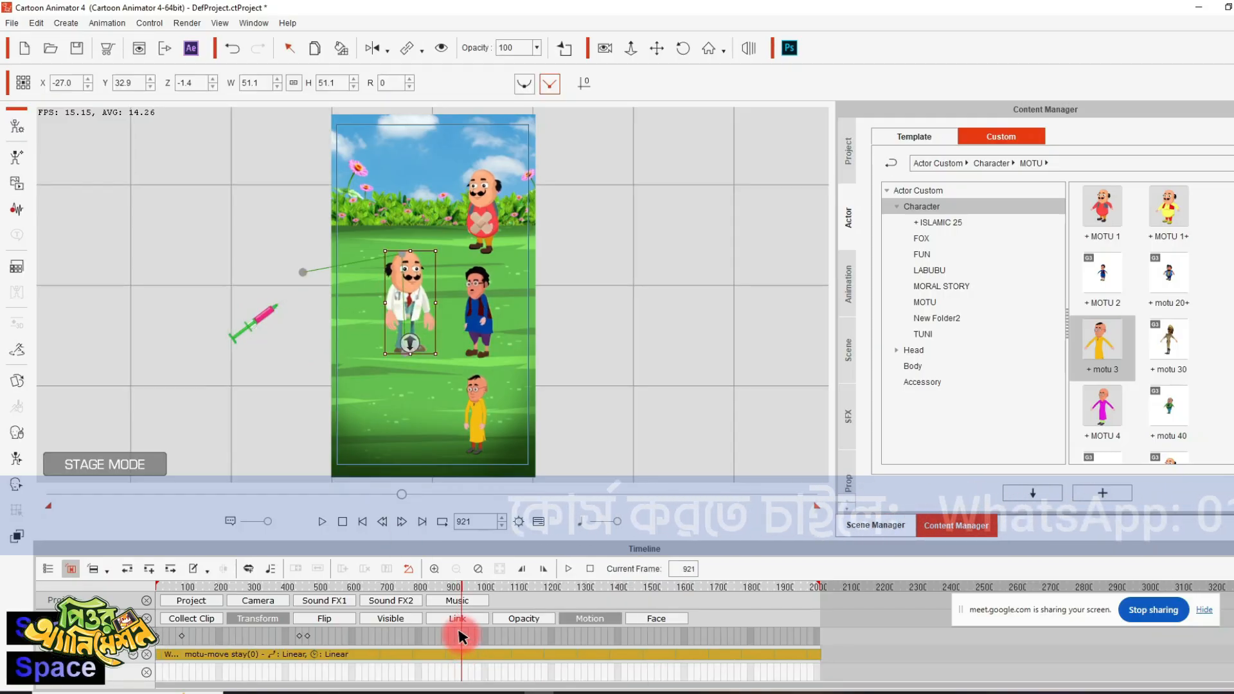
- Move the doctor down beside the yellow-dressed character shortly after his new key and play on to frame 1053
{"action": "key", "text": "space"}
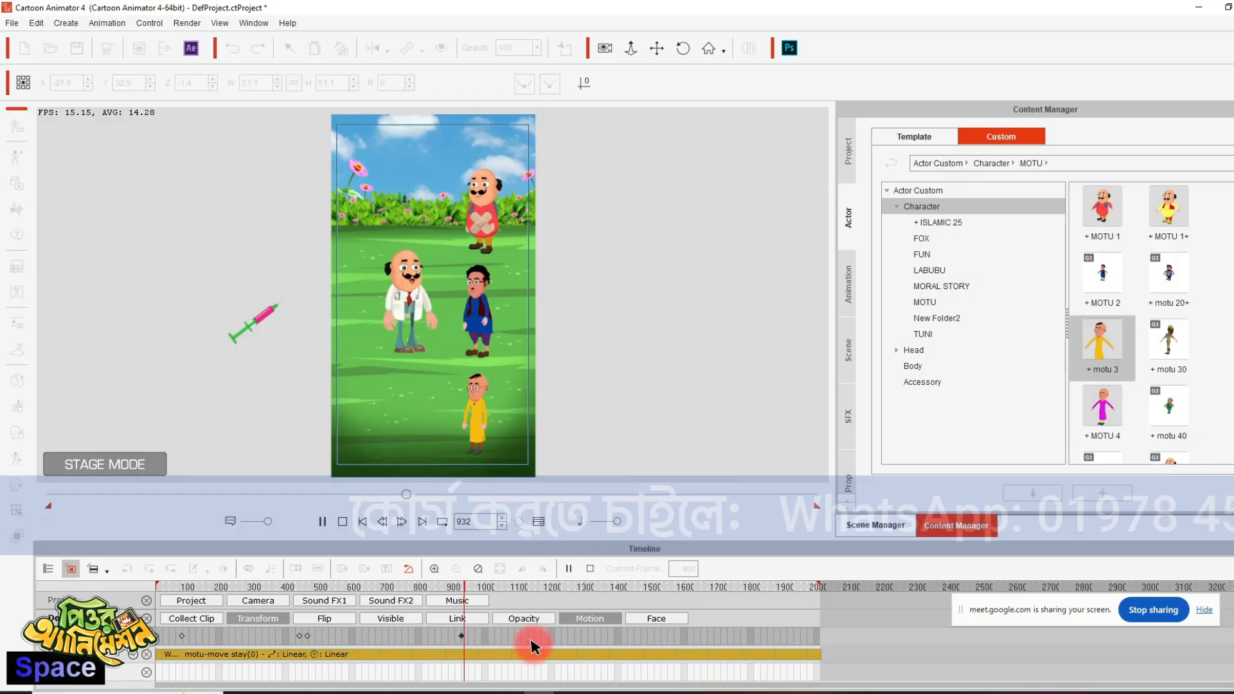
{"action": "key", "text": "space"}
{"action": "left_click_drag", "start_coordinate": [413, 343], "coordinate": [407, 410]}
{"action": "key", "text": "space"}
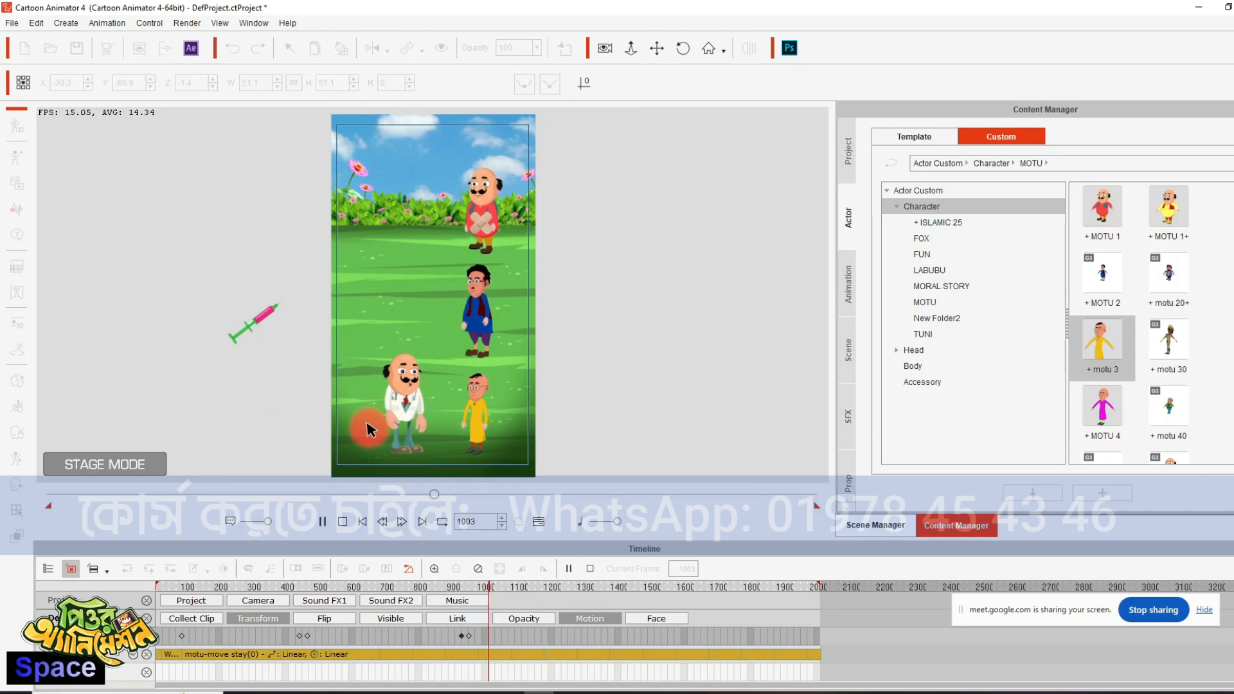
{"action": "key", "text": "space"}
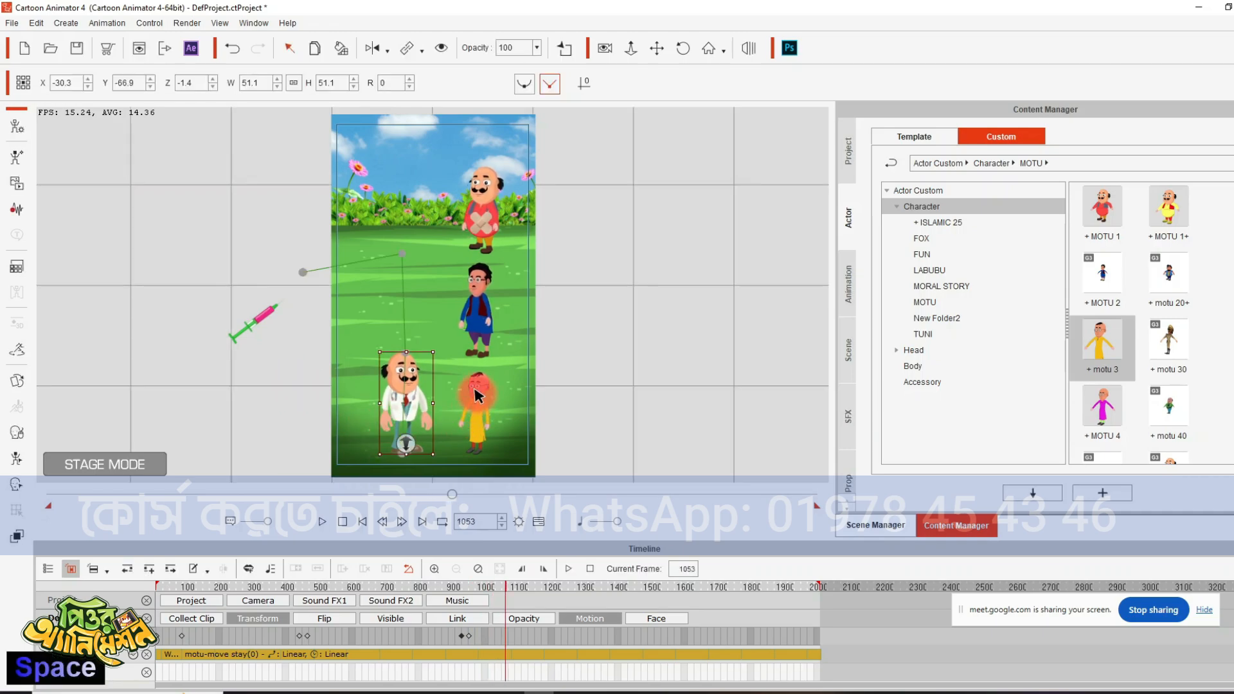
- Try wave file 9 from the Voice folder as the yellow-dressed character's voice at frame 1060, and undo it
{"action": "left_click", "coordinate": [478, 394]}
{"action": "left_click", "coordinate": [18, 209]}
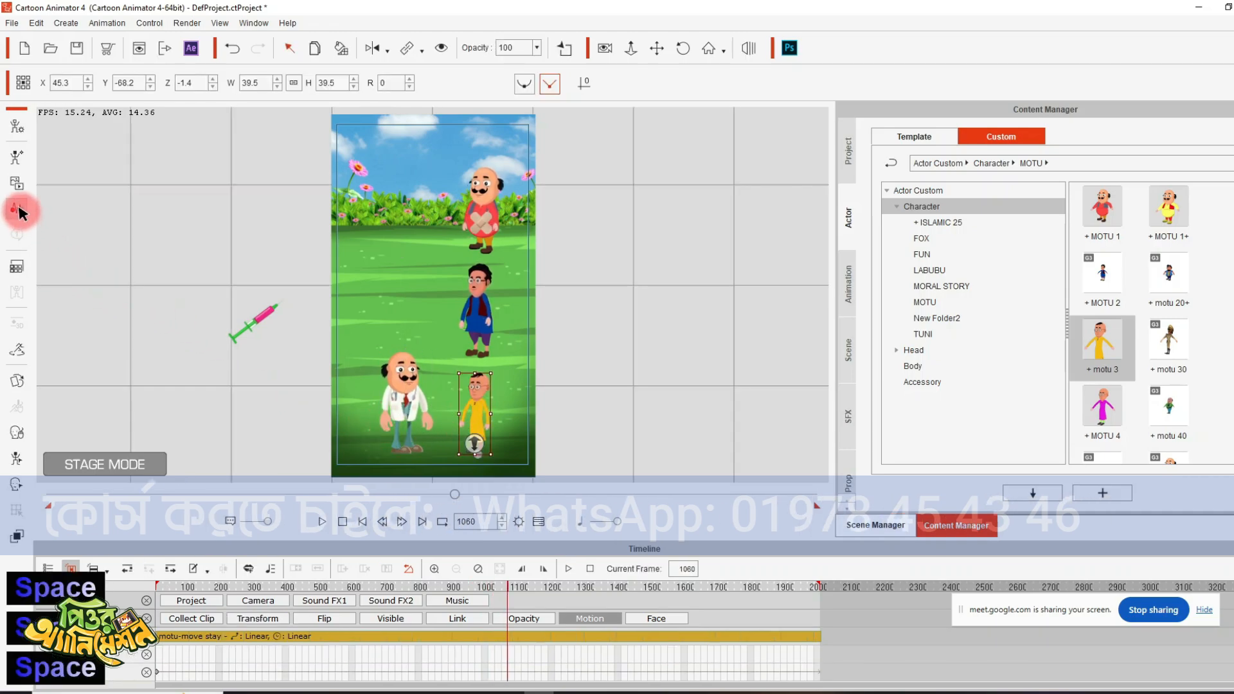
{"action": "left_click", "coordinate": [638, 365]}
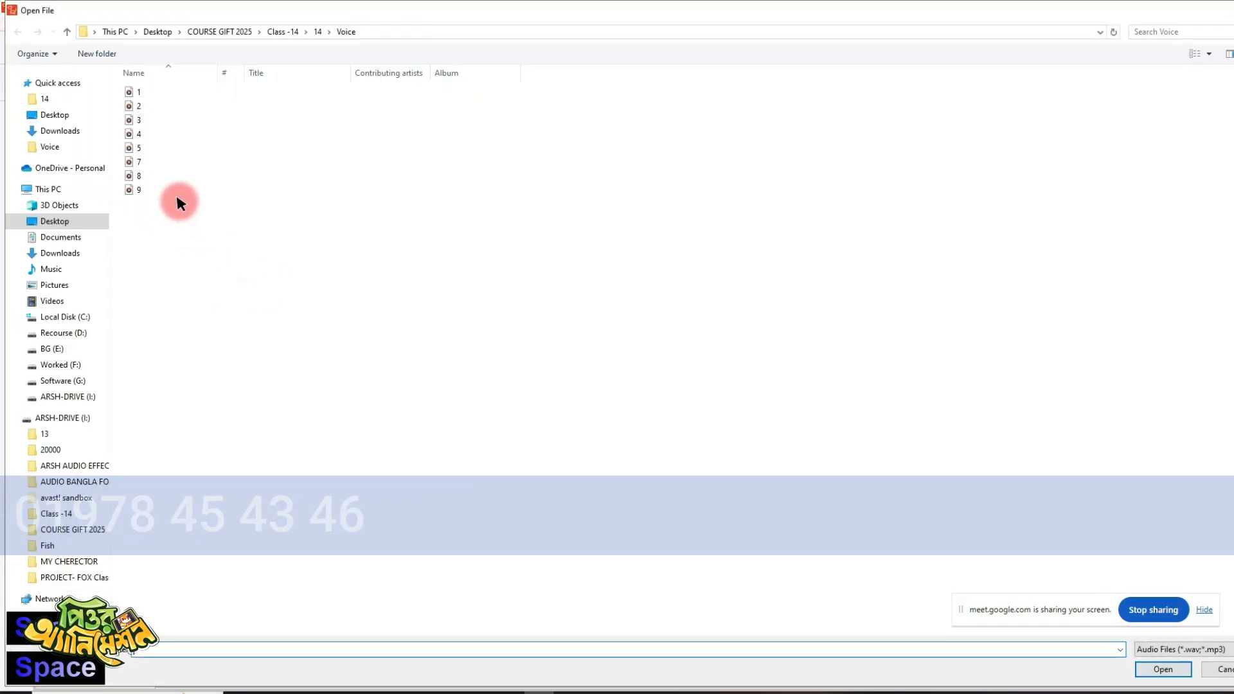
{"action": "double_click", "coordinate": [137, 186]}
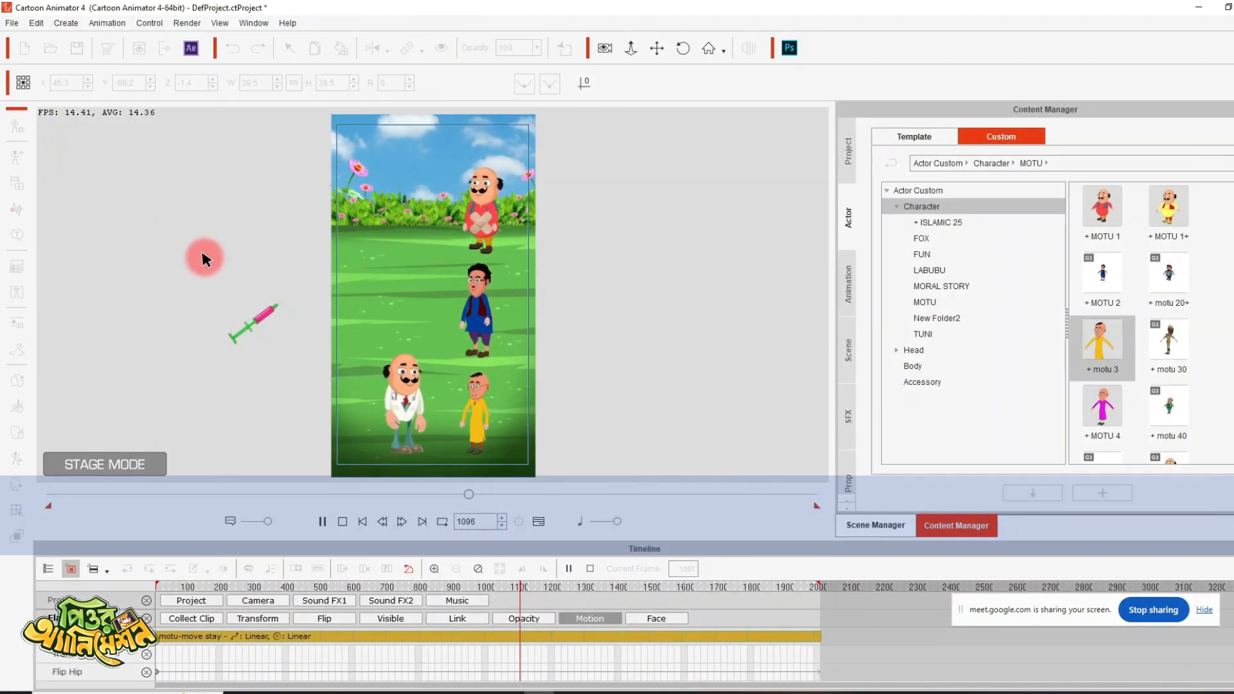
{"action": "key", "text": "space"}
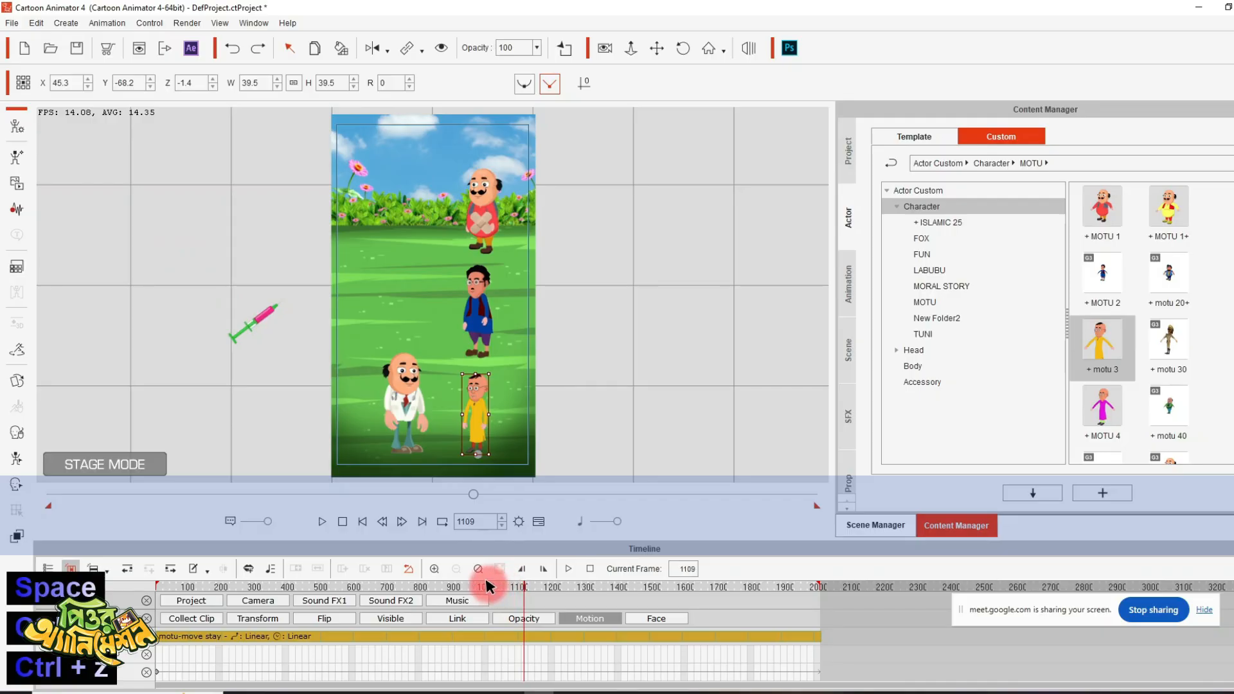
- Add wave file 7 from the Voice folder as the yellow-dressed character's voice and play on to frame 1277
{"action": "key", "text": "space"}
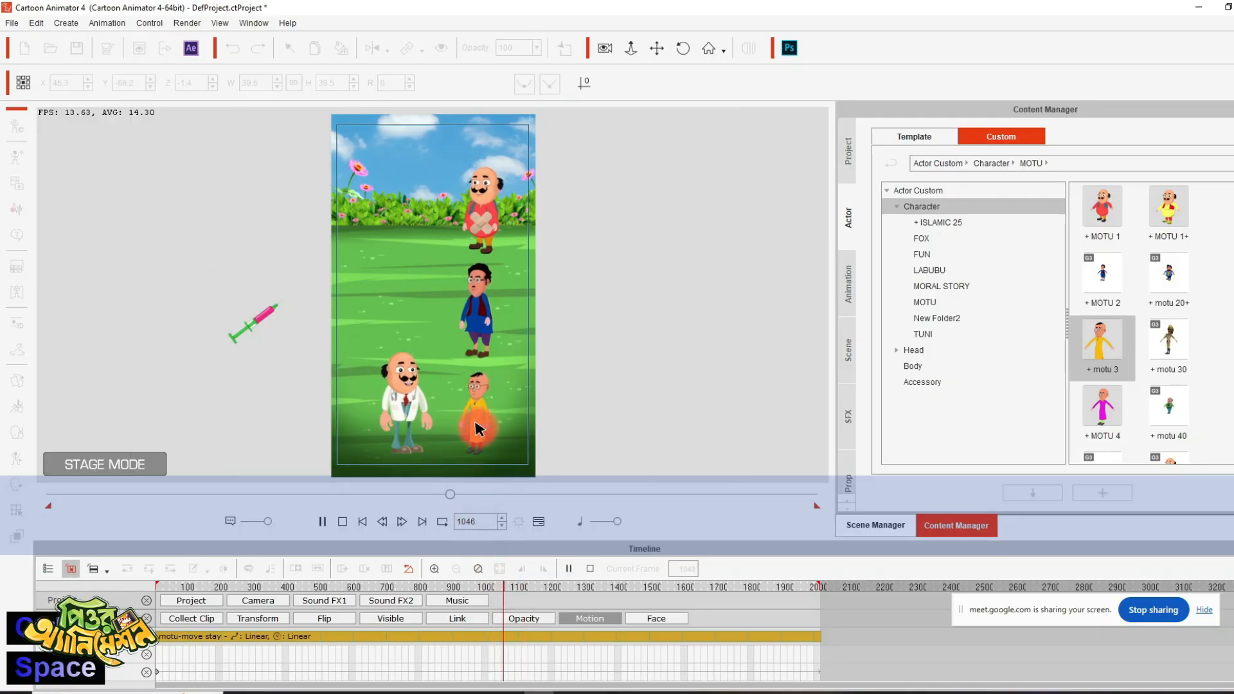
{"action": "key", "text": "space"}
{"action": "left_click", "coordinate": [18, 212]}
{"action": "left_click", "coordinate": [628, 361]}
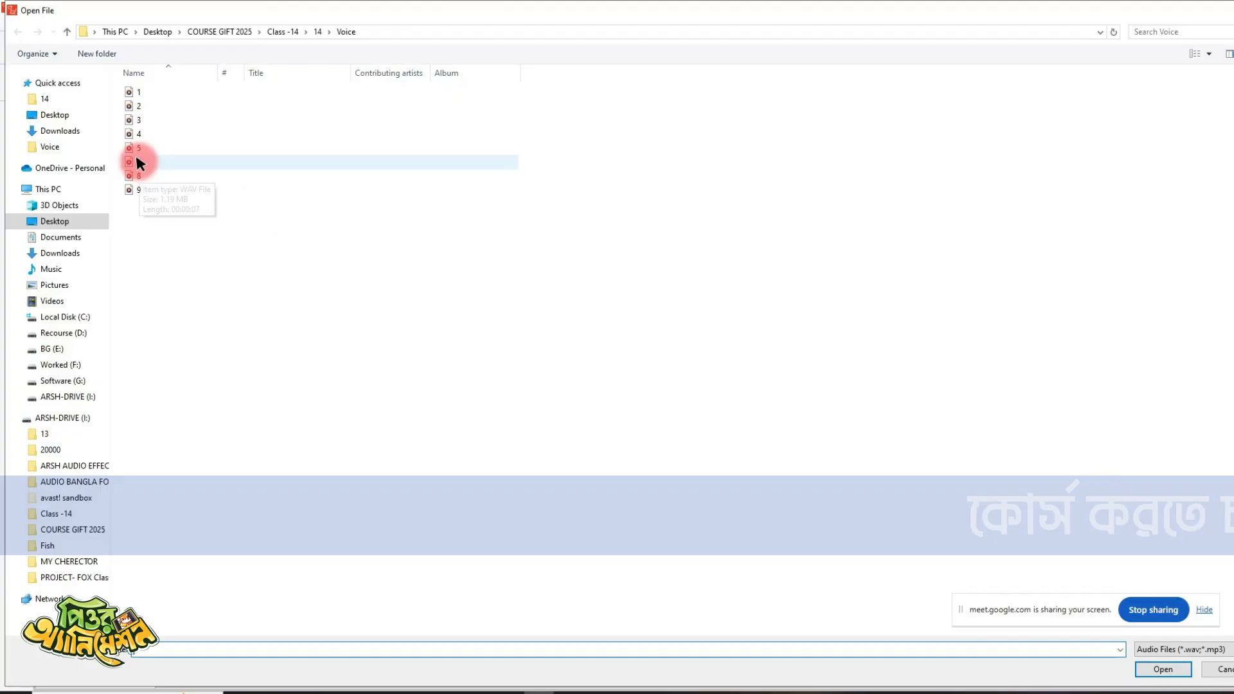
{"action": "double_click", "coordinate": [138, 160]}
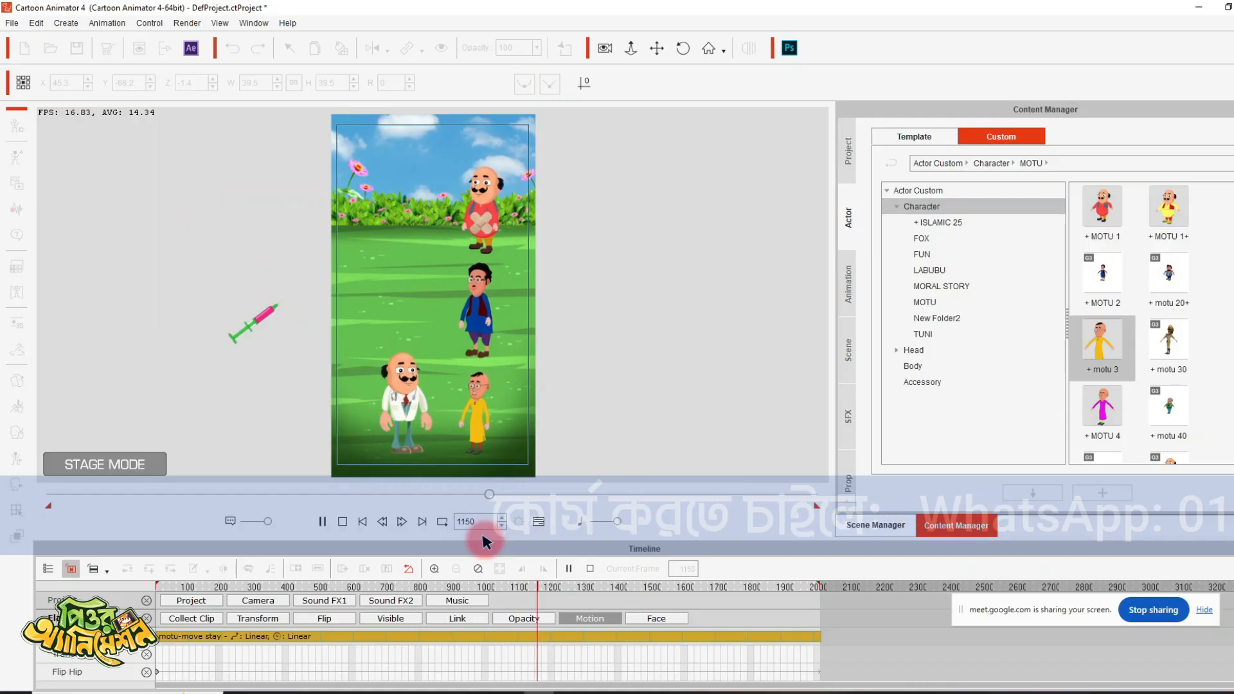
{"action": "key", "text": "space"}
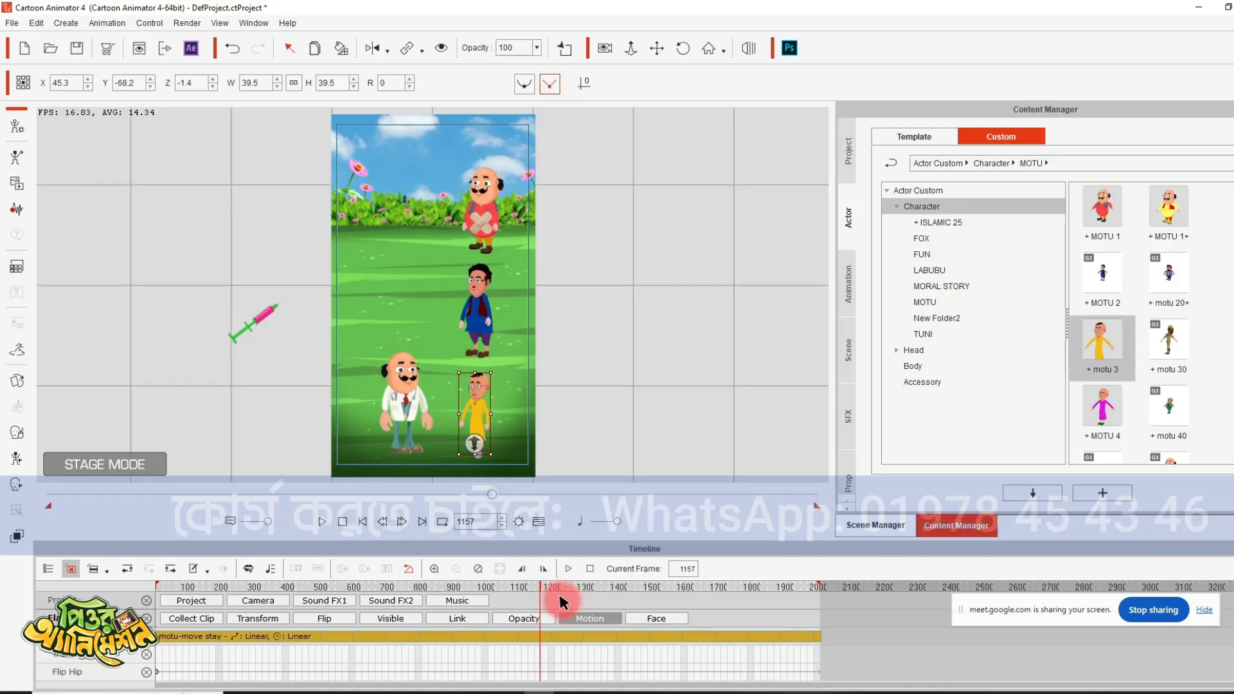
{"action": "key", "text": "space"}
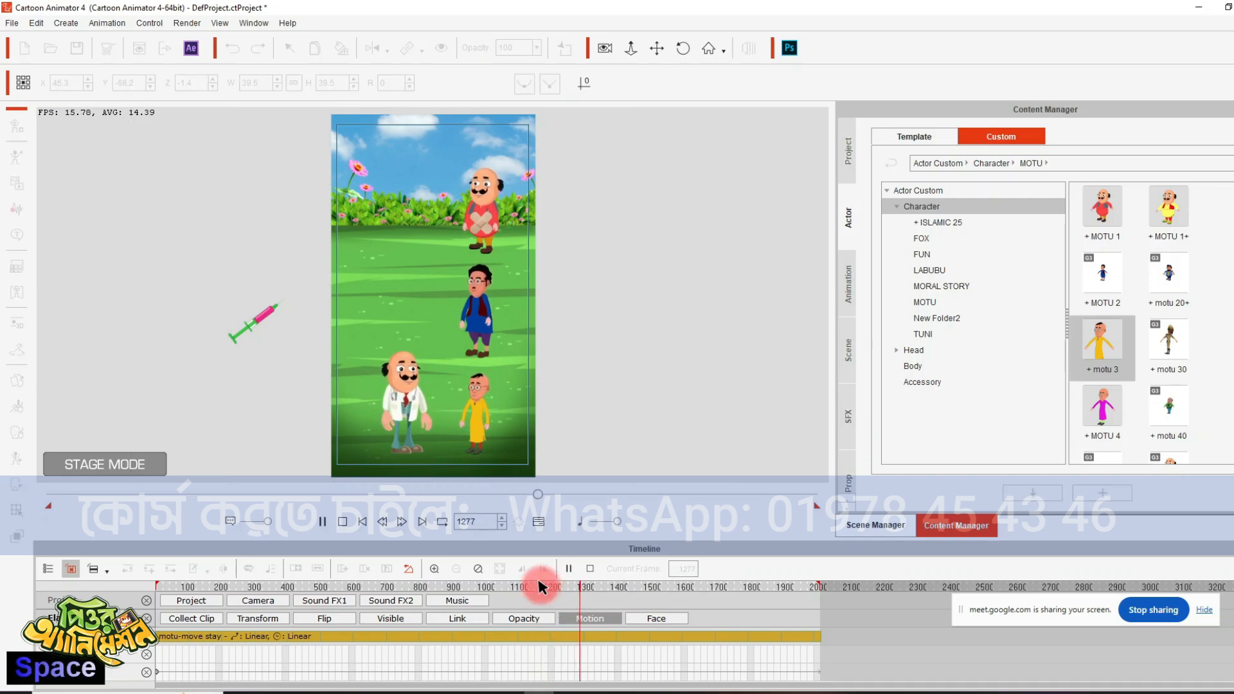
- Add wave file 8 from the Voice folder as the doctor's voice at frame 1277
{"action": "left_click", "coordinate": [404, 385]}
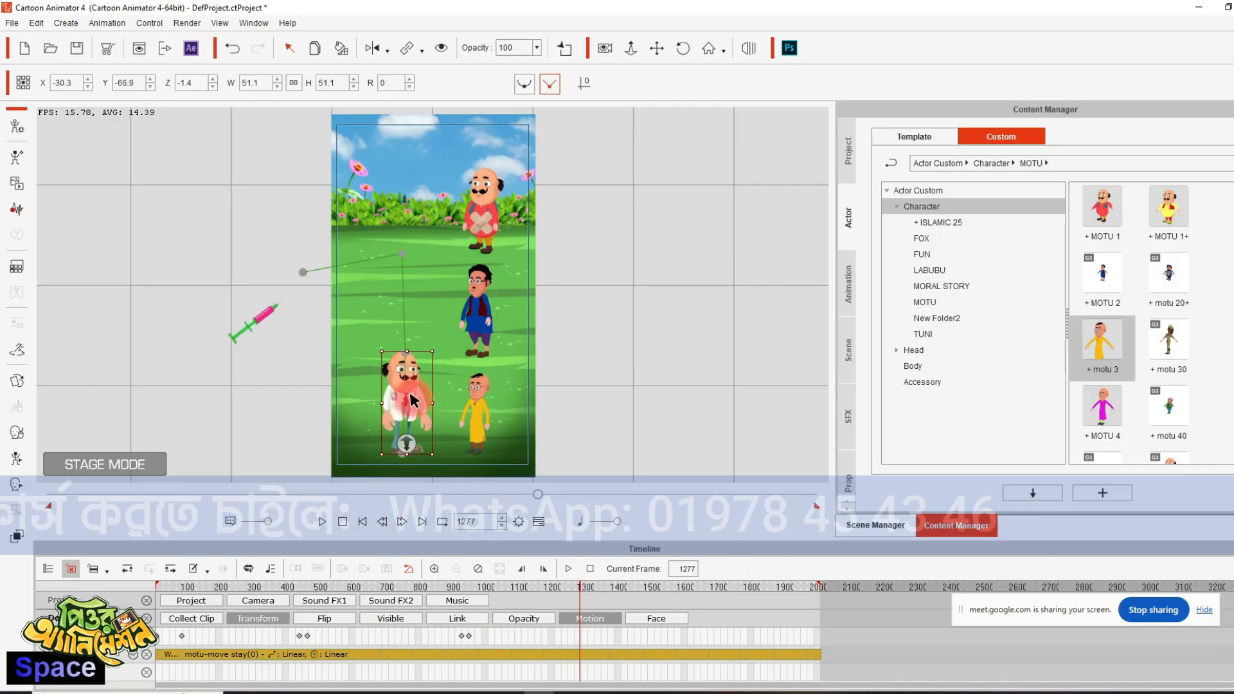
{"action": "left_click", "coordinate": [17, 209]}
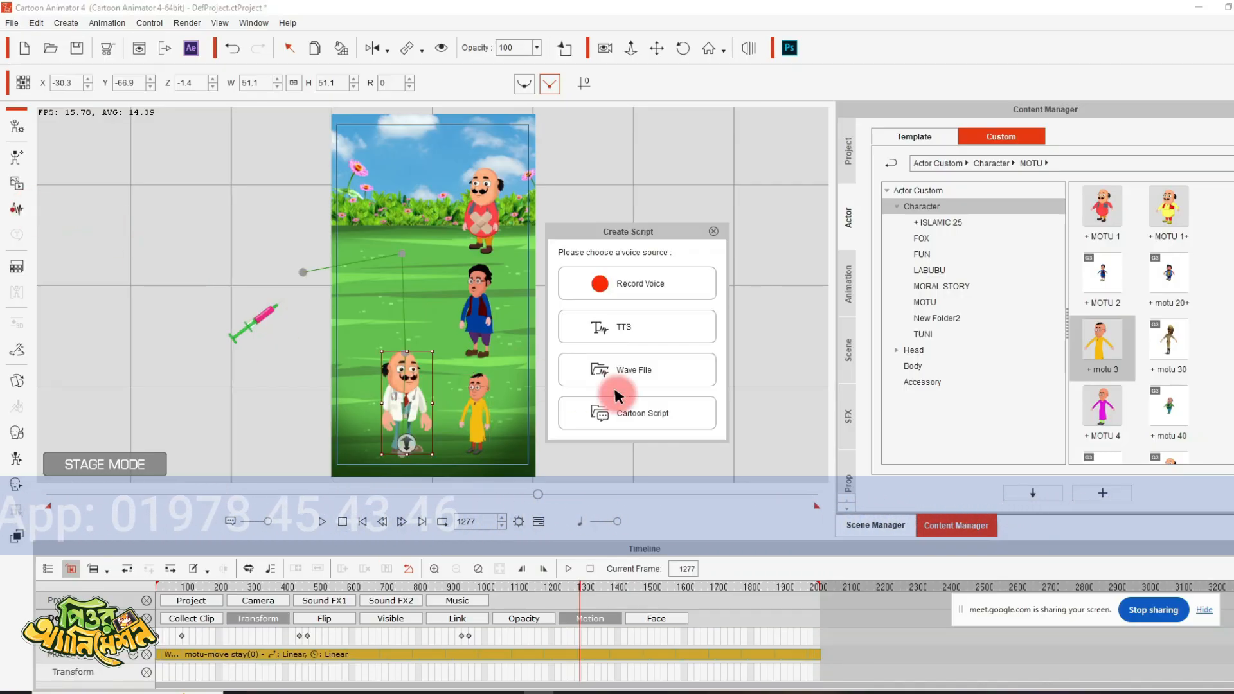
{"action": "left_click", "coordinate": [661, 366]}
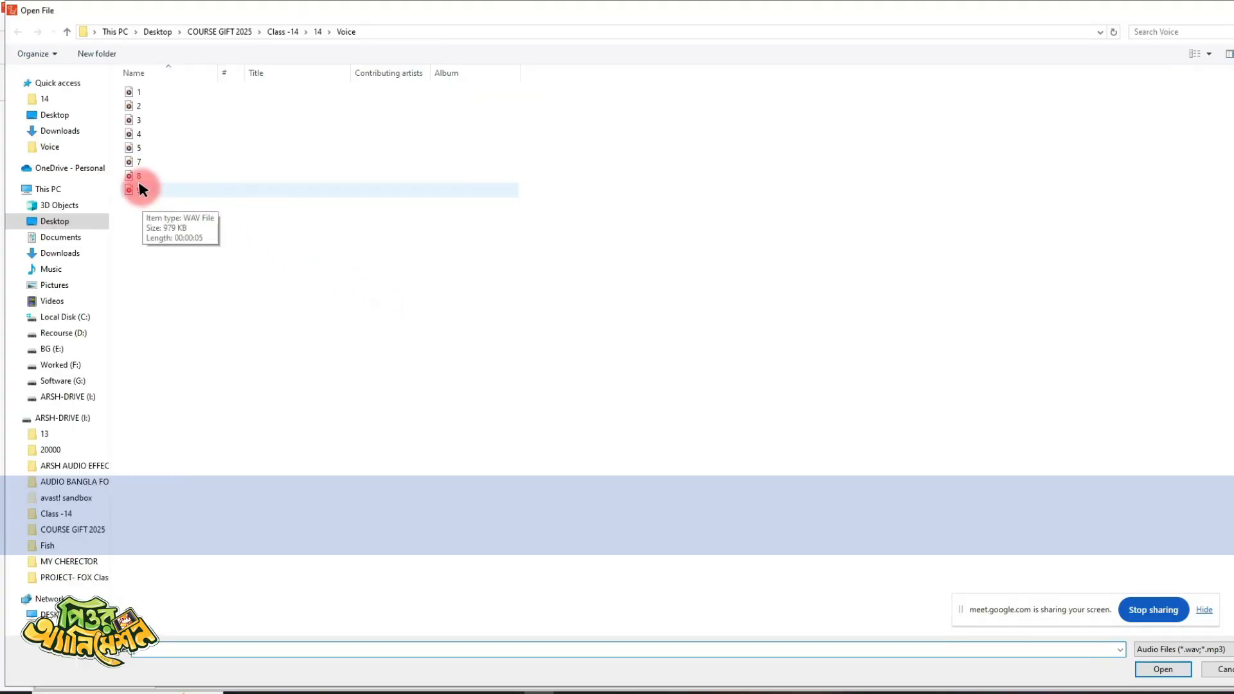
{"action": "double_click", "coordinate": [136, 172]}
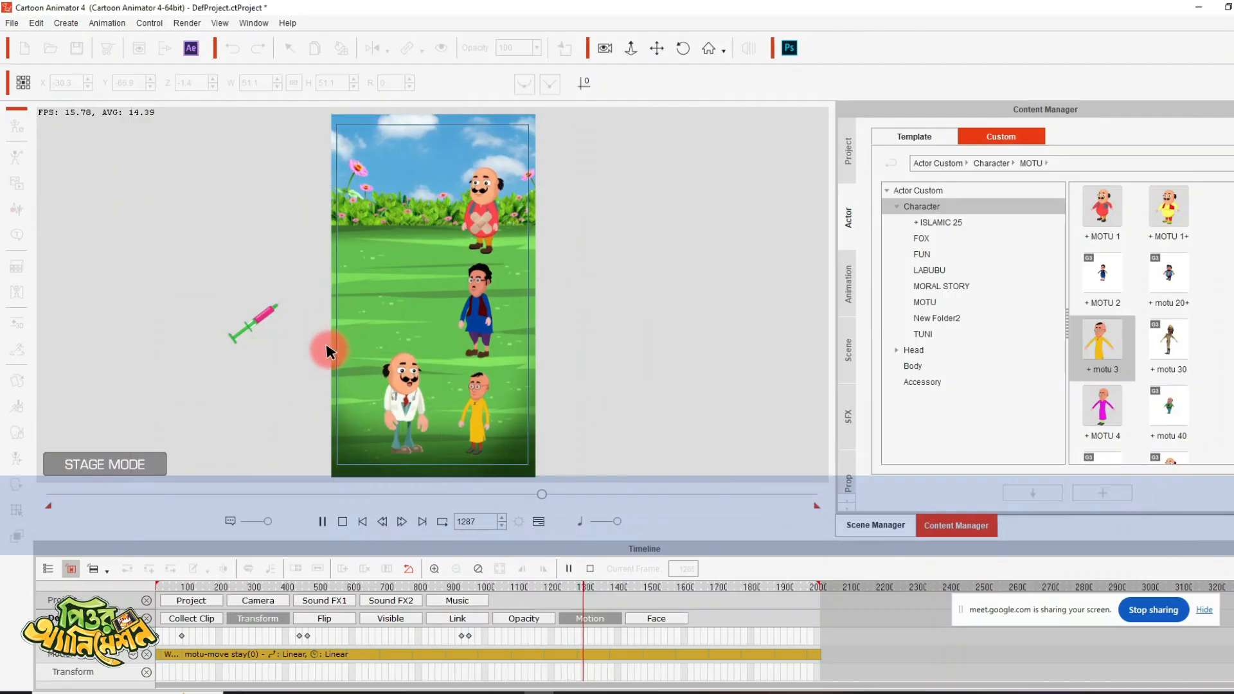
- Key the injection's transform at frame 1345 and move it to the doctor's hand at frame 1346
{"action": "left_click", "coordinate": [267, 316]}
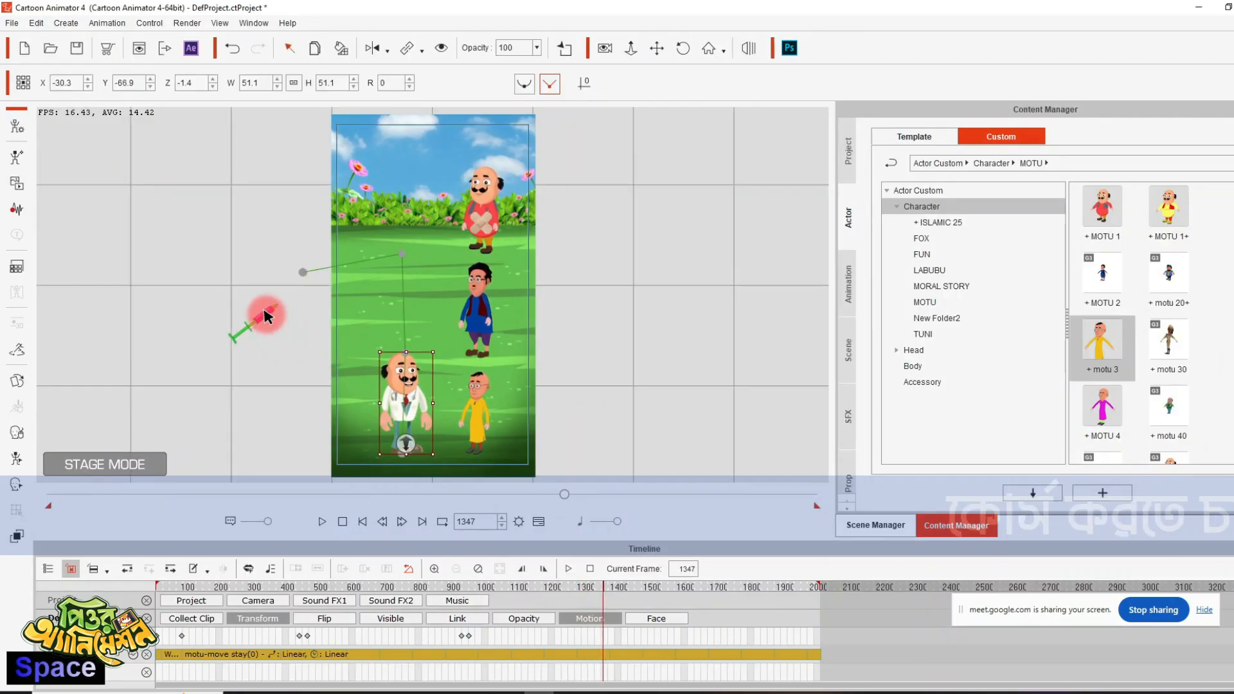
{"action": "double_click", "coordinate": [603, 635]}
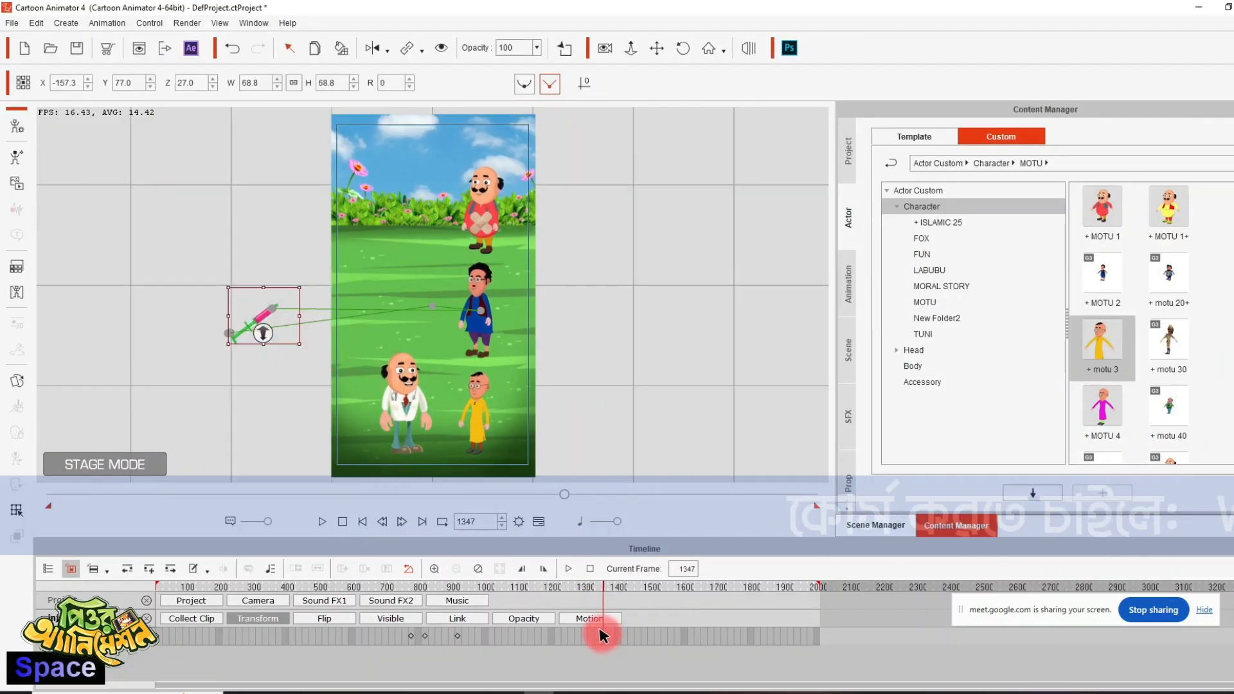
{"action": "left_click", "coordinate": [401, 522]}
{"action": "left_click_drag", "start_coordinate": [276, 325], "coordinate": [406, 406]}
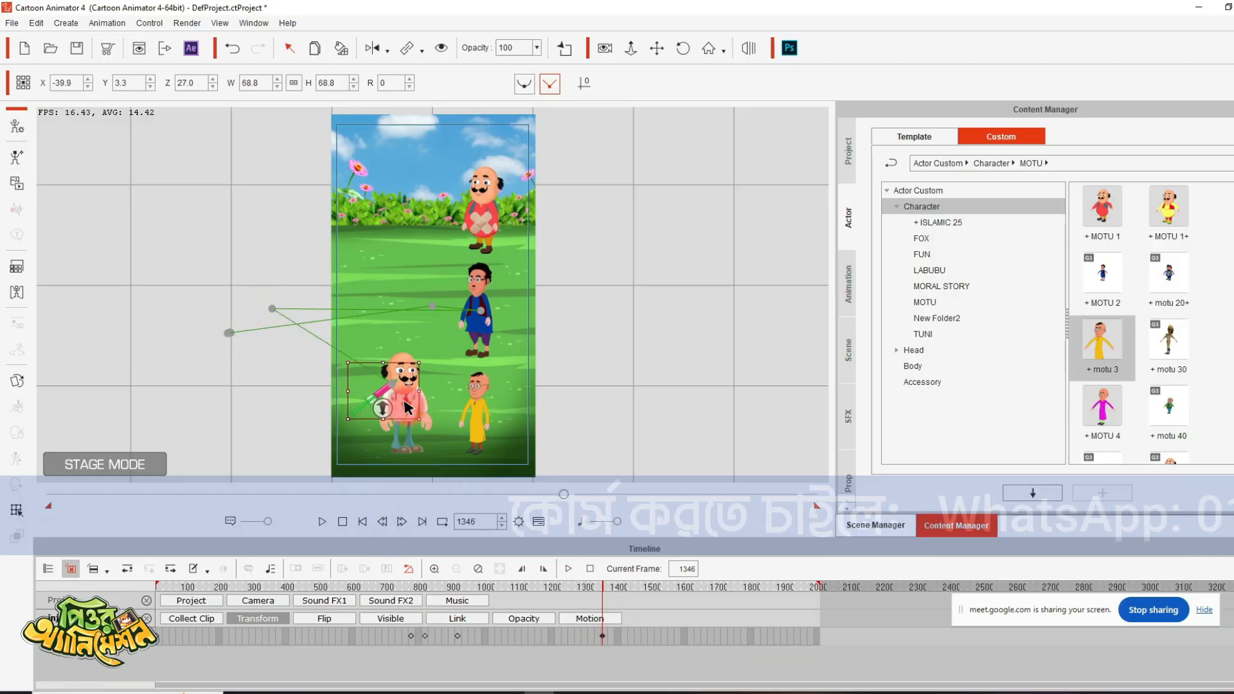
{"action": "left_click", "coordinate": [457, 455]}
{"action": "key", "text": "space"}
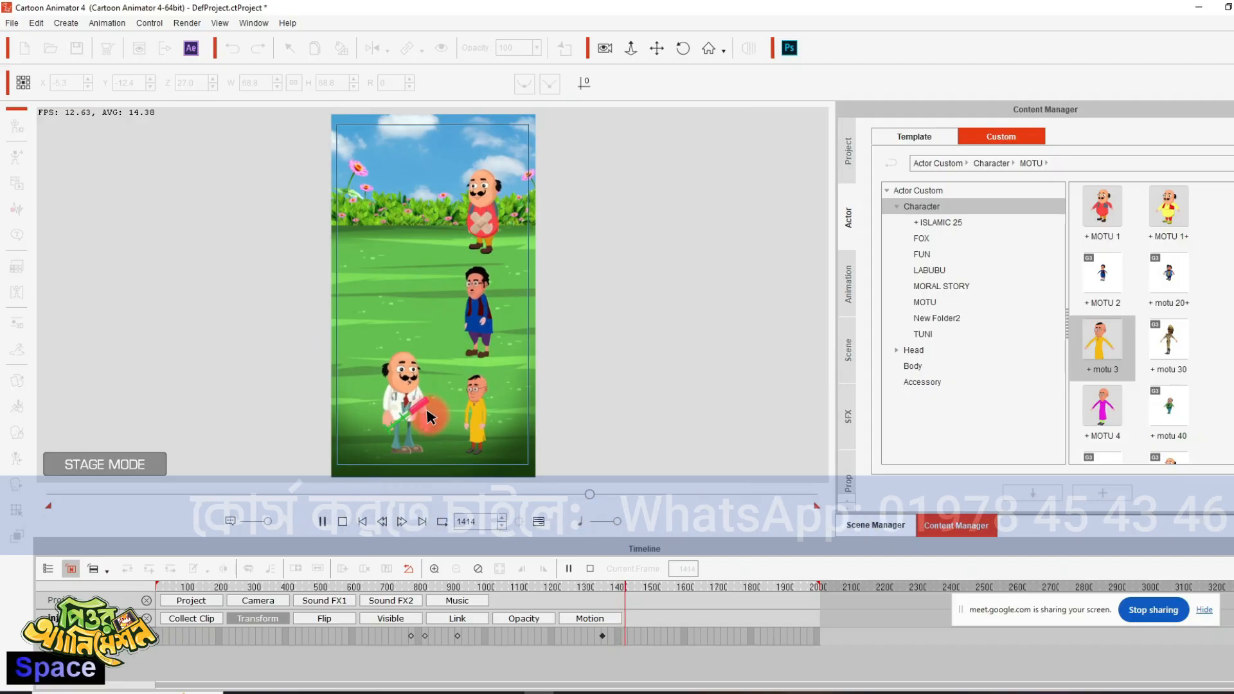
- Key the injection's transform at frame 1457, reposition it slightly by the doctor's hand at frame 1514, and play on to frame 1549
{"action": "key", "text": "space"}
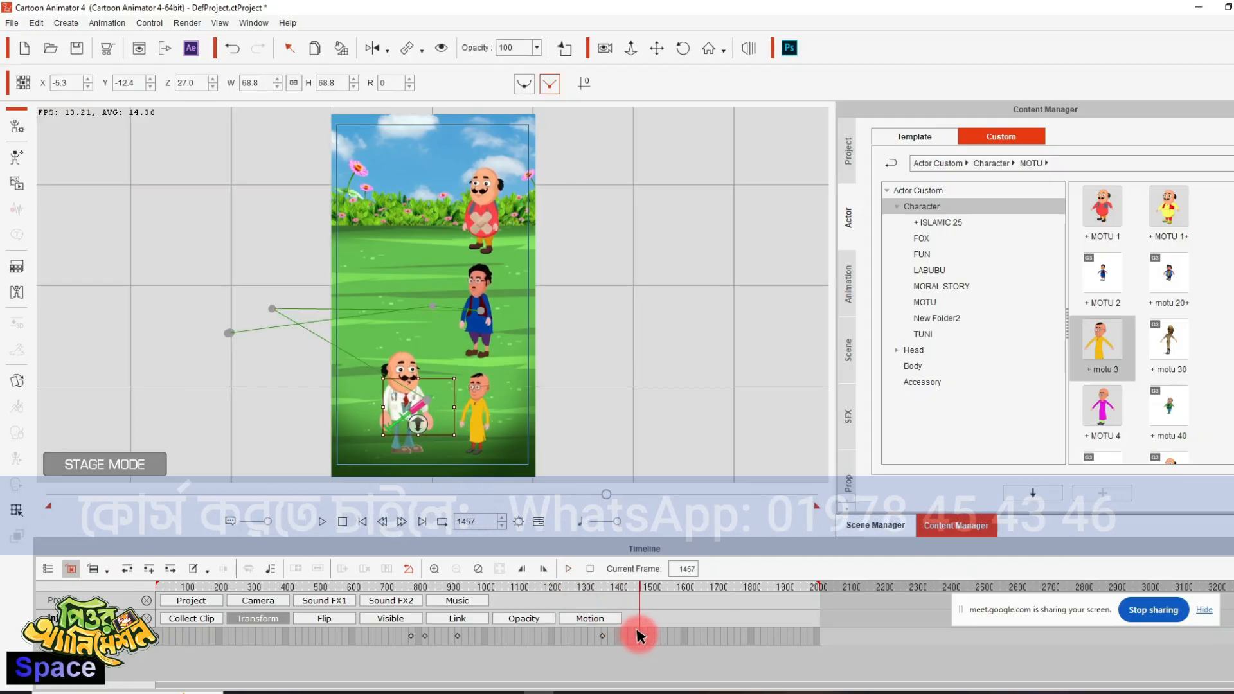
{"action": "key", "text": "space"}
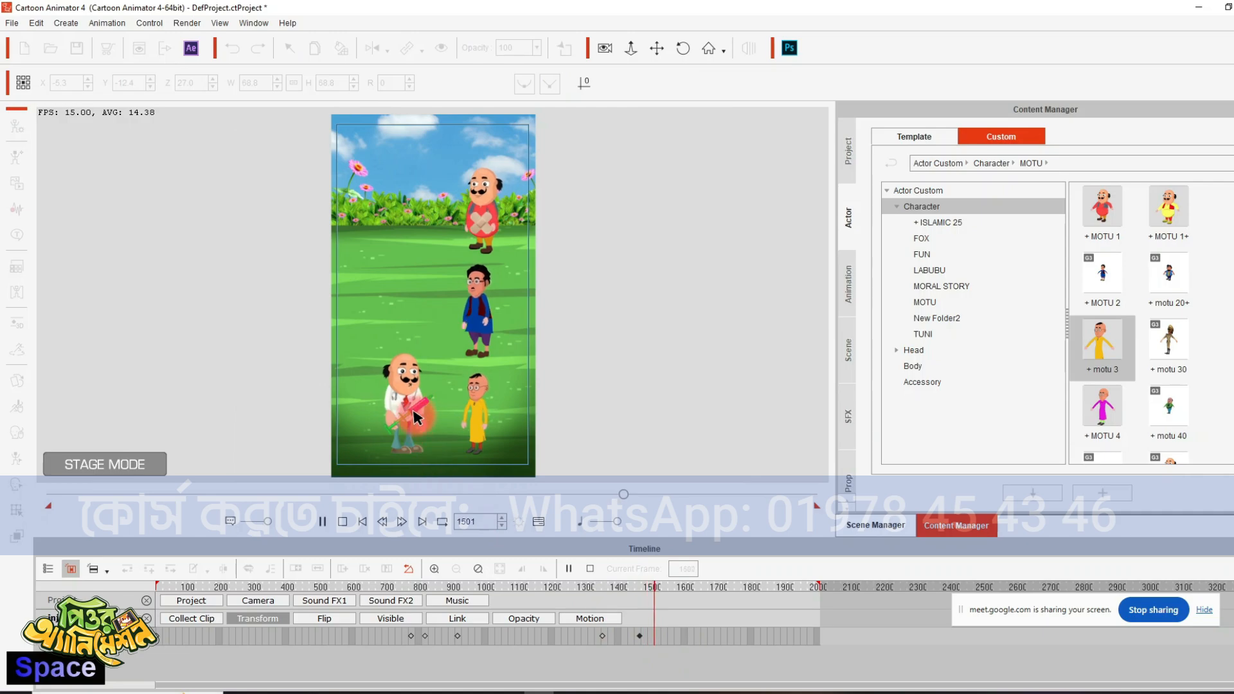
{"action": "key", "text": "space"}
{"action": "left_click_drag", "start_coordinate": [443, 418], "coordinate": [417, 413]}
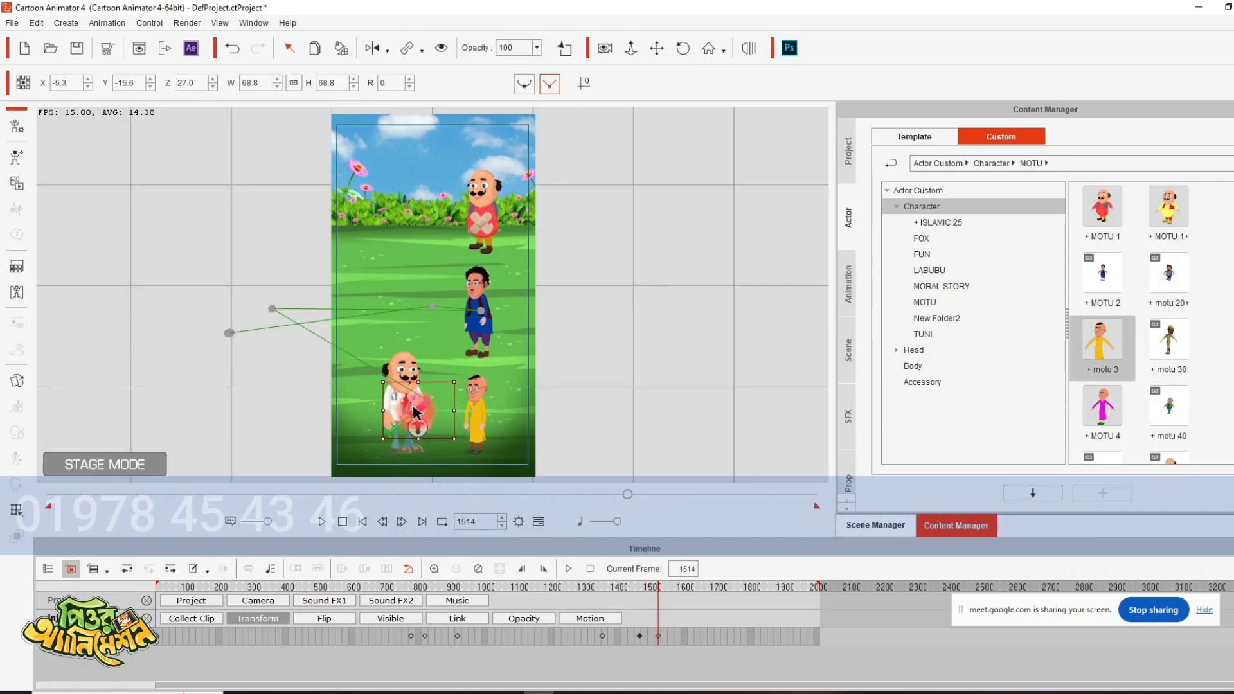
{"action": "key", "text": "space"}
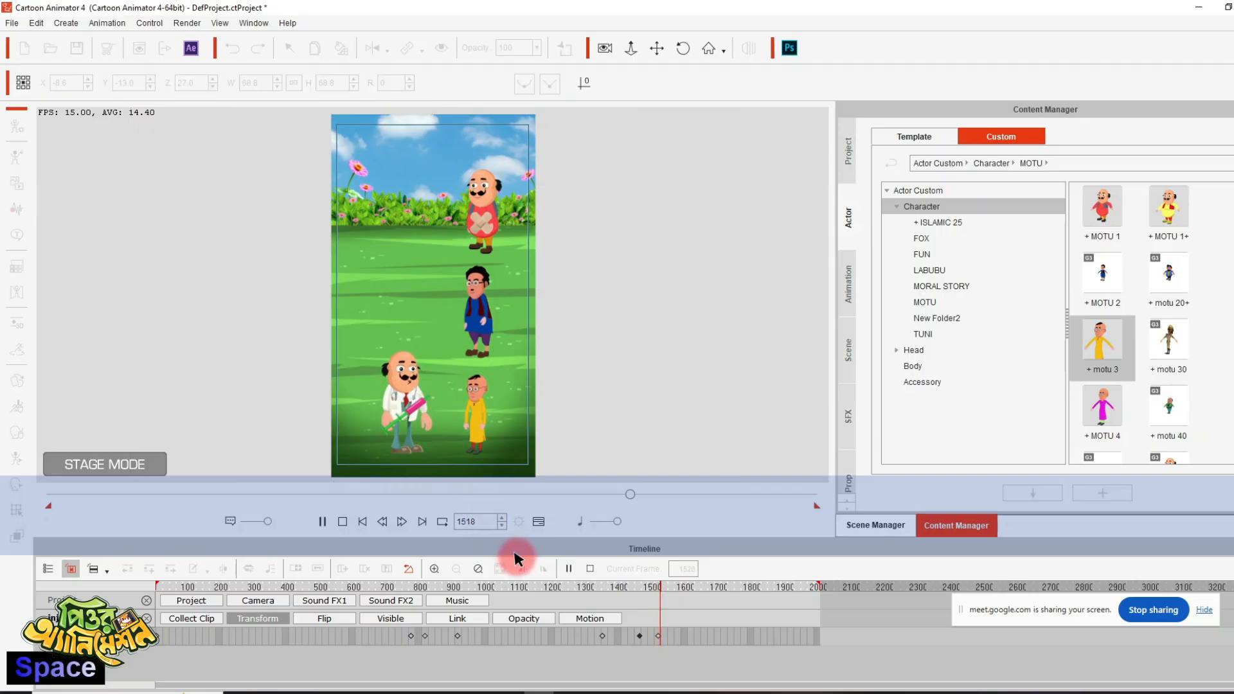
{"action": "key", "text": "space"}
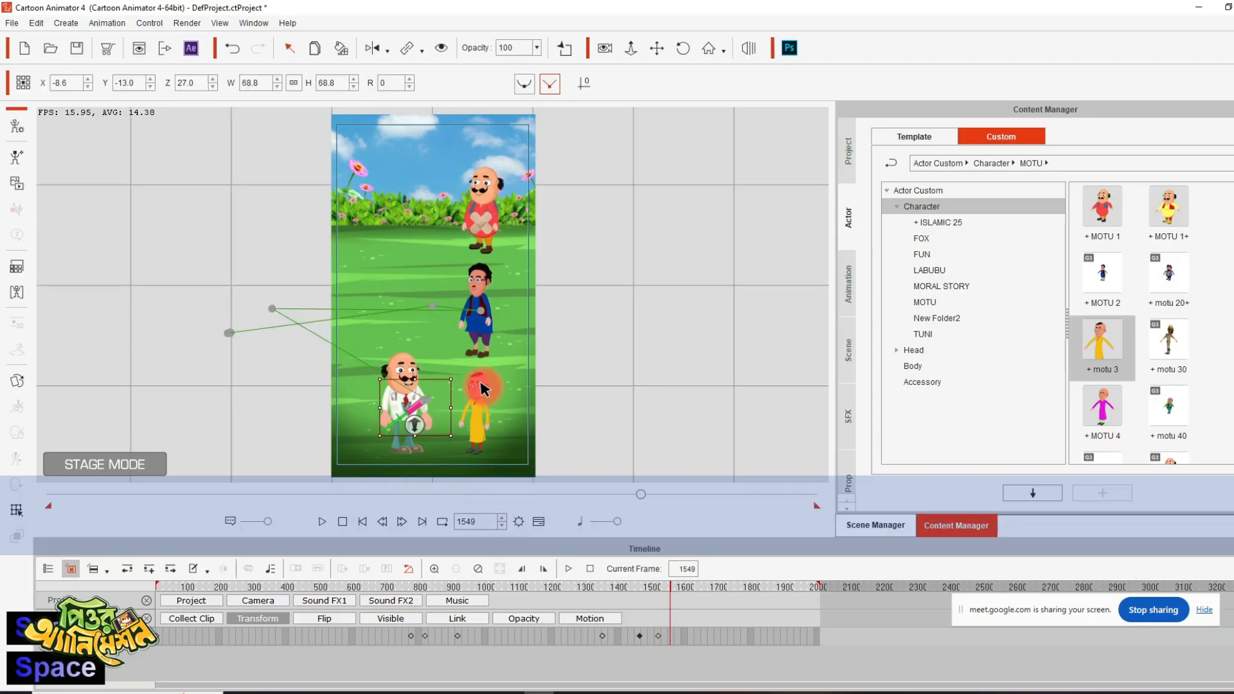
- Add the last wave file in the Voice folder as the yellow-dressed character's voice at frame 1559 and play on to frame 1728
{"action": "left_click", "coordinate": [481, 387]}
{"action": "key", "text": "space"}
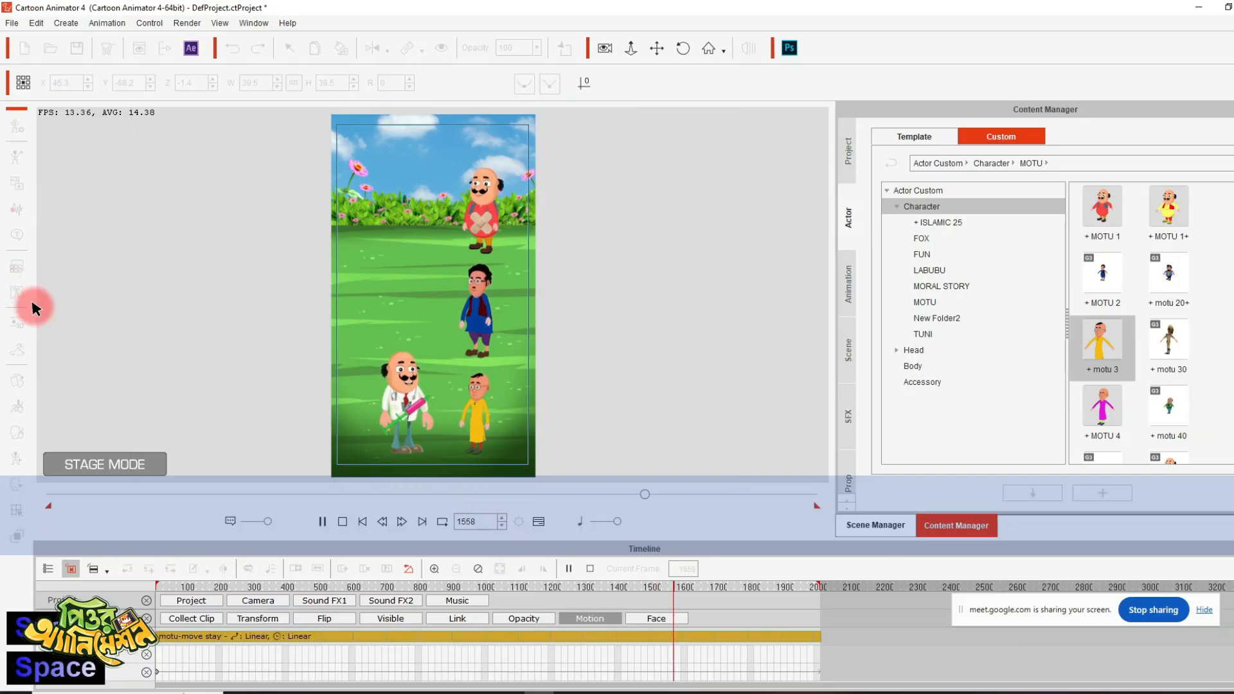
{"action": "key", "text": "space"}
{"action": "left_click", "coordinate": [17, 214]}
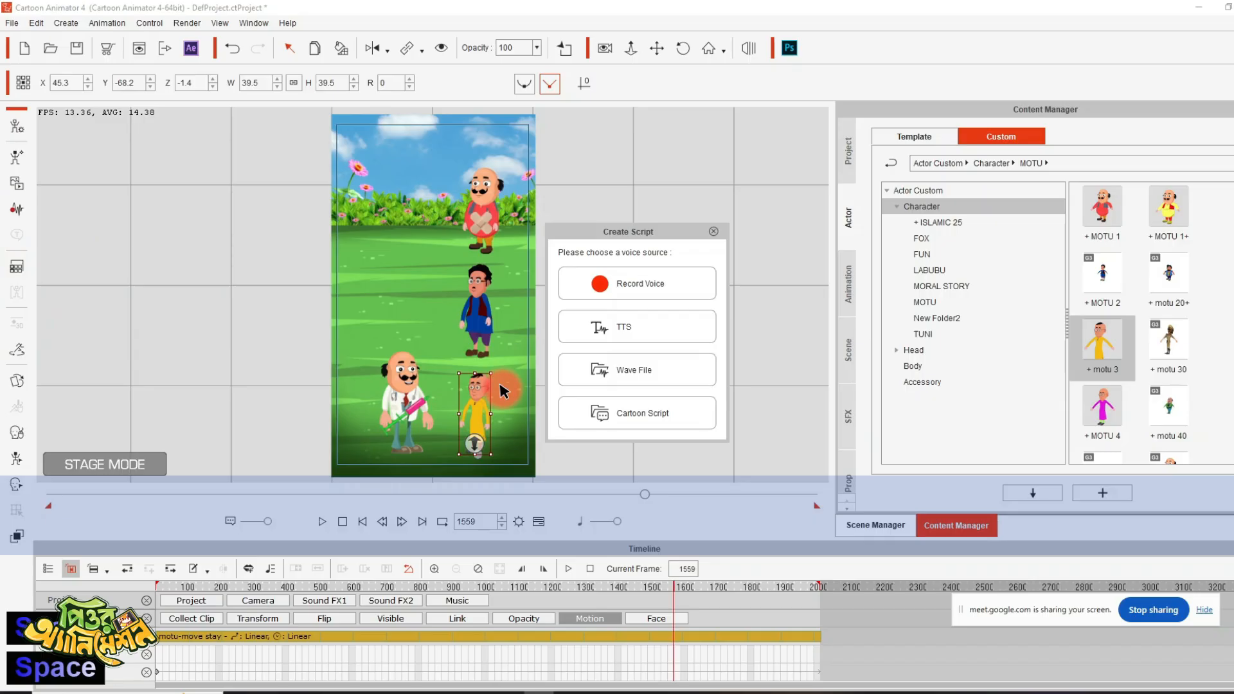
{"action": "left_click", "coordinate": [598, 373]}
{"action": "left_click", "coordinate": [142, 191]}
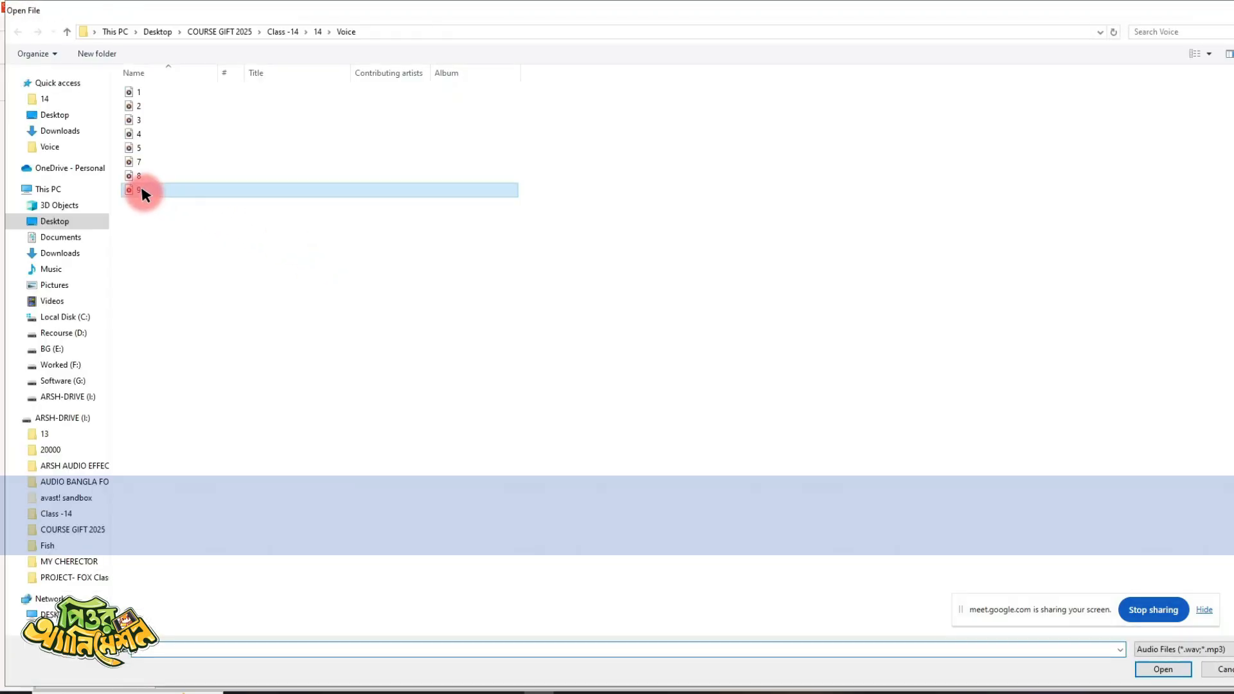
{"action": "double_click", "coordinate": [142, 190]}
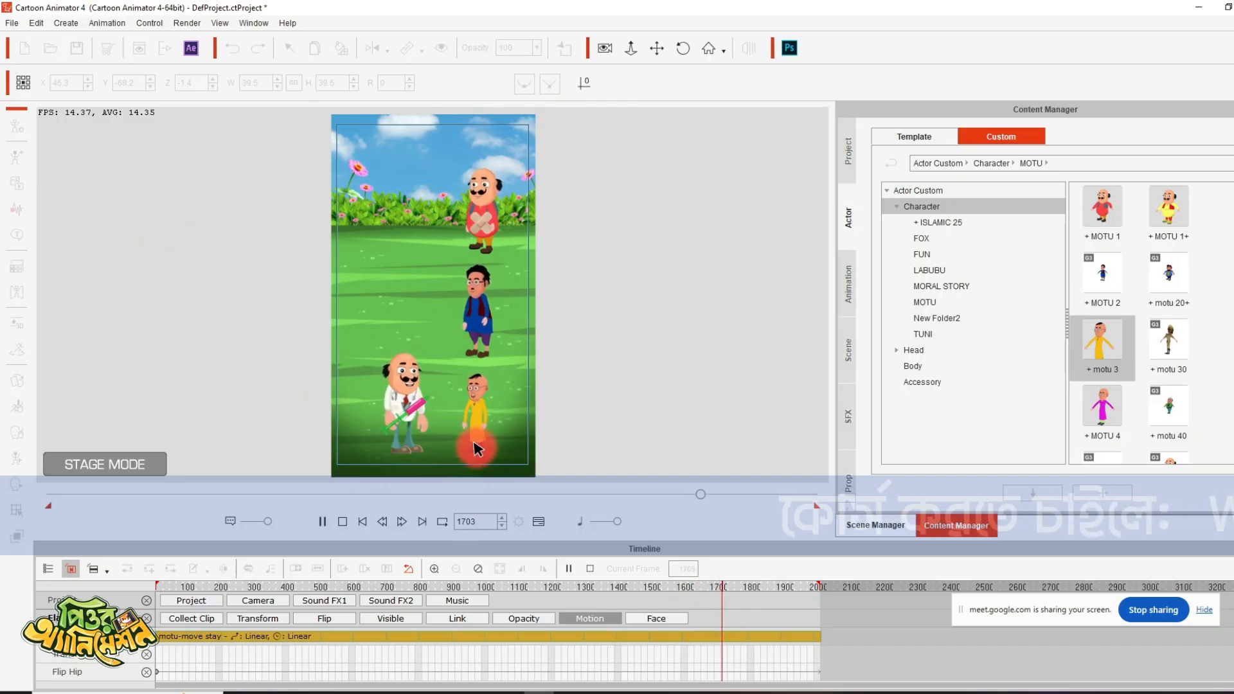
{"action": "key", "text": "space"}
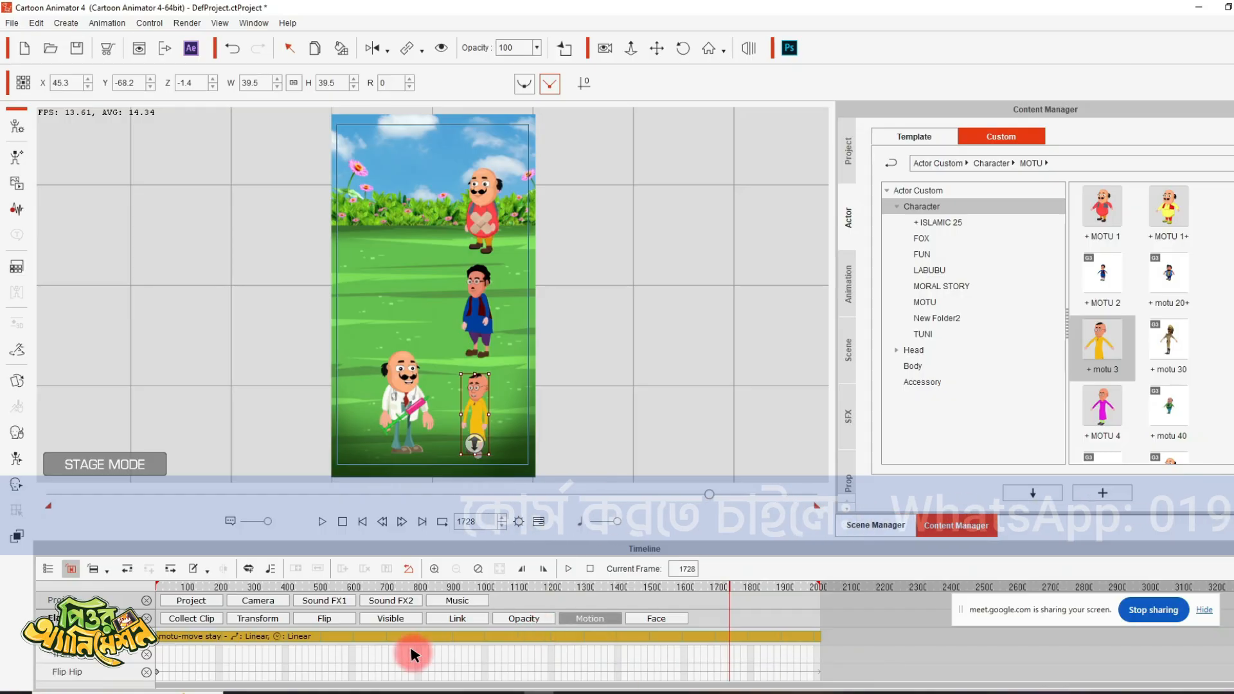
- Flip the yellow-dressed character at frame 1729 and move it outside the scene, beyond the right edge, at frame 1771
{"action": "left_click", "coordinate": [257, 618]}
{"action": "left_click", "coordinate": [730, 639]}
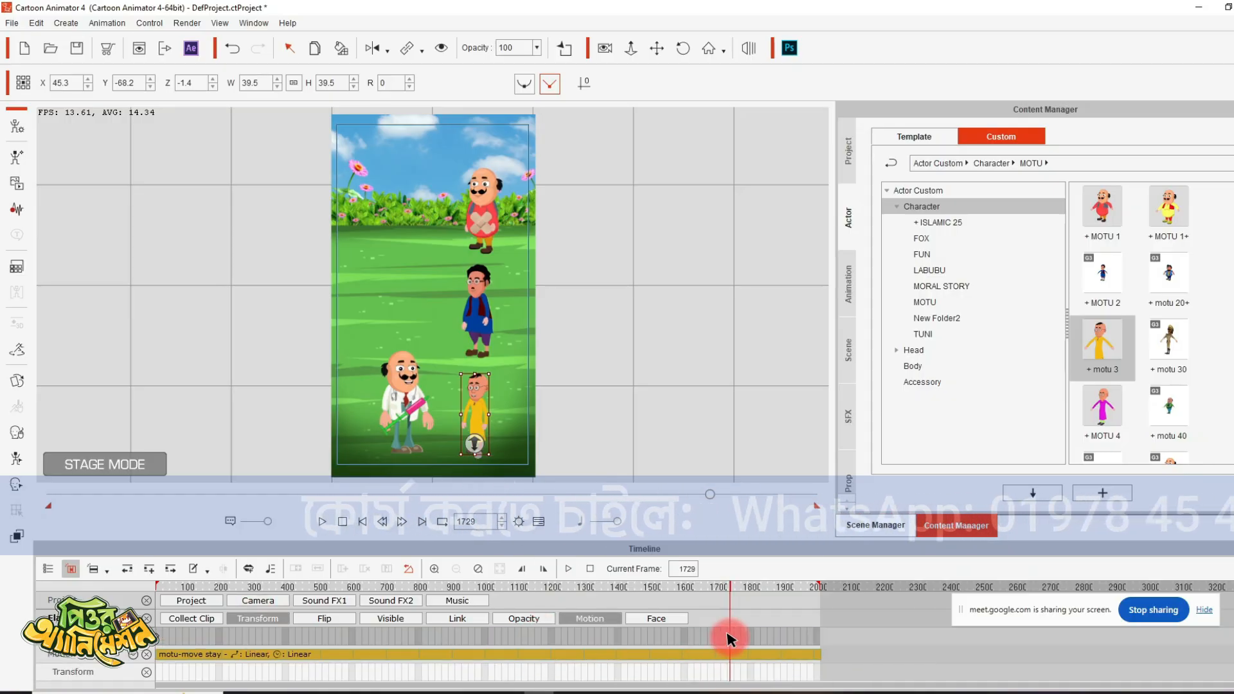
{"action": "left_click", "coordinate": [377, 48]}
{"action": "left_click", "coordinate": [448, 133]}
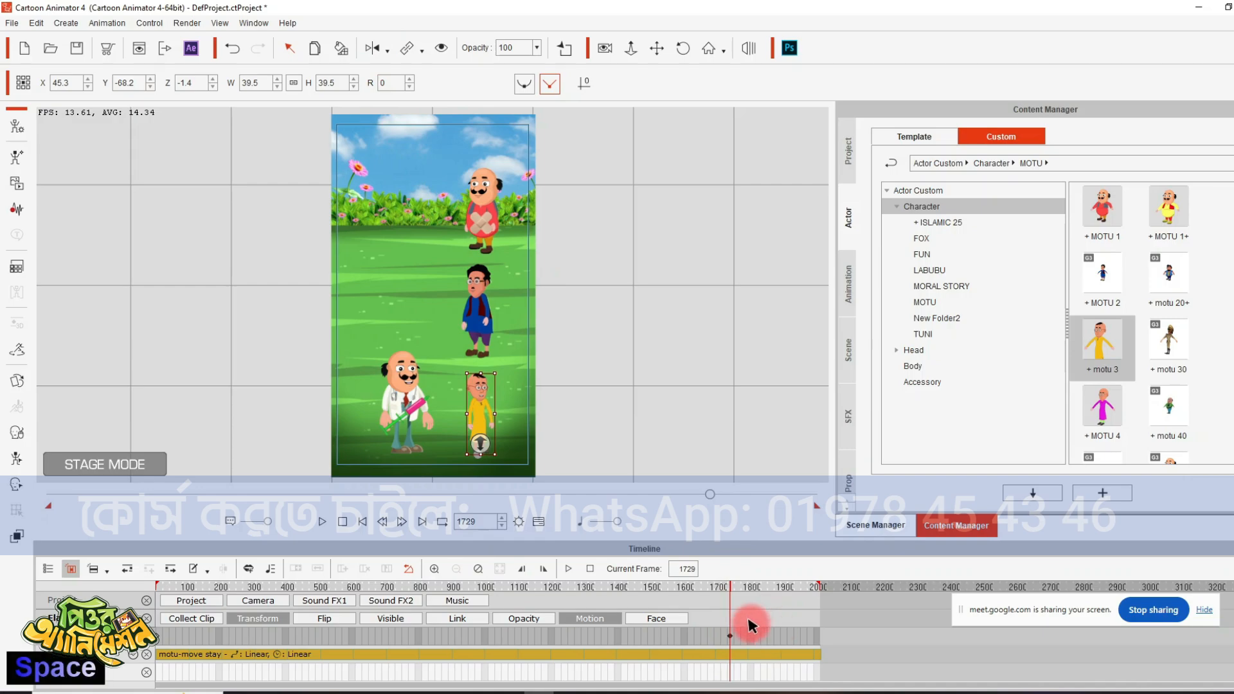
{"action": "left_click", "coordinate": [325, 522]}
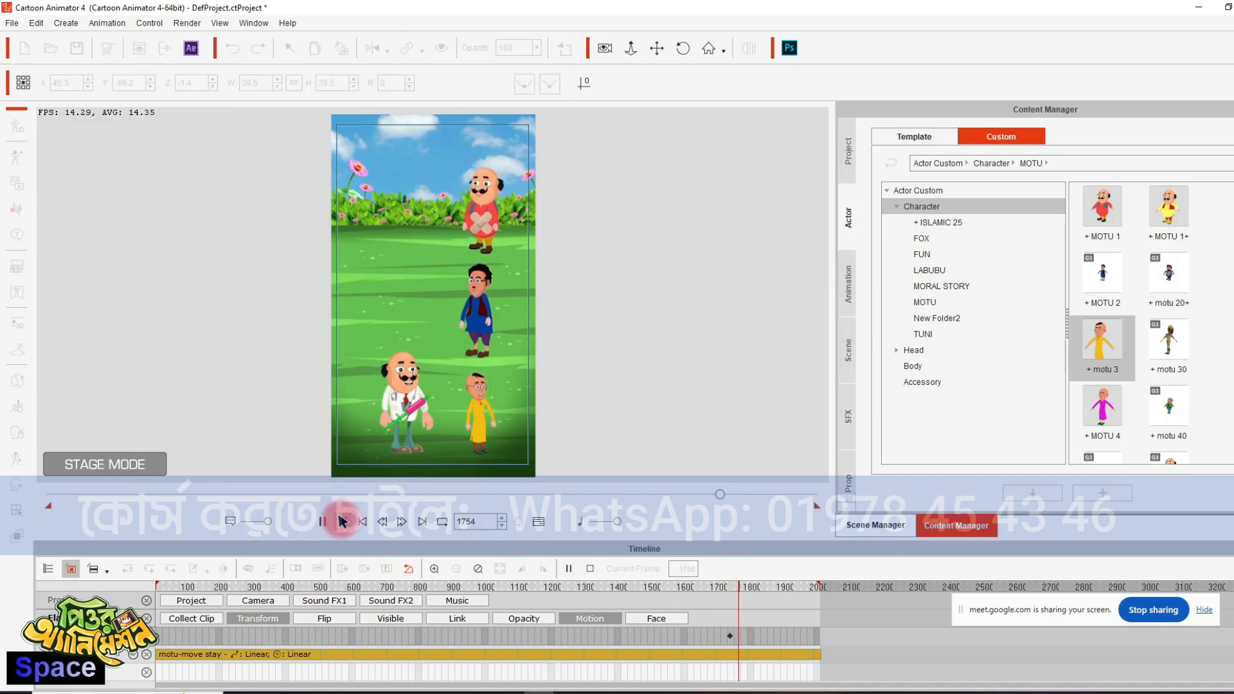
{"action": "left_click", "coordinate": [479, 396]}
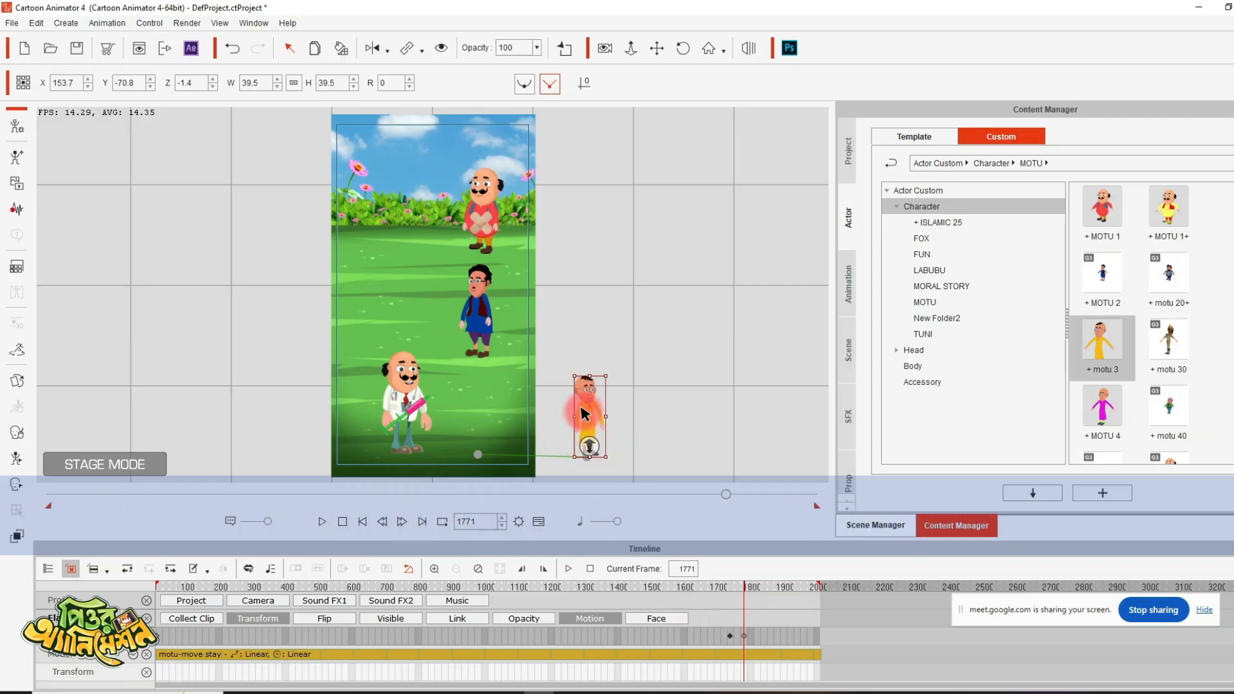
- Preview the yellow-dressed character's exit from frame 1683 and set the playback range's end at frame 1789
{"action": "left_click", "coordinate": [363, 522]}
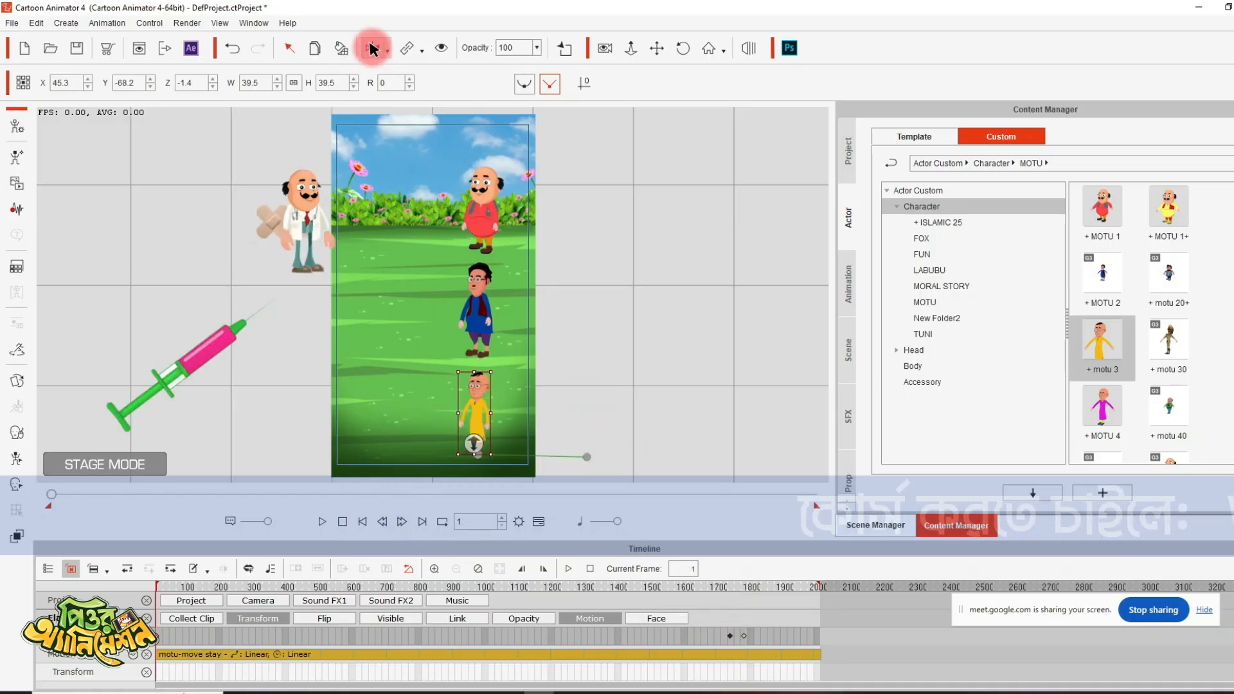
{"action": "left_click", "coordinate": [714, 586]}
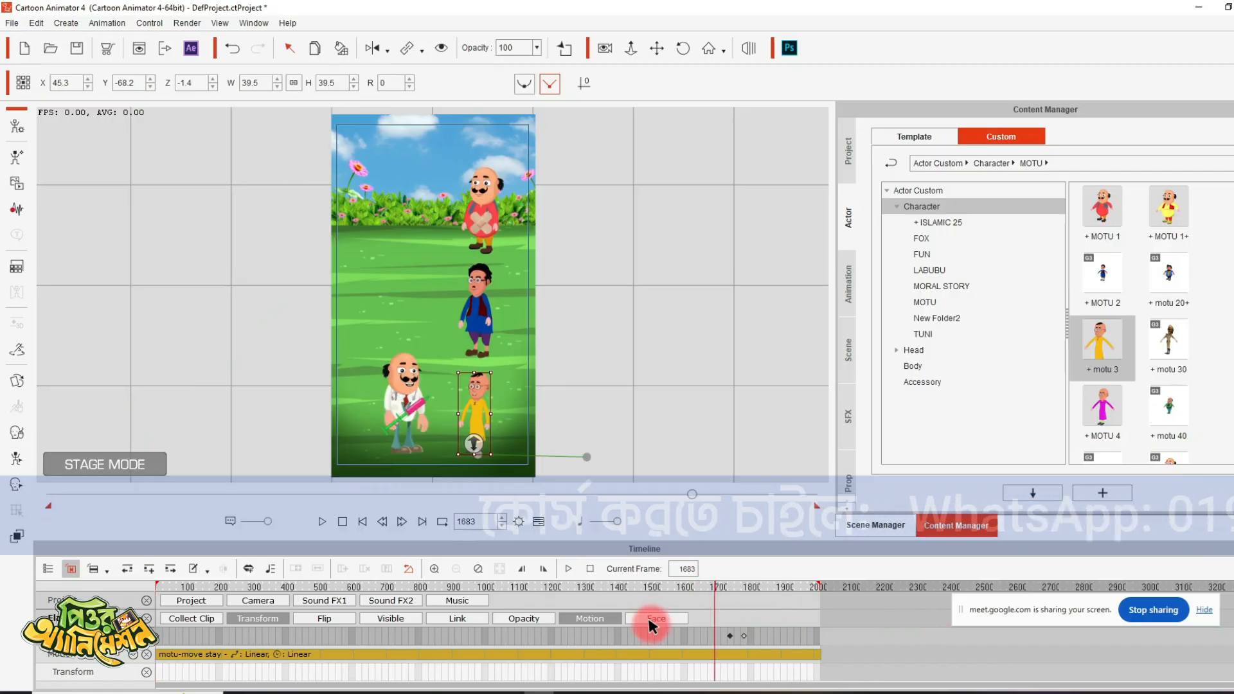
{"action": "key", "text": "space"}
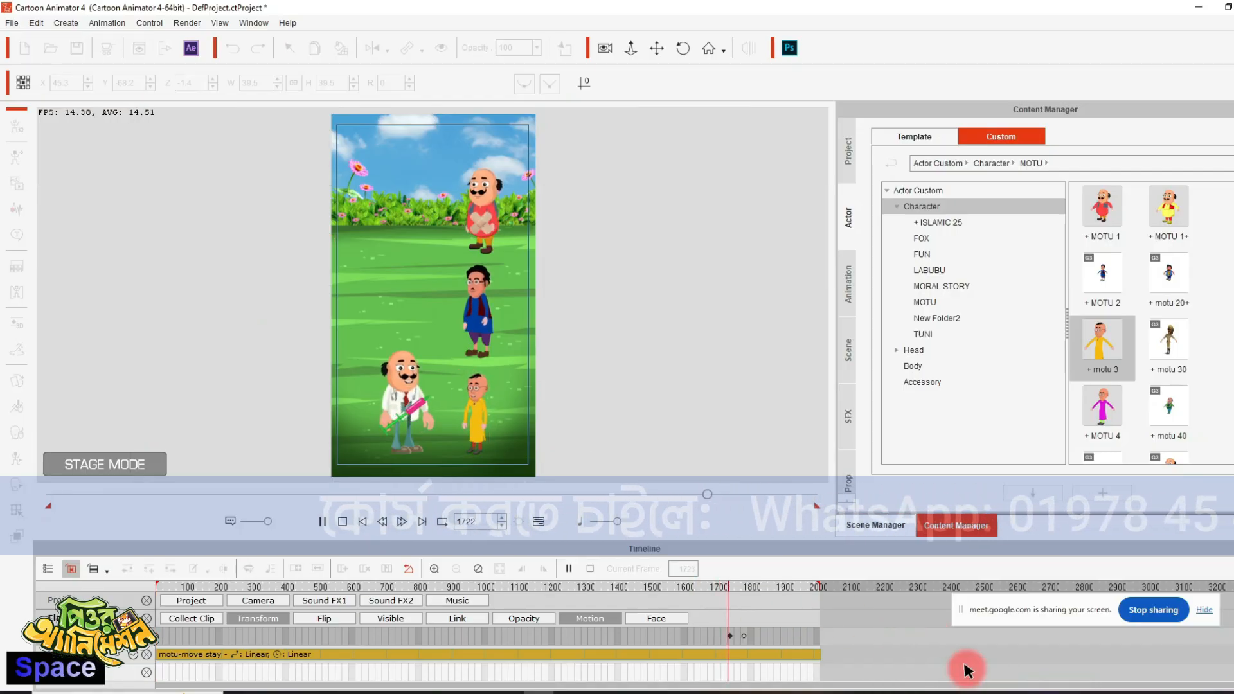
{"action": "key", "text": "space"}
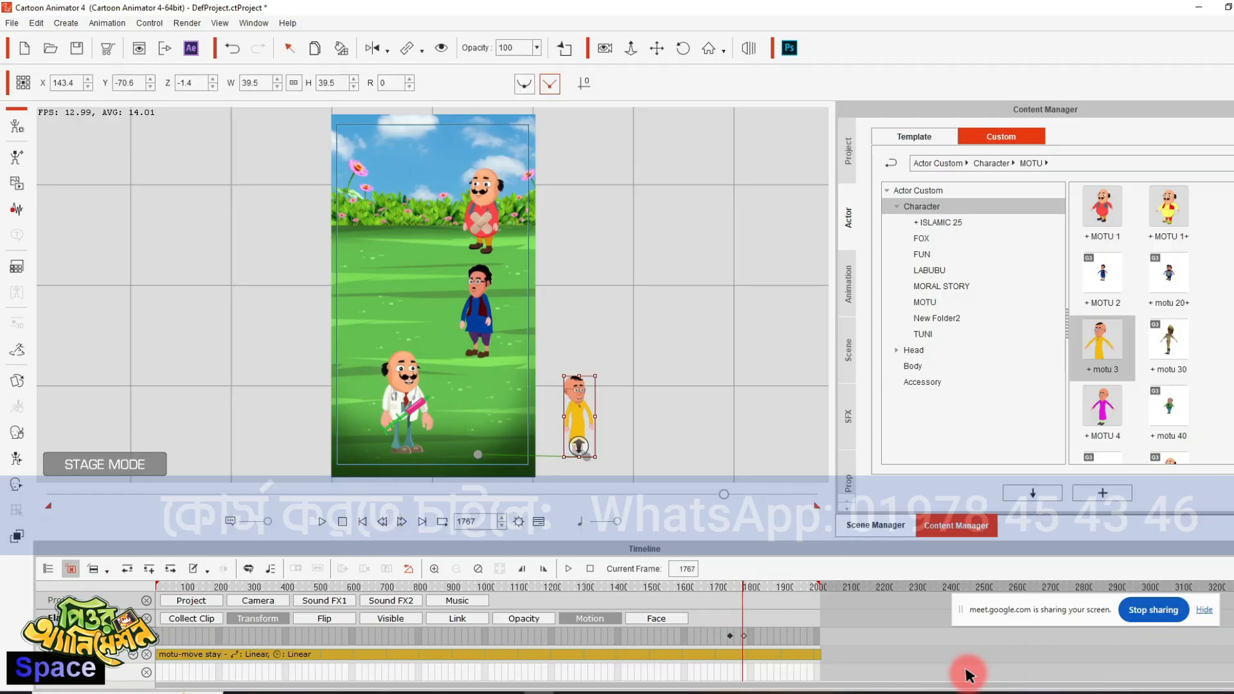
{"action": "key", "text": "space"}
{"action": "key", "text": "space"}
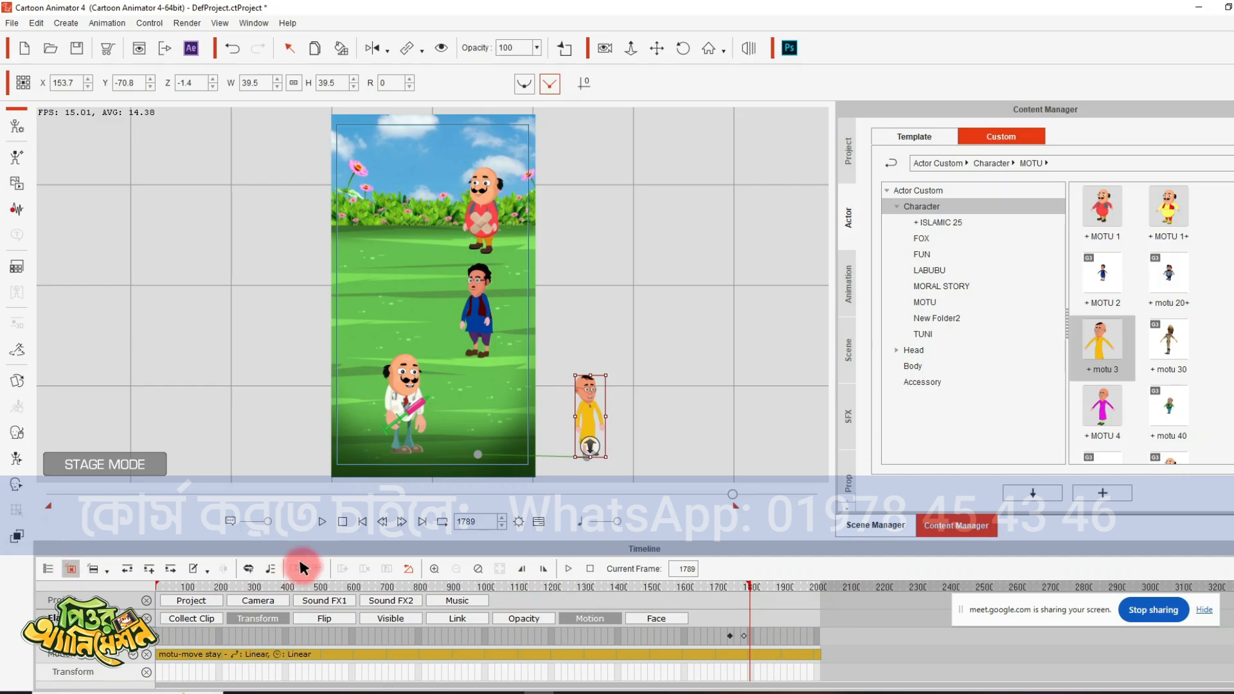
- Preview the animation from the first frame up to frame 160
{"action": "left_click", "coordinate": [361, 522]}
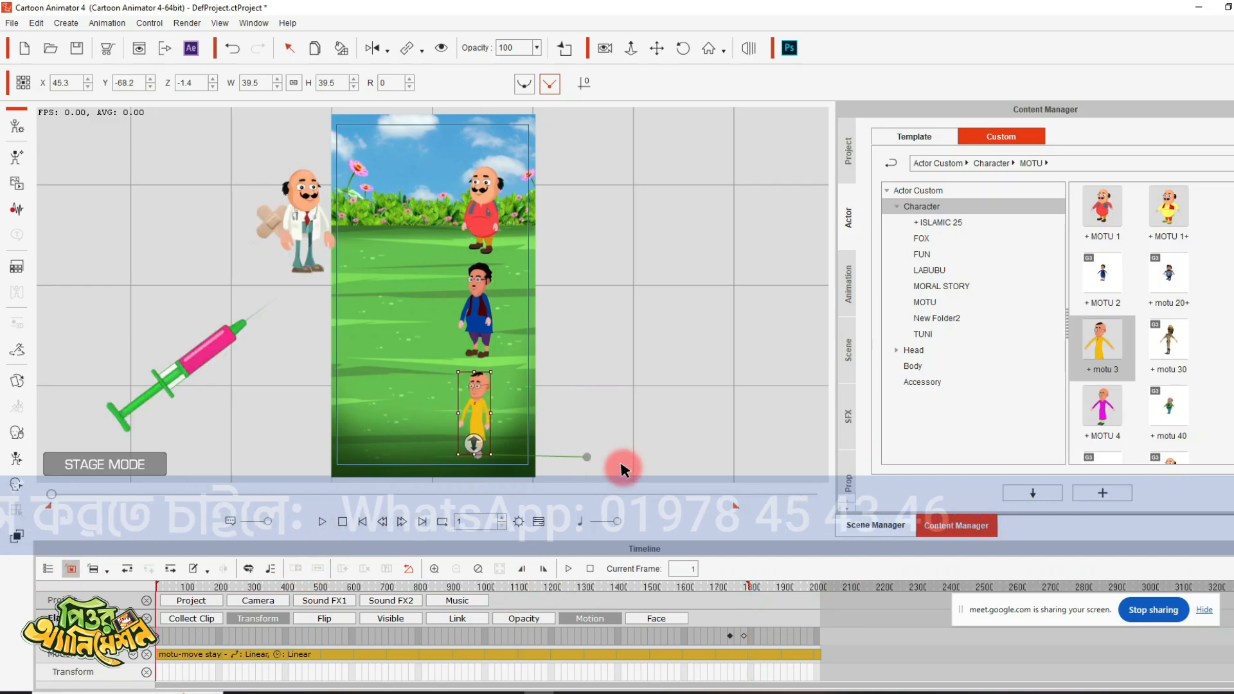
{"action": "key", "text": "space"}
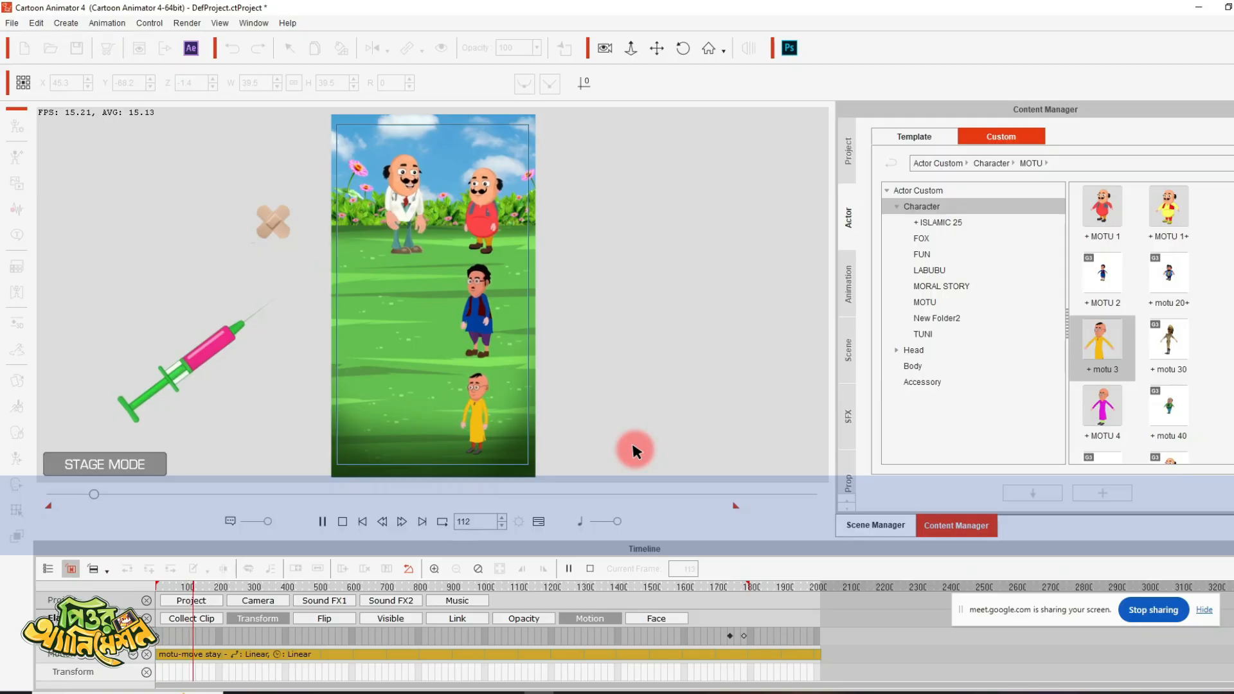
{"action": "key", "text": "space"}
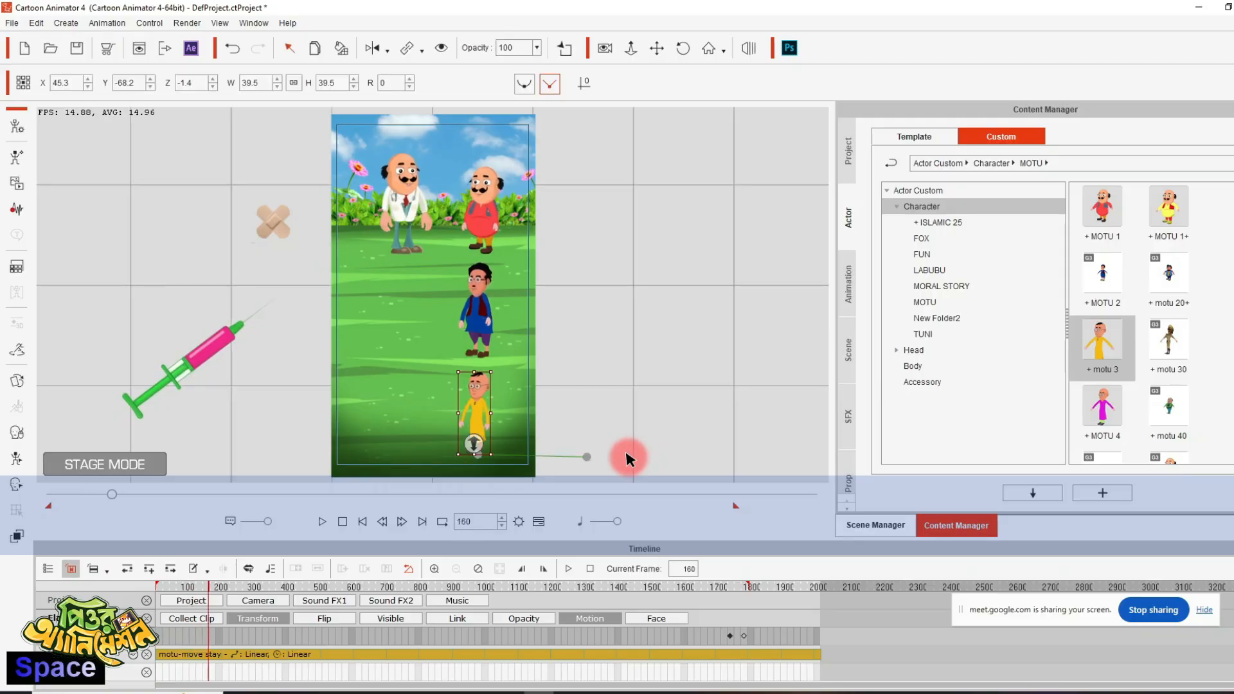
- Replay from the start to frame 92, apply the TALKING motion to the doctor there, and preview it
{"action": "left_click_drag", "start_coordinate": [90, 588], "coordinate": [141, 601]}
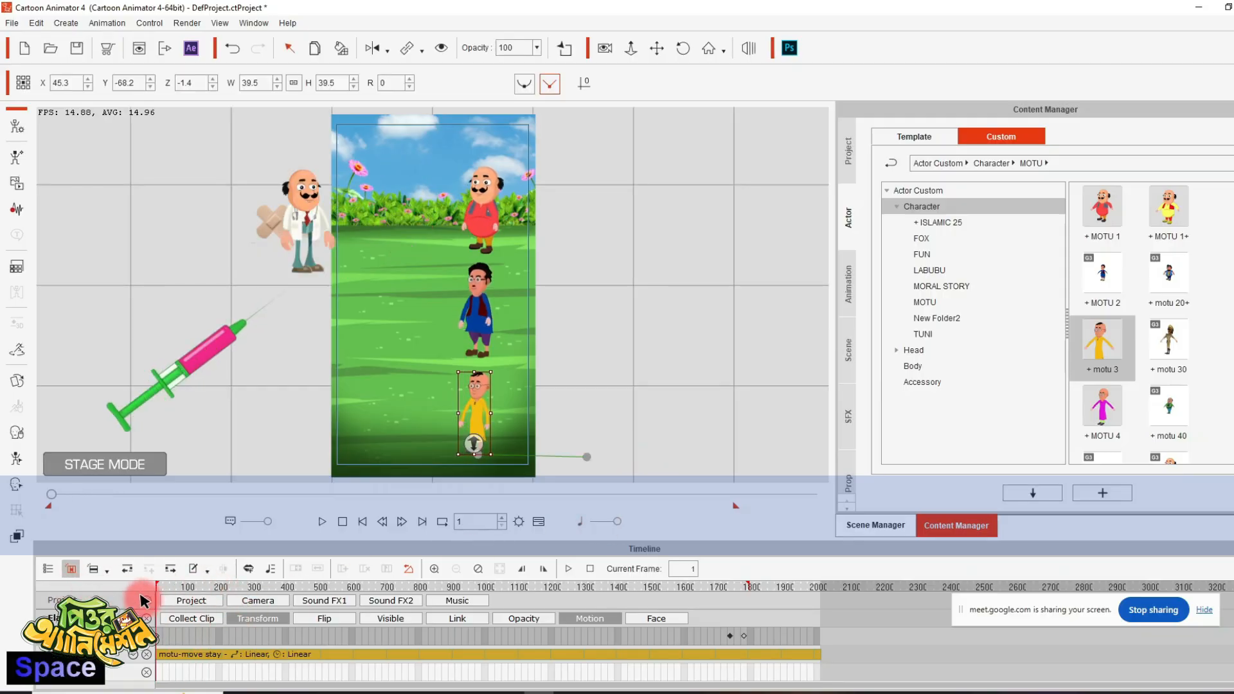
{"action": "key", "text": "space"}
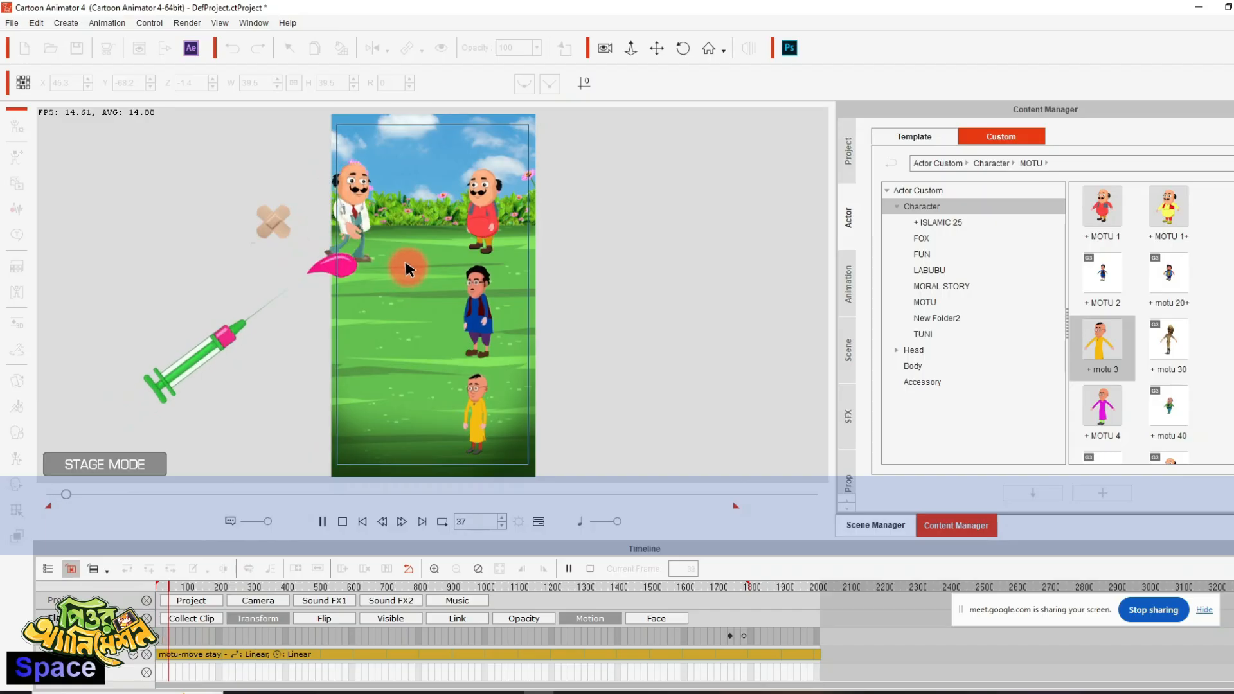
{"action": "key", "text": "space"}
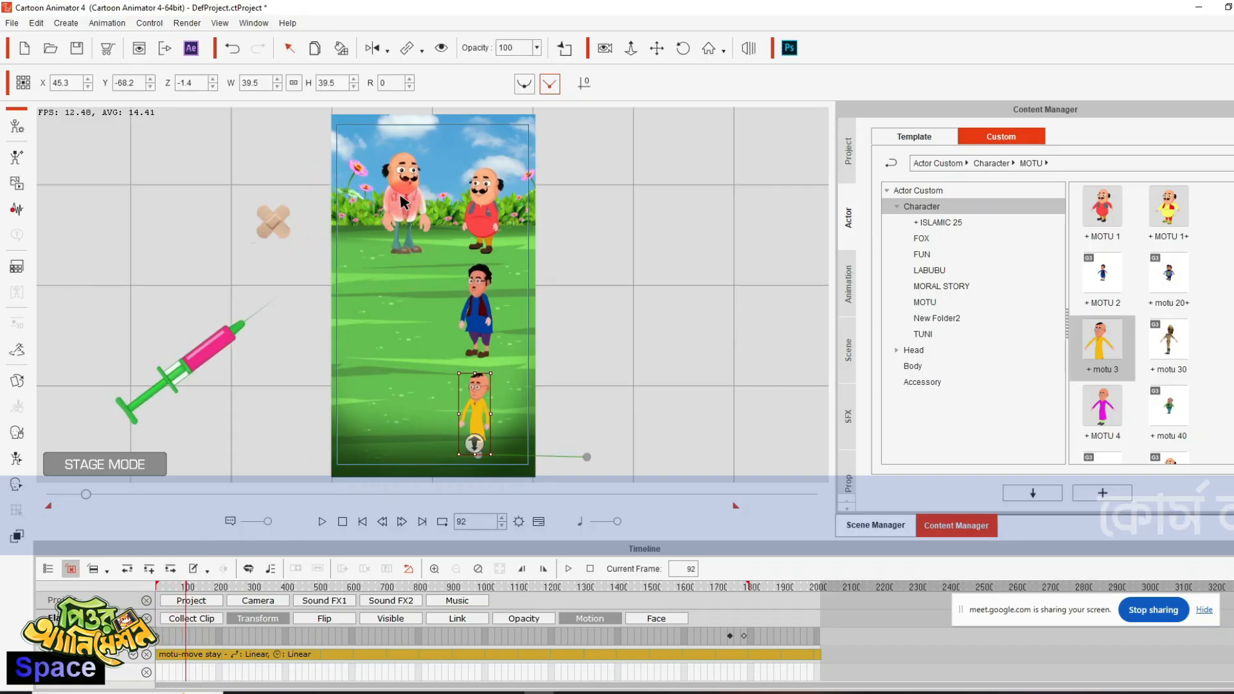
{"action": "left_click", "coordinate": [404, 203]}
{"action": "right_click", "coordinate": [404, 202]}
{"action": "mouse_move", "coordinate": [463, 210]}
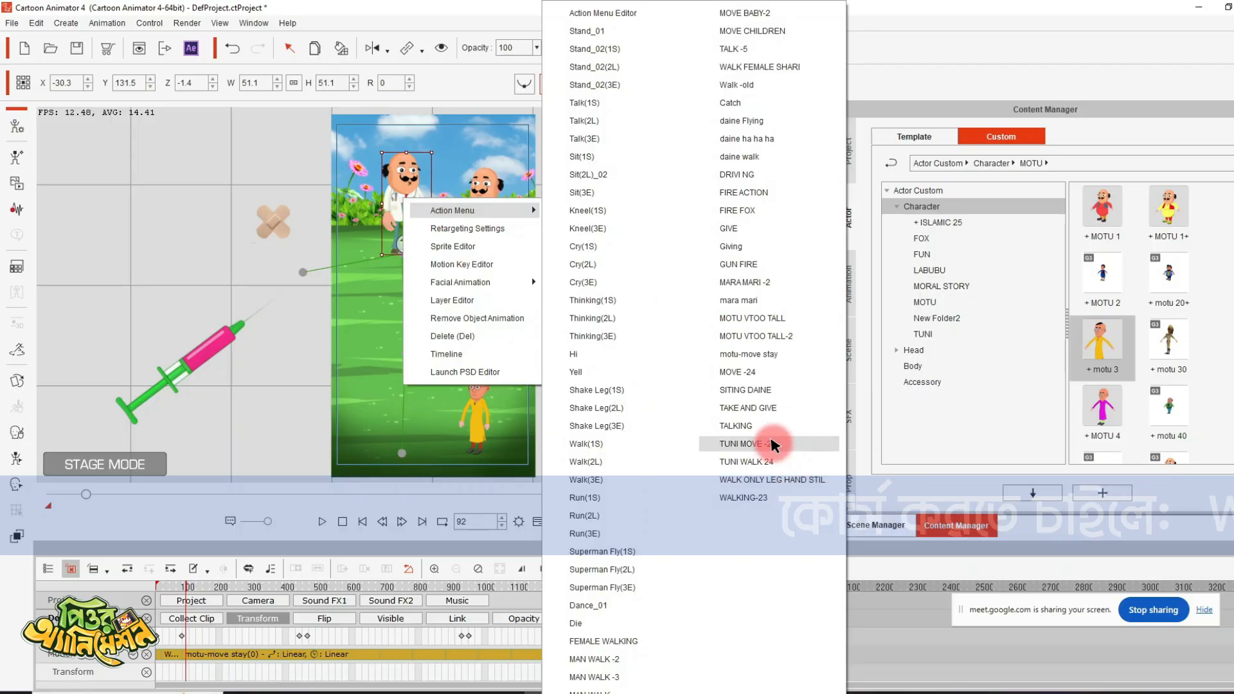
{"action": "left_click", "coordinate": [752, 425]}
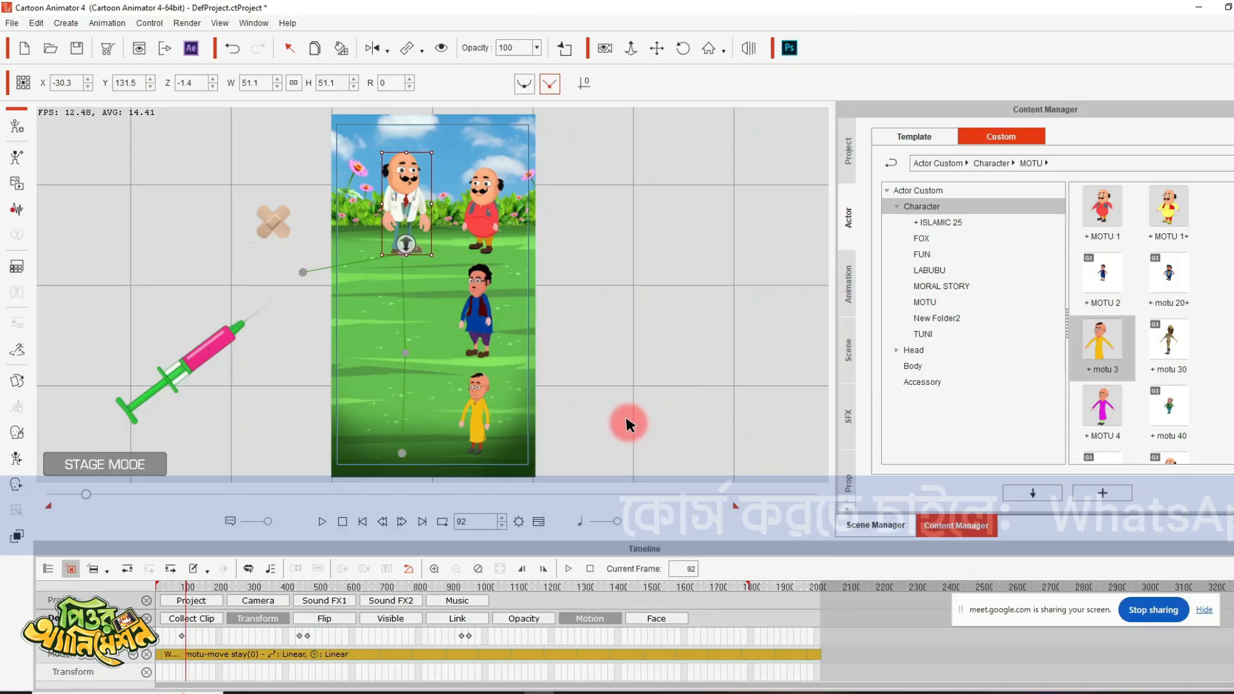
{"action": "key", "text": "space"}
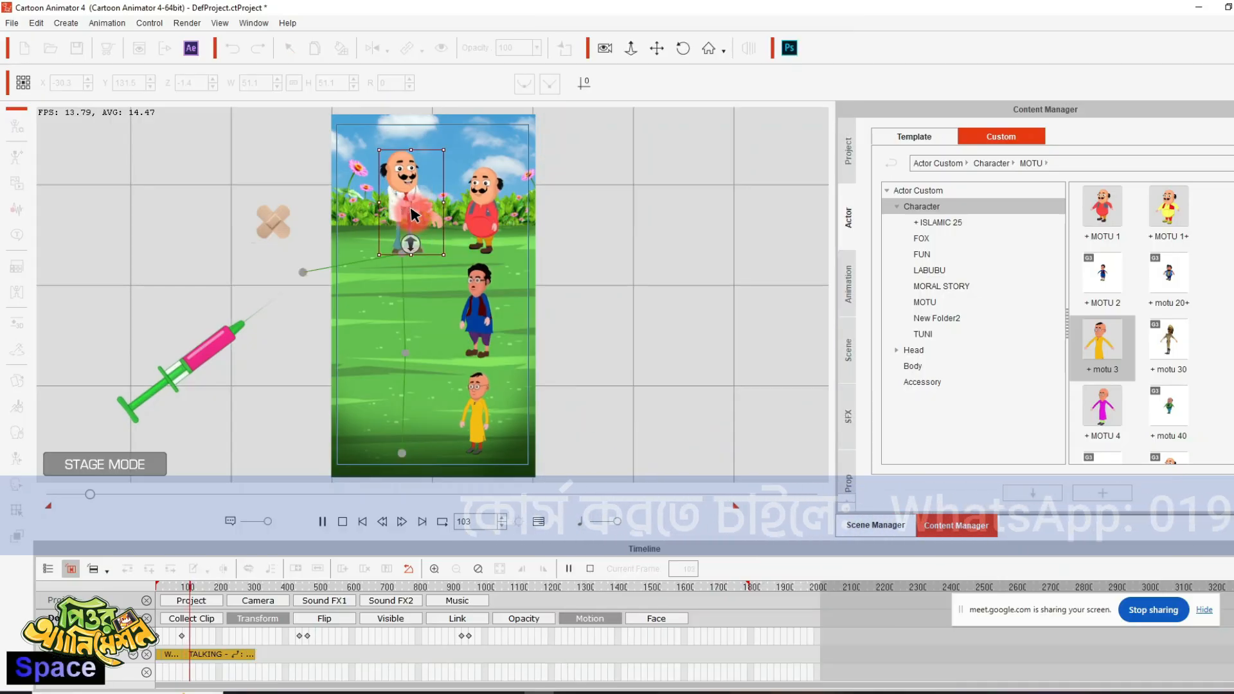
{"action": "mouse_move", "coordinate": [264, 690]}
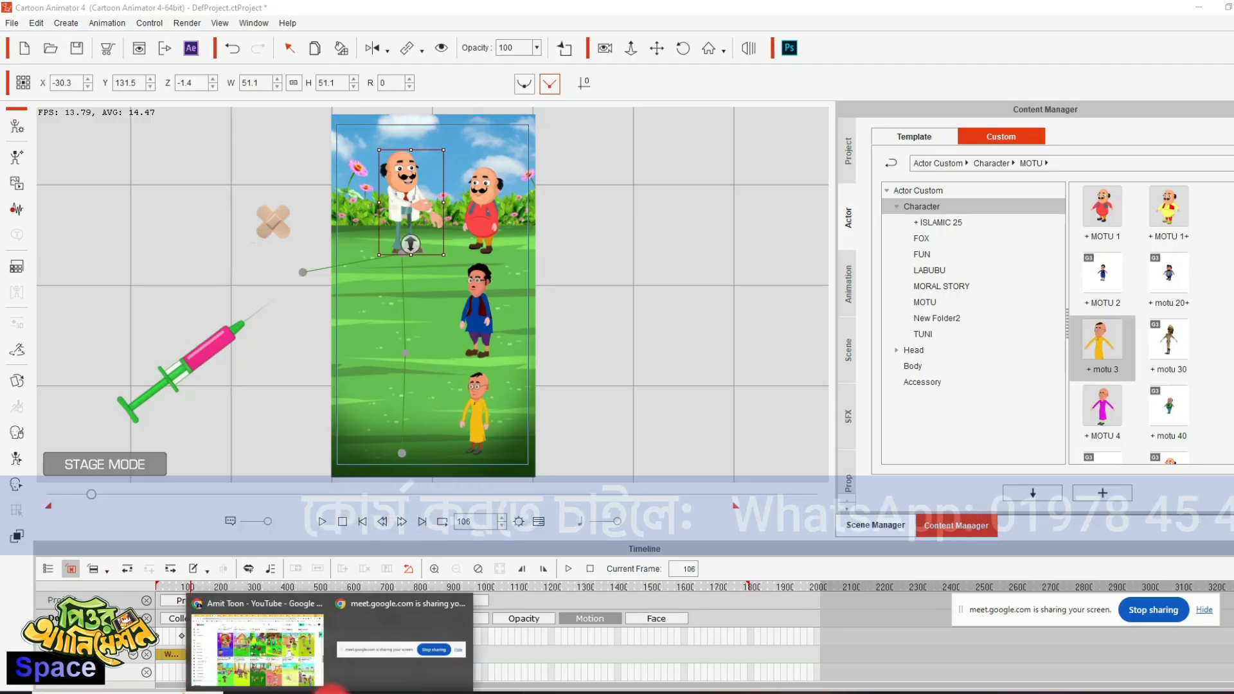
{"action": "mouse_move", "coordinate": [265, 667]}
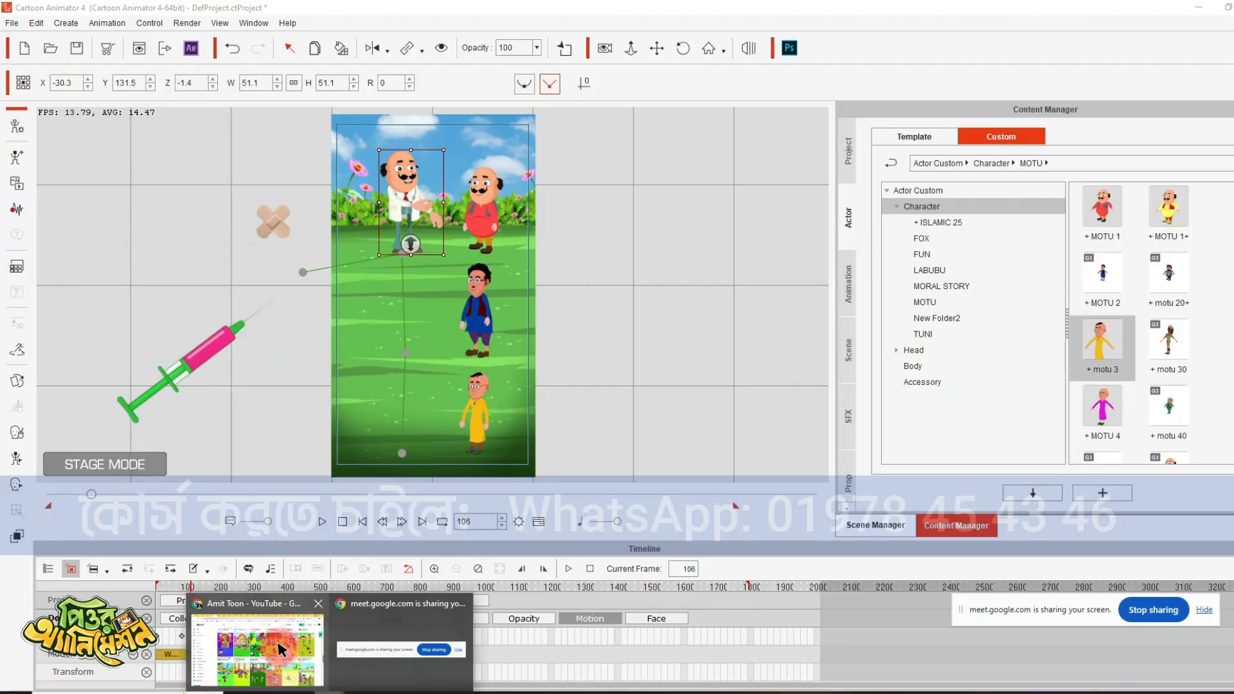
{"action": "left_click", "coordinate": [547, 275]}
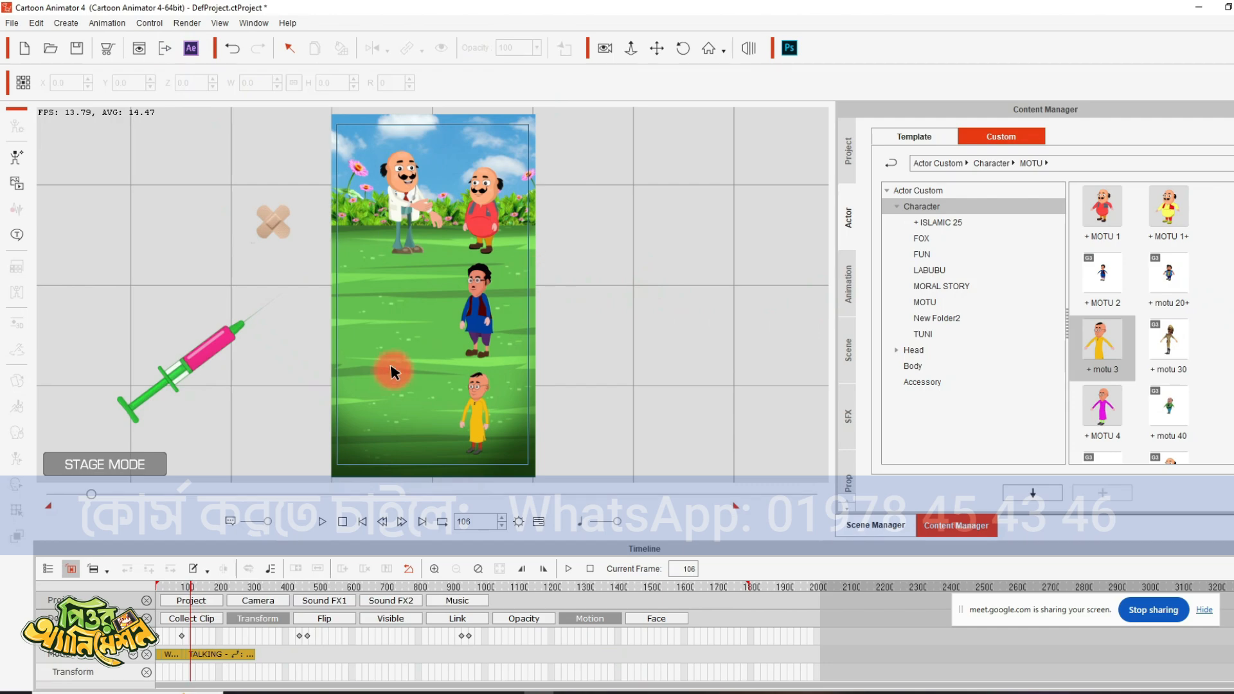
- Apply the motu-move stay motion to the doctor at frame 156 and extend its clip to the end of the timeline
{"action": "key", "text": "space"}
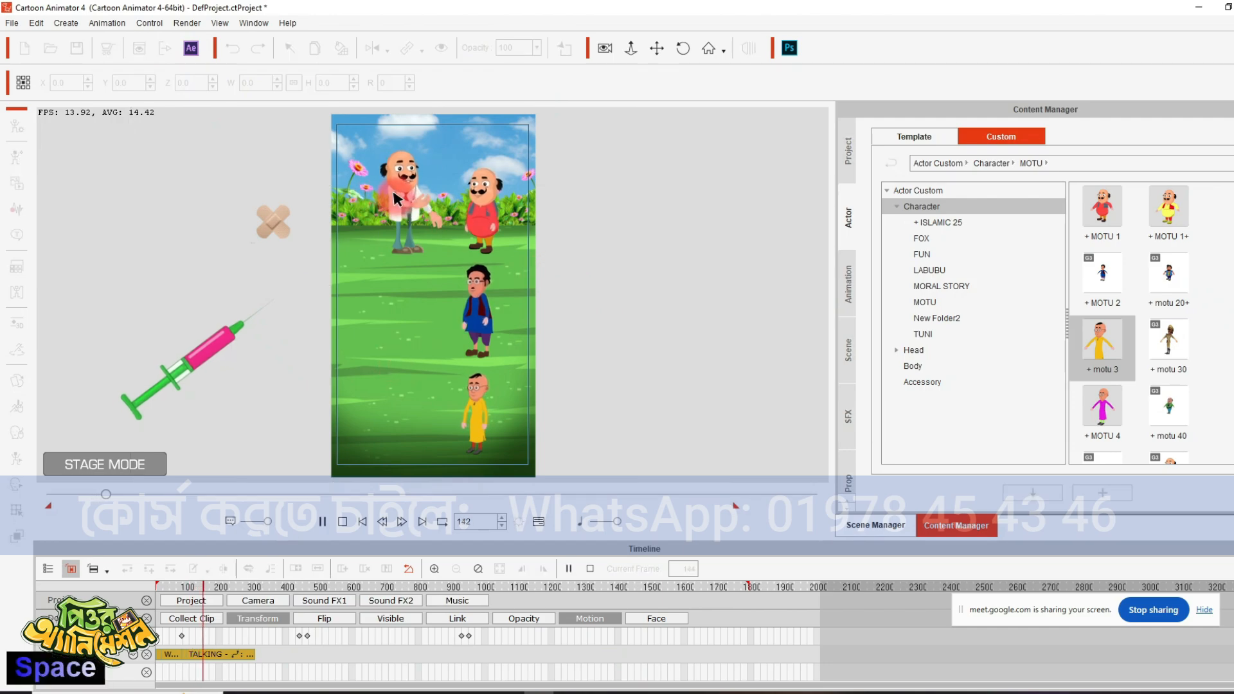
{"action": "key", "text": "space"}
{"action": "right_click", "coordinate": [397, 187]}
{"action": "left_click", "coordinate": [396, 167]}
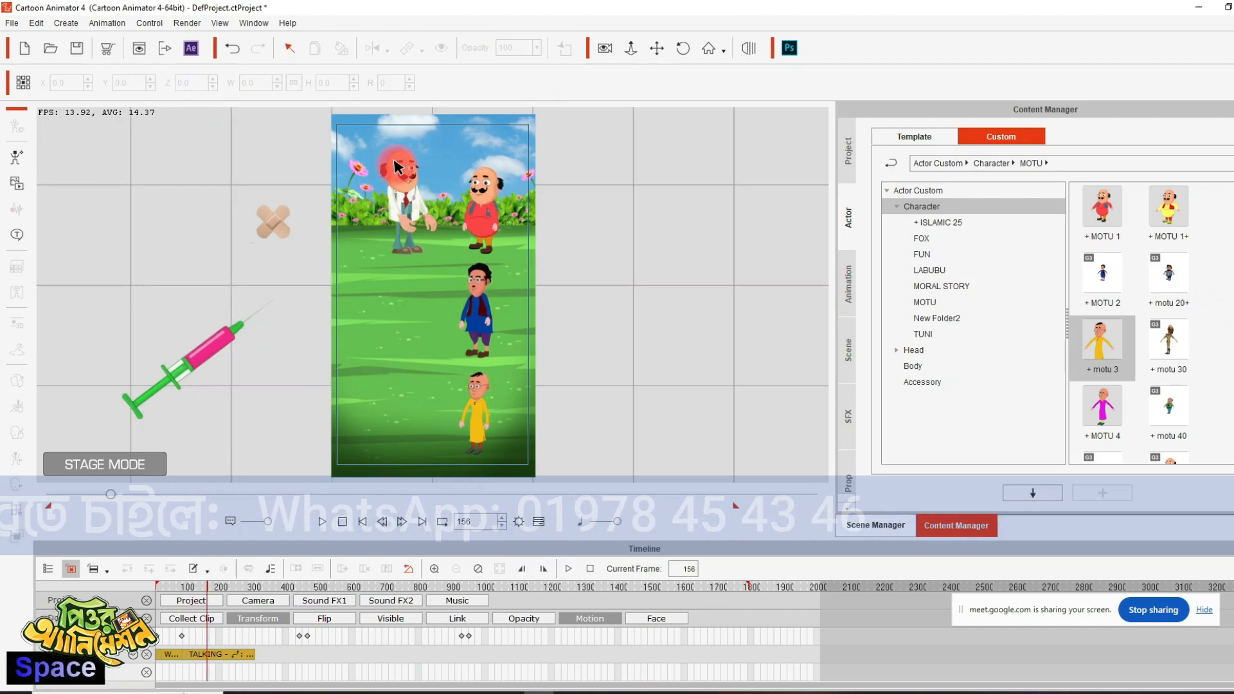
{"action": "left_click", "coordinate": [397, 166]}
{"action": "right_click", "coordinate": [397, 166]}
{"action": "mouse_move", "coordinate": [487, 175]}
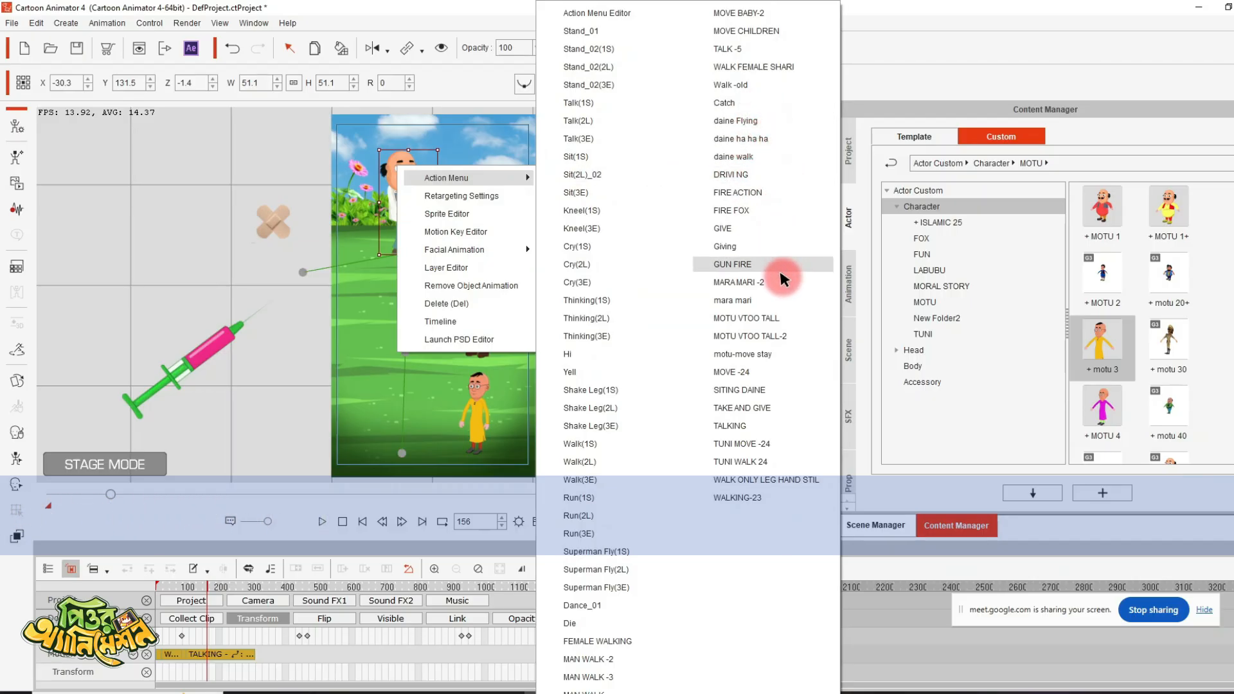
{"action": "left_click", "coordinate": [780, 354]}
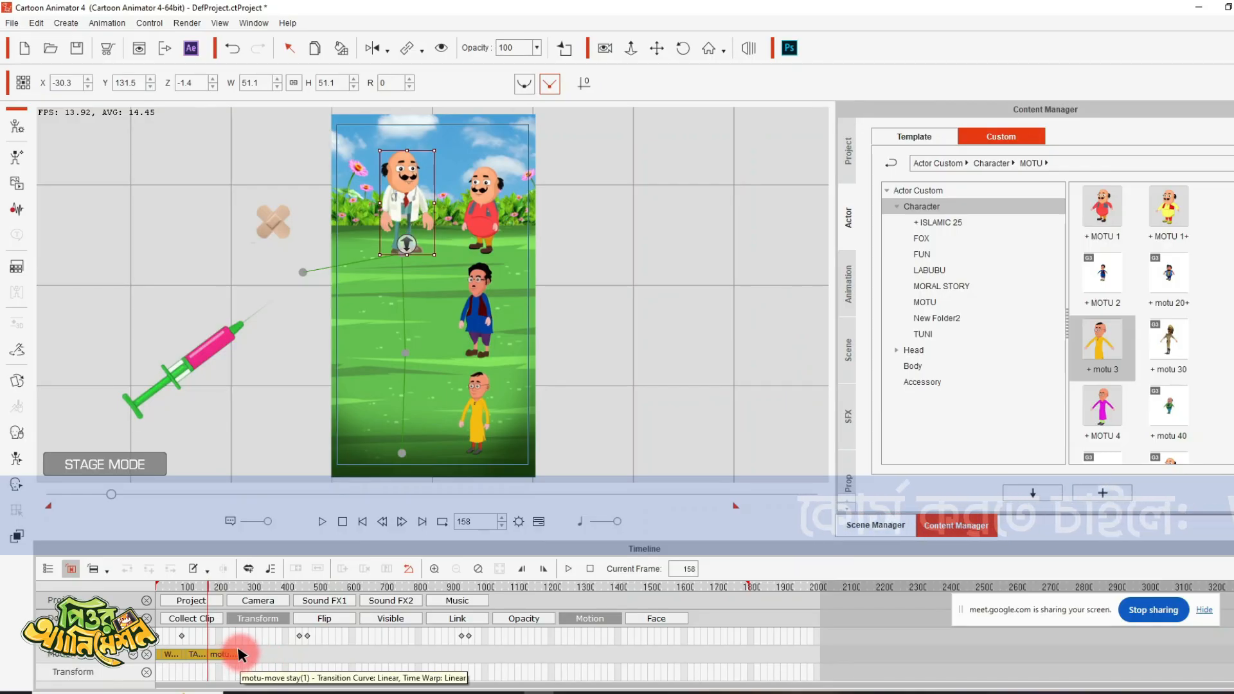
{"action": "left_click", "coordinate": [239, 655]}
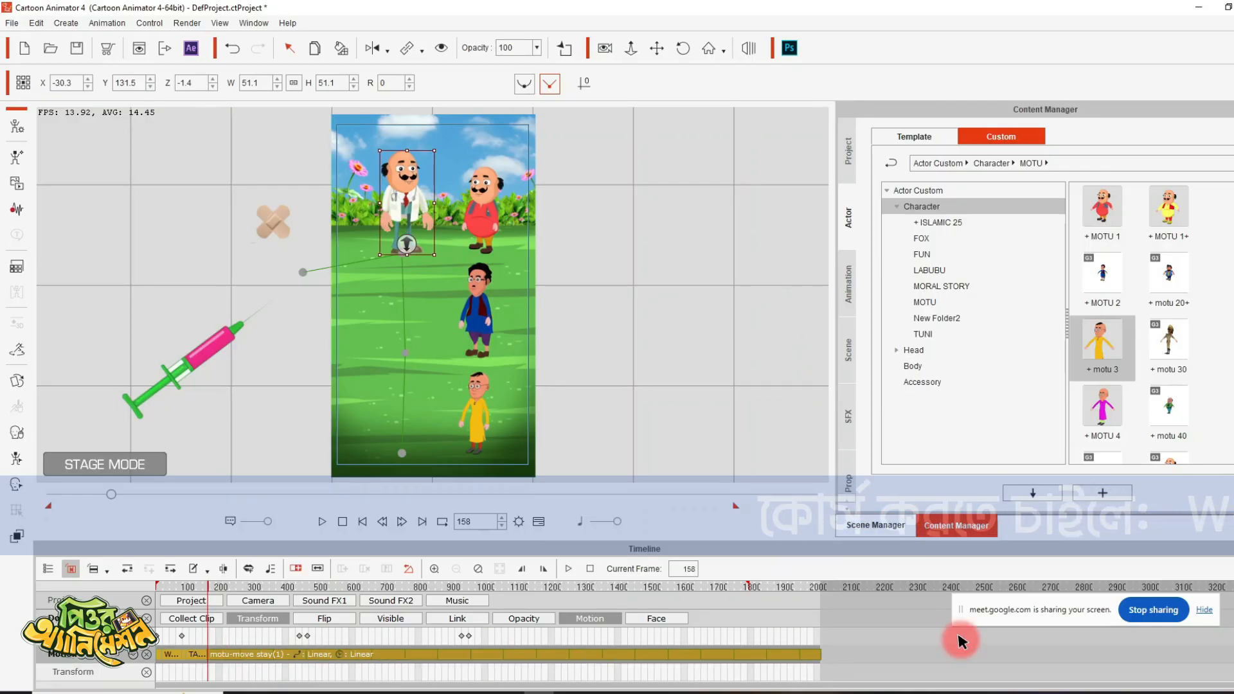
- Apply the TALKING motion to the red-dressed Motu at frame 158 and play on to frame 303
{"action": "right_click", "coordinate": [478, 187]}
{"action": "mouse_move", "coordinate": [592, 196]}
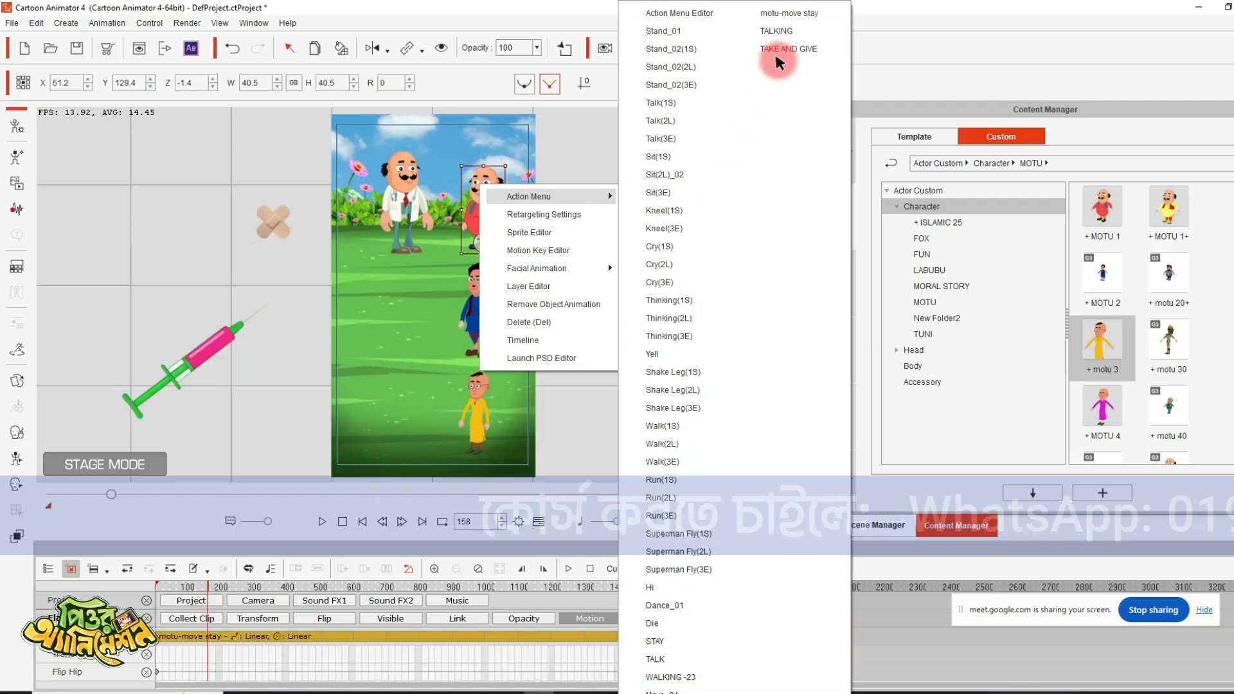
{"action": "left_click", "coordinate": [790, 32]}
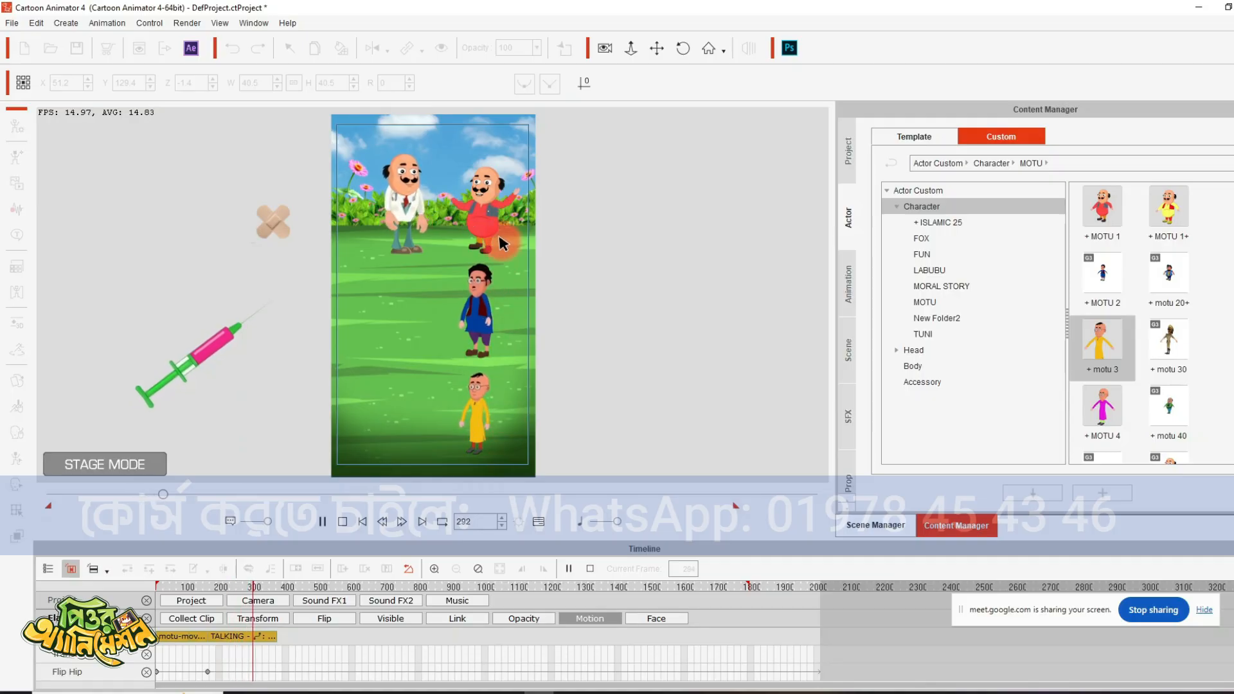
{"action": "key", "text": "space"}
- Apply the motu-move stay motion to the red-dressed Motu at frame 303
{"action": "right_click", "coordinate": [485, 195]}
{"action": "mouse_move", "coordinate": [586, 205]}
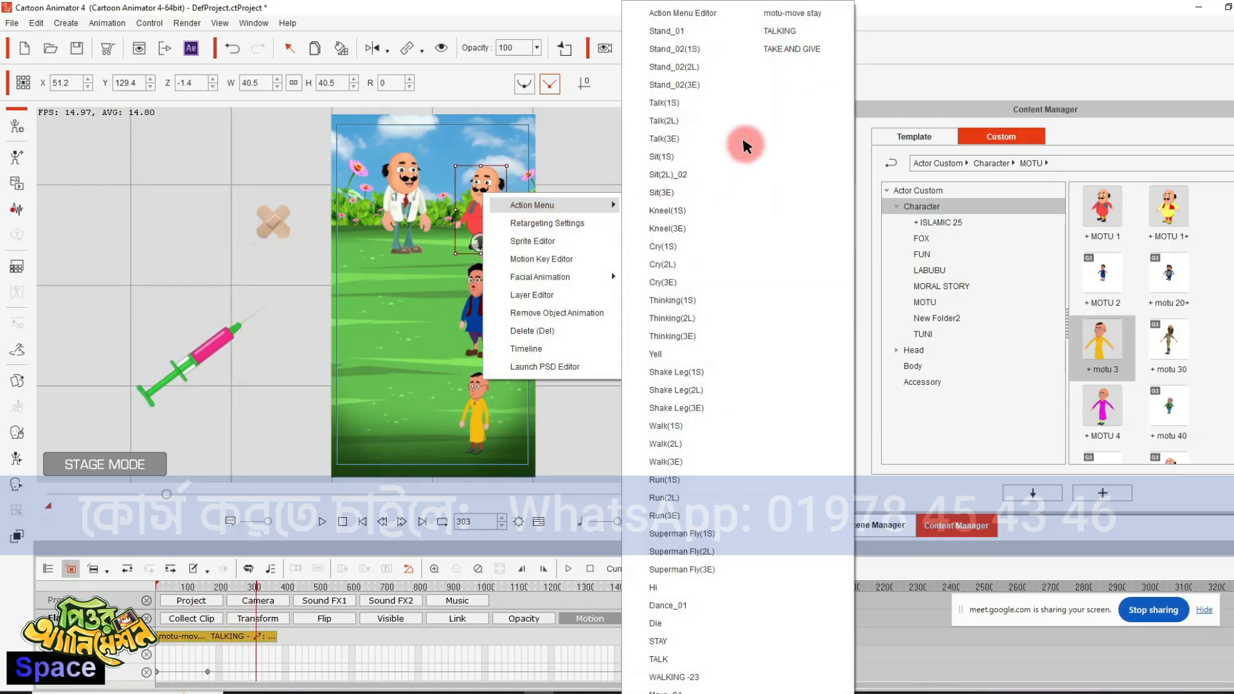
{"action": "left_click", "coordinate": [797, 16]}
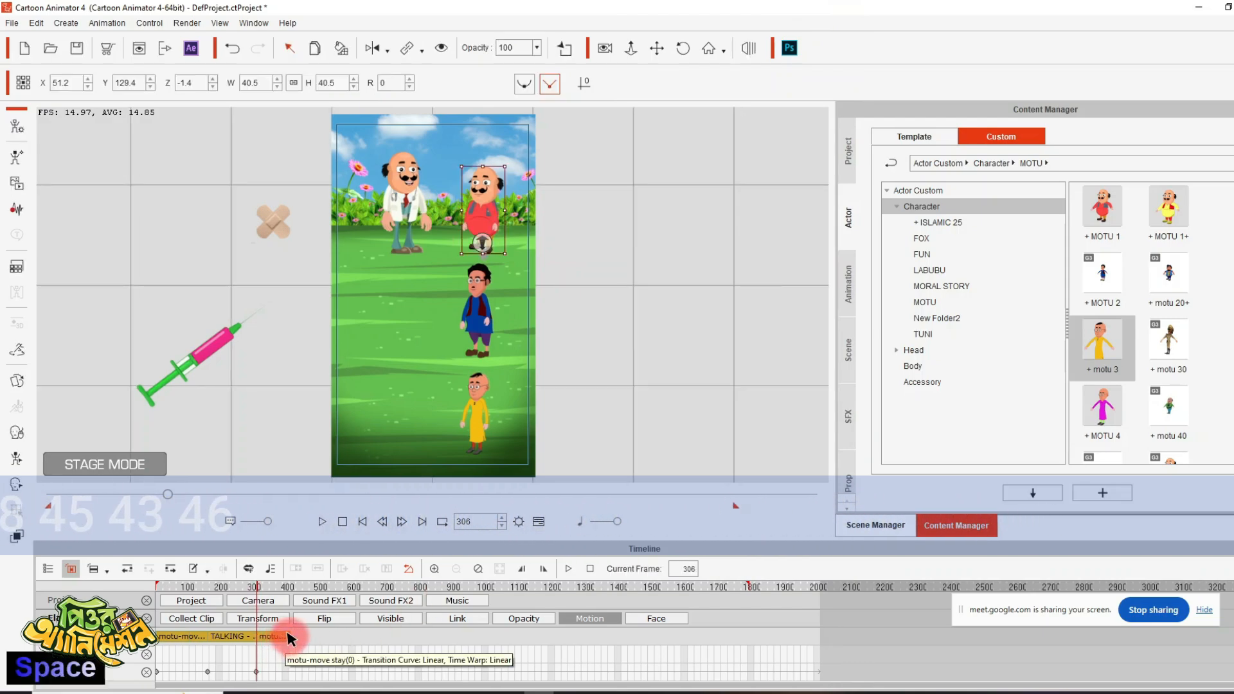
- Extend the red-dressed Motu's motu-move stay clip to the end of the timeline and apply the TALKING motion to the doctor at frame 306
{"action": "left_click", "coordinate": [286, 636]}
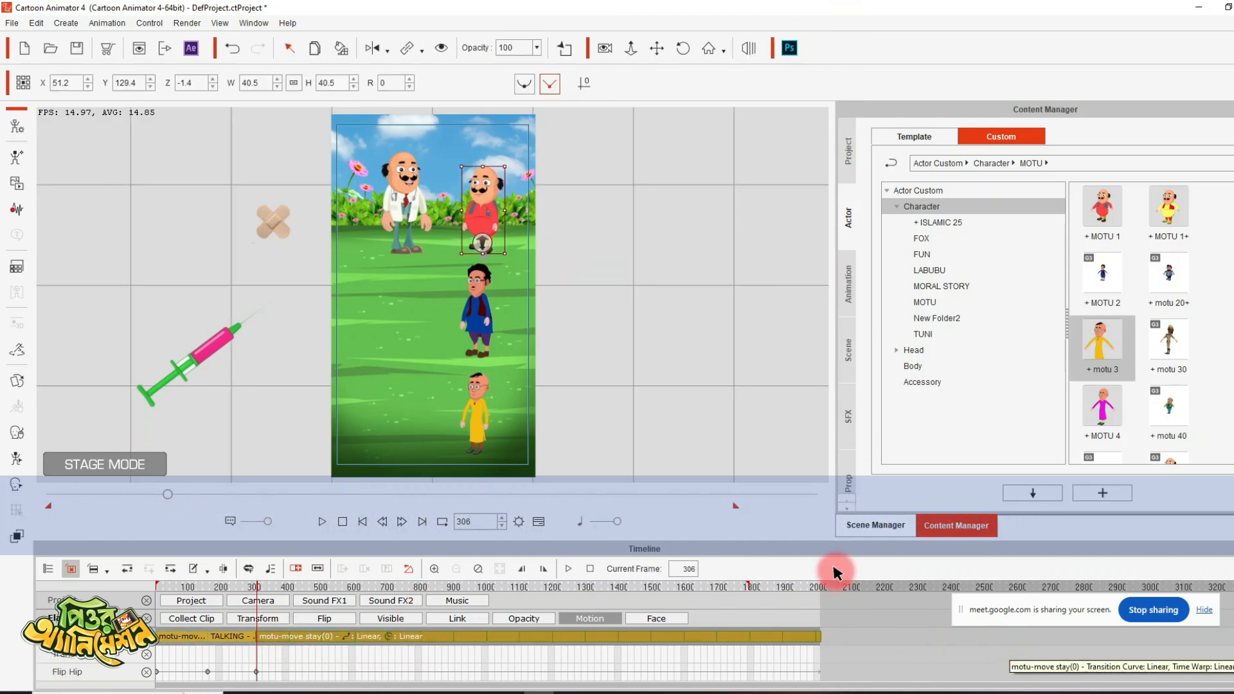
{"action": "right_click", "coordinate": [396, 170]}
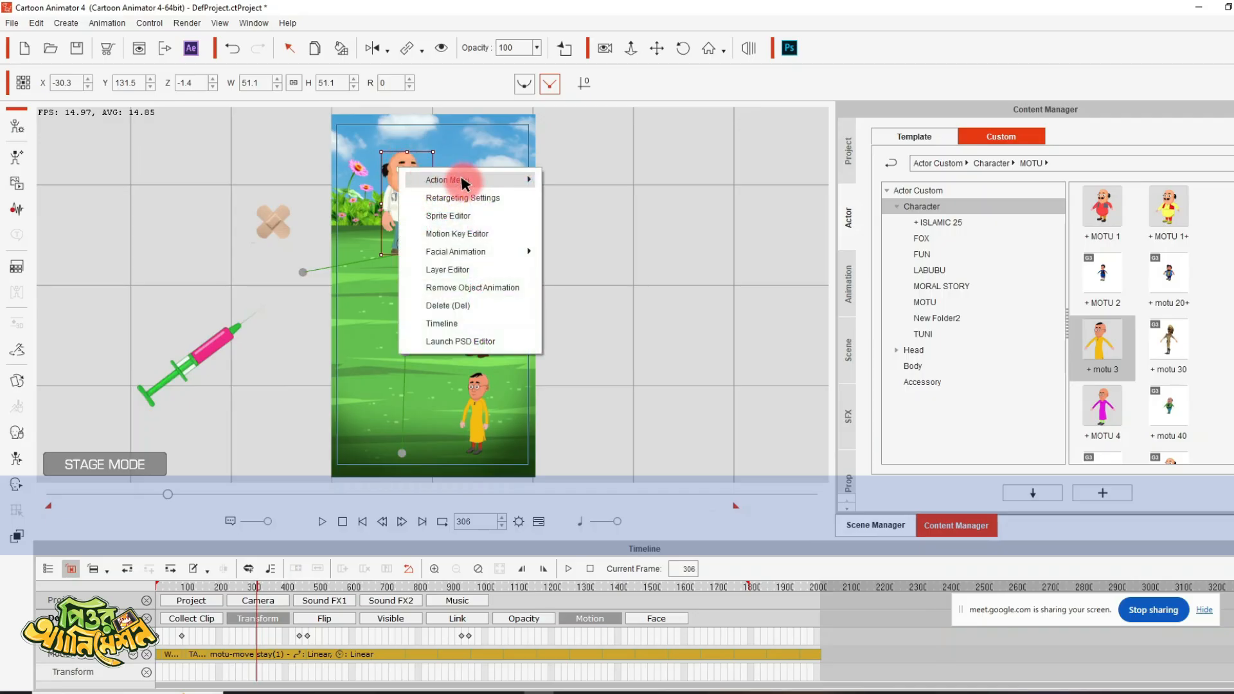
{"action": "mouse_move", "coordinate": [476, 180]}
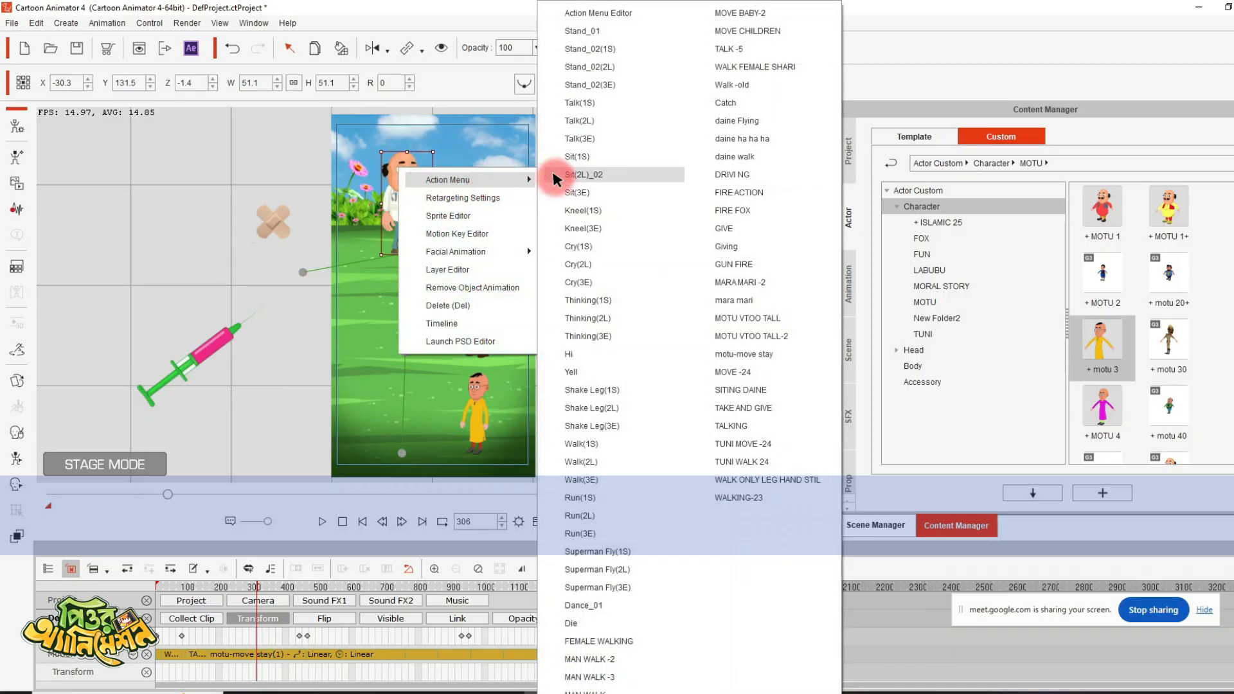
{"action": "left_click", "coordinate": [739, 427]}
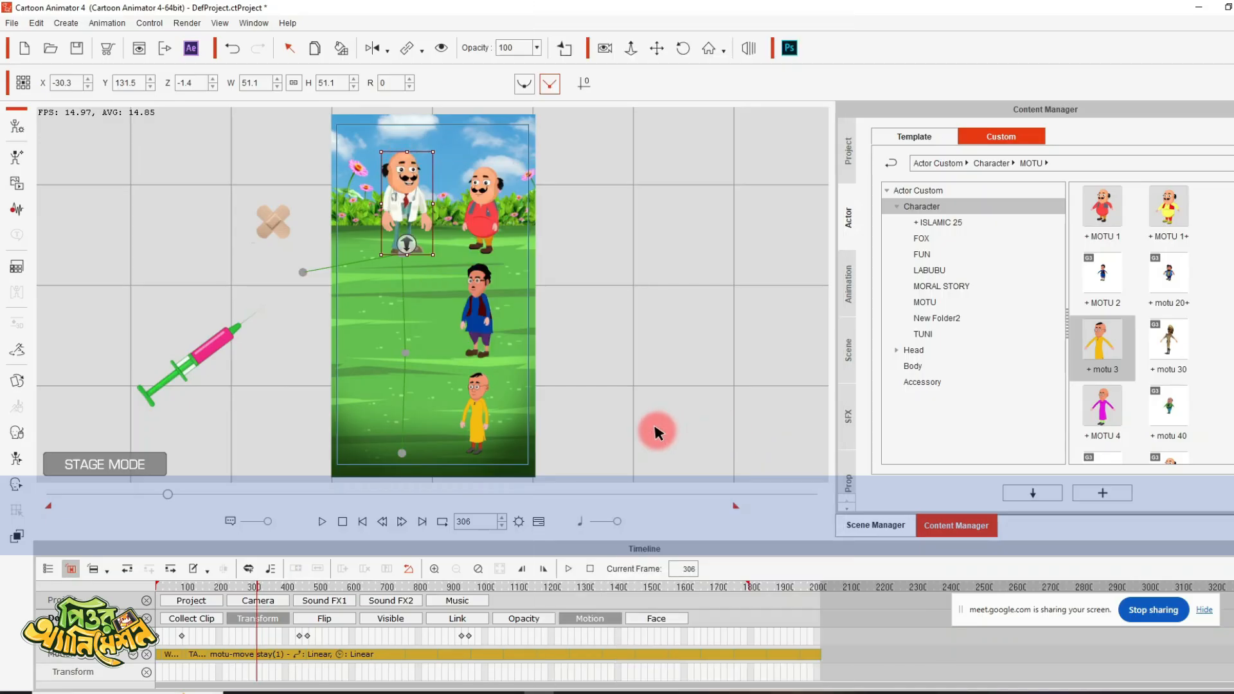
- Play on to frame 434, apply the motu-move stay motion to the doctor there, and continue playback to frame 474
{"action": "key", "text": "space"}
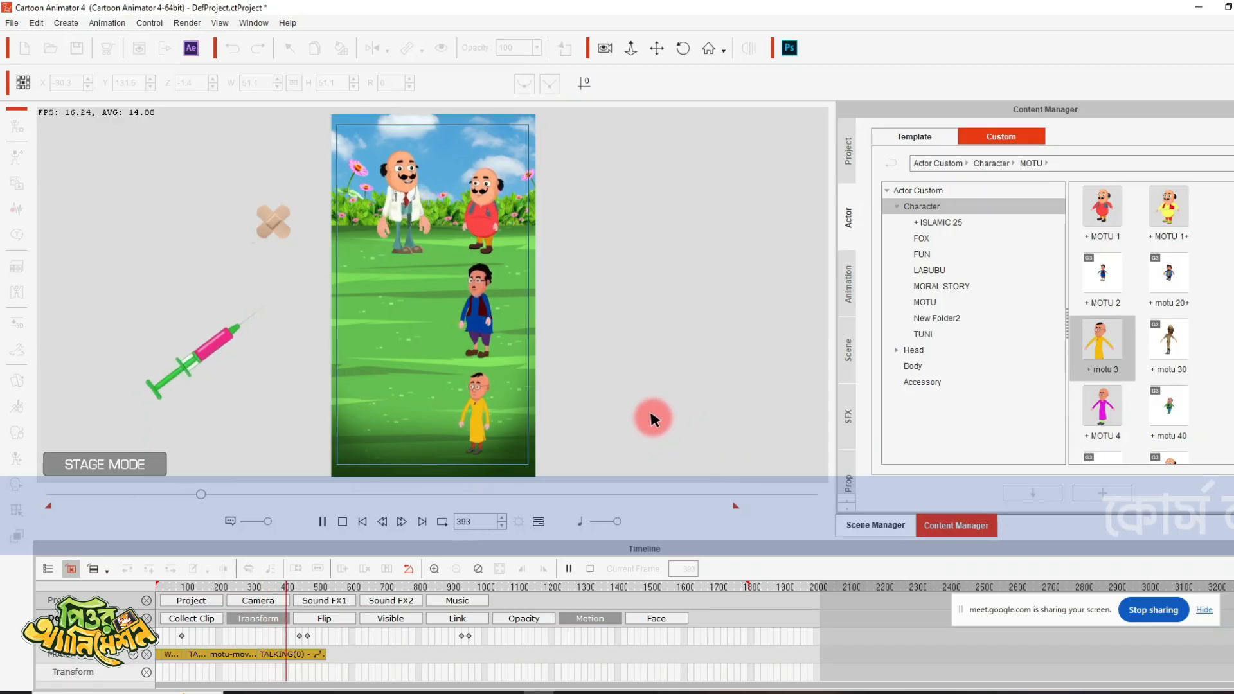
{"action": "key", "text": "space"}
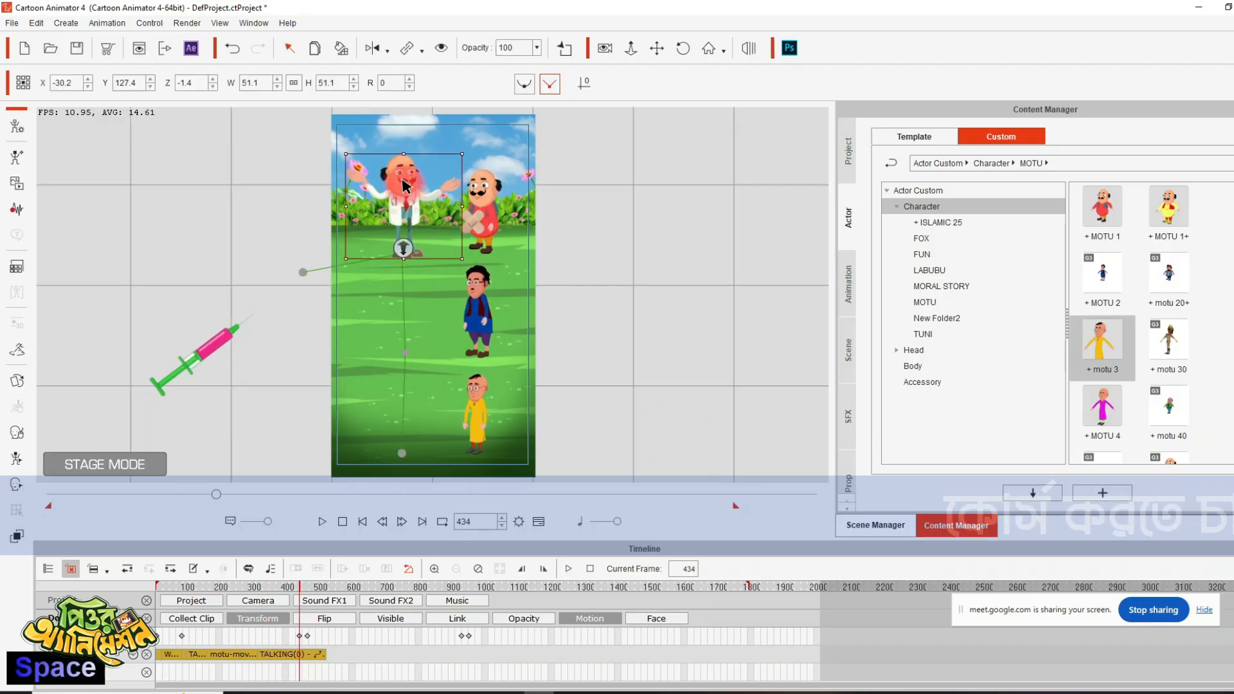
{"action": "right_click", "coordinate": [405, 186]}
{"action": "mouse_move", "coordinate": [485, 197]}
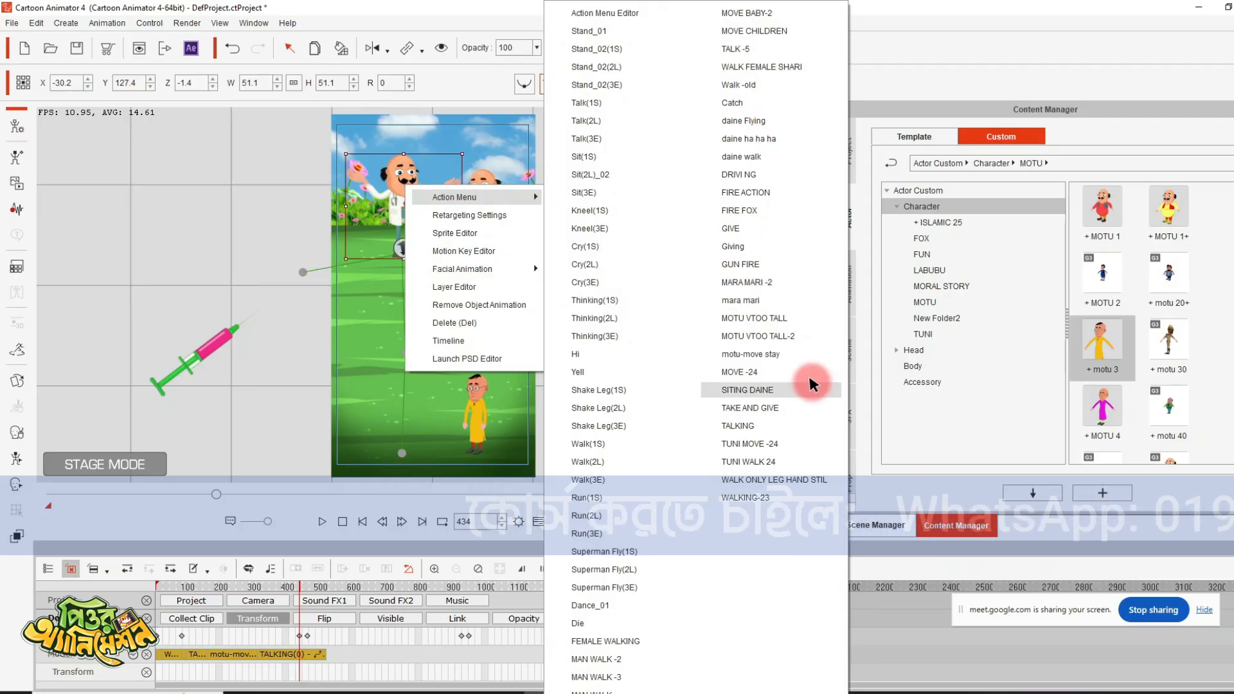
{"action": "left_click", "coordinate": [700, 355]}
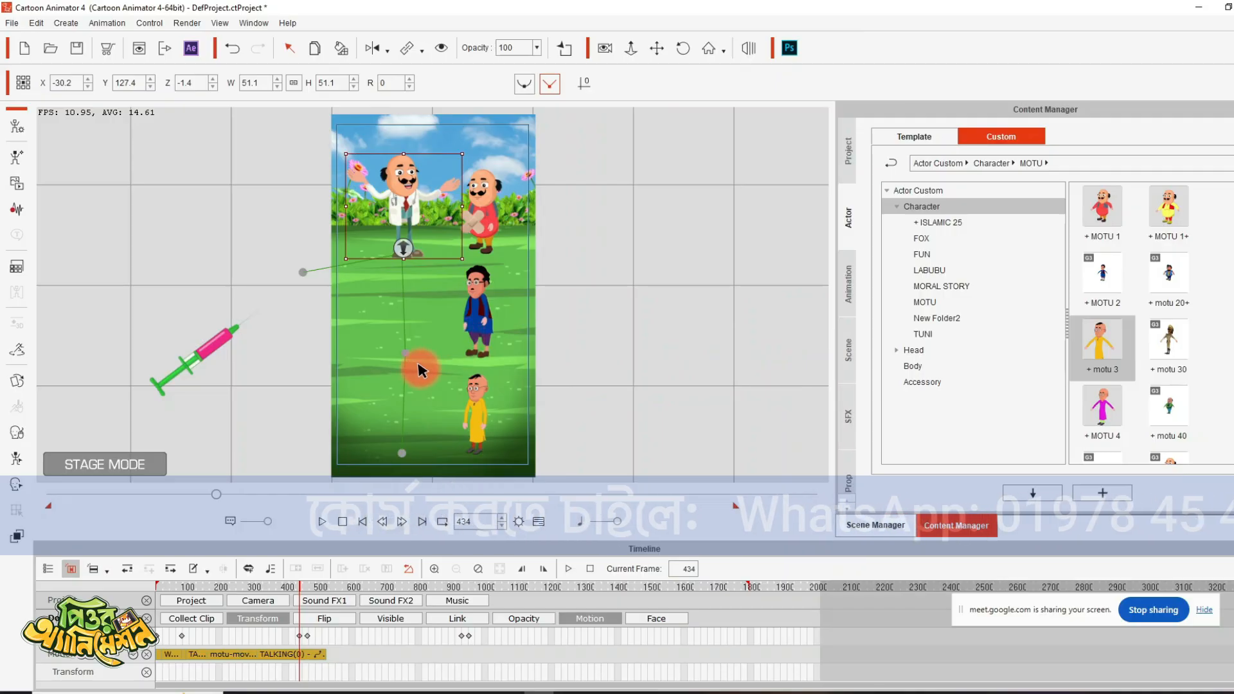
{"action": "key", "text": "space"}
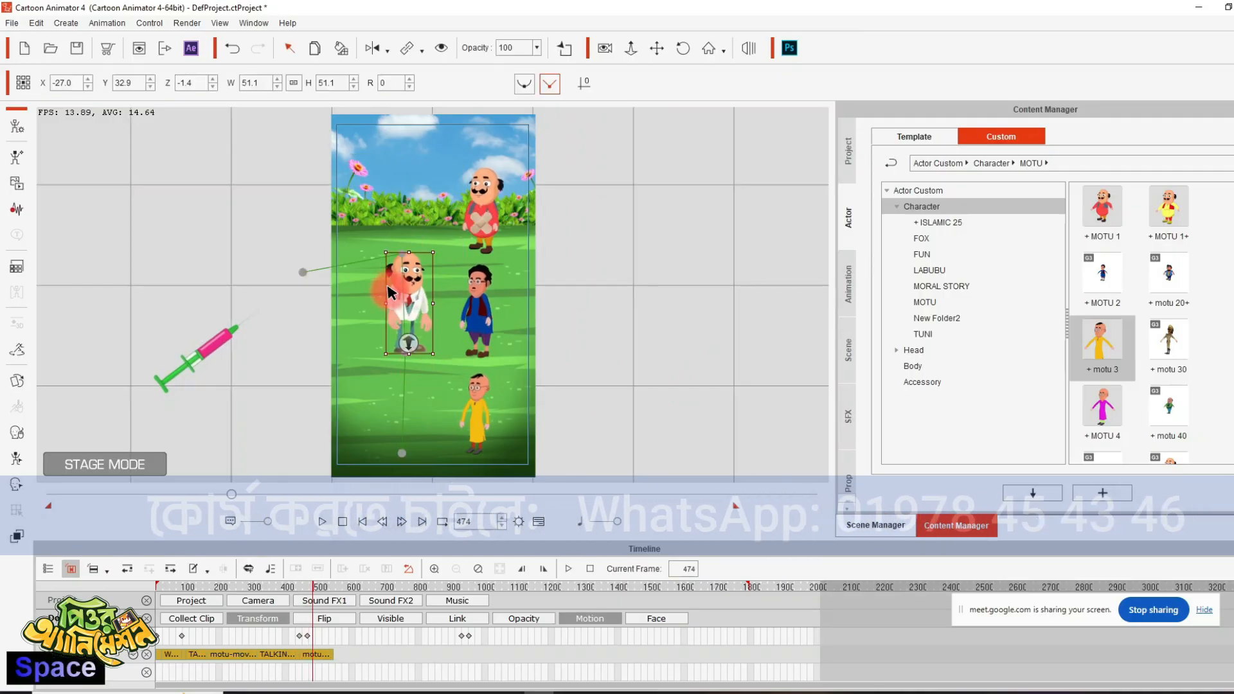
{"action": "right_click", "coordinate": [407, 292]}
{"action": "mouse_move", "coordinate": [476, 300]}
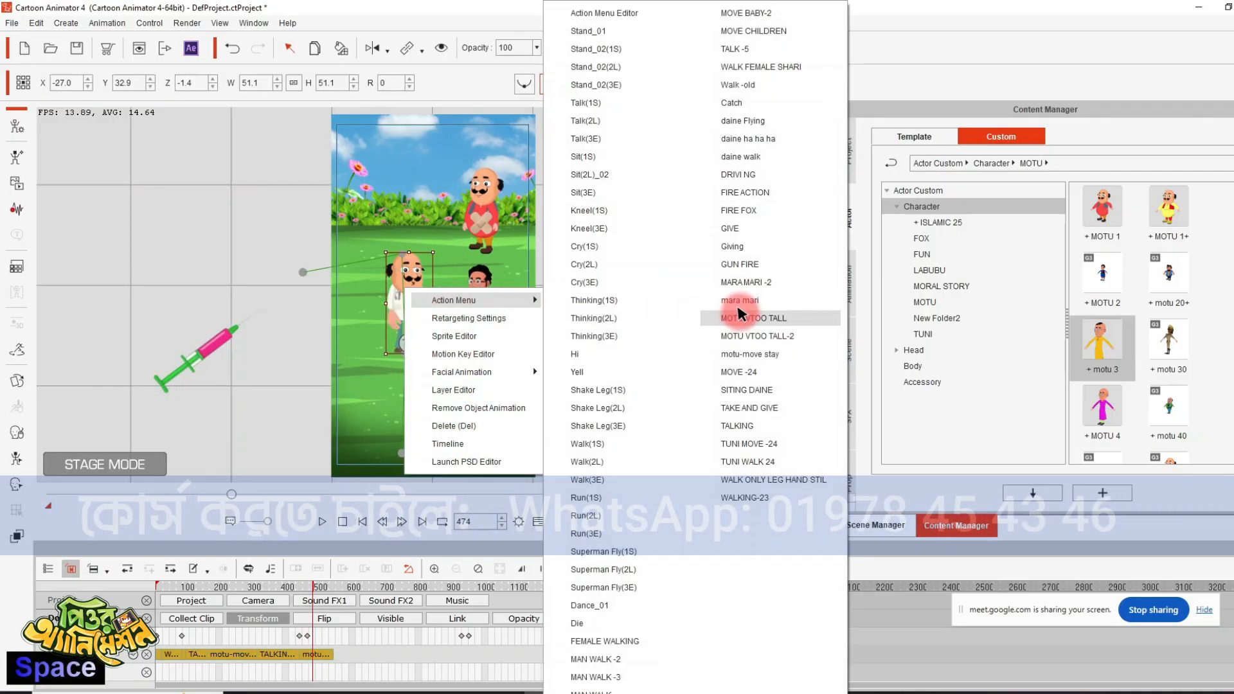
{"action": "left_click", "coordinate": [727, 315]}
{"action": "left_click", "coordinate": [226, 273]}
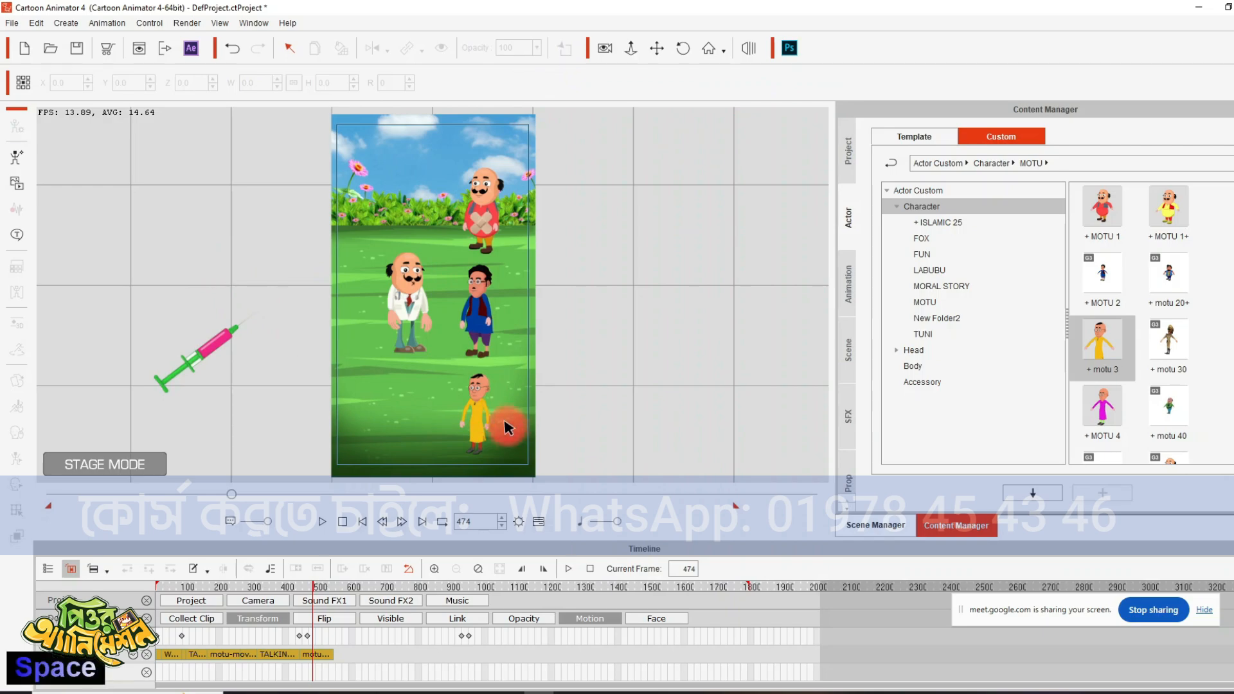
- Extend the doctor's latest motu-move stay clip to the end of the timeline and play on to frame 551
{"action": "key", "text": "space"}
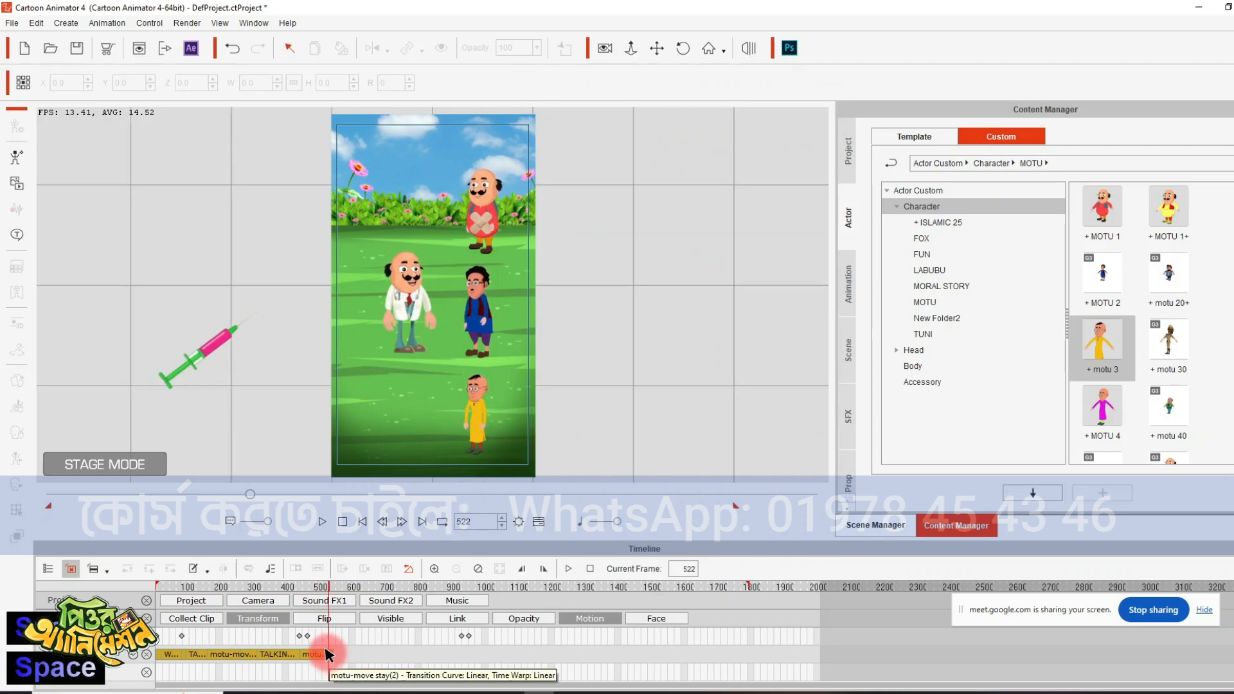
{"action": "left_click", "coordinate": [329, 654]}
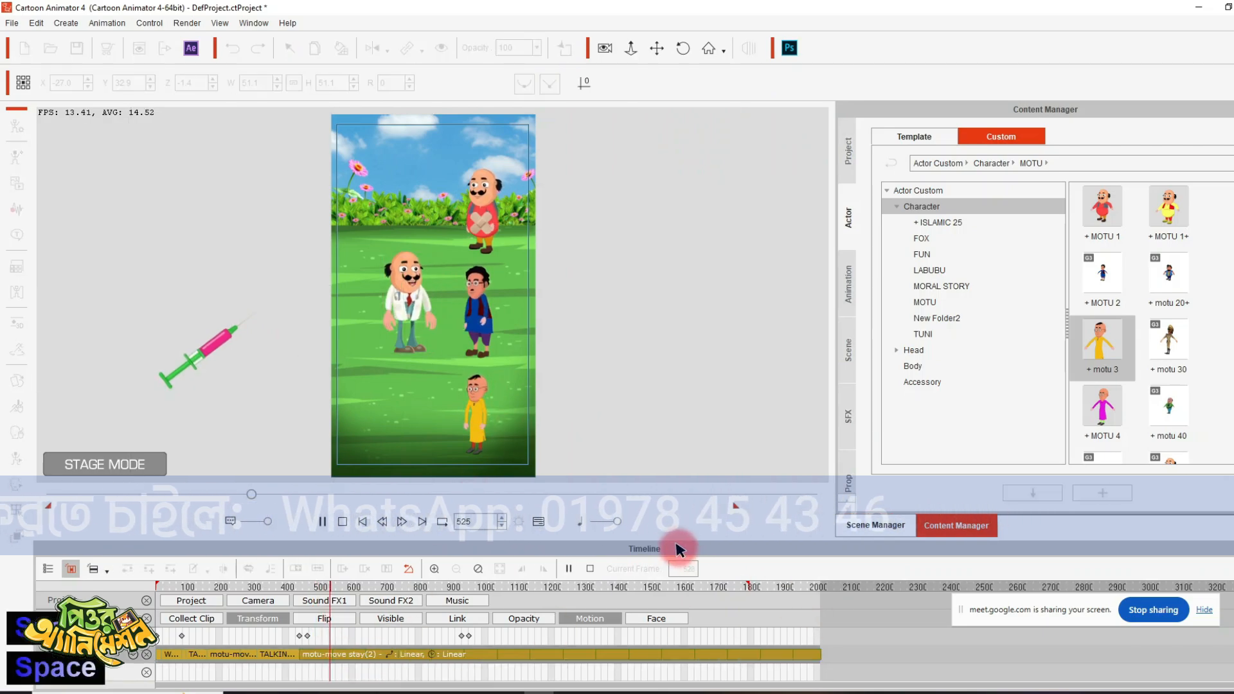
{"action": "key", "text": "space"}
{"action": "key", "text": "space"}
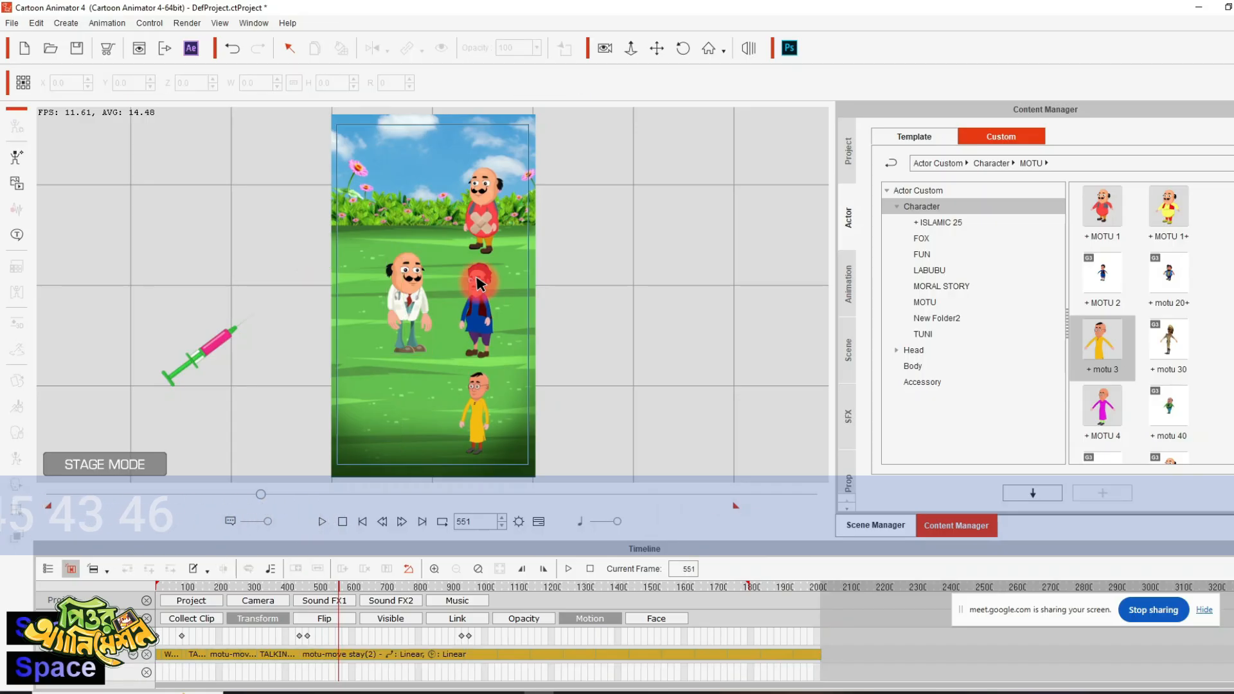
- Apply the TALKING motion to the blue-dressed character at frame 551
{"action": "left_click", "coordinate": [479, 282]}
{"action": "right_click", "coordinate": [480, 286]}
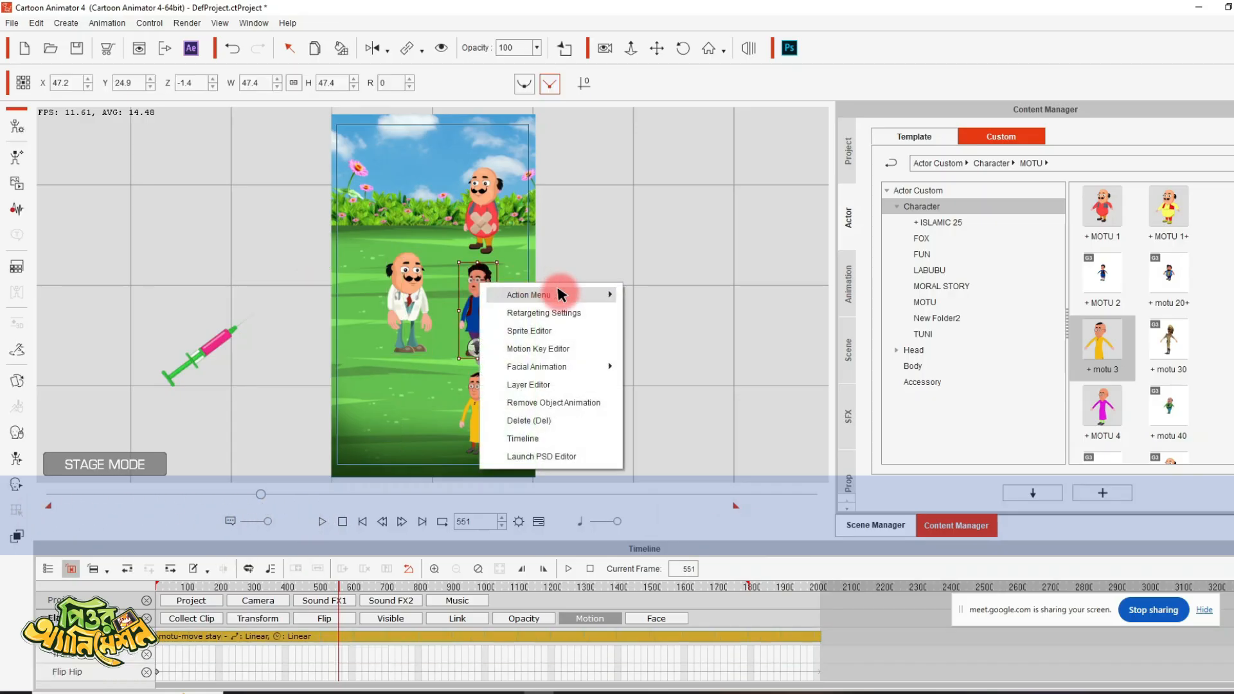
{"action": "mouse_move", "coordinate": [556, 294]}
{"action": "left_click", "coordinate": [803, 35]}
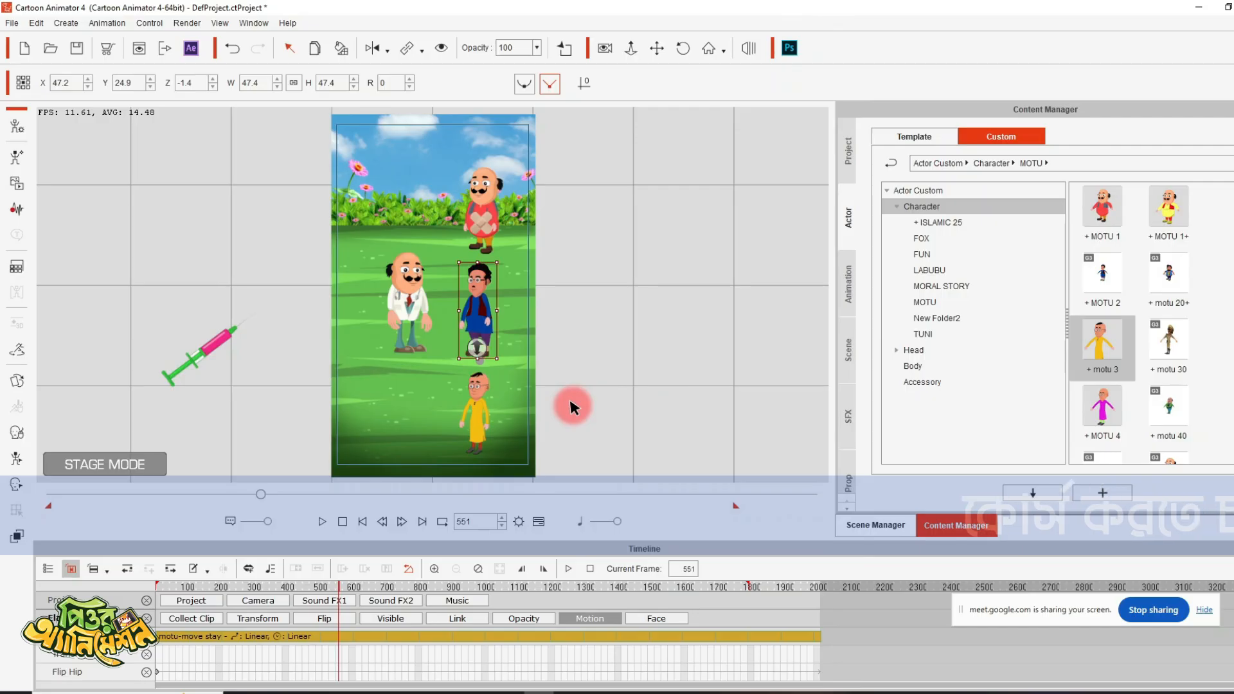
- Play on to frame 765 and lengthen the blue-dressed character's TALKING clip to about frame 960
{"action": "key", "text": "space"}
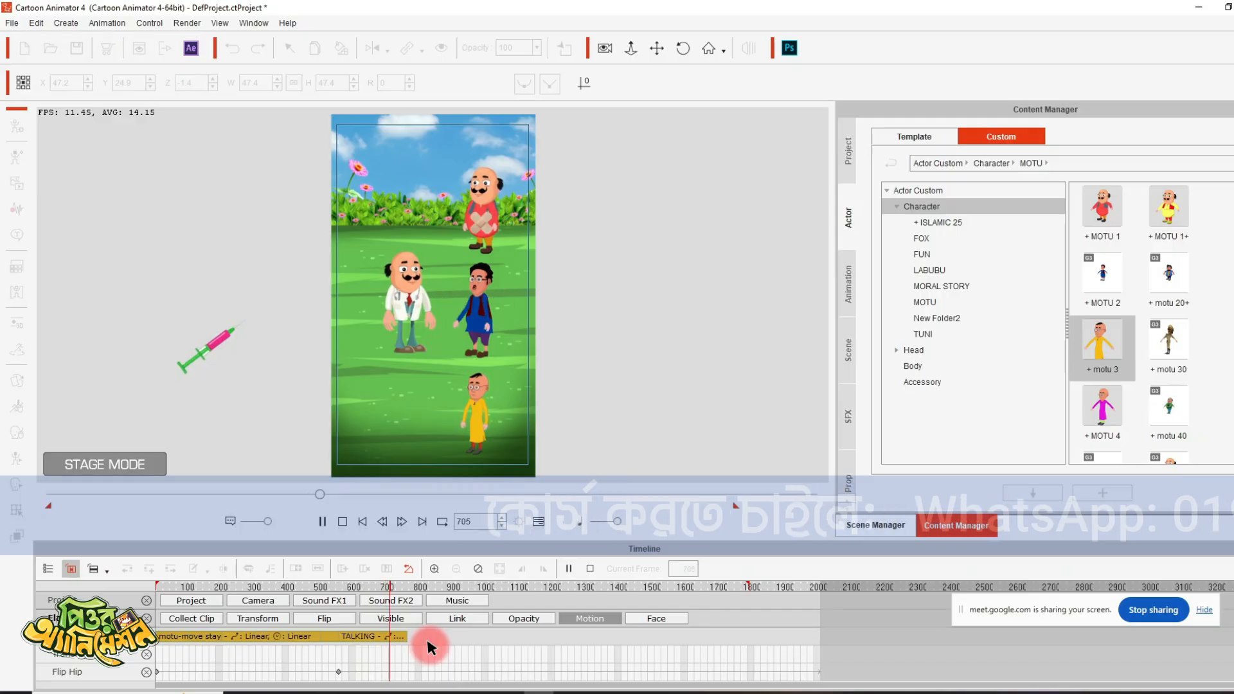
{"action": "key", "text": "space"}
{"action": "key", "text": "space"}
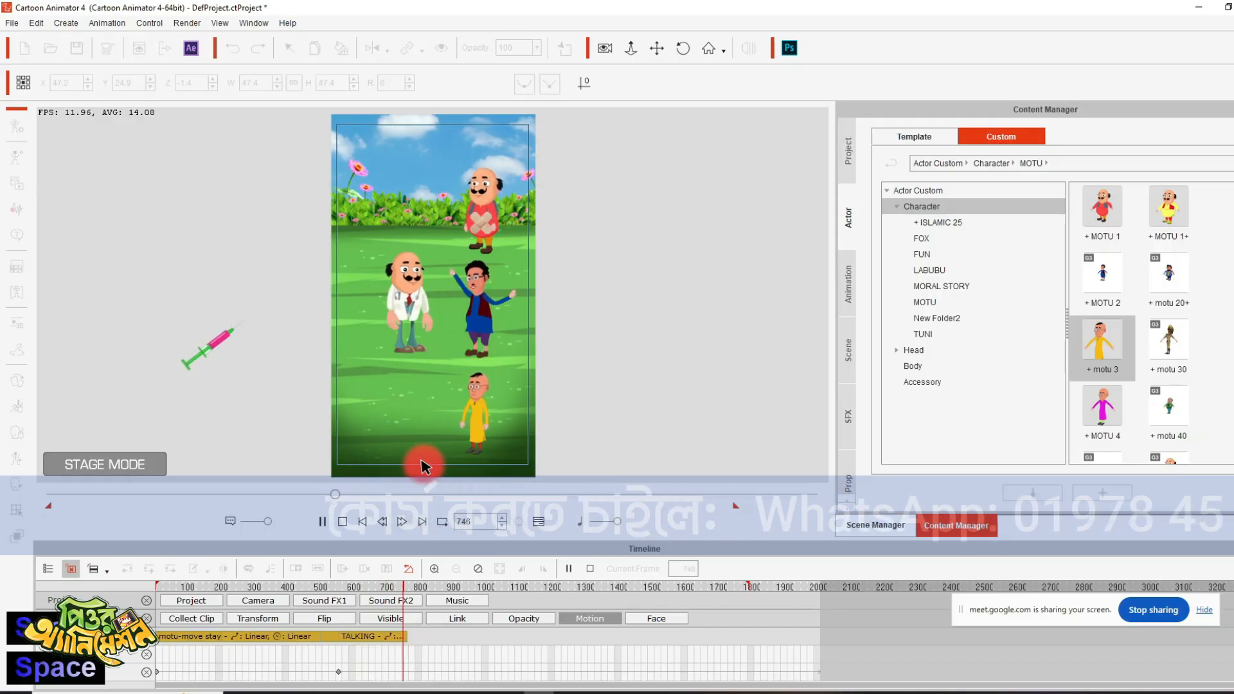
- Apply the motu-move stay motion to the blue-dressed character at frame 782, extend its clip to the timeline's end, and advance to frame 789
{"action": "key", "text": "space"}
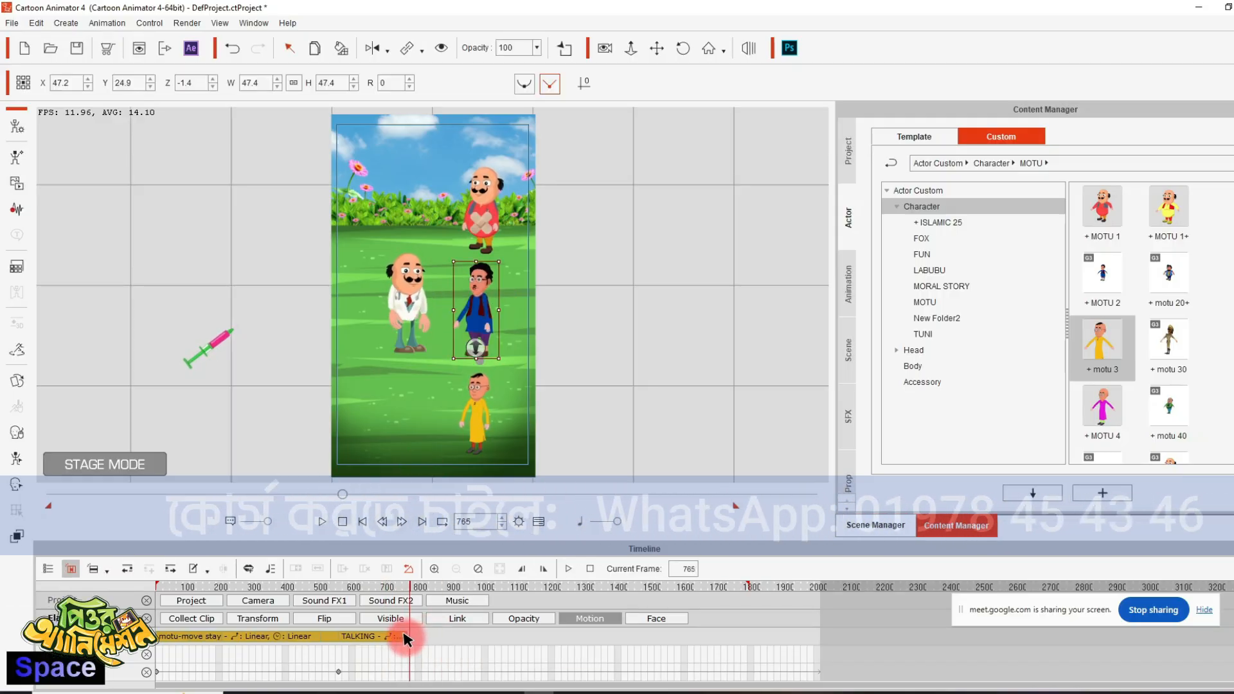
{"action": "left_click", "coordinate": [445, 637]}
{"action": "key", "text": "space"}
{"action": "key", "text": "space"}
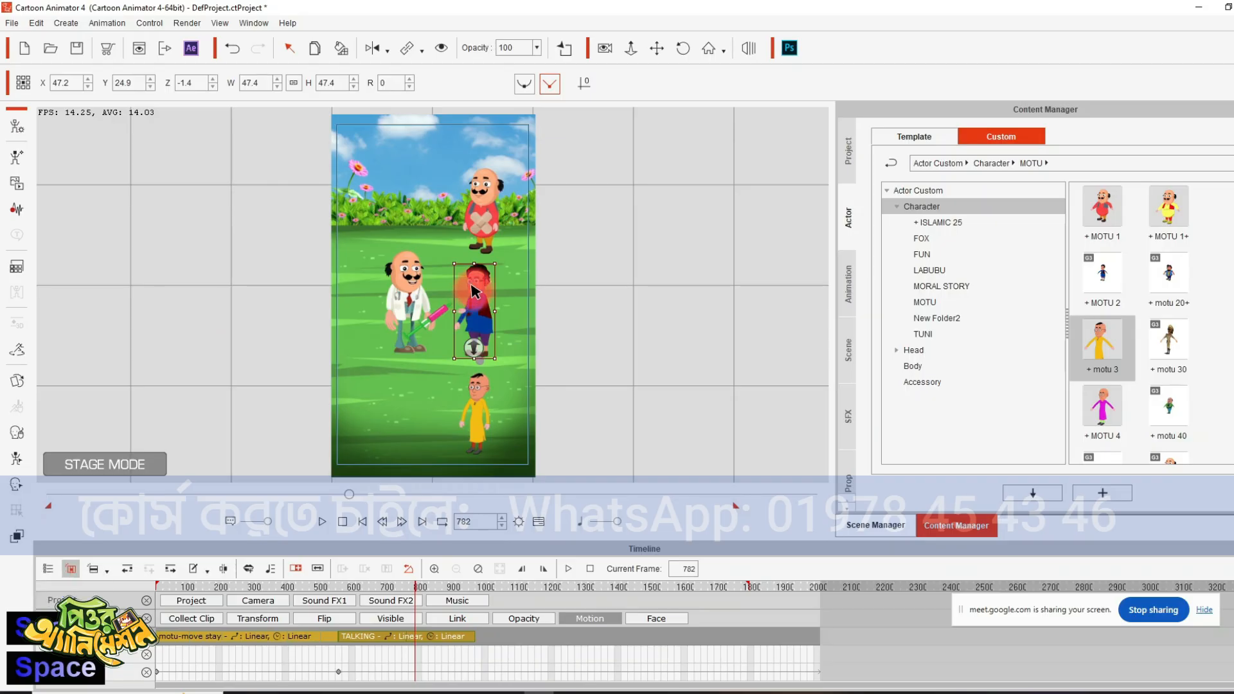
{"action": "right_click", "coordinate": [474, 292]}
{"action": "mouse_move", "coordinate": [587, 300]}
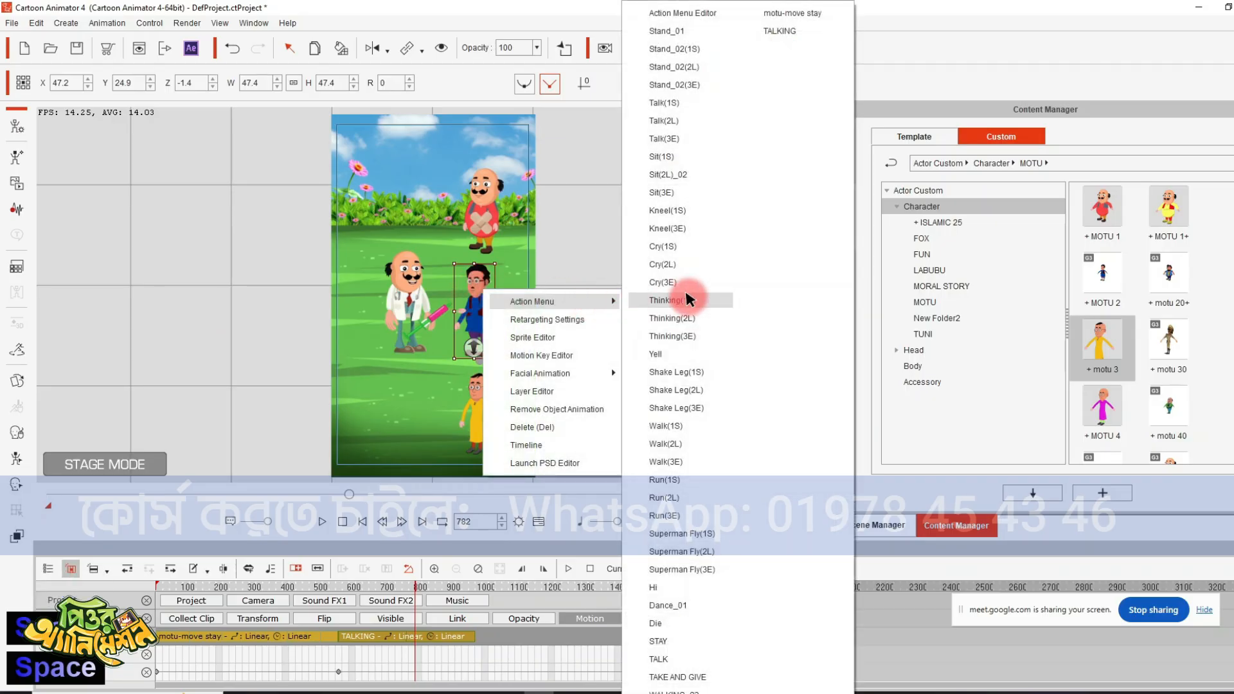
{"action": "left_click", "coordinate": [796, 13]}
{"action": "key", "text": "space"}
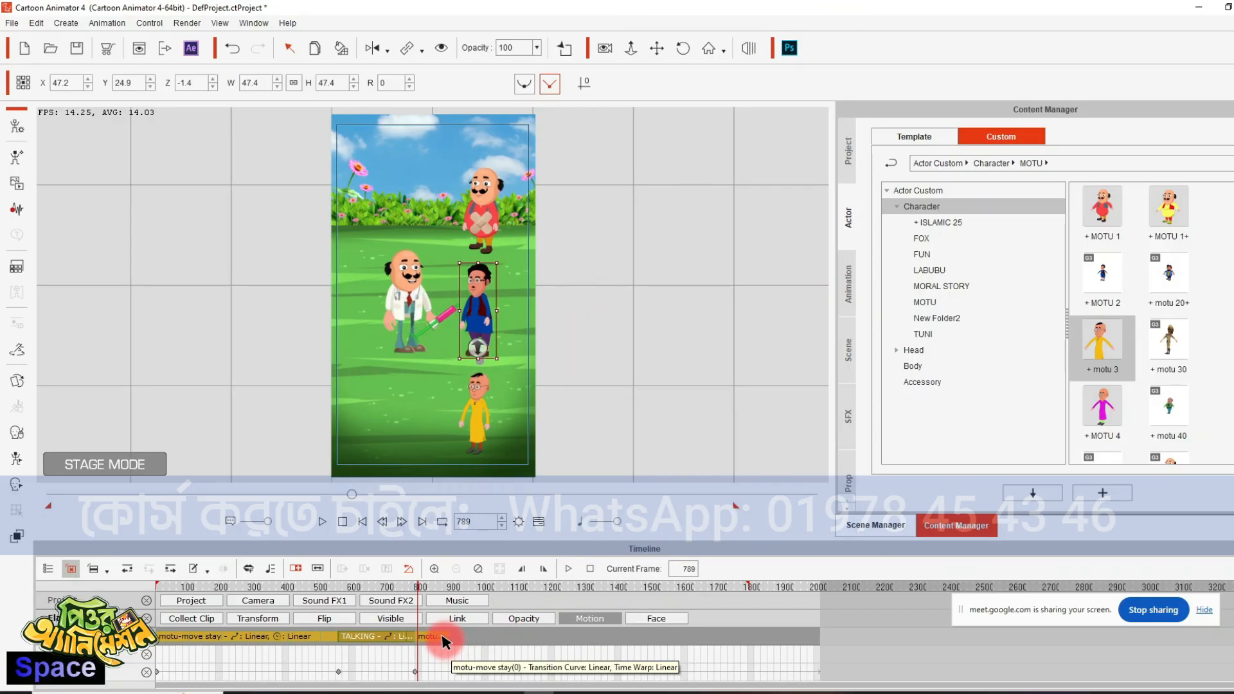
- Apply the TALKING motion to the doctor at frame 789
{"action": "left_click", "coordinate": [413, 270]}
{"action": "right_click", "coordinate": [413, 270]}
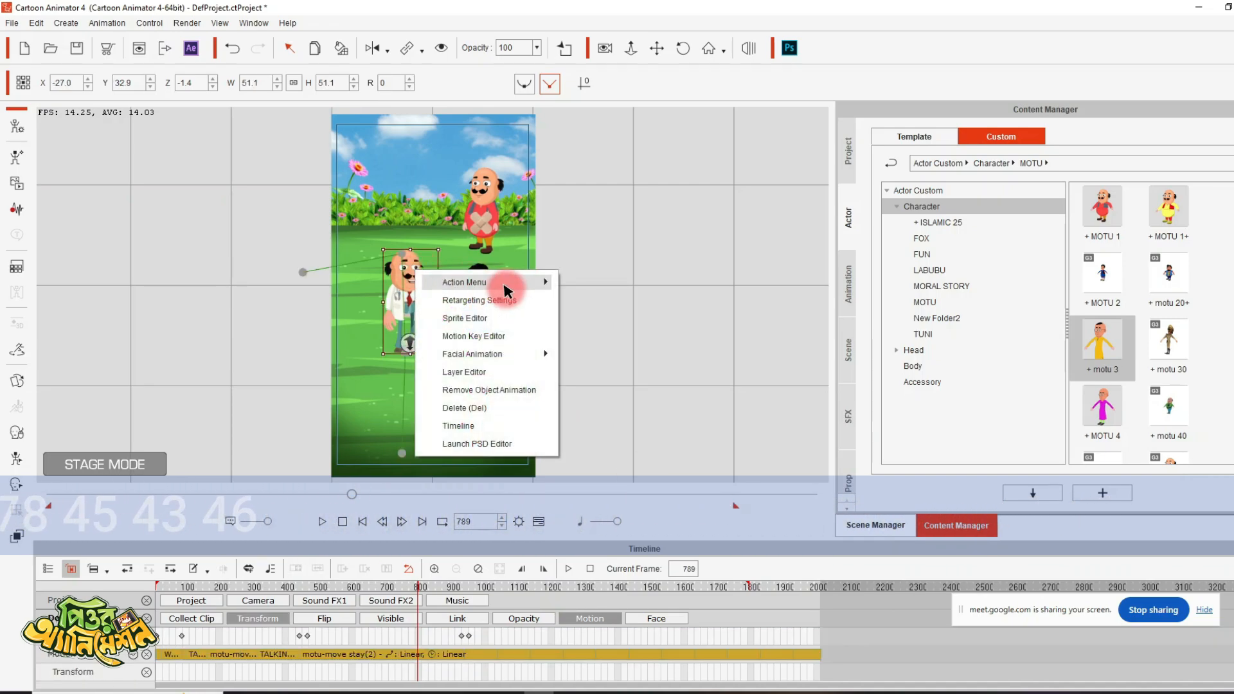
{"action": "mouse_move", "coordinate": [503, 281]}
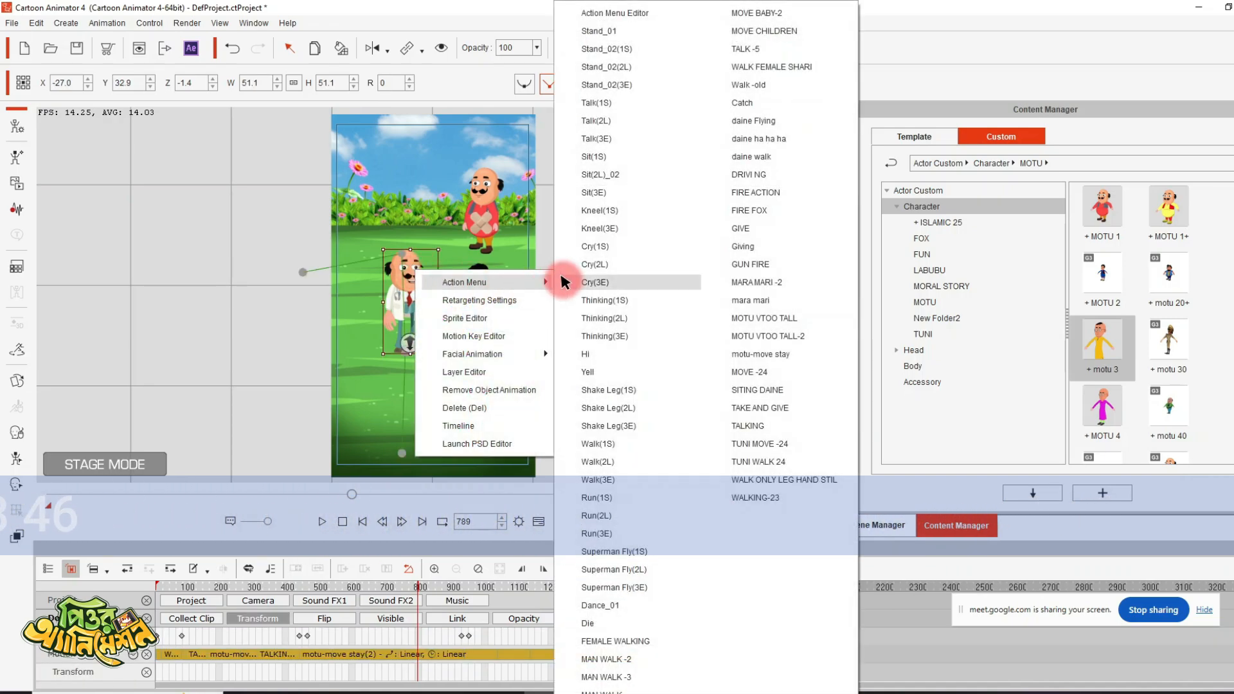
{"action": "left_click", "coordinate": [761, 426]}
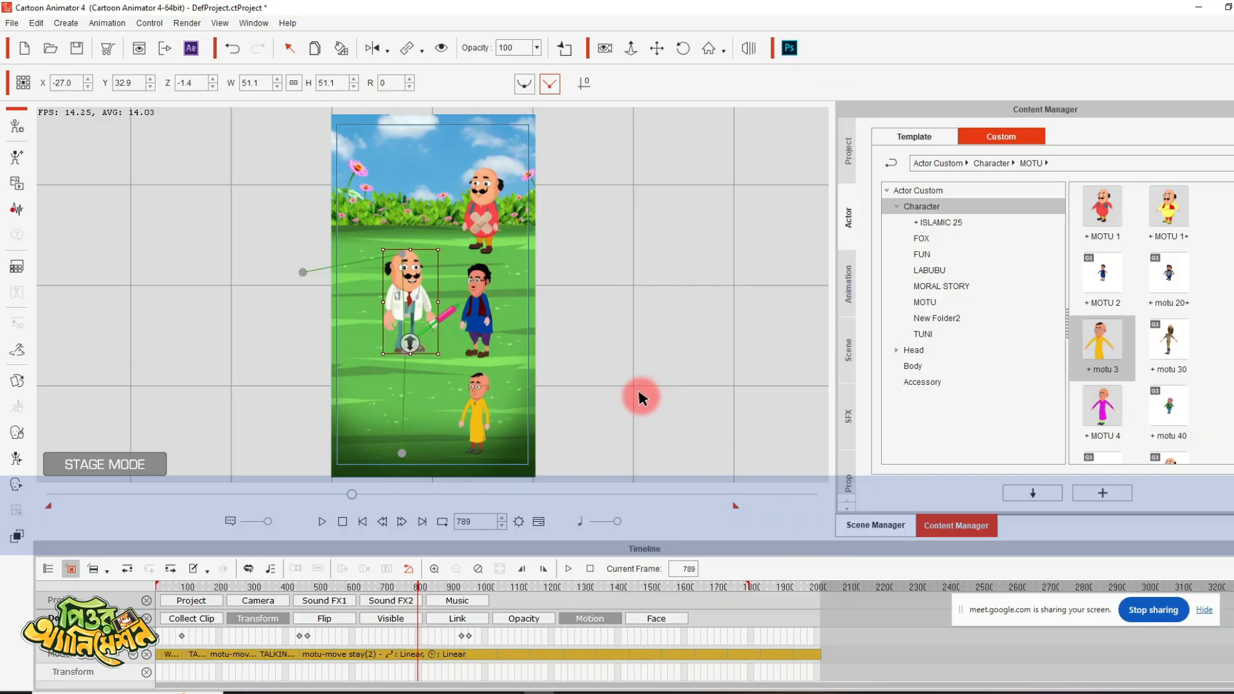
- Play on to frame 928 and apply the motu-move stay motion to the doctor as he moves down the scene
{"action": "key", "text": "space"}
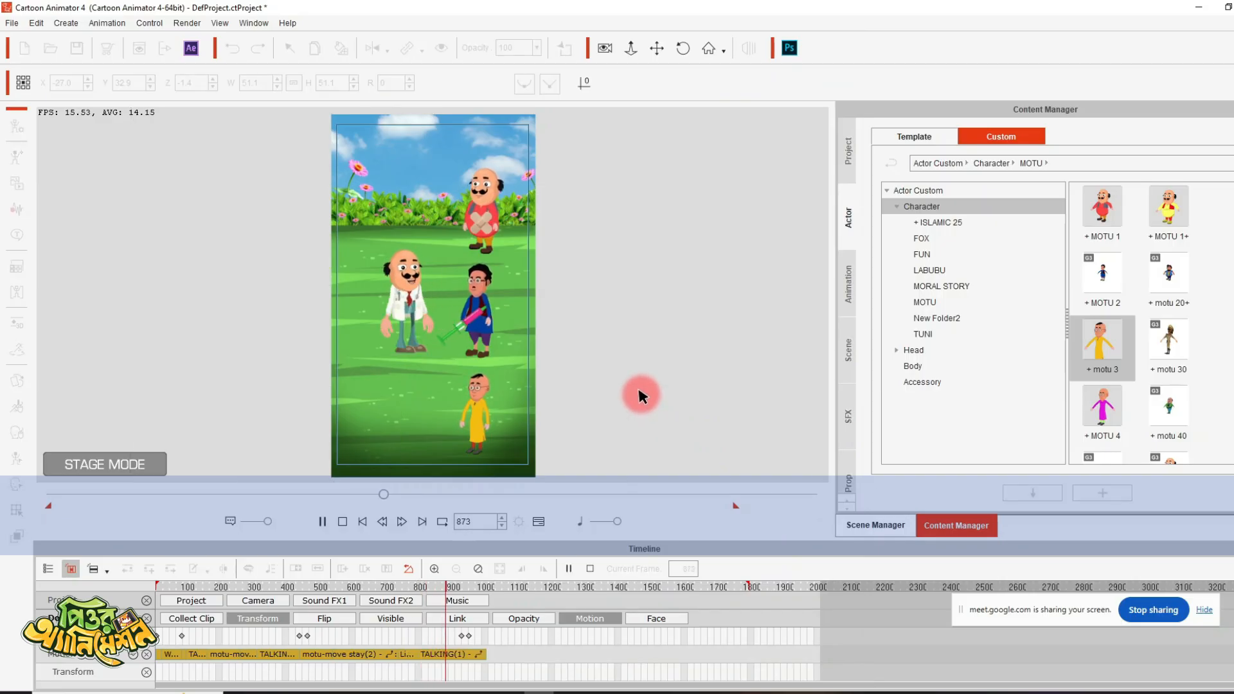
{"action": "key", "text": "space"}
{"action": "key", "text": "space"}
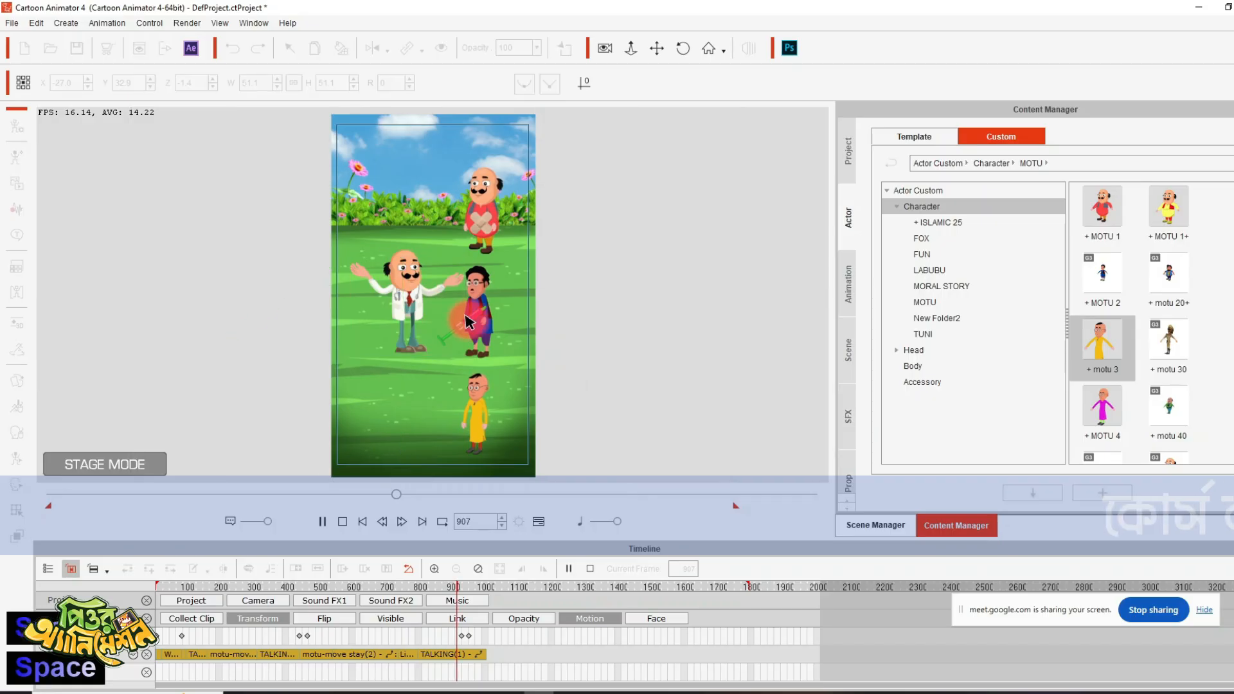
{"action": "key", "text": "space"}
{"action": "key", "text": "space"}
{"action": "key", "text": "space"}
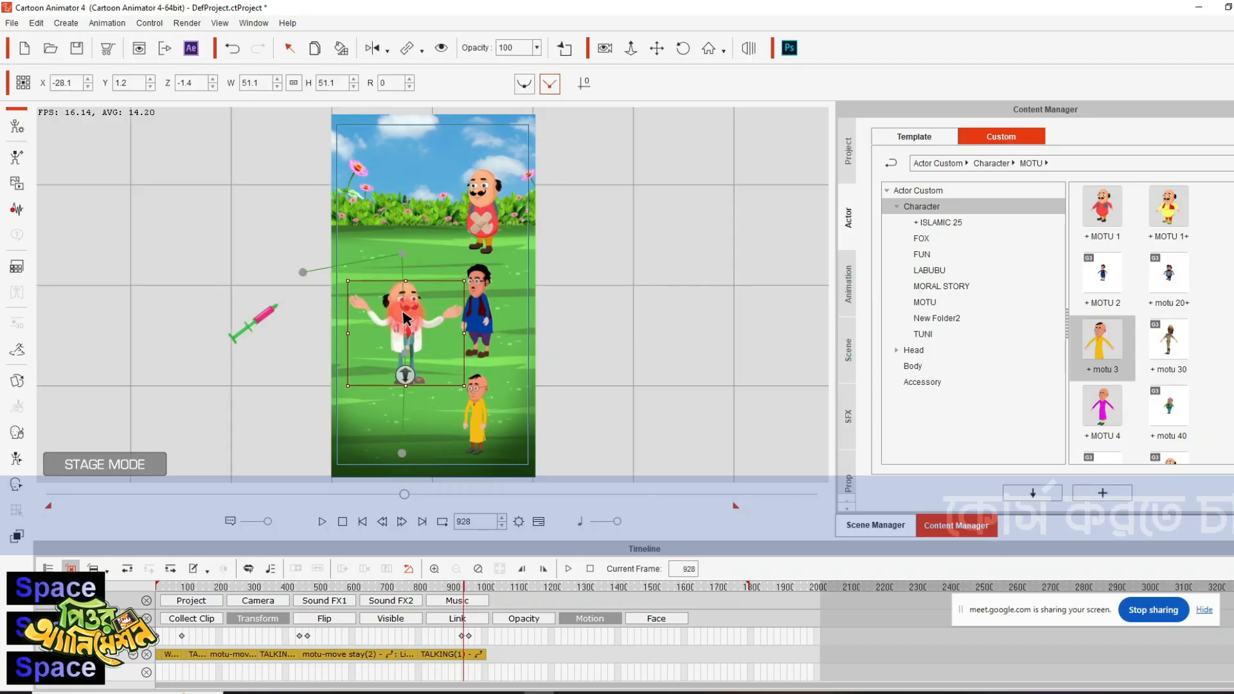
{"action": "right_click", "coordinate": [406, 317]}
{"action": "mouse_move", "coordinate": [504, 328]}
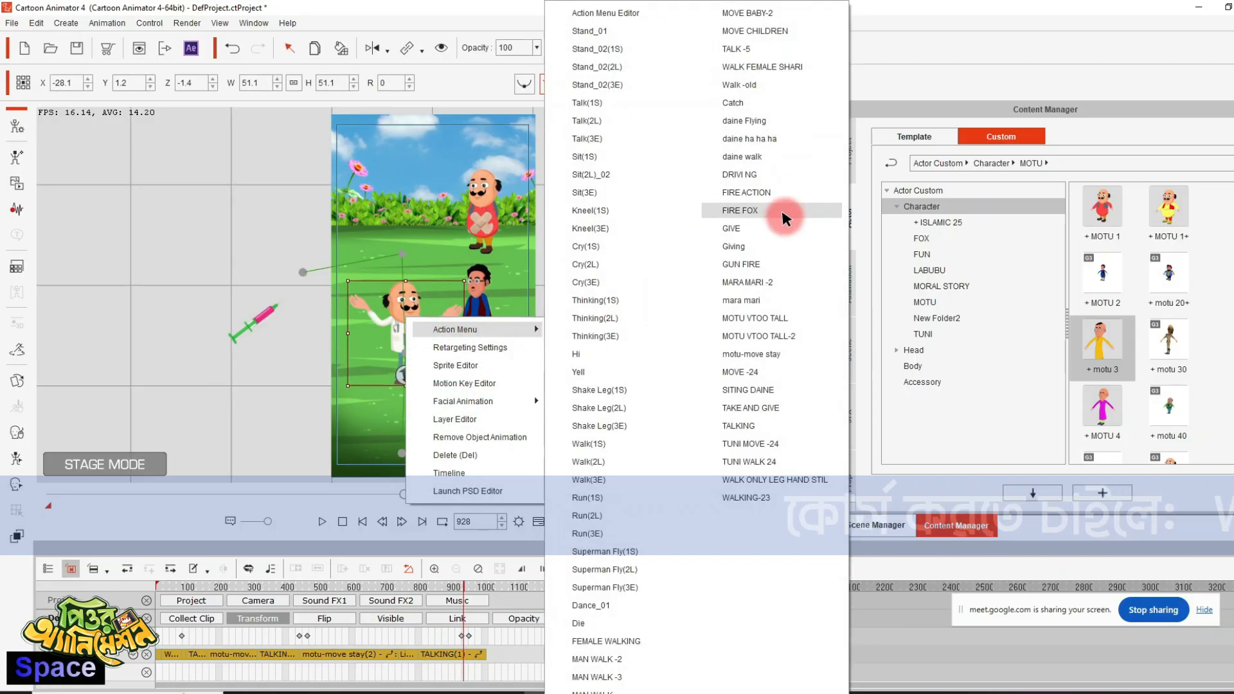
{"action": "left_click", "coordinate": [763, 354]}
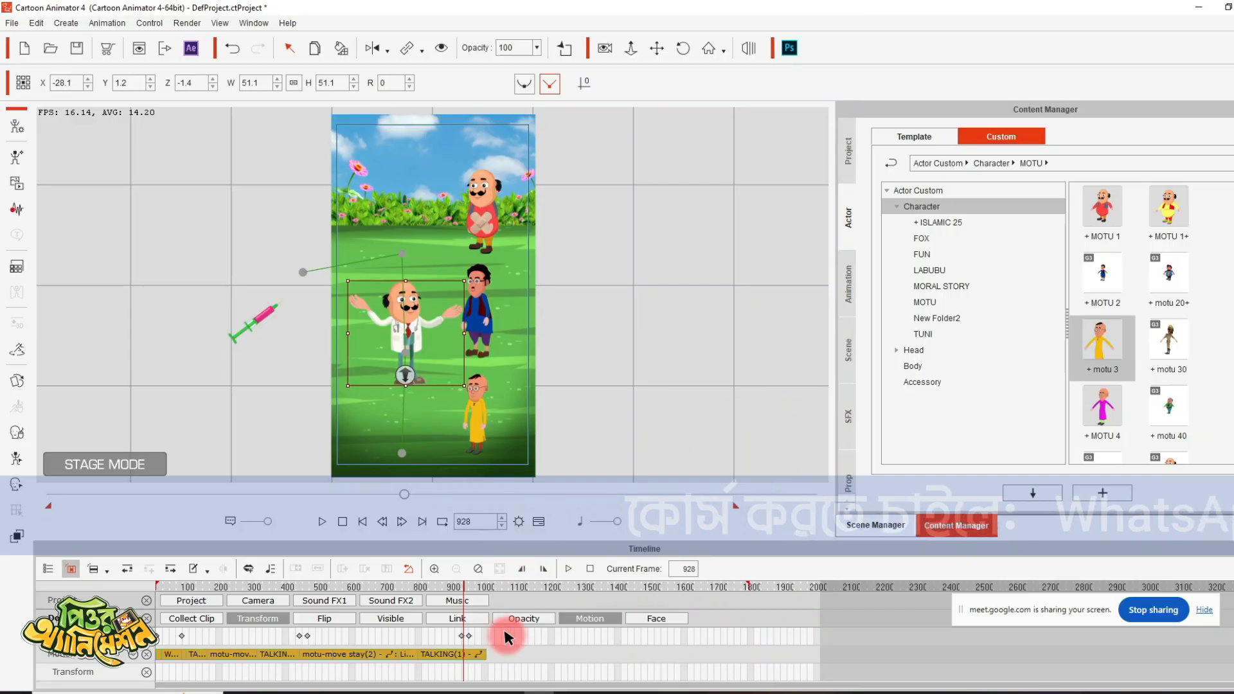
- Play on to frame 946 and apply the TALKING motion to the doctor beside the yellow-dressed character
{"action": "key", "text": "space"}
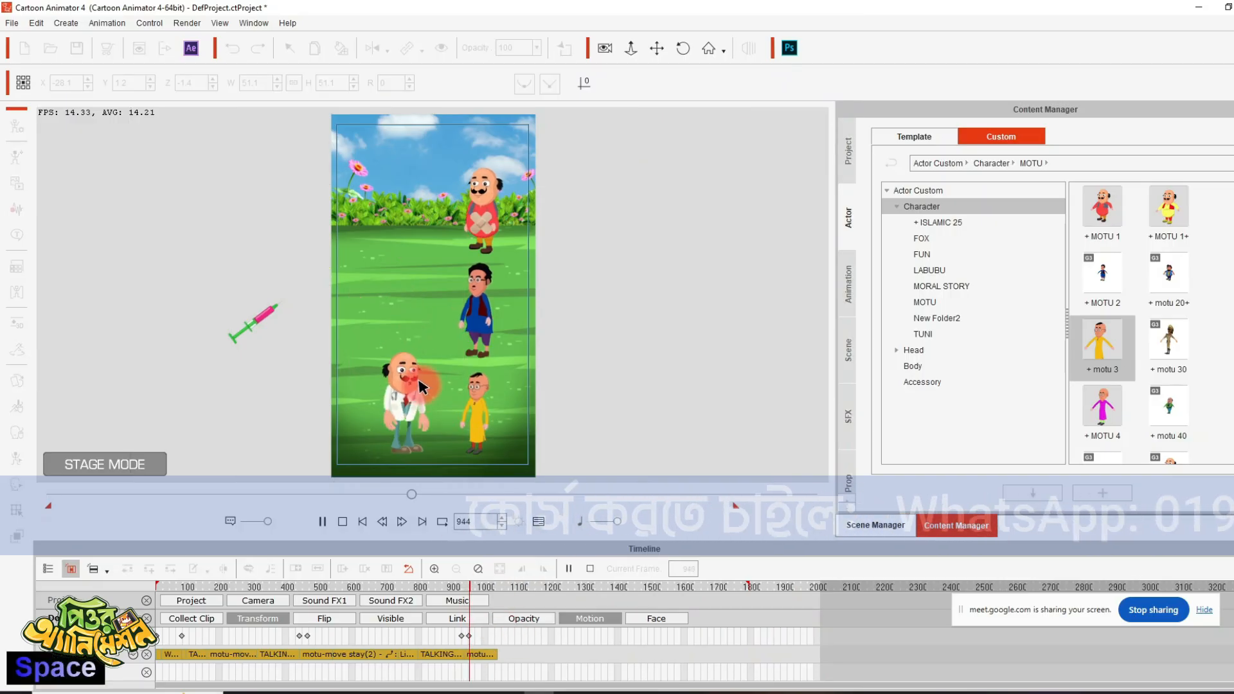
{"action": "key", "text": "space"}
{"action": "right_click", "coordinate": [416, 385]}
{"action": "mouse_move", "coordinate": [491, 394]}
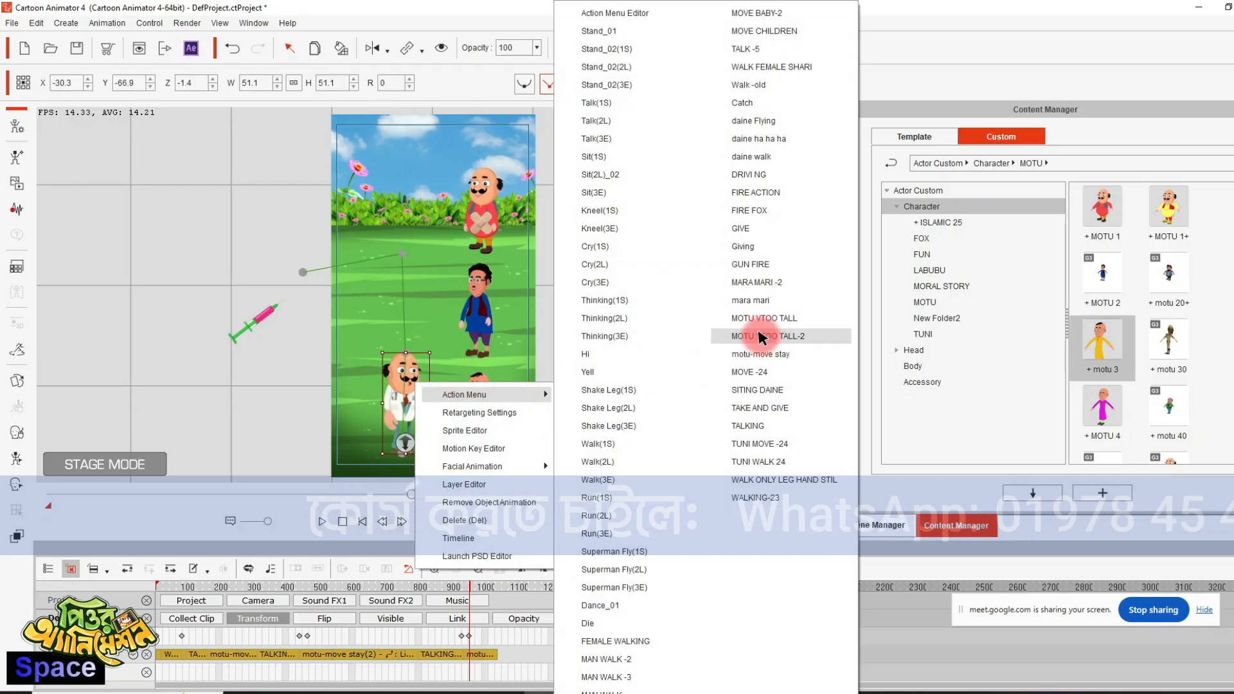
{"action": "left_click", "coordinate": [776, 417]}
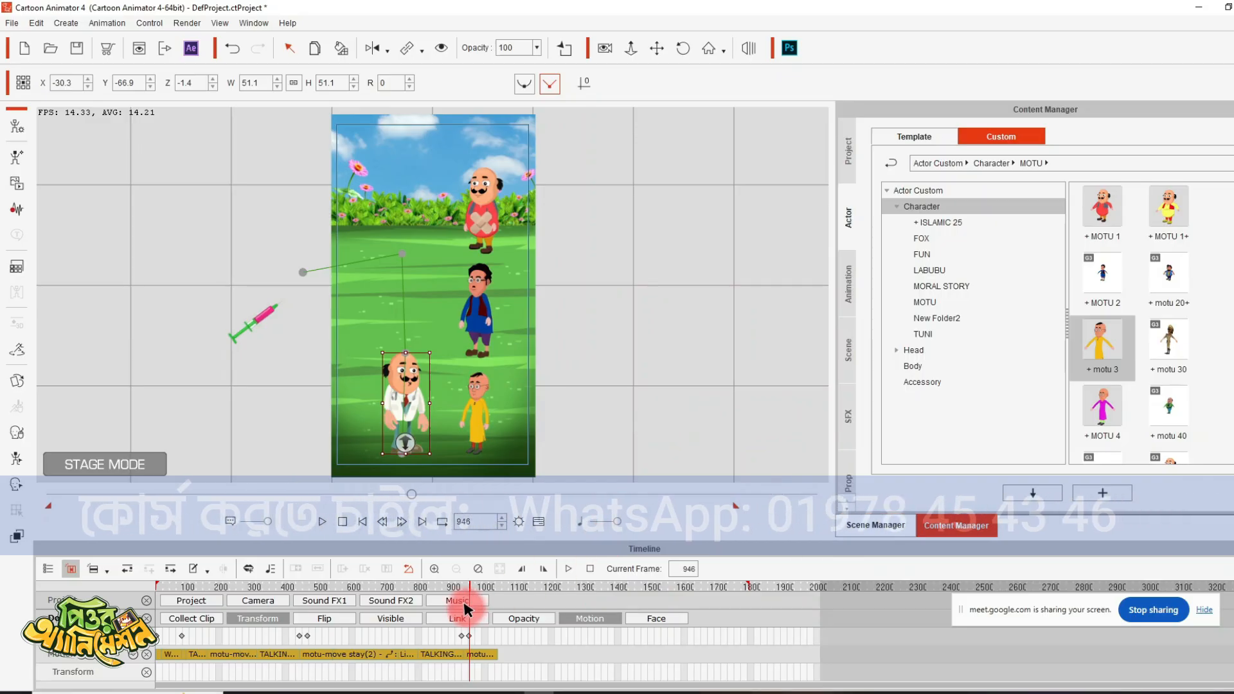
- Play on to frame 1073 and apply the motu-move stay motion to the doctor
{"action": "key", "text": "space"}
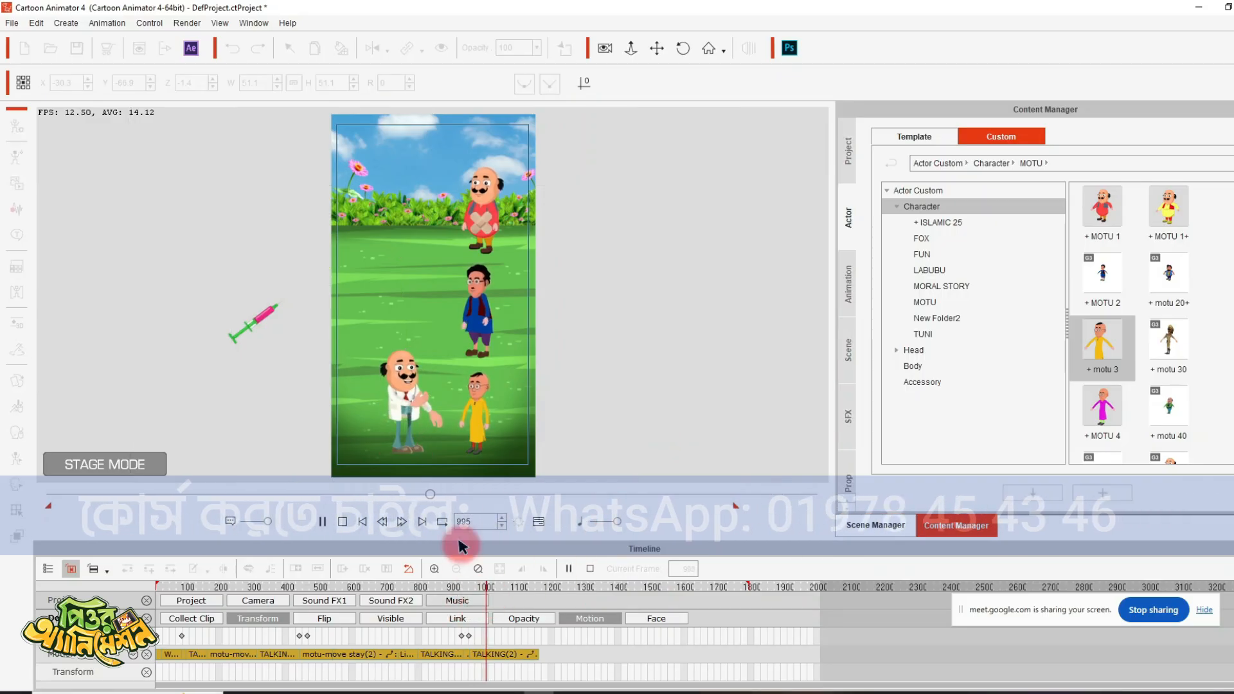
{"action": "right_click", "coordinate": [409, 393]}
{"action": "mouse_move", "coordinate": [522, 400]}
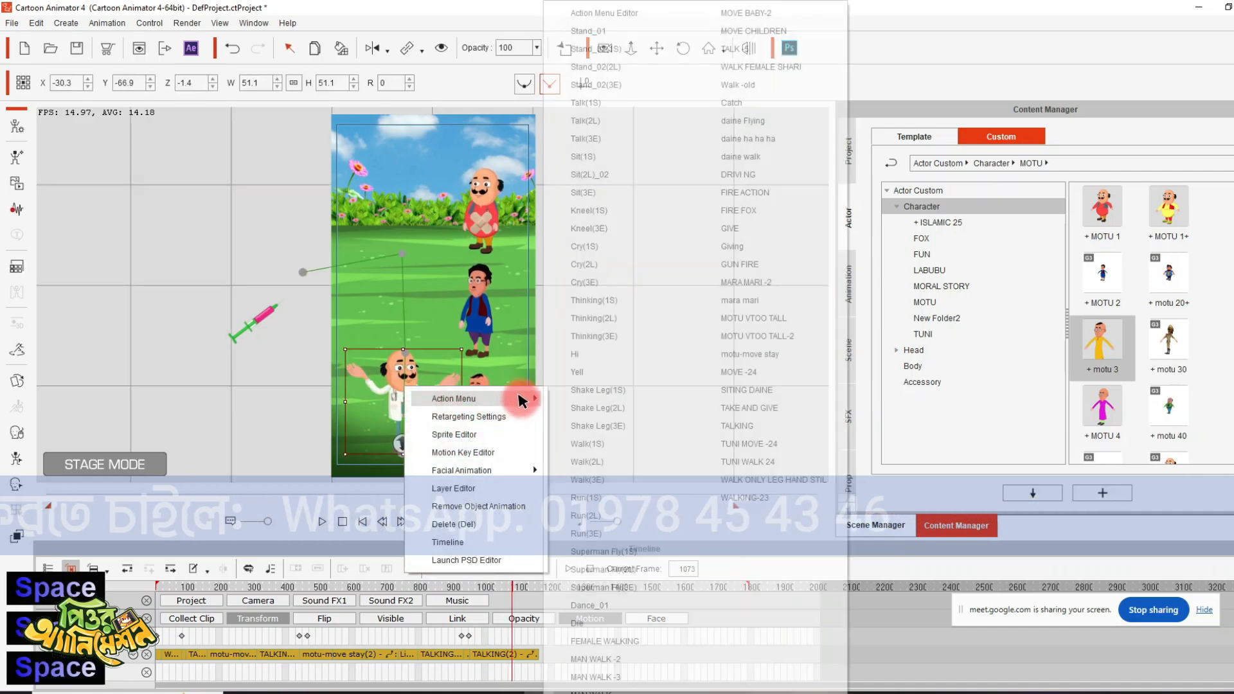
{"action": "left_click", "coordinate": [744, 357]}
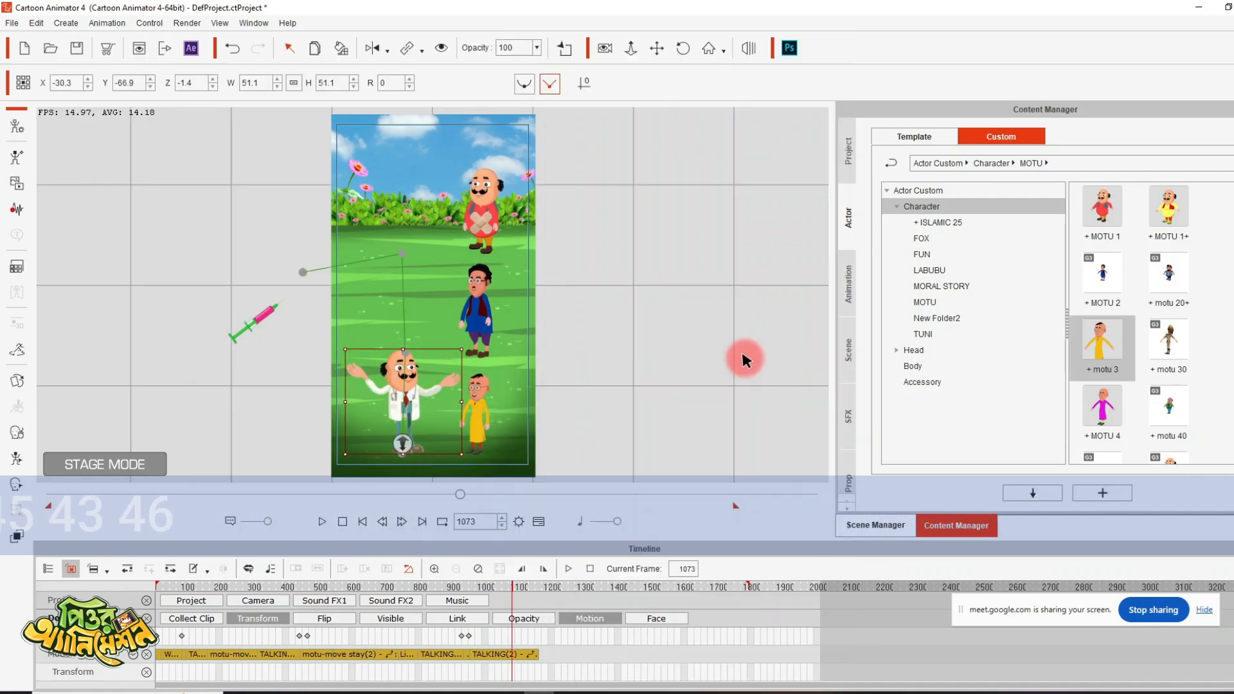
{"action": "key", "text": "space"}
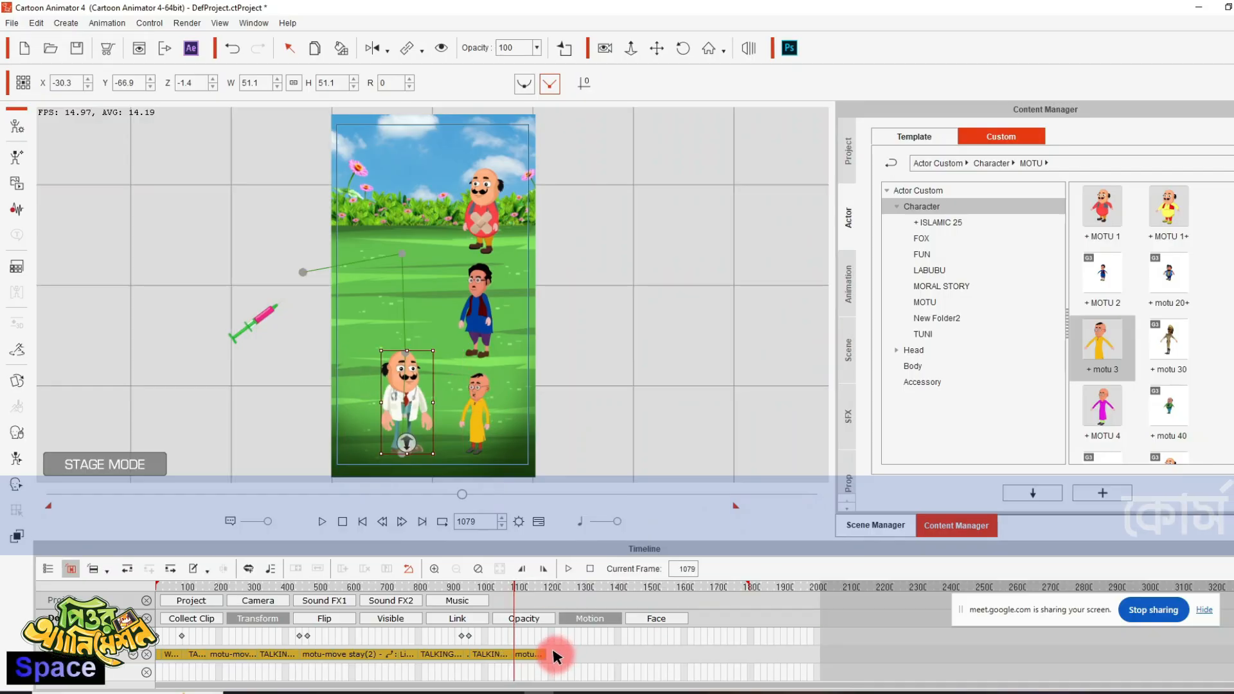
- Extend the doctor's last motu-move stay clip to the timeline's end
{"action": "right_click", "coordinate": [554, 655]}
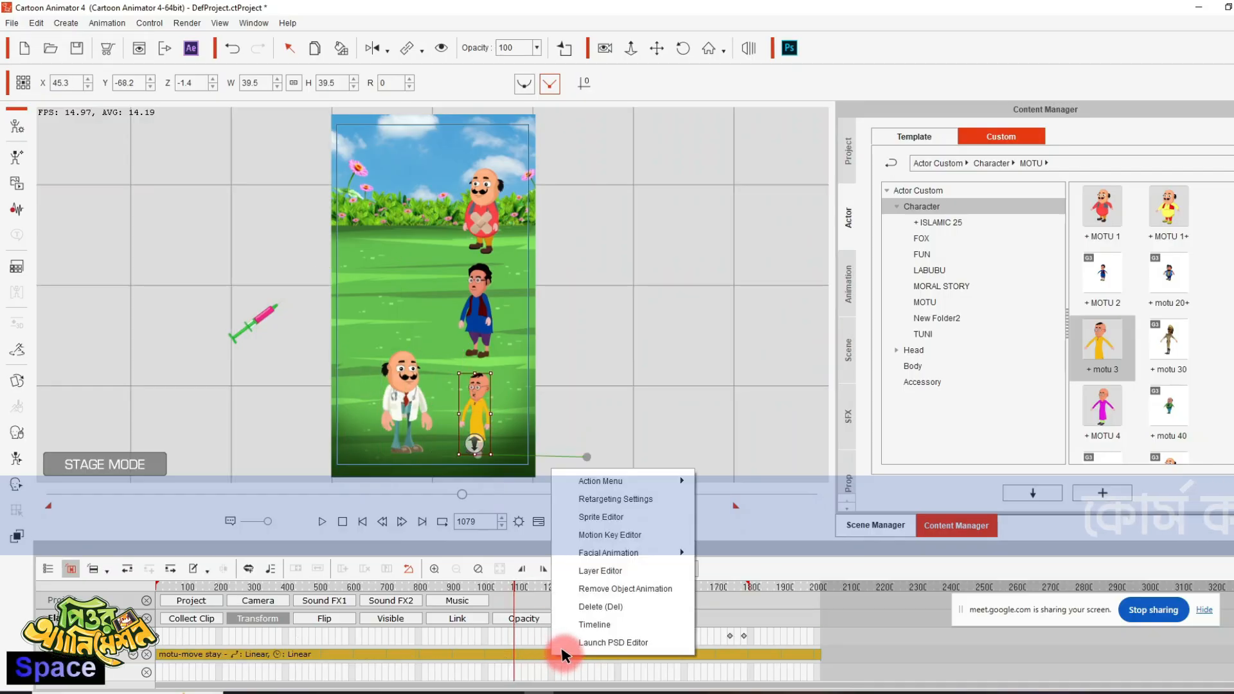
{"action": "left_click", "coordinate": [422, 426]}
{"action": "left_click", "coordinate": [418, 421]}
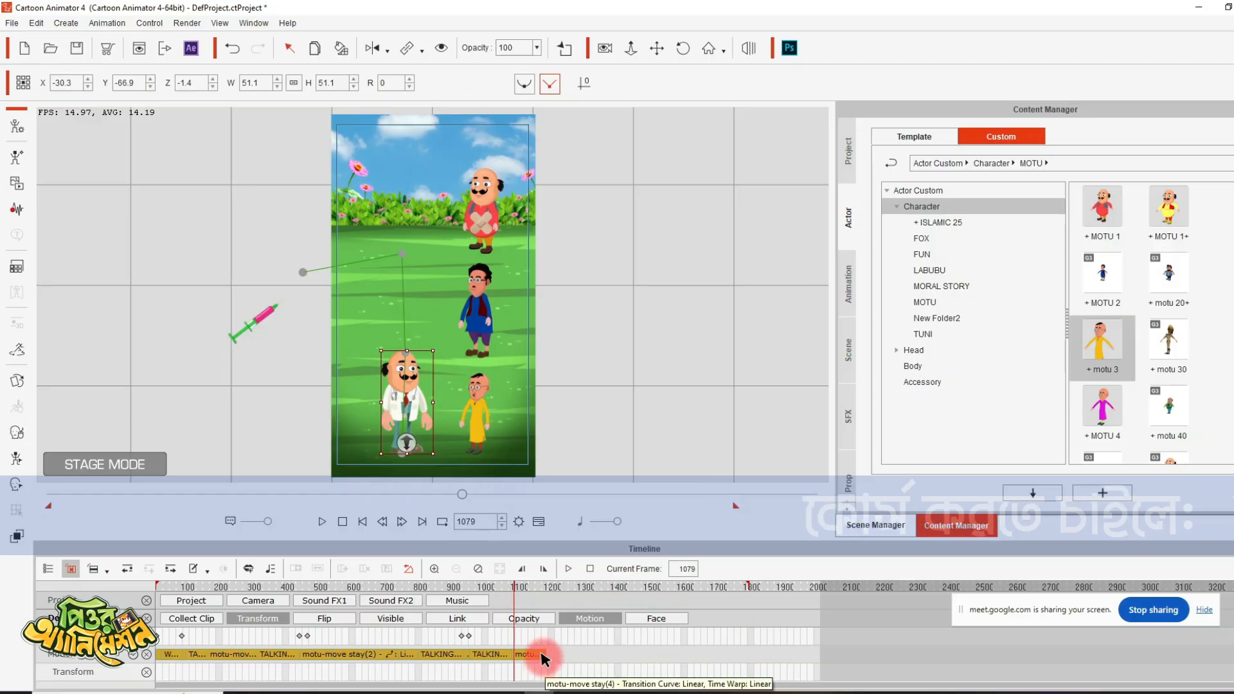
{"action": "double_click", "coordinate": [543, 654]}
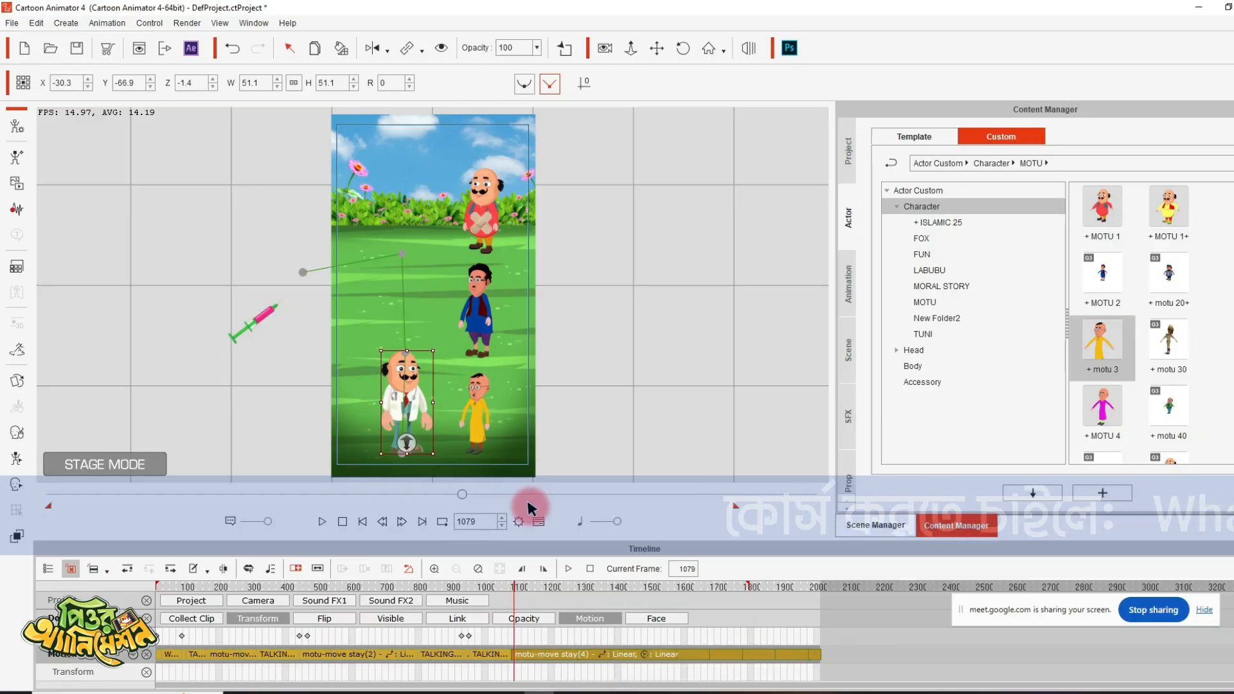
- Apply the TALKING motion to the yellow-dressed character at frame 1079
{"action": "right_click", "coordinate": [477, 385]}
{"action": "mouse_move", "coordinate": [490, 394]}
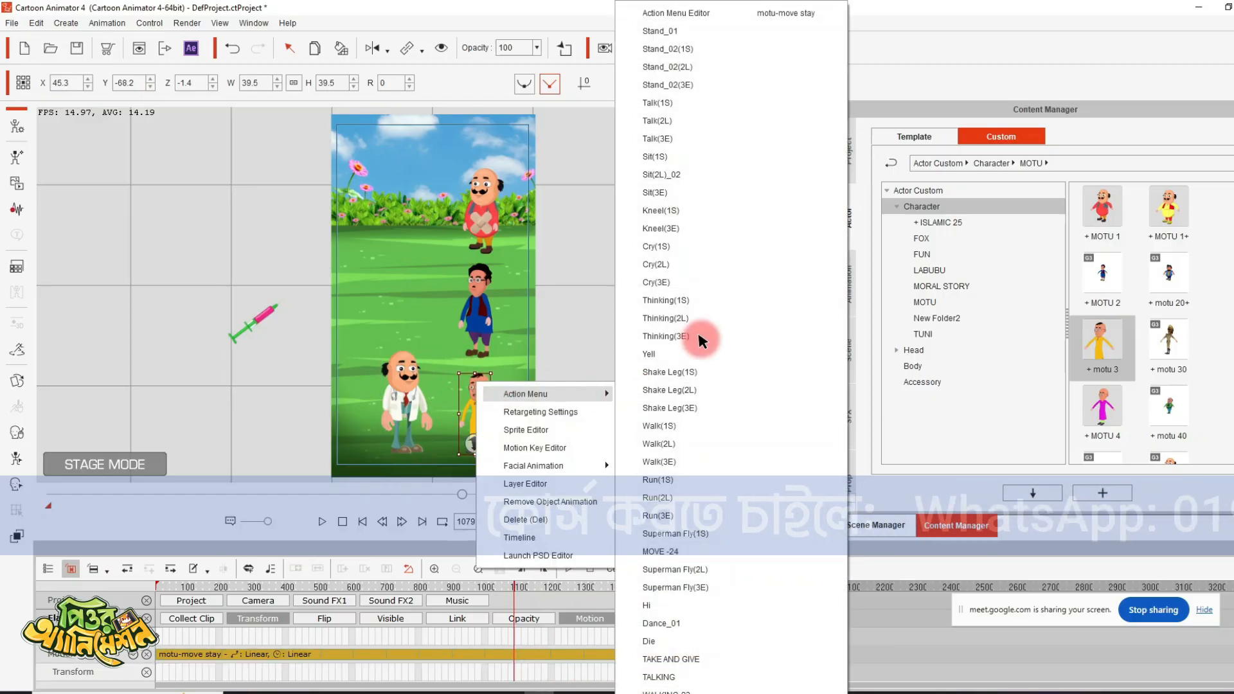
{"action": "left_click", "coordinate": [707, 659]}
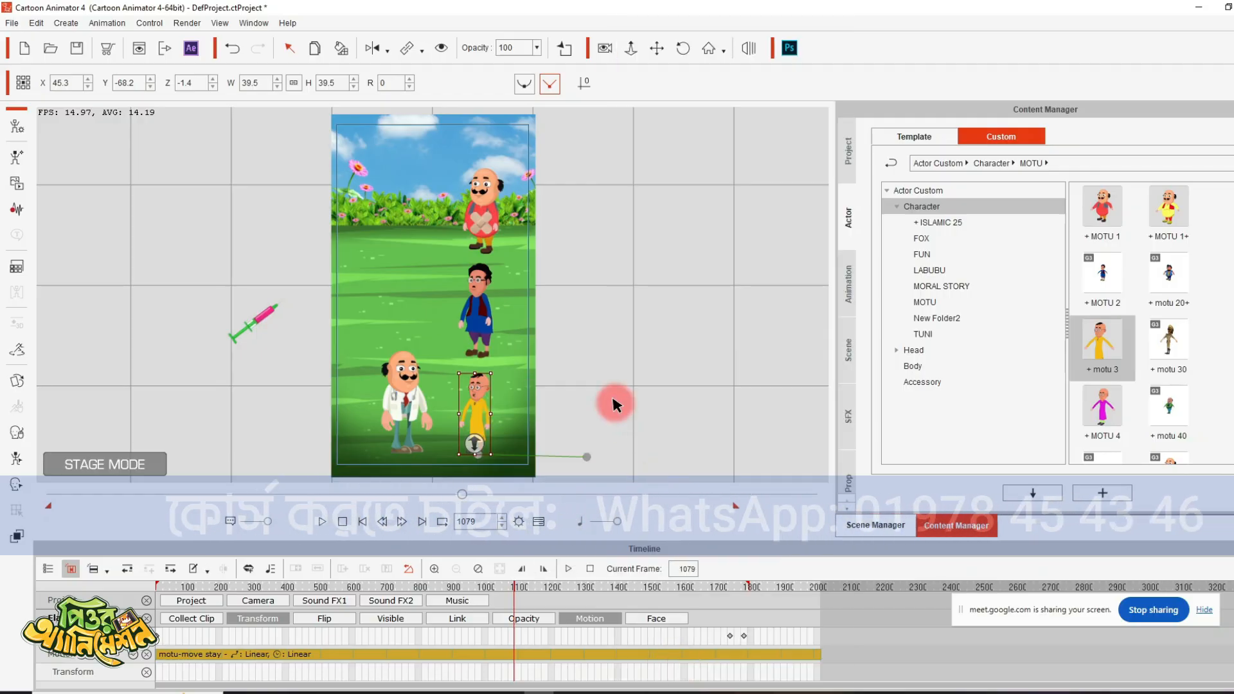
- Play on to frame 1251 and apply the motu-move stay motion to the yellow-dressed character
{"action": "key", "text": "space"}
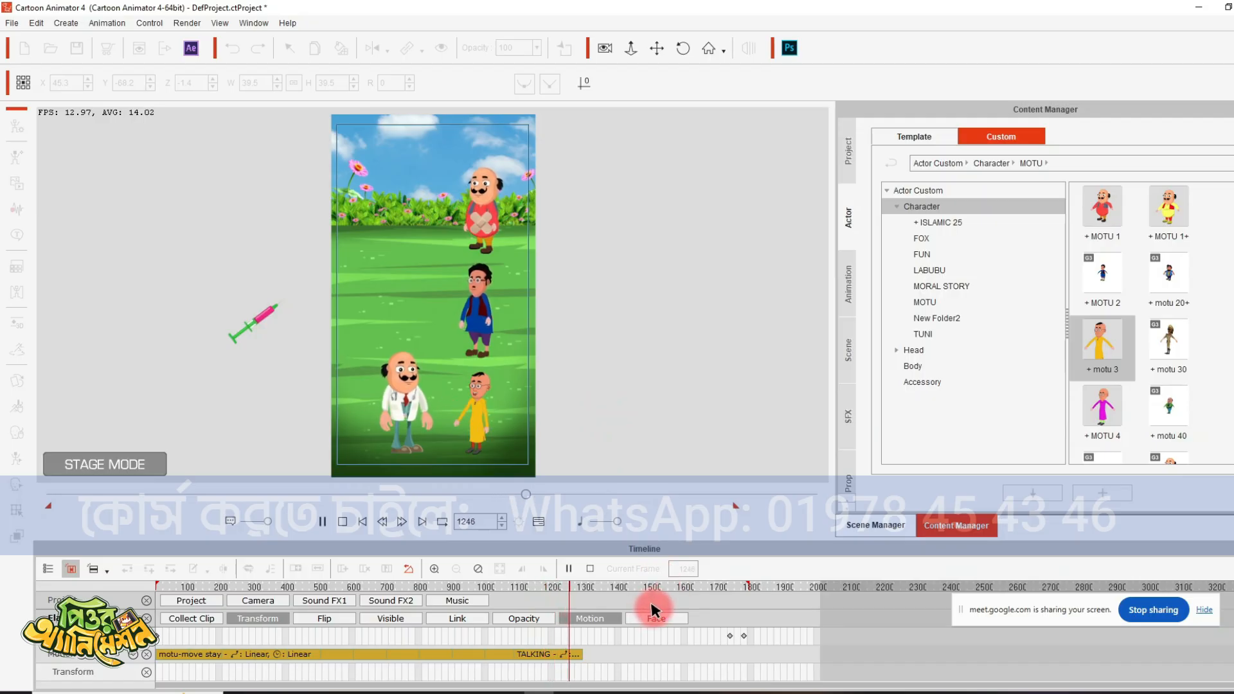
{"action": "key", "text": "space"}
{"action": "right_click", "coordinate": [510, 395]}
{"action": "mouse_move", "coordinate": [564, 406]}
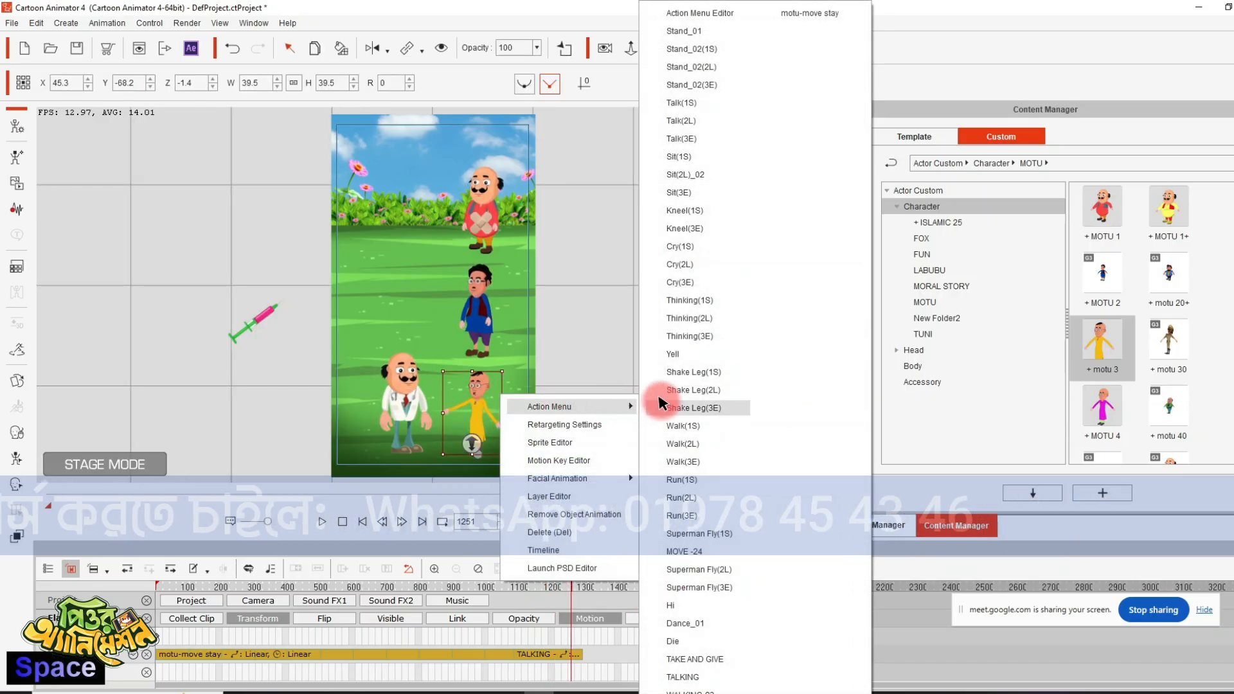
{"action": "left_click", "coordinate": [803, 11]}
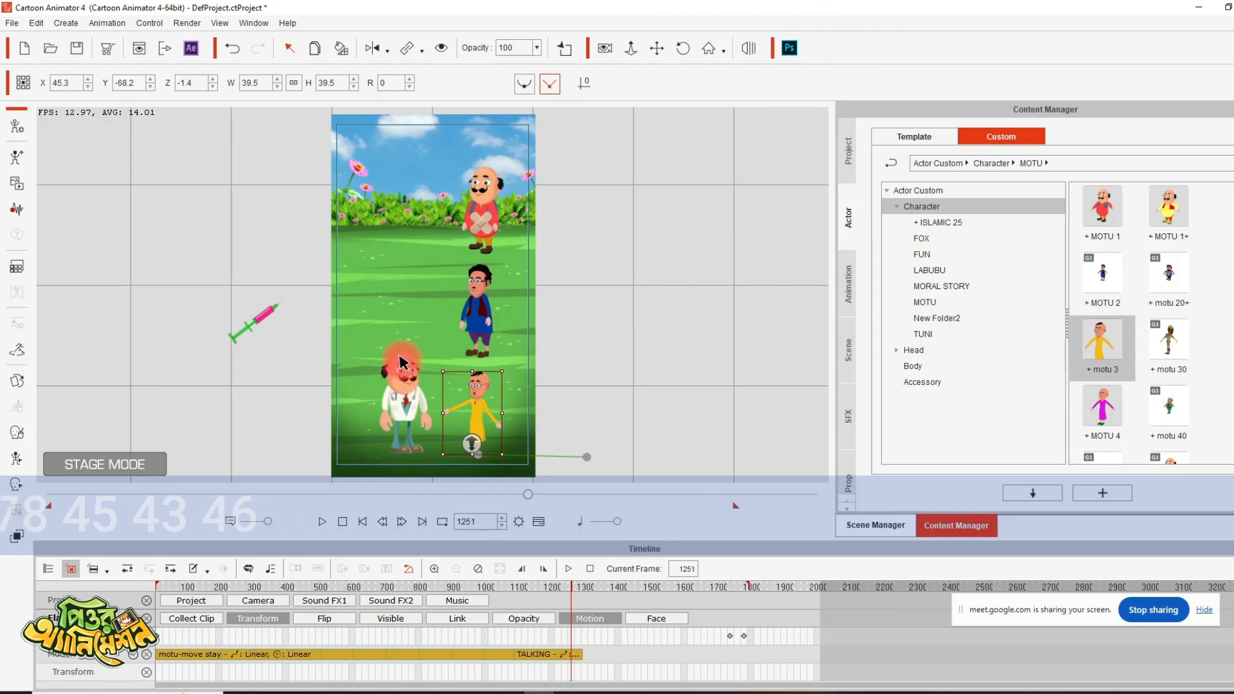
- Play on to frame 1261 and apply the TALKING motion to the doctor
{"action": "key", "text": "space"}
{"action": "key", "text": "space"}
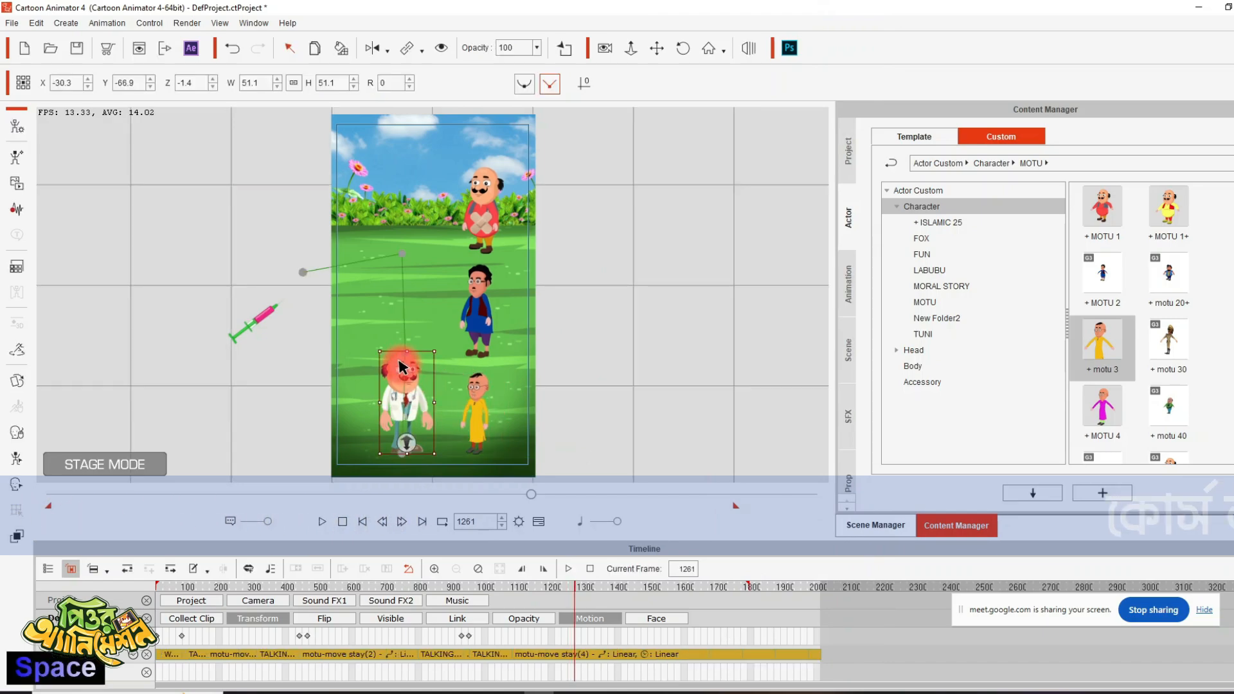
{"action": "right_click", "coordinate": [401, 366]}
{"action": "mouse_move", "coordinate": [512, 384]}
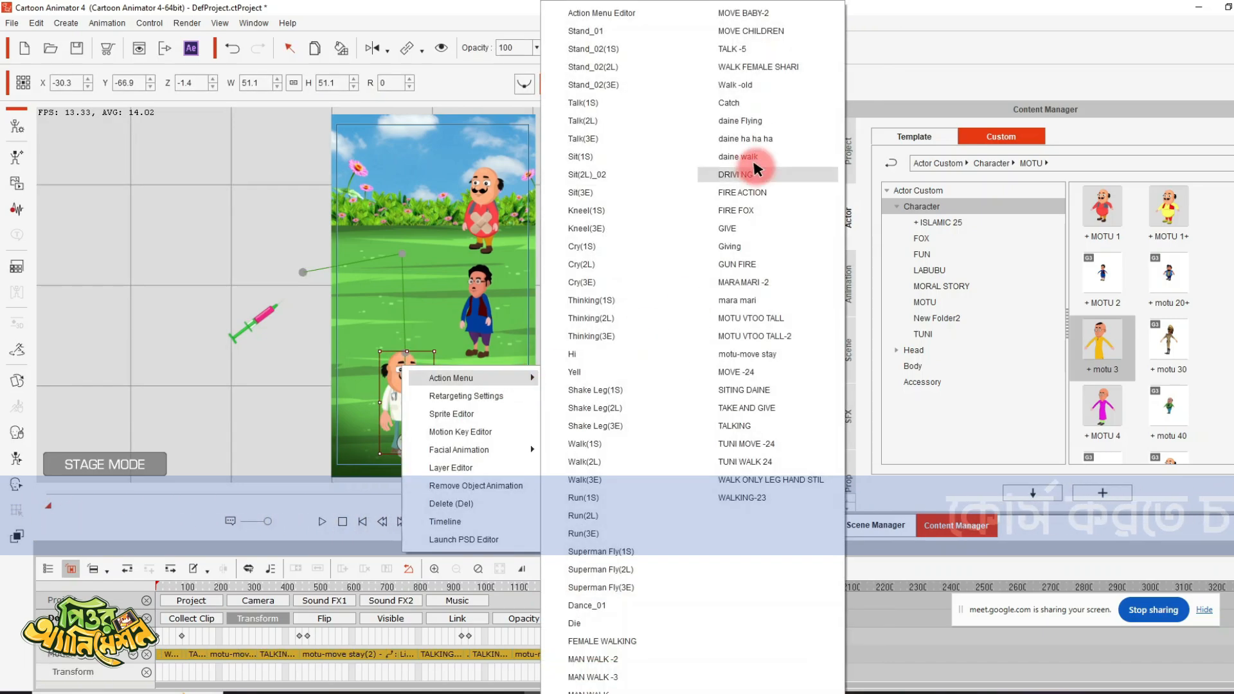
{"action": "left_click", "coordinate": [744, 425]}
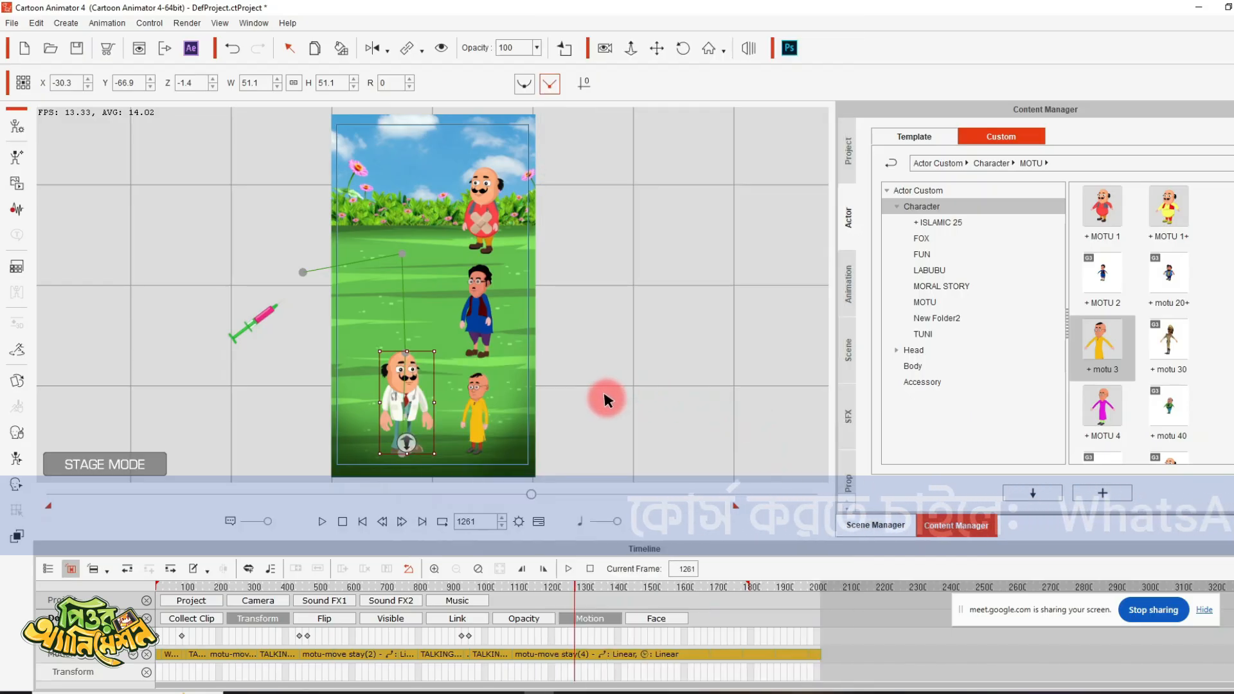
{"action": "key", "text": "space"}
- Play on to frame 1524 and extend the doctor's last TALKING clip to about frame 1670
{"action": "key", "text": "space"}
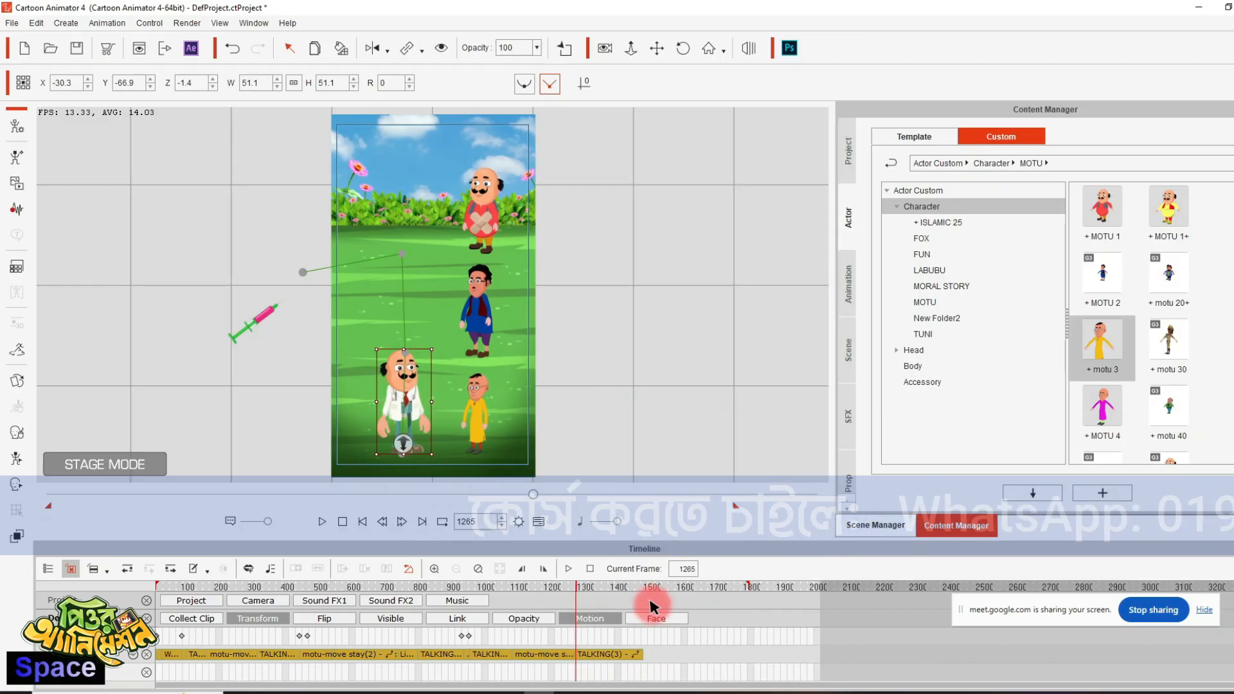
{"action": "key", "text": "space"}
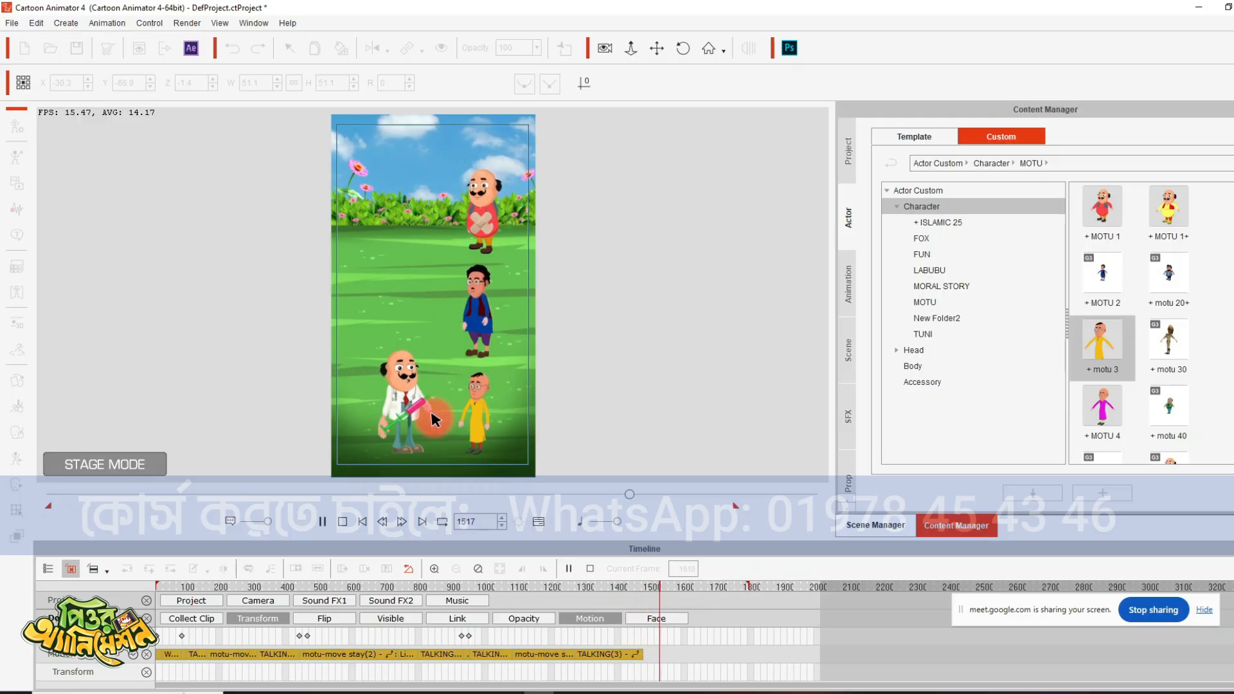
{"action": "key", "text": "space"}
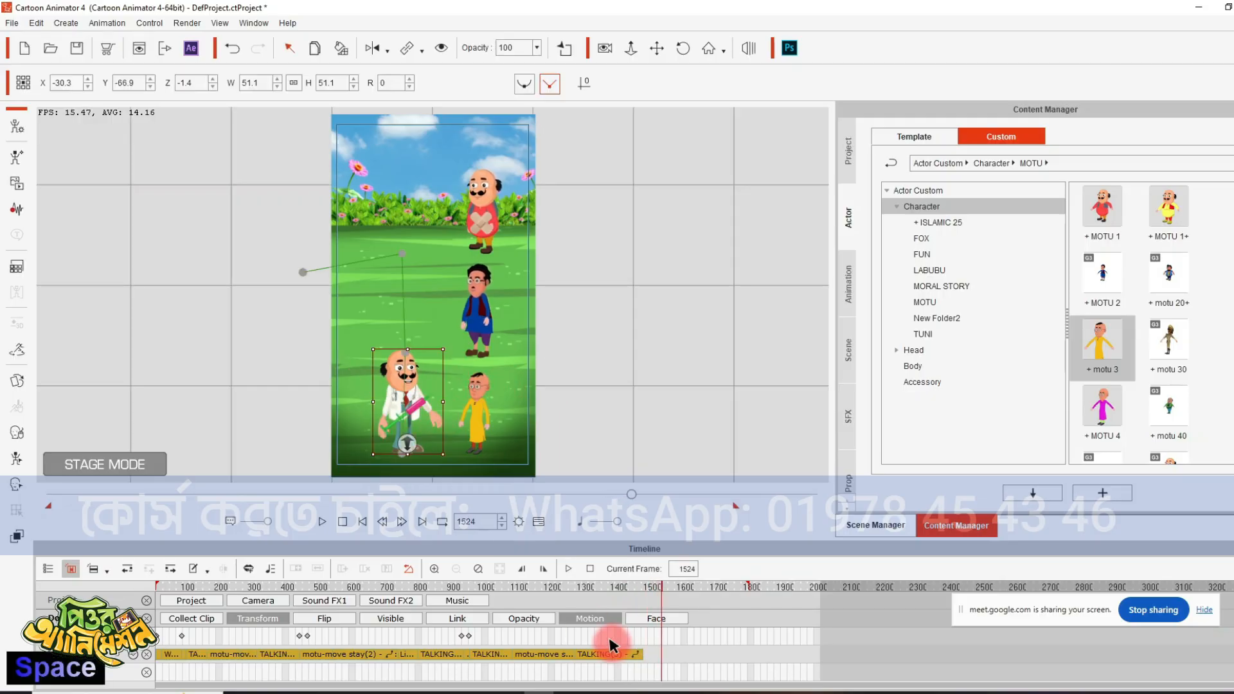
{"action": "left_click", "coordinate": [640, 657]}
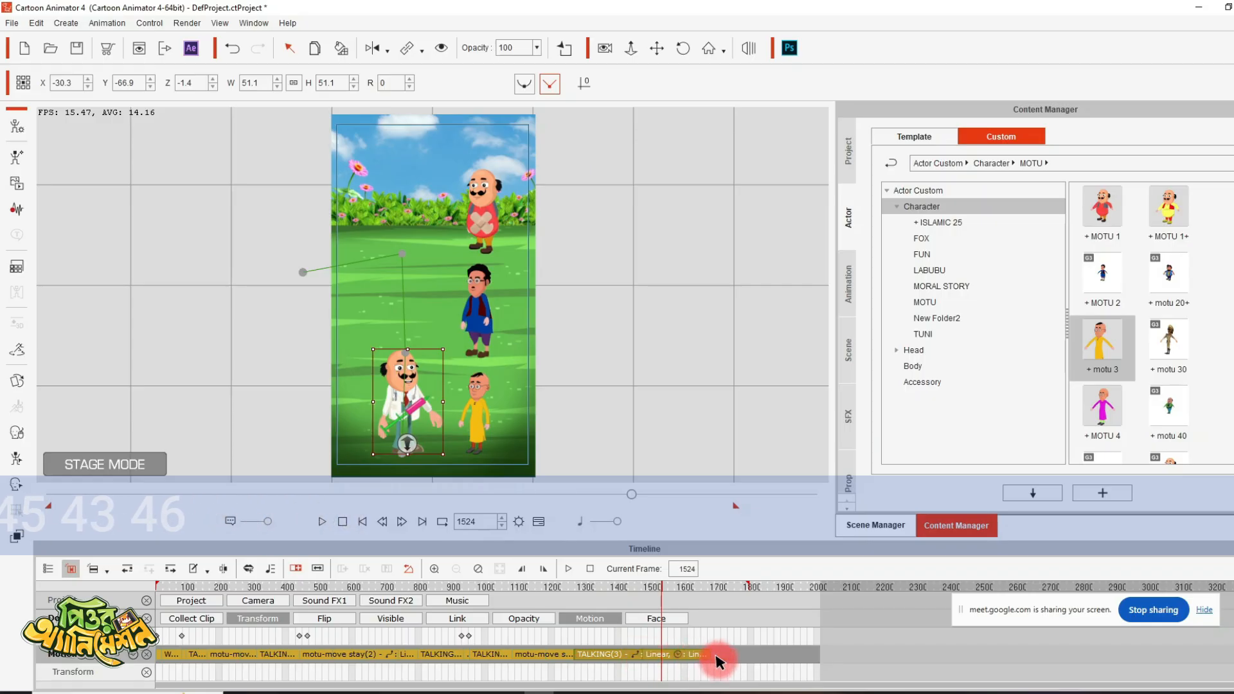
- Apply the motu-move stay motion to the doctor at frame 1548, extend its clip to the timeline's end, and advance to frame 1575
{"action": "key", "text": "space"}
{"action": "right_click", "coordinate": [417, 385]}
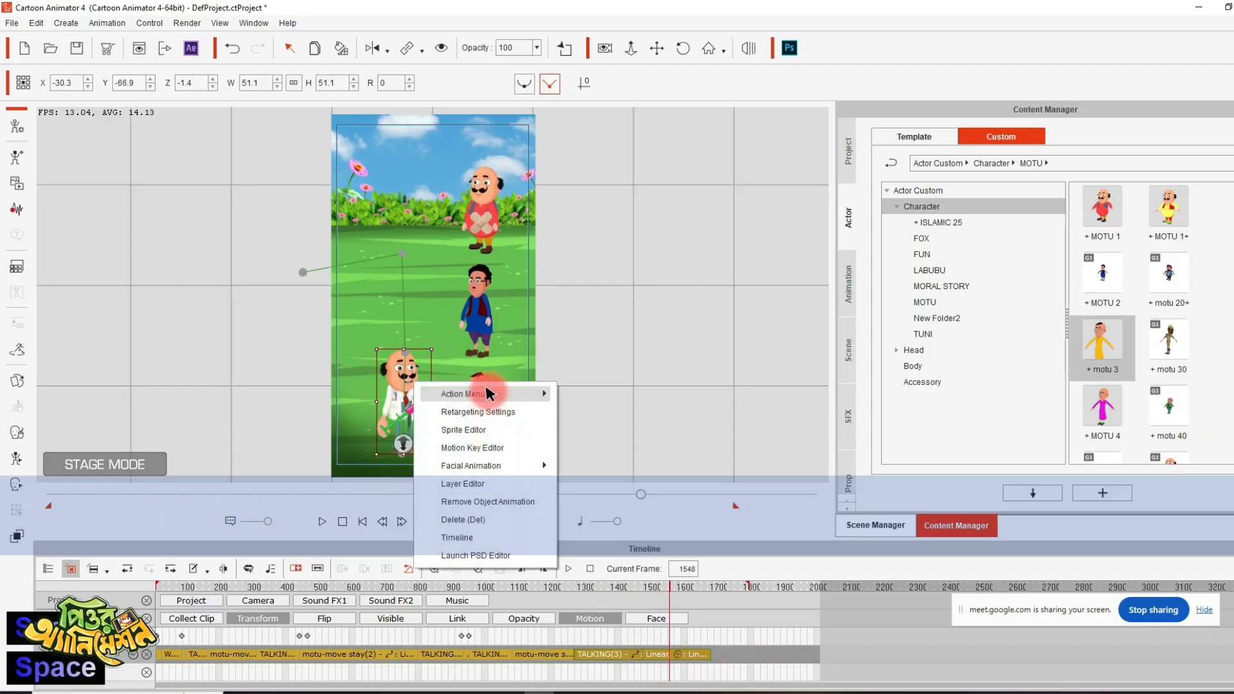
{"action": "mouse_move", "coordinate": [539, 402]}
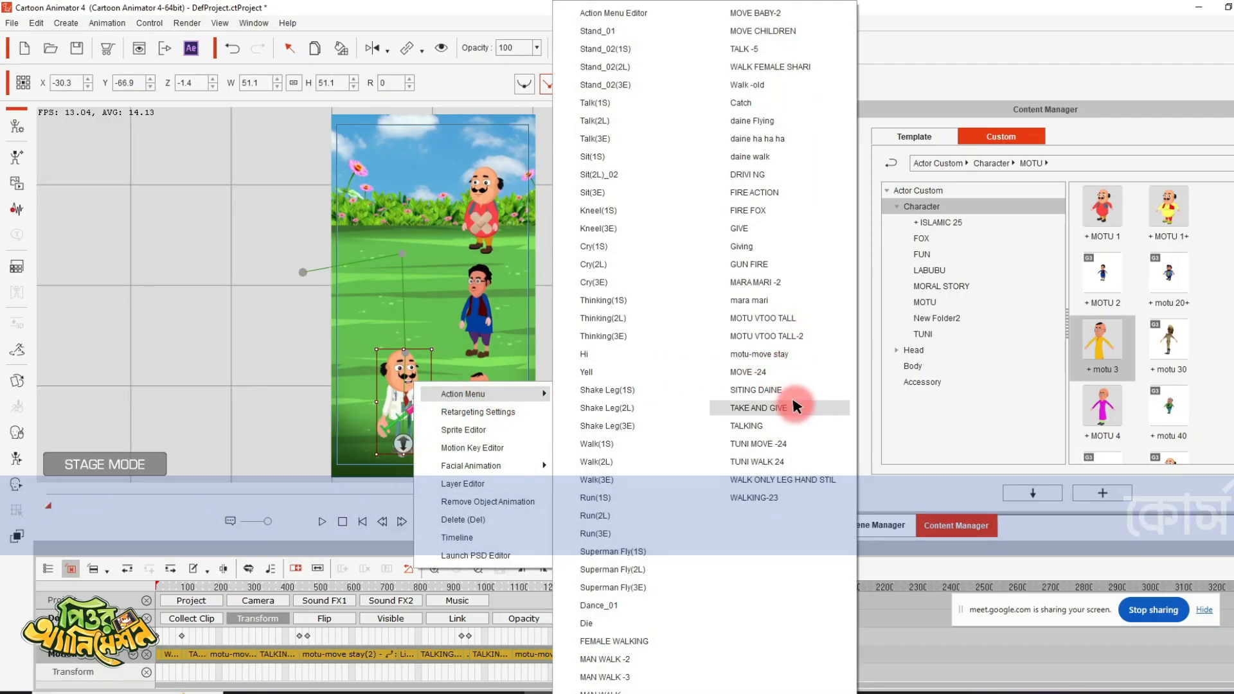
{"action": "left_click", "coordinate": [779, 355]}
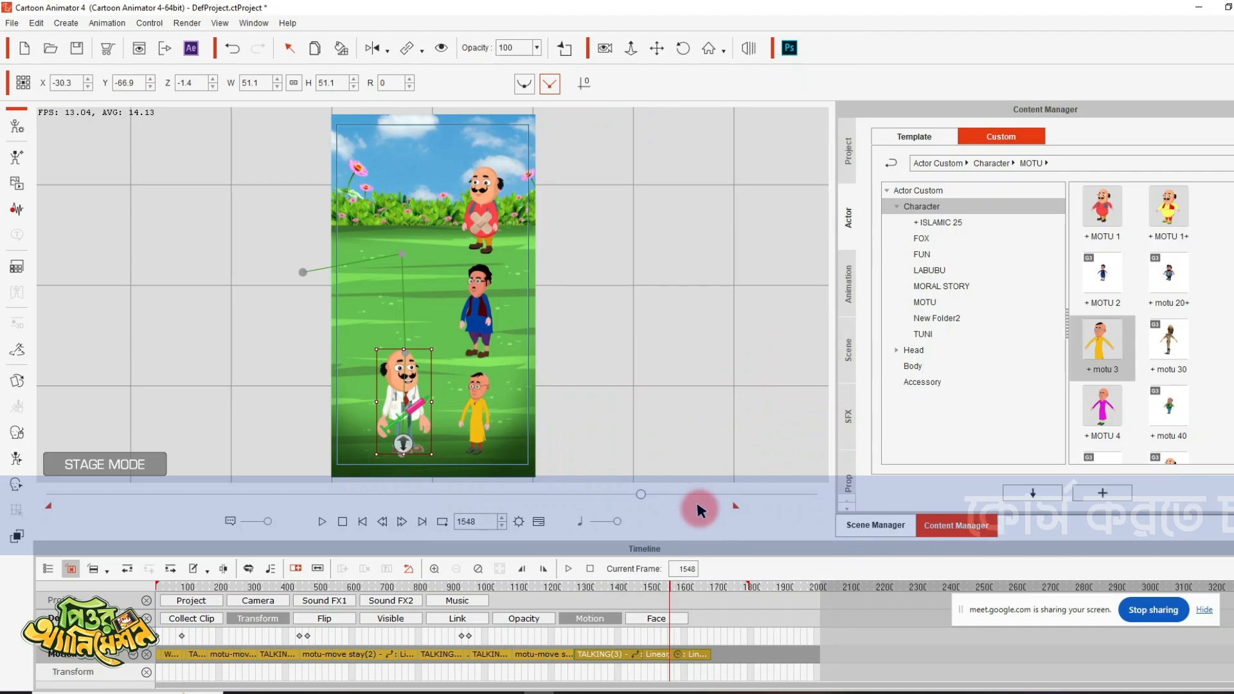
{"action": "key", "text": "space"}
{"action": "key", "text": "space"}
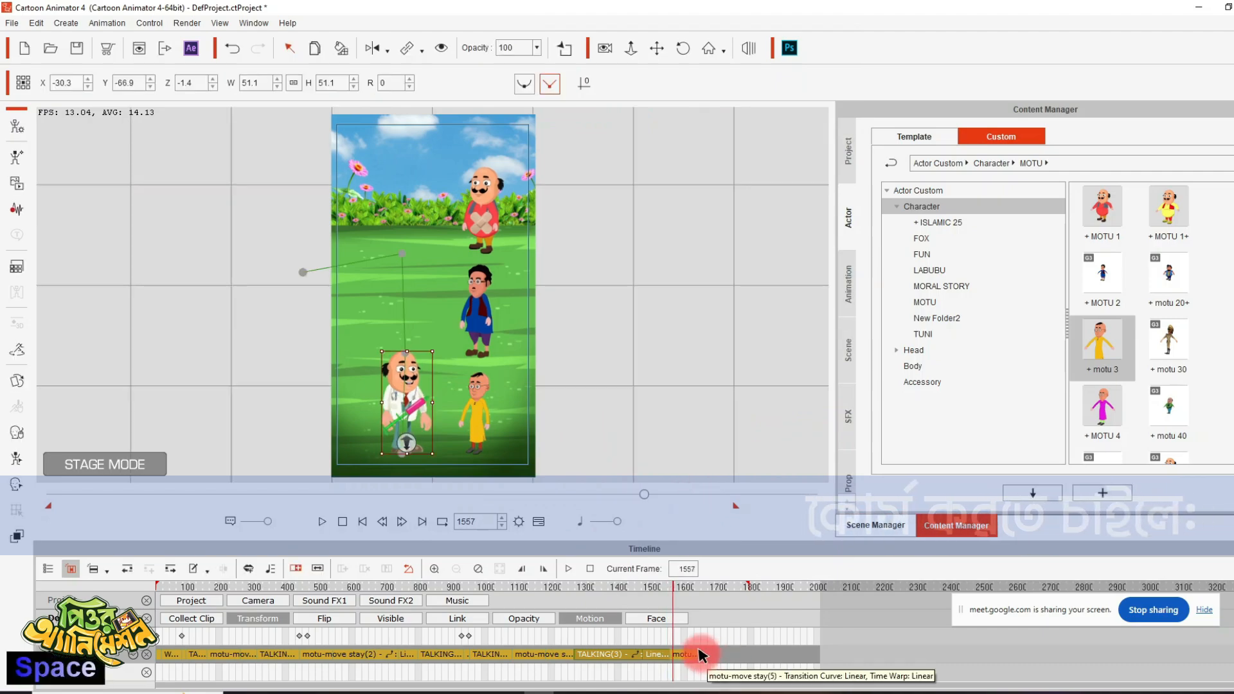
{"action": "key", "text": "space"}
{"action": "key", "text": "space"}
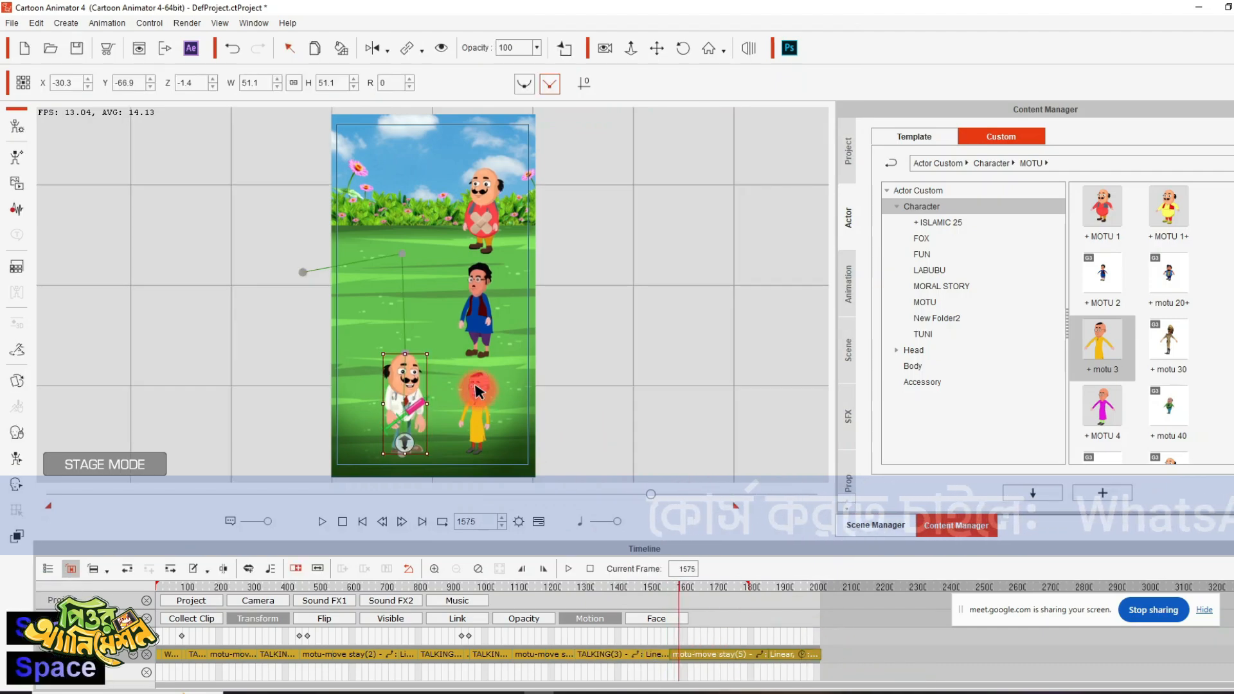
- Apply the TALKING motion to the yellow-dressed character at frame 1575 and extend the preceding motu-move stay clip up to it
{"action": "right_click", "coordinate": [478, 391]}
{"action": "mouse_move", "coordinate": [527, 402]}
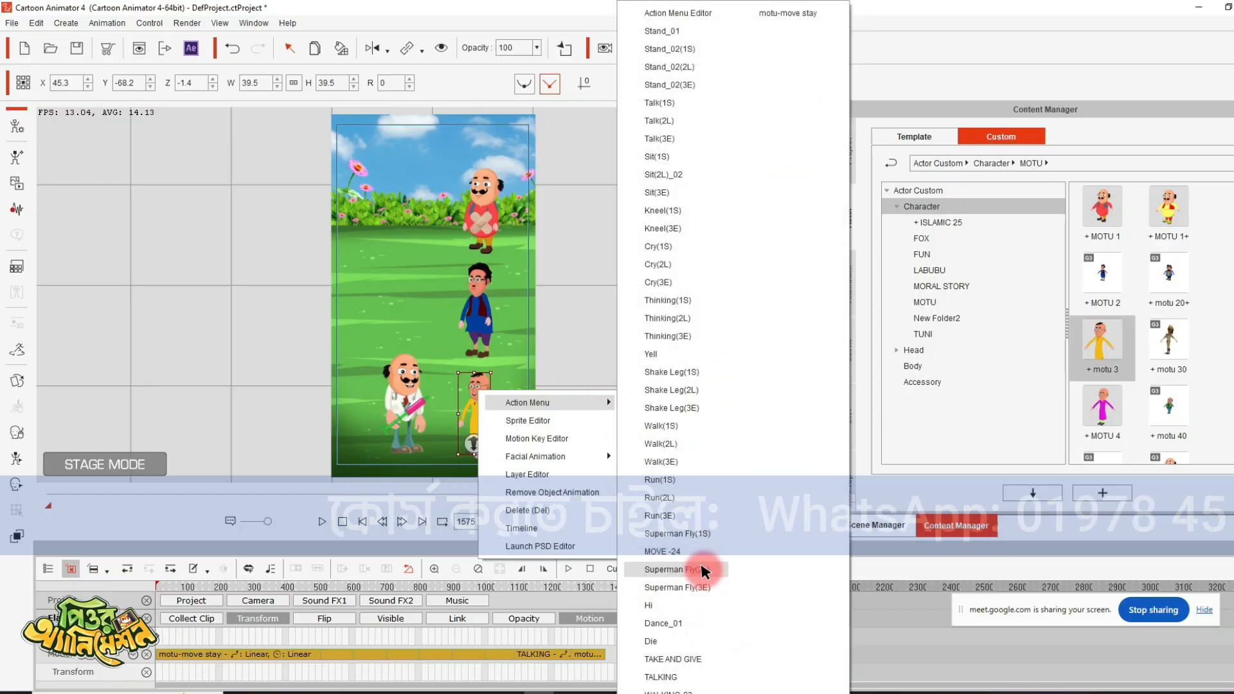
{"action": "left_click", "coordinate": [685, 673]}
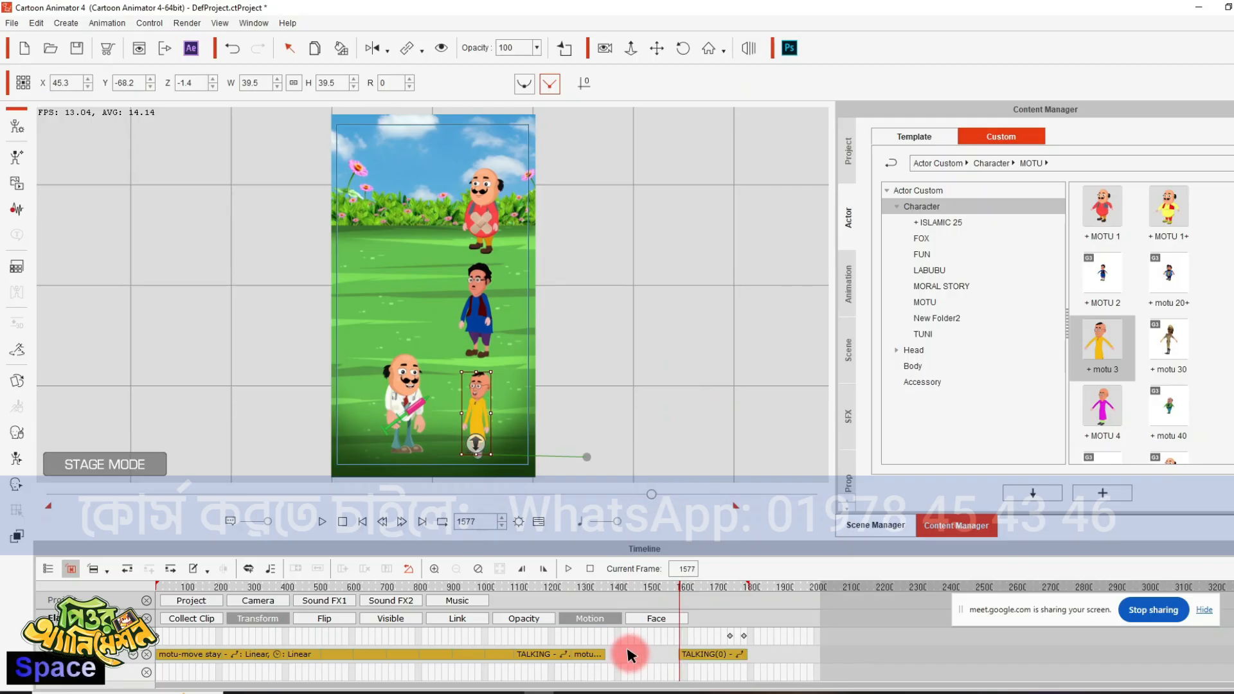
{"action": "left_click_drag", "start_coordinate": [604, 655], "coordinate": [664, 654]}
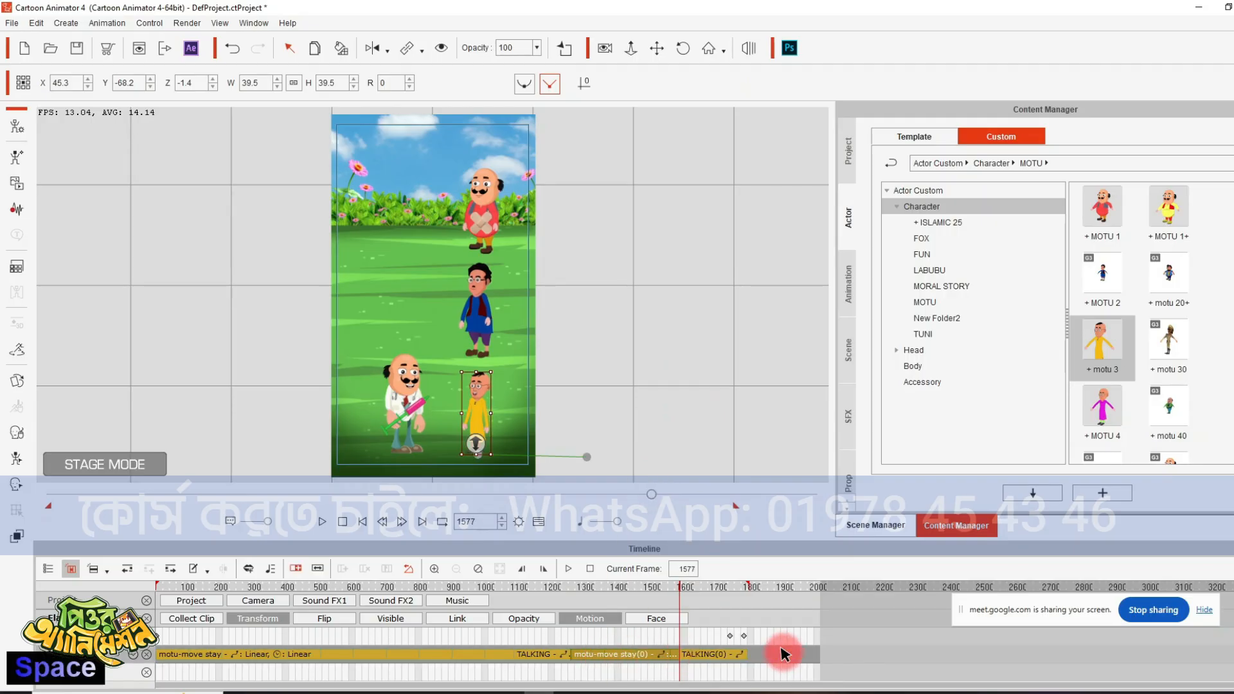
- Play the rest of the animation to check the yellow-dressed character's exit, then return to the first frame
{"action": "key", "text": "space"}
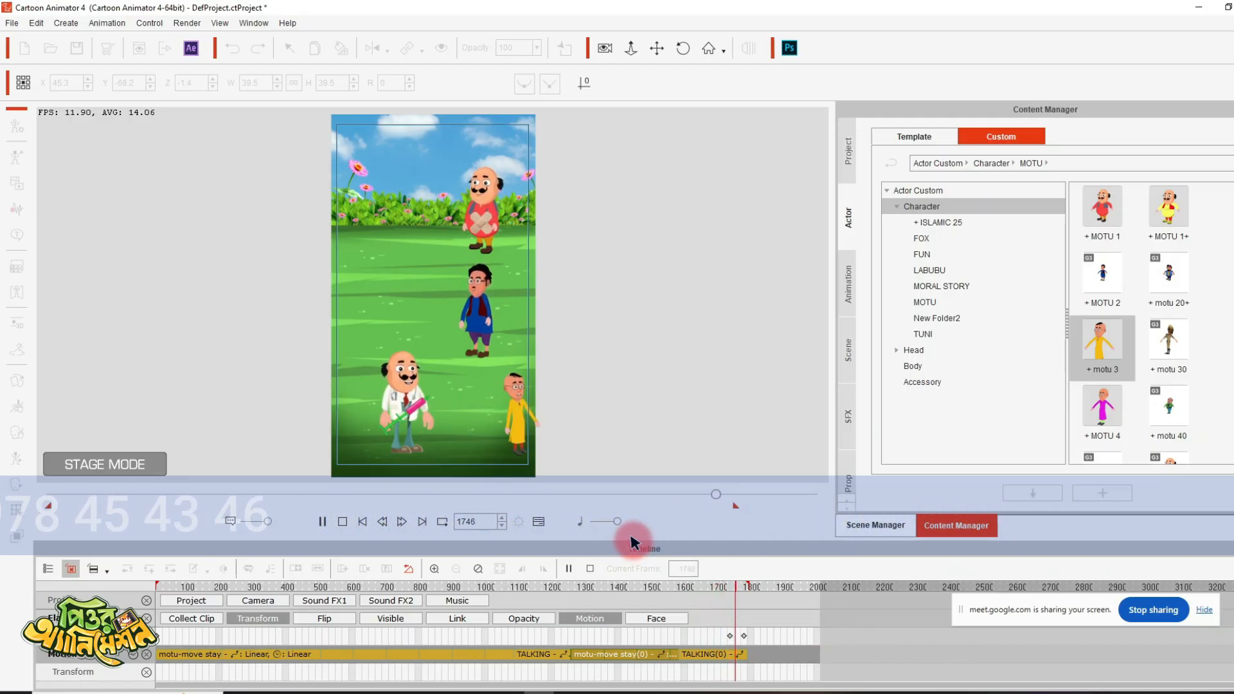
{"action": "key", "text": "space"}
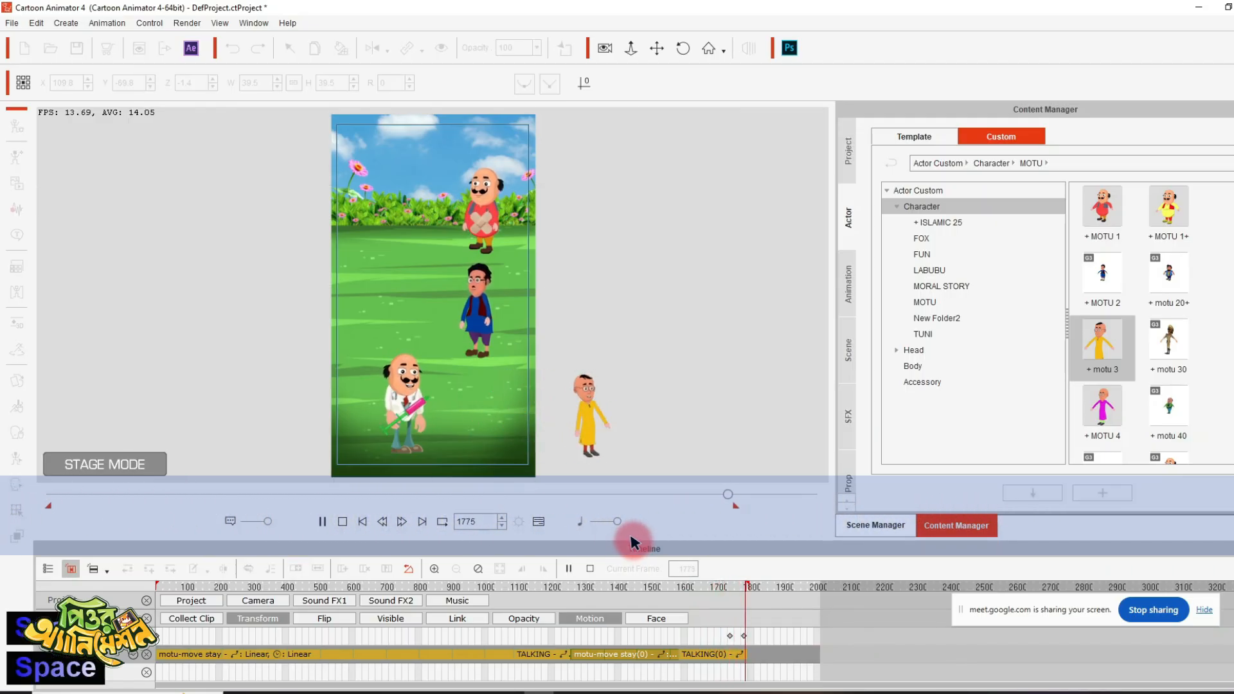
{"action": "left_click", "coordinate": [315, 324]}
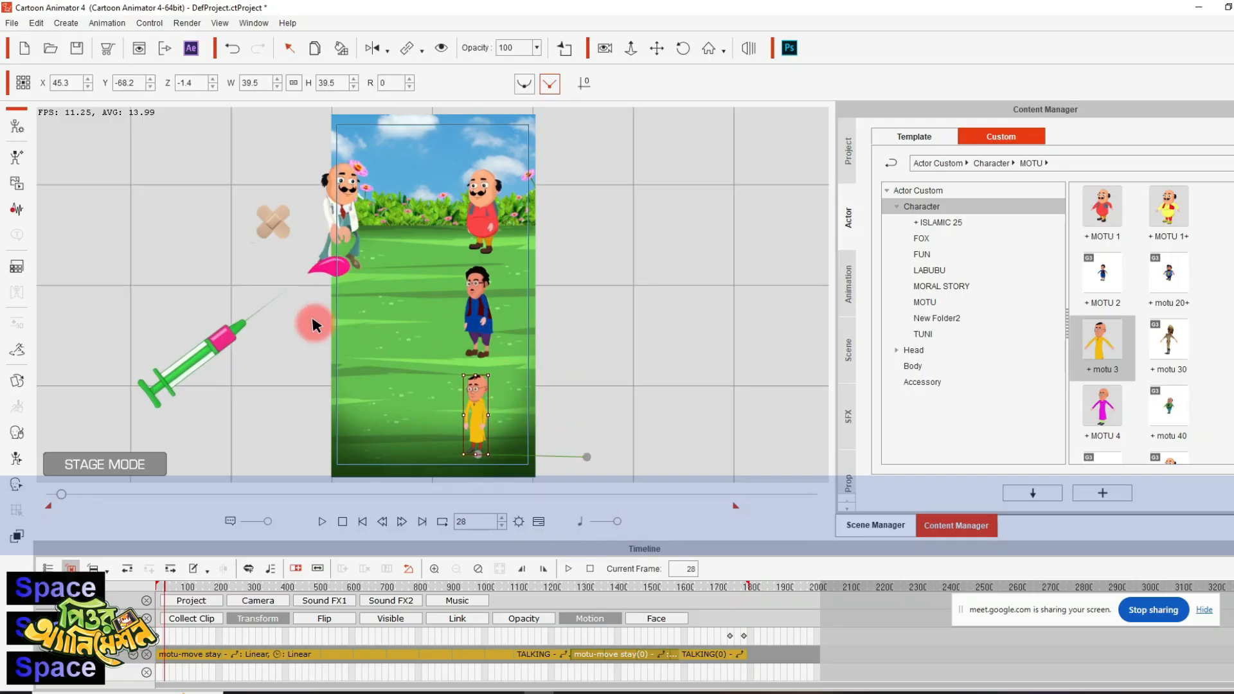
{"action": "left_click", "coordinate": [360, 523]}
{"action": "right_click", "coordinate": [204, 348]}
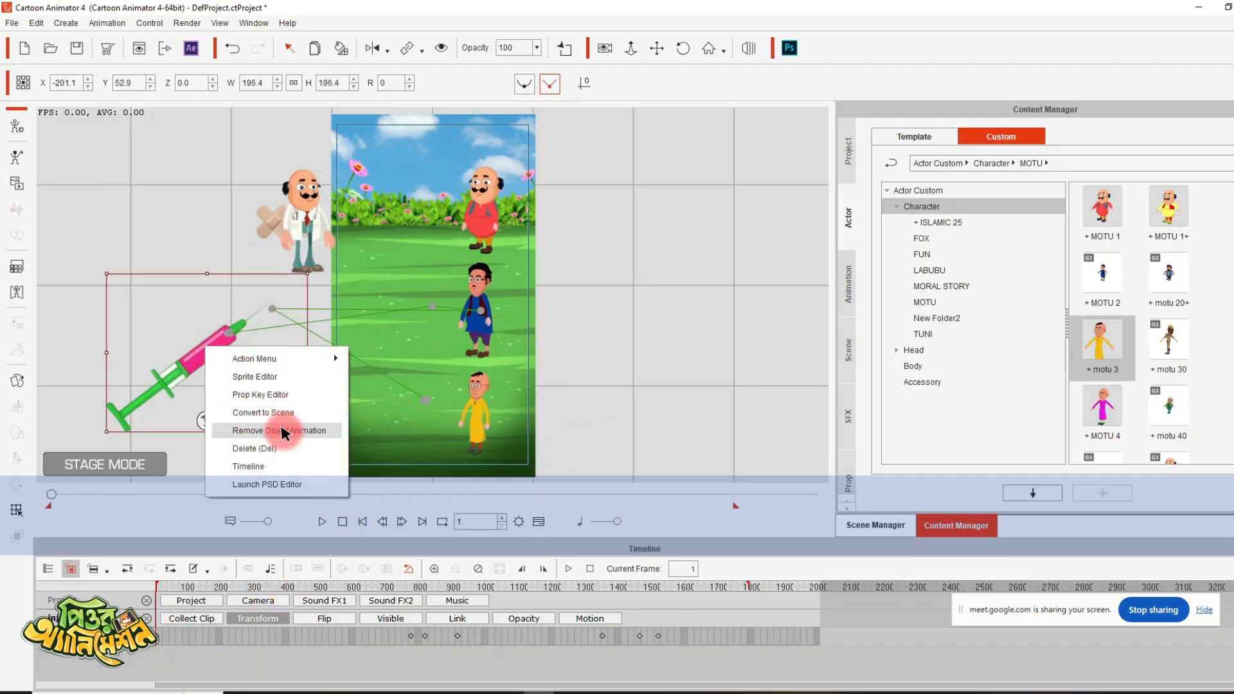
{"action": "left_click", "coordinate": [143, 186]}
{"action": "left_click", "coordinate": [166, 198]}
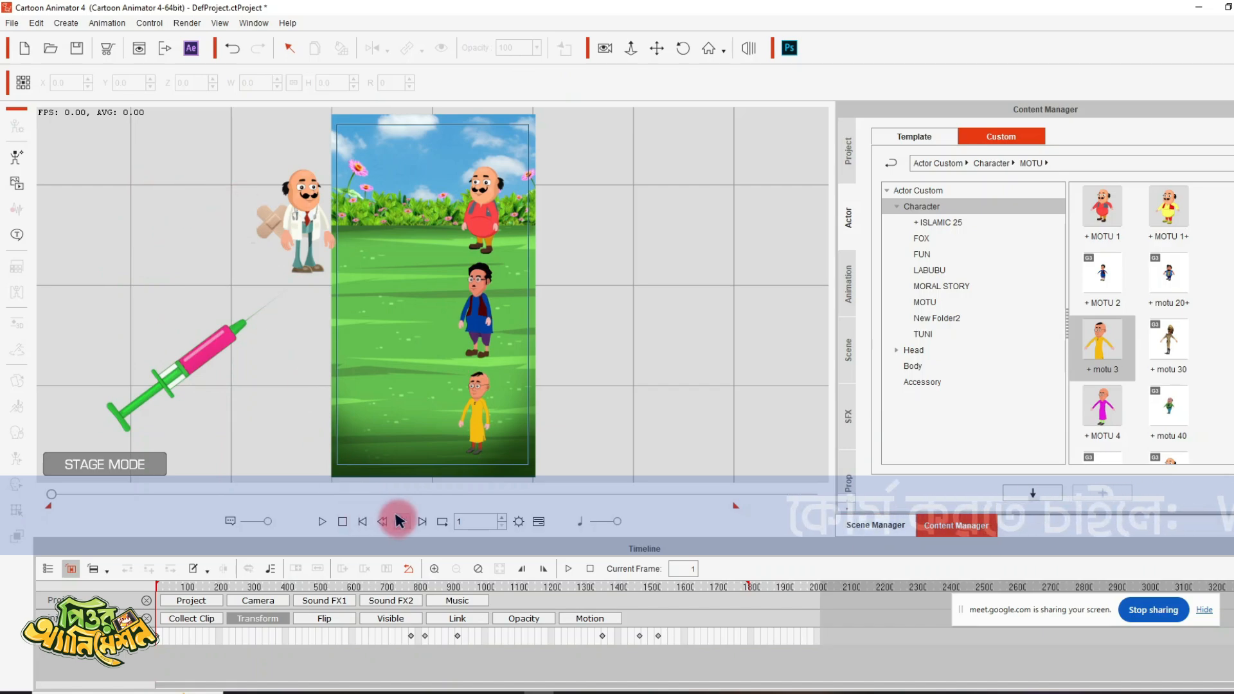
- Select the doctor at the first frame and open the G3 set of face animation templates
{"action": "left_click", "coordinate": [309, 181]}
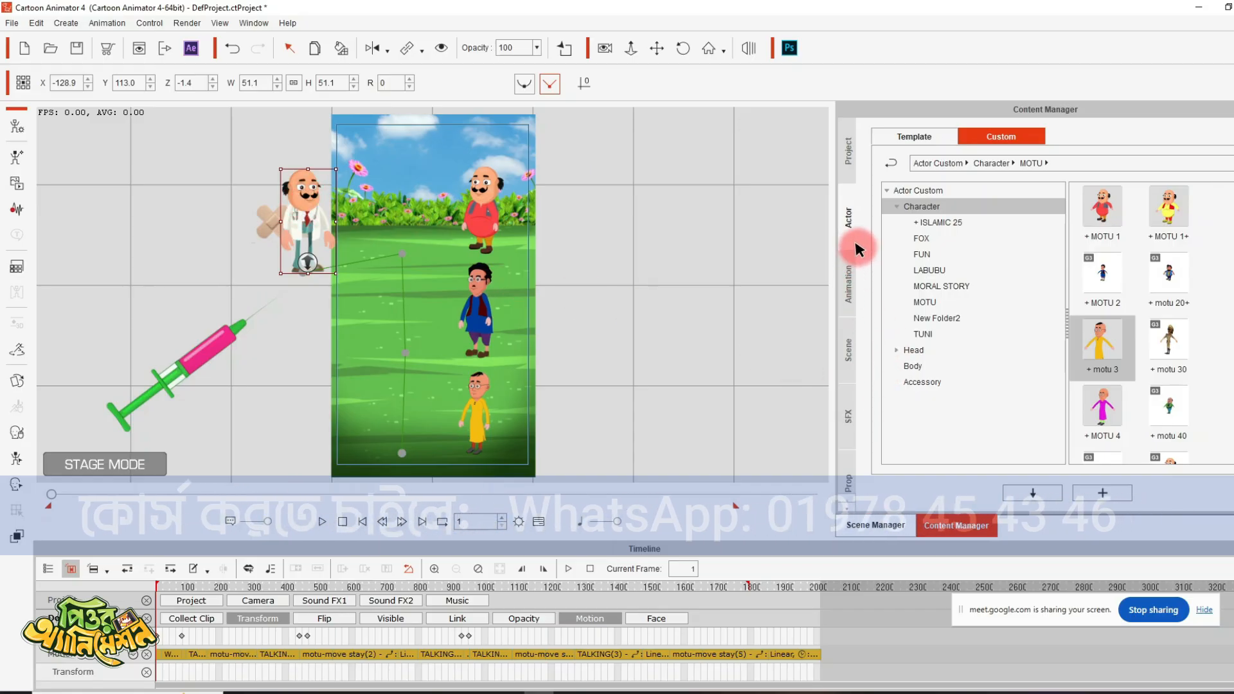
{"action": "left_click", "coordinate": [924, 139]}
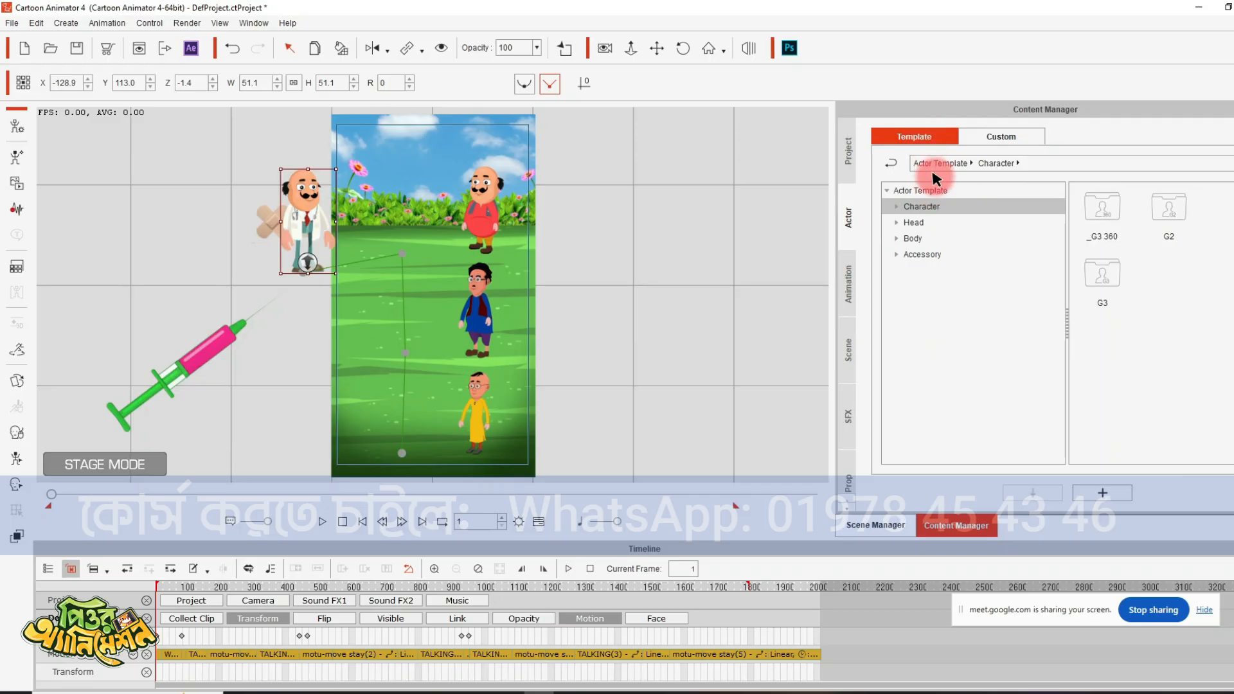
{"action": "left_click", "coordinate": [847, 286]}
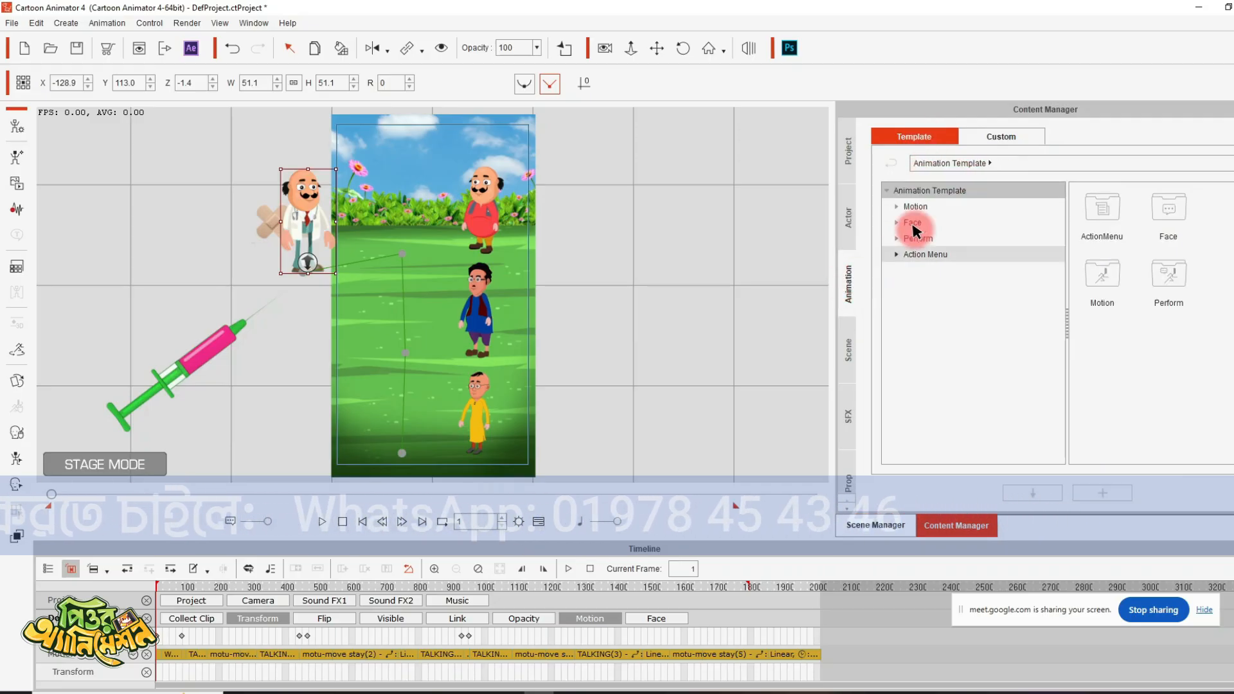
{"action": "left_click", "coordinate": [918, 223]}
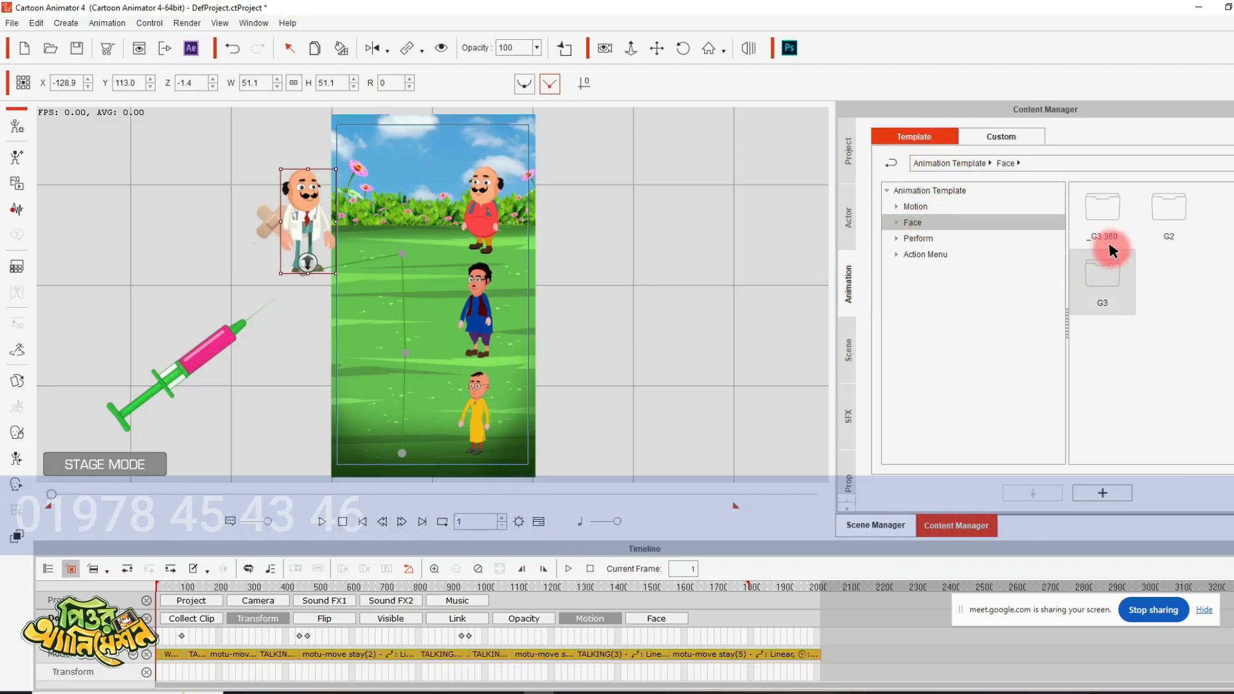
{"action": "double_click", "coordinate": [1118, 278]}
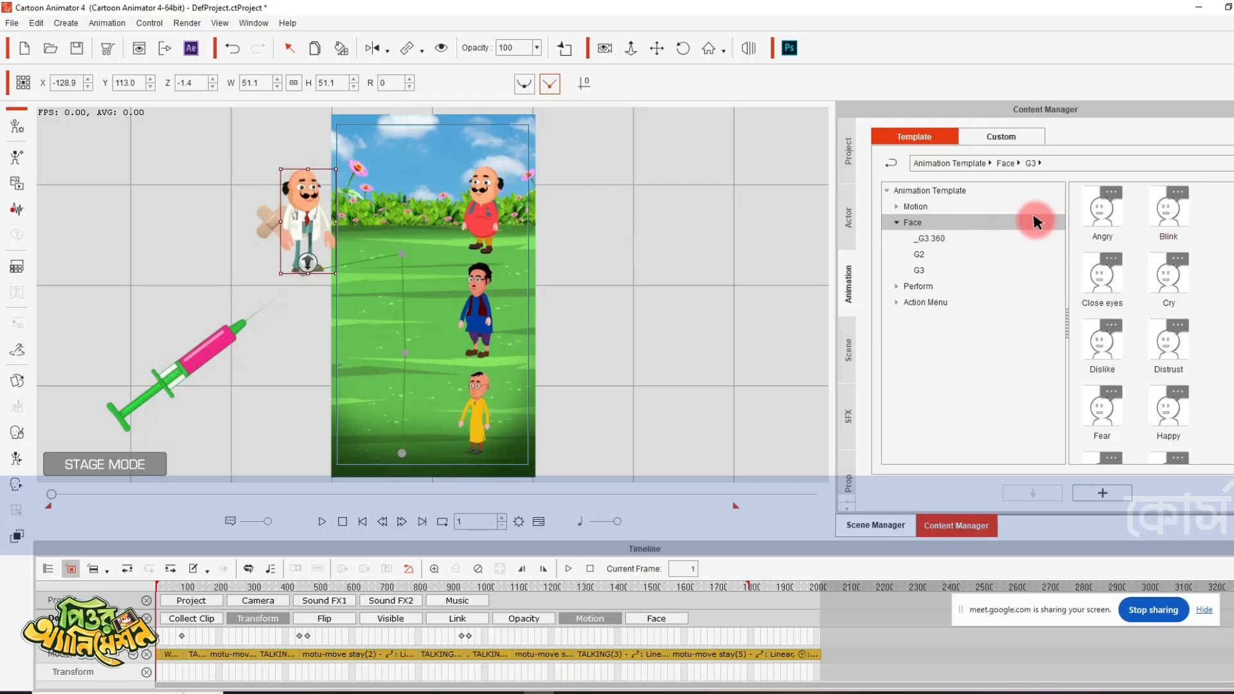
- Apply the Blink face animation to the doctor and preview it briefly
{"action": "left_click_drag", "start_coordinate": [1171, 208], "coordinate": [487, 230]}
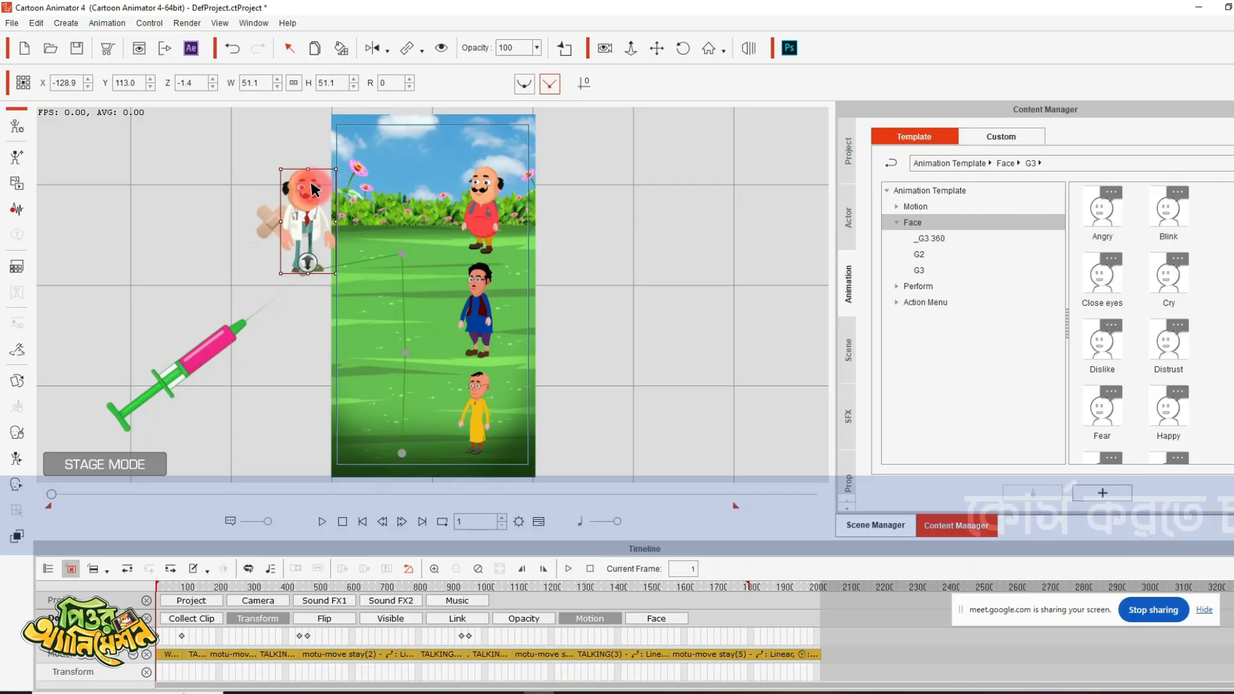
{"action": "left_click", "coordinate": [1173, 201]}
{"action": "left_click_drag", "start_coordinate": [1173, 200], "coordinate": [307, 188]}
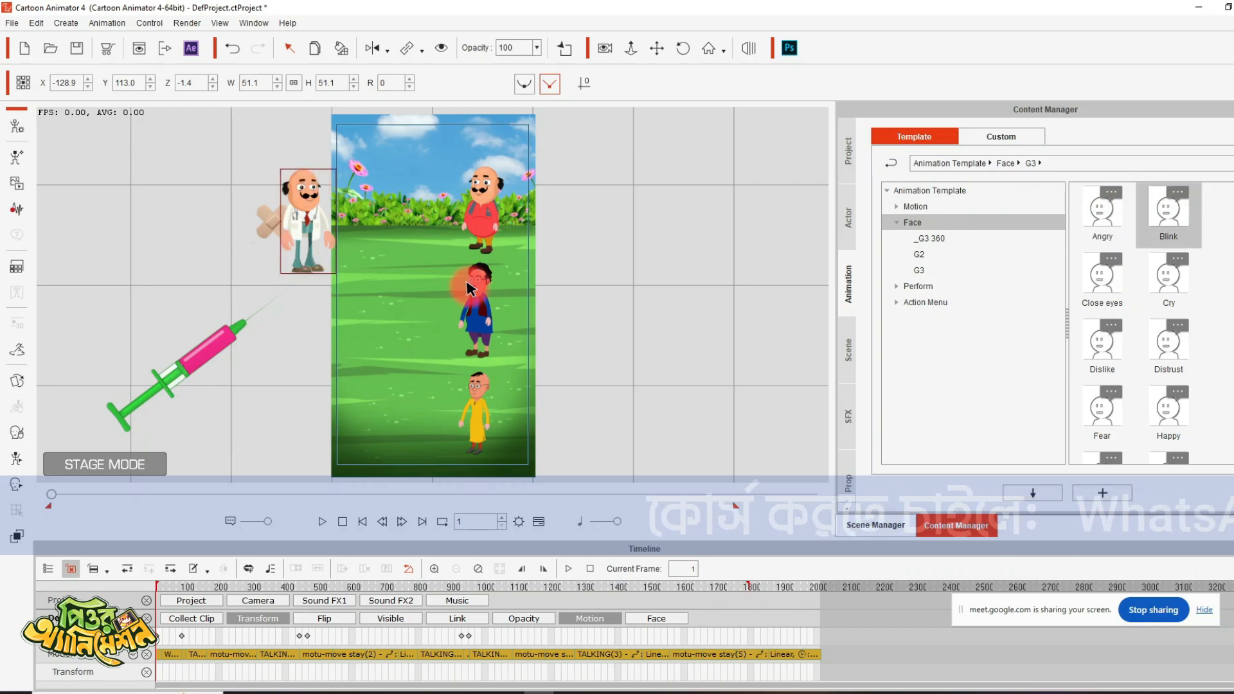
{"action": "key", "text": "space"}
{"action": "key", "text": "space"}
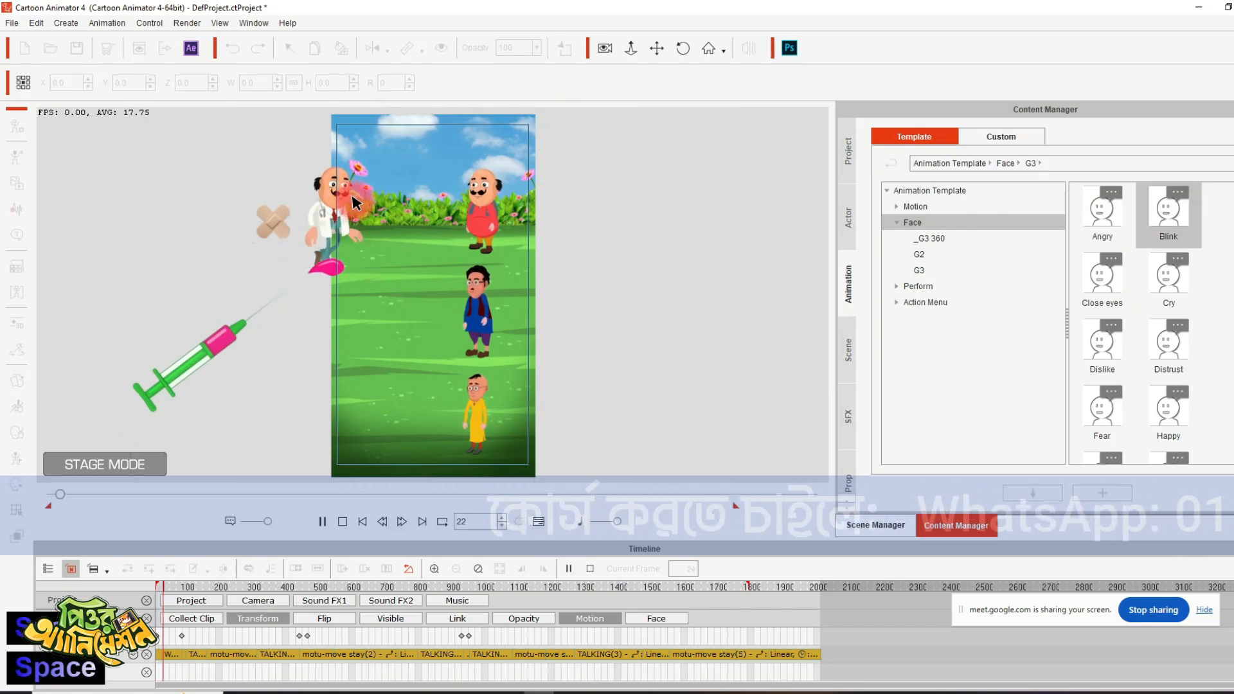
{"action": "key", "text": "space"}
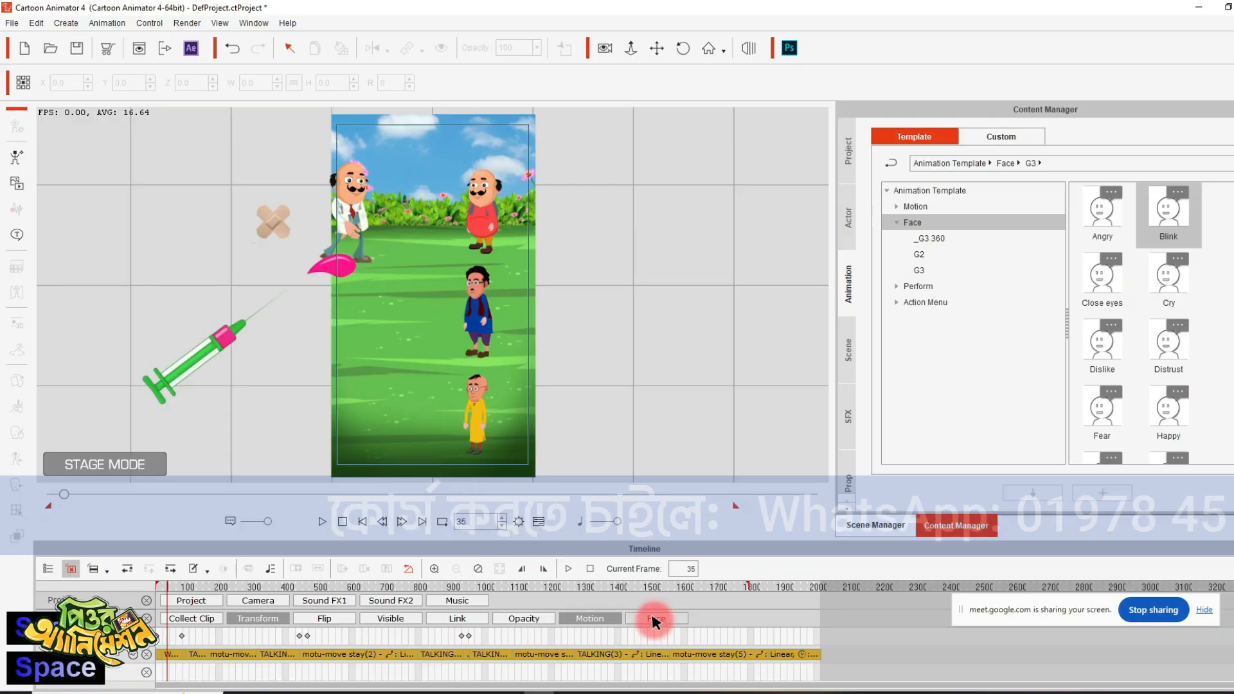
- Extend the doctor's Blink face motion clip to the timeline's end, preview it, and return to the first frame
{"action": "left_click", "coordinate": [589, 619]}
{"action": "left_click", "coordinate": [657, 619]}
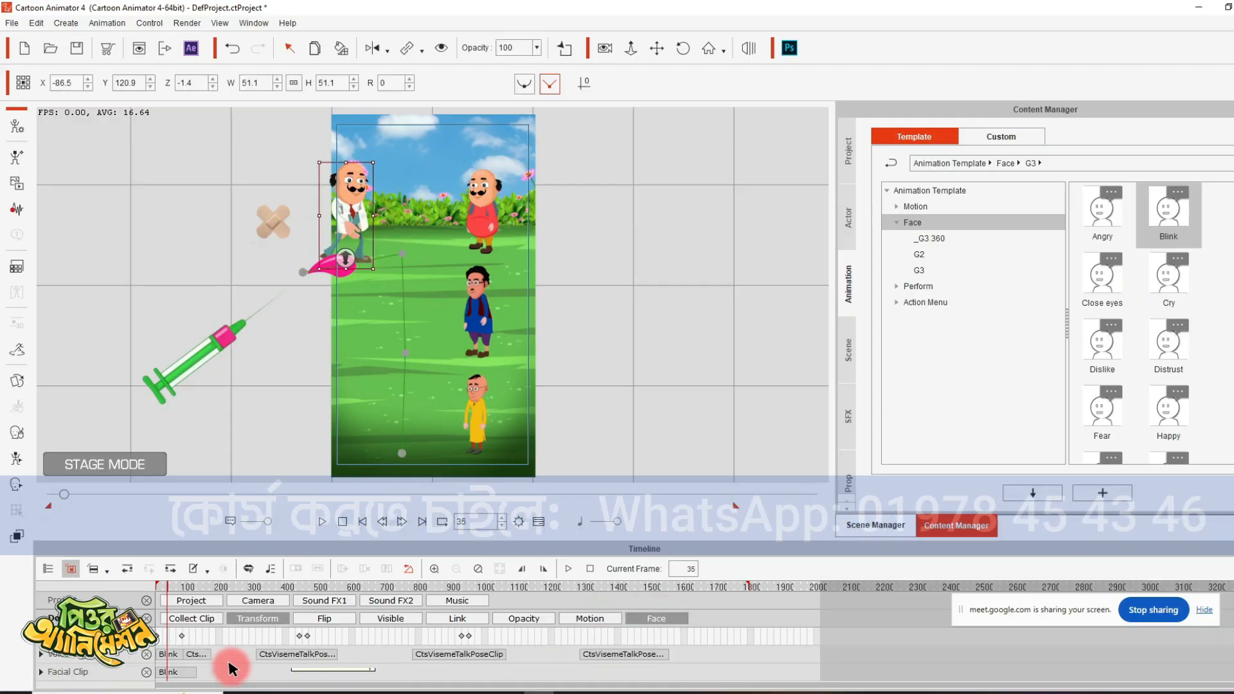
{"action": "left_click", "coordinate": [193, 670]}
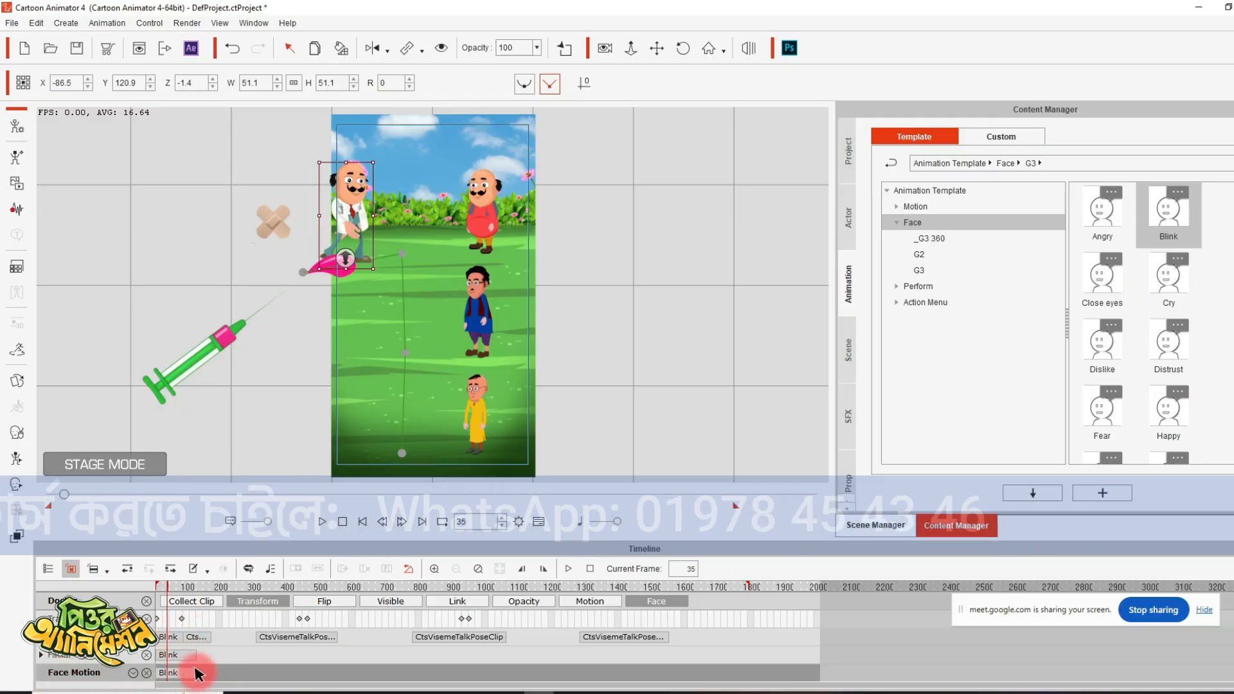
{"action": "left_click_drag", "start_coordinate": [196, 674], "coordinate": [896, 655]}
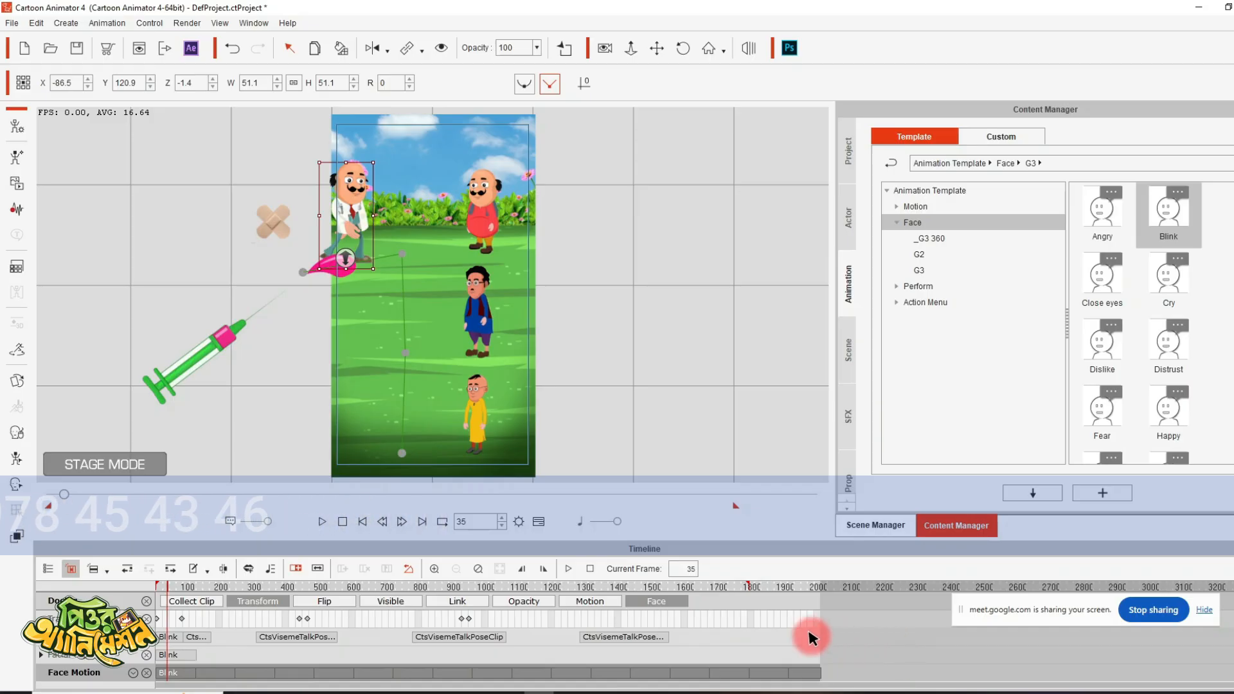
{"action": "key", "text": "space"}
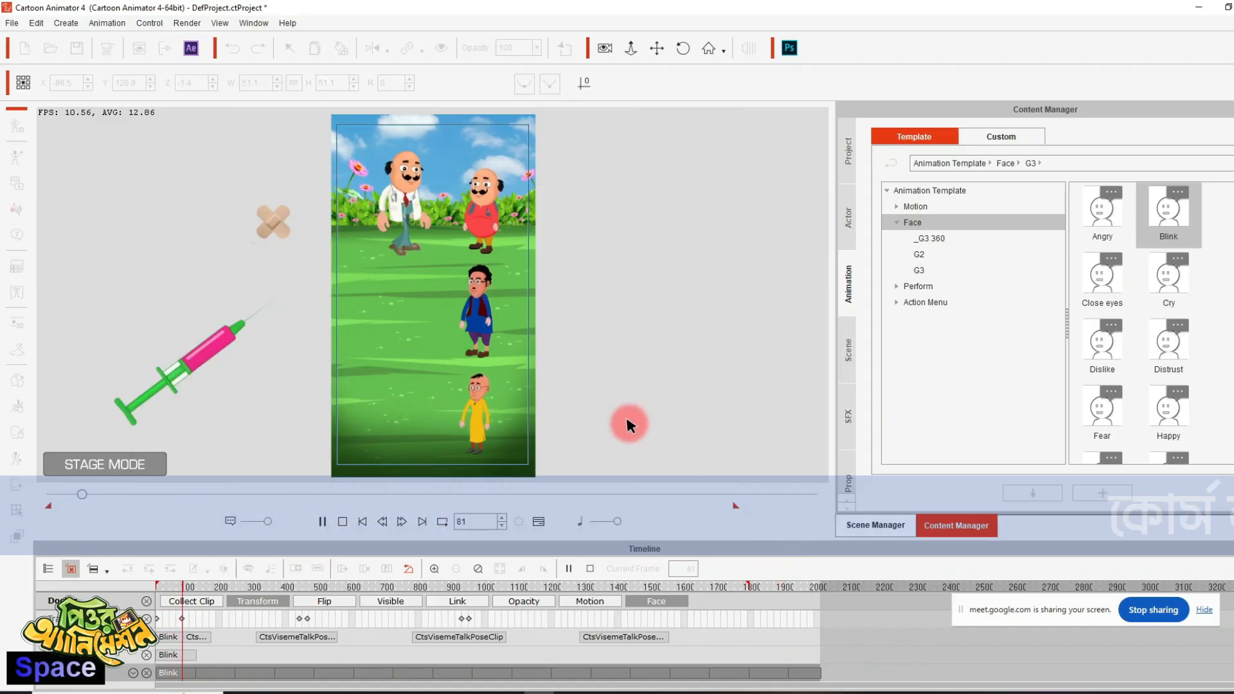
{"action": "key", "text": "space"}
{"action": "left_click", "coordinate": [362, 522]}
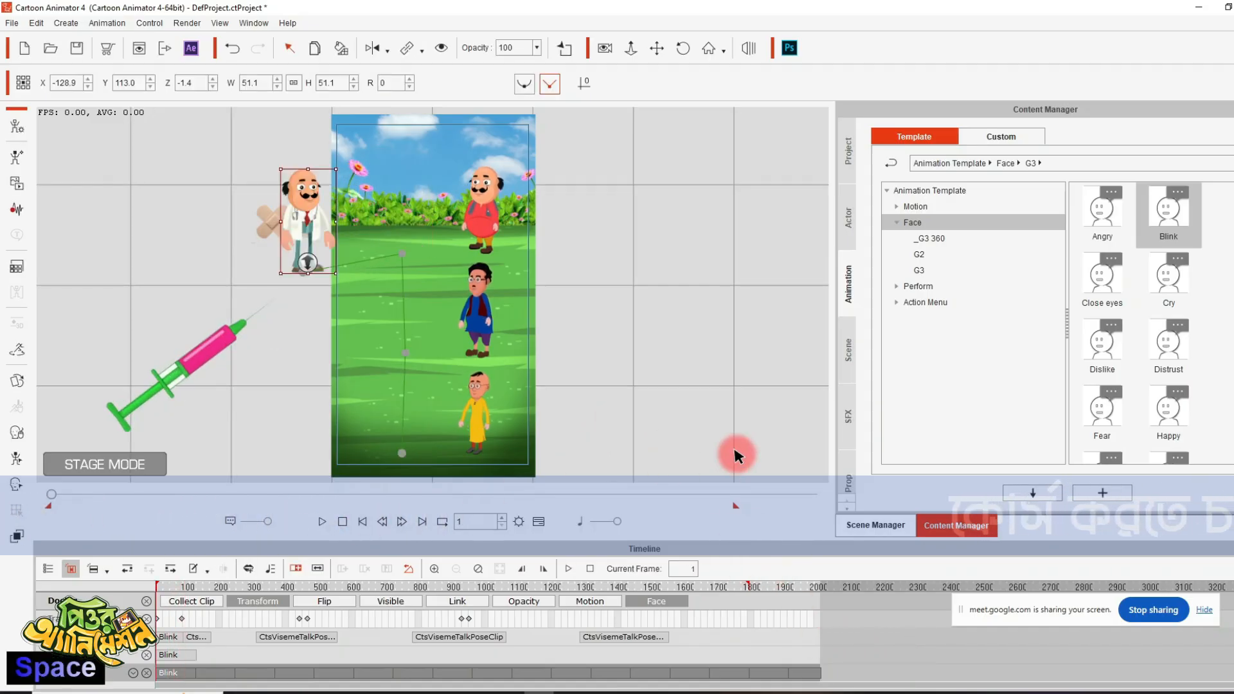
- Apply Blink to the red-dressed character, extend its face motion clip to the timeline's end, and return to the first frame
{"action": "left_click", "coordinate": [496, 186]}
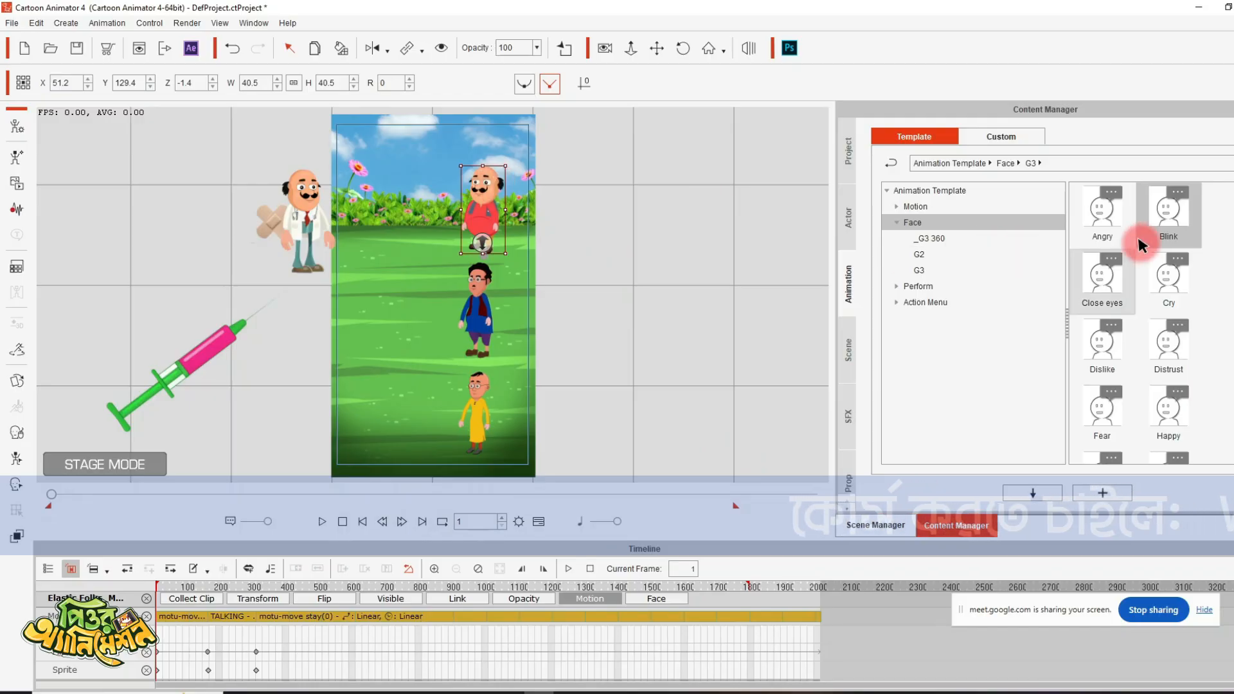
{"action": "double_click", "coordinate": [1169, 208]}
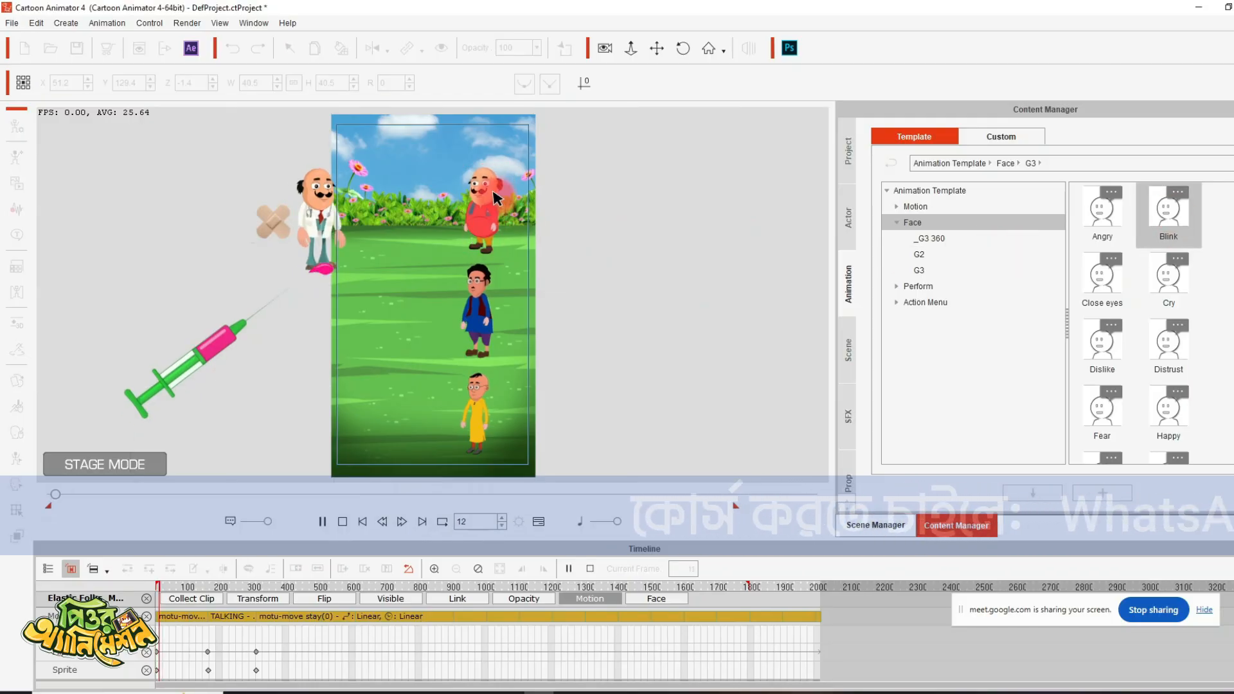
{"action": "key", "text": "space"}
{"action": "left_click", "coordinate": [611, 598]}
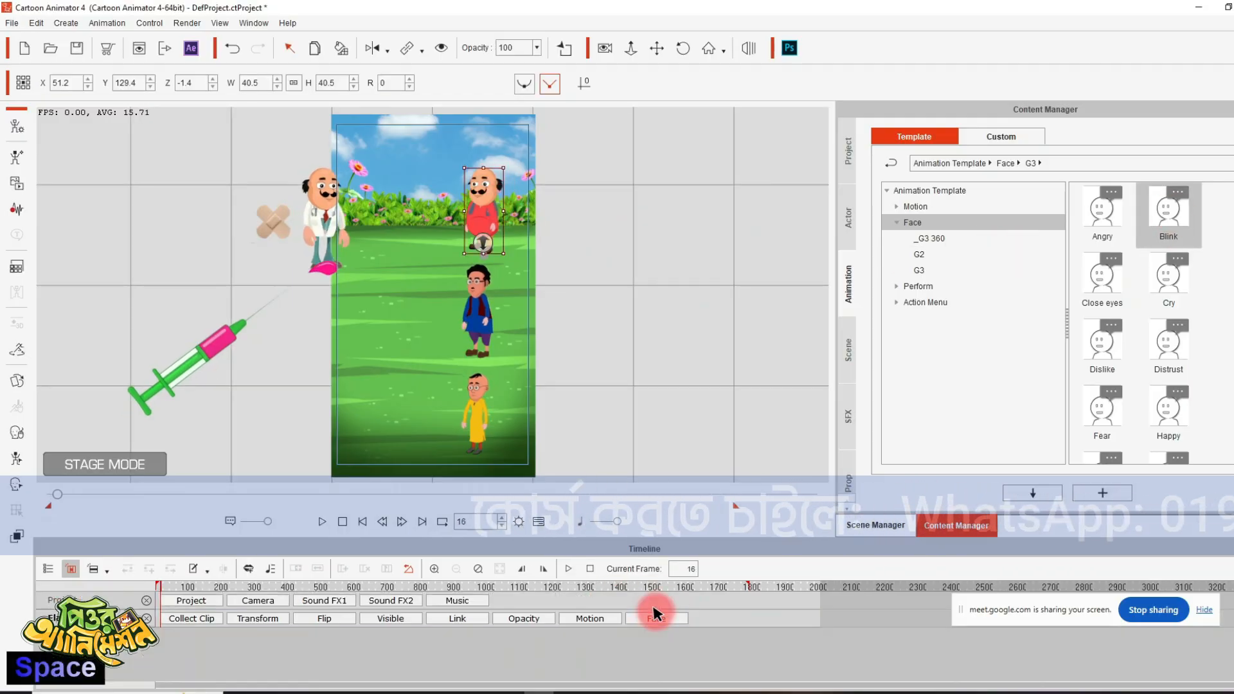
{"action": "left_click", "coordinate": [655, 621]}
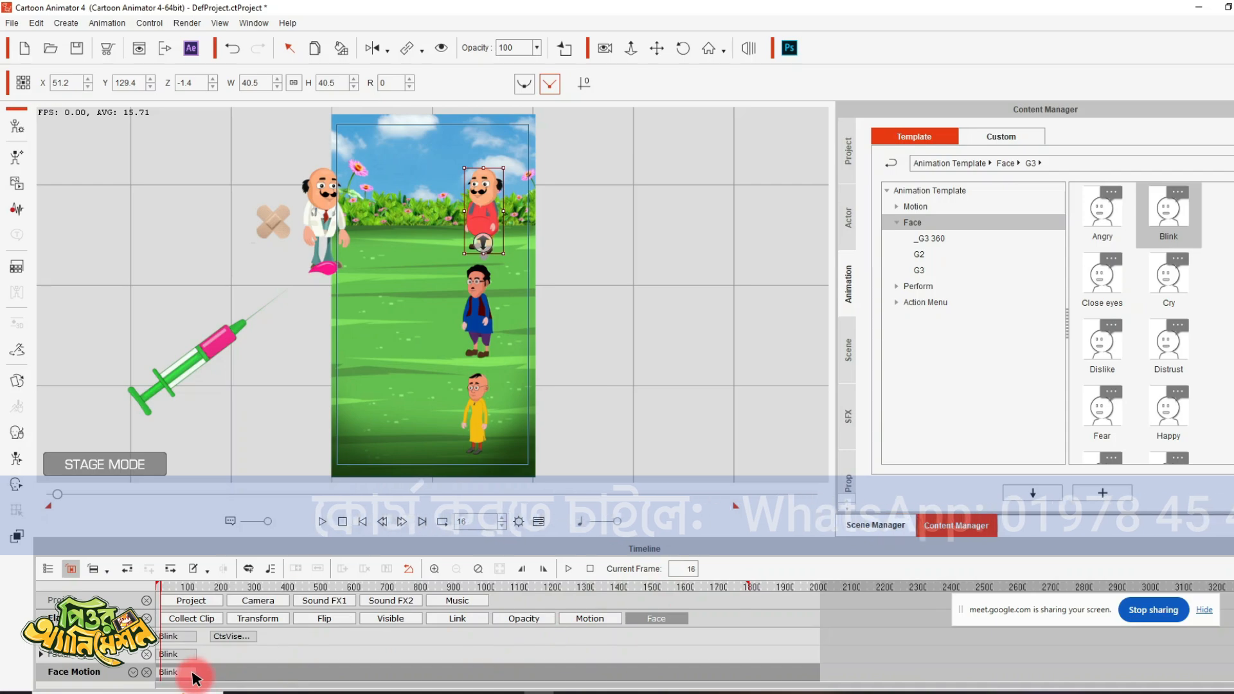
{"action": "left_click_drag", "start_coordinate": [195, 672], "coordinate": [941, 670]}
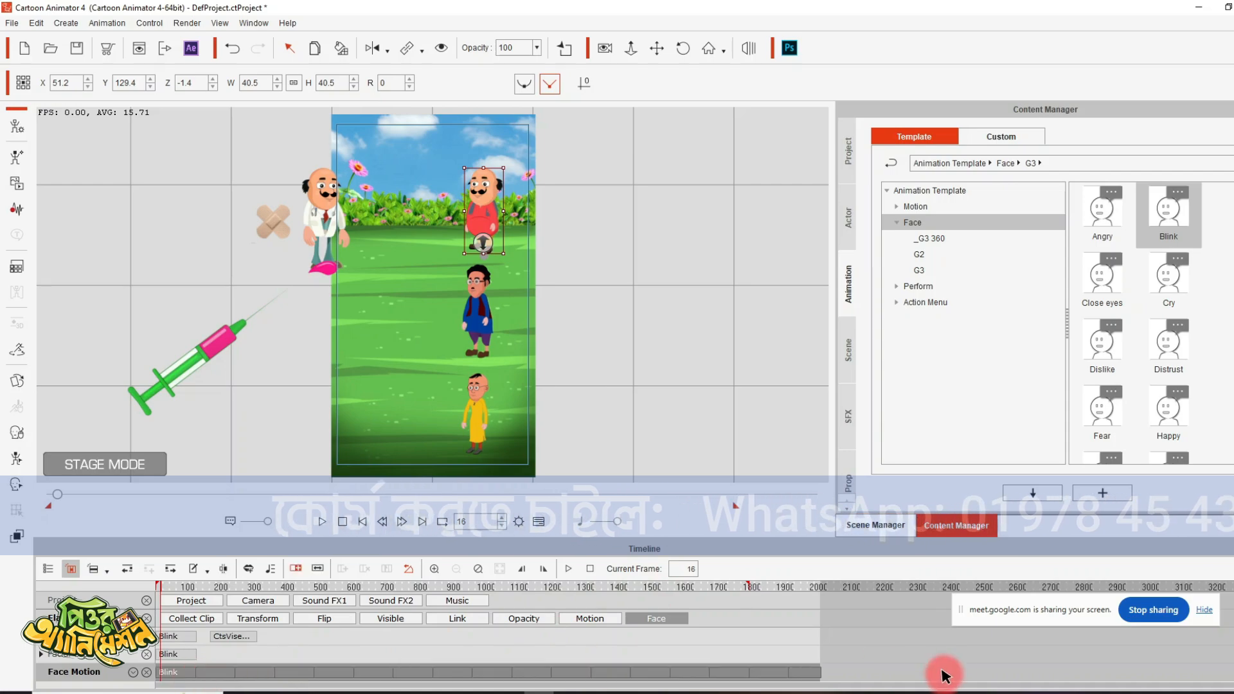
{"action": "left_click", "coordinate": [362, 521]}
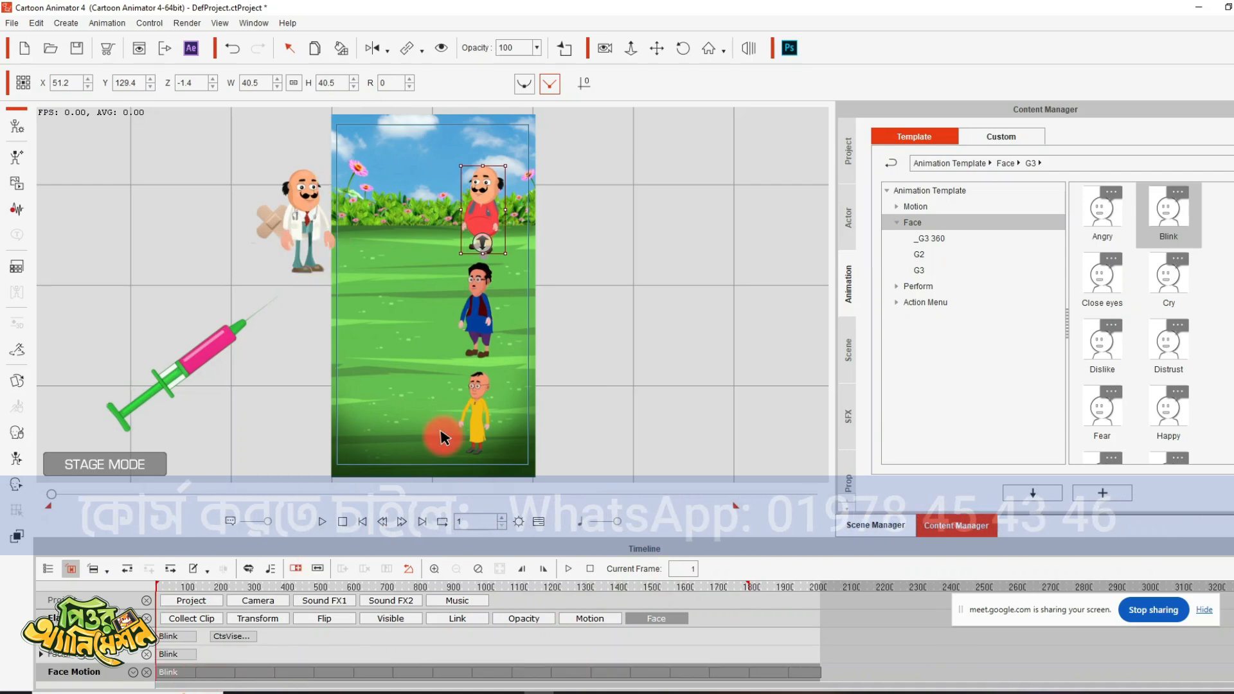
- Apply Blink to the blue-dressed character, extend its face motion clip to the timeline's end, and return to the first frame
{"action": "left_click", "coordinate": [483, 311]}
{"action": "double_click", "coordinate": [1169, 218]}
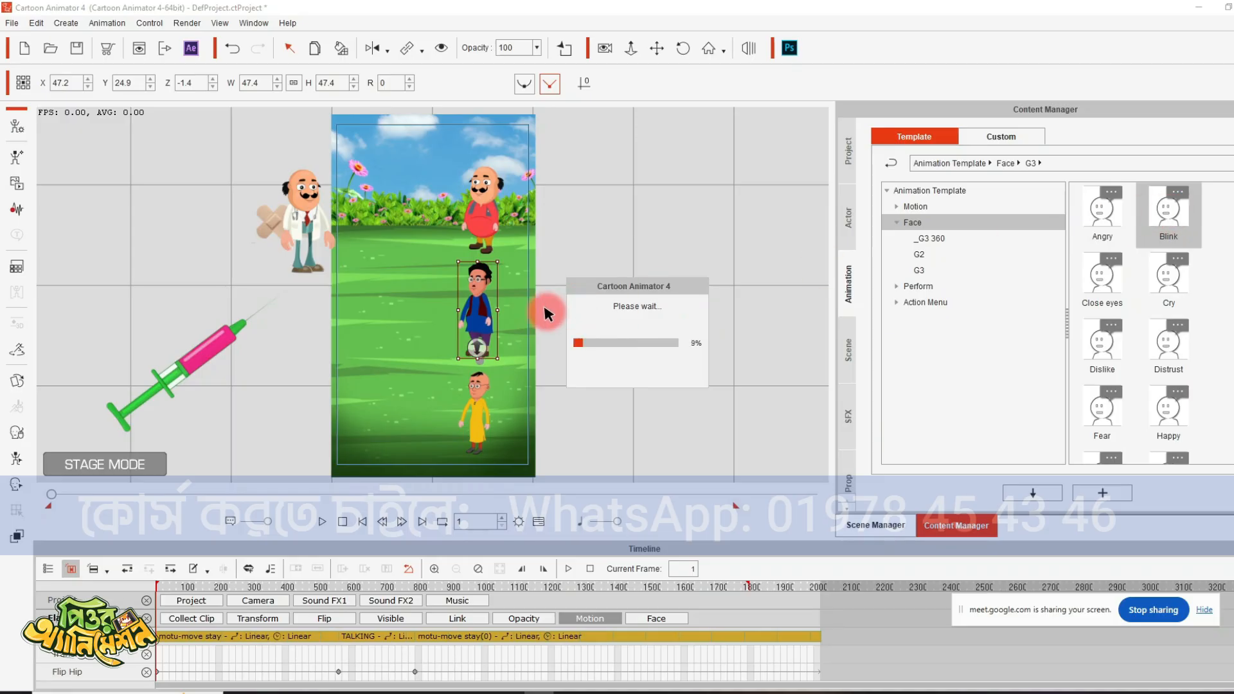
{"action": "key", "text": "space"}
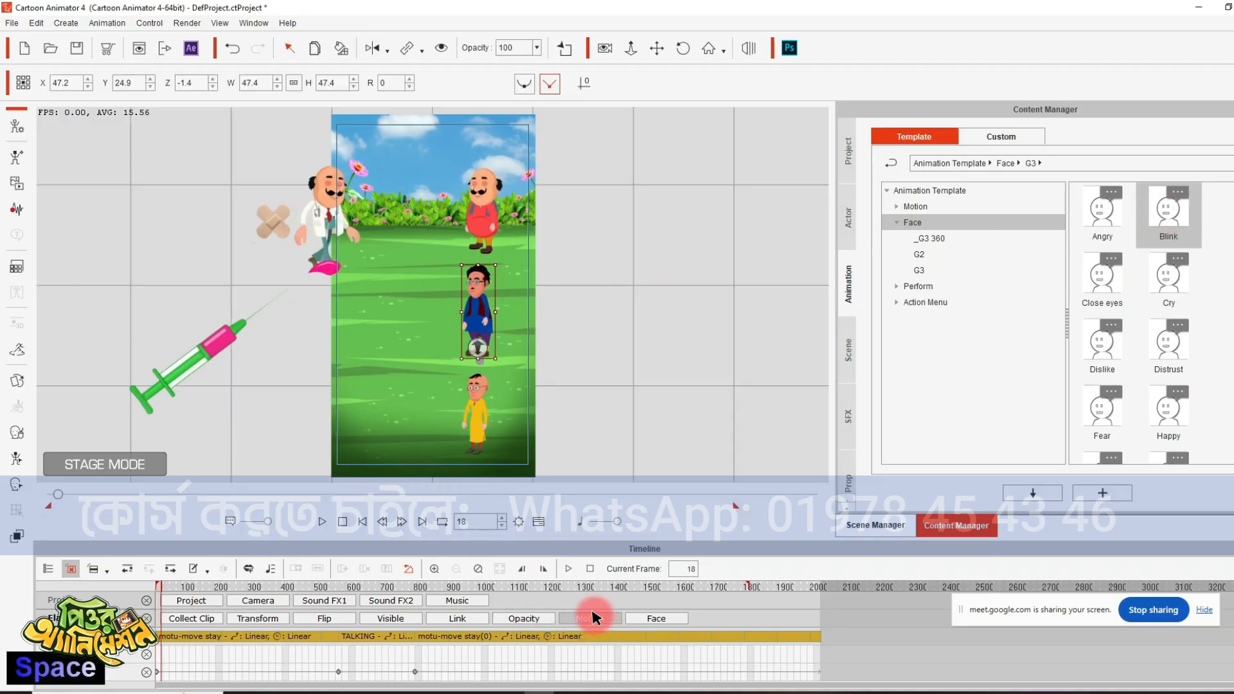
{"action": "left_click", "coordinate": [594, 617]}
{"action": "left_click", "coordinate": [656, 618]}
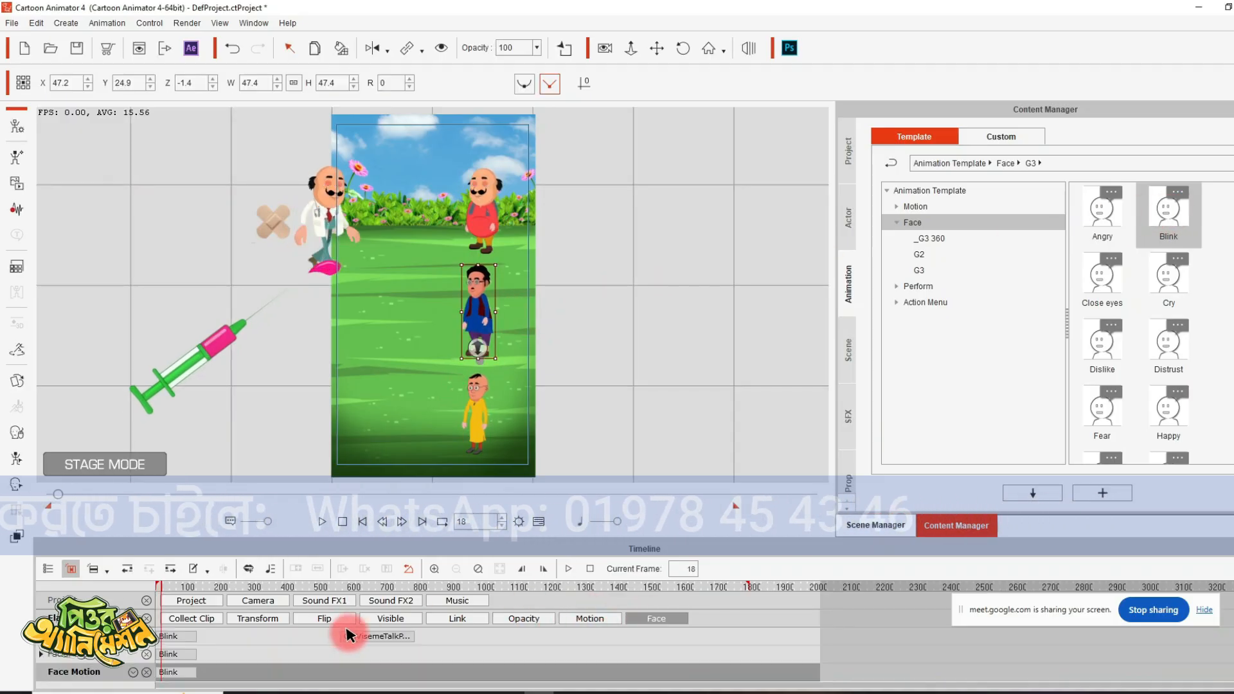
{"action": "left_click_drag", "start_coordinate": [196, 673], "coordinate": [933, 675]}
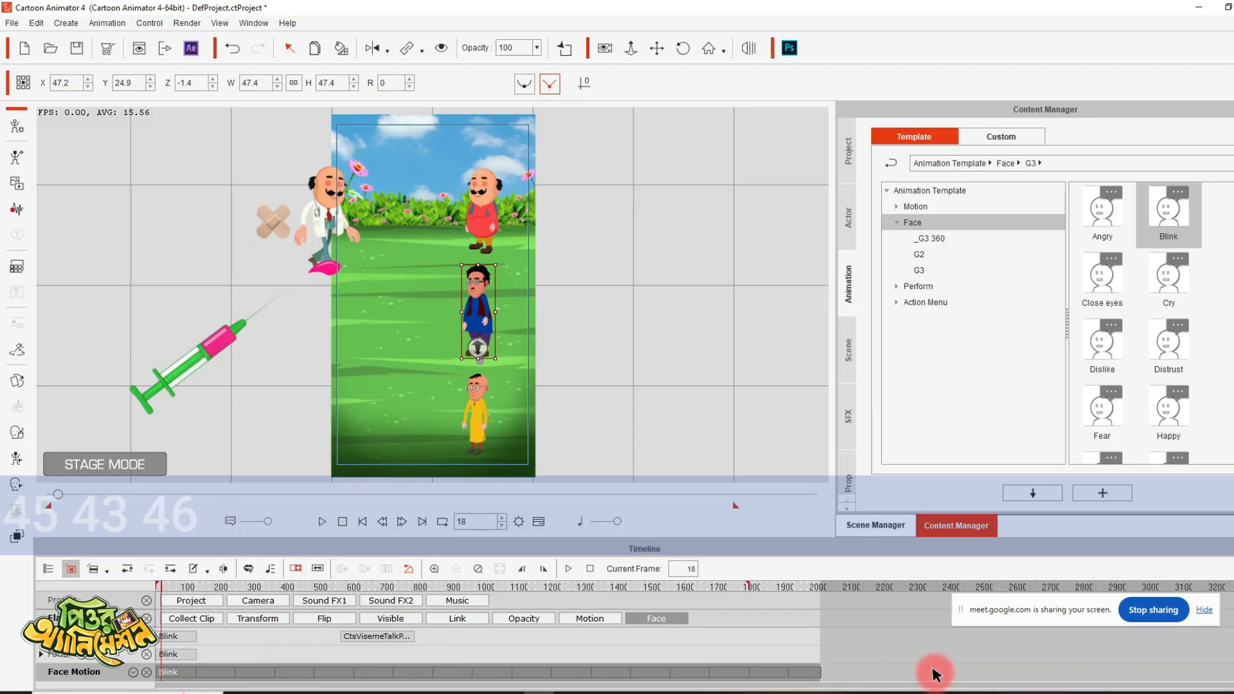
{"action": "left_click", "coordinate": [360, 522]}
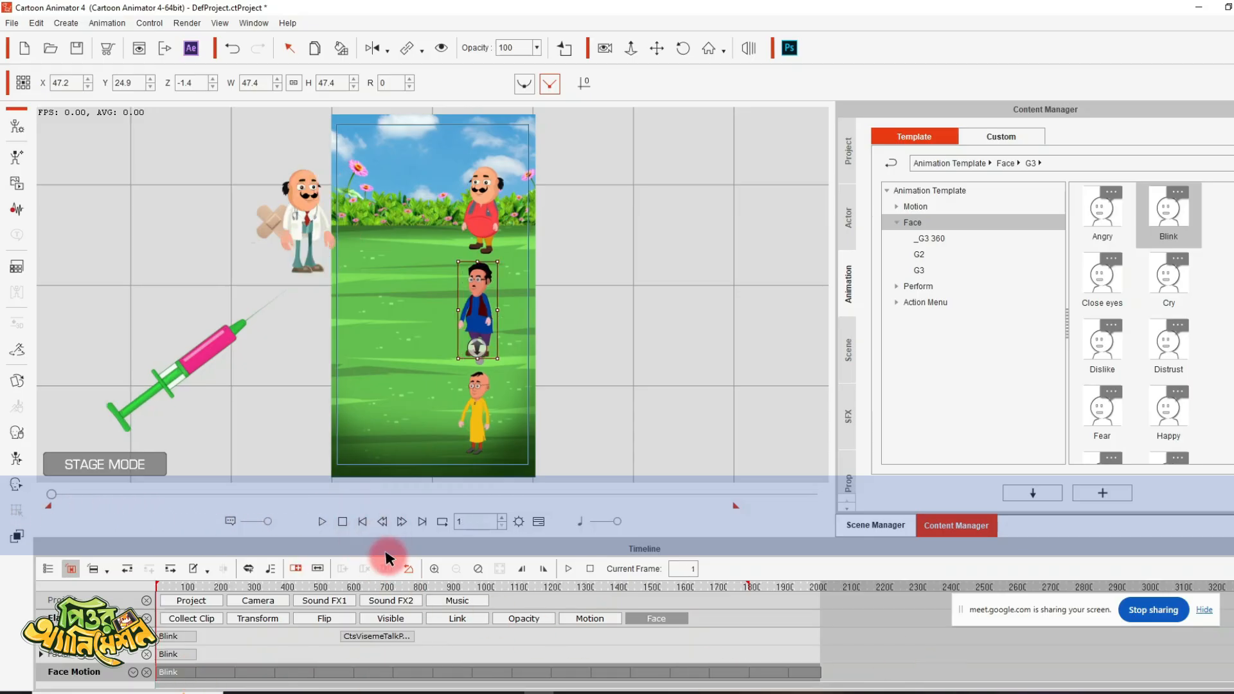
- Apply Blink to the yellow-dressed character, extend its face motion clip to the timeline's end, and return to the first frame
{"action": "left_click", "coordinate": [479, 400]}
{"action": "double_click", "coordinate": [1158, 212]}
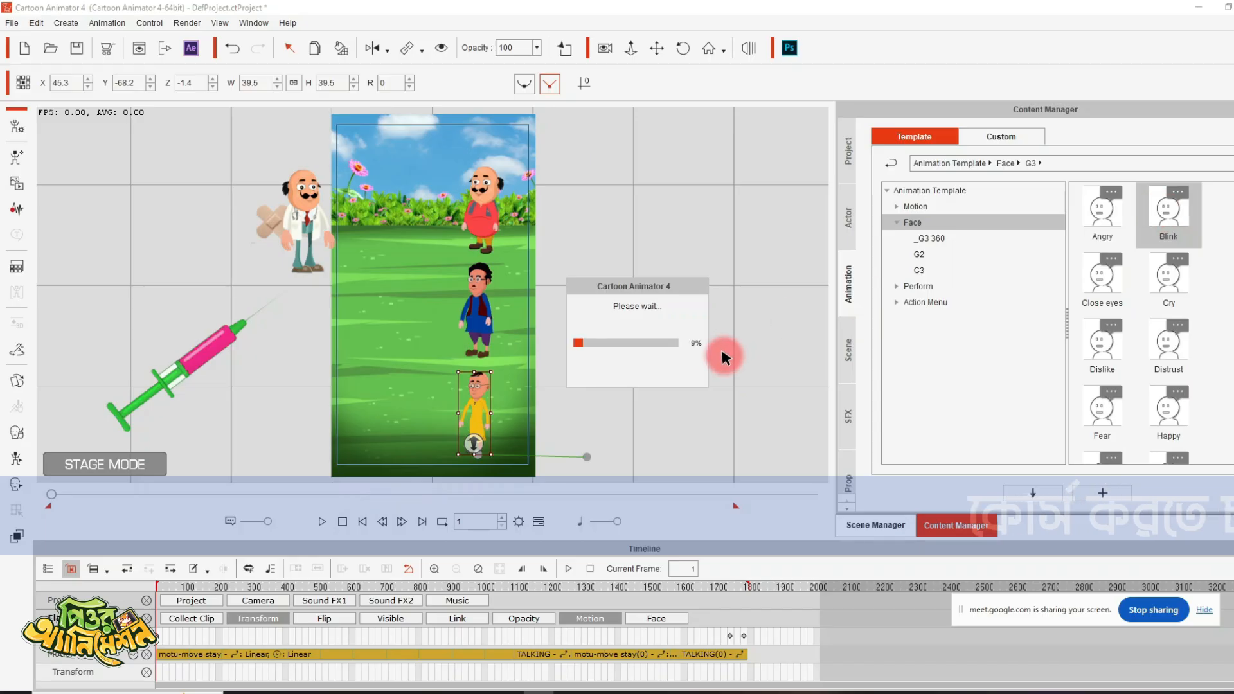
{"action": "key", "text": "space"}
{"action": "left_click", "coordinate": [593, 618]}
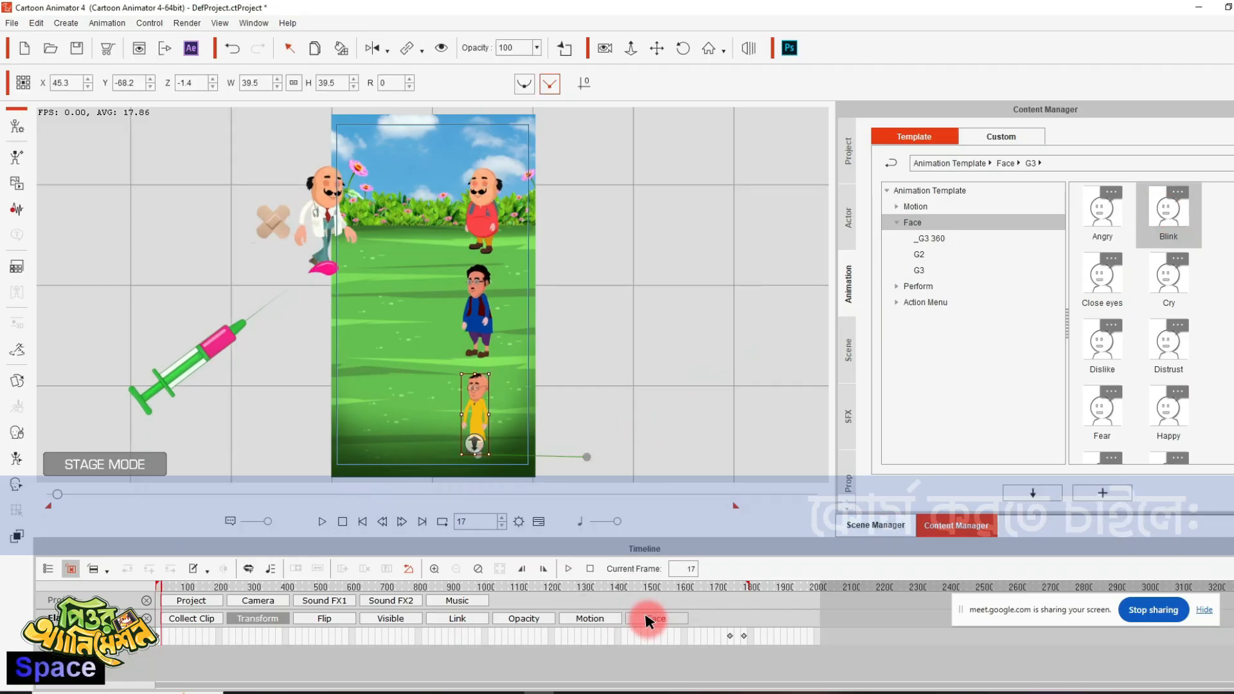
{"action": "left_click", "coordinate": [647, 619]}
{"action": "scroll", "coordinate": [207, 669], "scroll_direction": "down", "scroll_amount": 1}
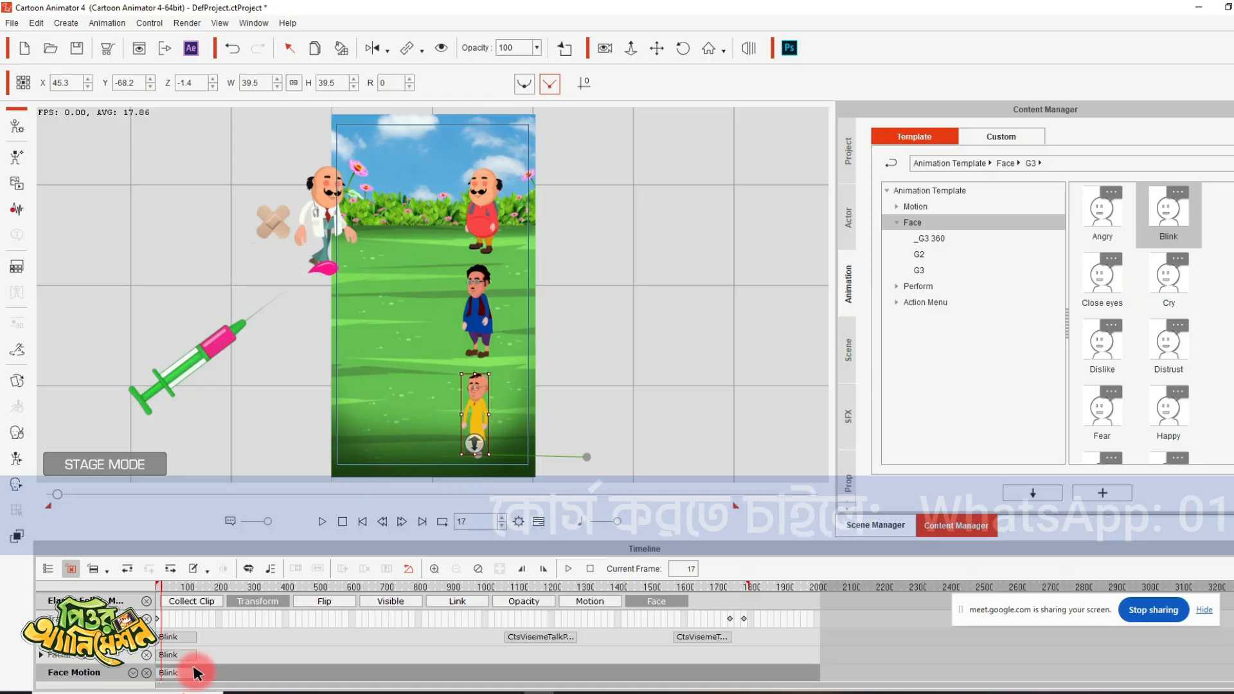
{"action": "left_click_drag", "start_coordinate": [196, 673], "coordinate": [889, 670]}
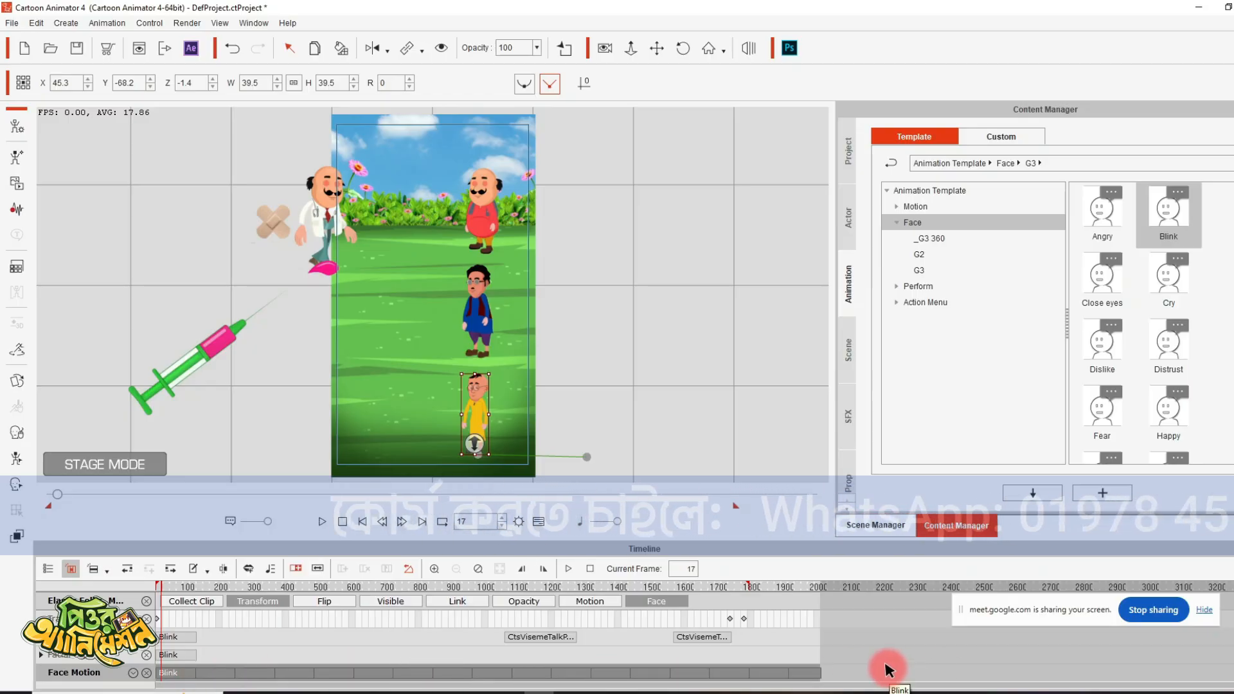
{"action": "left_click", "coordinate": [362, 523]}
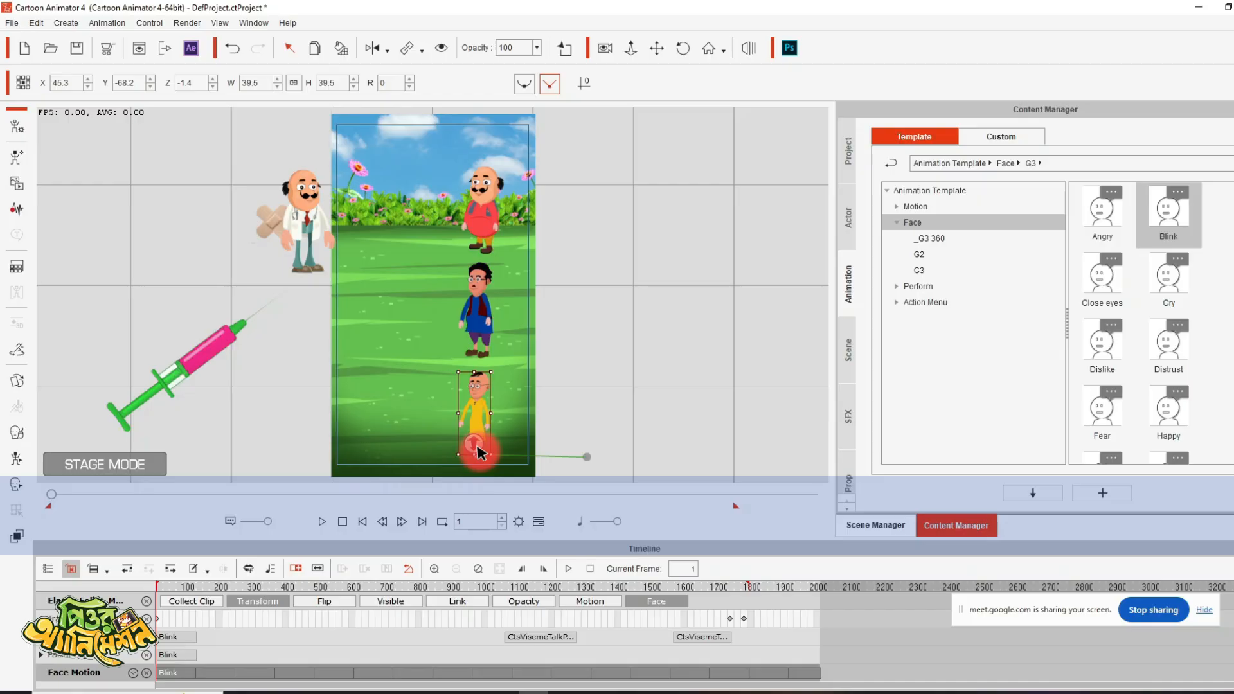
- Play the animation from the first frame to frame 1189 to check the characters' motions and blinking
{"action": "key", "text": "space"}
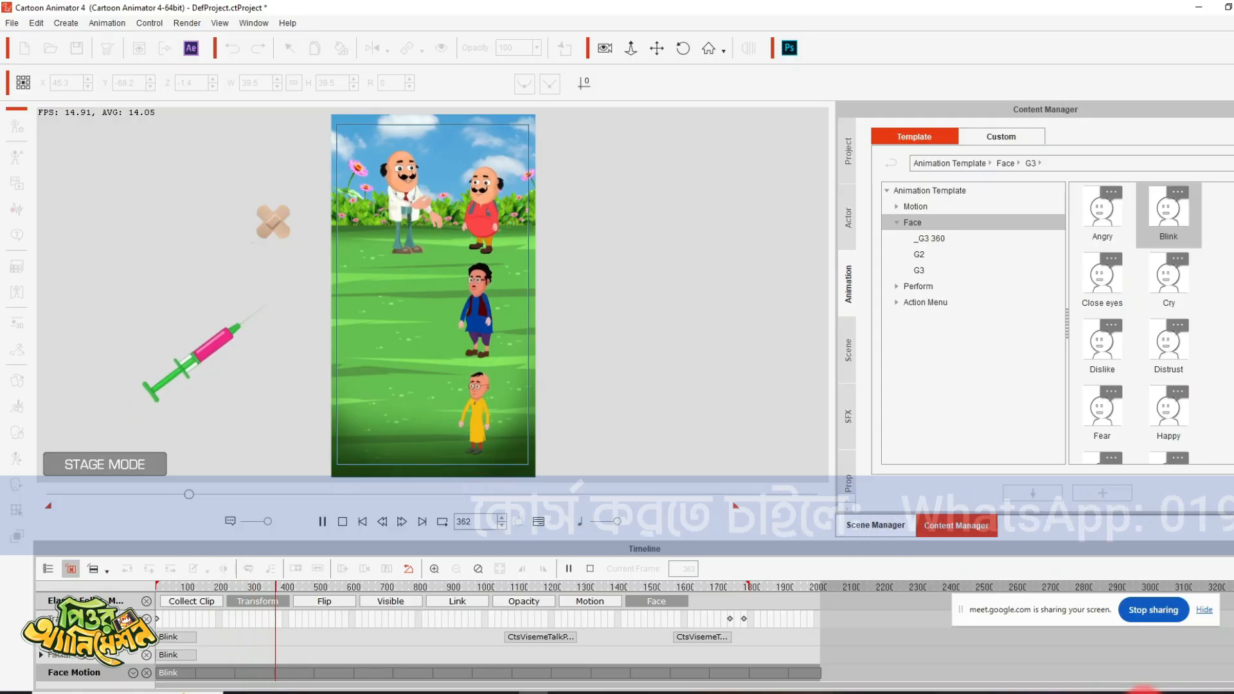
{"action": "left_click", "coordinate": [1144, 693]}
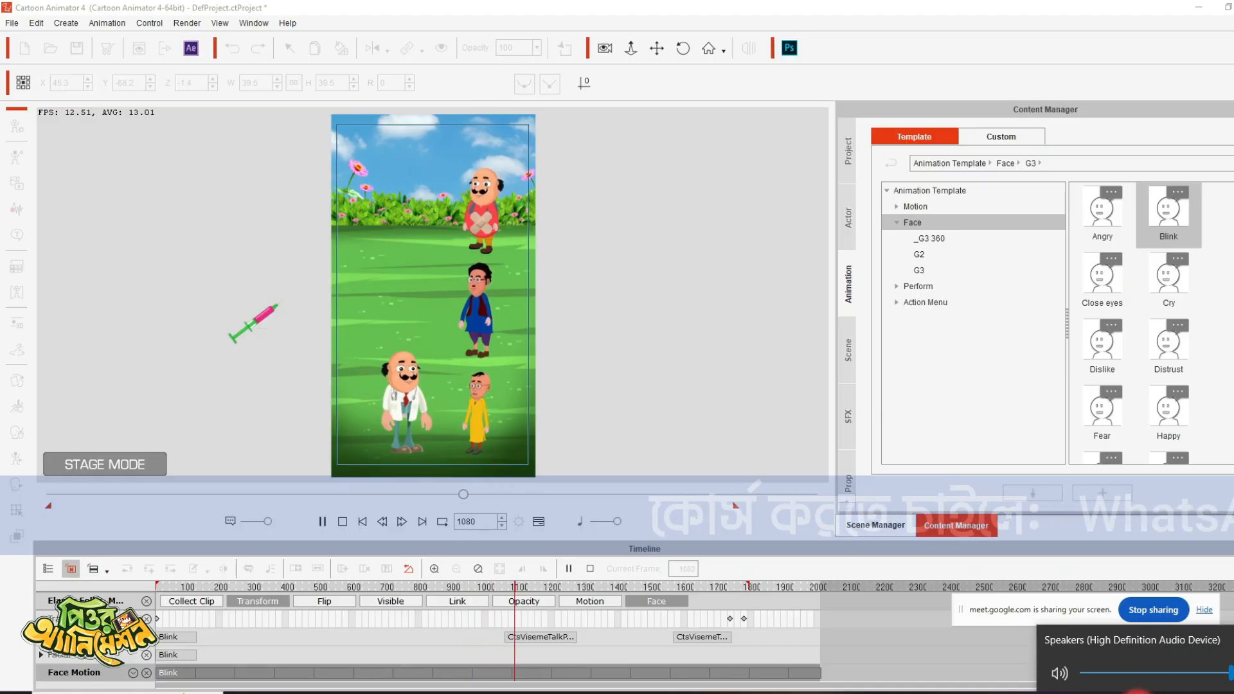
{"action": "key", "text": "space"}
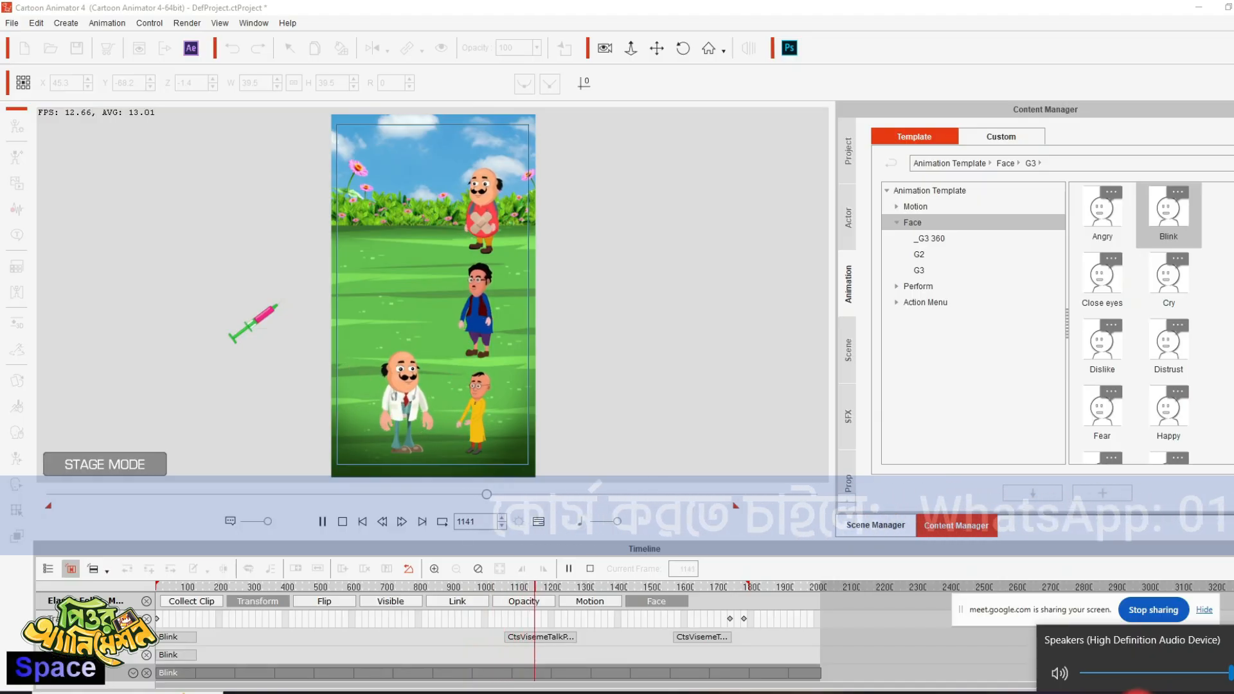
{"action": "left_click", "coordinate": [323, 522]}
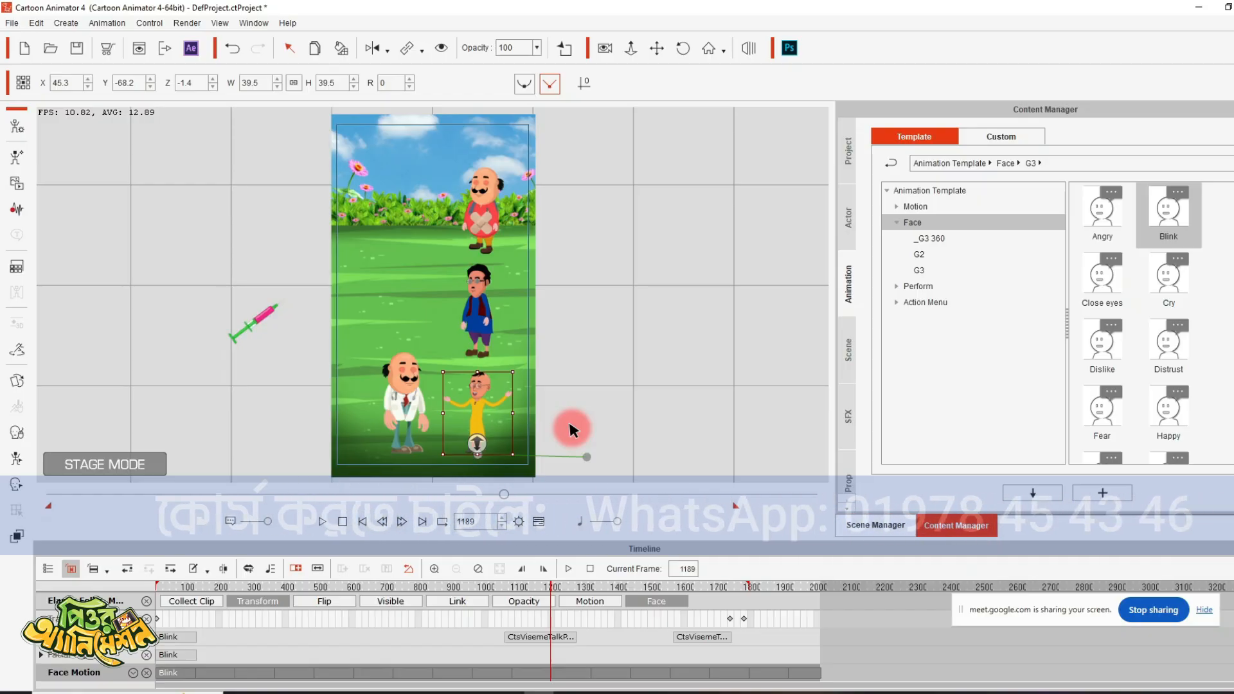
- Zoom the stage in on the blue-dressed character and play on from frame 1189 to check the face animation up close
{"action": "left_click", "coordinate": [636, 48]}
{"action": "left_click_drag", "start_coordinate": [606, 253], "coordinate": [664, 67]}
{"action": "left_click_drag", "start_coordinate": [673, 240], "coordinate": [537, 204]}
{"action": "key", "text": "space"}
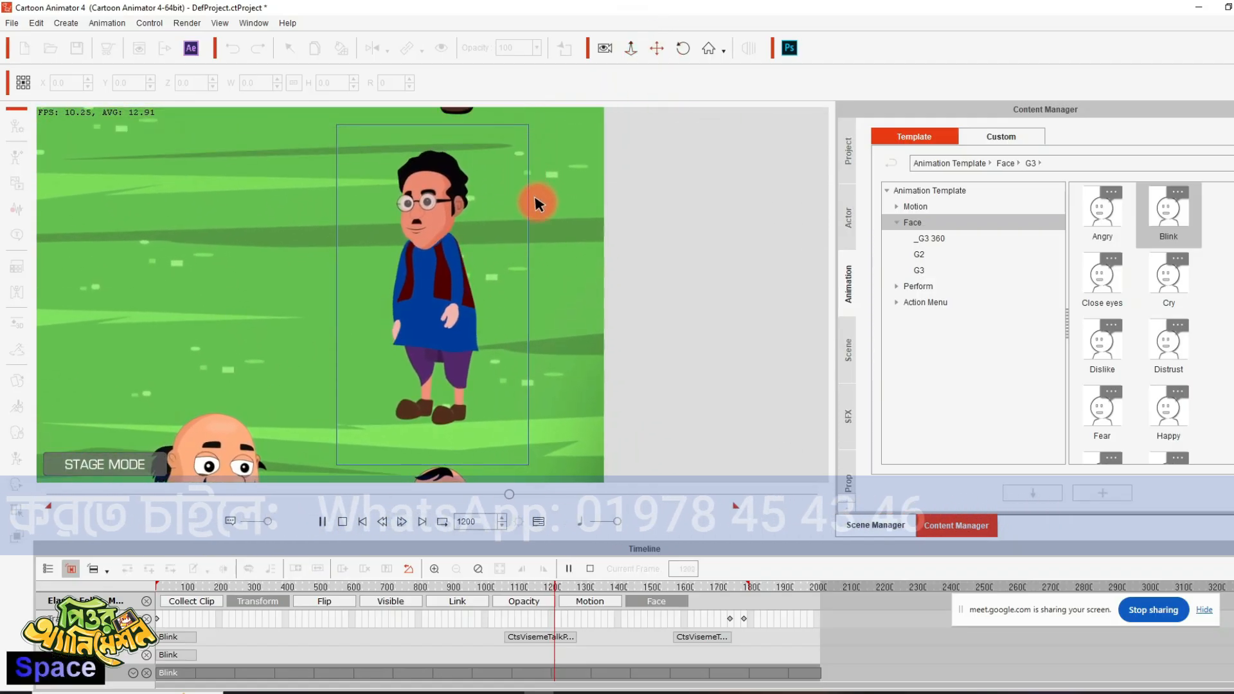
- Play on to frame 1402 to check the blue- and yellow-dressed characters and the doctor up close, and show the whole scene
{"action": "left_click", "coordinate": [656, 50]}
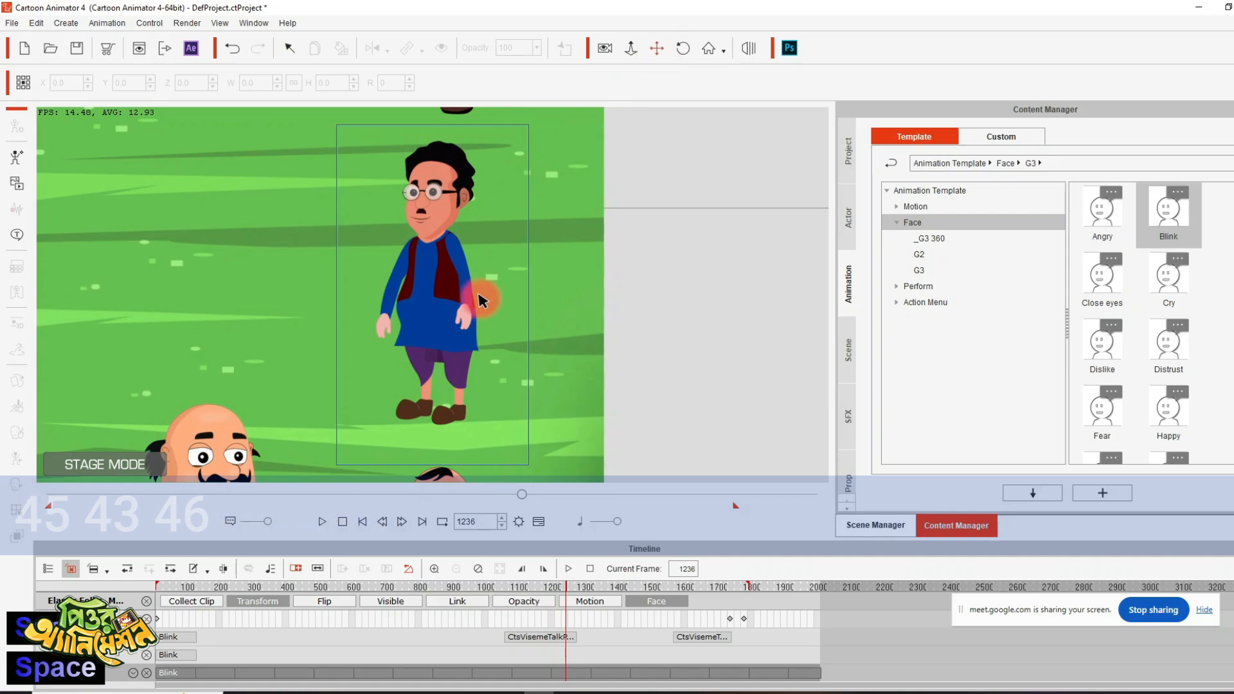
{"action": "key", "text": "space"}
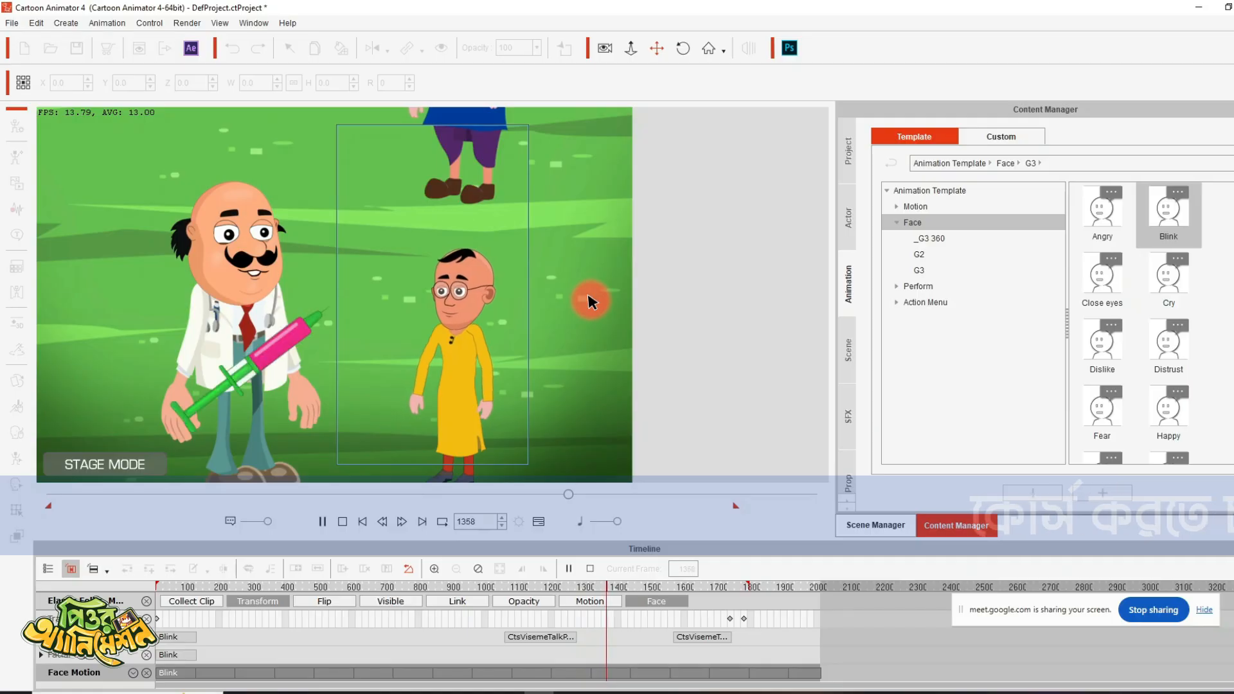
{"action": "key", "text": "space"}
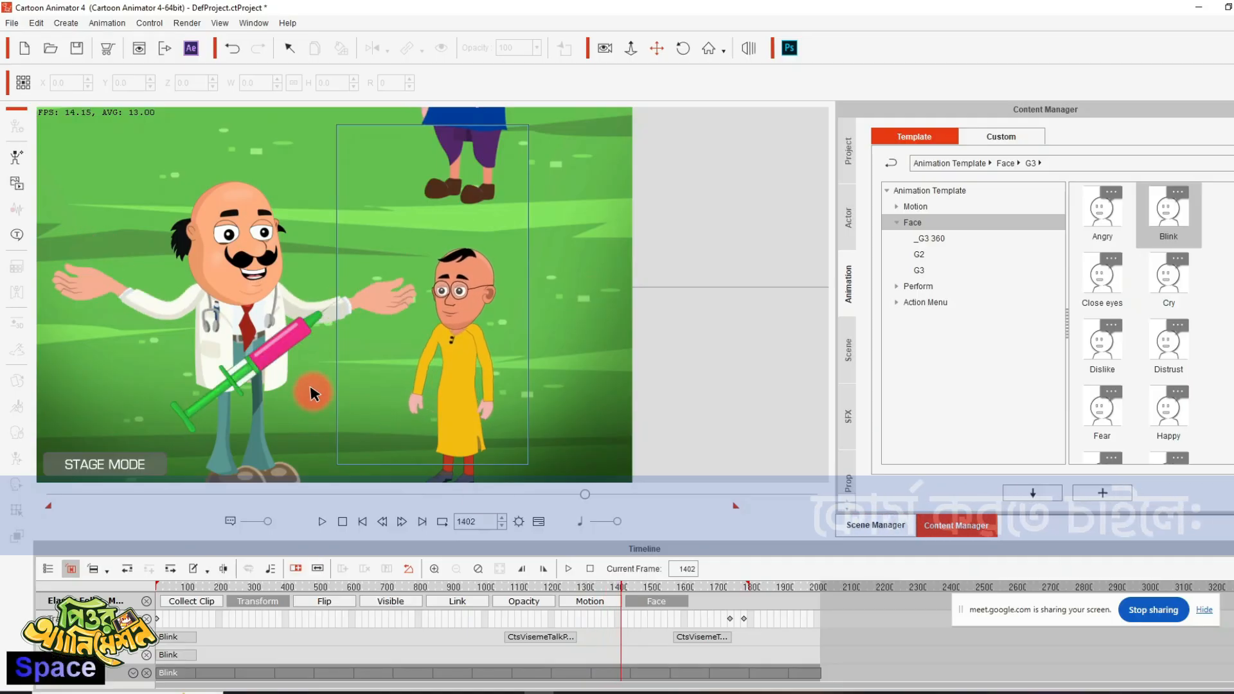
{"action": "left_click", "coordinate": [278, 349]}
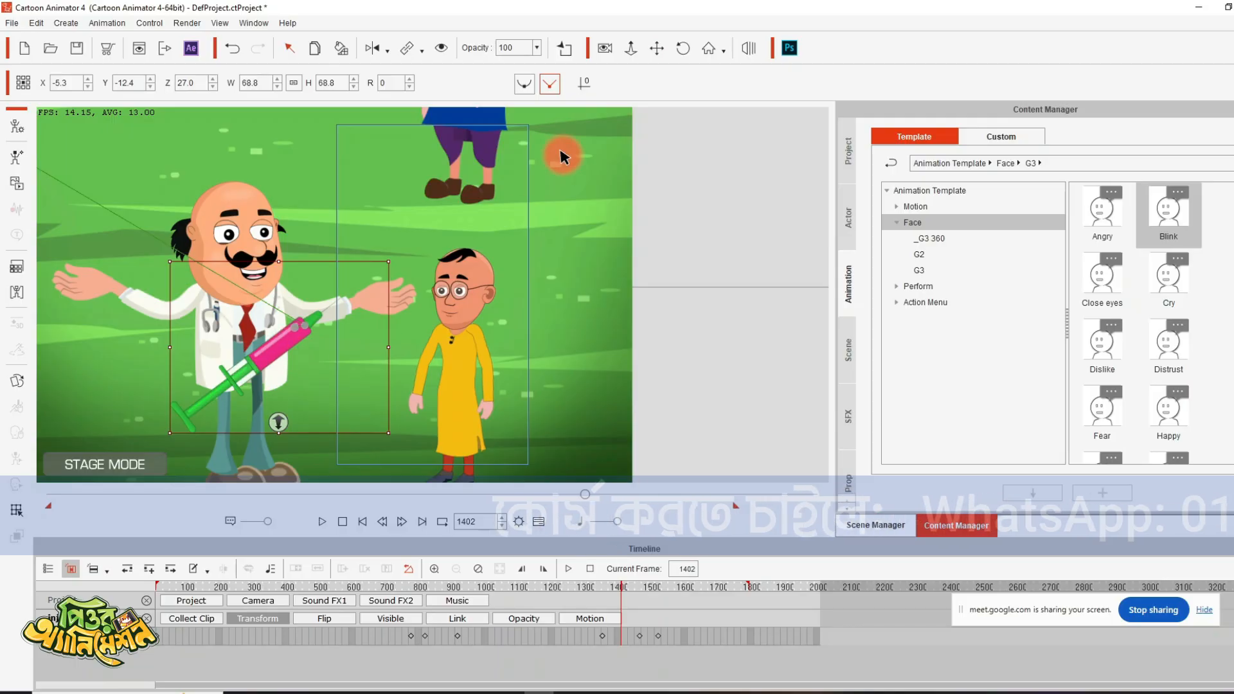
{"action": "left_click", "coordinate": [632, 48]}
{"action": "left_click_drag", "start_coordinate": [669, 182], "coordinate": [629, 281]}
{"action": "left_click", "coordinate": [656, 48]}
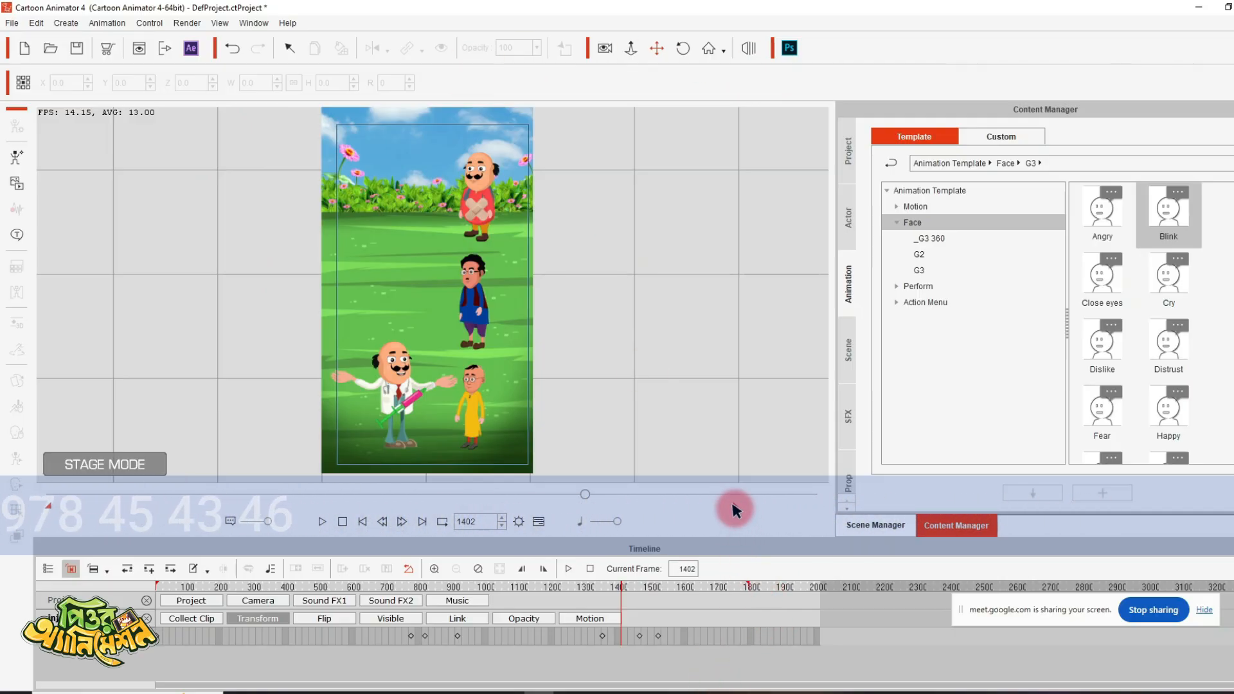
- Render the animation as a WMV video at 1080 × 1920 and save it as 14 in the 14 folder
{"action": "left_click", "coordinate": [187, 23]}
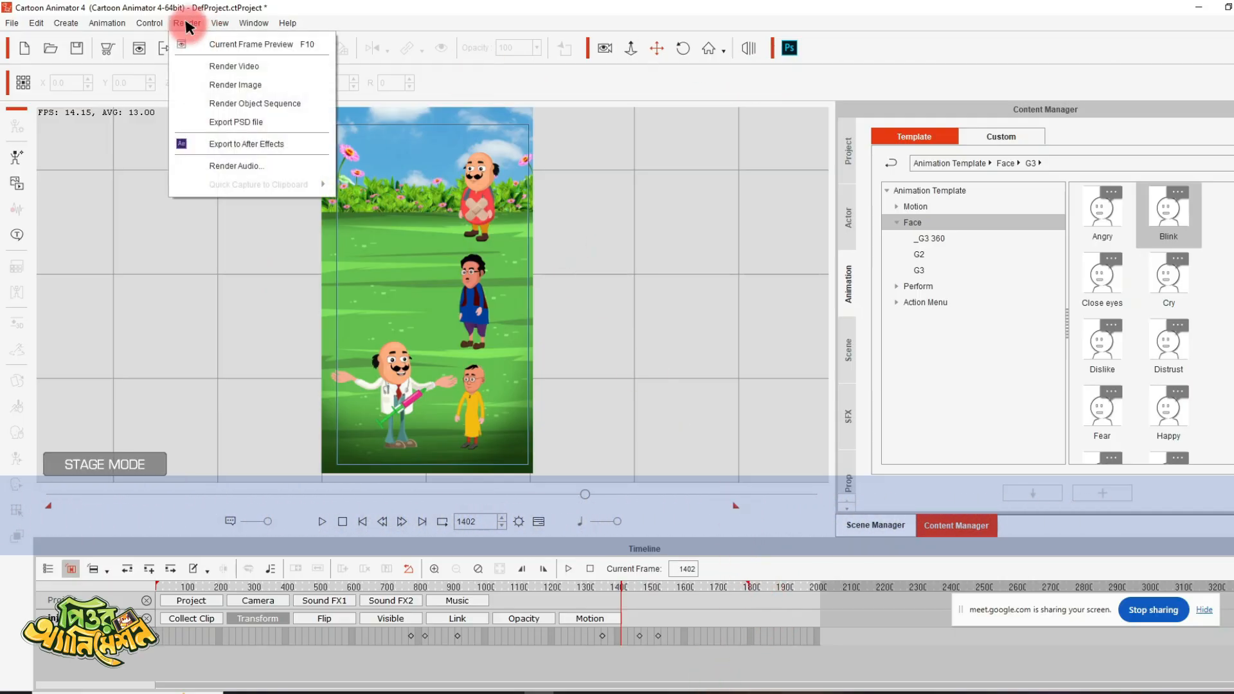
{"action": "left_click", "coordinate": [230, 63]}
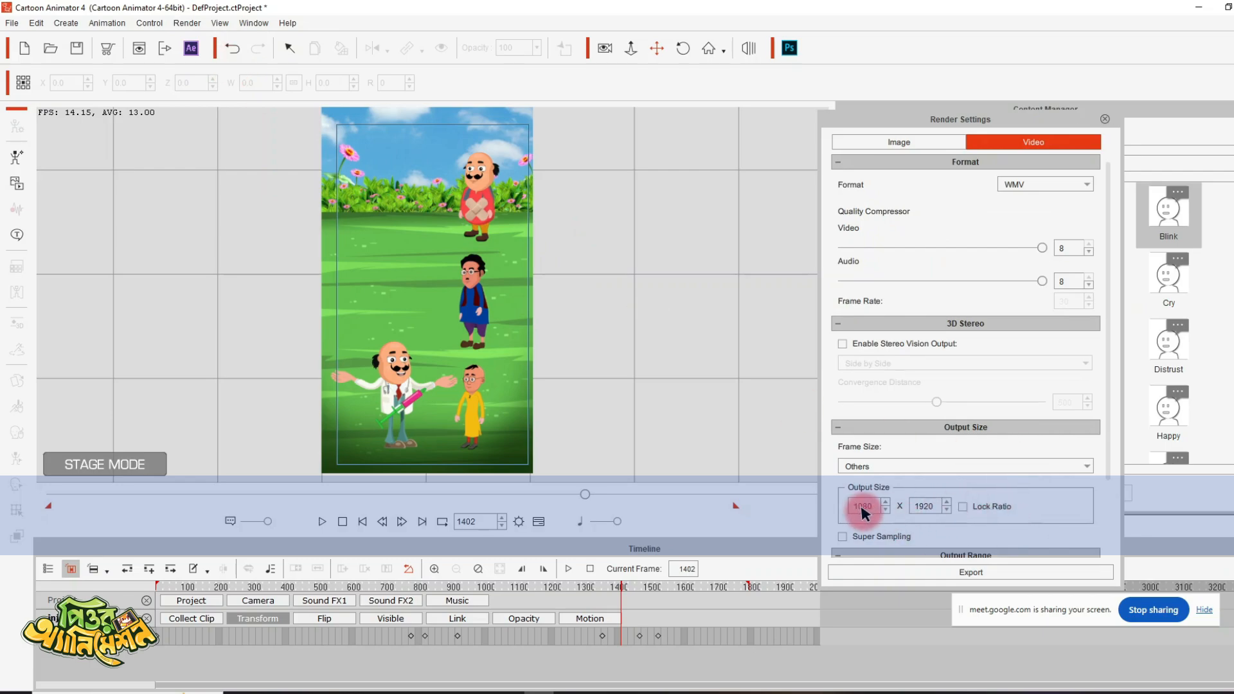
{"action": "left_click", "coordinate": [978, 572]}
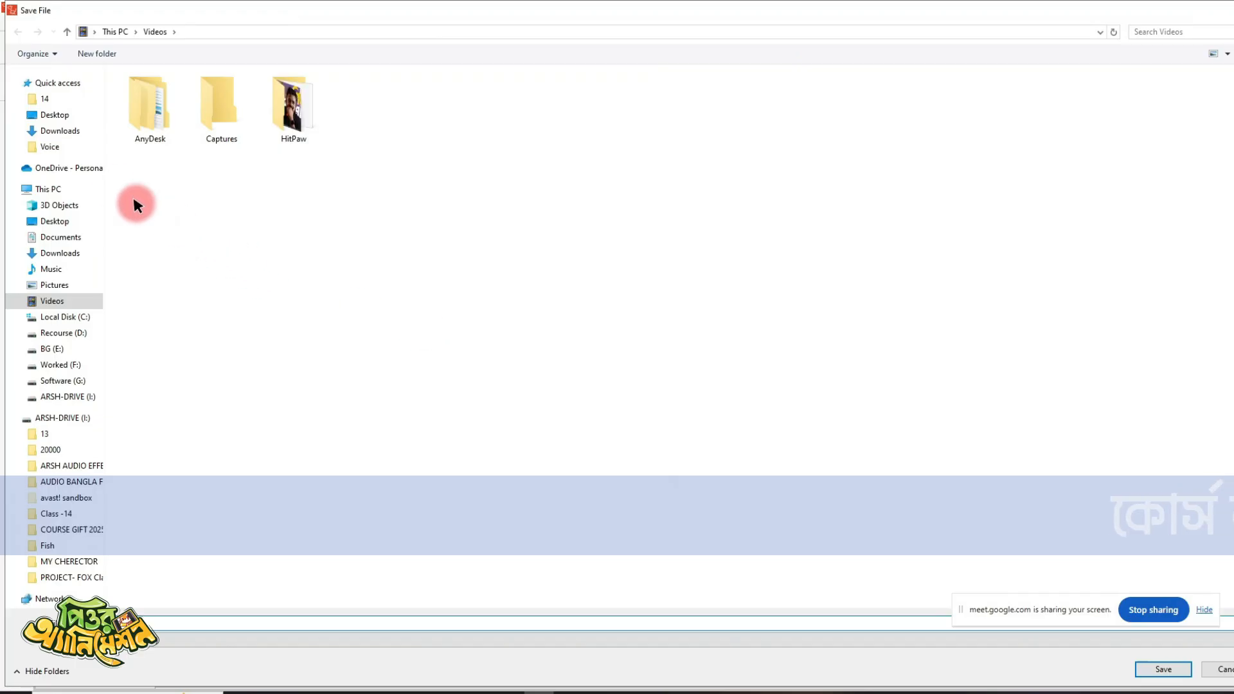
{"action": "left_click", "coordinate": [45, 98]}
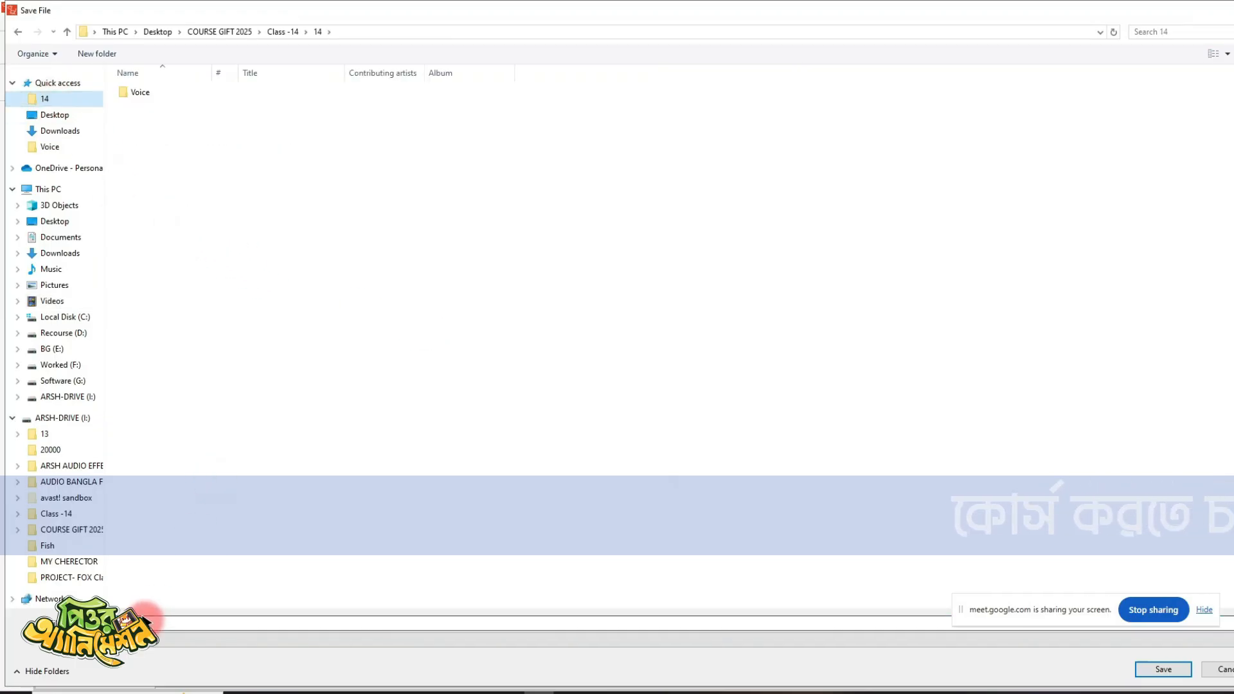
{"action": "left_click", "coordinate": [146, 620]}
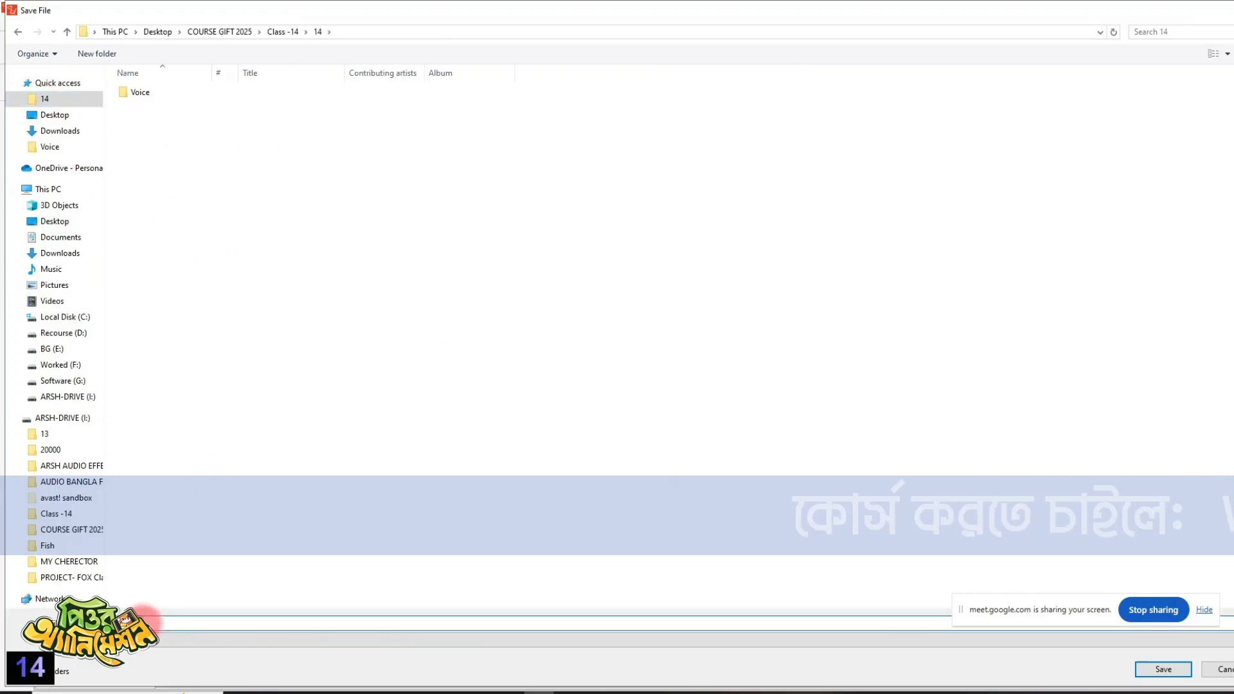
{"action": "left_click", "coordinate": [1158, 669]}
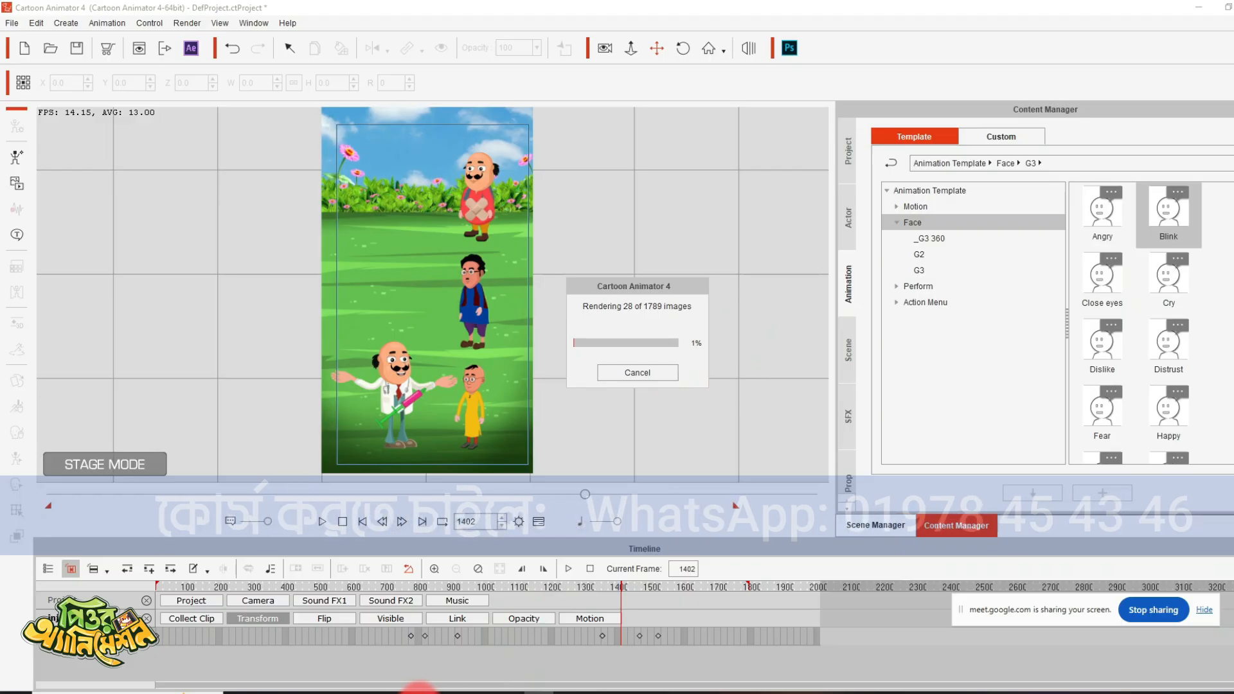
{"action": "mouse_move", "coordinate": [333, 691]}
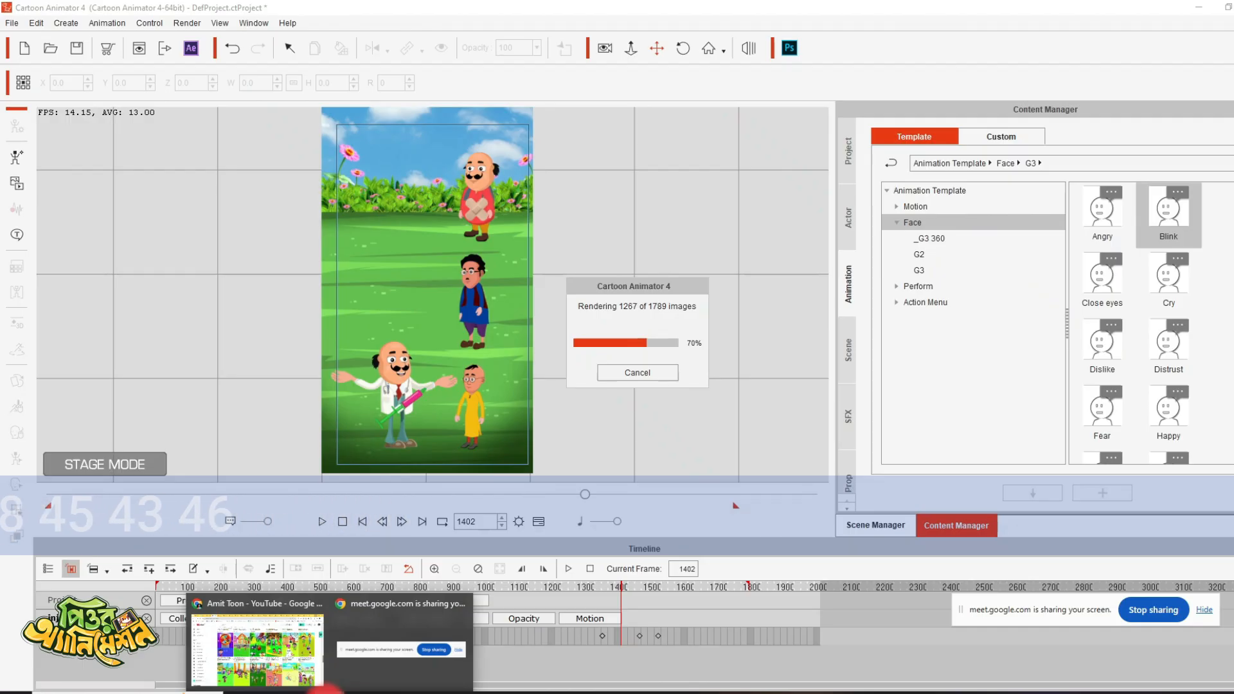
{"action": "left_click", "coordinate": [326, 693]}
{"action": "left_click", "coordinate": [326, 693]}
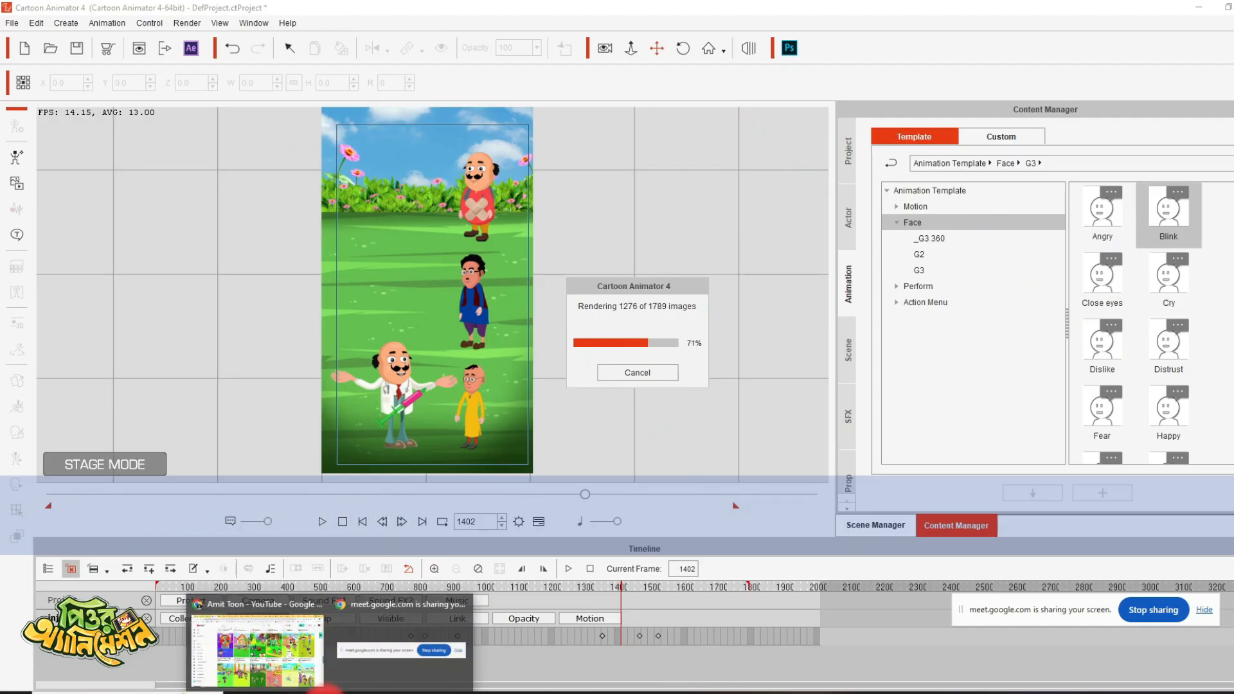
{"action": "left_click", "coordinate": [276, 652]}
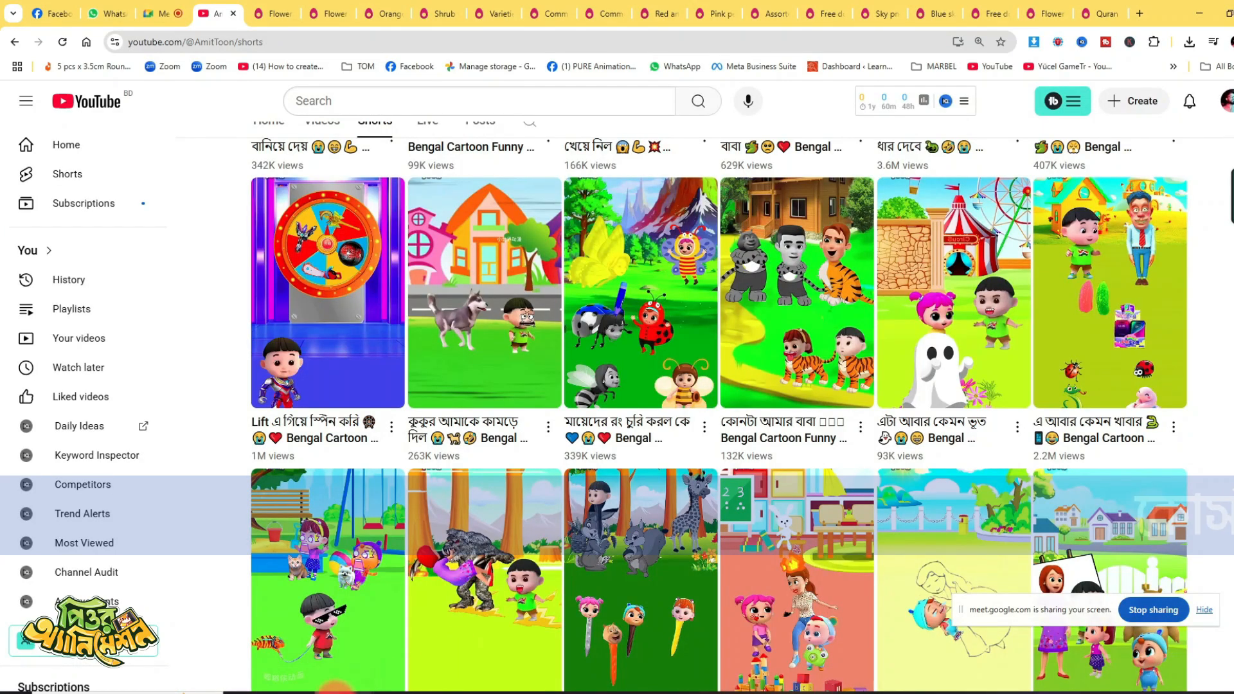
{"action": "left_click", "coordinate": [334, 692]}
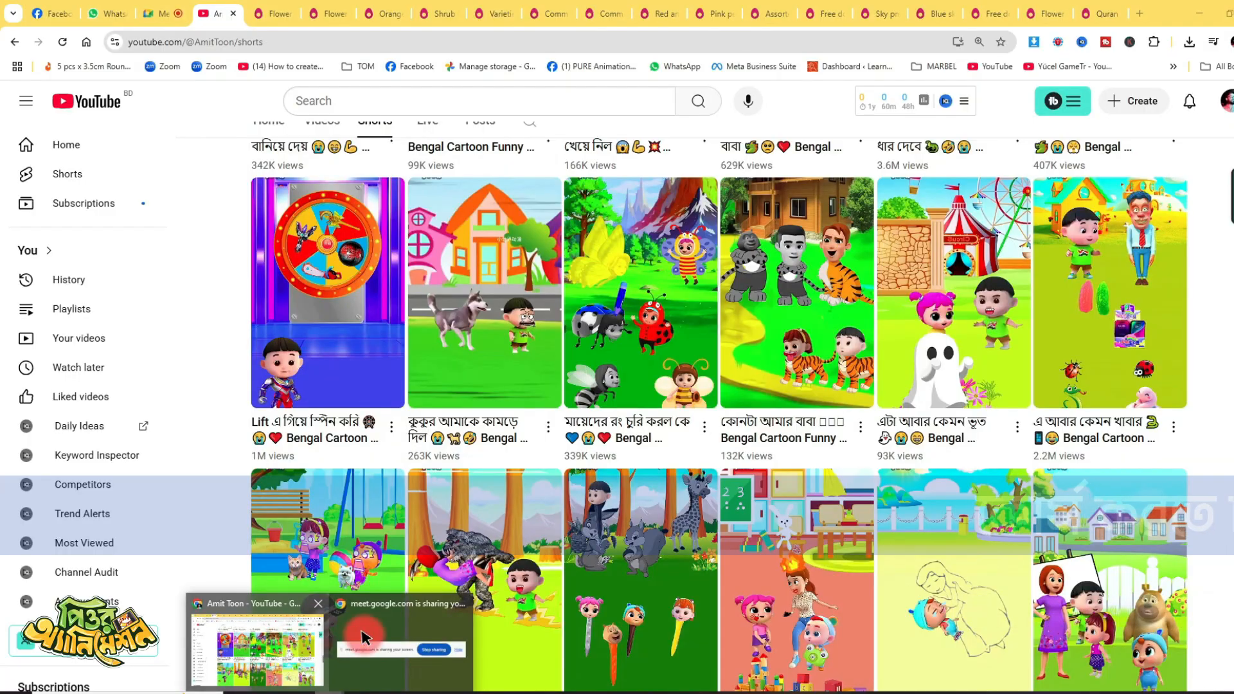
{"action": "mouse_move", "coordinate": [438, 611]}
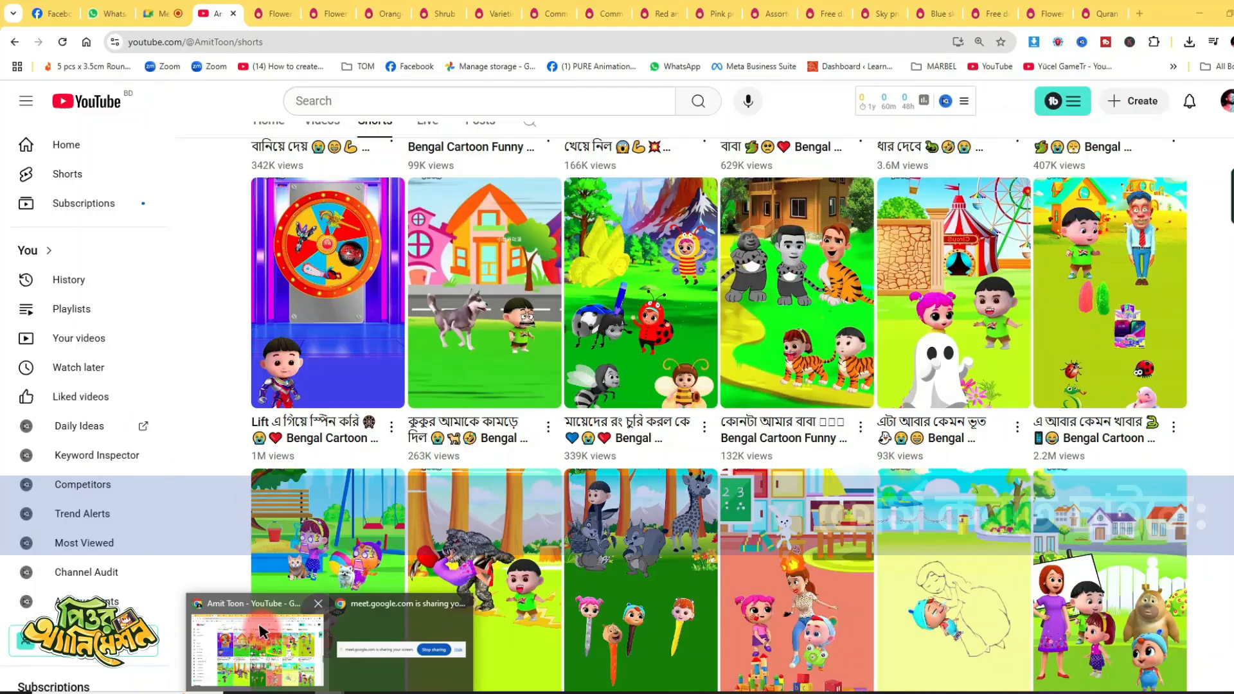
{"action": "left_click", "coordinate": [257, 636]}
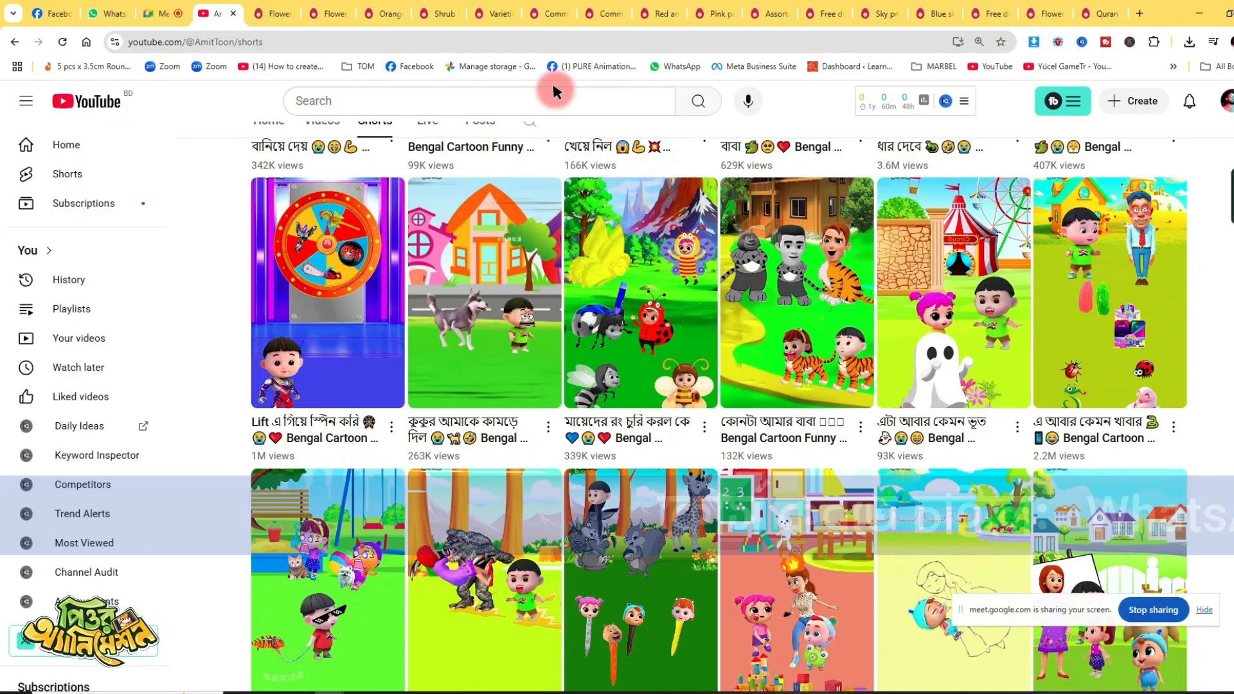
{"action": "left_click", "coordinate": [157, 14]}
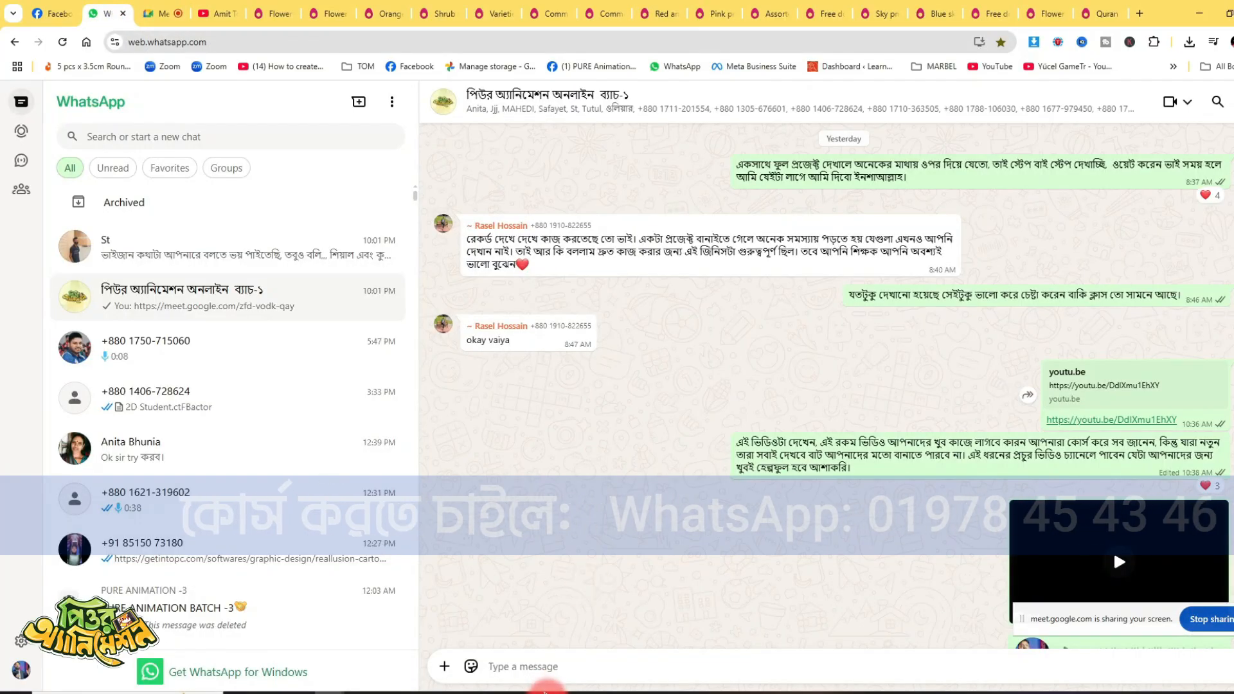
{"action": "left_click", "coordinate": [1199, 12]}
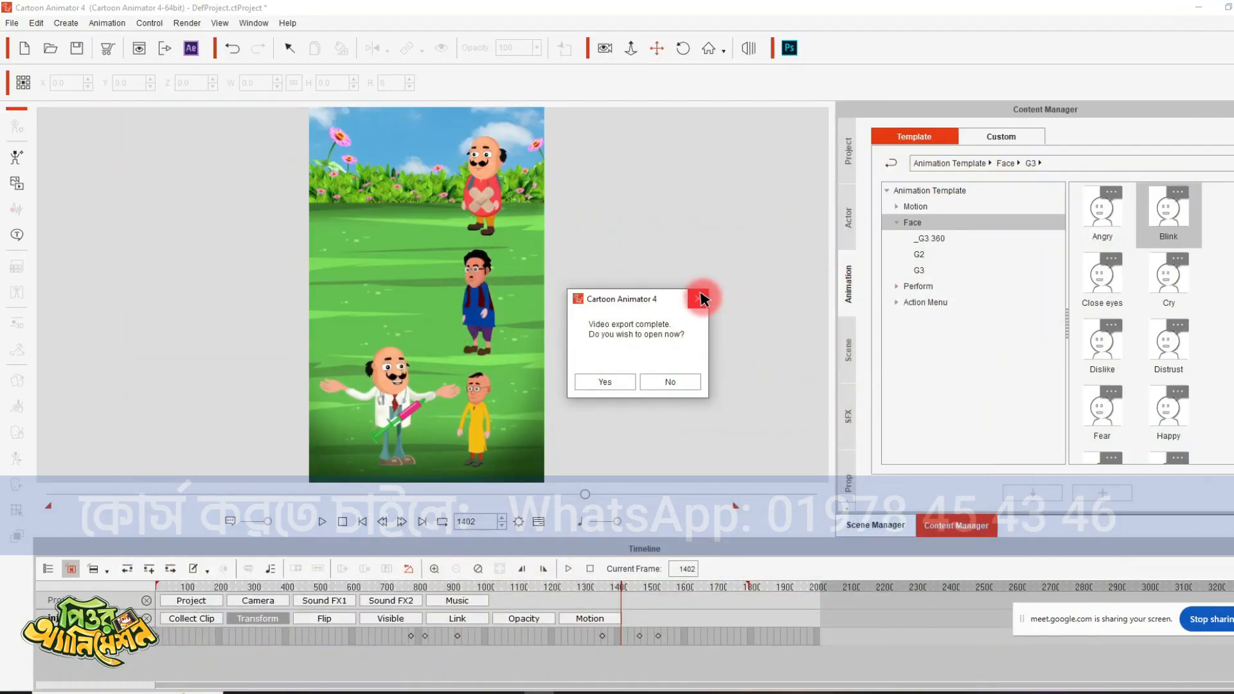
- Dismiss the export prompt without opening the video, minimize the open windows and close the Downloads folder window
{"action": "left_click", "coordinate": [704, 299]}
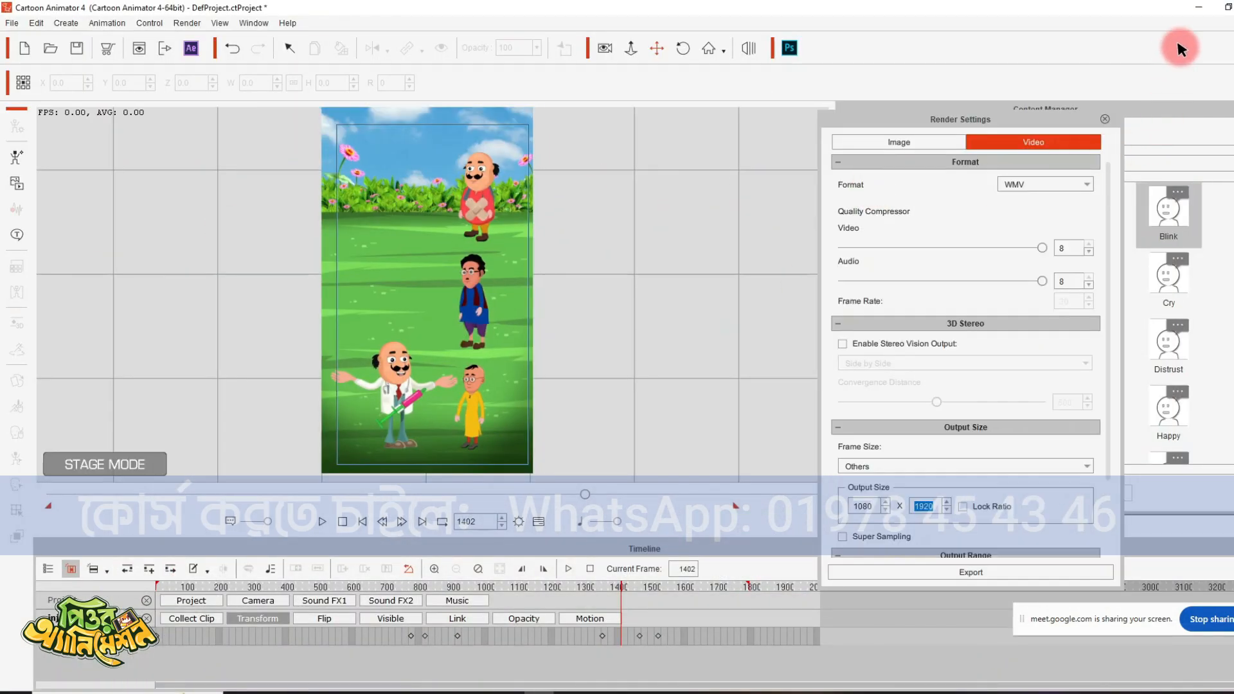
{"action": "left_click", "coordinate": [1201, 8]}
{"action": "left_click", "coordinate": [1201, 8]}
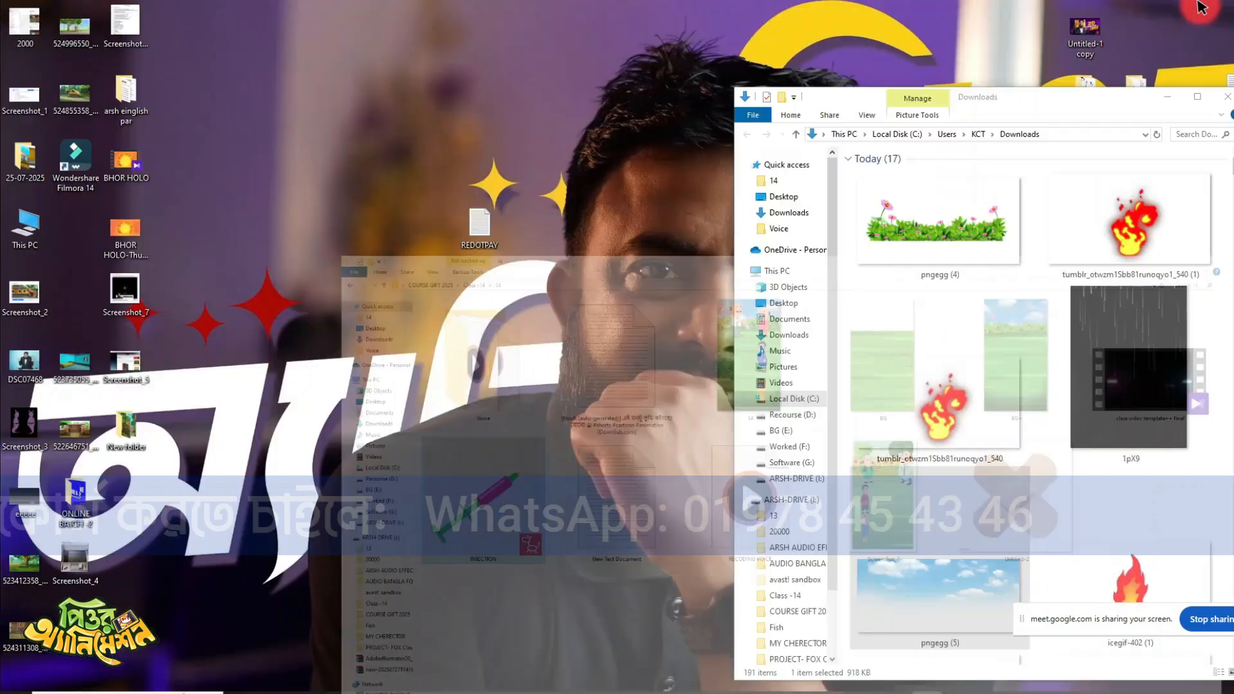
{"action": "left_click", "coordinate": [1222, 97]}
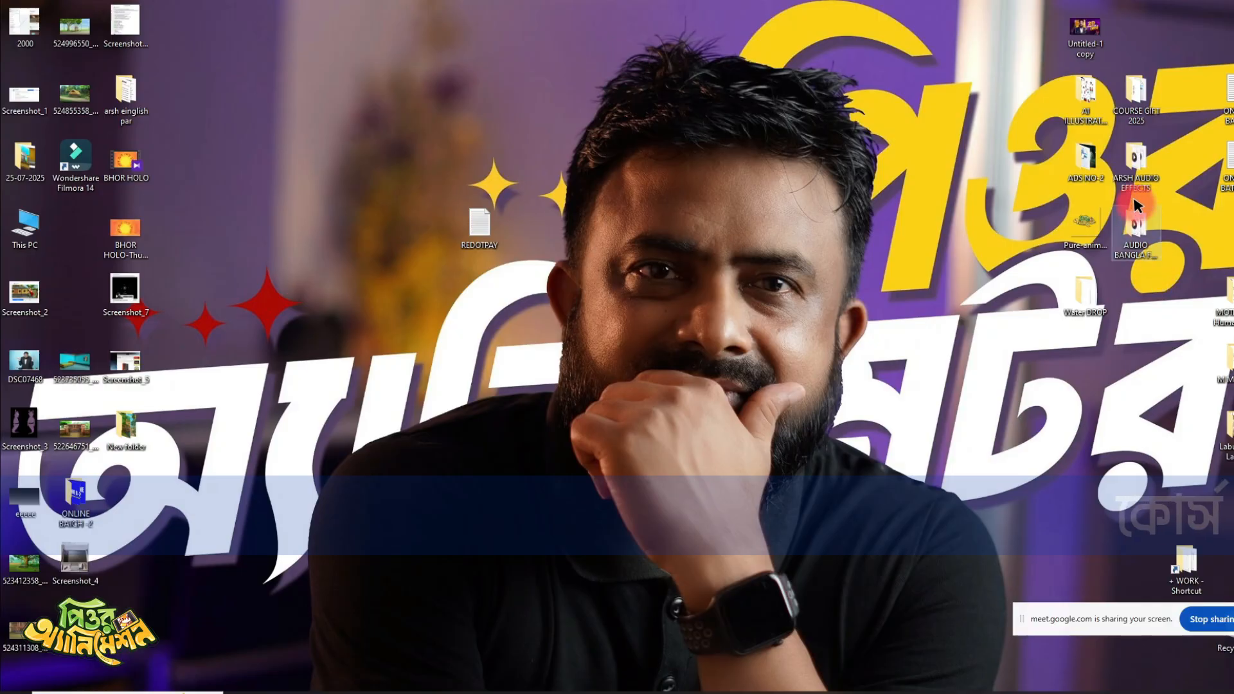
- Open the COURSE GIFT 2025 folder on the desktop in a maximized window and go into Class -14 and its 14 subfolder
{"action": "double_click", "coordinate": [1136, 103]}
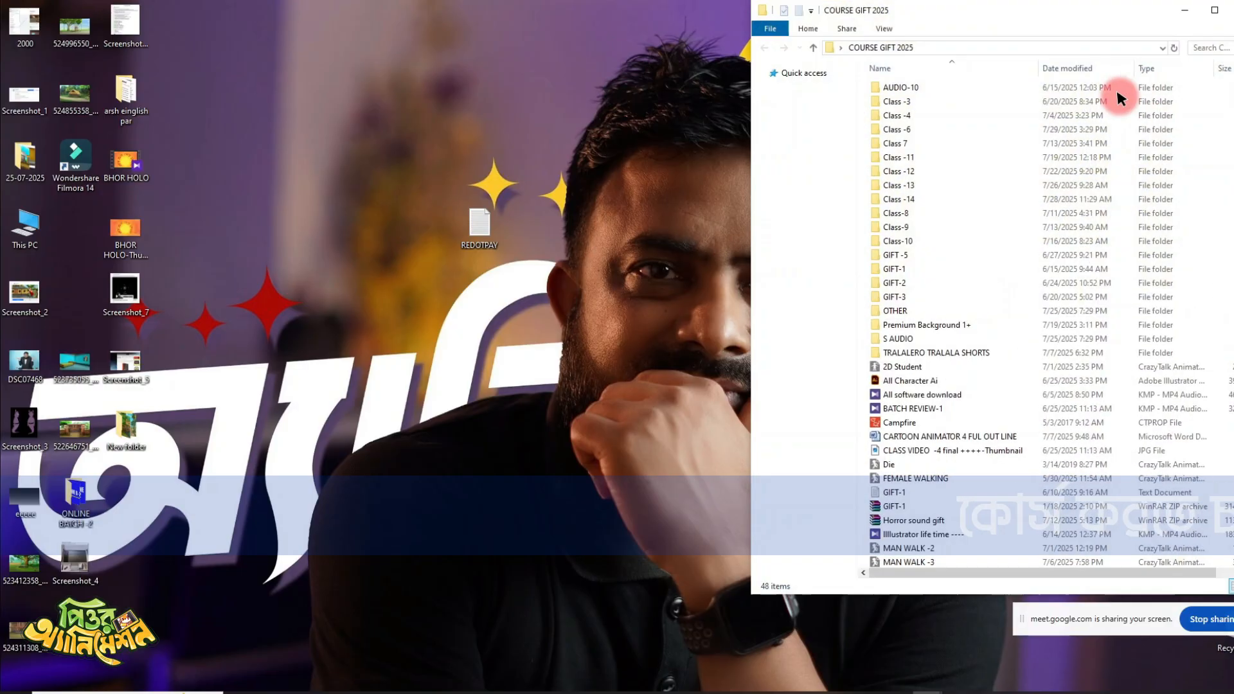
{"action": "left_click", "coordinate": [1197, 14]}
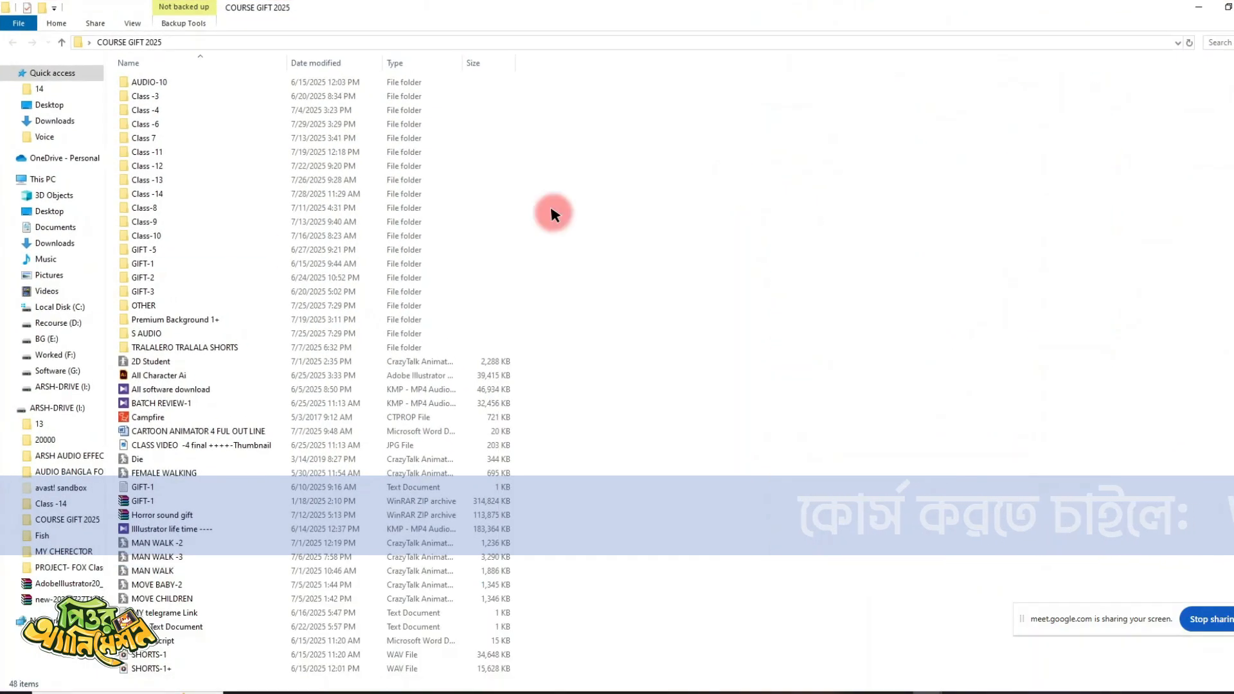
{"action": "left_click", "coordinate": [160, 195]}
{"action": "double_click", "coordinate": [161, 194]}
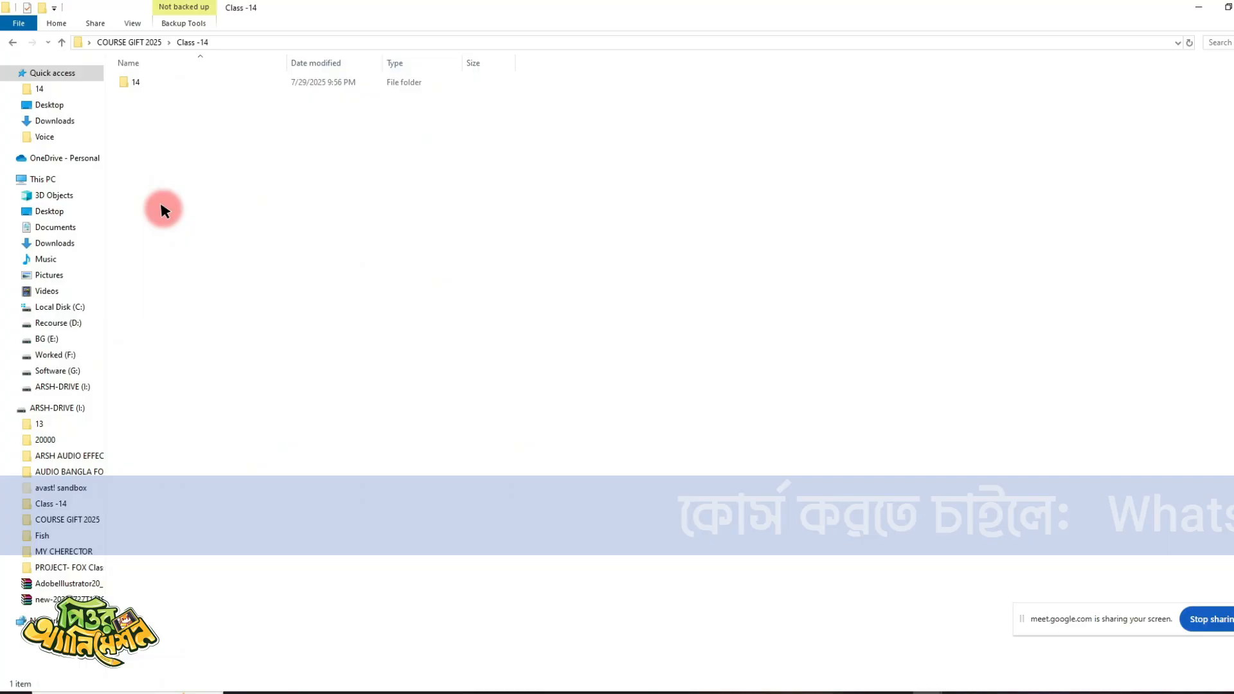
{"action": "double_click", "coordinate": [135, 82]}
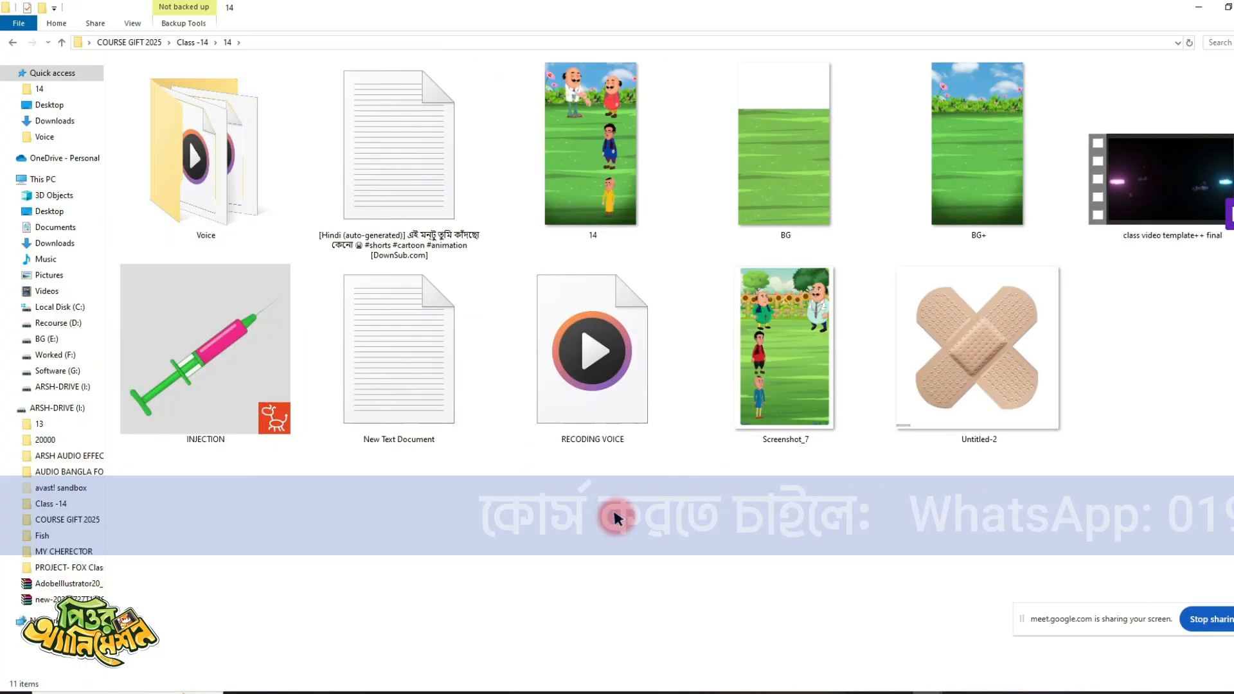
- Play the exported video 14 in full screen to check it, pause it and close the player
{"action": "left_click", "coordinate": [575, 196]}
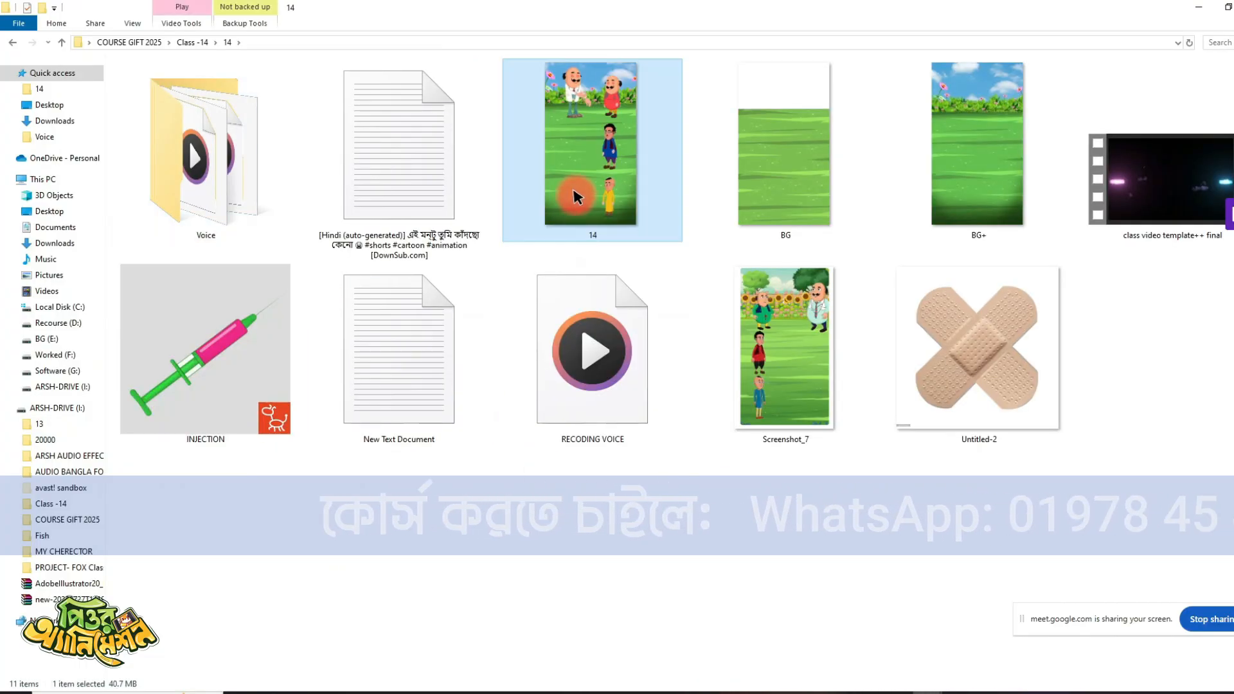
{"action": "double_click", "coordinate": [575, 196]}
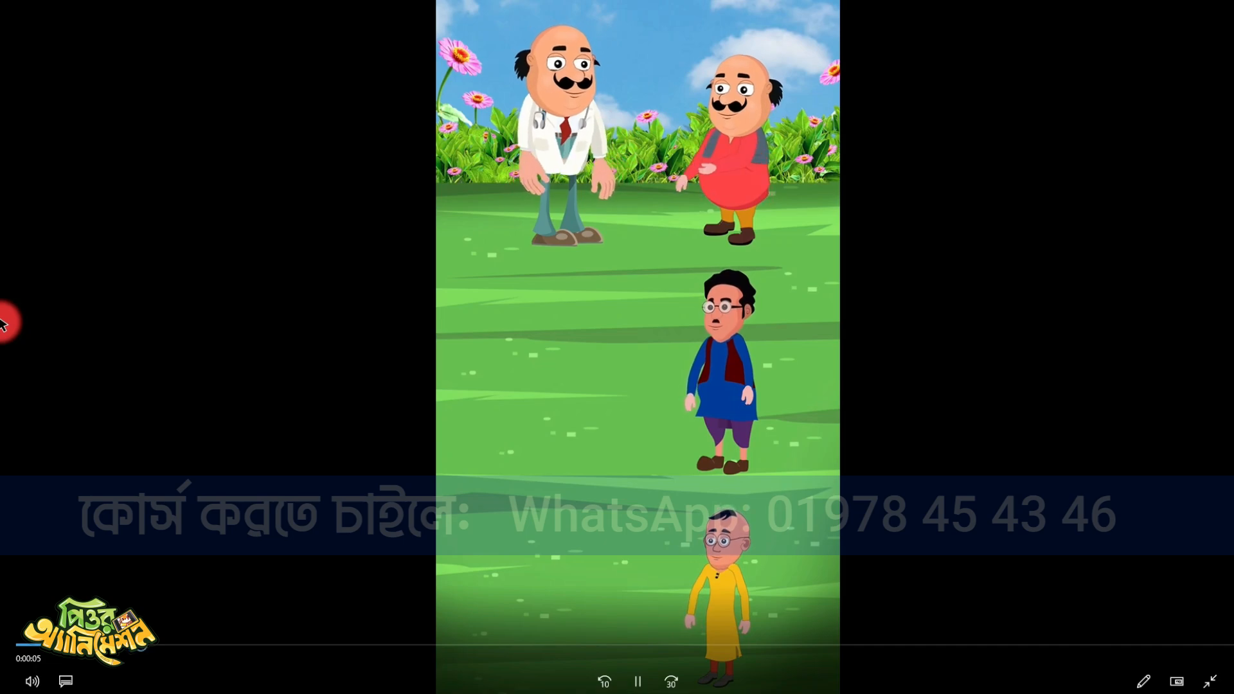
{"action": "key", "text": "space"}
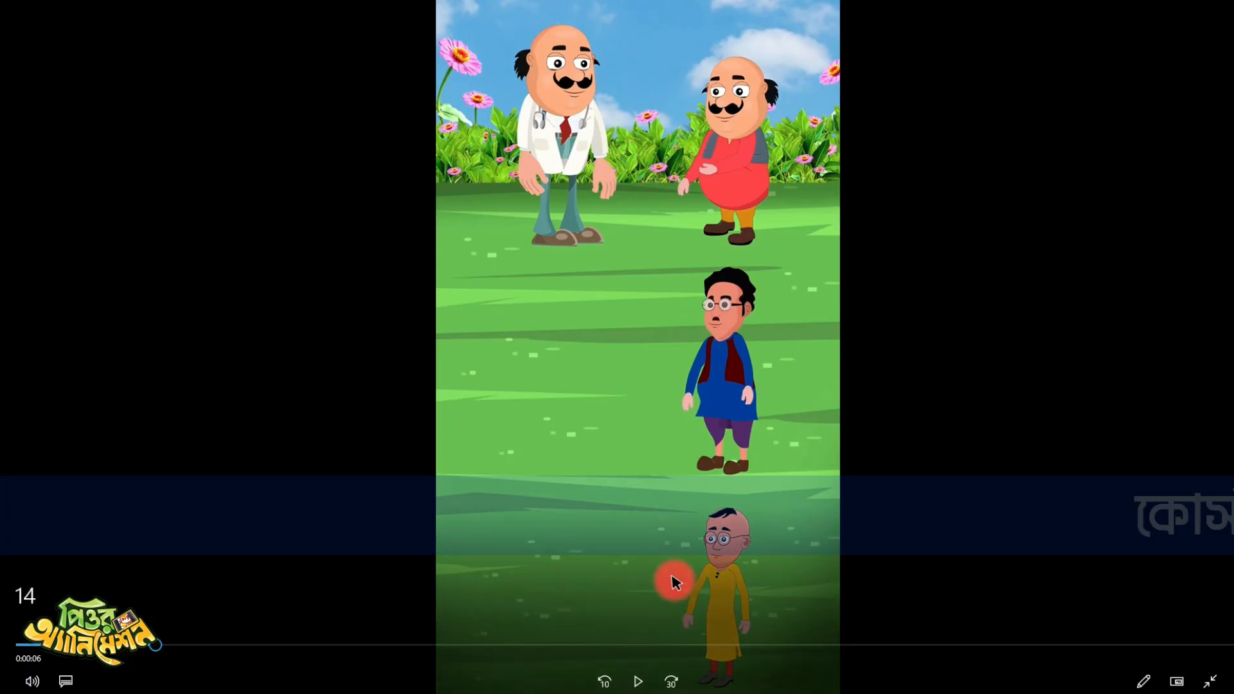
{"action": "left_click", "coordinate": [639, 678]}
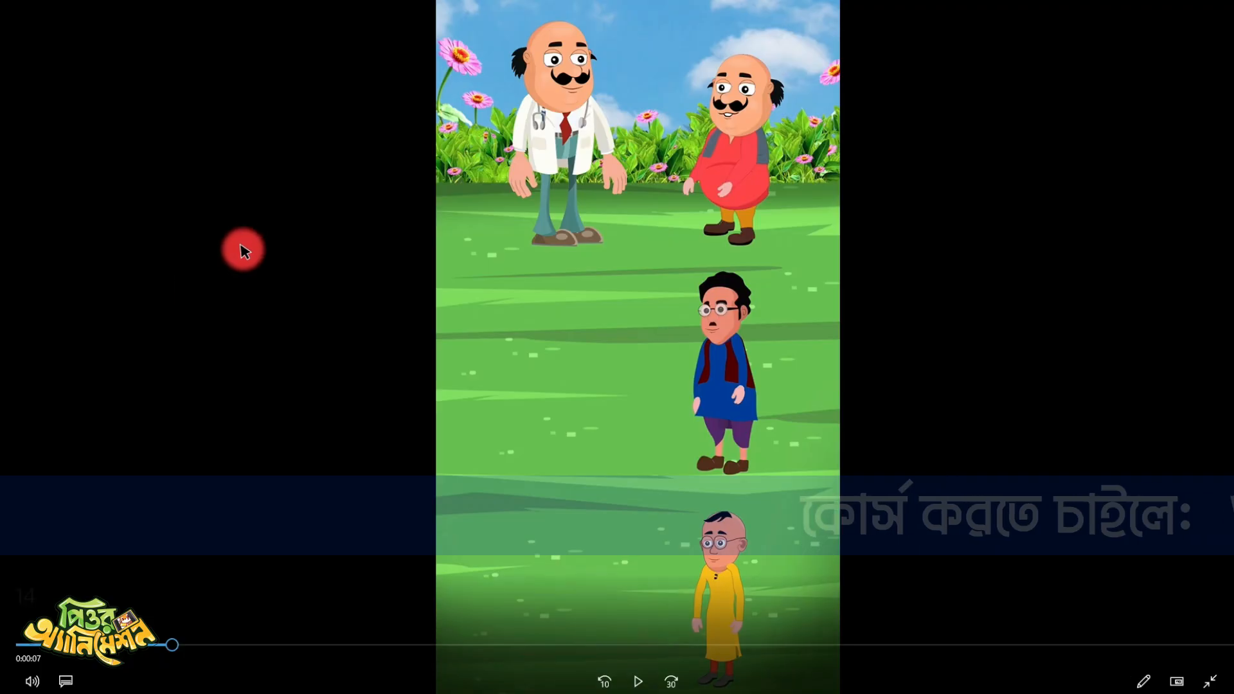
{"action": "left_click", "coordinate": [1209, 674]}
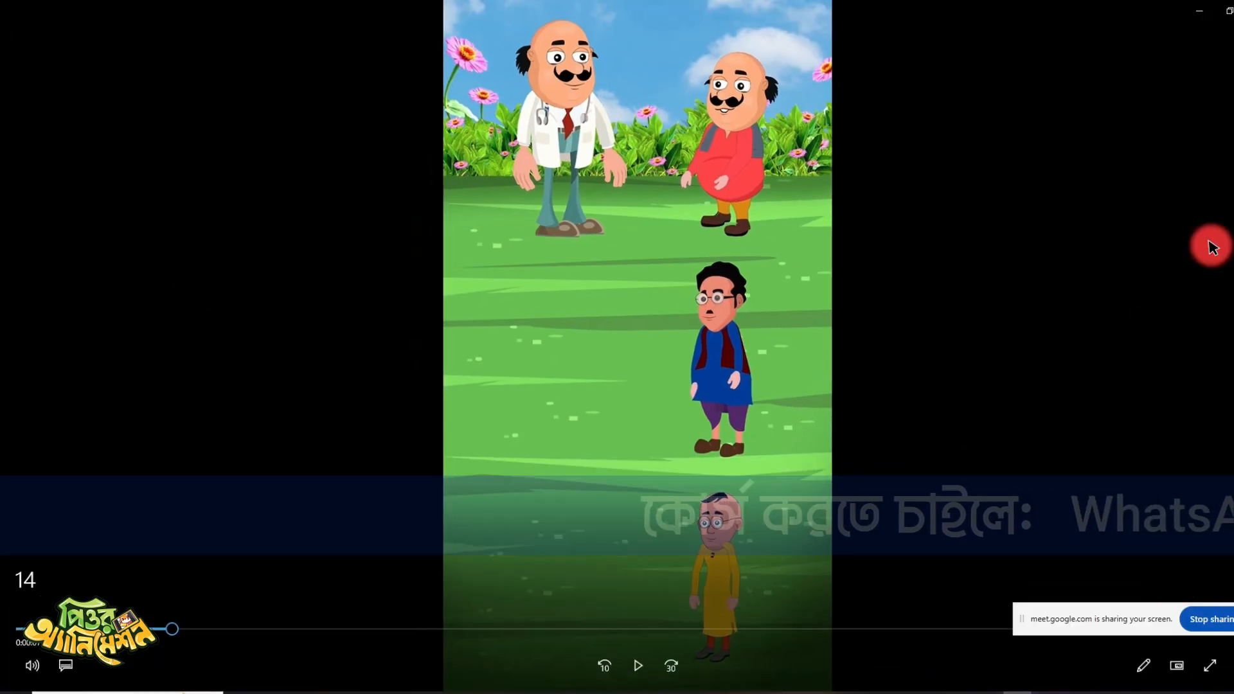
{"action": "left_click", "coordinate": [1233, 8]}
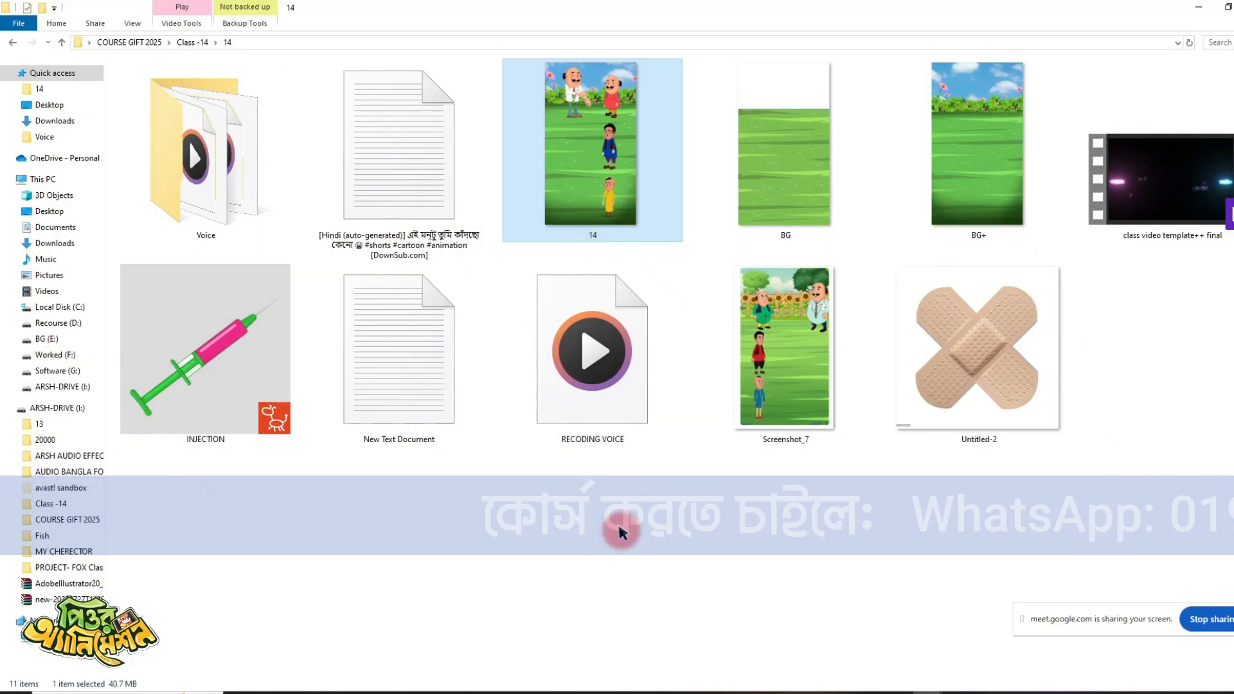
- Switch to Wondershare Filmora and minimize the empty Untitled project editor to reach the project start window
{"action": "left_click", "coordinate": [634, 448]}
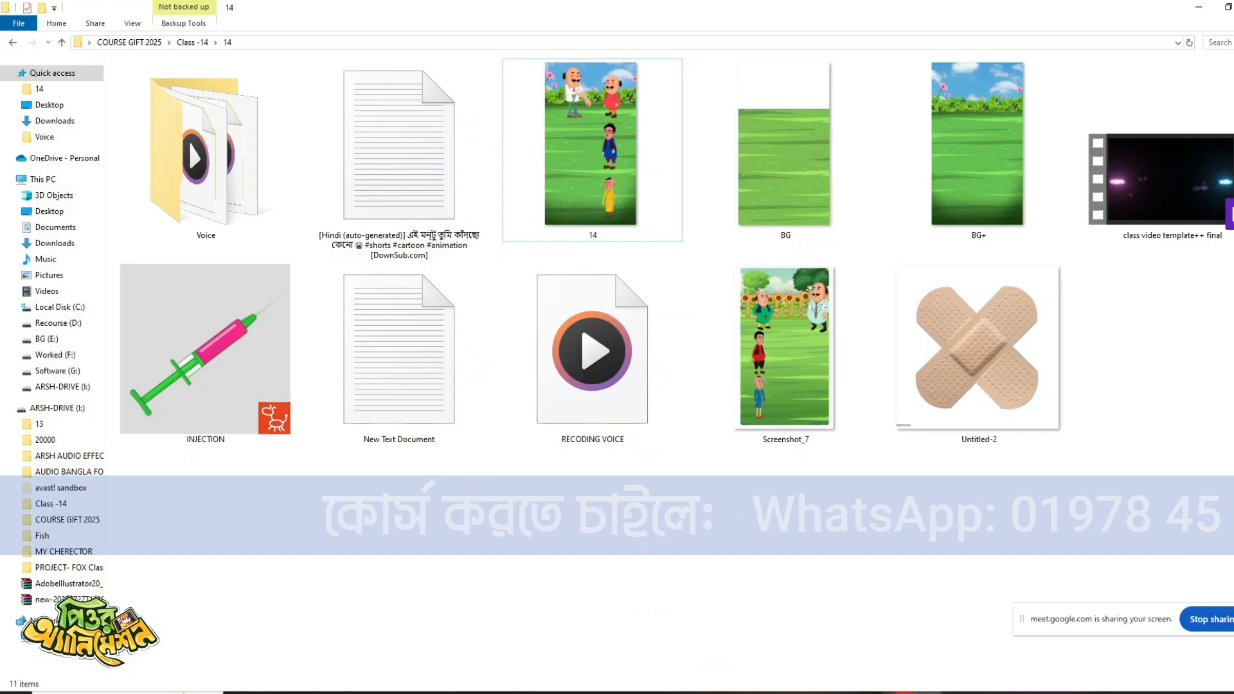
{"action": "left_click", "coordinate": [896, 693]}
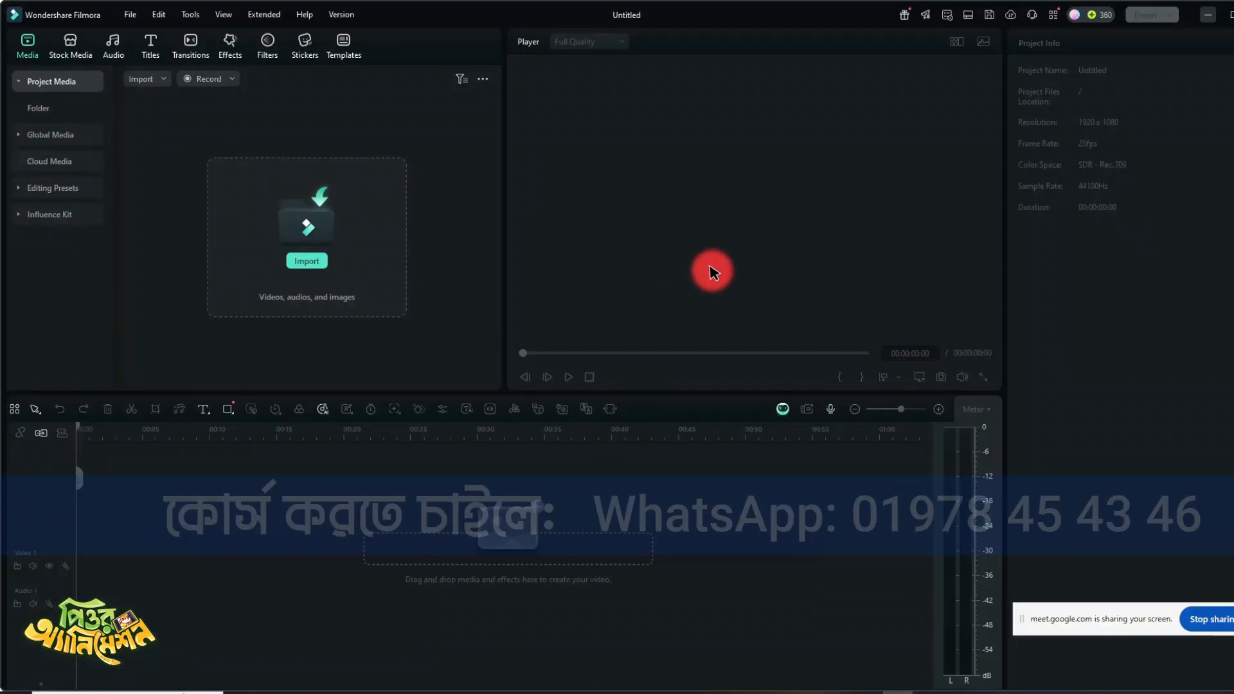
{"action": "left_click", "coordinate": [1208, 15]}
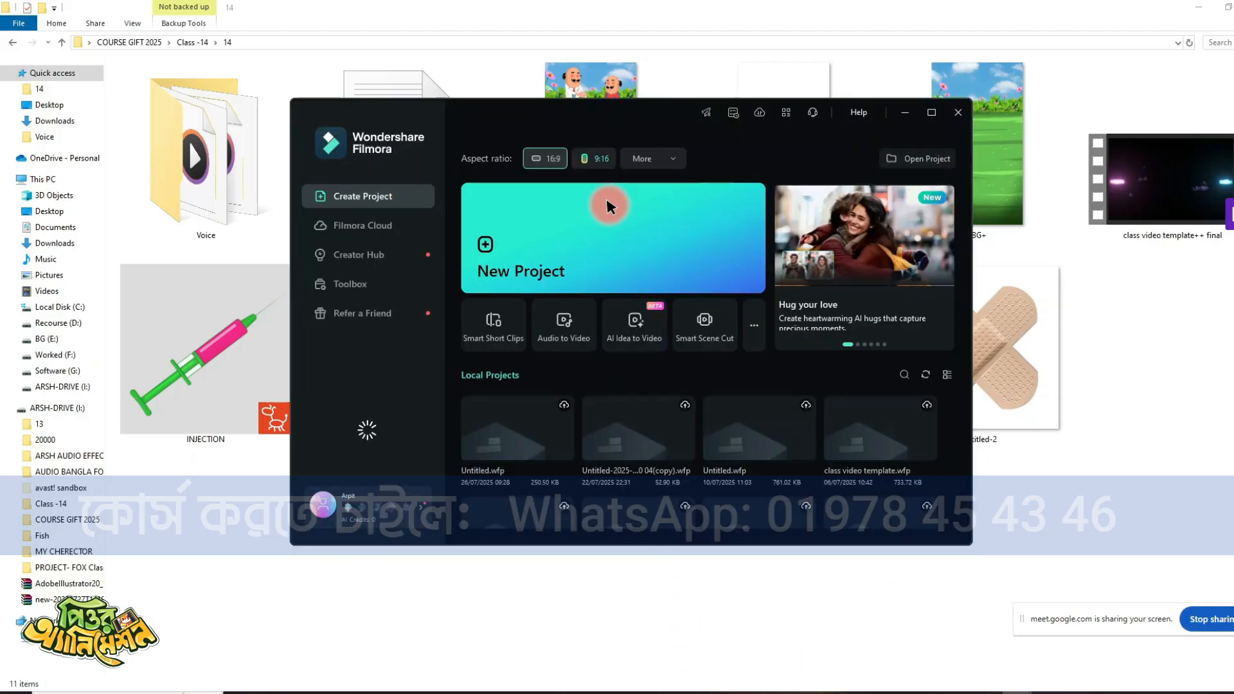
- Create a new short video project with the 9:16 aspect ratio
{"action": "left_click", "coordinate": [595, 159]}
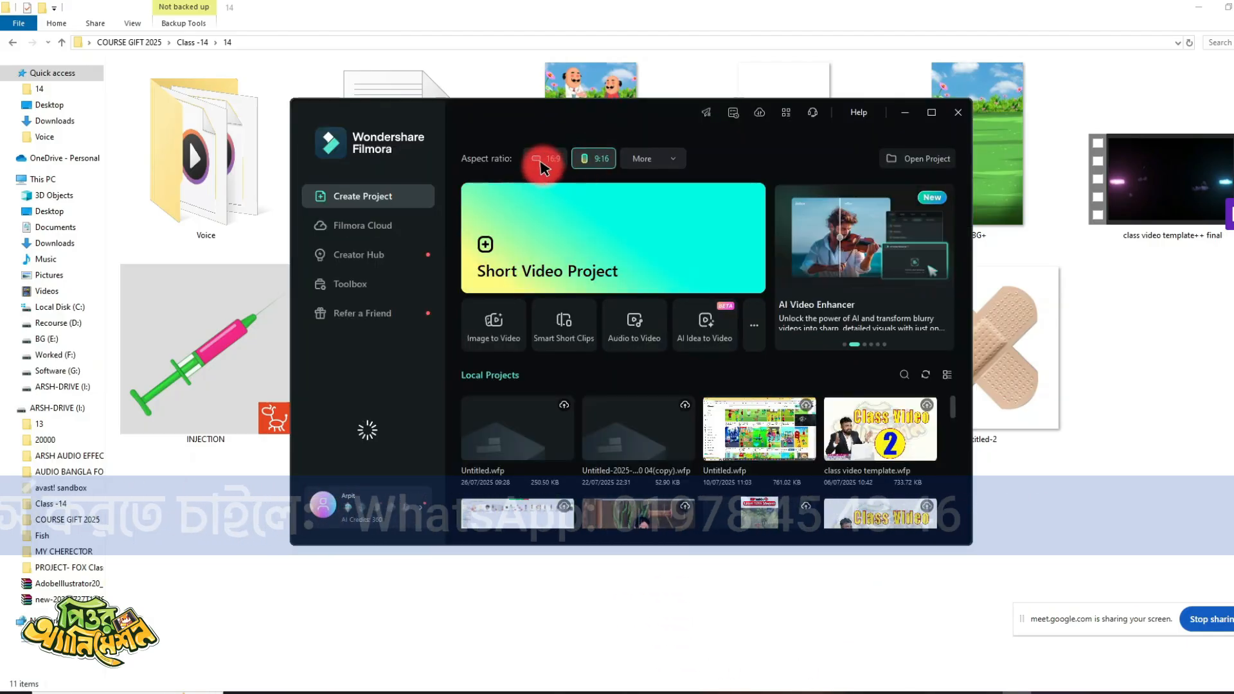
{"action": "left_click", "coordinate": [592, 246]}
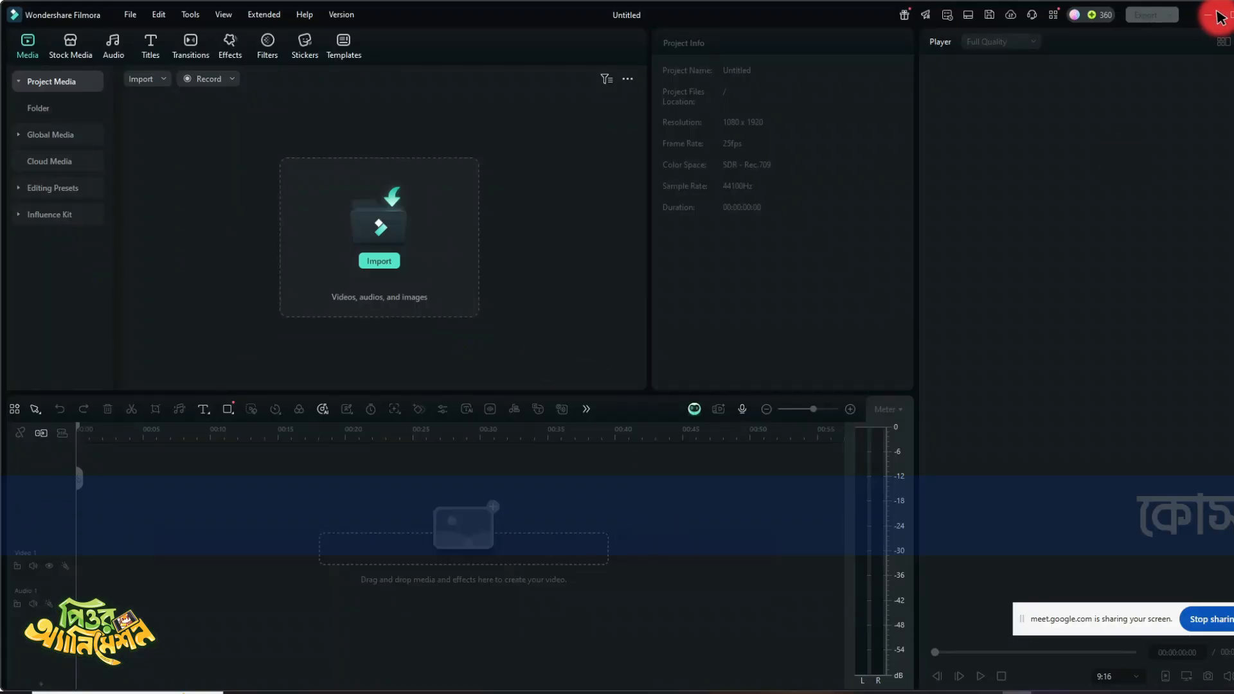
- Add video 14 from its folder to the timeline, match the project to 1080 x 1920 29.97fps and remove the empty gap before the clip
{"action": "left_click", "coordinate": [1217, 16]}
{"action": "left_click_drag", "start_coordinate": [646, 150], "coordinate": [218, 507]}
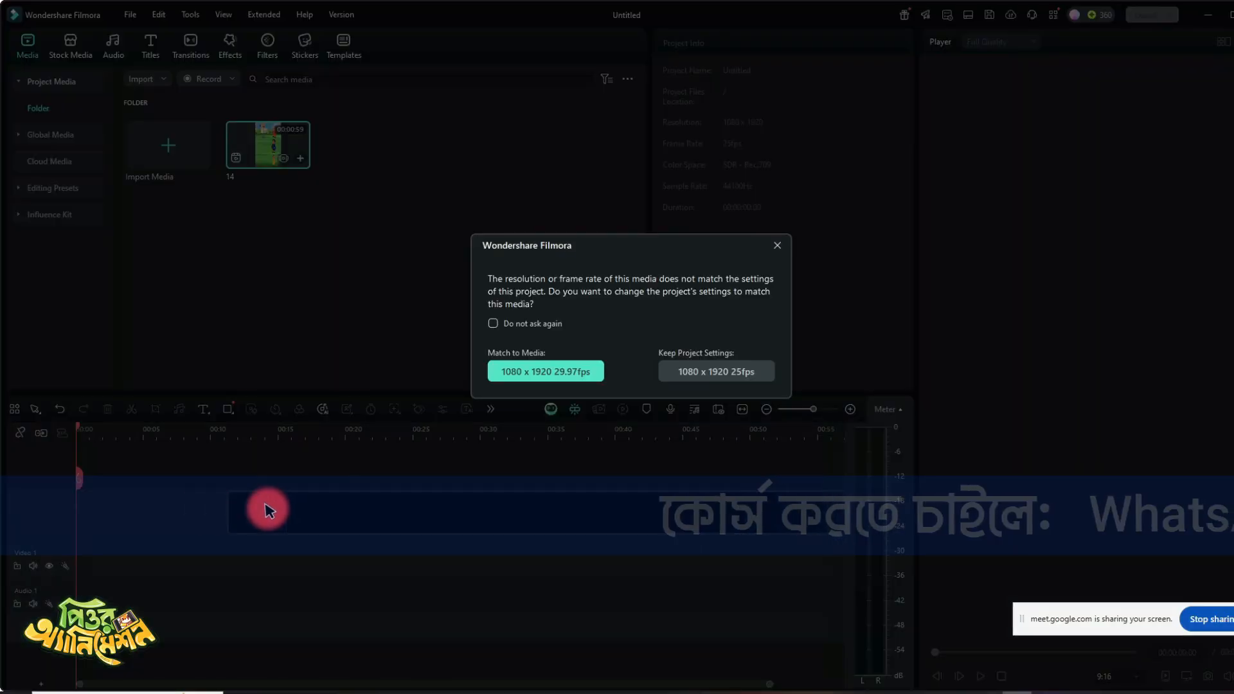
{"action": "left_click", "coordinate": [533, 372]}
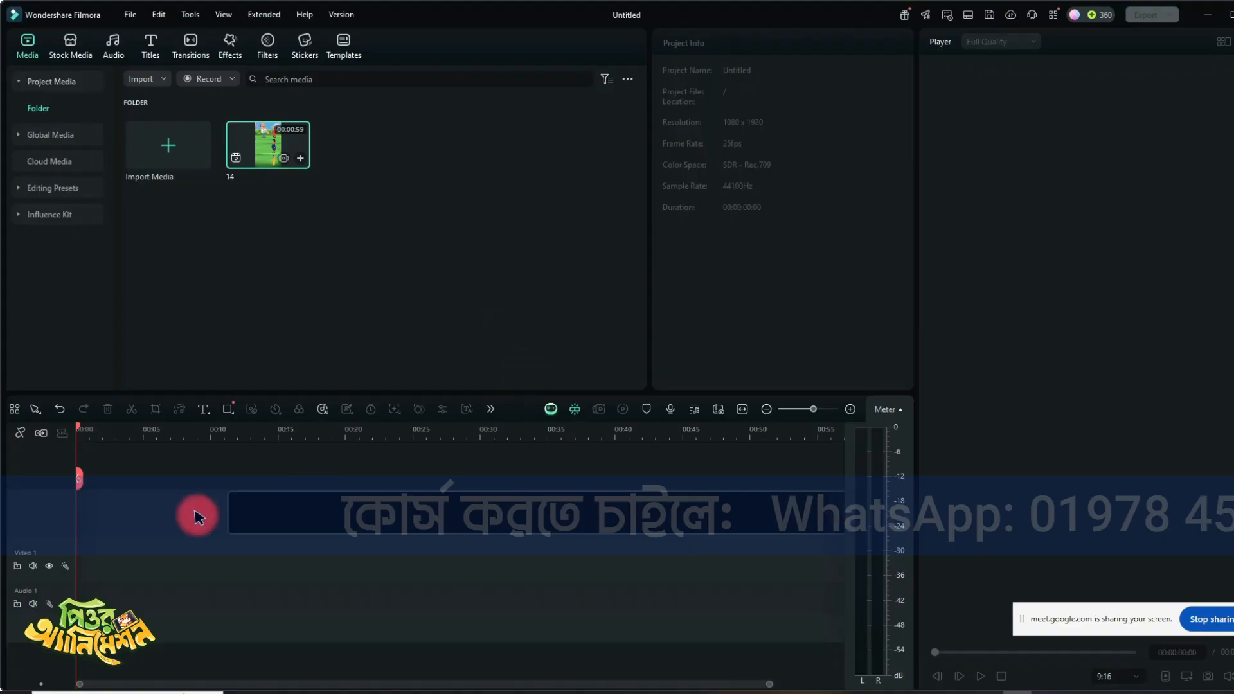
{"action": "left_click", "coordinate": [225, 499]}
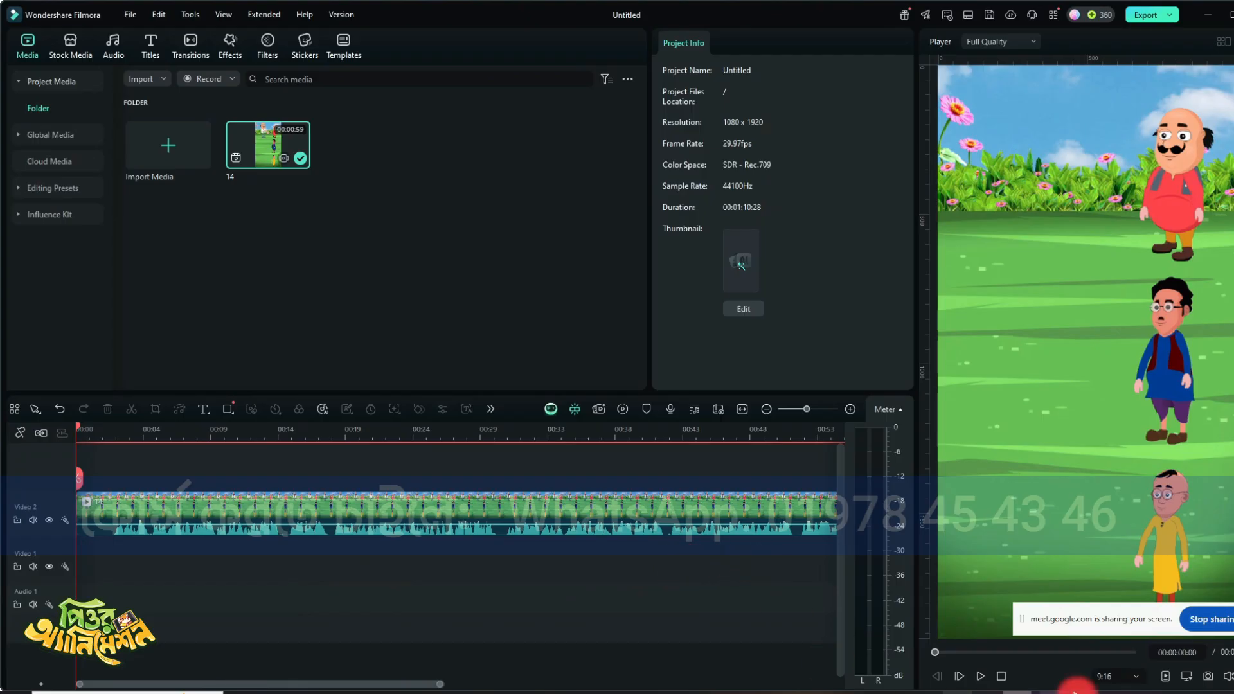
- Split video 14 where the doctor comes into view near the start, then delete the opening piece and the gap it leaves
{"action": "left_click_drag", "start_coordinate": [1125, 624], "coordinate": [1064, 659]}
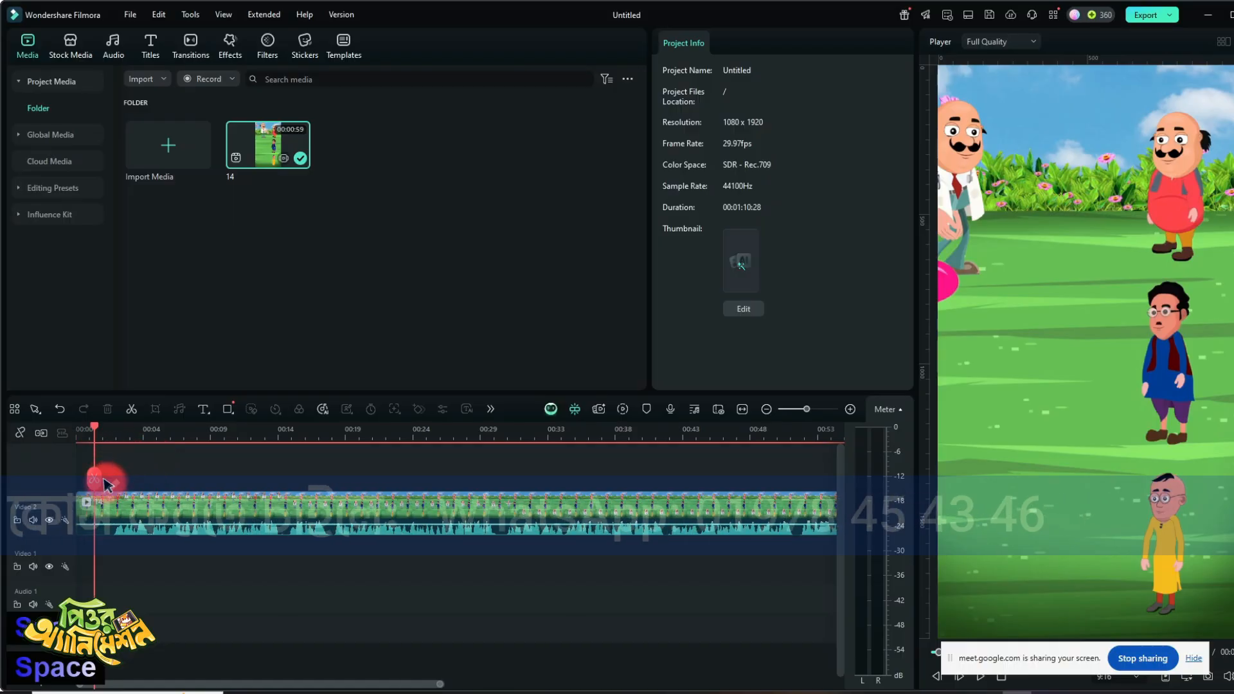
{"action": "left_click", "coordinate": [97, 432]}
{"action": "left_click_drag", "start_coordinate": [97, 432], "coordinate": [100, 433]}
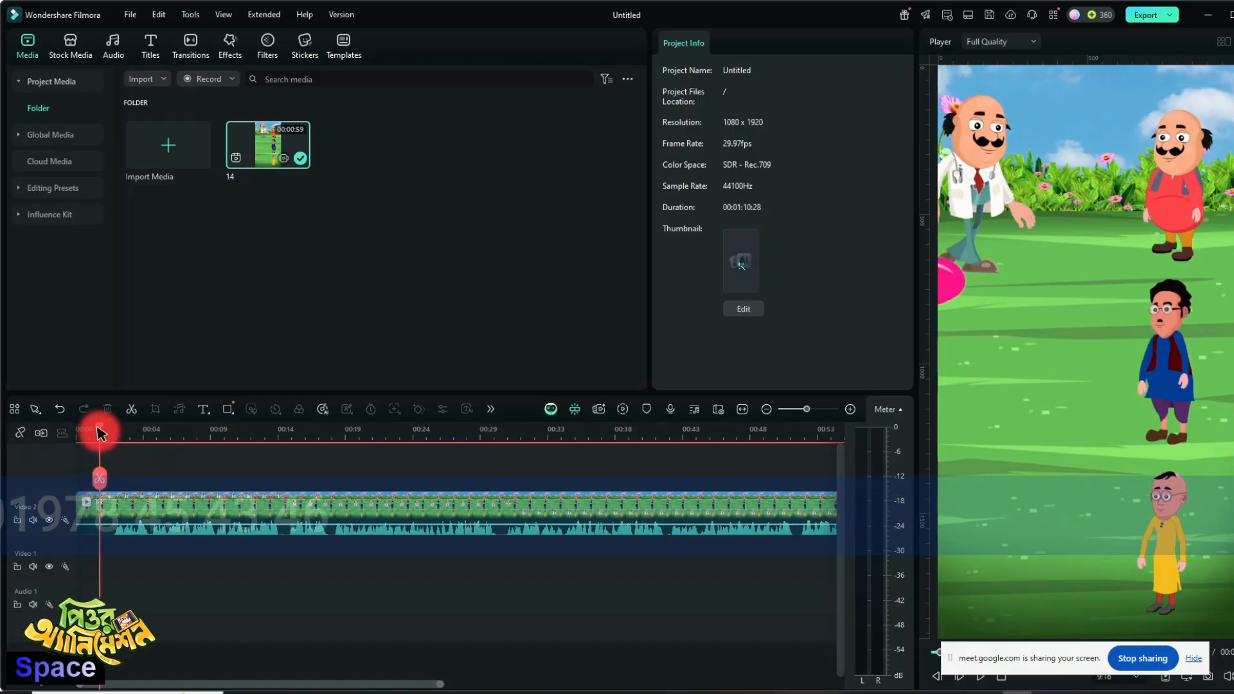
{"action": "left_click", "coordinate": [101, 477]}
{"action": "left_click", "coordinate": [90, 500]}
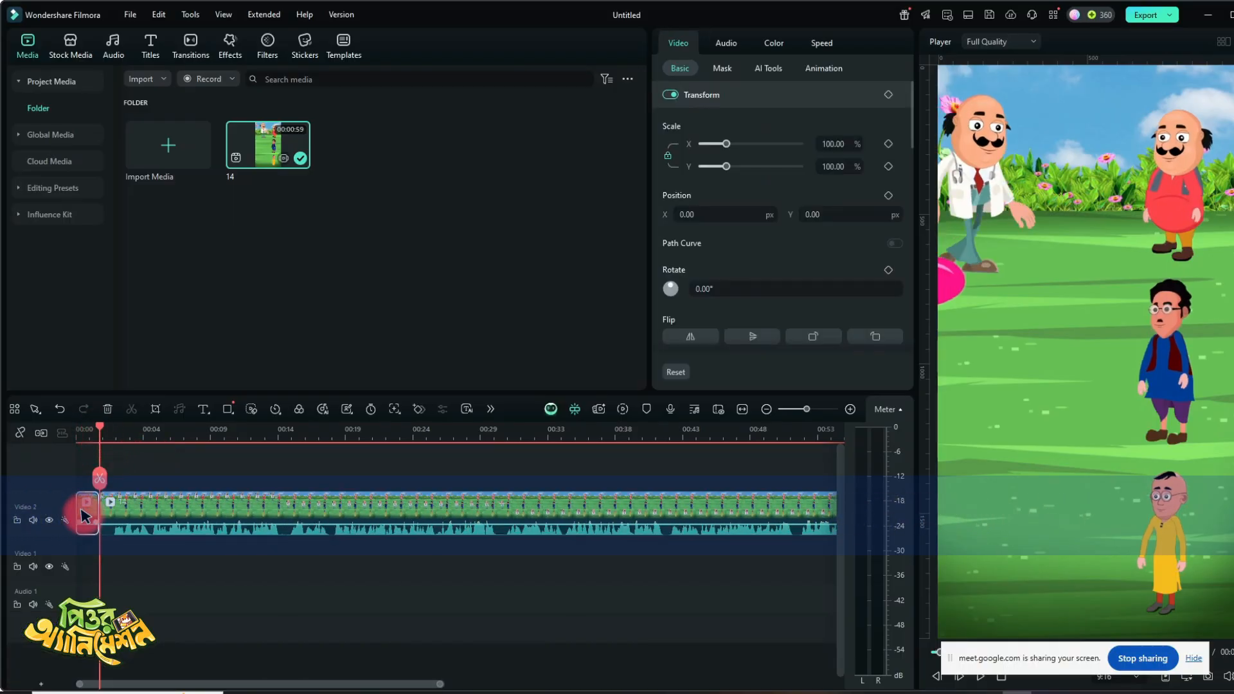
{"action": "key", "text": "Delete"}
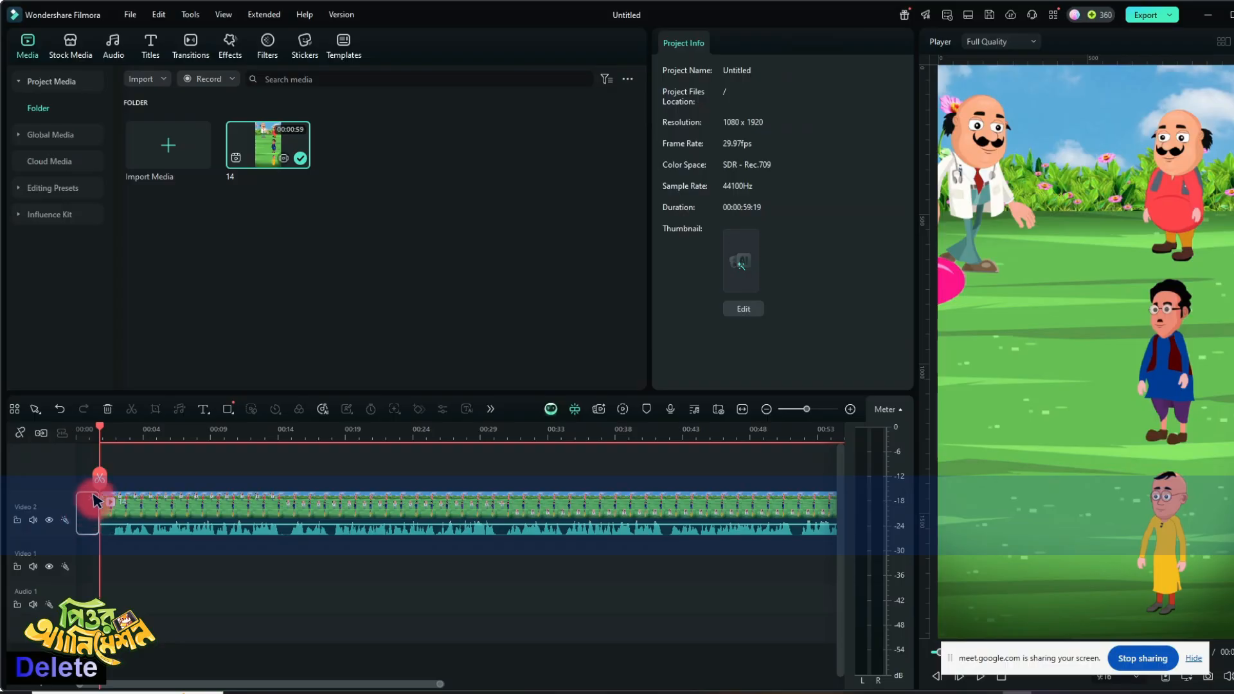
{"action": "key", "text": "Delete"}
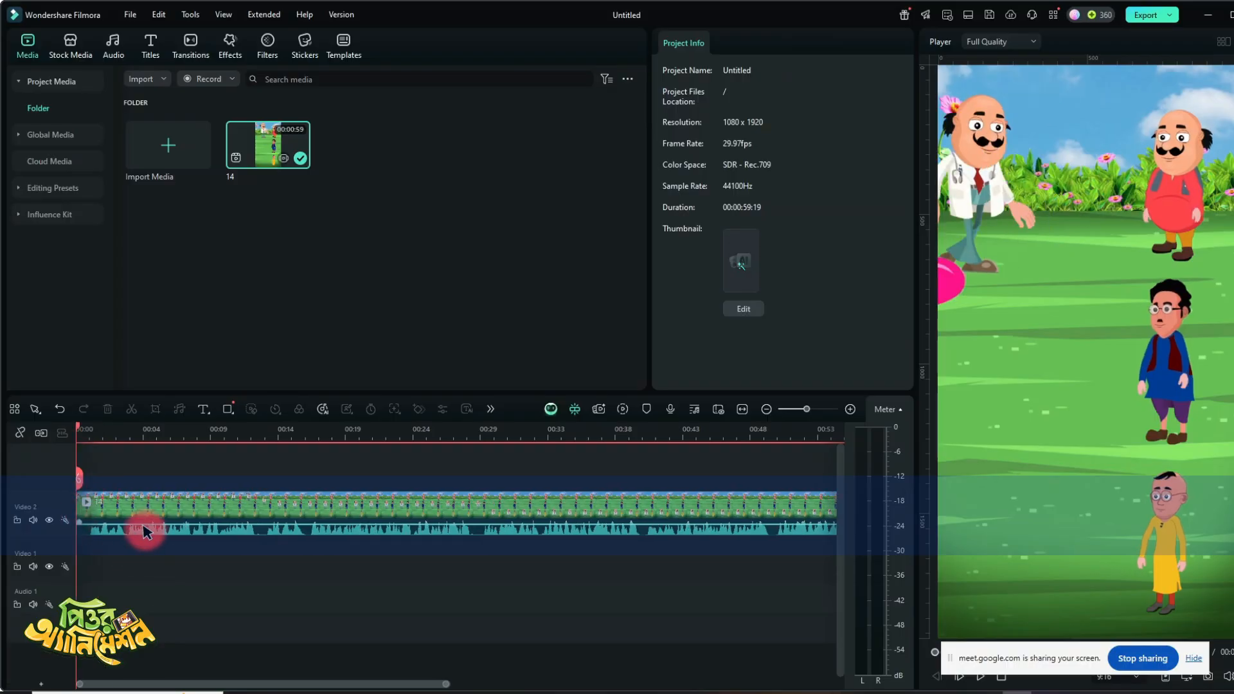
- Minimize the editor and folder windows, open the desktop folder ARSH AUDIO EFFECTS maximized and show its files as large icons
{"action": "left_click", "coordinate": [1204, 16]}
{"action": "left_click", "coordinate": [1196, 8]}
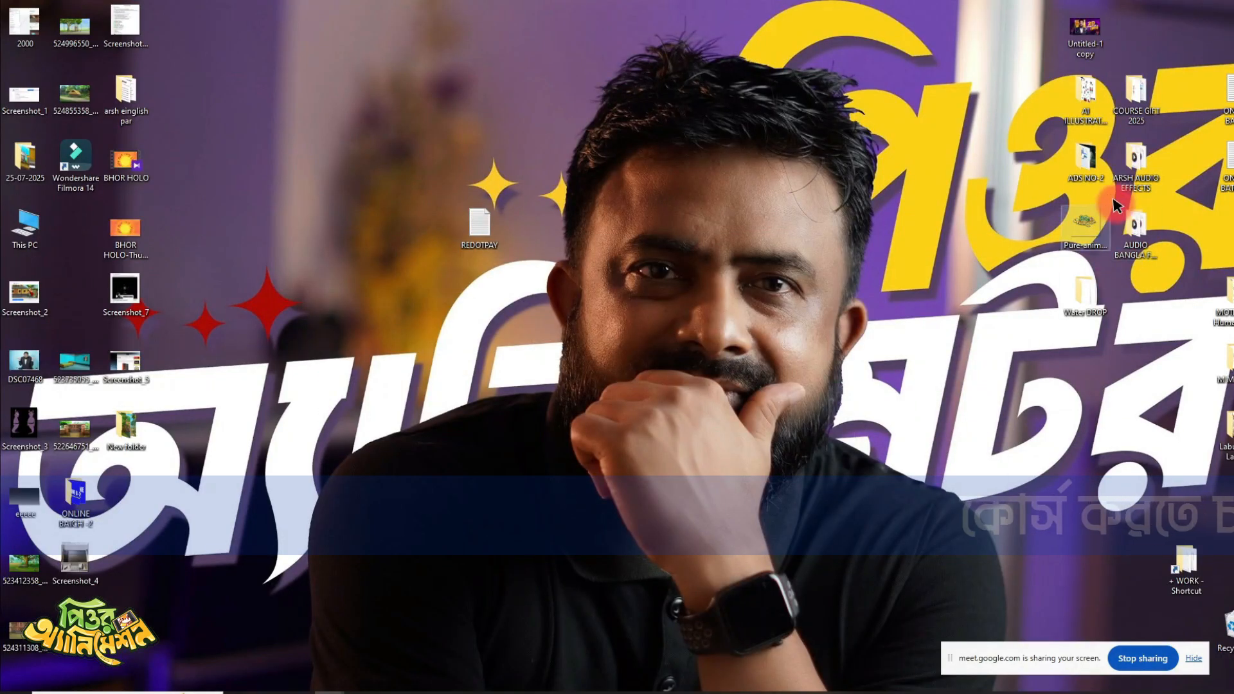
{"action": "double_click", "coordinate": [1138, 98]}
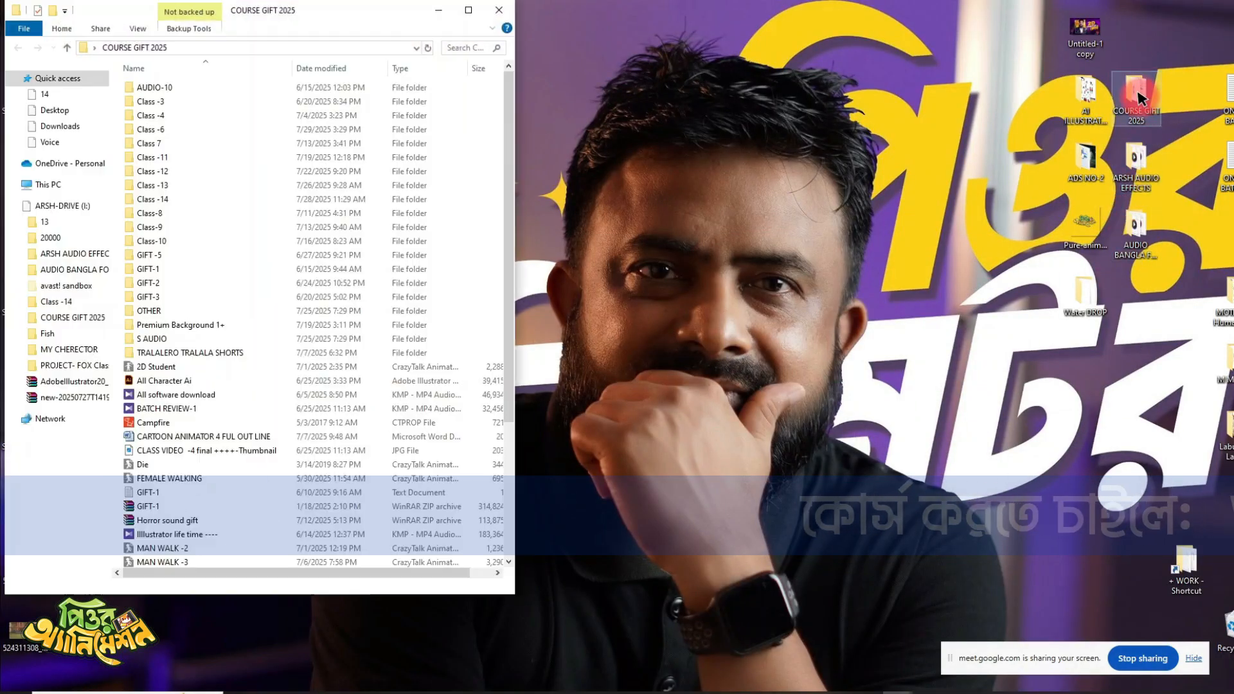
{"action": "left_click", "coordinate": [508, 11]}
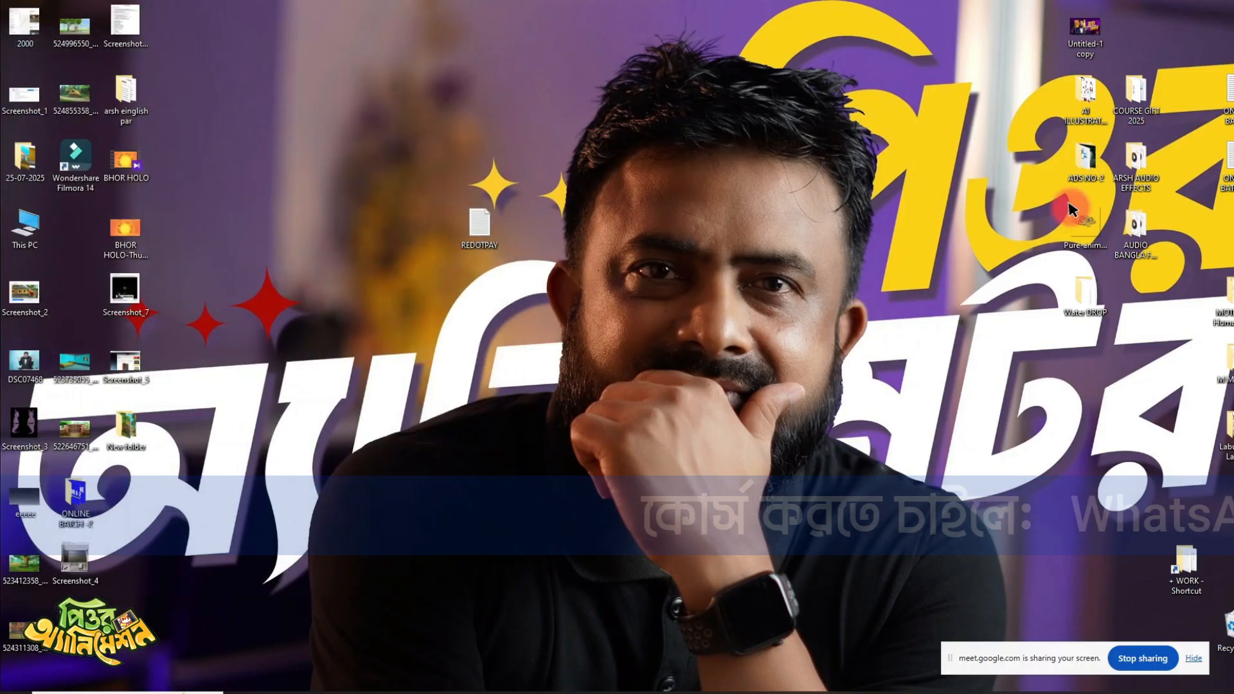
{"action": "double_click", "coordinate": [1136, 161]}
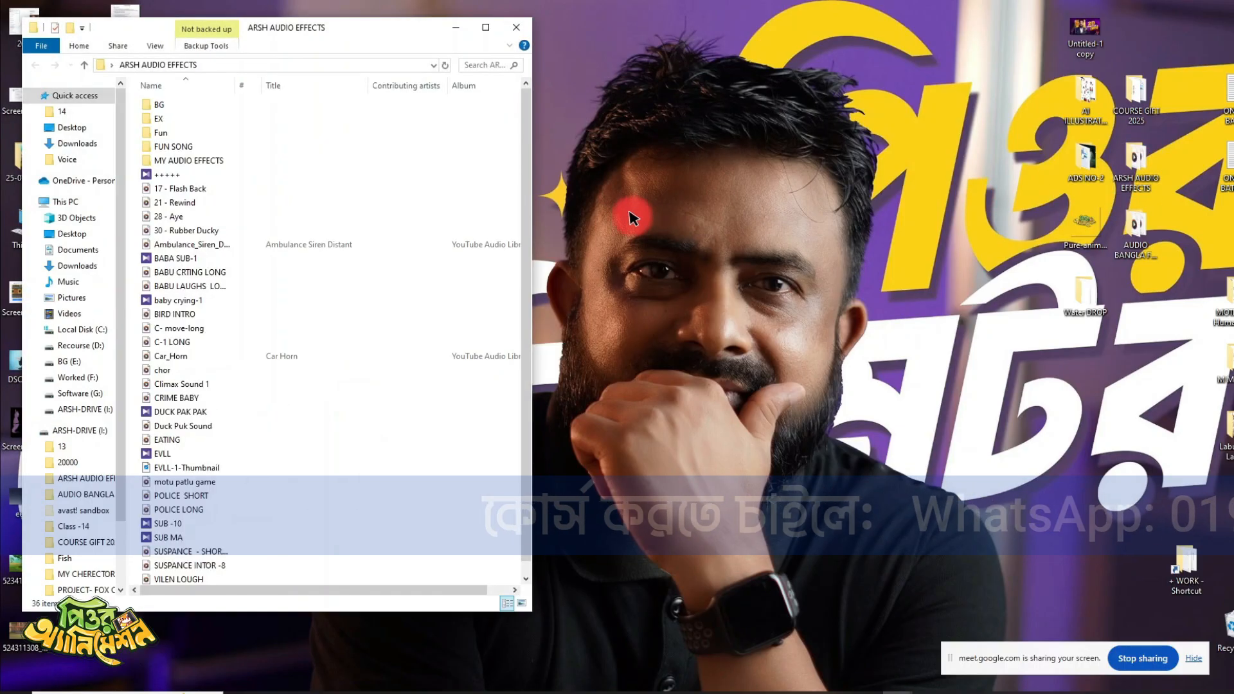
{"action": "left_click", "coordinate": [479, 23]}
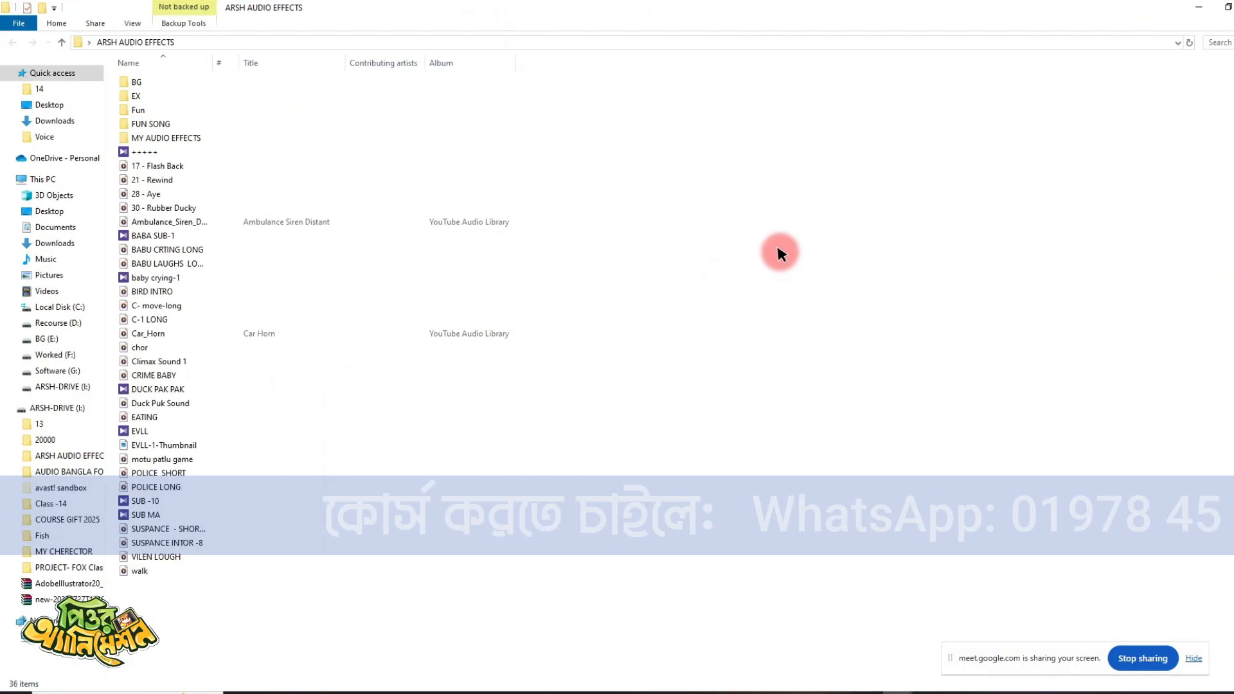
{"action": "right_click", "coordinate": [775, 251]}
{"action": "mouse_move", "coordinate": [725, 260]}
{"action": "left_click", "coordinate": [809, 281]}
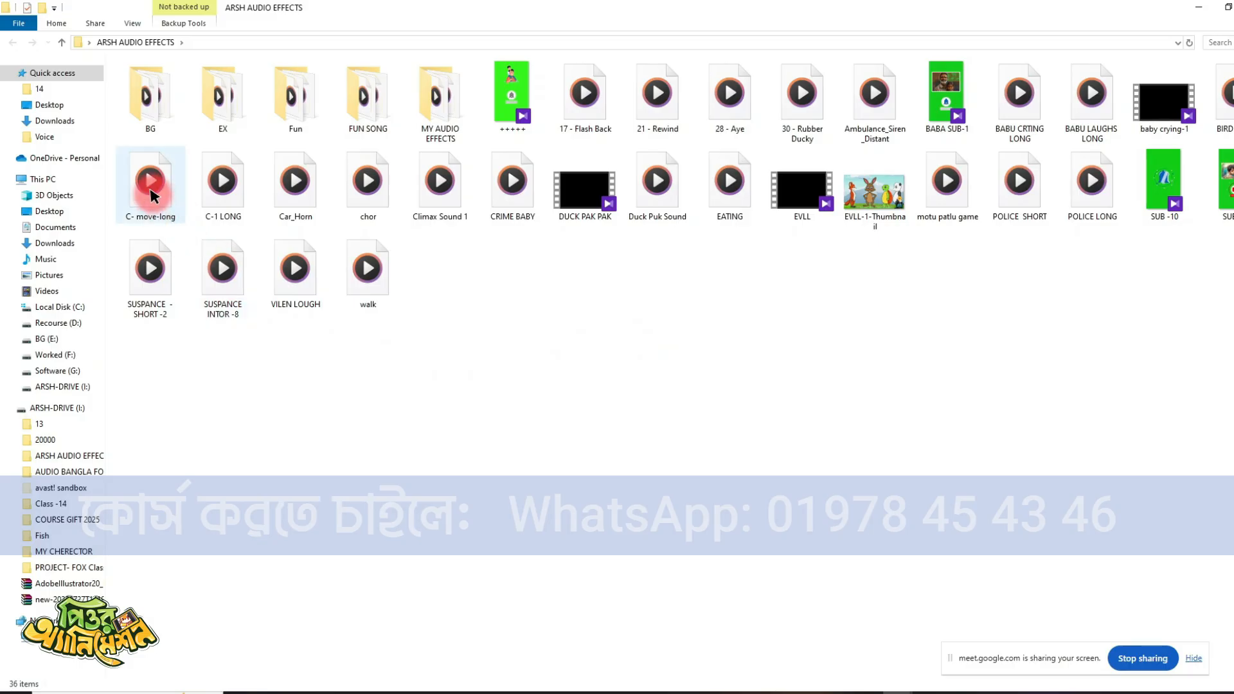
- Try the C- move-long sound effect at the start of the Audio 1 track and play it with the video
{"action": "left_click_drag", "start_coordinate": [537, 690], "coordinate": [1014, 687]}
{"action": "left_click_drag", "start_coordinate": [171, 572], "coordinate": [70, 570]}
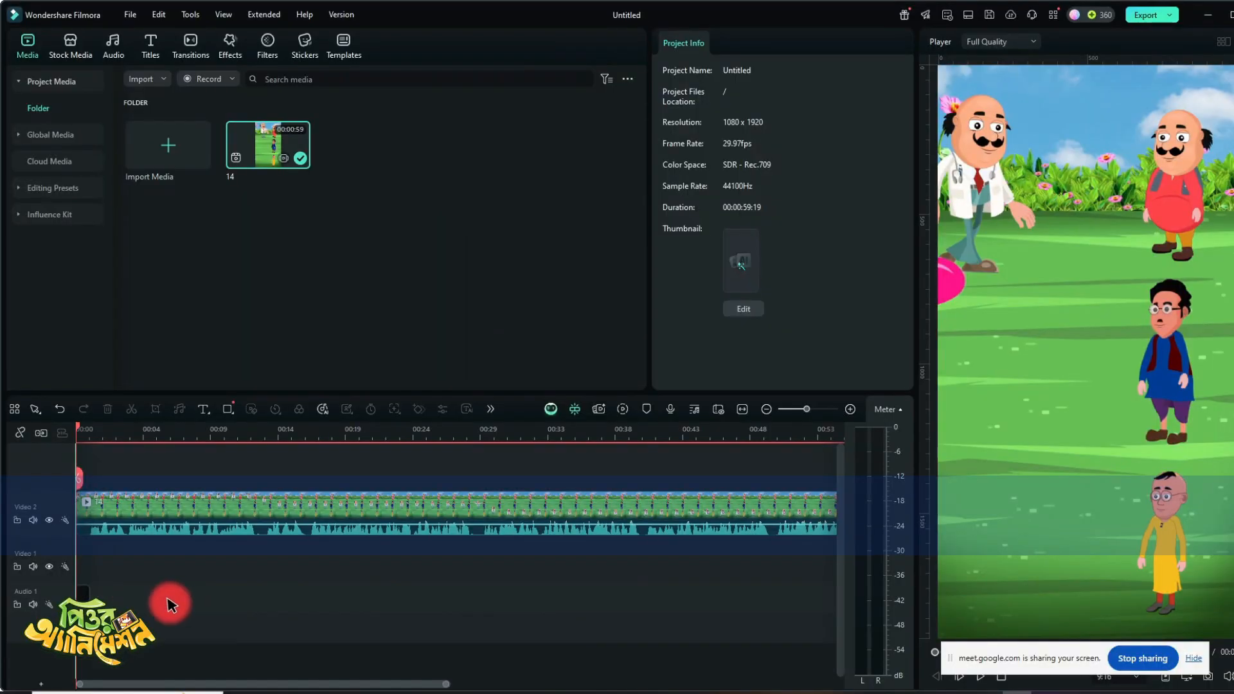
{"action": "left_click_drag", "start_coordinate": [171, 604], "coordinate": [149, 543]}
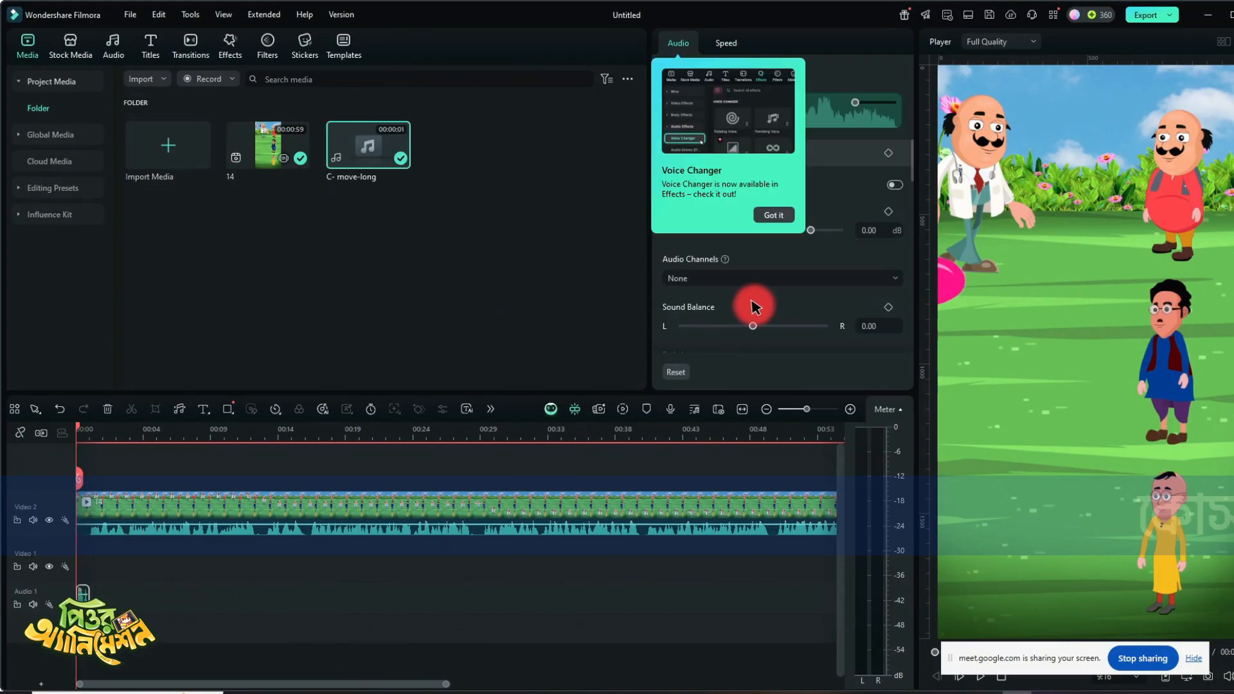
{"action": "left_click", "coordinate": [771, 216]}
{"action": "left_click", "coordinate": [221, 491]}
{"action": "key", "text": "space"}
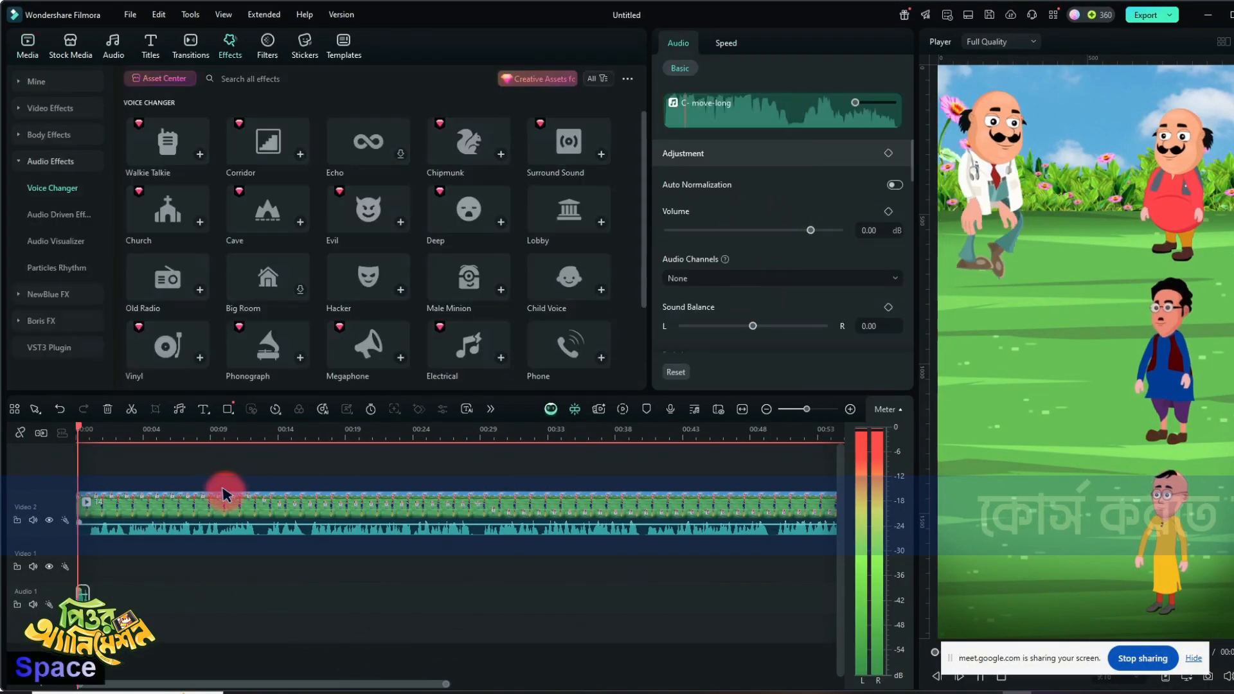
{"action": "key", "text": "space"}
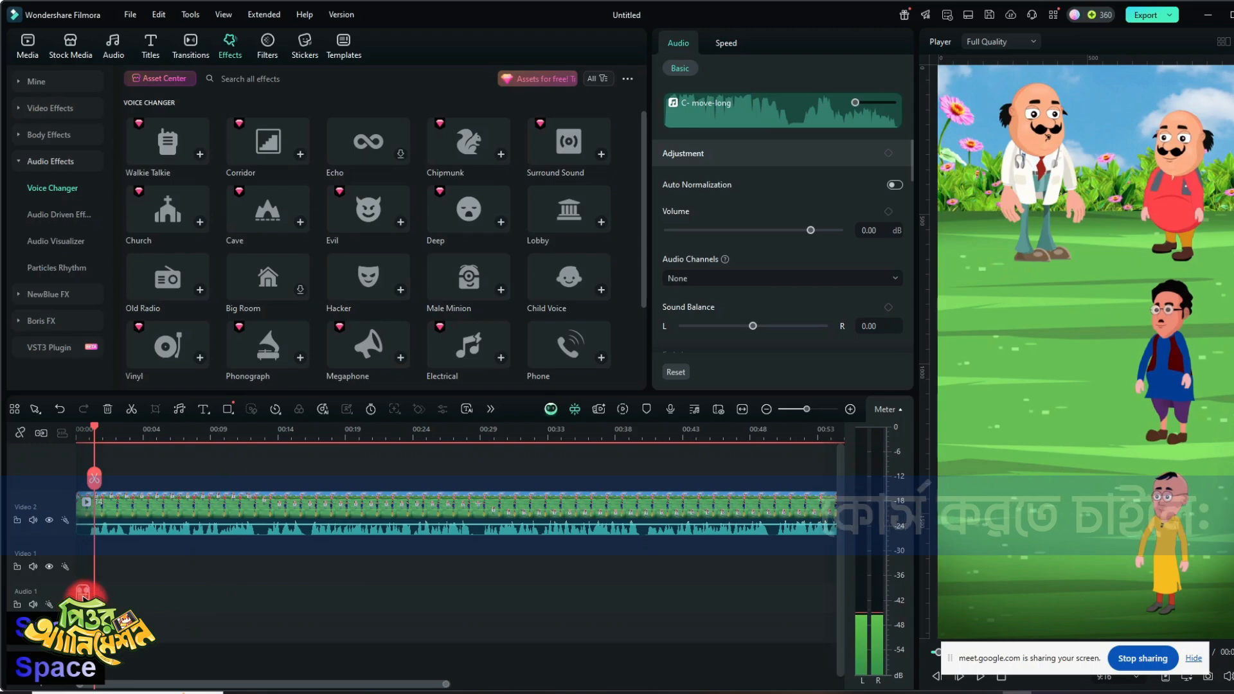
- Delete the C- move-long clip from the Audio 1 track
{"action": "left_click", "coordinate": [86, 616]}
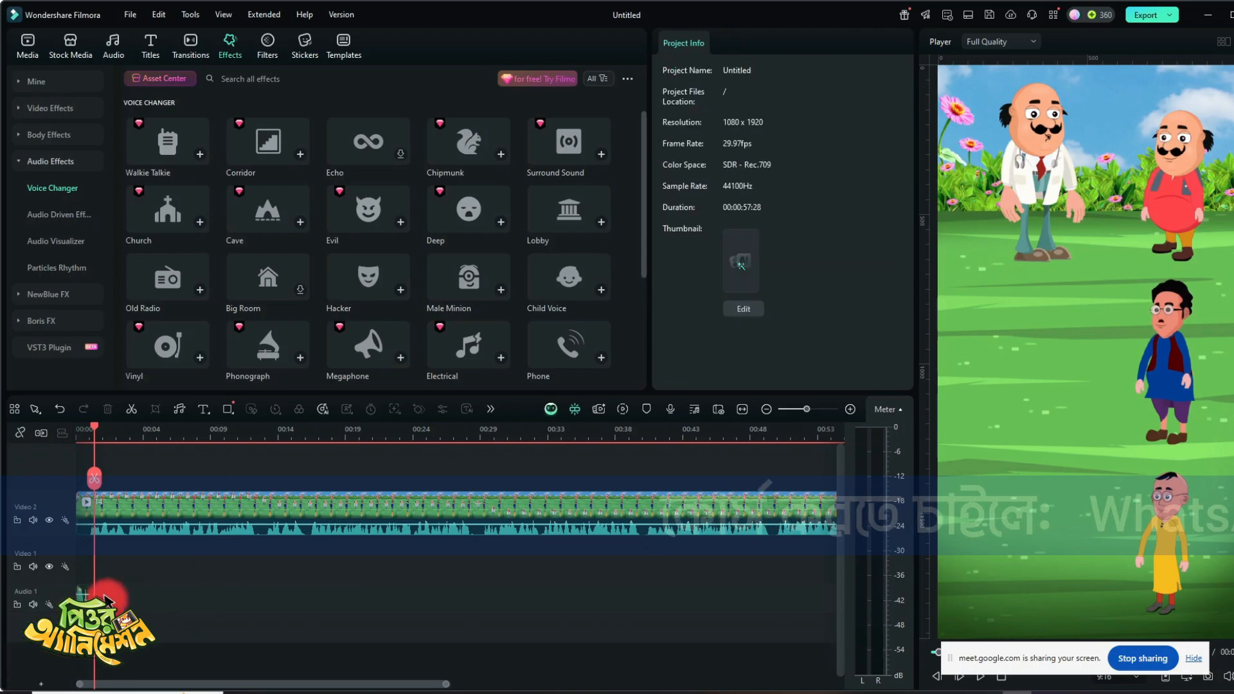
{"action": "left_click", "coordinate": [83, 595]}
{"action": "key", "text": "Delete"}
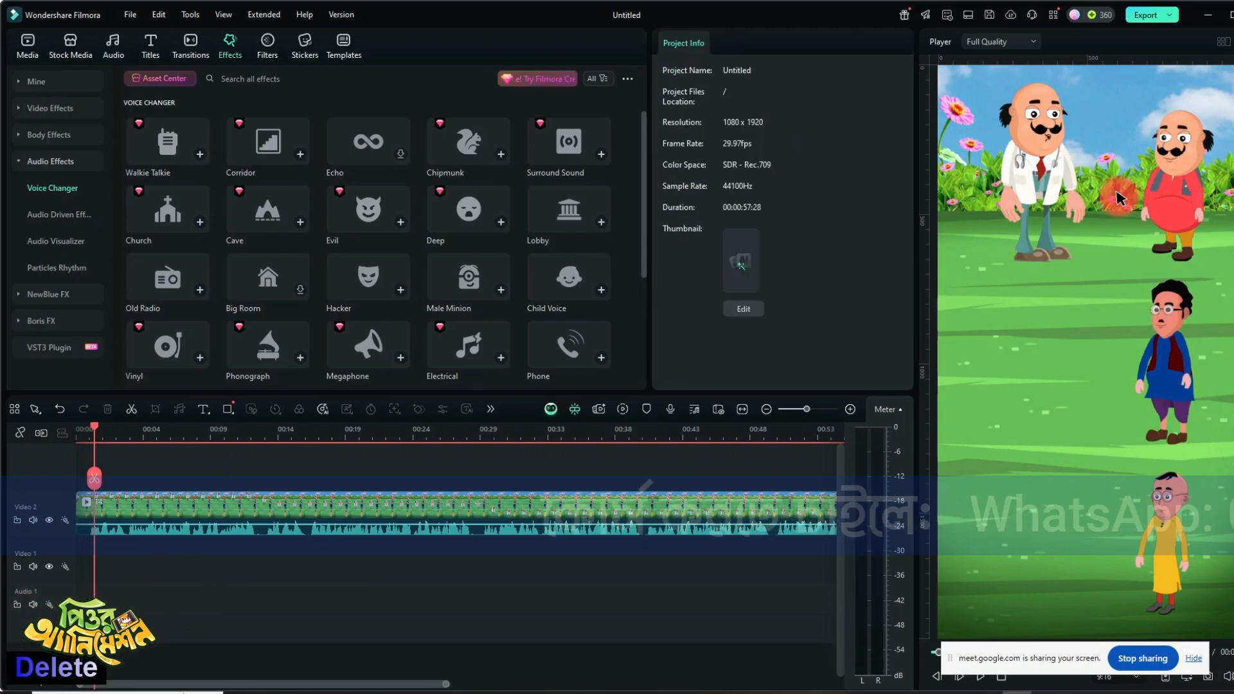
- Minimize the editor, close the sound effects folder and reopen ARSH AUDIO EFFECTS from the desktop
{"action": "left_click", "coordinate": [1209, 14]}
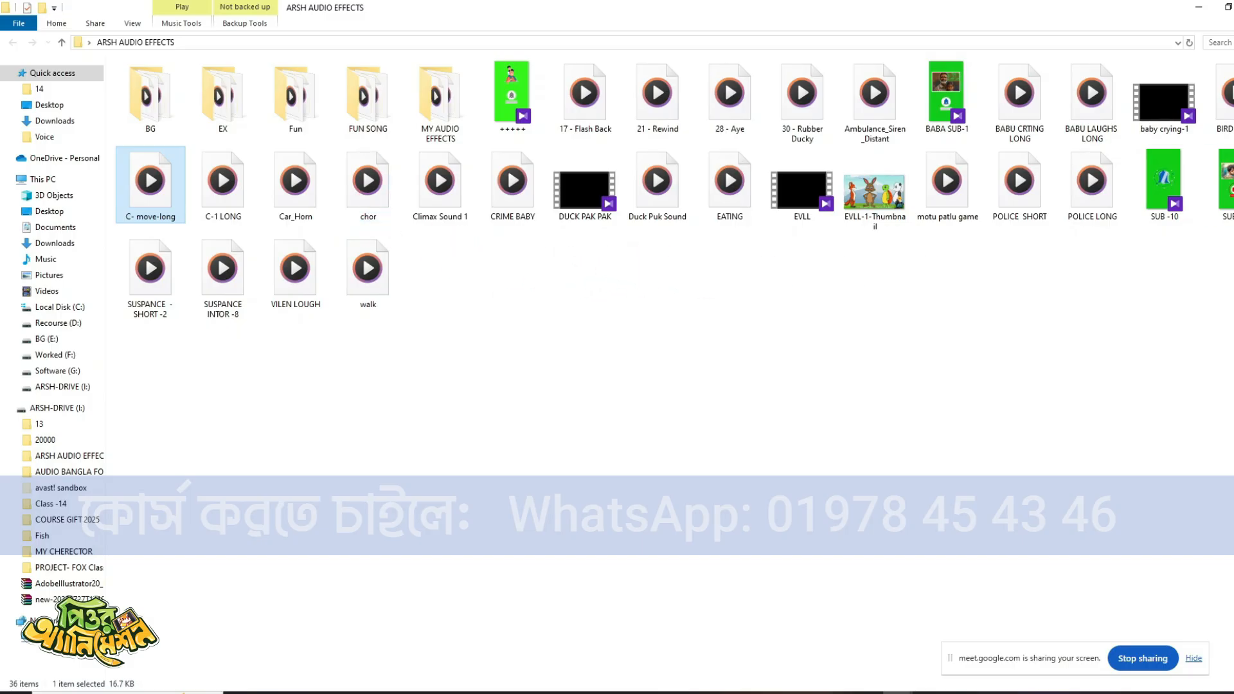
{"action": "left_click", "coordinate": [1233, 7]}
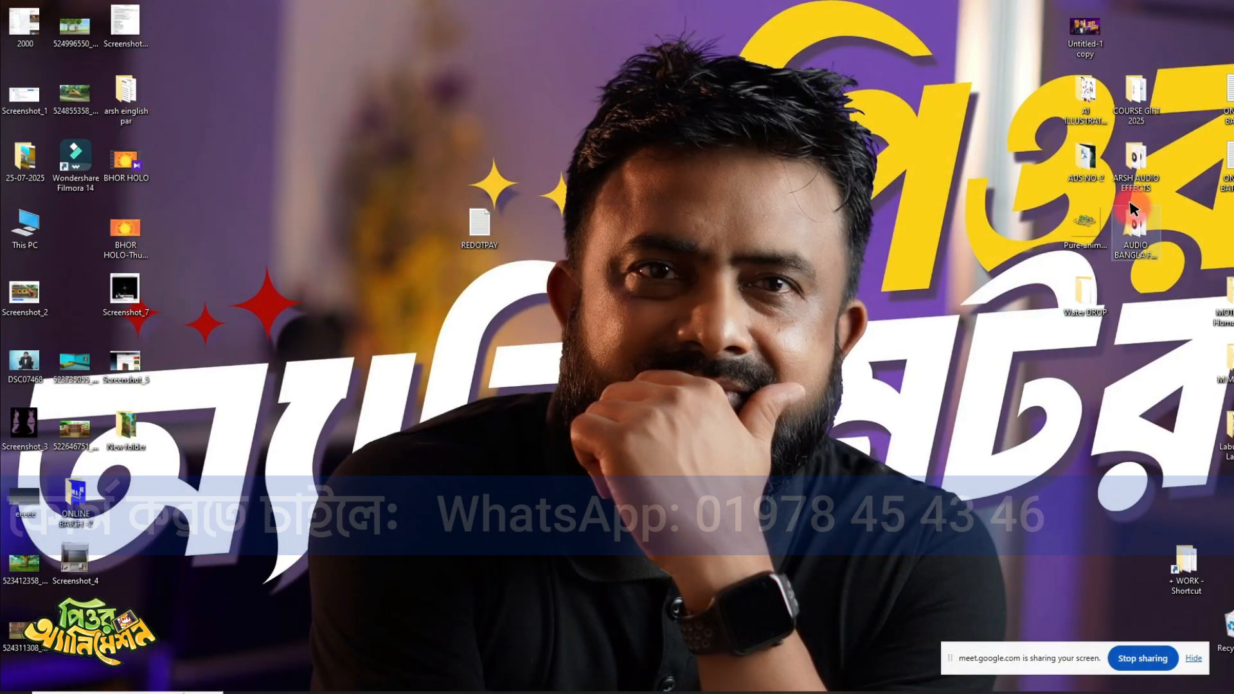
{"action": "left_click", "coordinate": [1139, 91]}
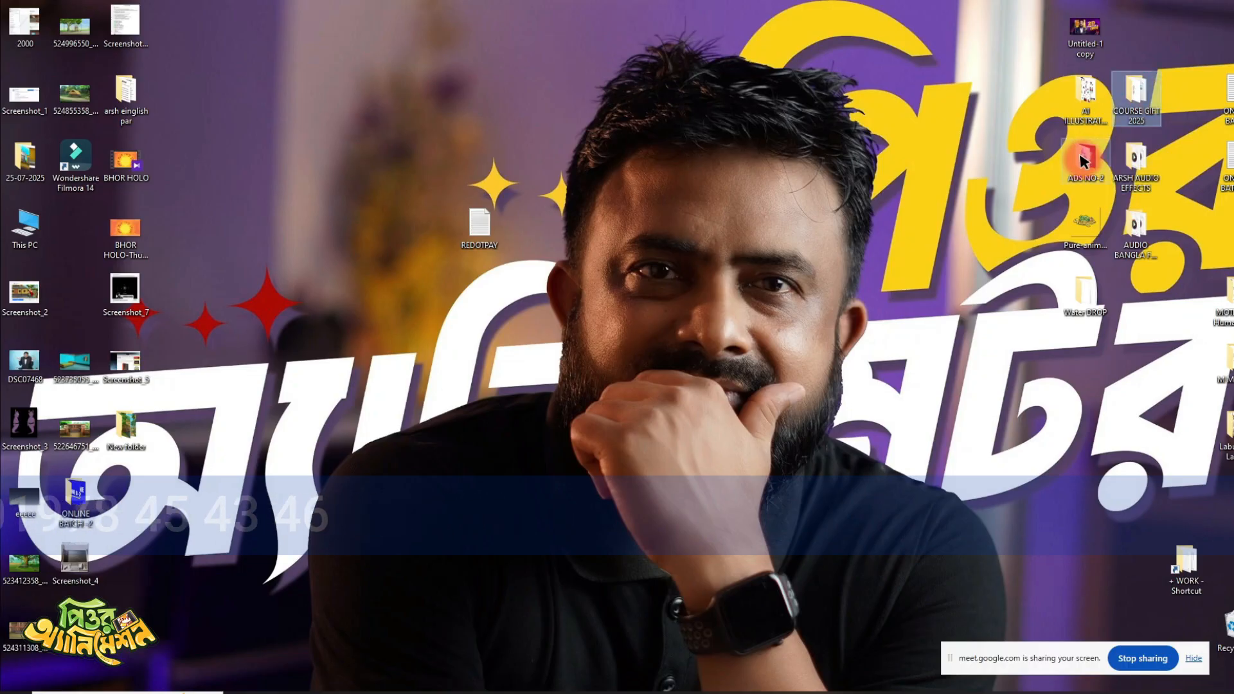
{"action": "left_click", "coordinate": [1096, 181]}
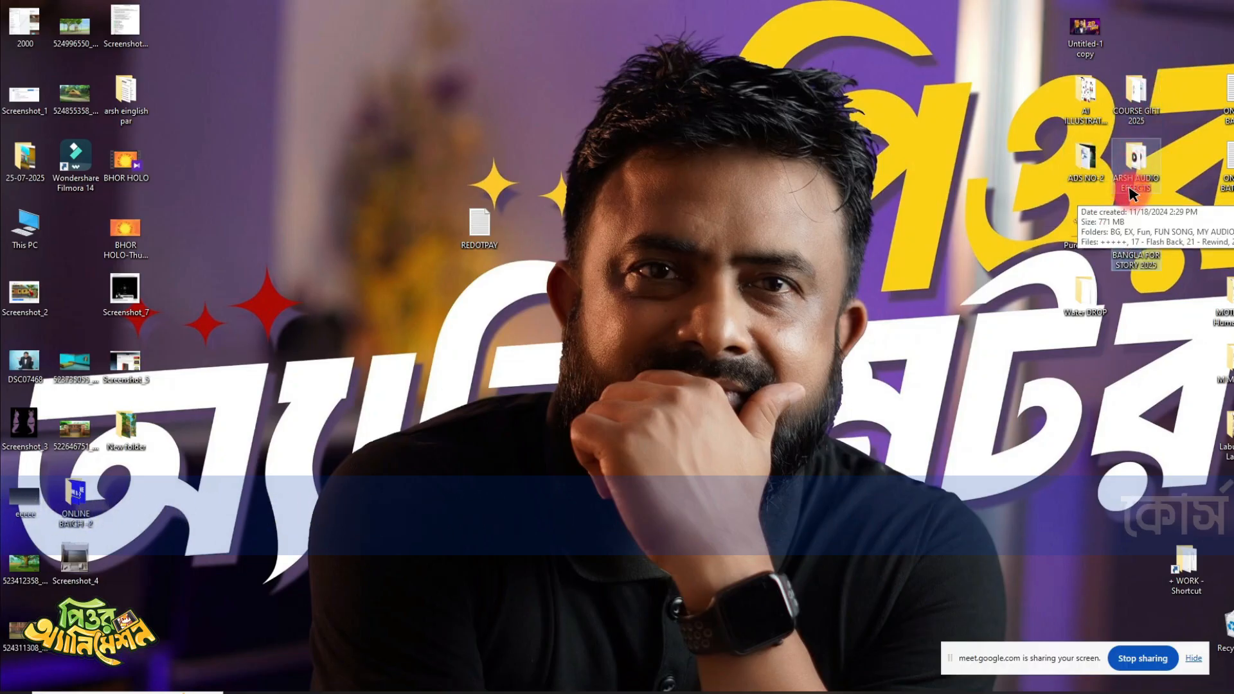
{"action": "left_click", "coordinate": [1129, 239]}
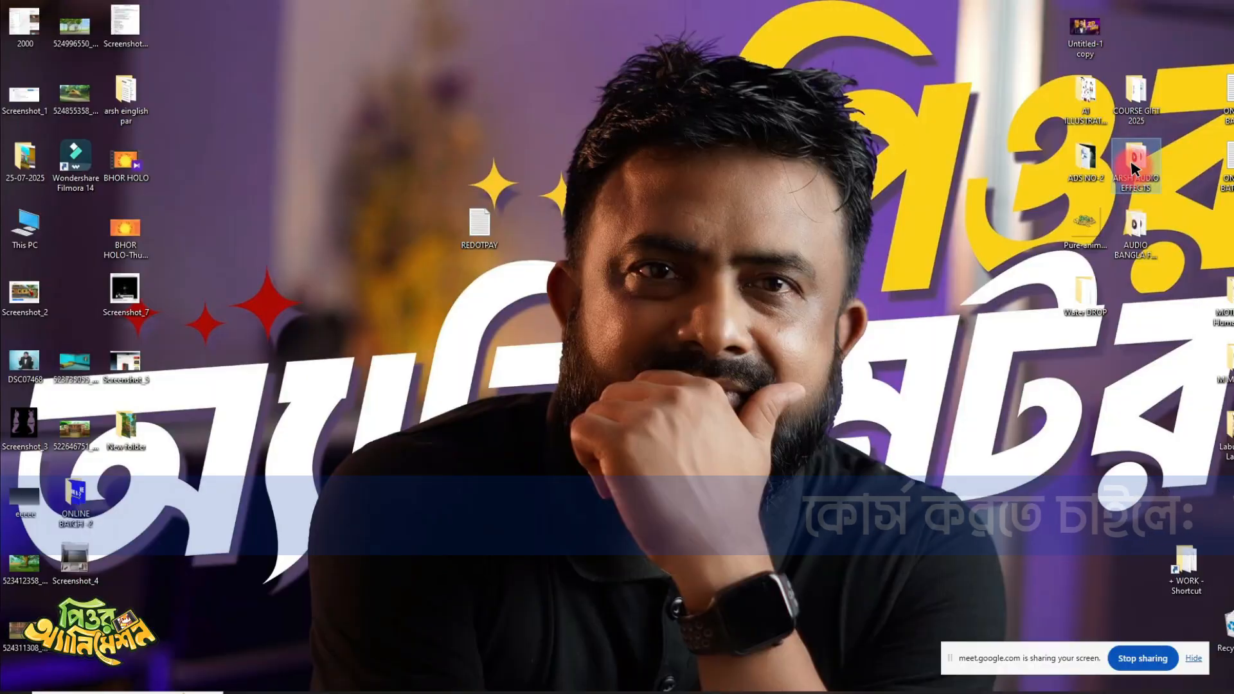
{"action": "double_click", "coordinate": [1132, 166]}
{"action": "left_click", "coordinate": [300, 193]}
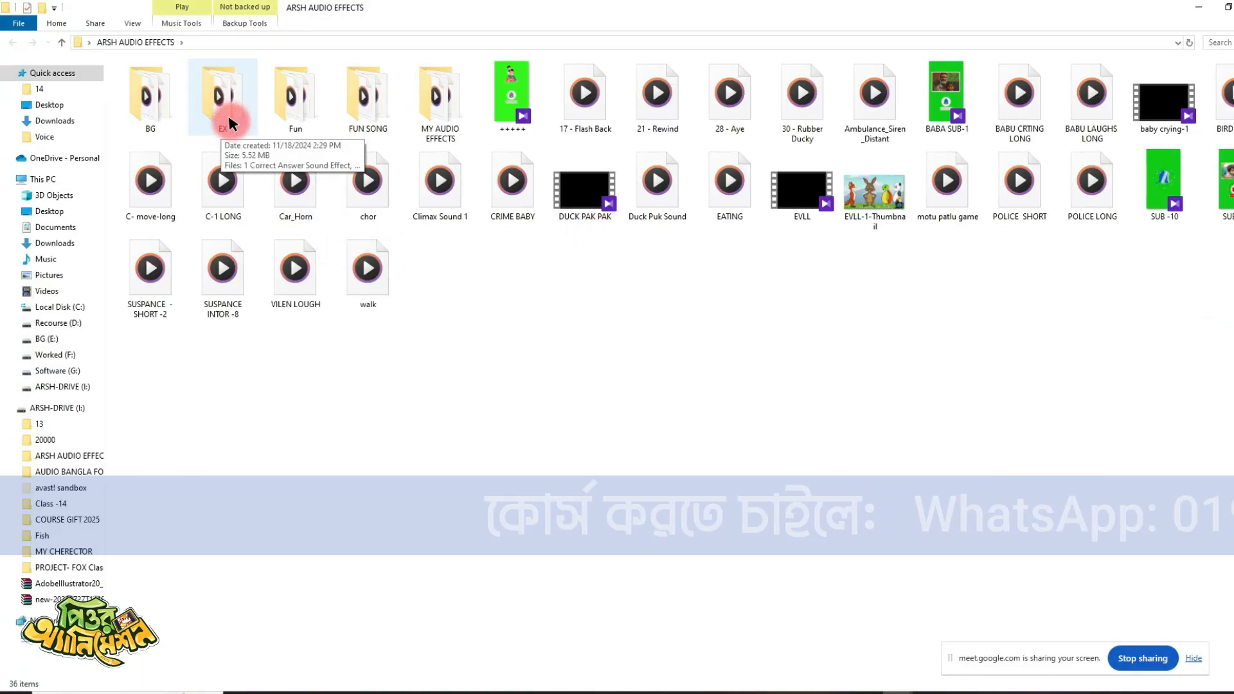
- Show the sound effect files as medium icons and listen to the chor sound in Media Player
{"action": "right_click", "coordinate": [566, 313]}
{"action": "mouse_move", "coordinate": [566, 313]}
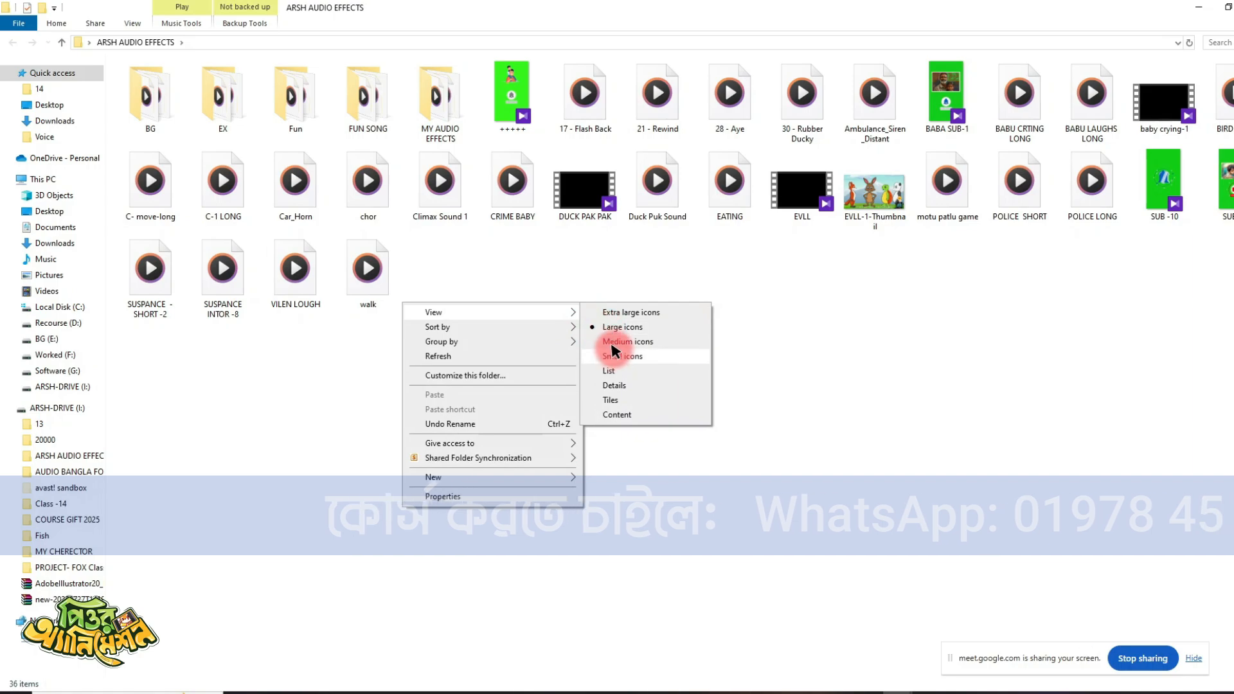
{"action": "left_click", "coordinate": [614, 339]}
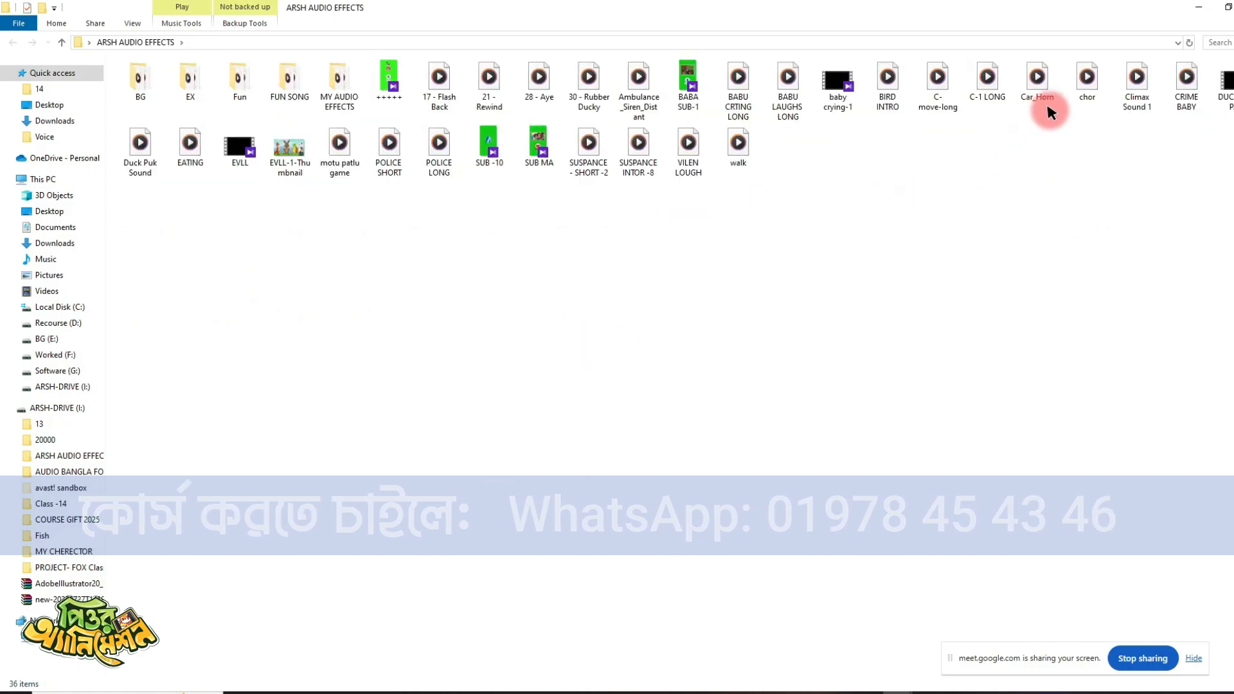
{"action": "double_click", "coordinate": [1085, 94]}
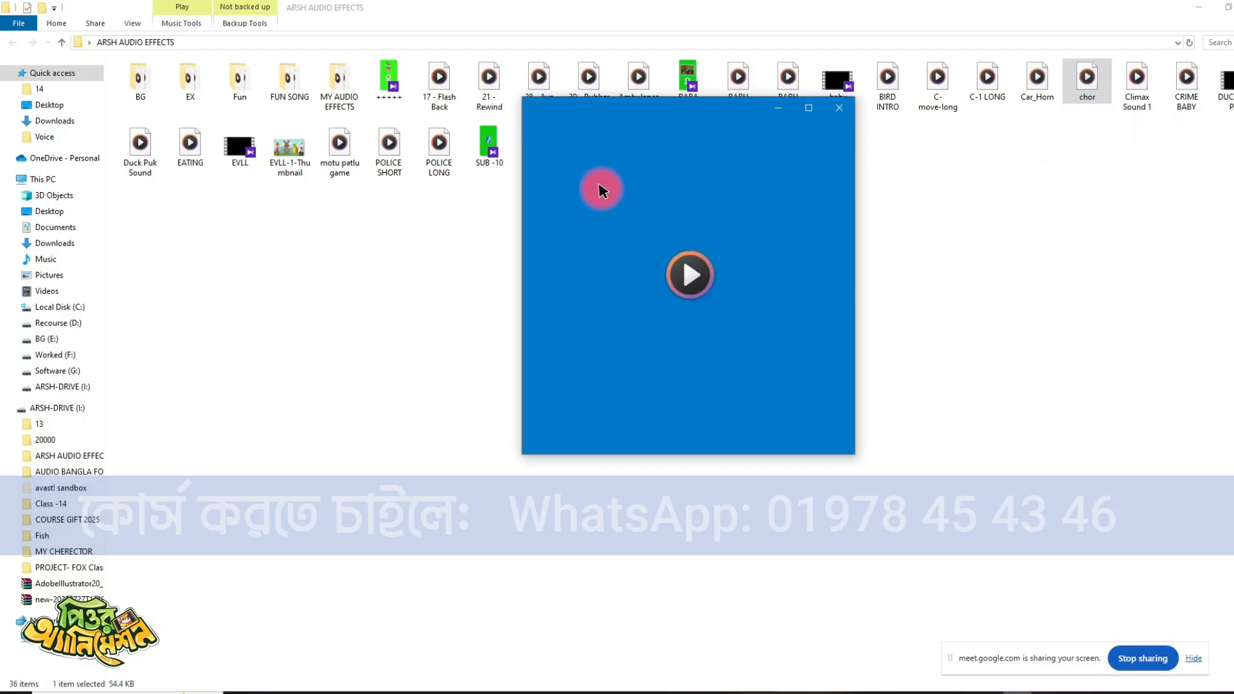
{"action": "left_click_drag", "start_coordinate": [639, 102], "coordinate": [649, 200]}
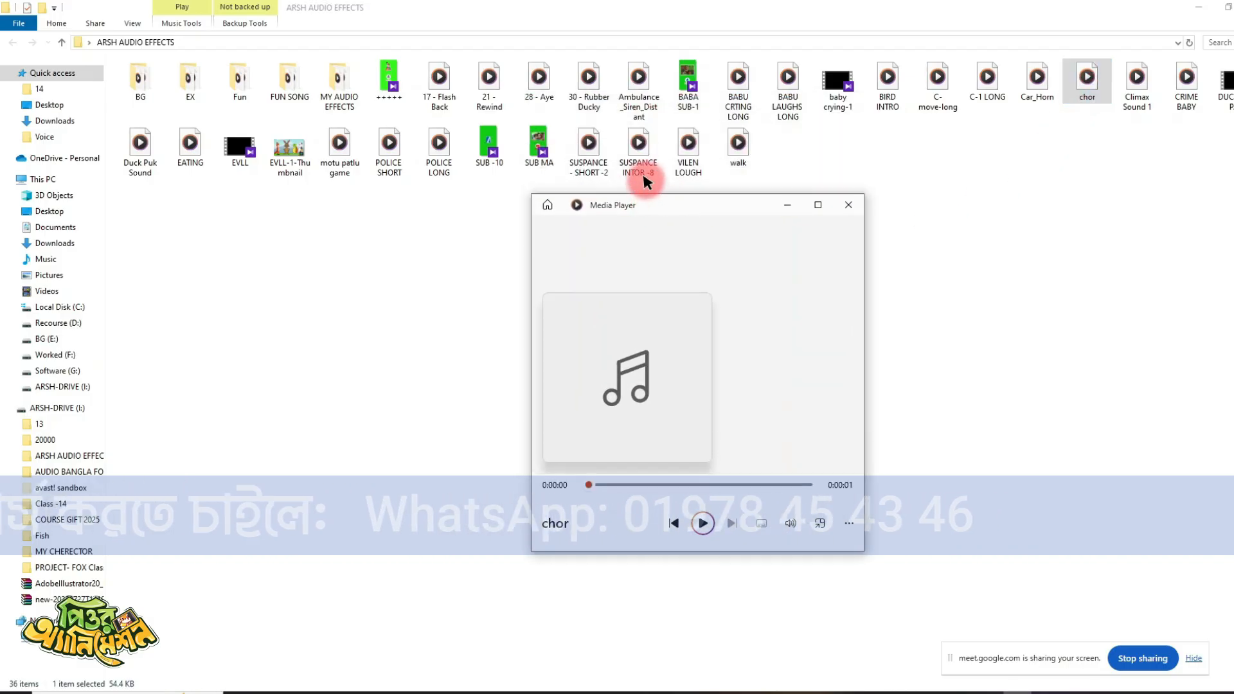
- Add the KURU KMURU sound from the MY AUDIO EFFECTS subfolder to the start of Audio 1 and return the playhead to the beginning
{"action": "double_click", "coordinate": [340, 95]}
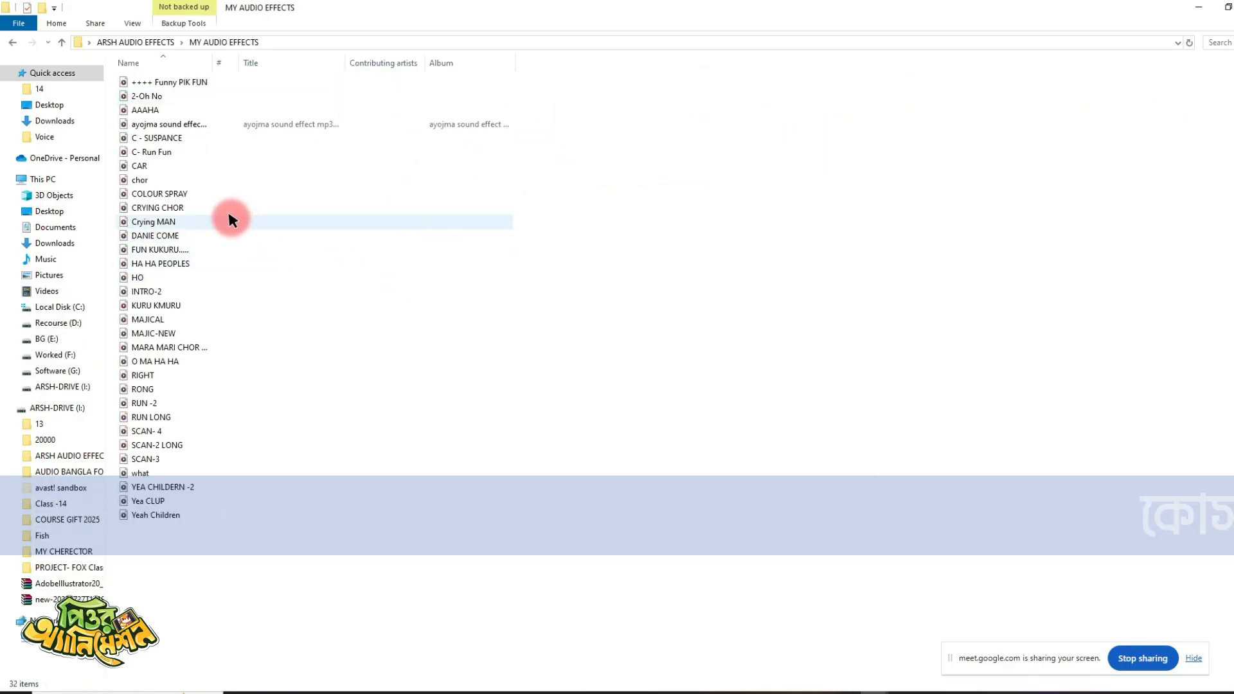
{"action": "left_click_drag", "start_coordinate": [157, 306], "coordinate": [40, 547]}
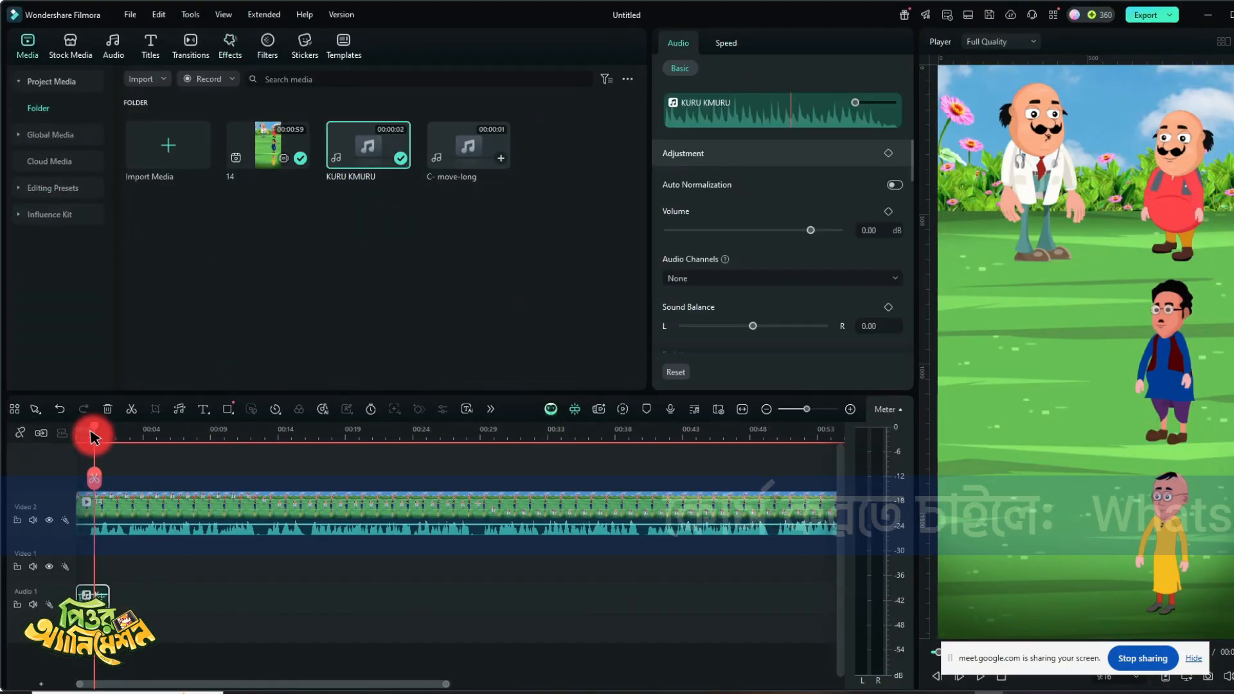
{"action": "left_click_drag", "start_coordinate": [93, 425], "coordinate": [11, 421]}
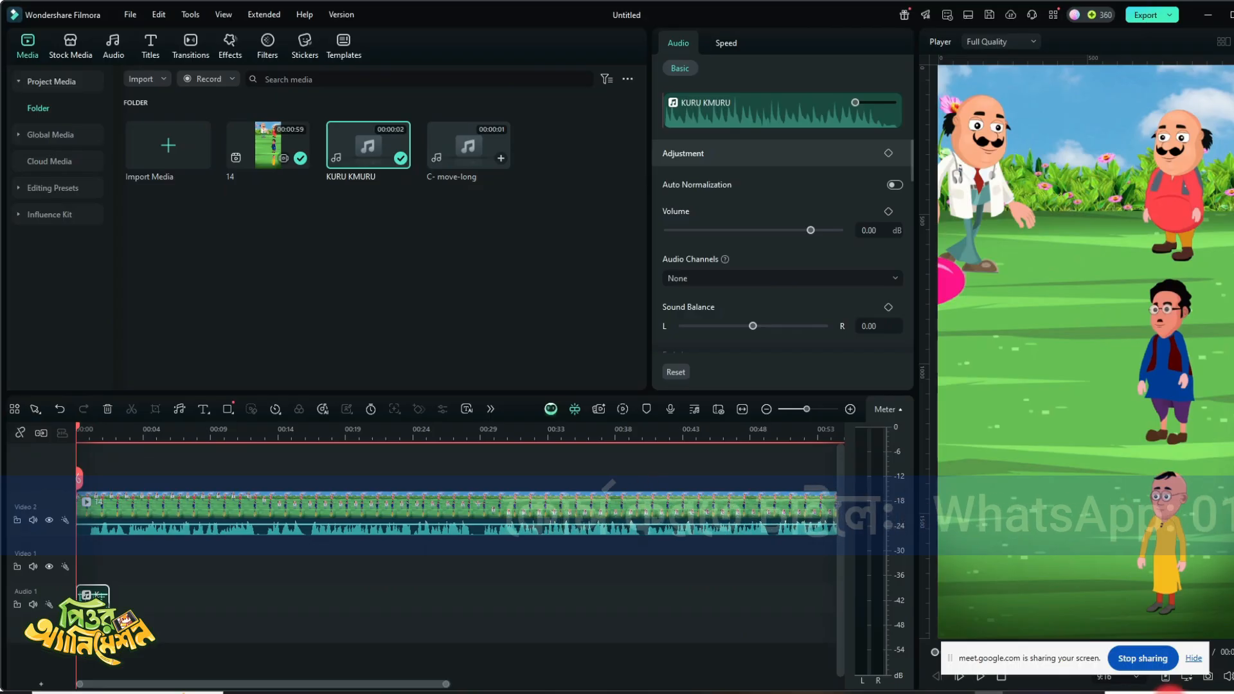
- Switch the computer's sound output from the Fifine microphone speakers to Speakers (High Definition Audio Device)
{"action": "left_click", "coordinate": [1149, 693]}
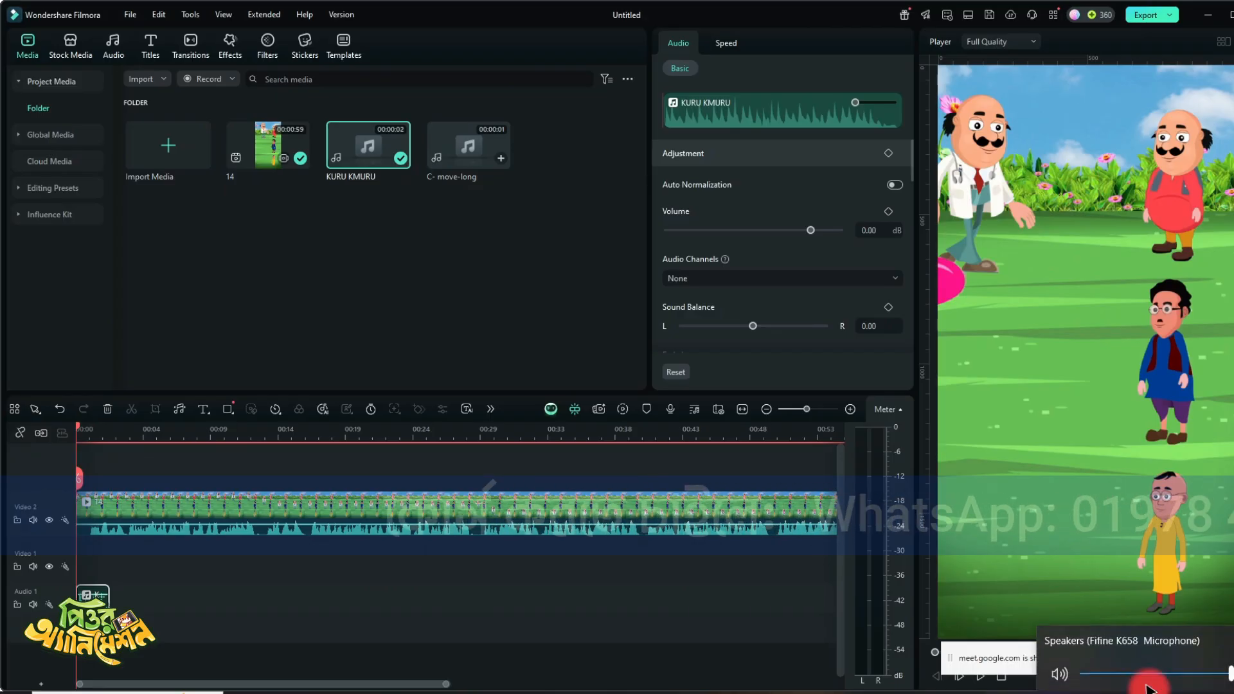
{"action": "left_click", "coordinate": [1192, 643]}
{"action": "left_click", "coordinate": [1150, 642]}
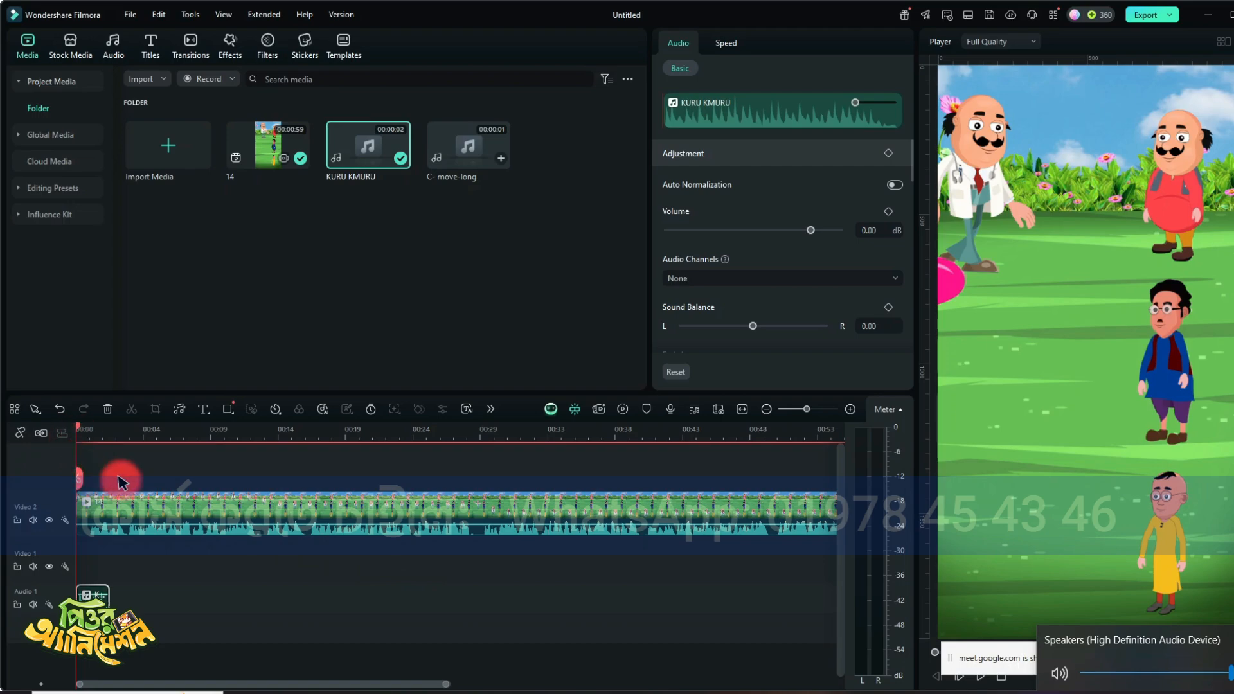
- Play the opening and trim the end of the KURU KMURU clip to where the doctor stops walking
{"action": "left_click", "coordinate": [83, 456]}
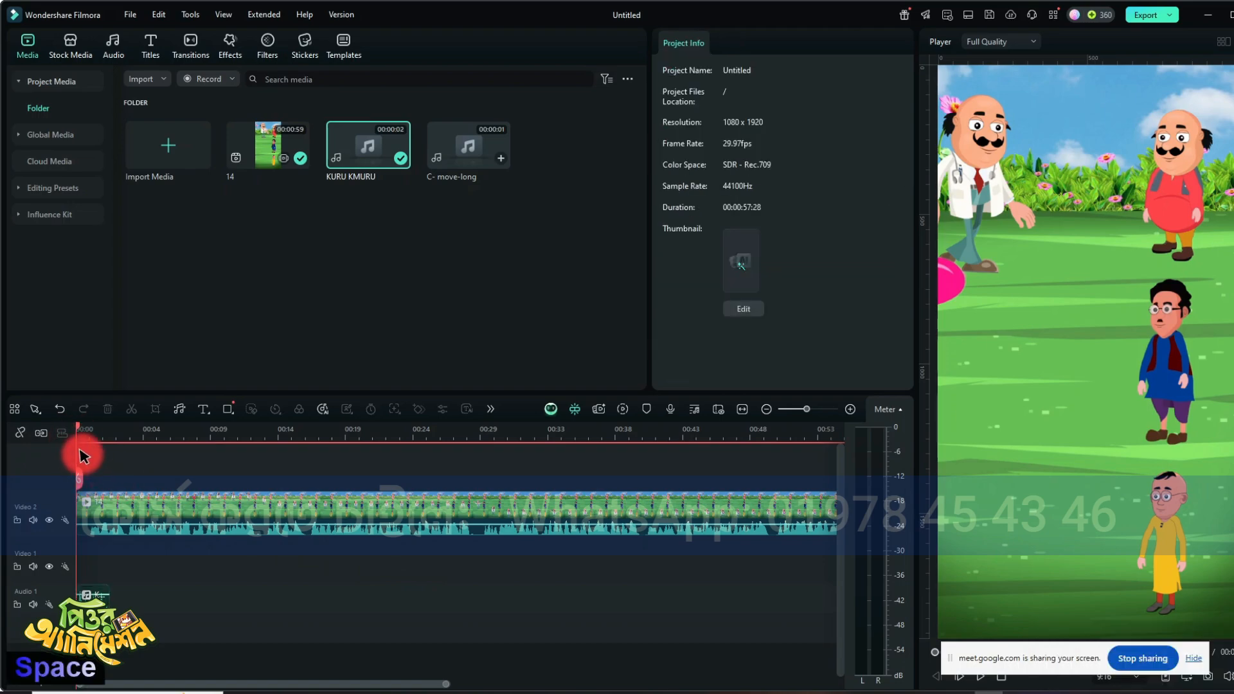
{"action": "key", "text": "space"}
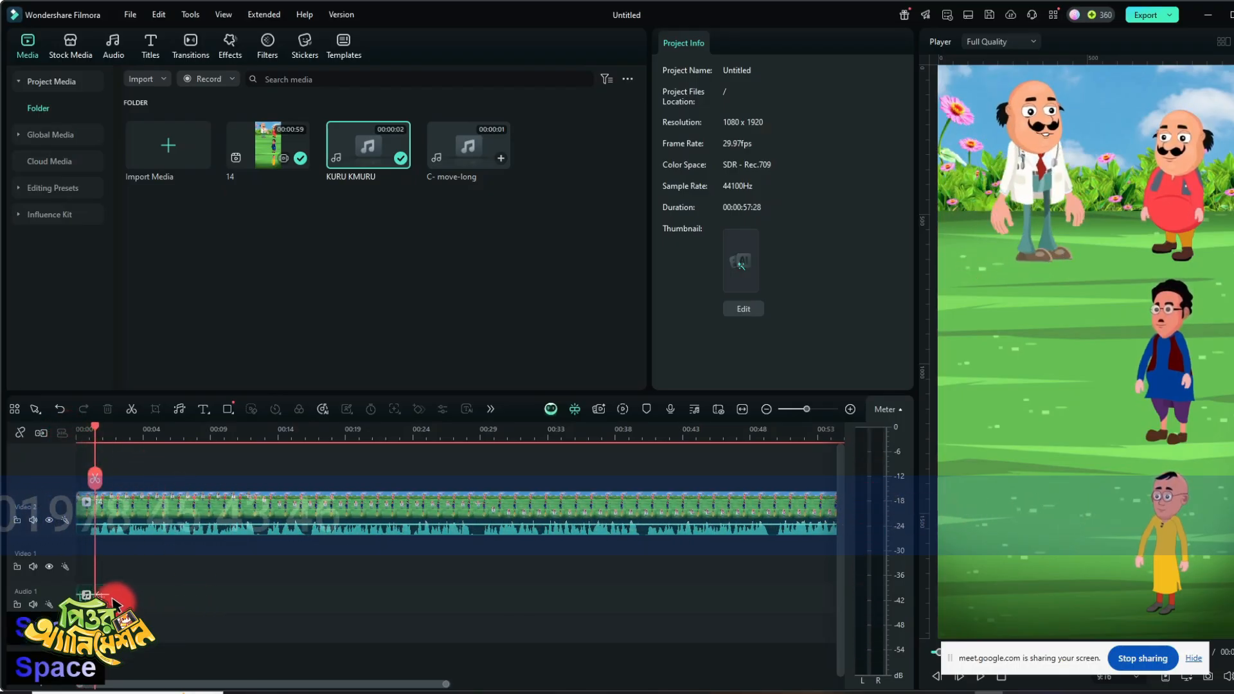
{"action": "left_click", "coordinate": [86, 593]}
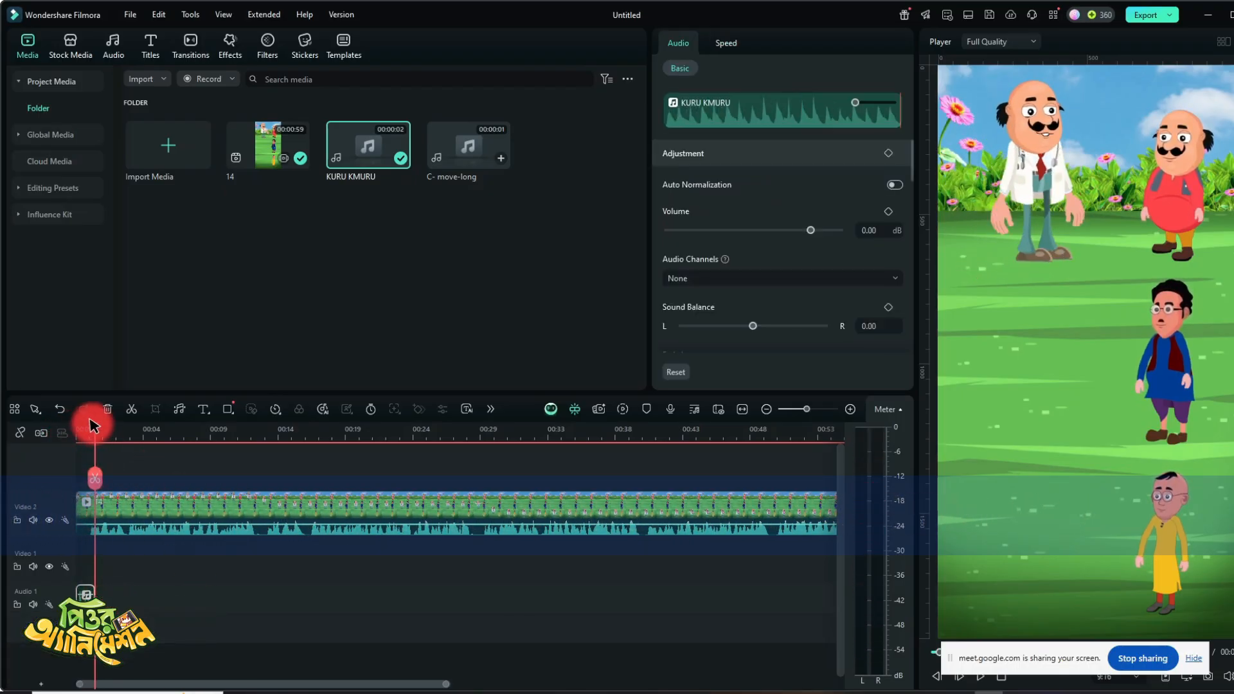
{"action": "key", "text": "space"}
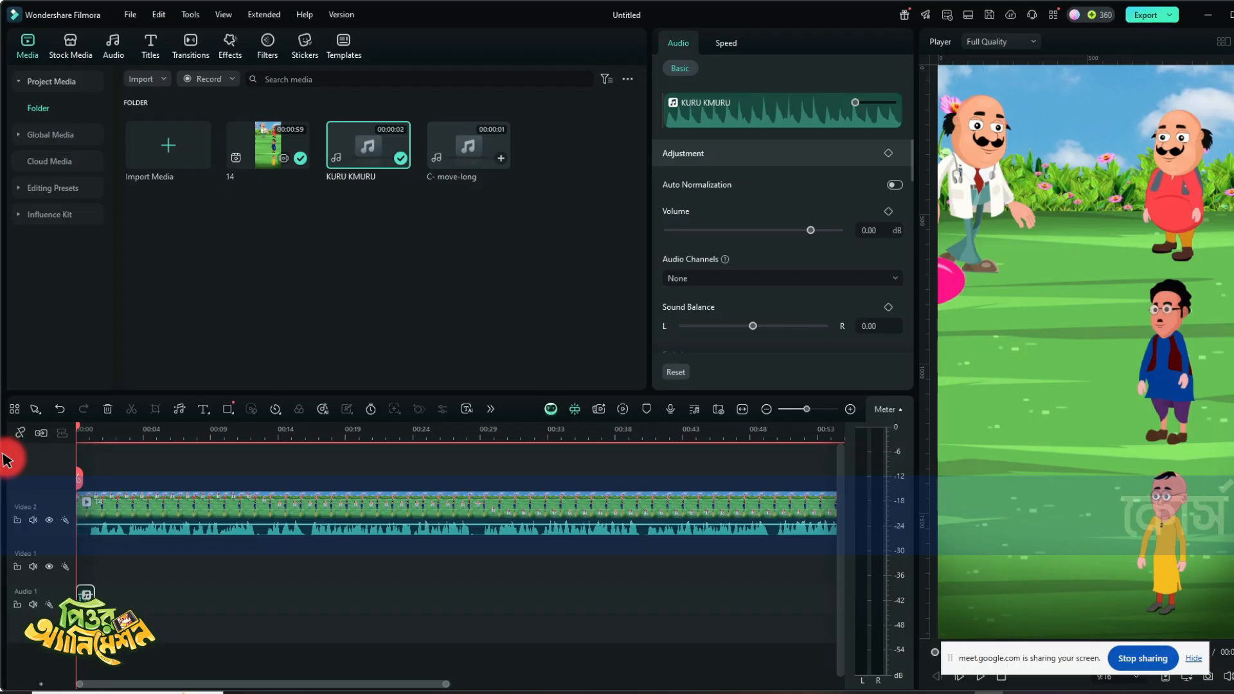
- Add the ++++ Funny PIK FUN sound from the effects folder to Audio 1 just before the bandage reaches the first patient
{"action": "key", "text": "space"}
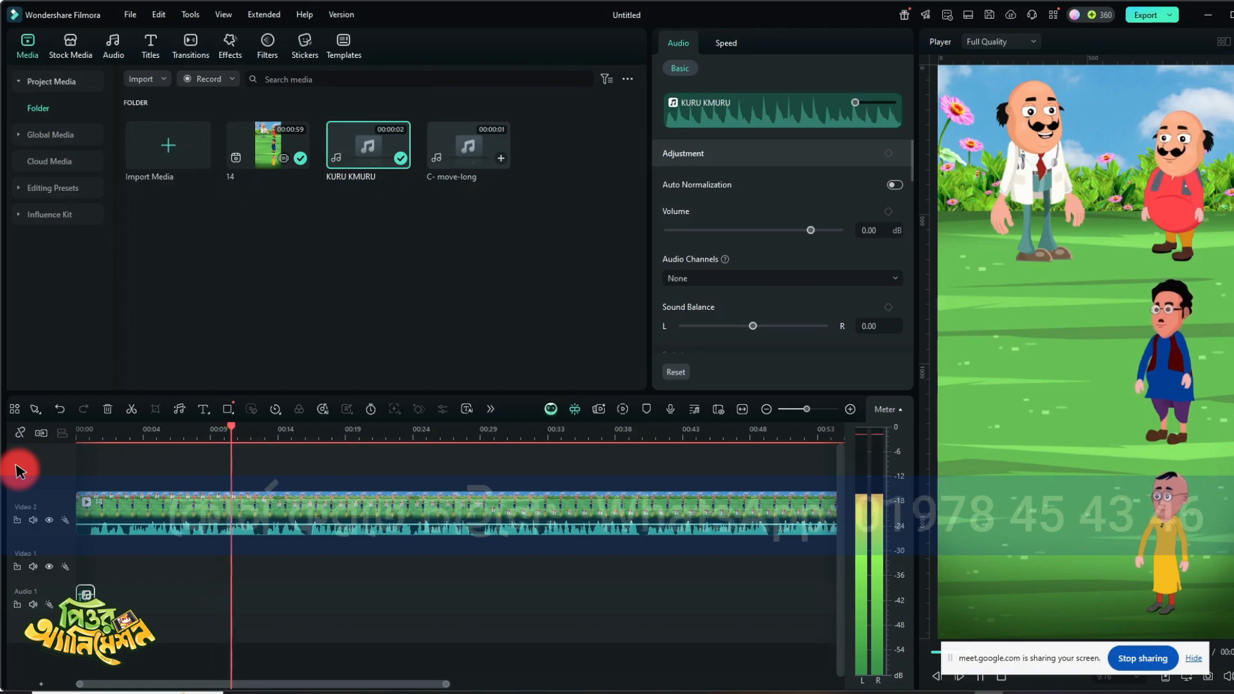
{"action": "key", "text": "space"}
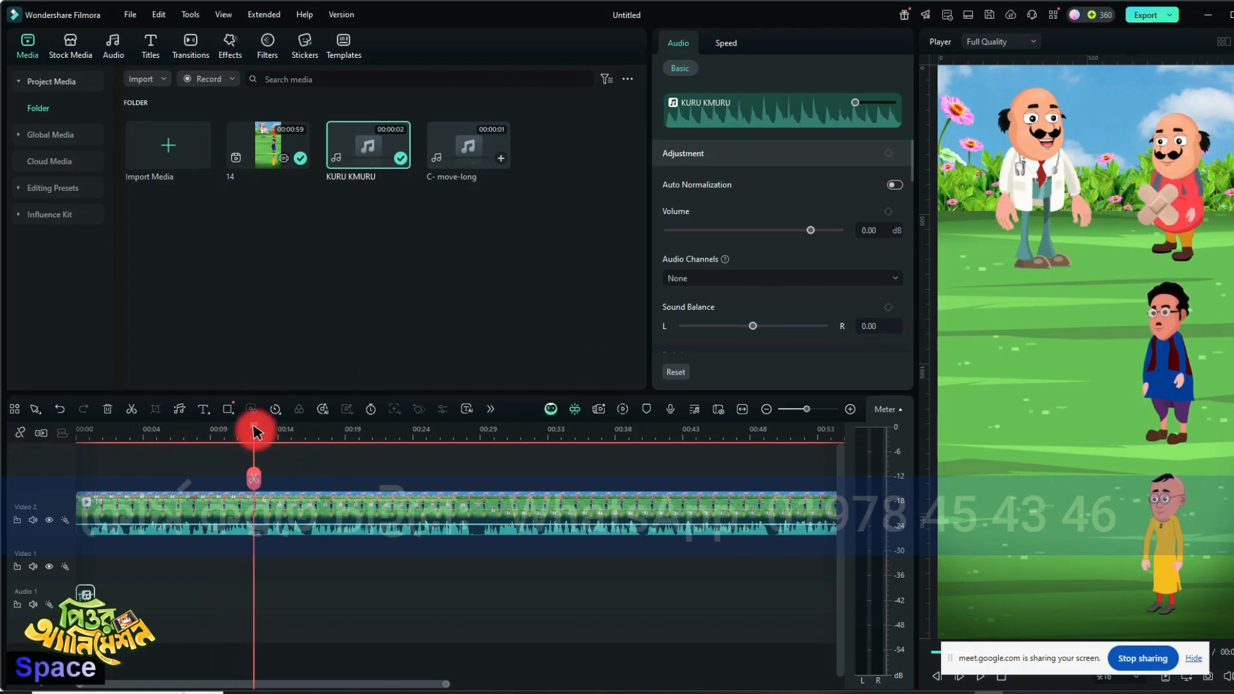
{"action": "left_click_drag", "start_coordinate": [254, 431], "coordinate": [240, 432]}
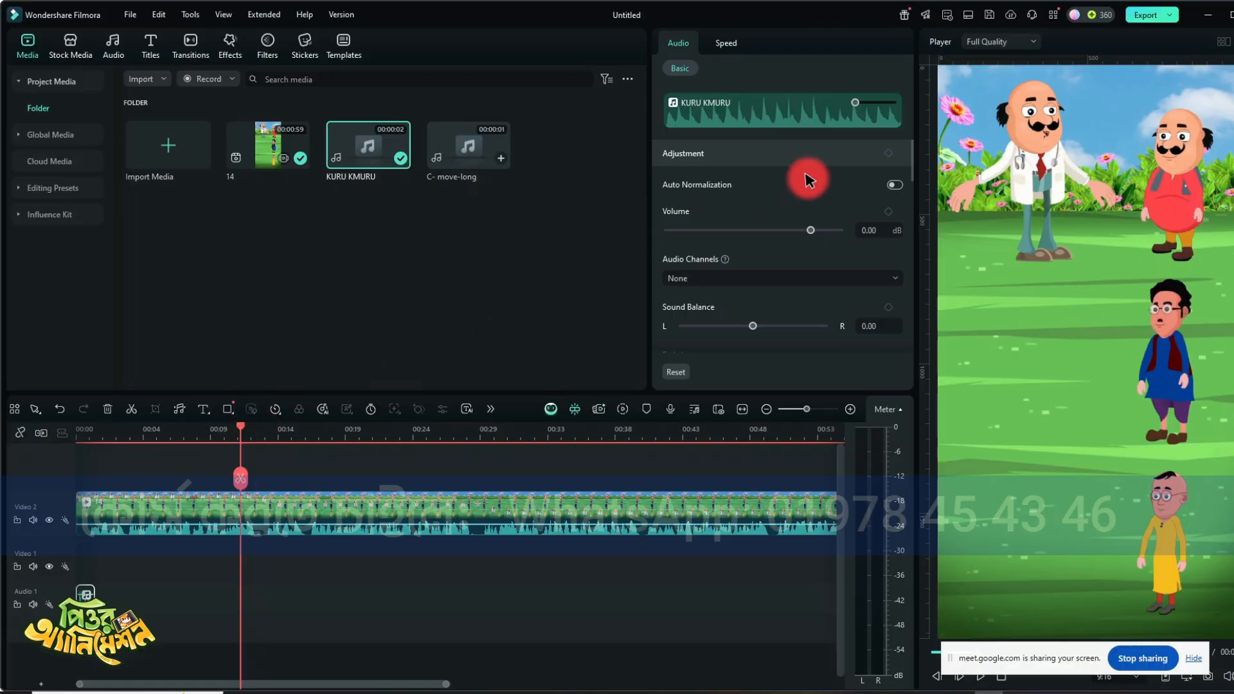
{"action": "left_click", "coordinate": [1206, 11]}
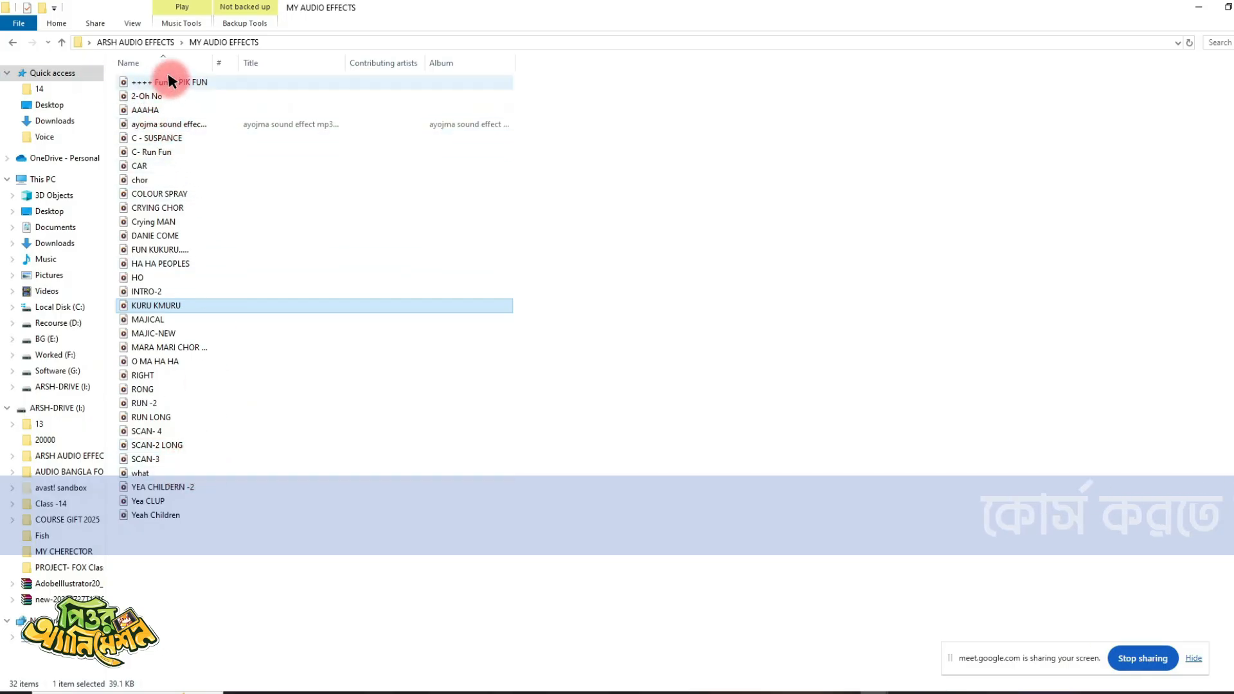
{"action": "left_click_drag", "start_coordinate": [171, 82], "coordinate": [275, 579]}
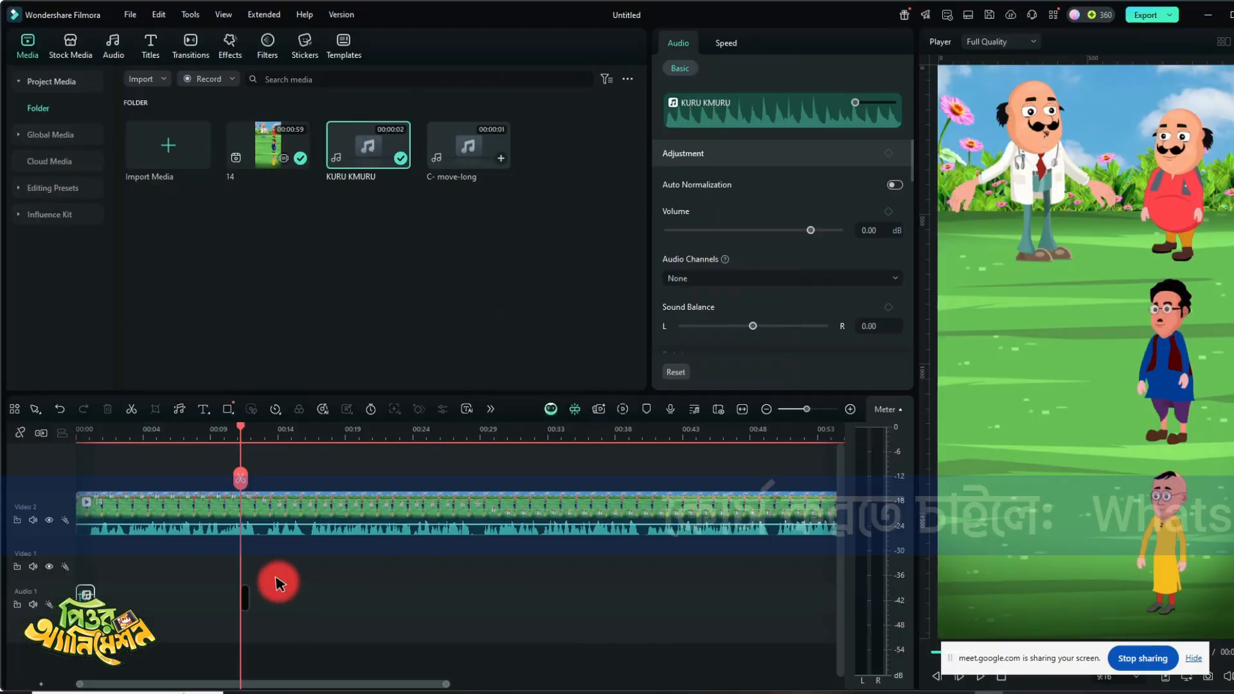
- Play the bandage moment to check the timing of the Funny PIK FUN sound
{"action": "key", "text": "space"}
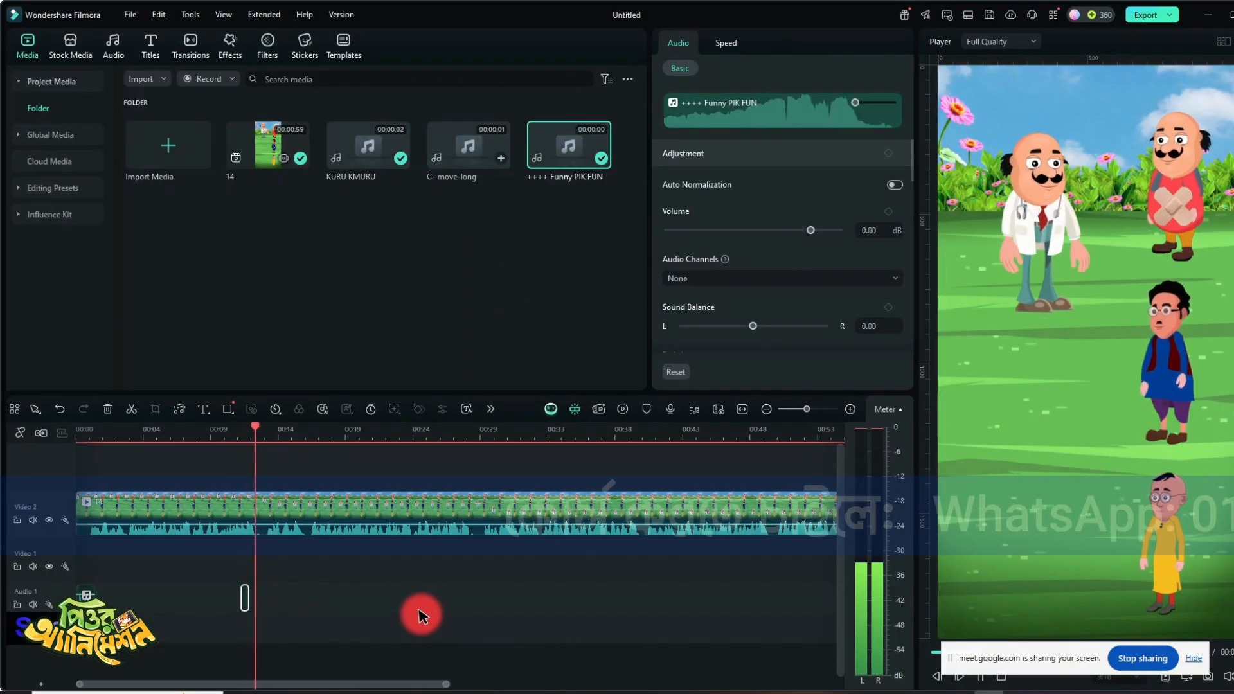
{"action": "left_click", "coordinate": [228, 430]}
{"action": "key", "text": "space"}
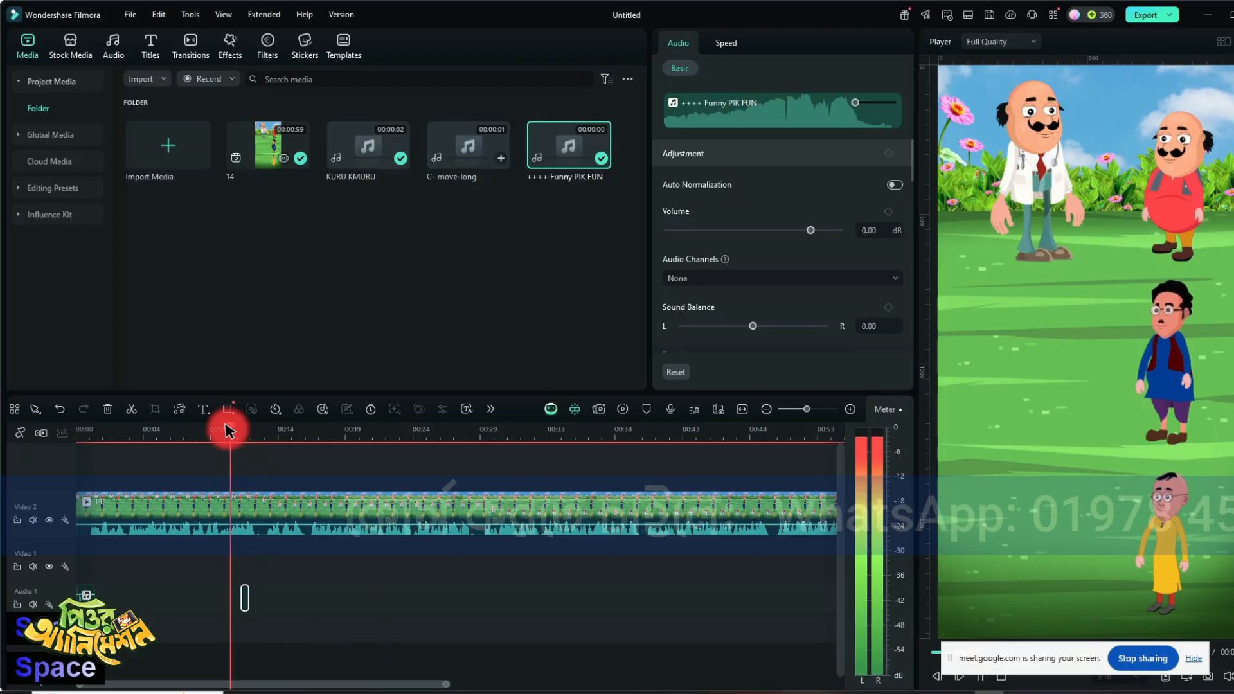
{"action": "key", "text": "space"}
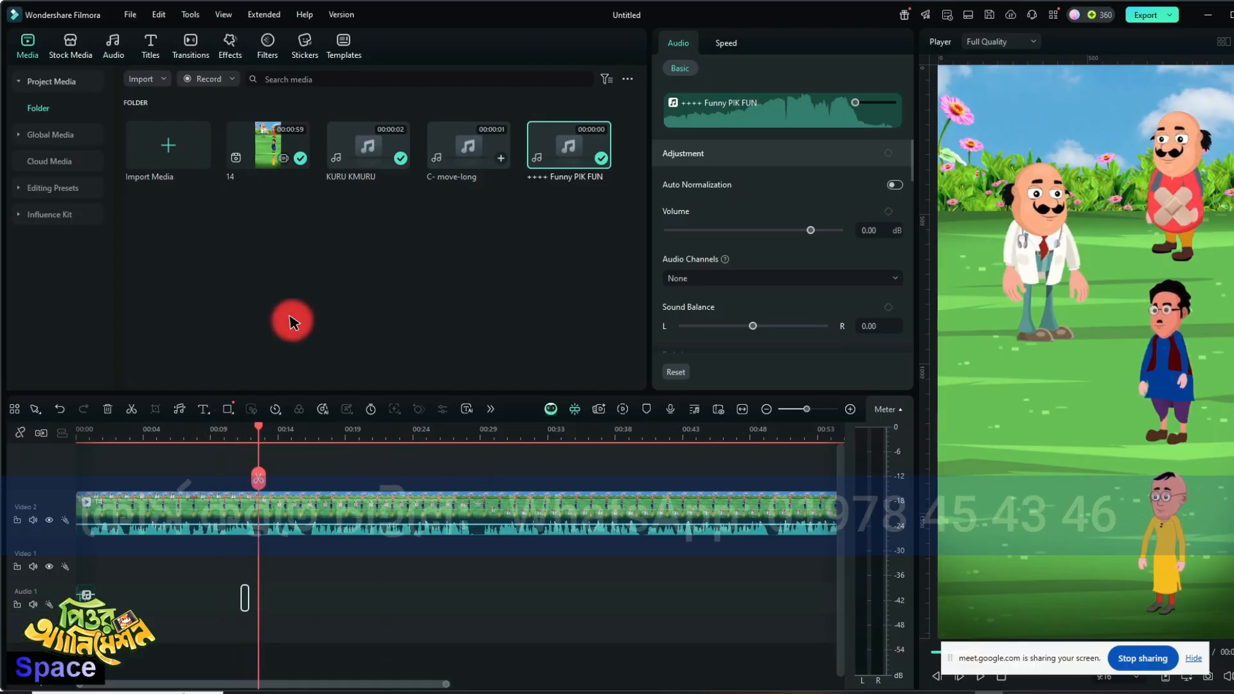
- Add the favorite white smoke-burst sticker above the video as the doctor moves down, shift it to X -137.94 px, and preview it
{"action": "left_click", "coordinate": [302, 49]}
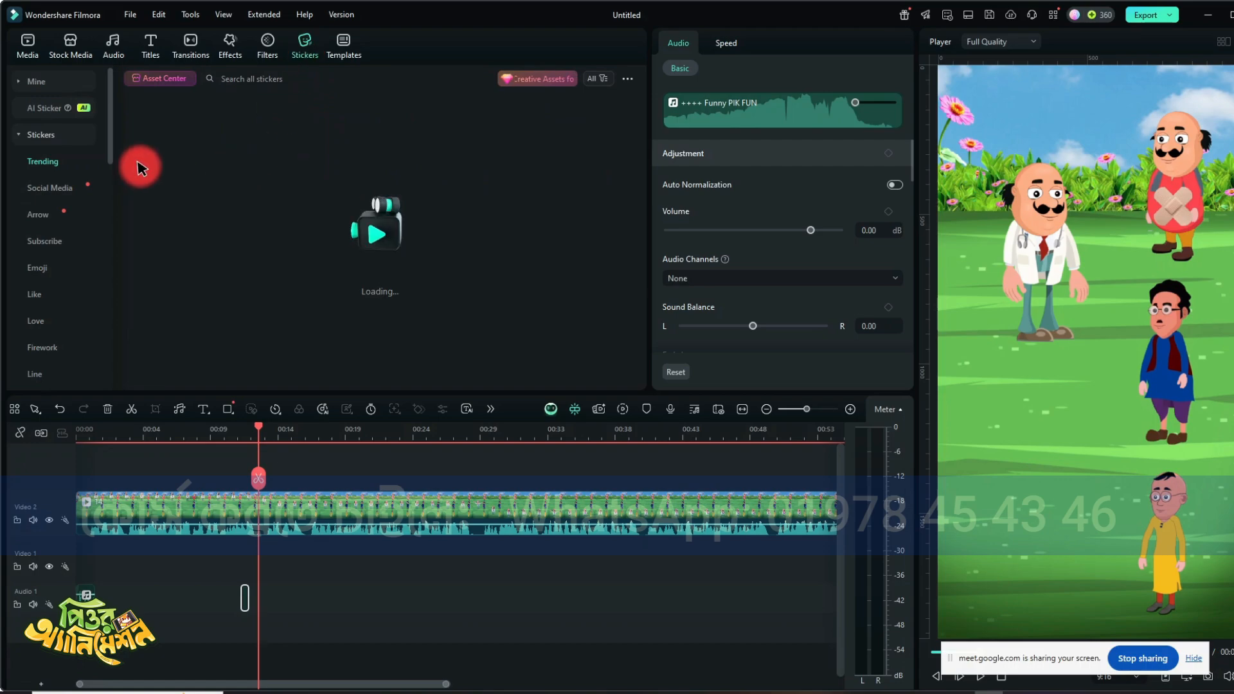
{"action": "left_click", "coordinate": [42, 78]}
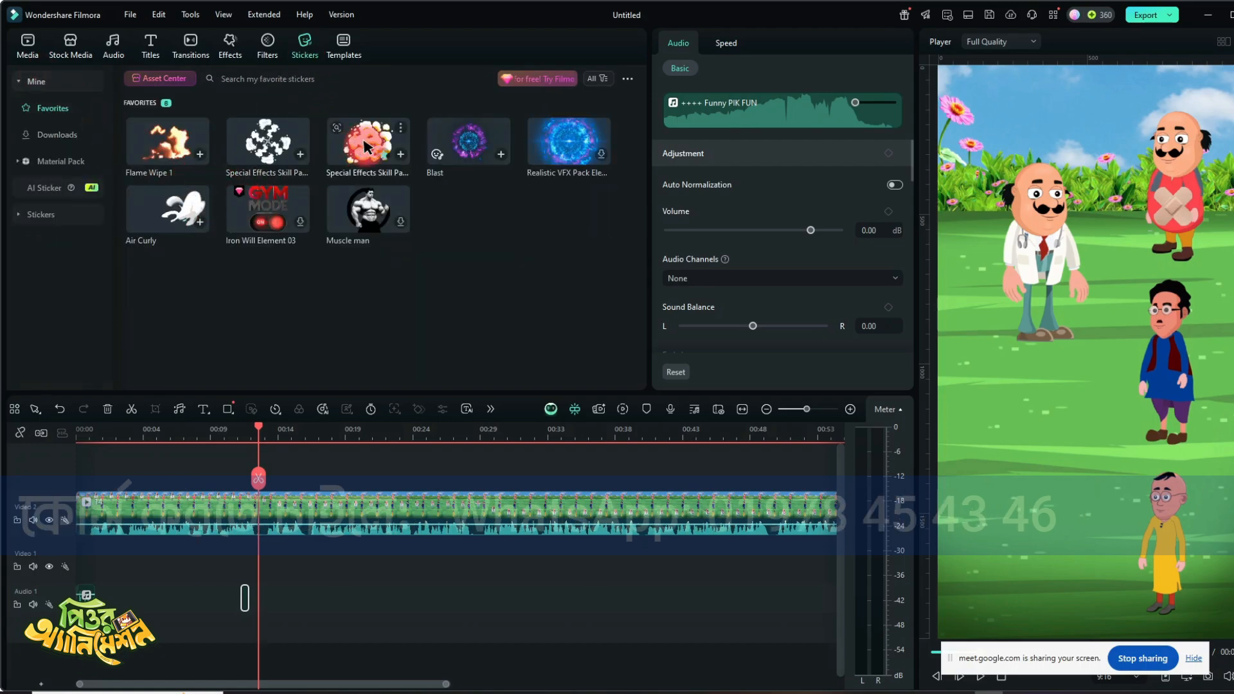
{"action": "left_click", "coordinate": [267, 135]}
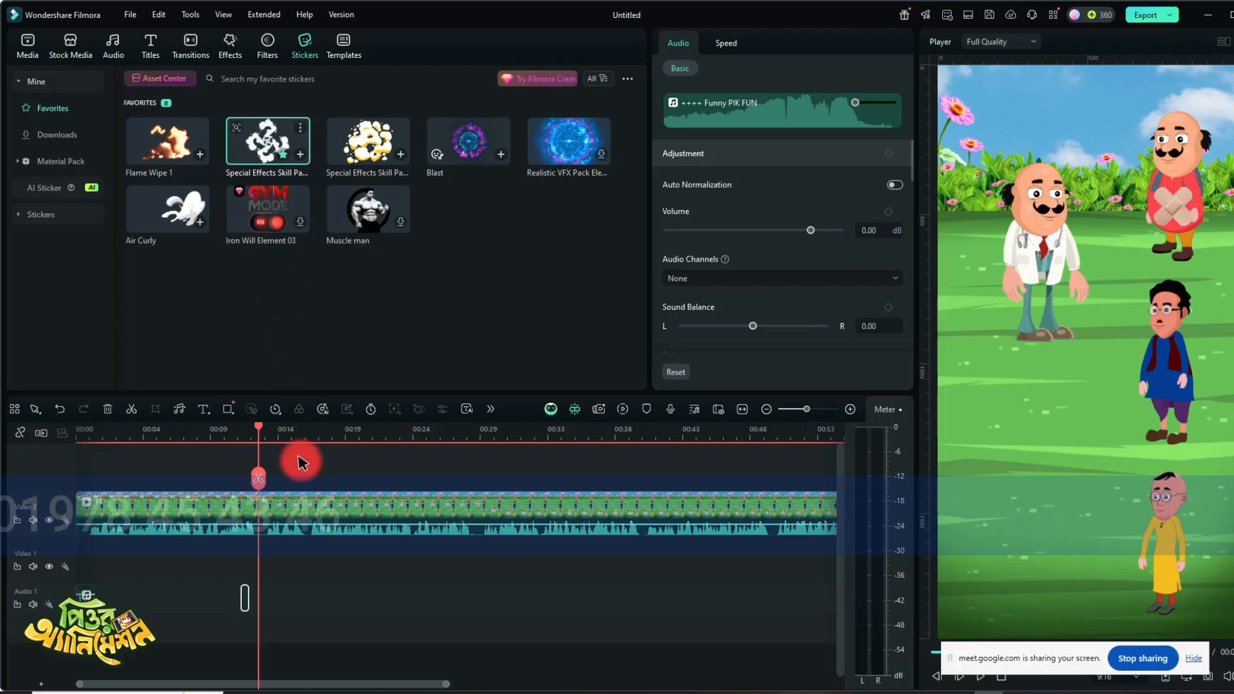
{"action": "left_click_drag", "start_coordinate": [259, 457], "coordinate": [260, 460]}
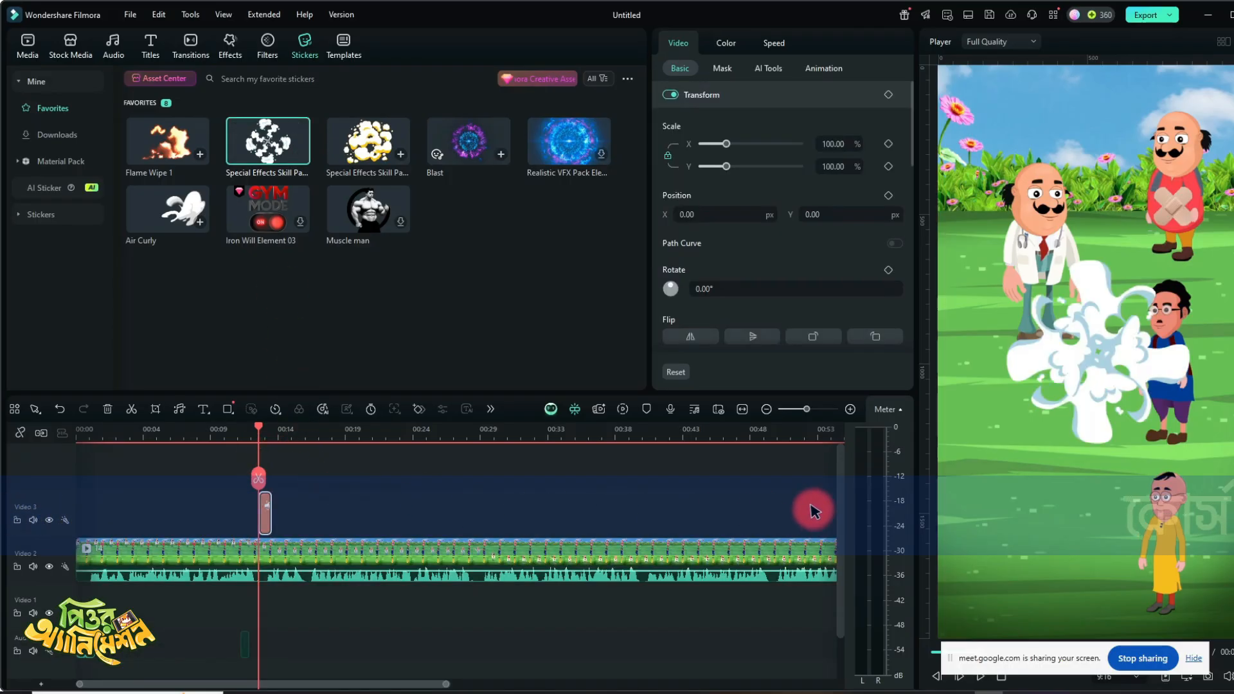
{"action": "left_click_drag", "start_coordinate": [1046, 346], "coordinate": [1043, 348]}
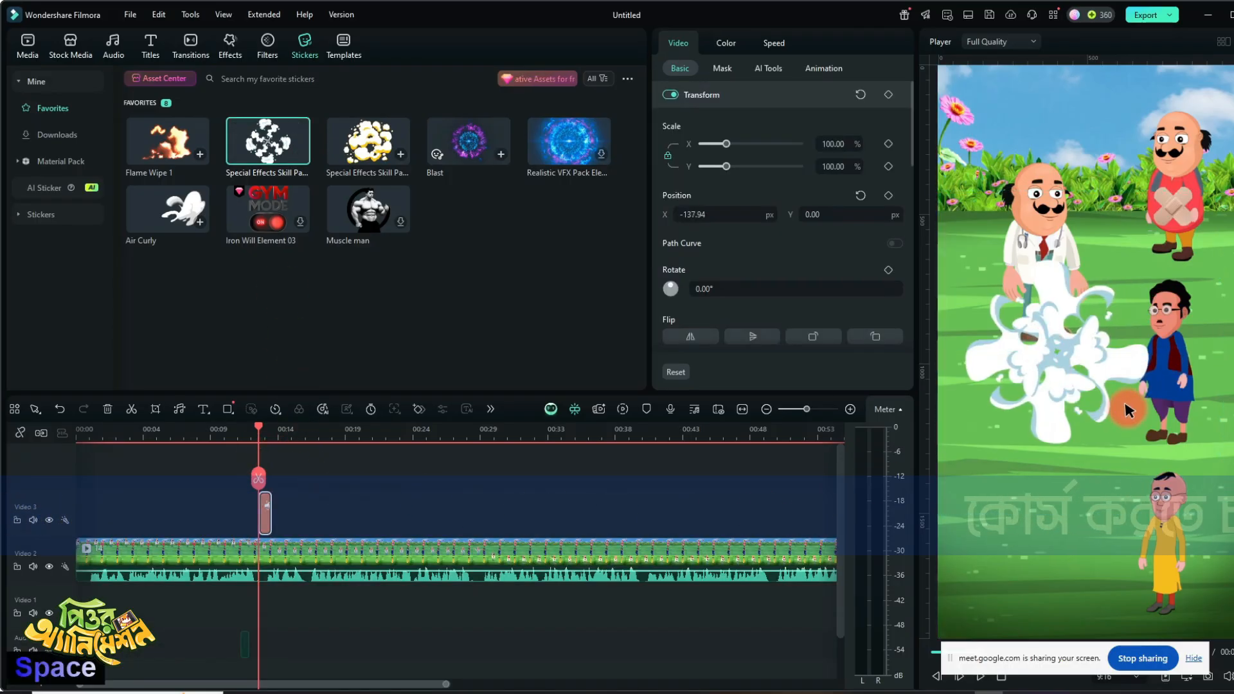
{"action": "key", "text": "space"}
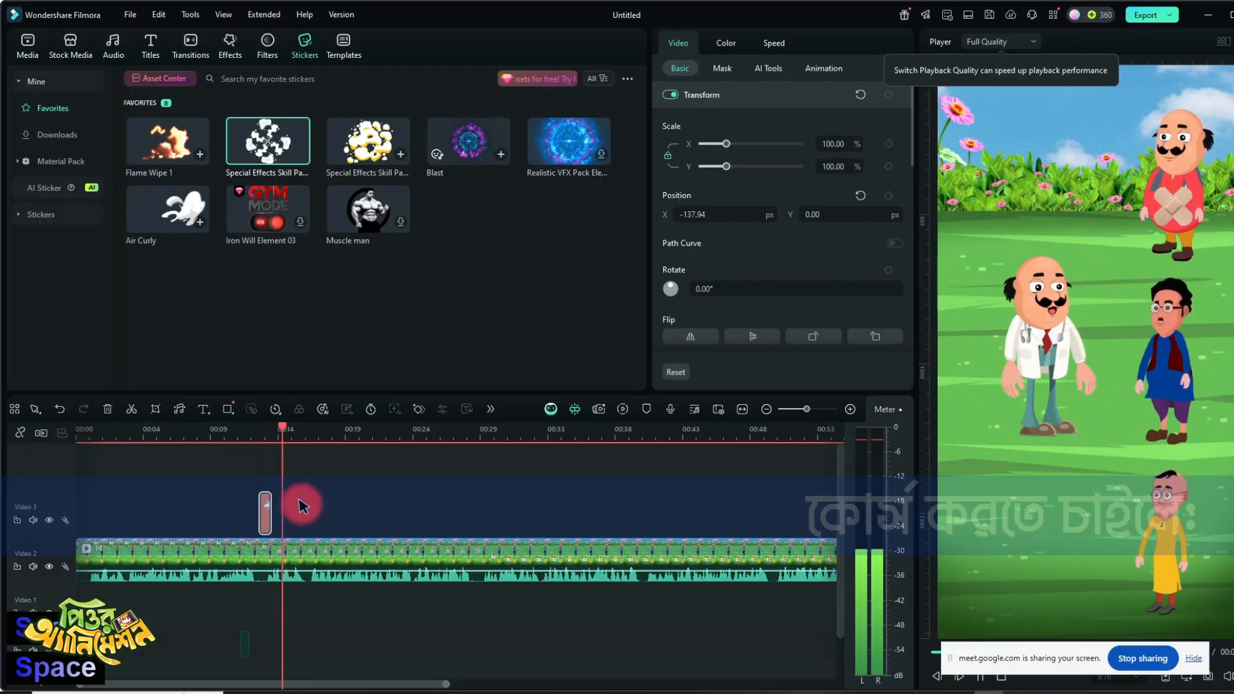
- Add the Air Curly sticker at the start of Video 3 and position it behind the entering doctor at X -68.97, Y 736.41 px
{"action": "left_click_drag", "start_coordinate": [283, 426], "coordinate": [8, 460]}
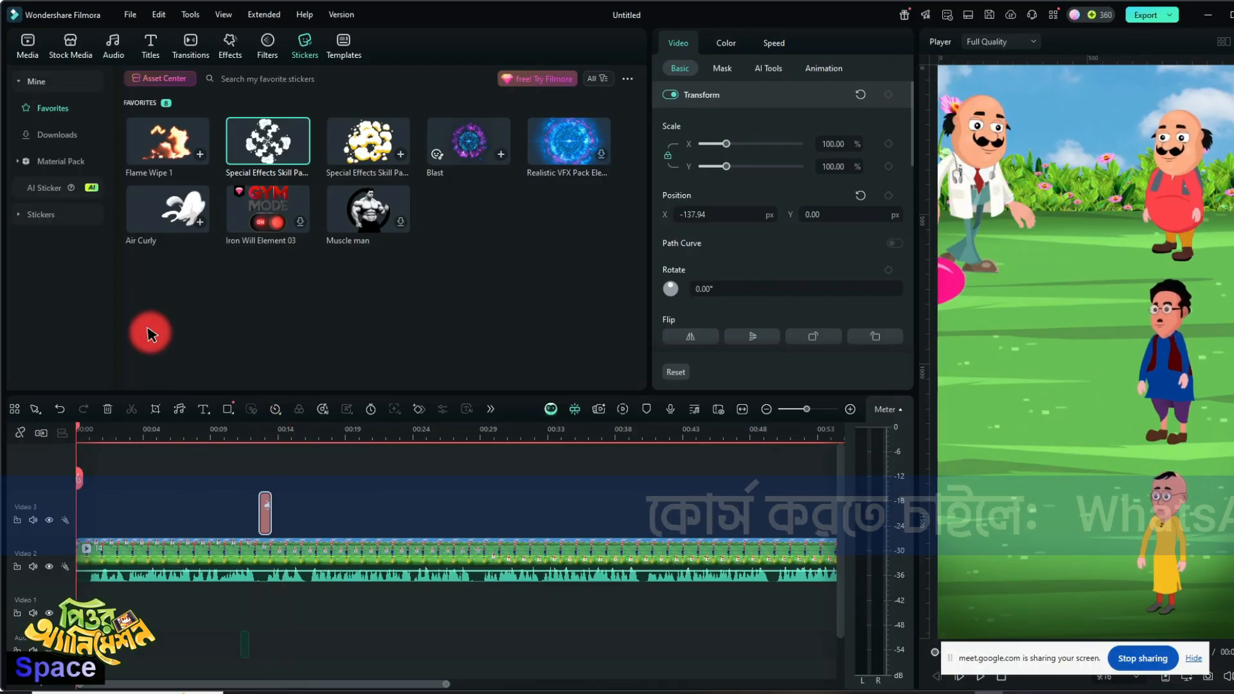
{"action": "left_click_drag", "start_coordinate": [167, 209], "coordinate": [82, 513]}
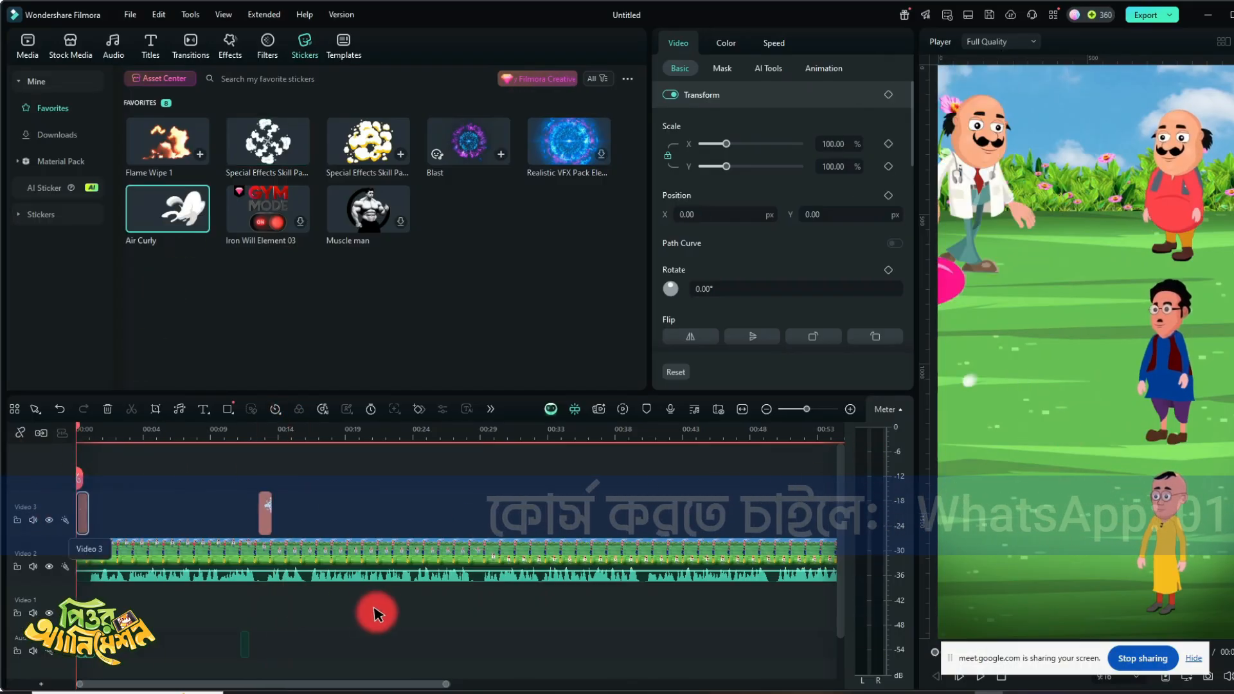
{"action": "key", "text": "space"}
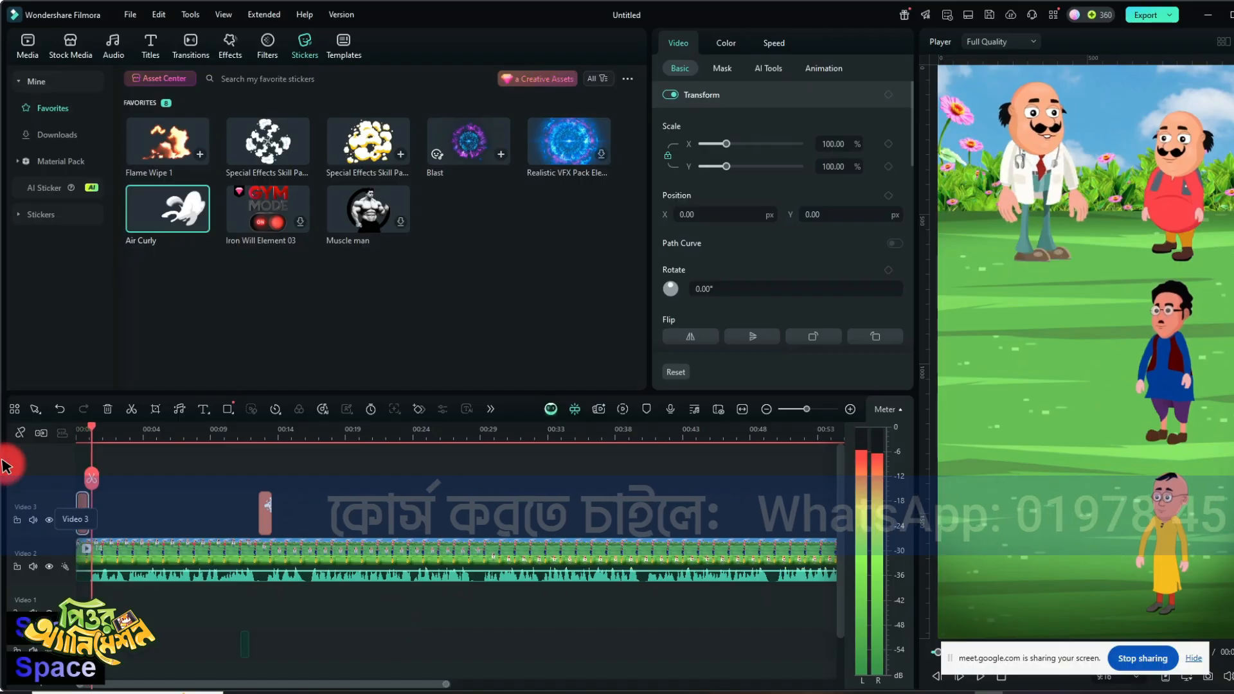
{"action": "left_click_drag", "start_coordinate": [92, 424], "coordinate": [77, 428]}
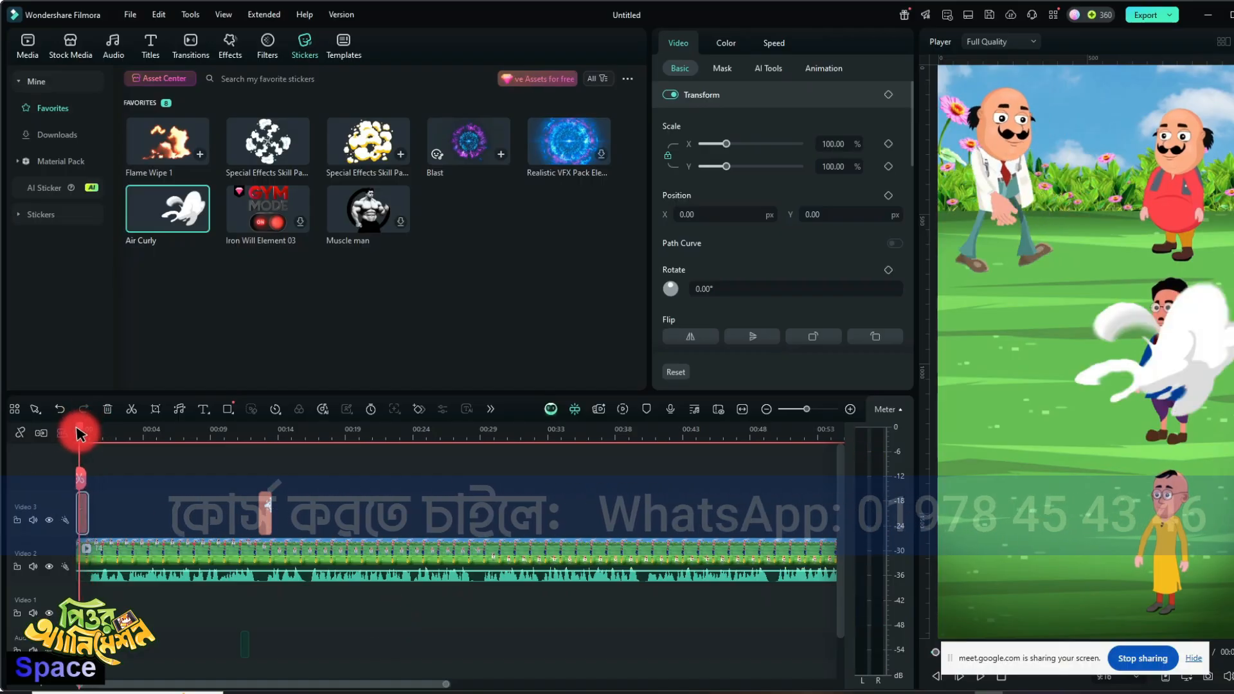
{"action": "left_click", "coordinate": [1133, 359]}
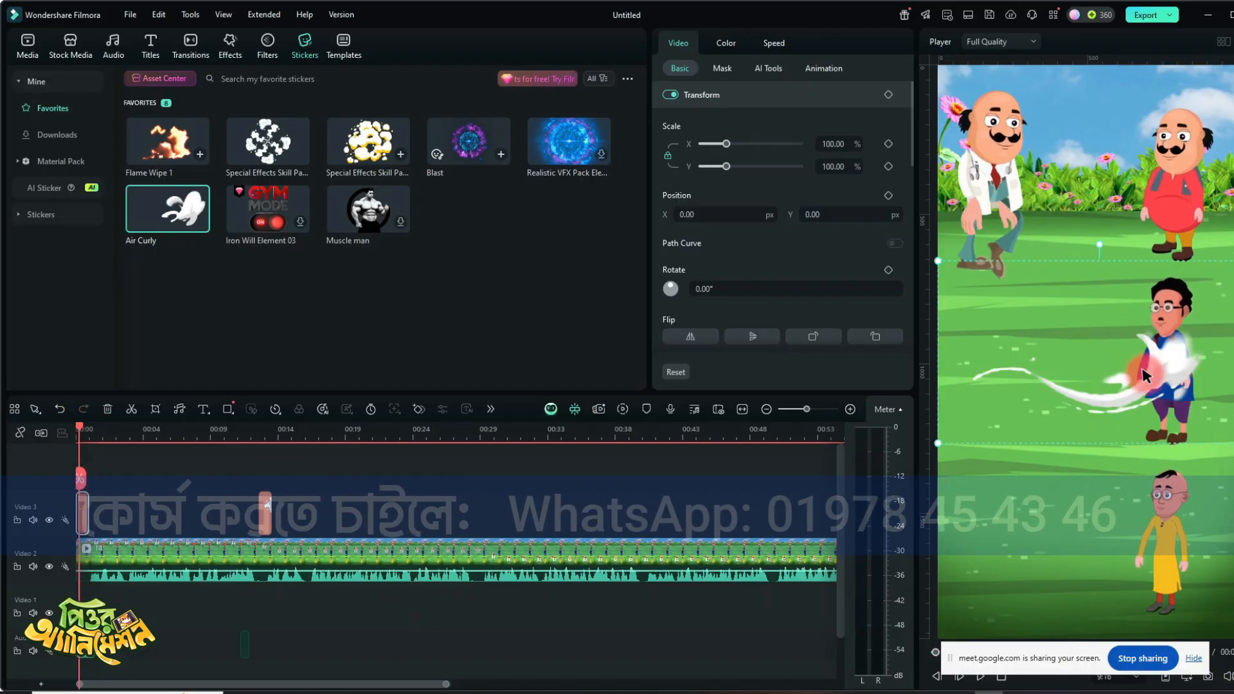
{"action": "left_click_drag", "start_coordinate": [1143, 376], "coordinate": [1126, 156]}
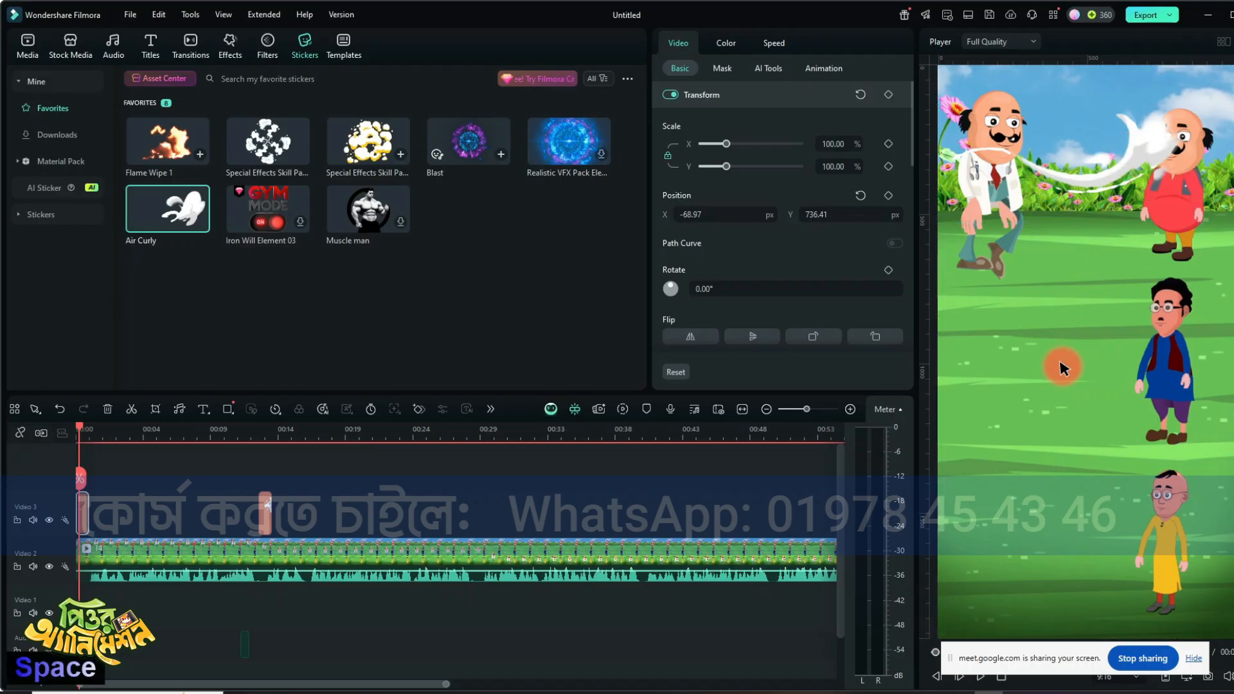
- Add a second white smoke-burst sticker at the bandage moment, scaled to 24.60% and placed on the first patient at X 240.28, Y 496.13 px
{"action": "key", "text": "space"}
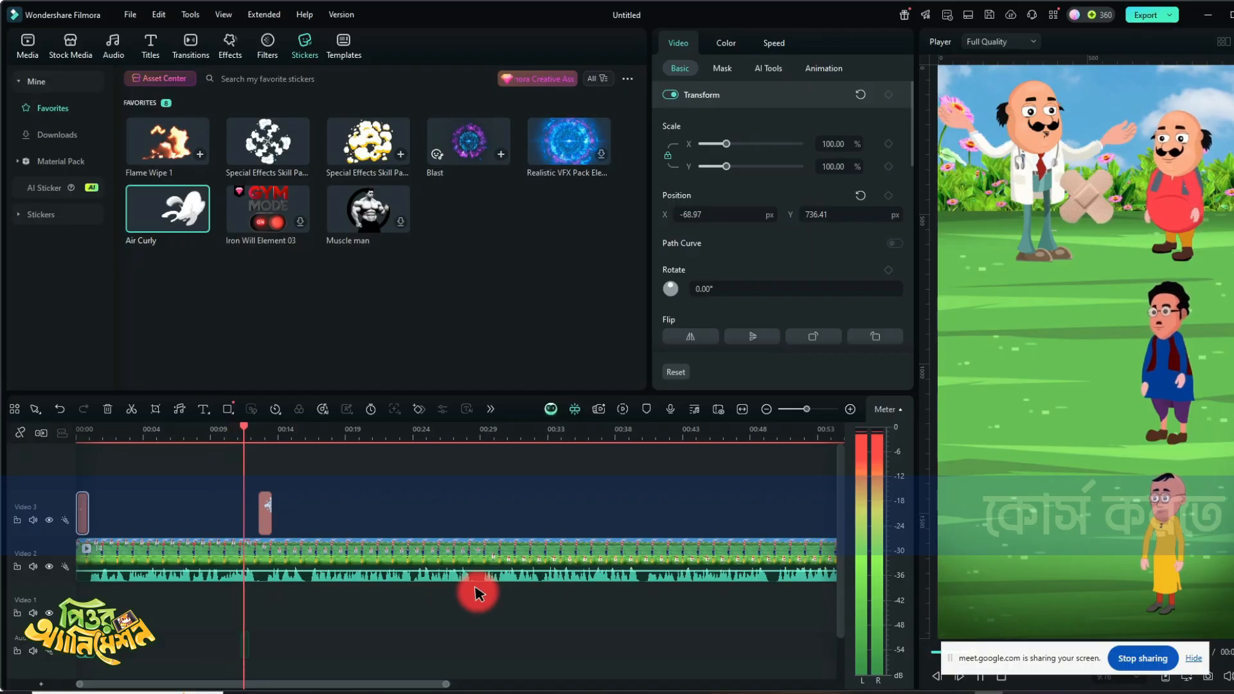
{"action": "key", "text": "space"}
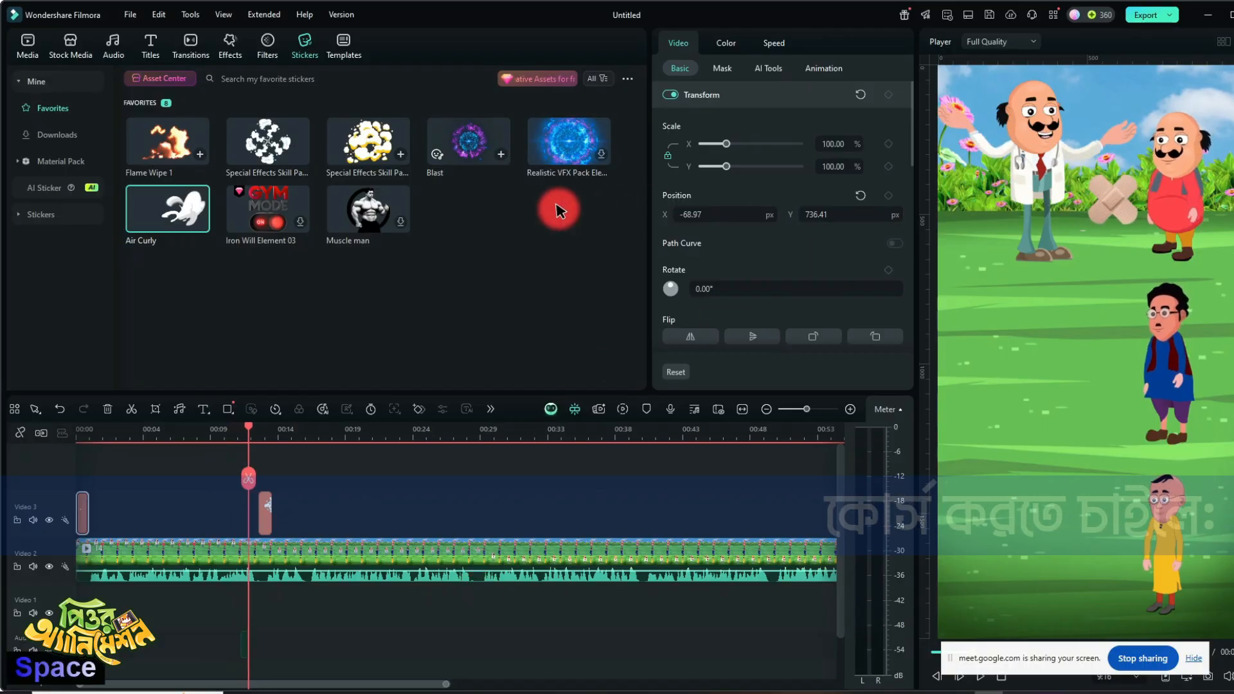
{"action": "left_click", "coordinate": [268, 142]}
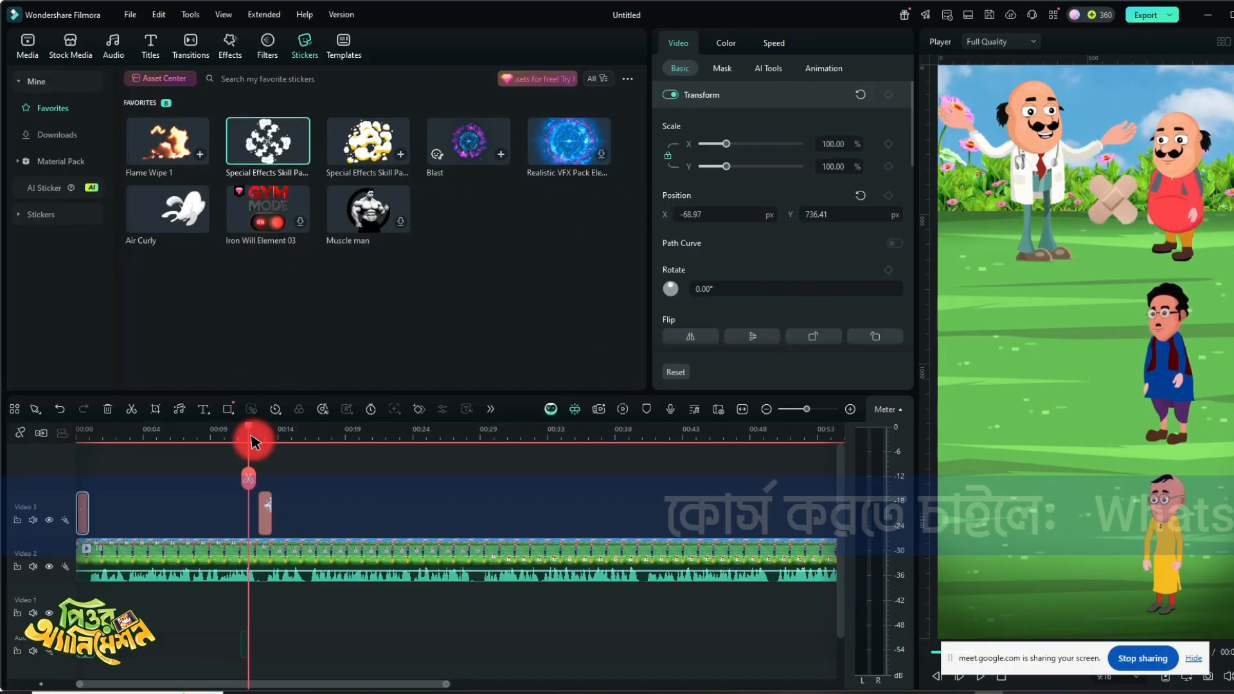
{"action": "left_click_drag", "start_coordinate": [251, 436], "coordinate": [255, 457]}
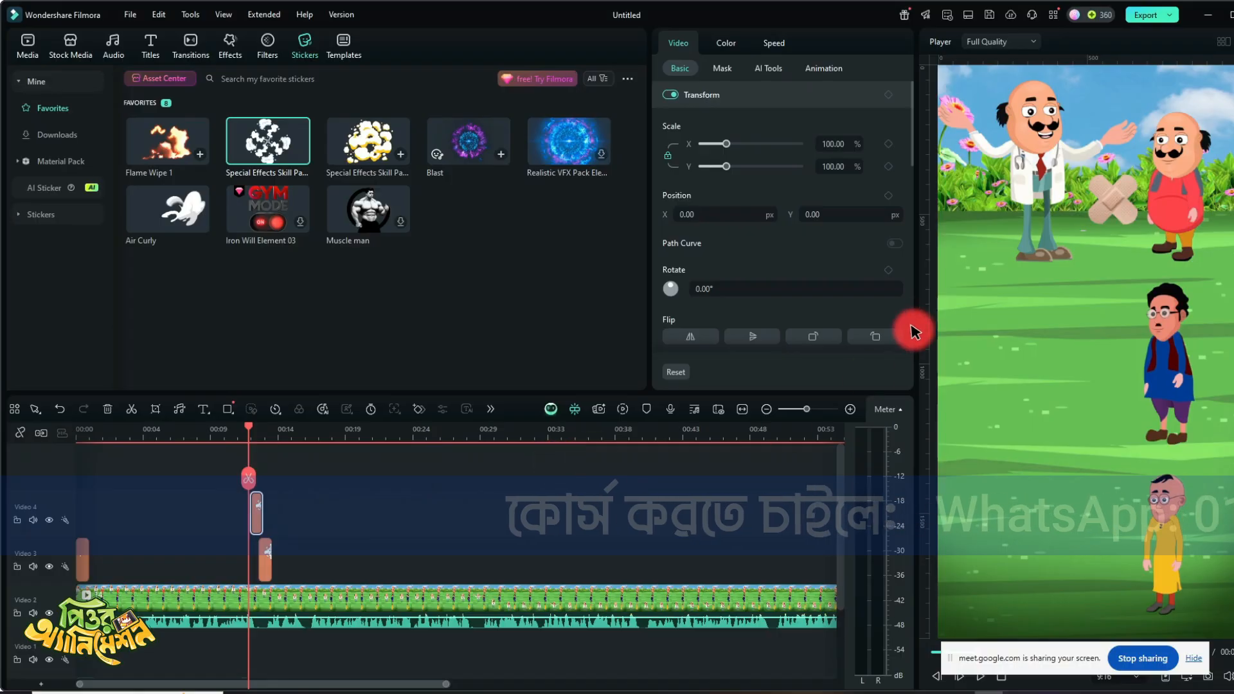
{"action": "key", "text": "space"}
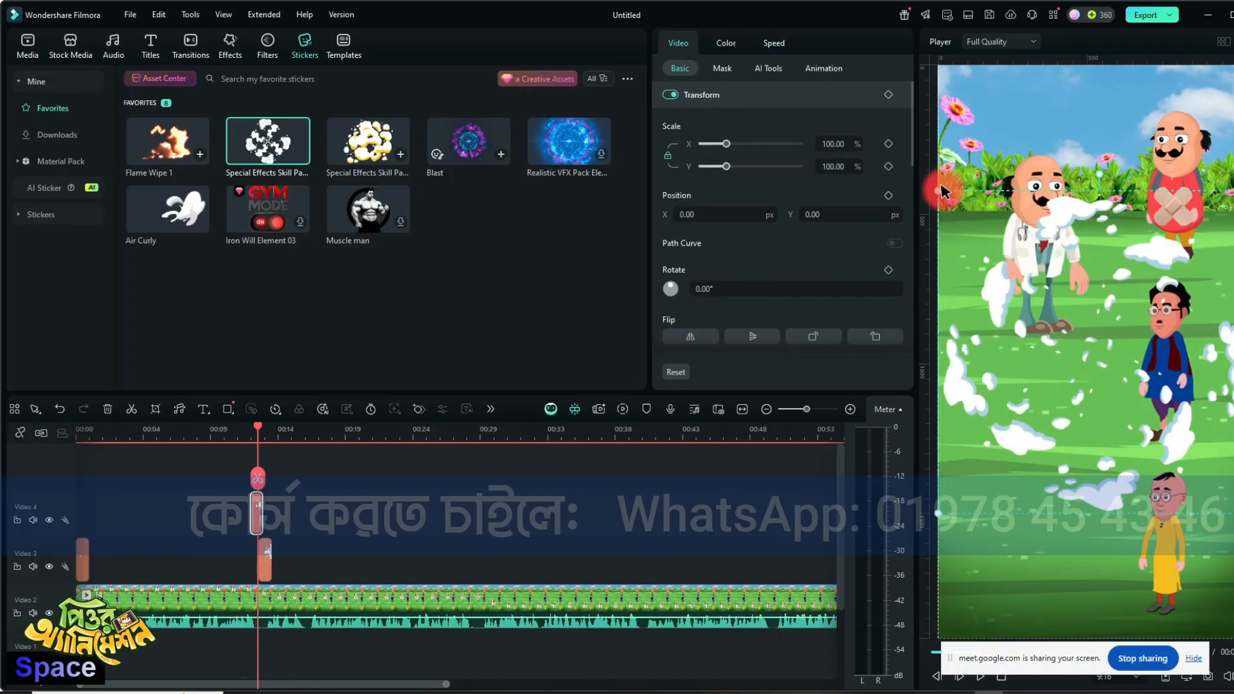
{"action": "left_click_drag", "start_coordinate": [938, 189], "coordinate": [1141, 436]}
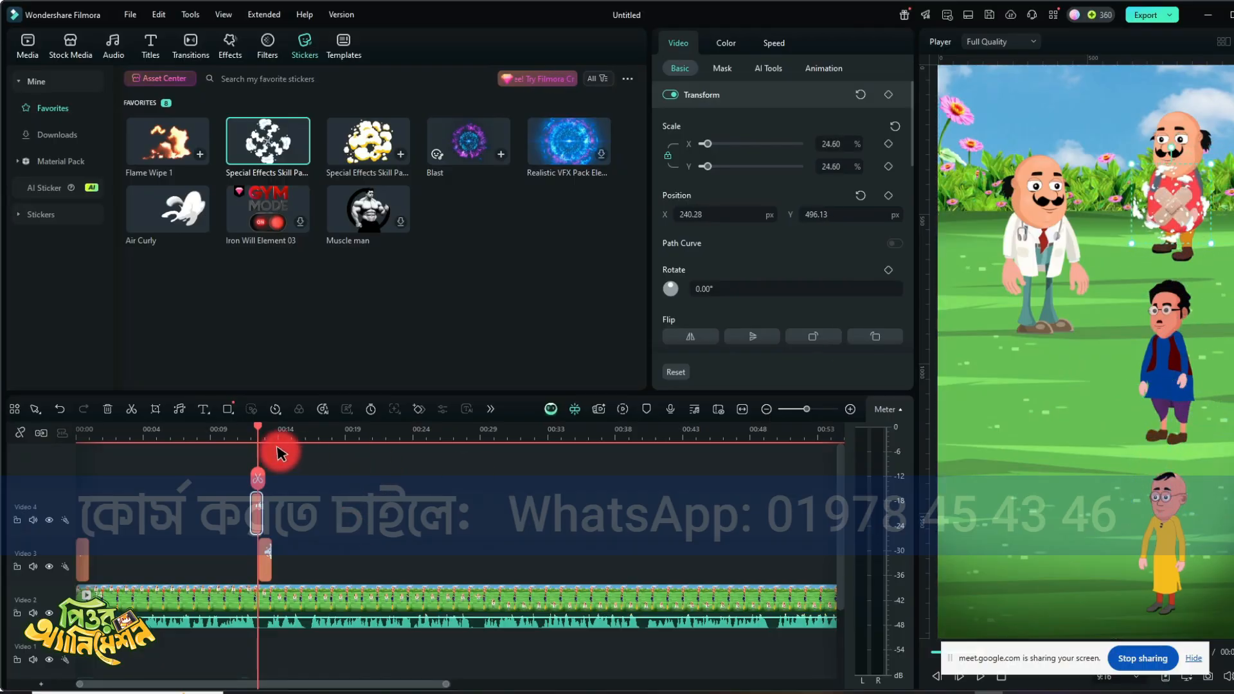
- Play the cartoon from the beginning through the smoke bursts to check the added stickers and sounds
{"action": "key", "text": "Home"}
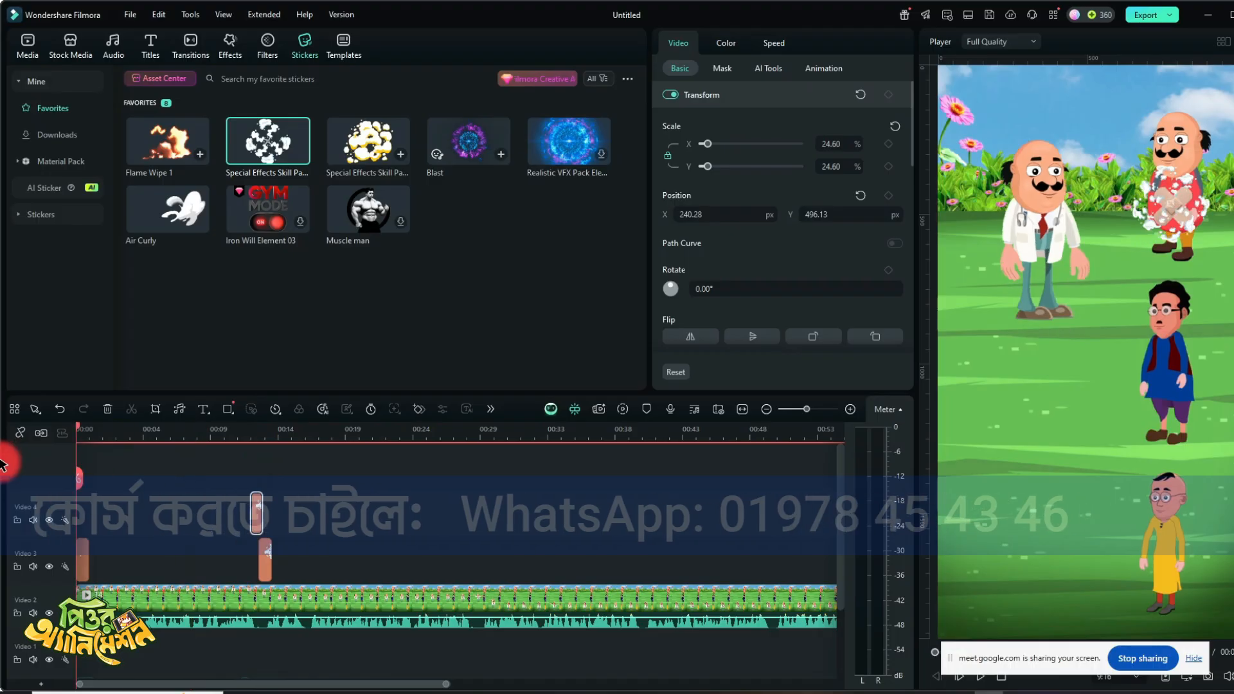
{"action": "key", "text": "space"}
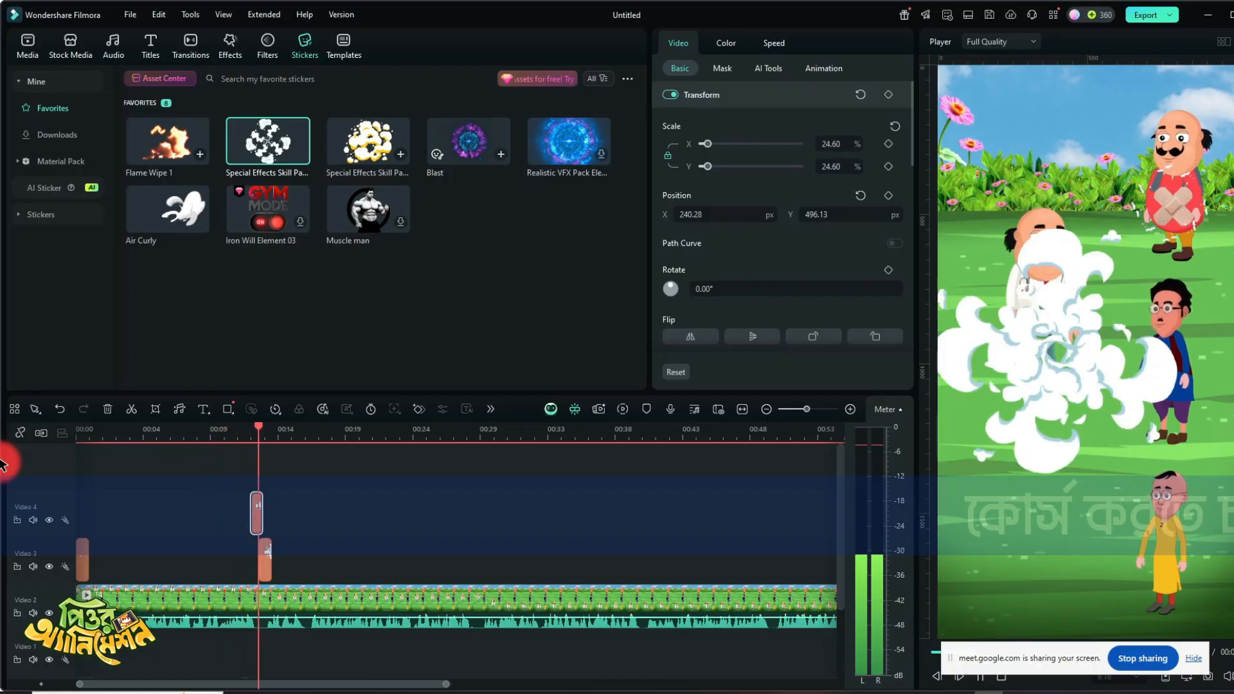
{"action": "key", "text": "space"}
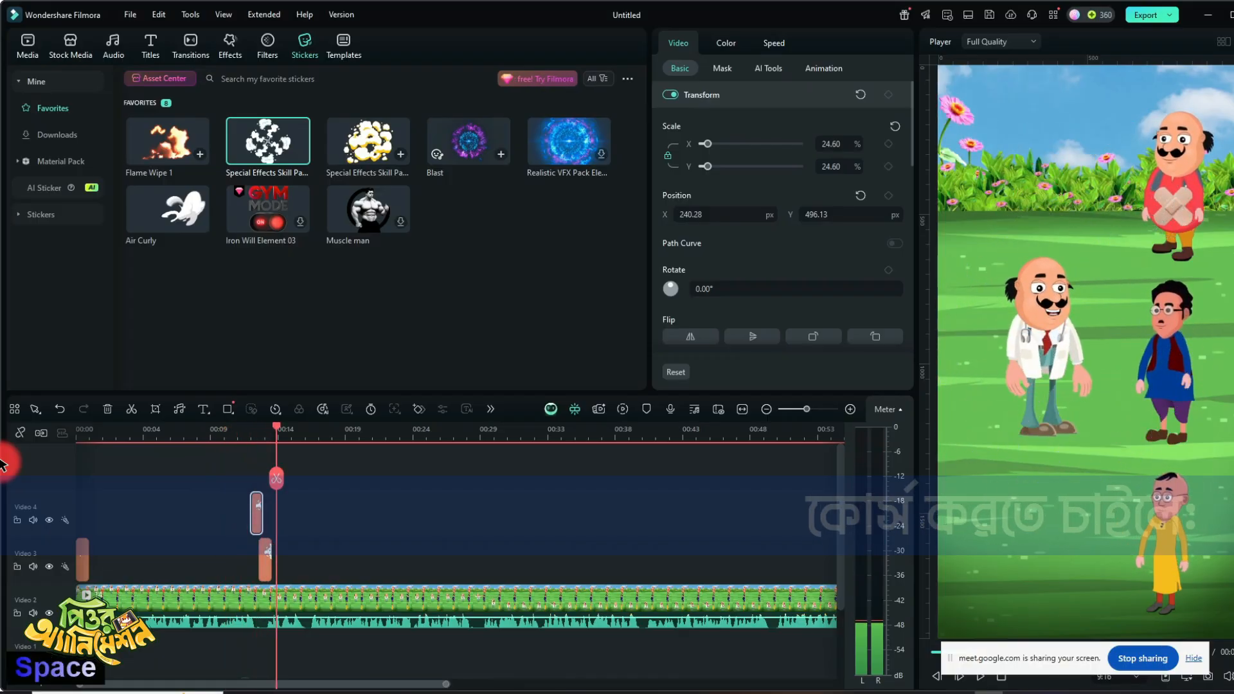
- Copy the KURU KMURU sound effect from the start of Audio 1, paste it at the first patient's bandage smoke burst, and preview it
{"action": "left_click", "coordinate": [238, 434]}
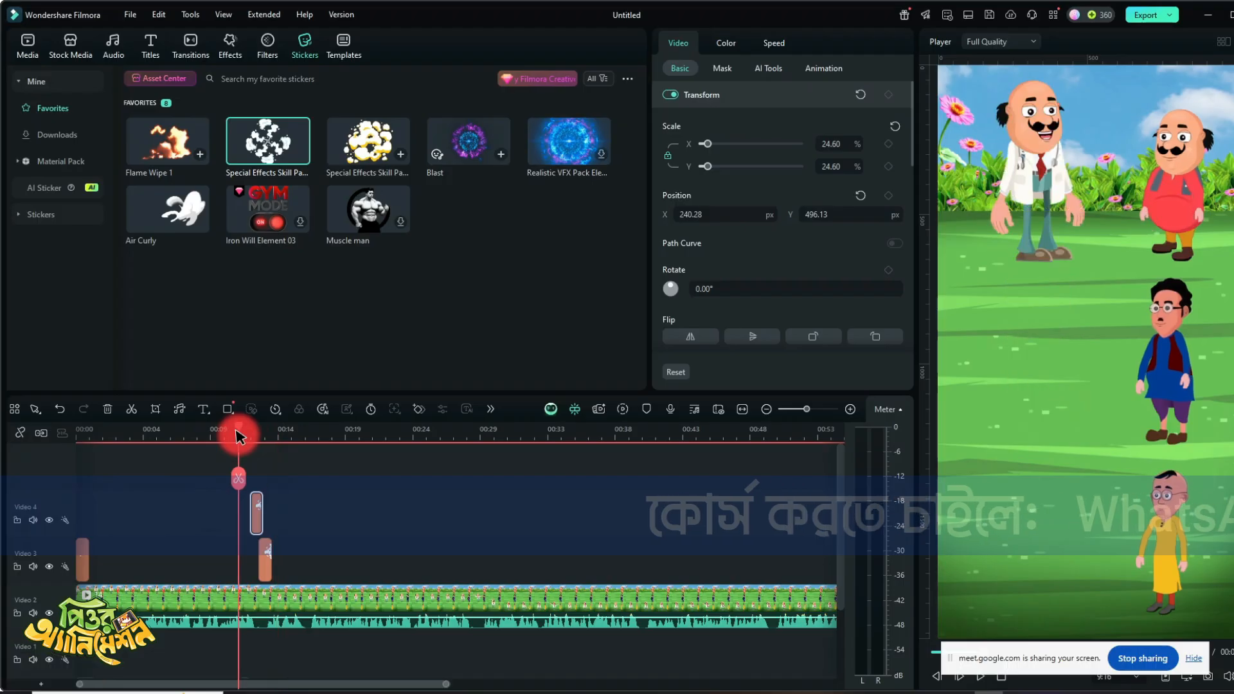
{"action": "key", "text": "space"}
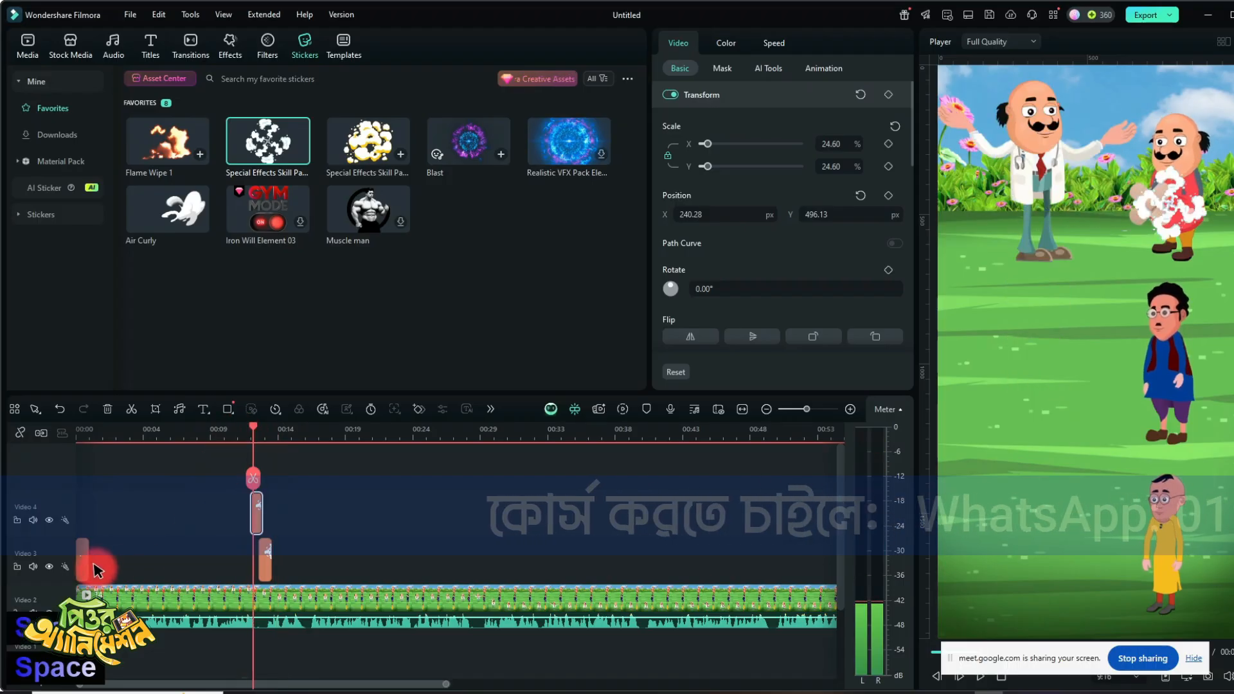
{"action": "scroll", "coordinate": [102, 585], "scroll_direction": "down", "scroll_amount": 2}
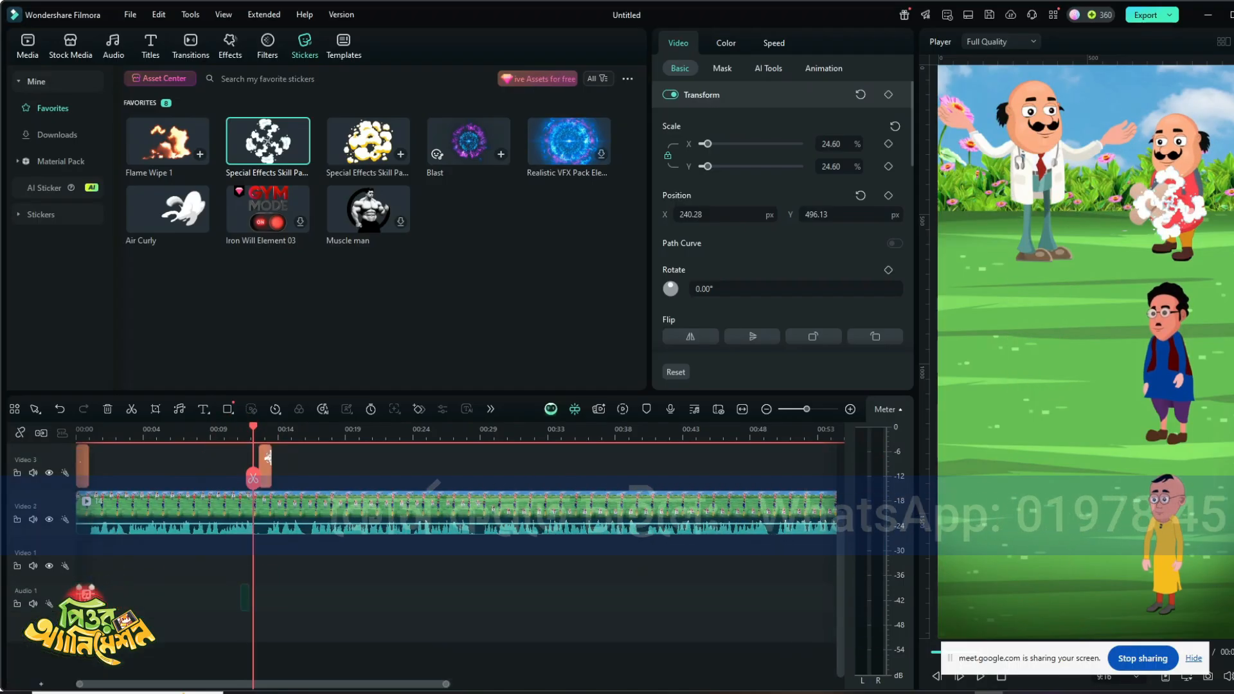
{"action": "left_click", "coordinate": [103, 593]}
{"action": "key", "text": "ctrl+x"}
{"action": "key", "text": "ctrl+c"}
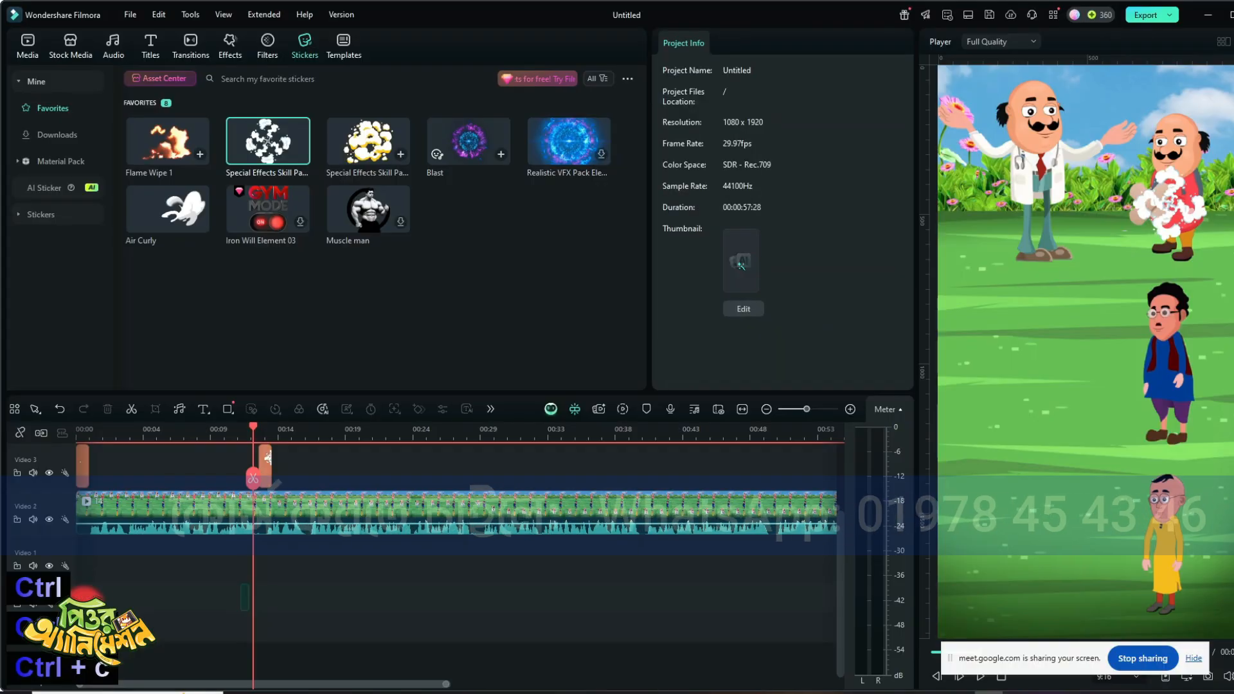
{"action": "key", "text": "ctrl+x"}
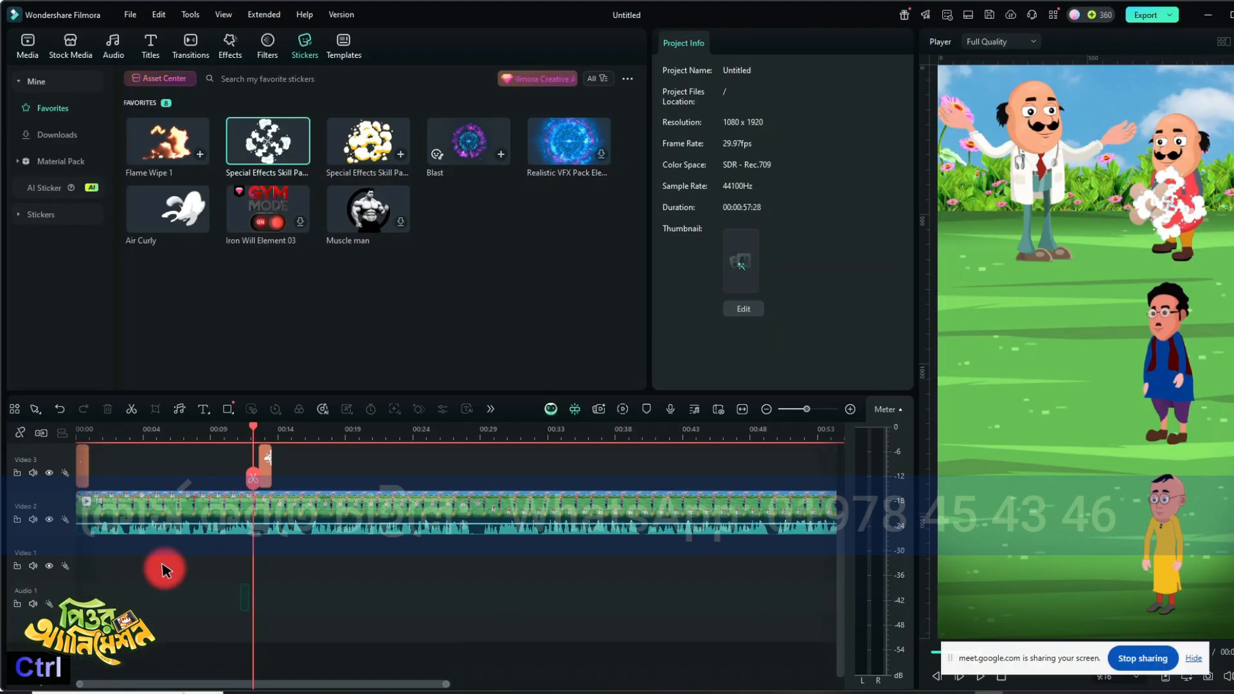
{"action": "left_click_drag", "start_coordinate": [128, 598], "coordinate": [58, 597]}
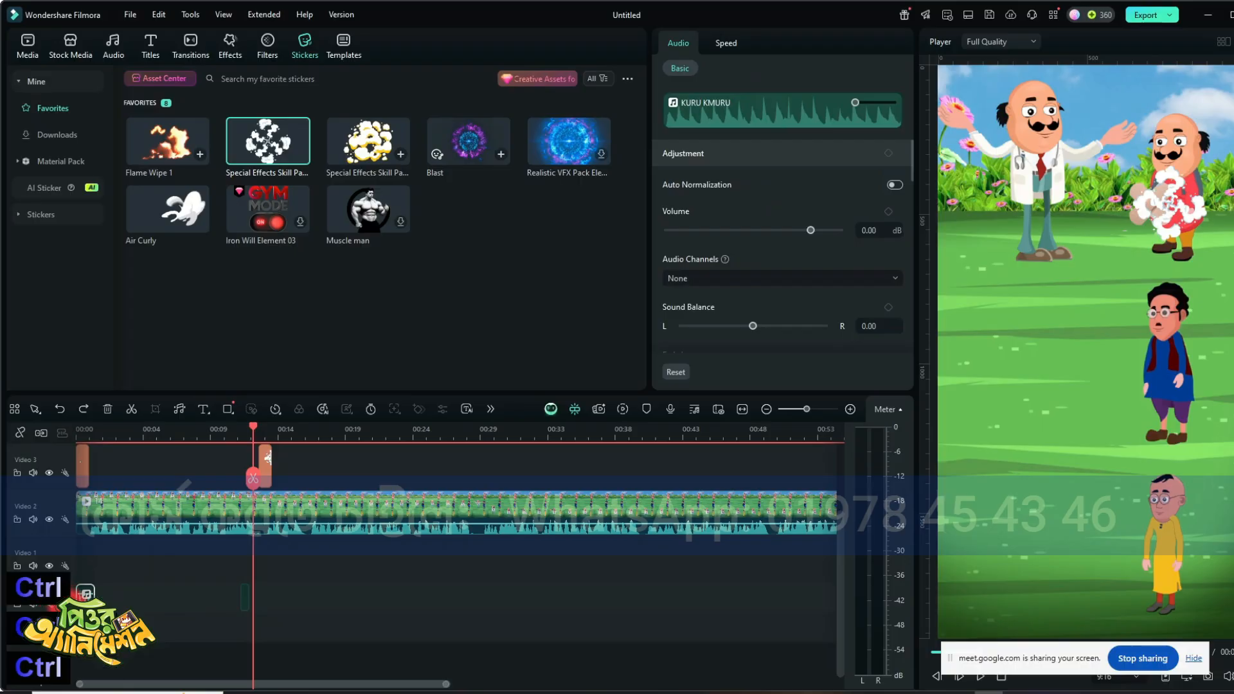
{"action": "key", "text": "ctrl+v"}
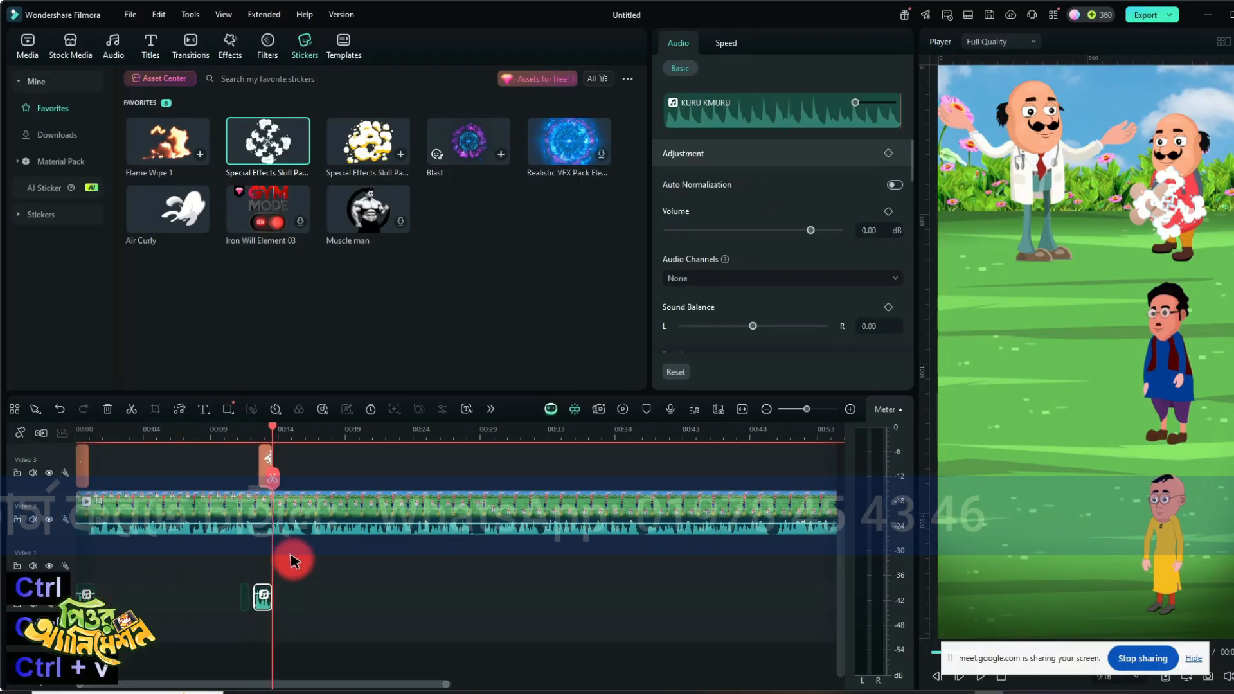
{"action": "left_click", "coordinate": [245, 429]}
{"action": "key", "text": "space"}
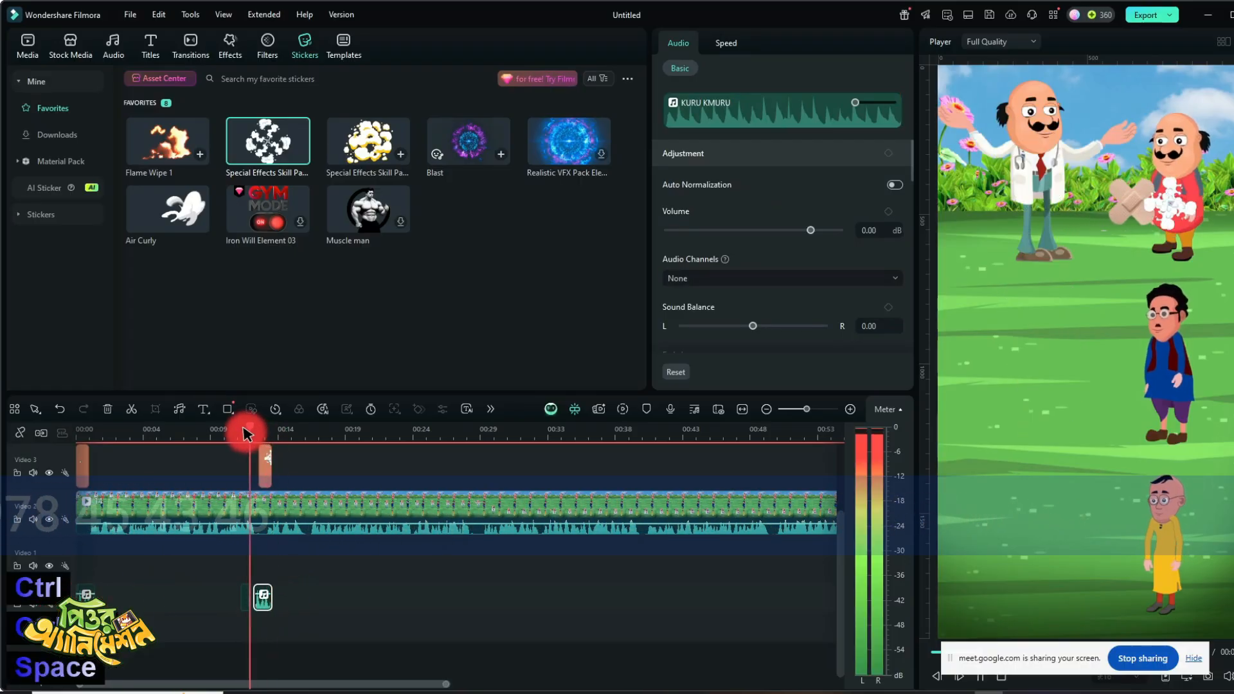